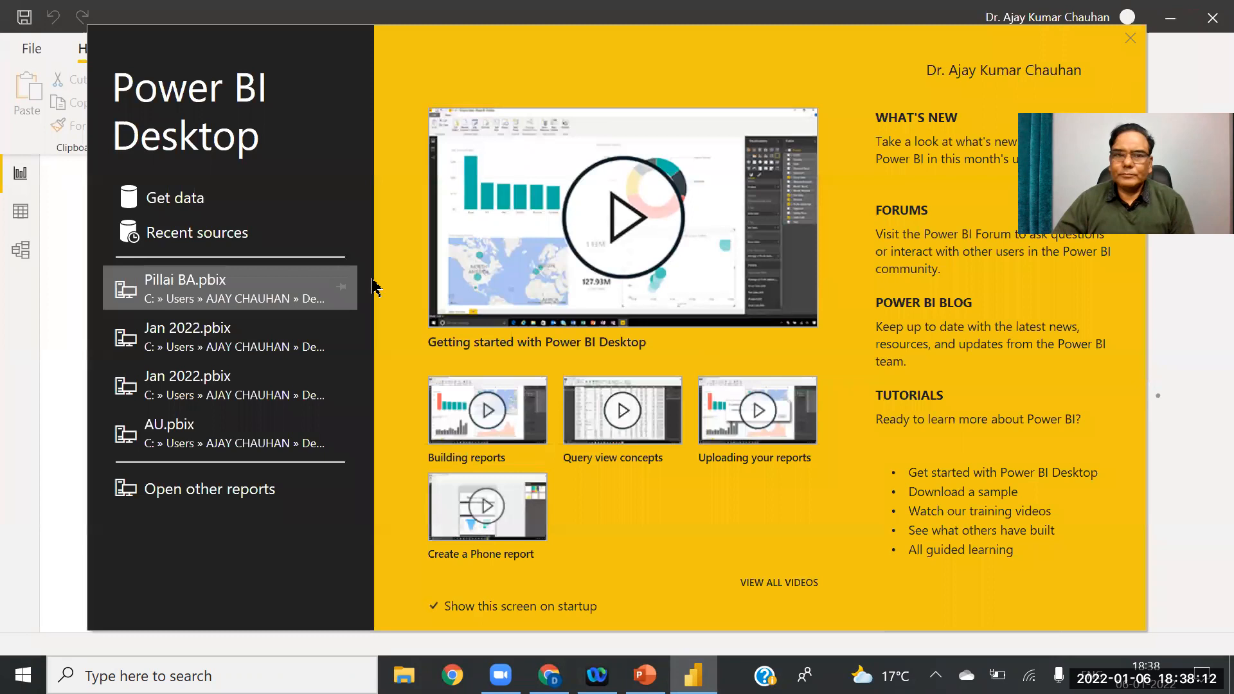
# Step: Open the first listed recent Jan 2022.pbix report and show its Title Page
pyautogui.click(251, 339)
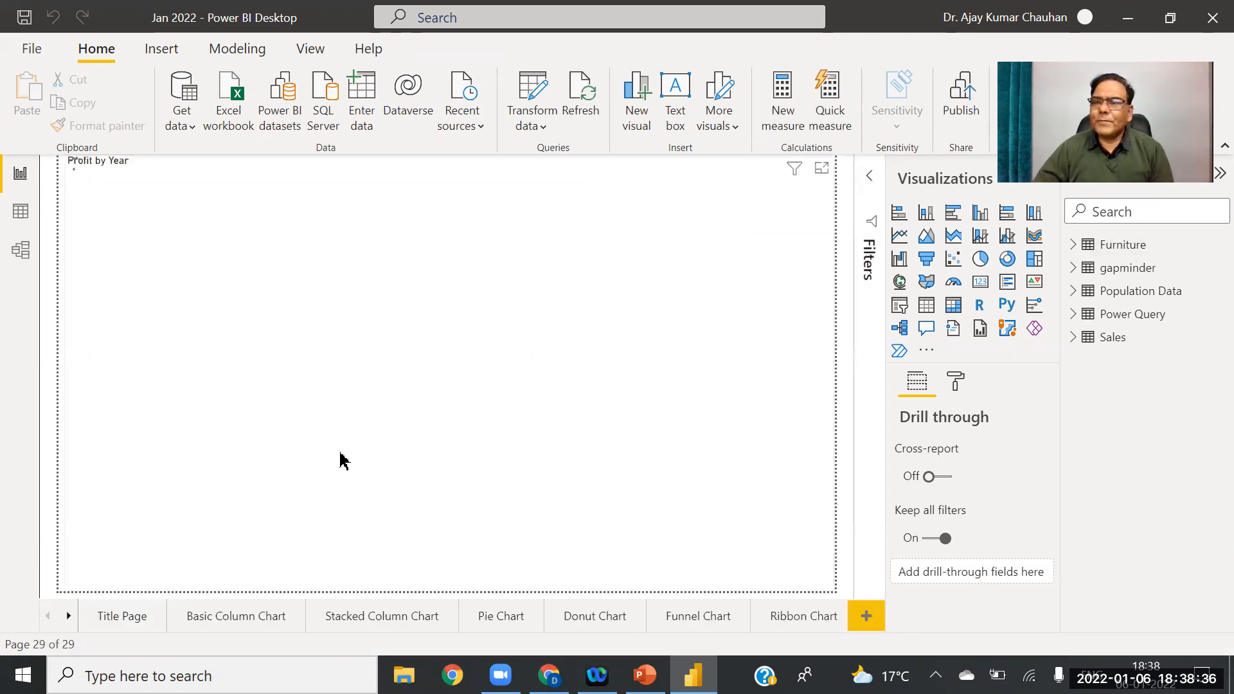
pyautogui.click(124, 618)
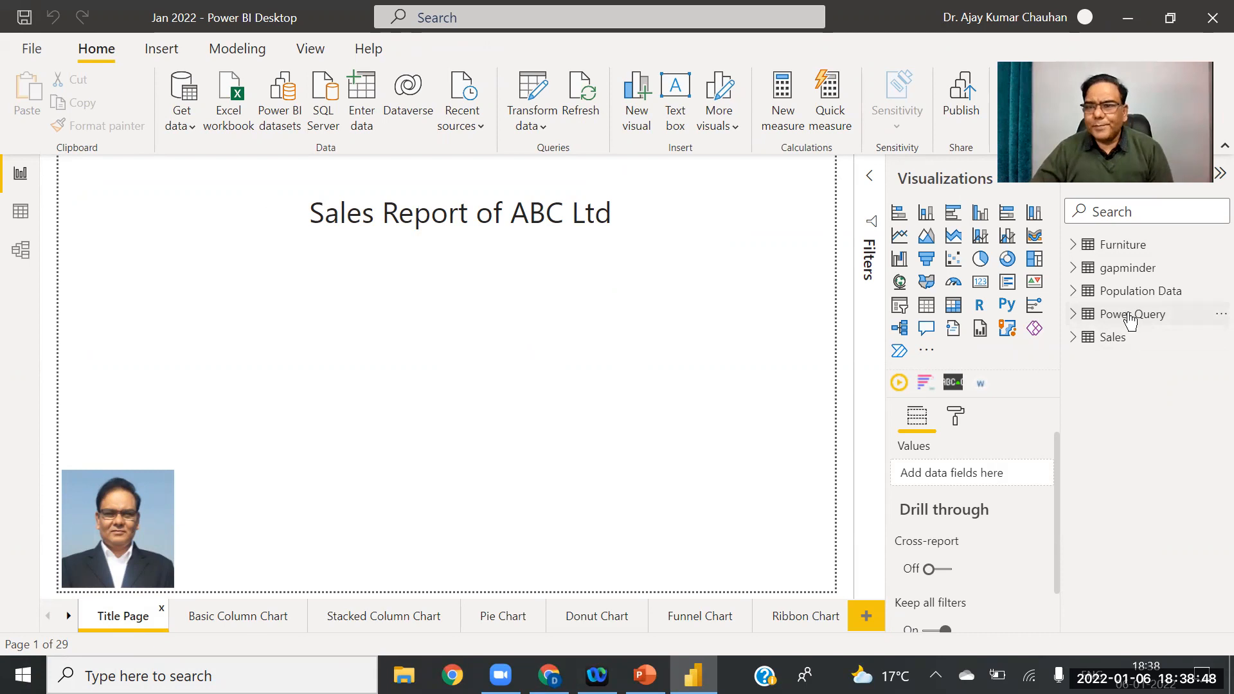
# Step: Expand the Power Query table's fields, refresh its data, and look through the updated field list
pyautogui.moveTo(1132, 320)
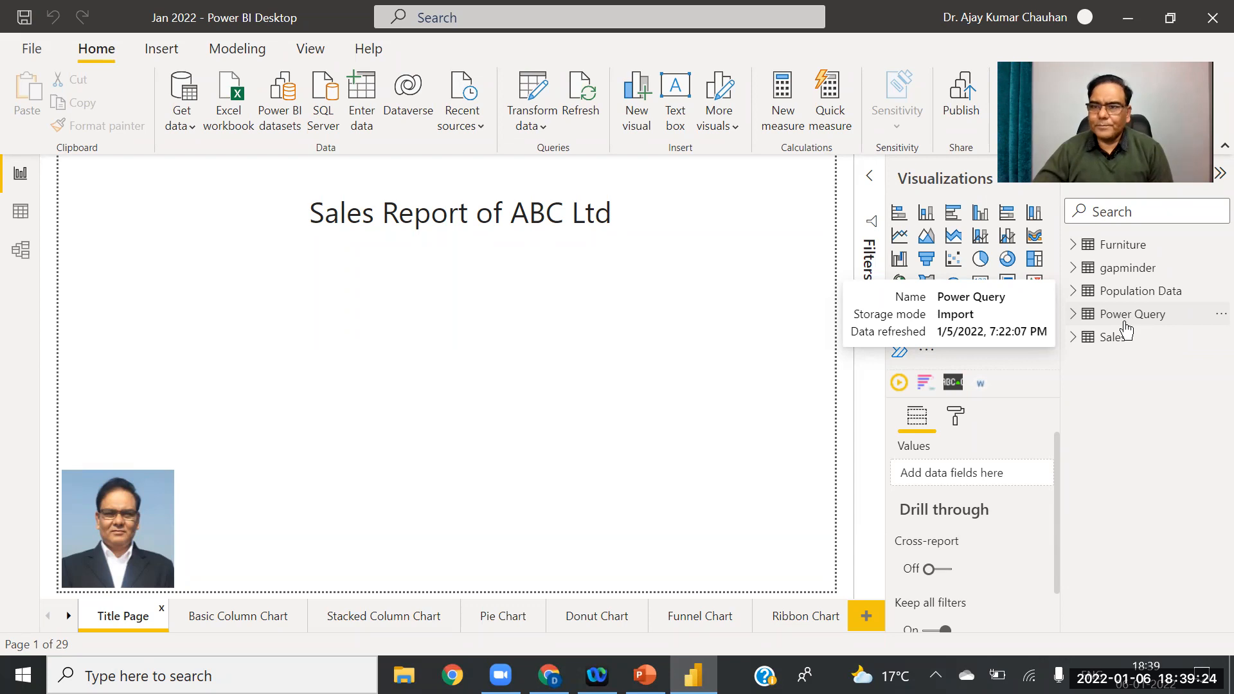
pyautogui.click(1078, 316)
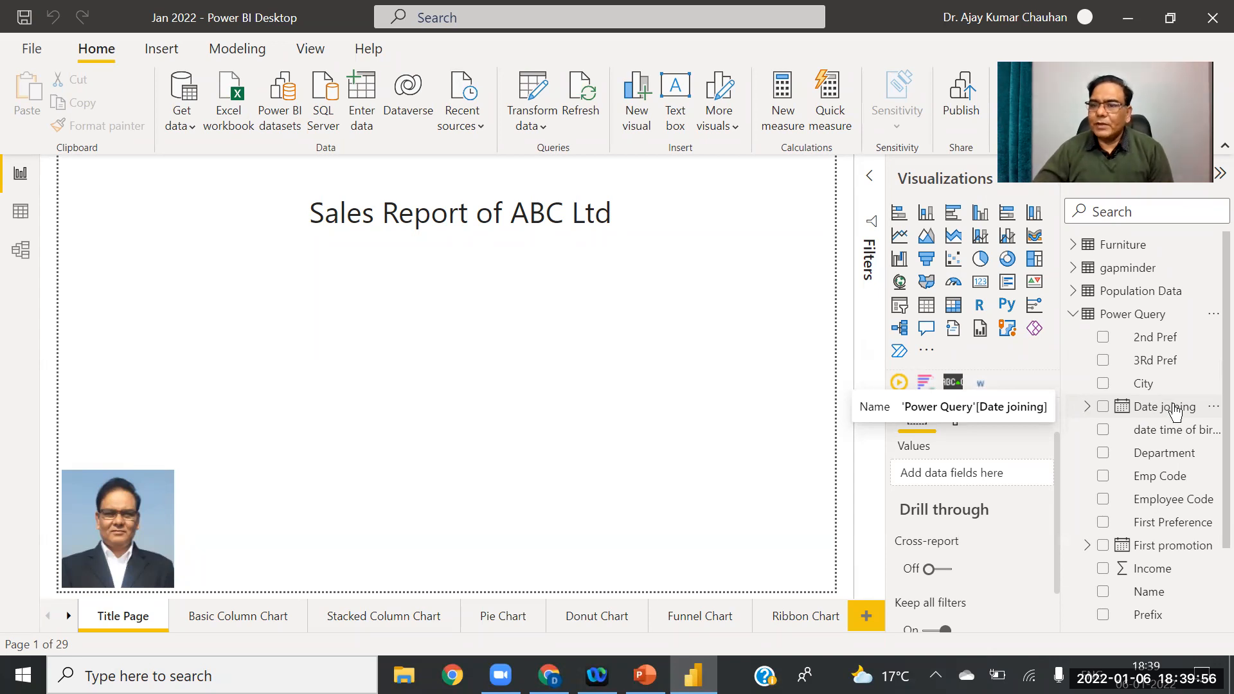
pyautogui.click(1213, 317)
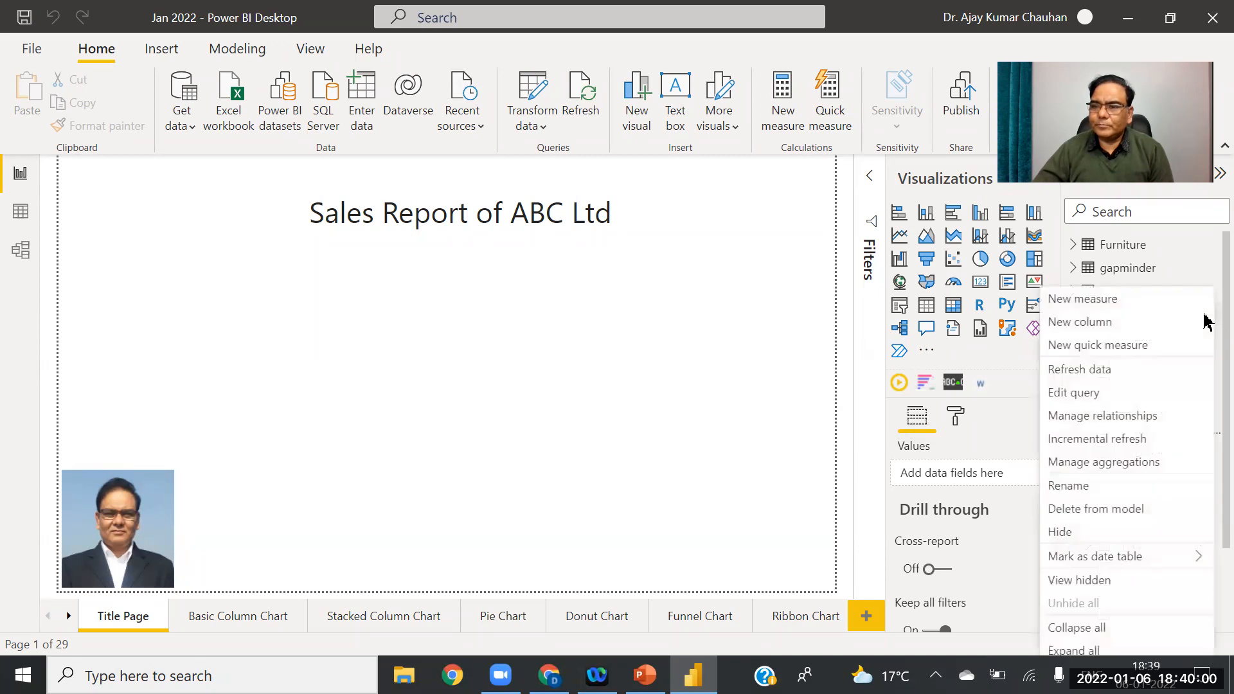
pyautogui.click(1091, 373)
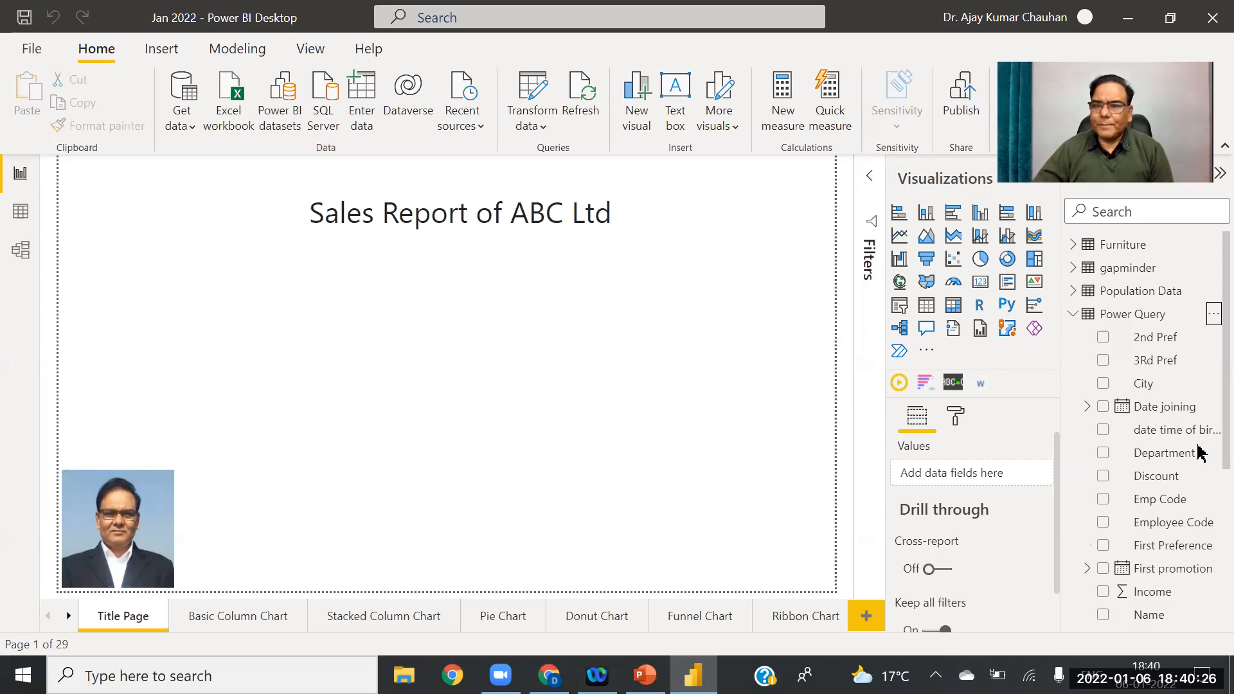
pyautogui.scroll(-5, 1204, 441)
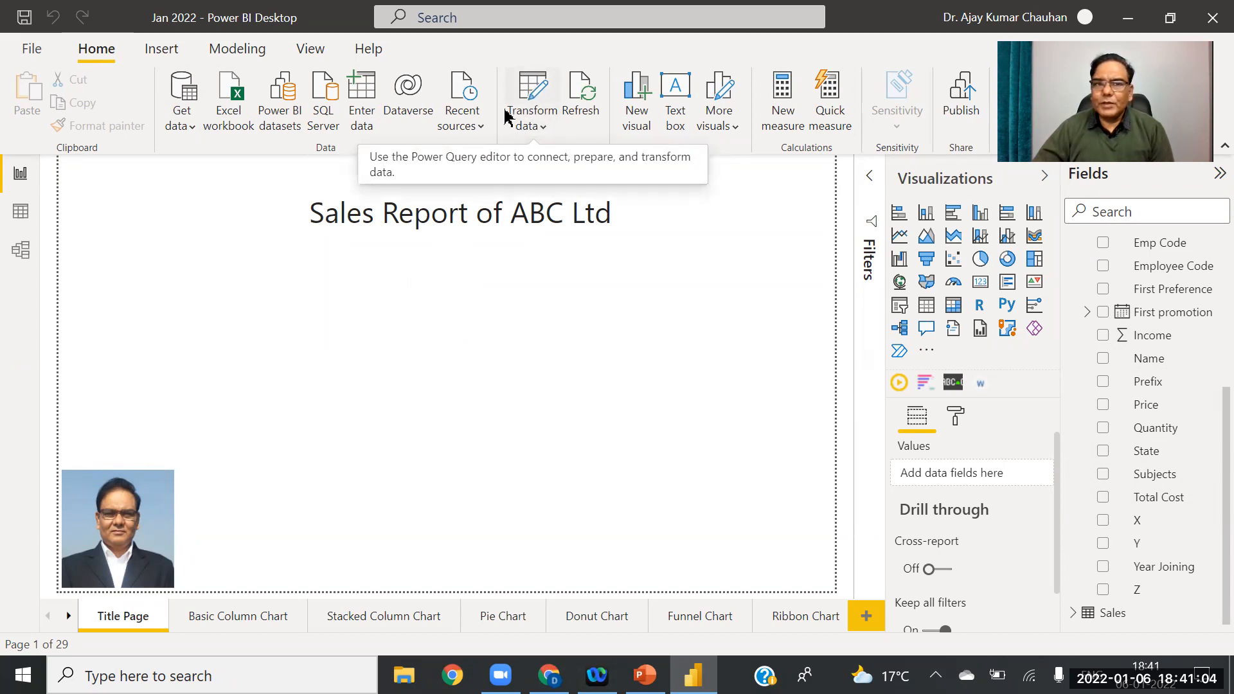
# Step: Open the Power Query Editor and display the Power Query table with its applied steps
pyautogui.click(536, 121)
pyautogui.click(571, 161)
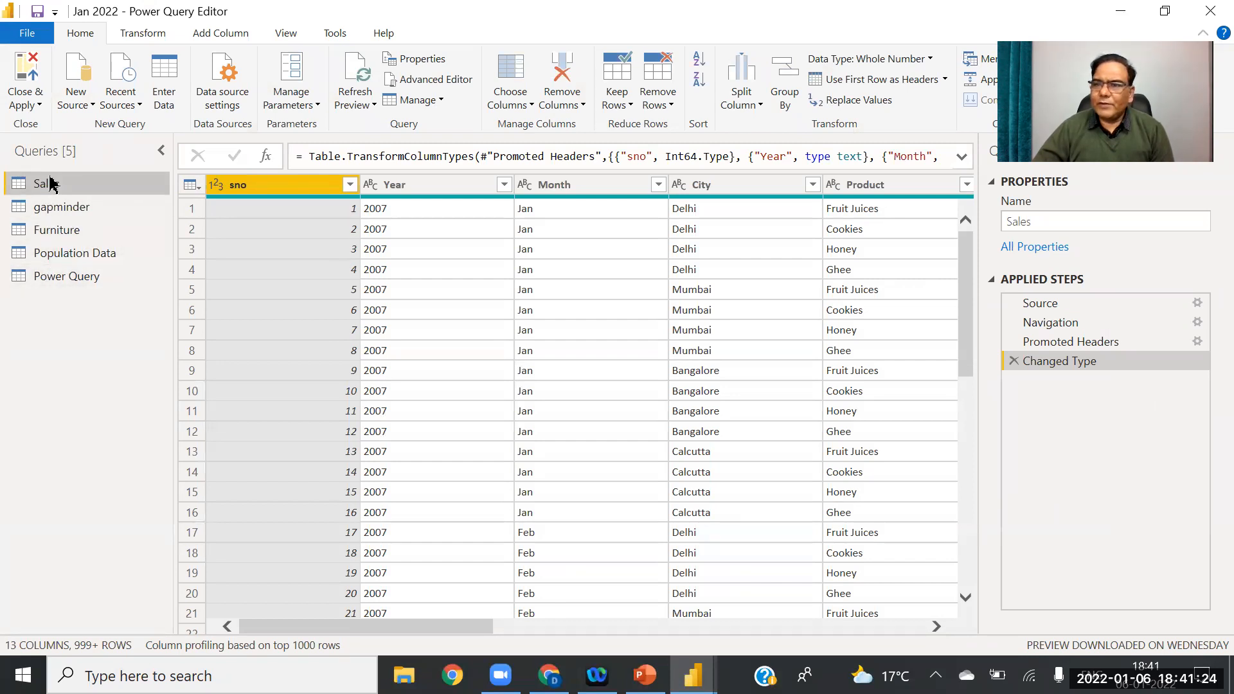
pyautogui.click(57, 281)
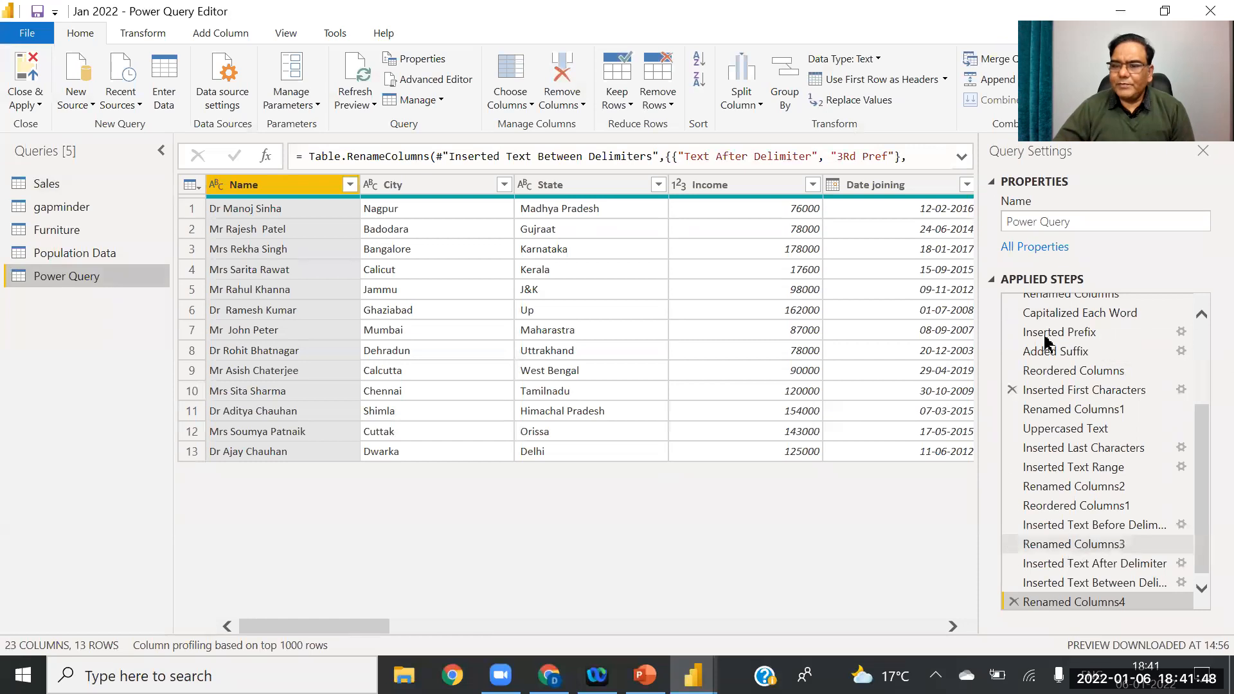
pyautogui.moveTo(1204, 495); pyautogui.dragTo(1204, 595)
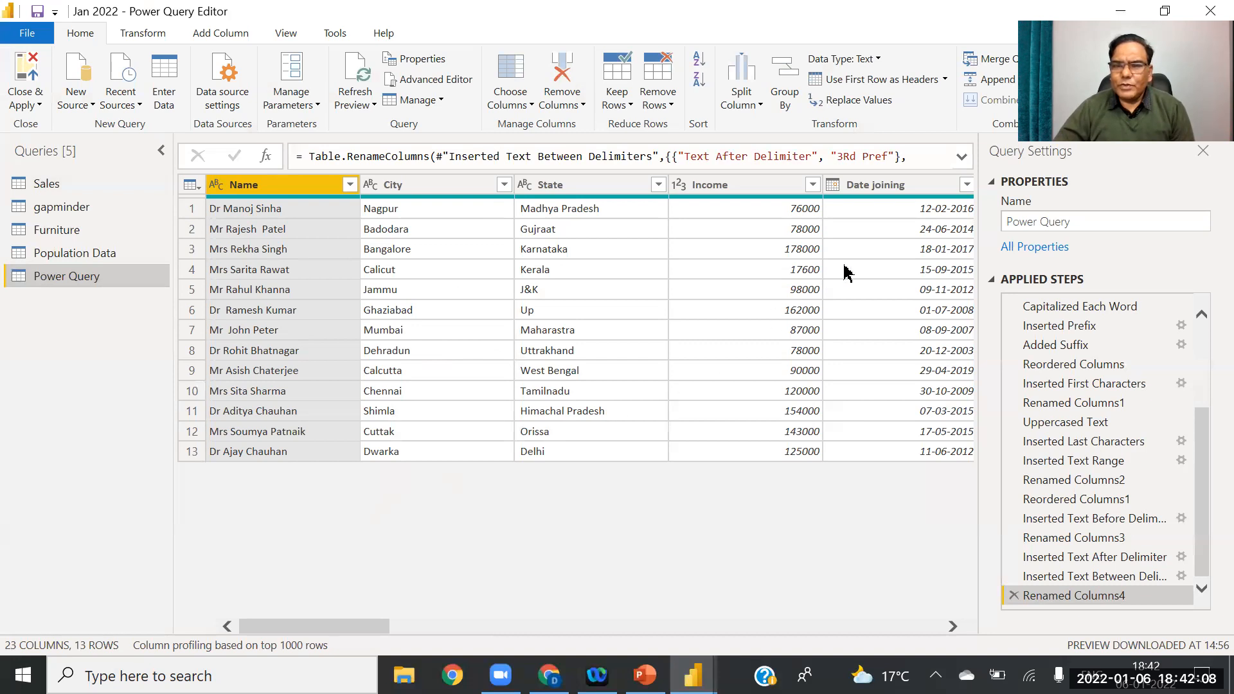
# Step: Select the Date joining and First promotion columns together and move them between the Total Cost and X columns
pyautogui.click(884, 186)
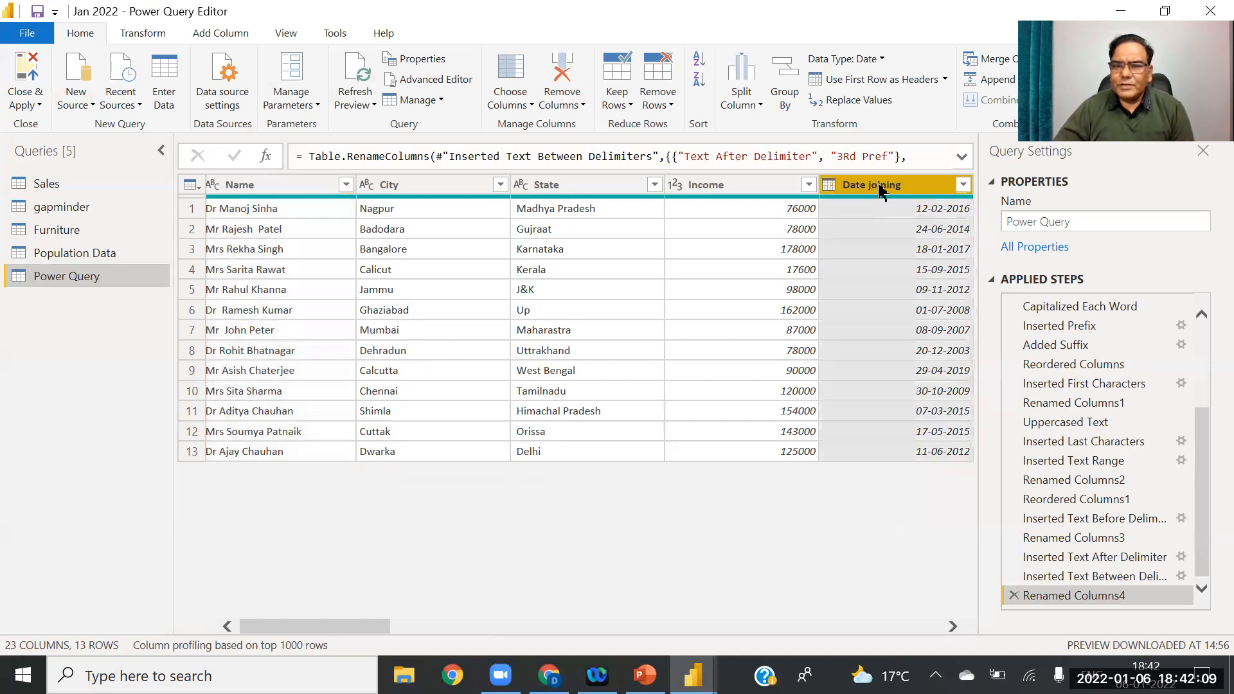
pyautogui.click(434, 627)
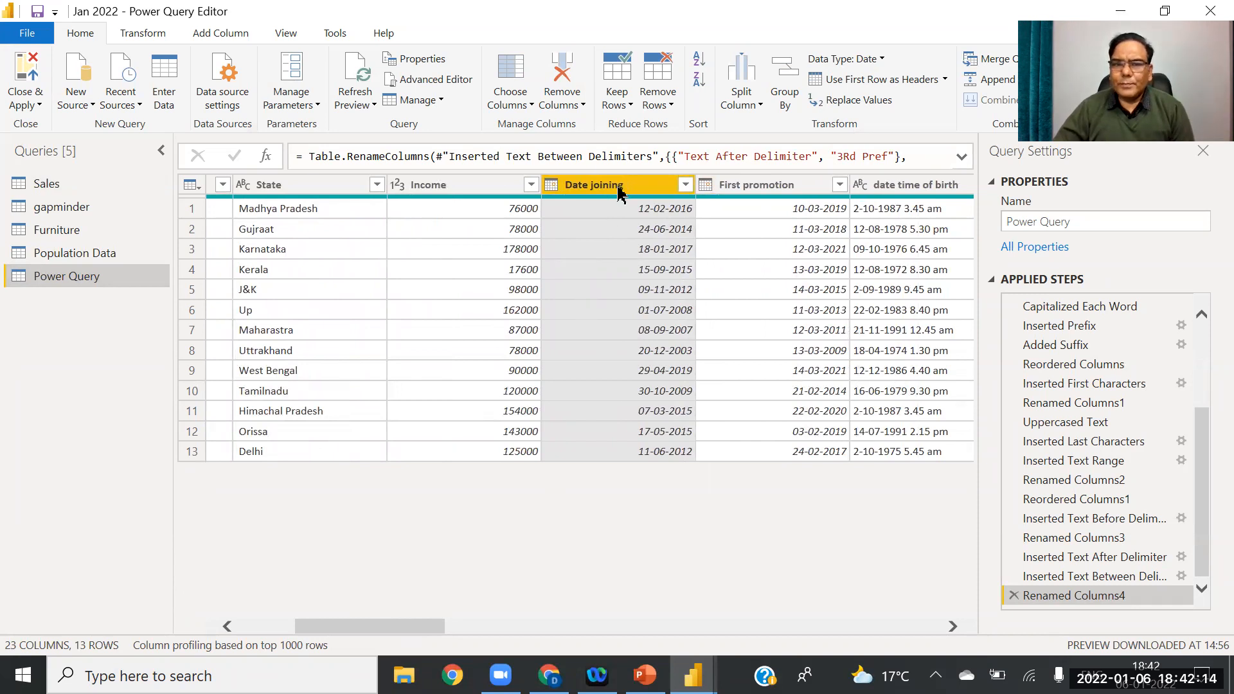
pyautogui.click(774, 187)
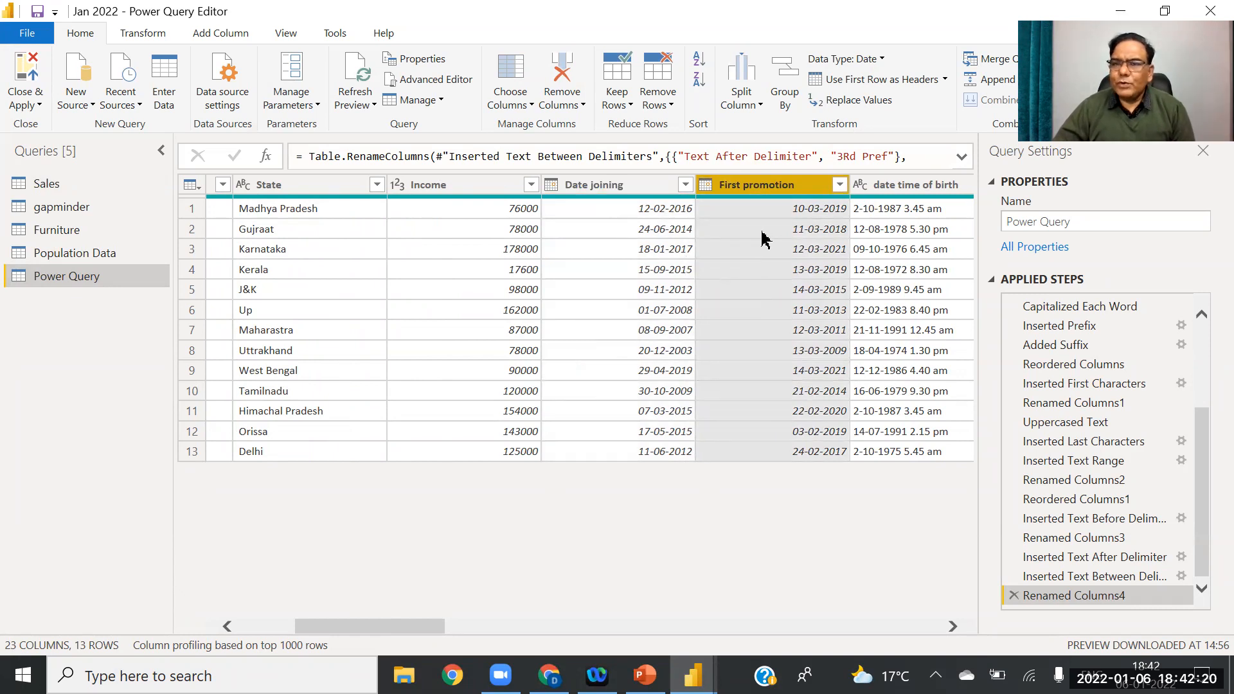
pyautogui.click(636, 186)
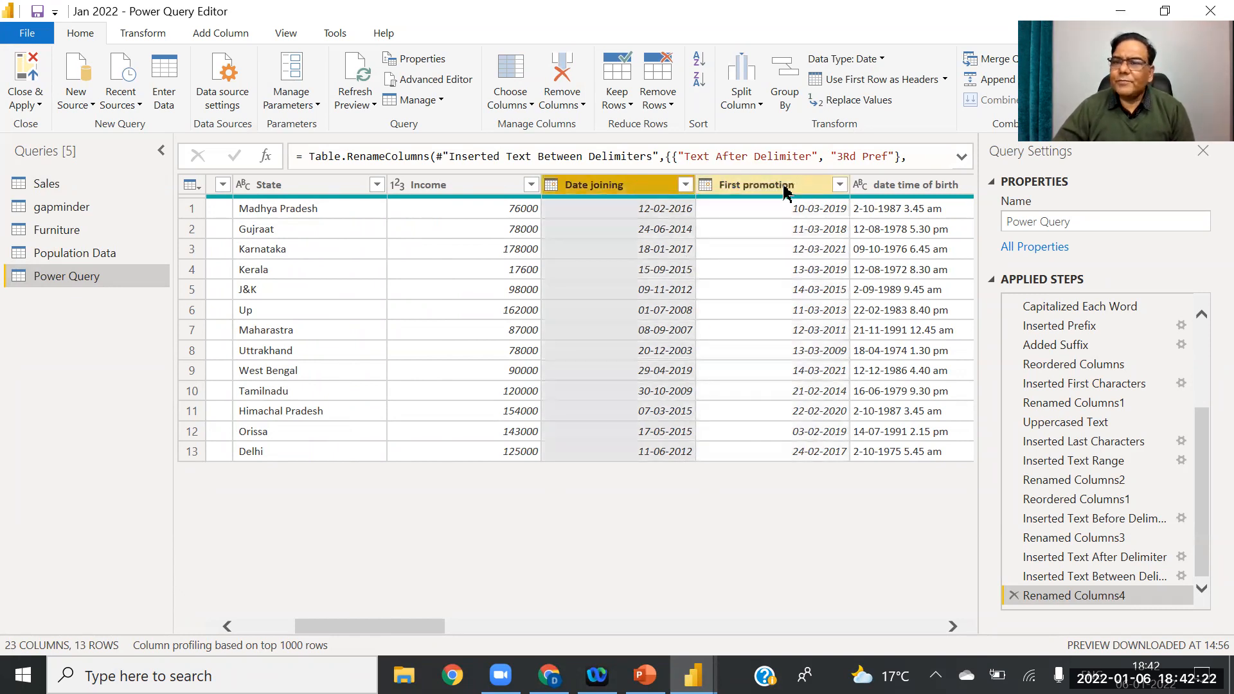
pyautogui.click(785, 191)
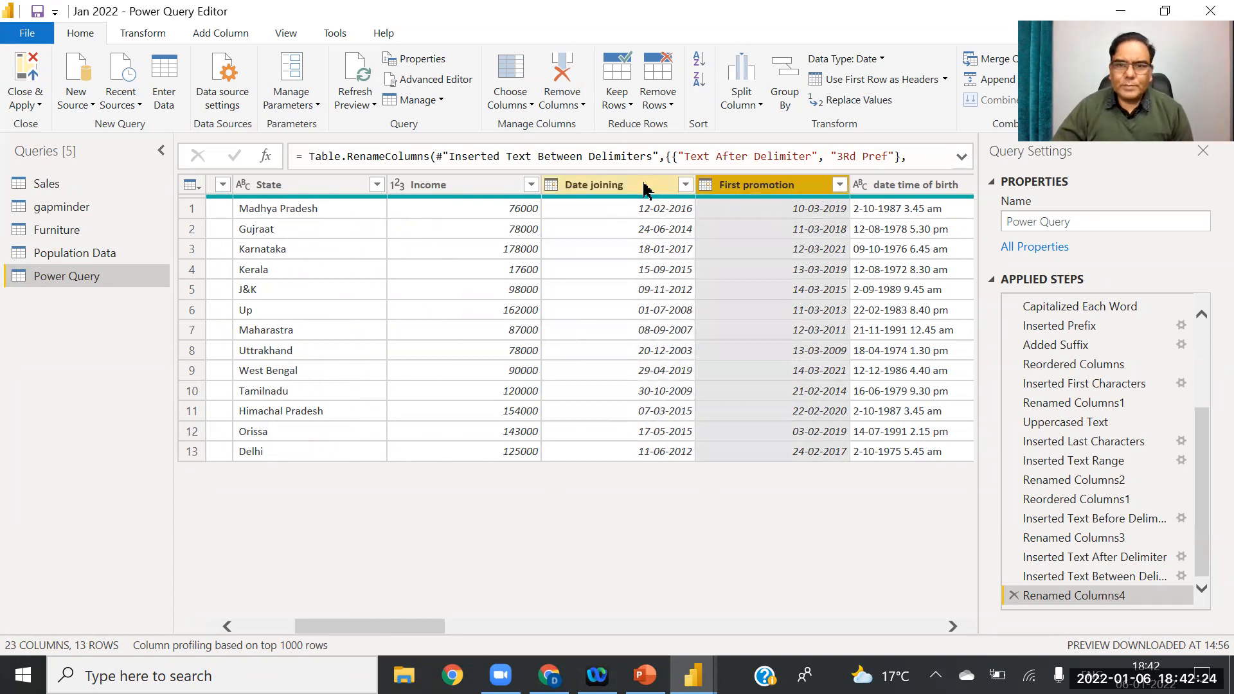
pyautogui.keyDown('ctrl'); pyautogui.click(617, 186); pyautogui.keyUp('ctrl')
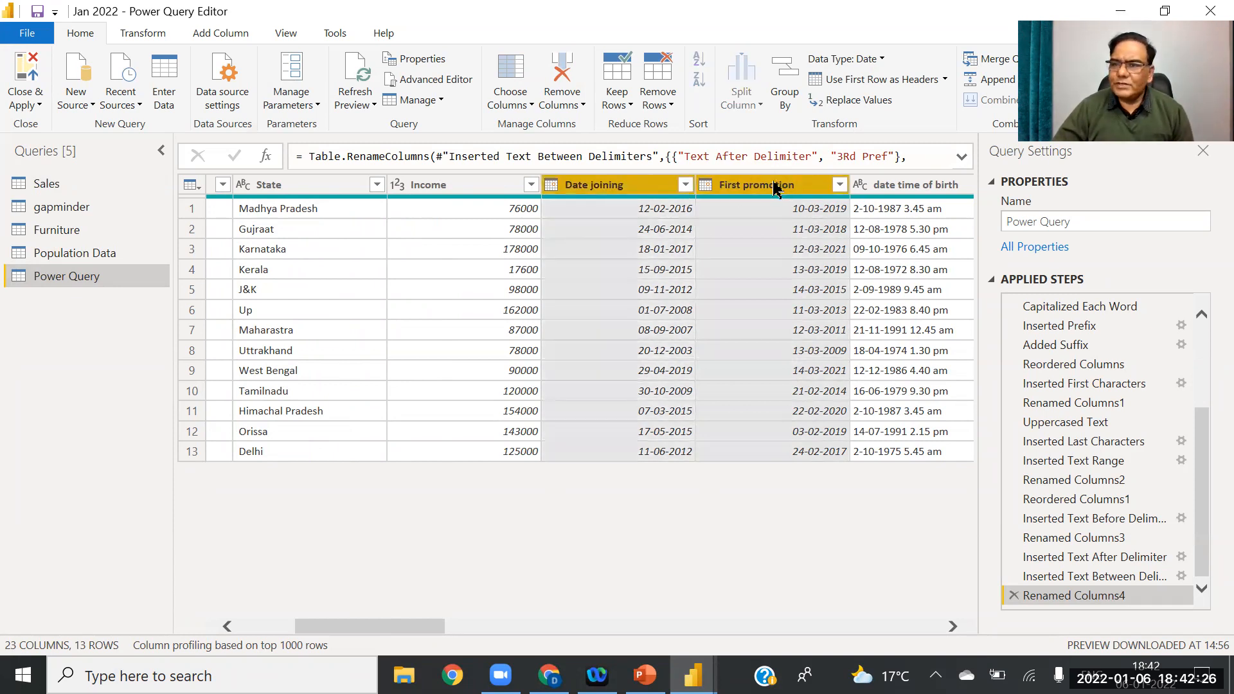
pyautogui.click(765, 231)
pyautogui.click(623, 187)
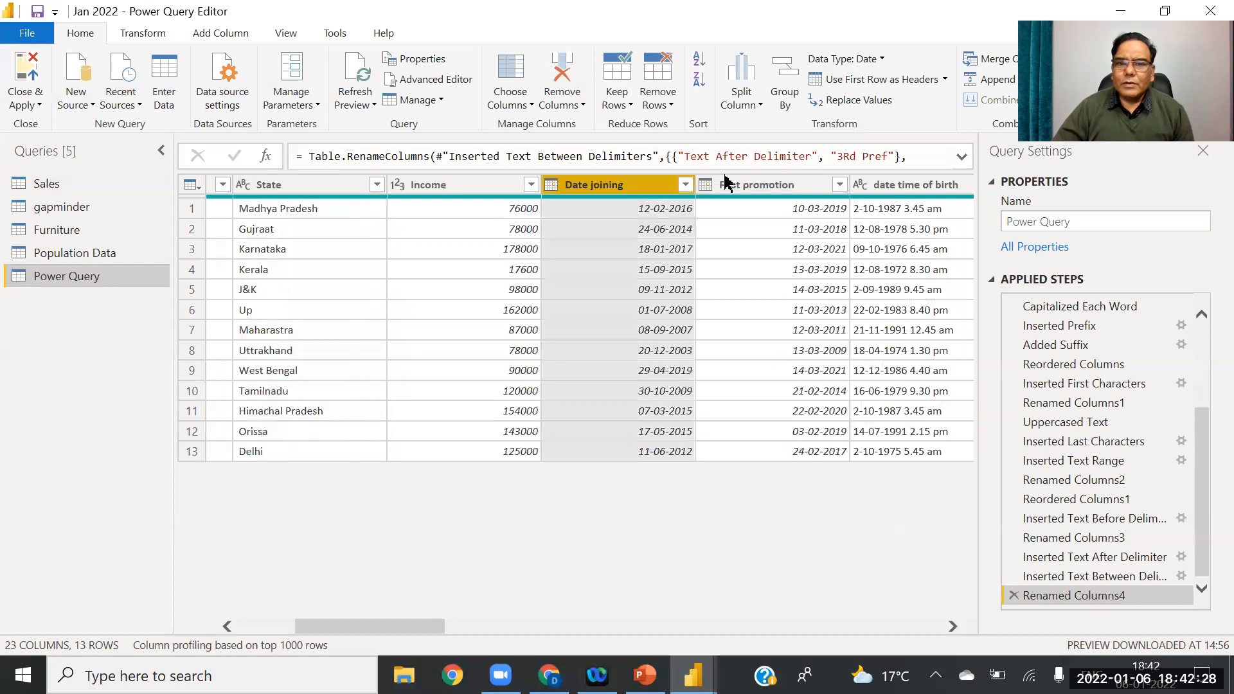
pyautogui.keyDown('ctrl'); pyautogui.click(758, 188); pyautogui.keyUp('ctrl')
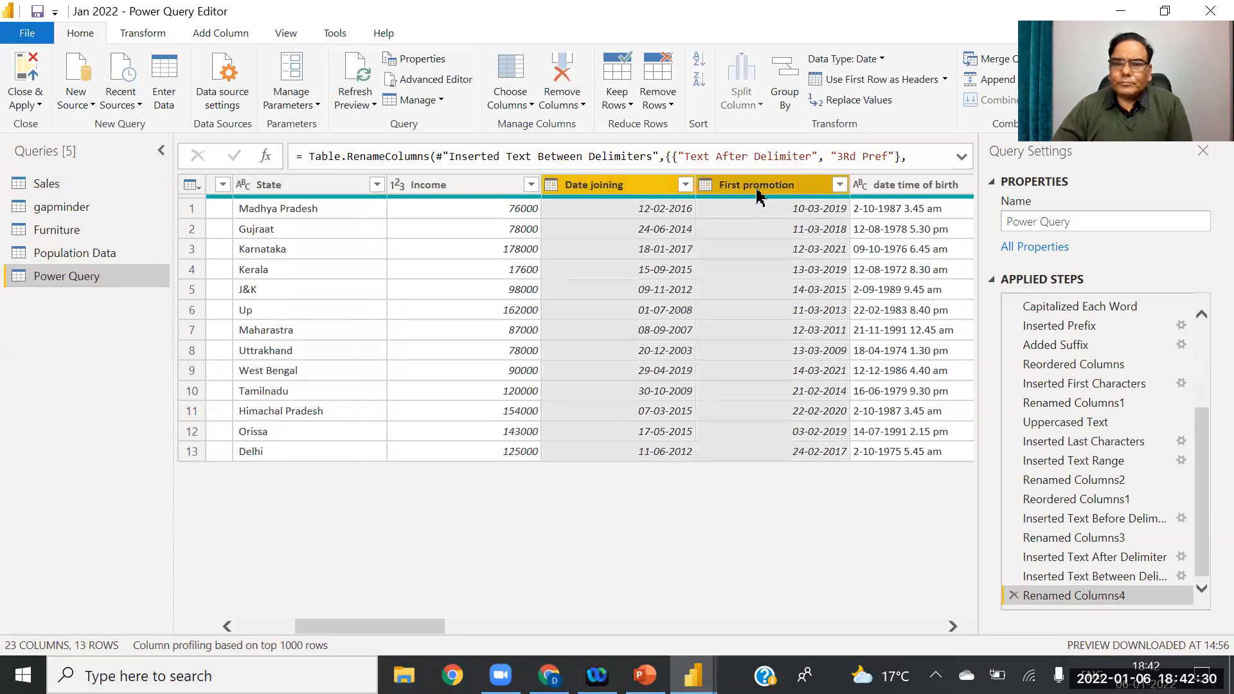
pyautogui.moveTo(749, 188); pyautogui.dragTo(928, 187)
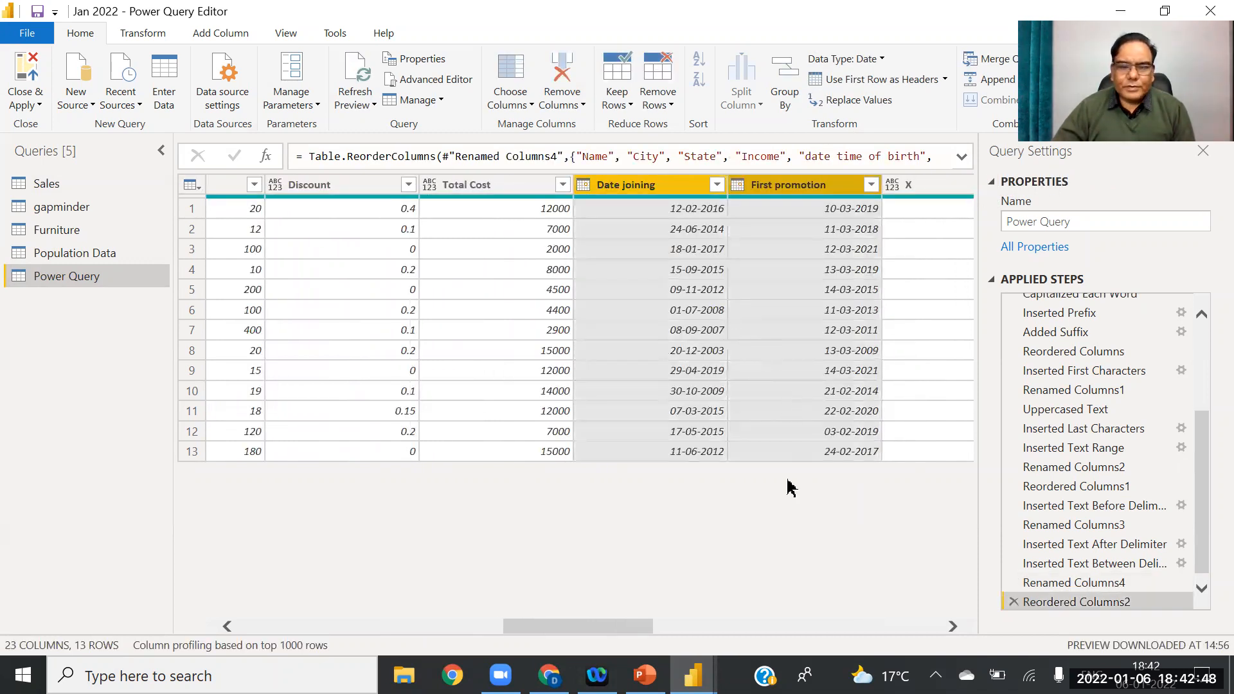
# Step: Move the Date joining and First promotion columns to the end of the table, with 2nd Pref directly before them
pyautogui.hscroll(5, 894, 627)
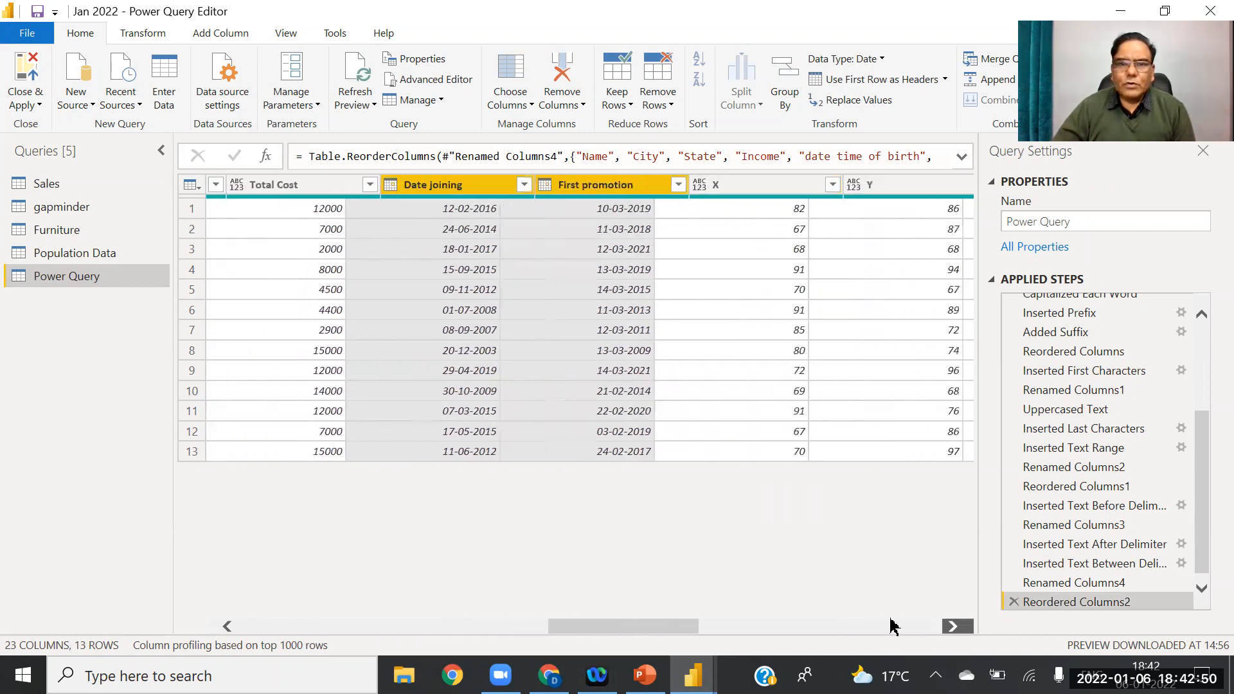
pyautogui.moveTo(426, 191); pyautogui.dragTo(823, 188)
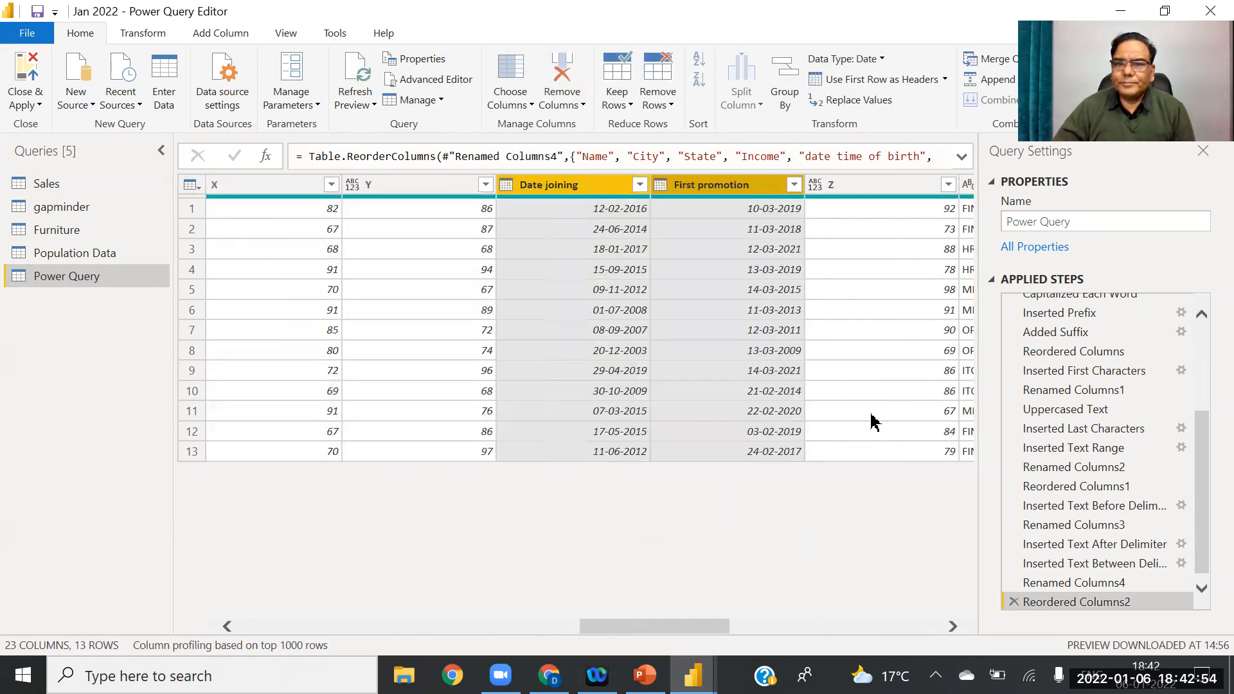
pyautogui.click(954, 626)
pyautogui.moveTo(438, 199); pyautogui.dragTo(897, 283)
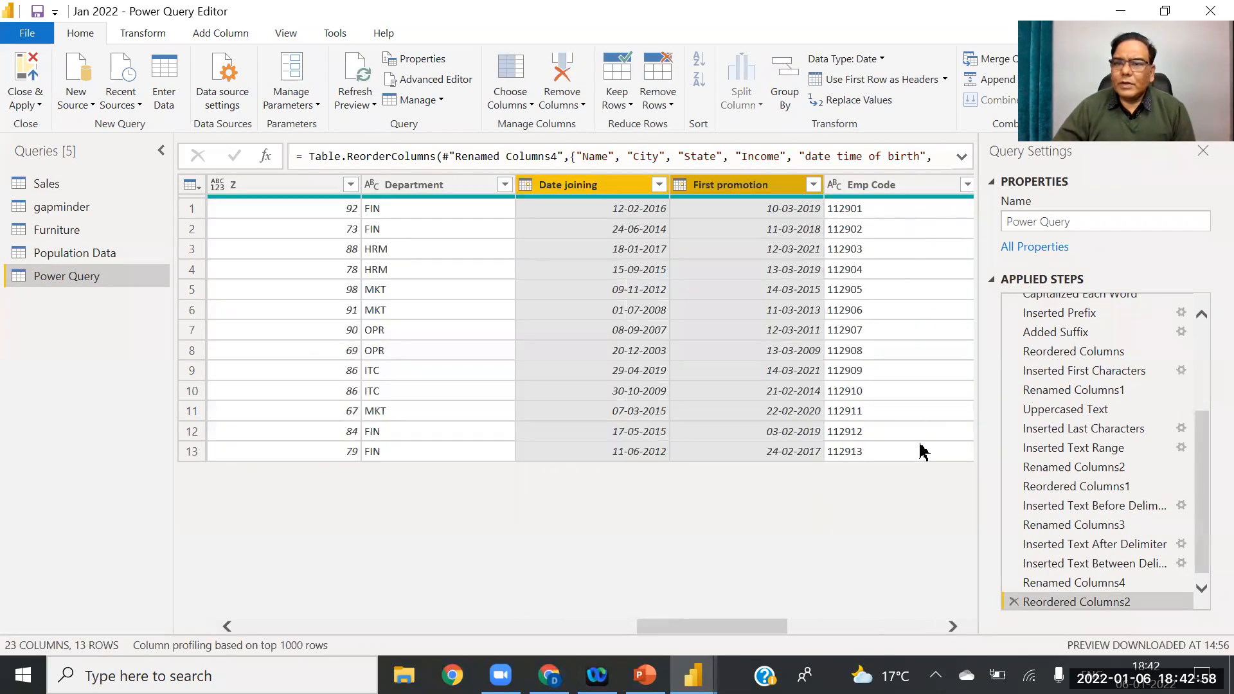
pyautogui.click(953, 626)
pyautogui.click(953, 627)
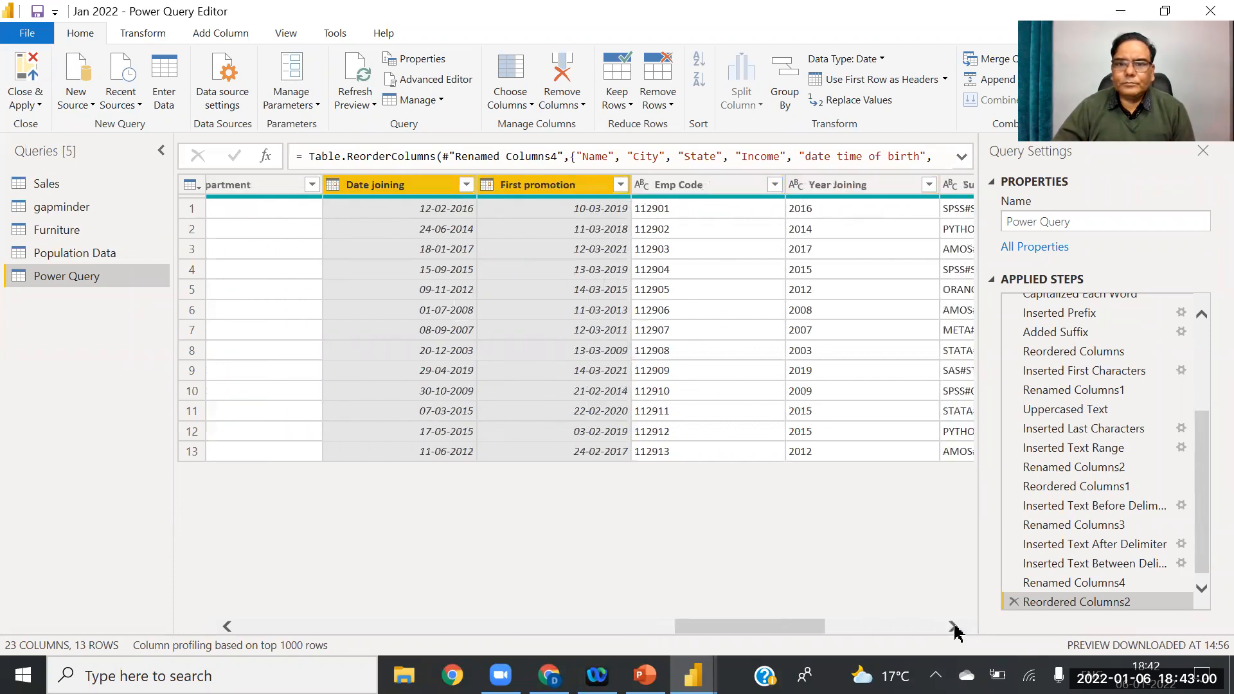
pyautogui.click(954, 626)
pyautogui.click(954, 627)
pyautogui.moveTo(358, 184); pyautogui.dragTo(904, 210)
pyautogui.click(953, 626)
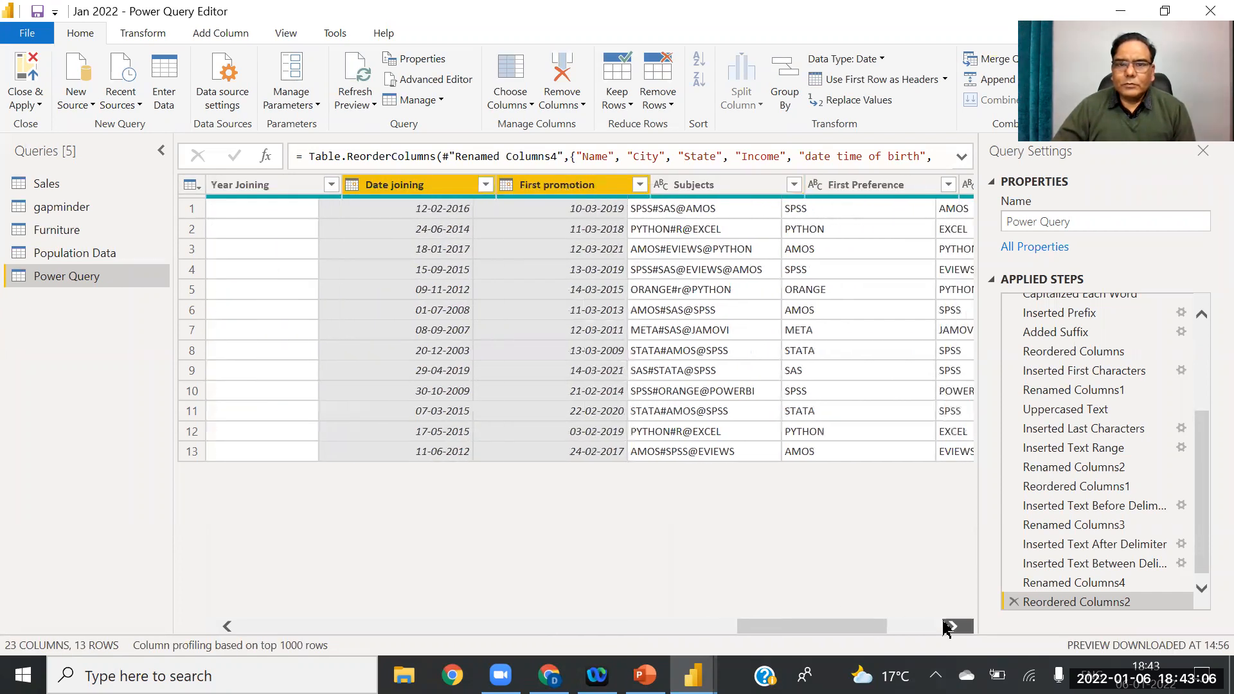
pyautogui.click(954, 627)
pyautogui.moveTo(400, 193); pyautogui.dragTo(956, 195)
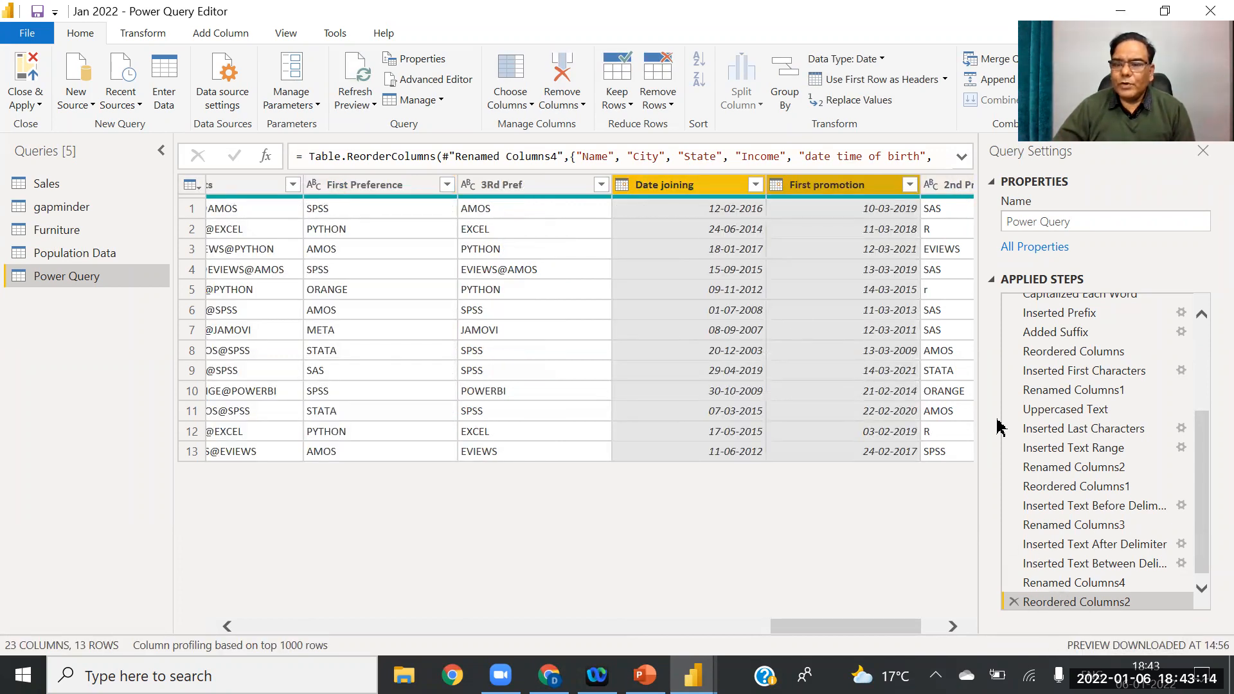
pyautogui.hscroll(3, 915, 628)
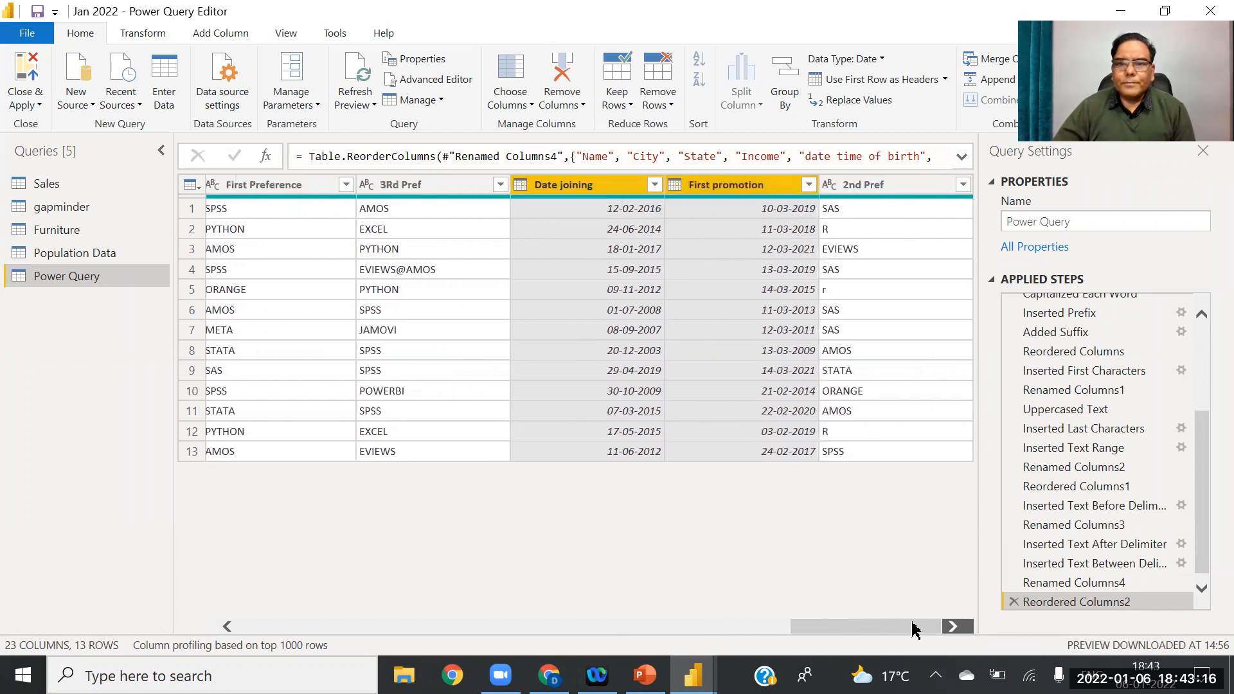
pyautogui.moveTo(899, 190); pyautogui.dragTo(578, 215)
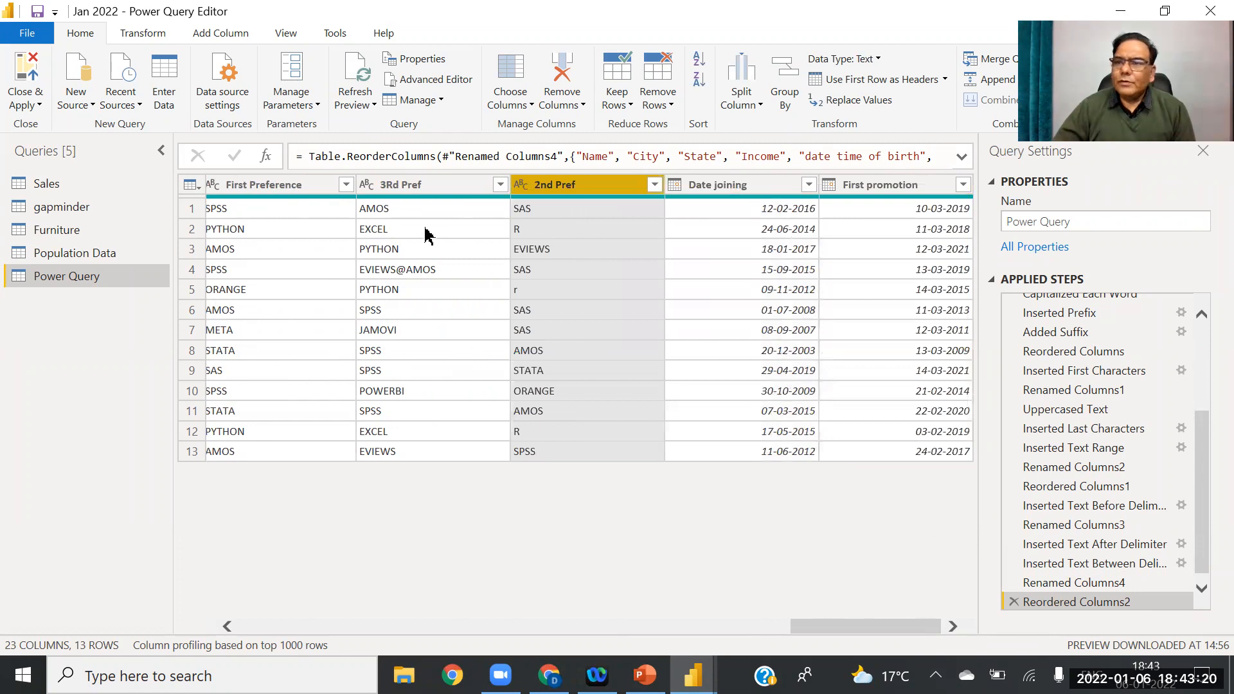
# Step: Change the Date joining column's data type to Date/Time
pyautogui.click(736, 186)
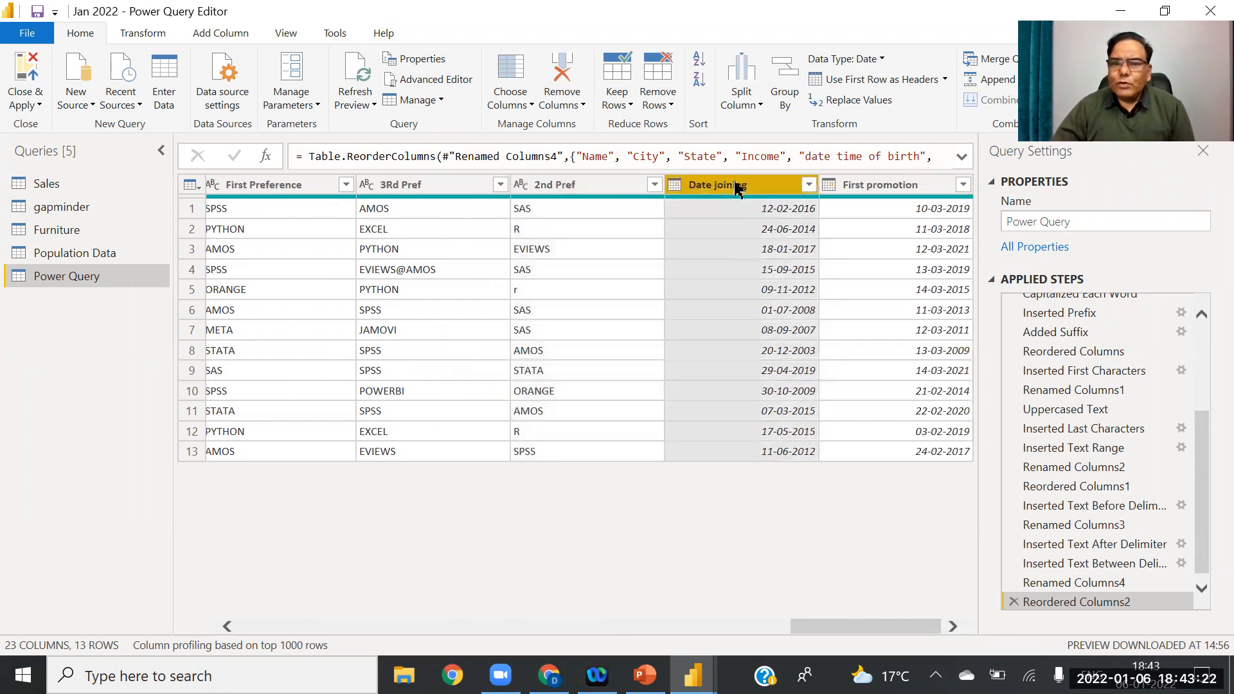
pyautogui.click(675, 186)
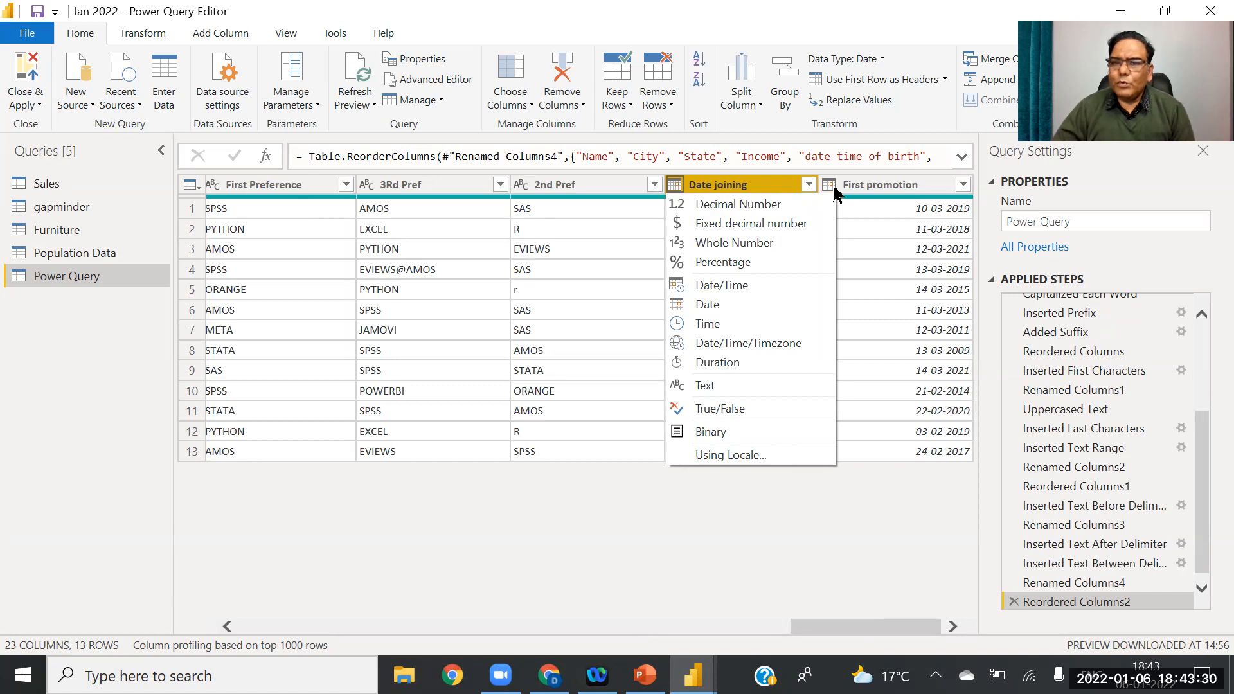
pyautogui.click(723, 286)
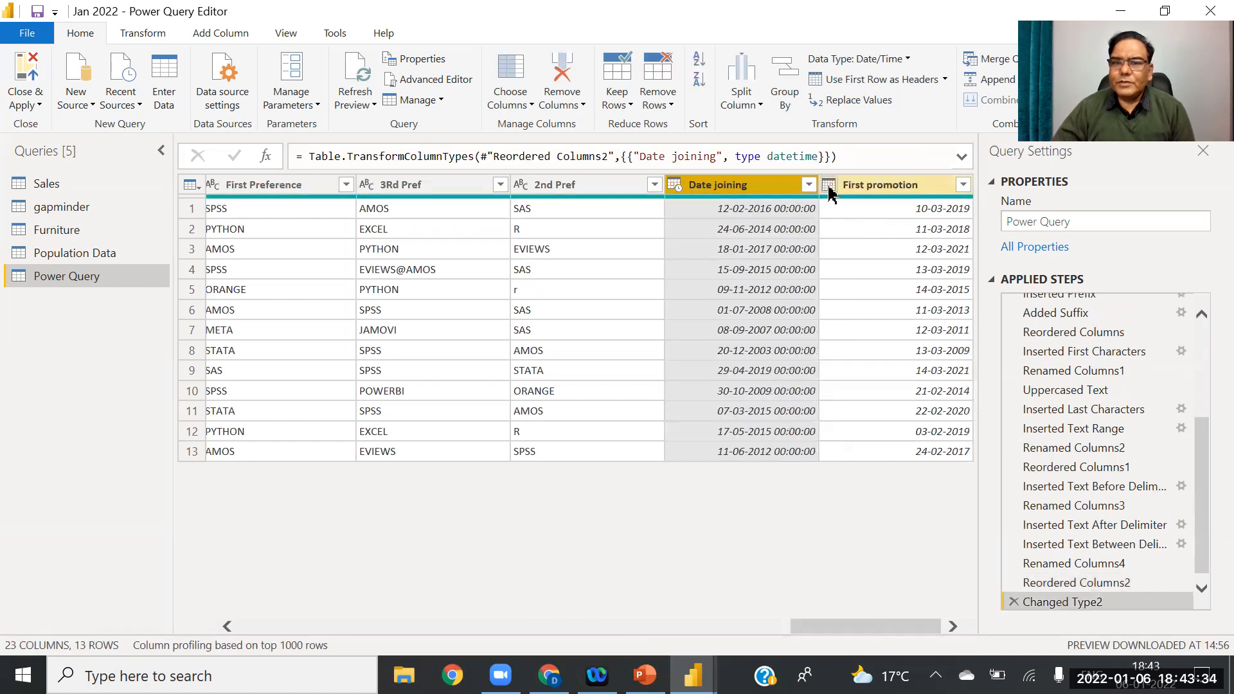
# Step: Set the Date joining column's data type to Date, replacing the current type conversion
pyautogui.click(675, 186)
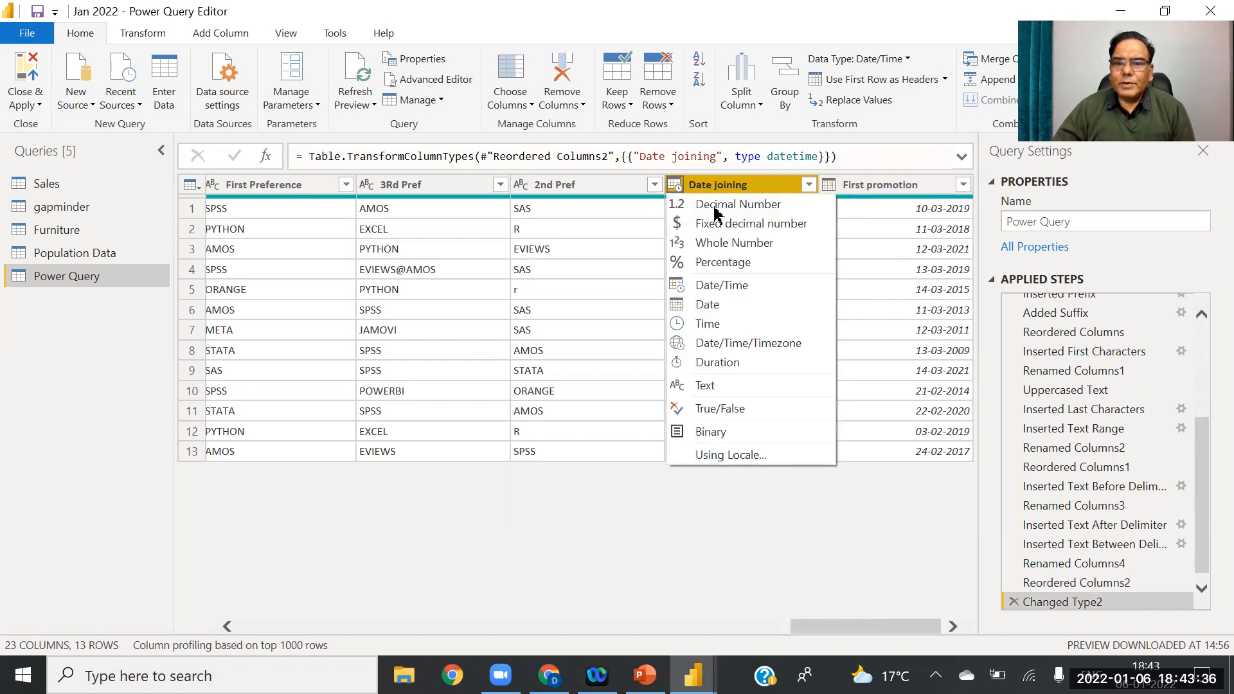
pyautogui.click(710, 302)
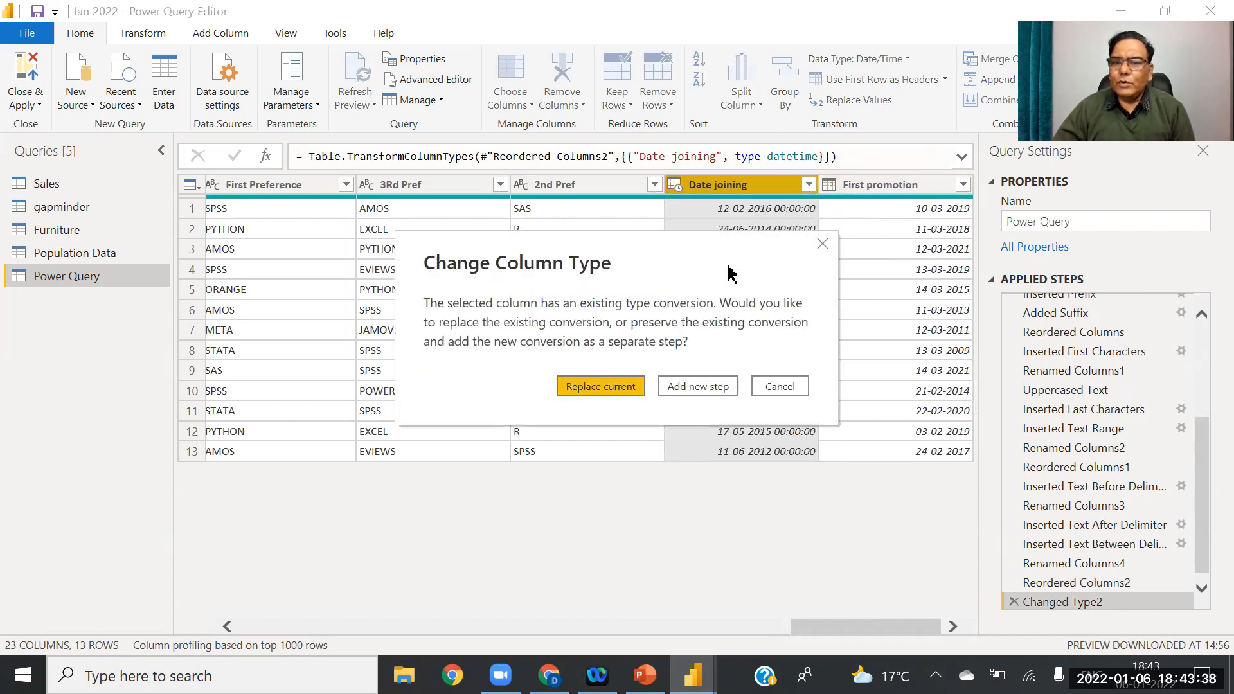
pyautogui.click(615, 391)
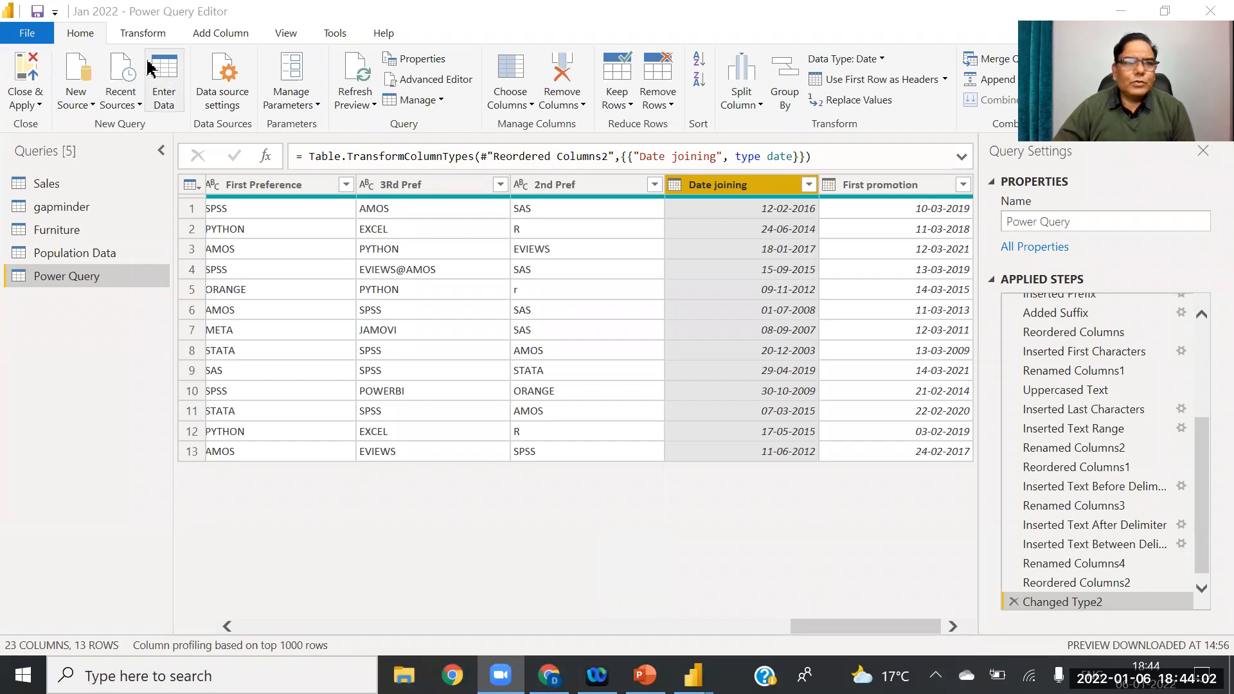
# Step: Try to transform the Date joining column in place into its year, and delete the Extracted Year step
pyautogui.click(137, 35)
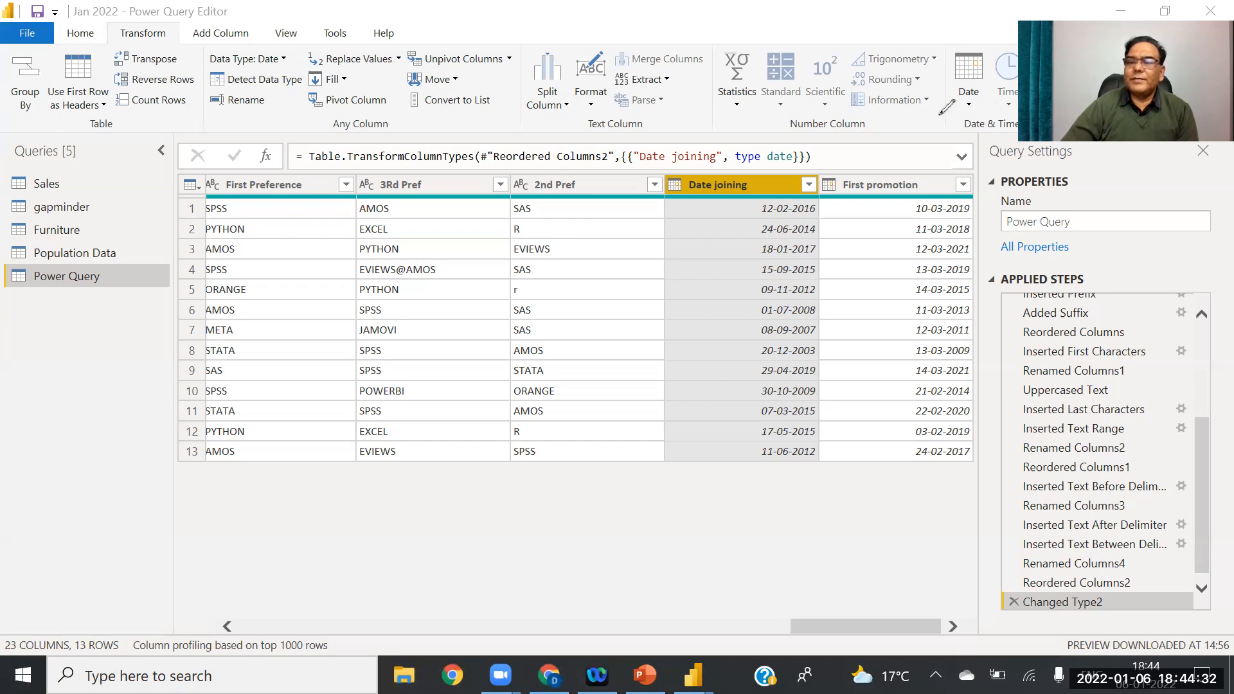
pyautogui.moveTo(964, 38)
pyautogui.mouseDown()
pyautogui.moveTo(952, 53)
pyautogui.moveTo(983, 120)
pyautogui.moveTo(1005, 40)
pyautogui.moveTo(962, 34)
pyautogui.mouseUp()
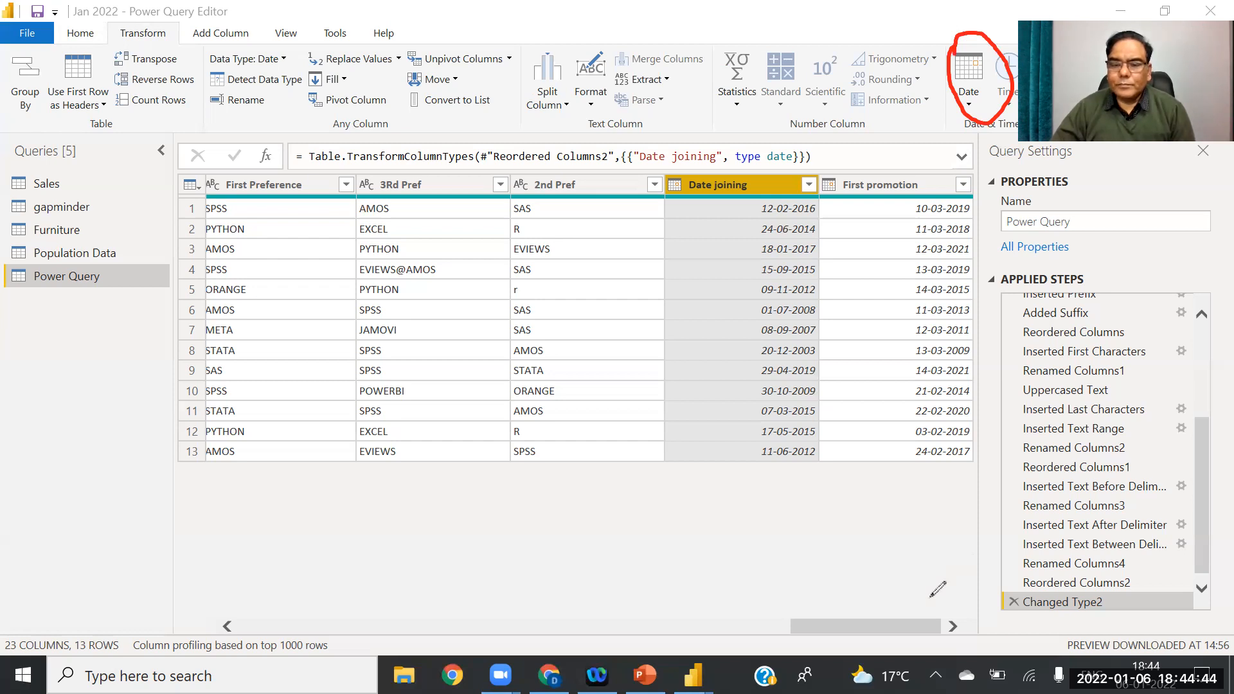
pyautogui.hotkey('ctrl', 'z')
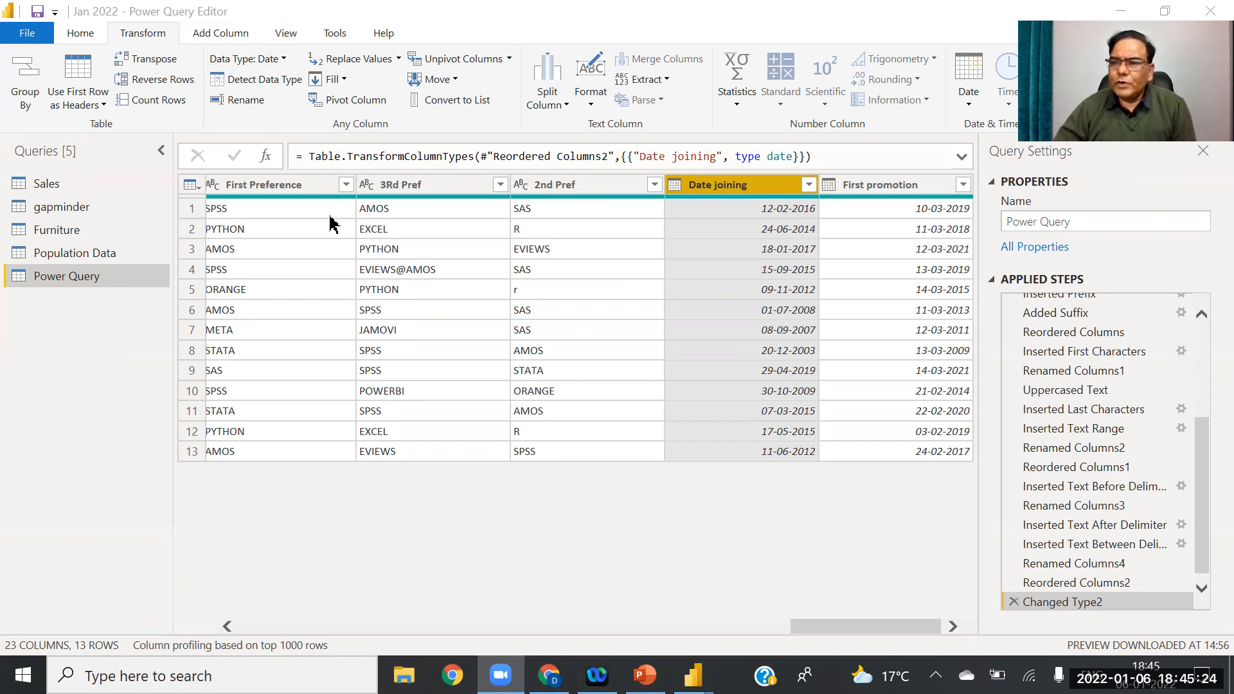
pyautogui.click(128, 27)
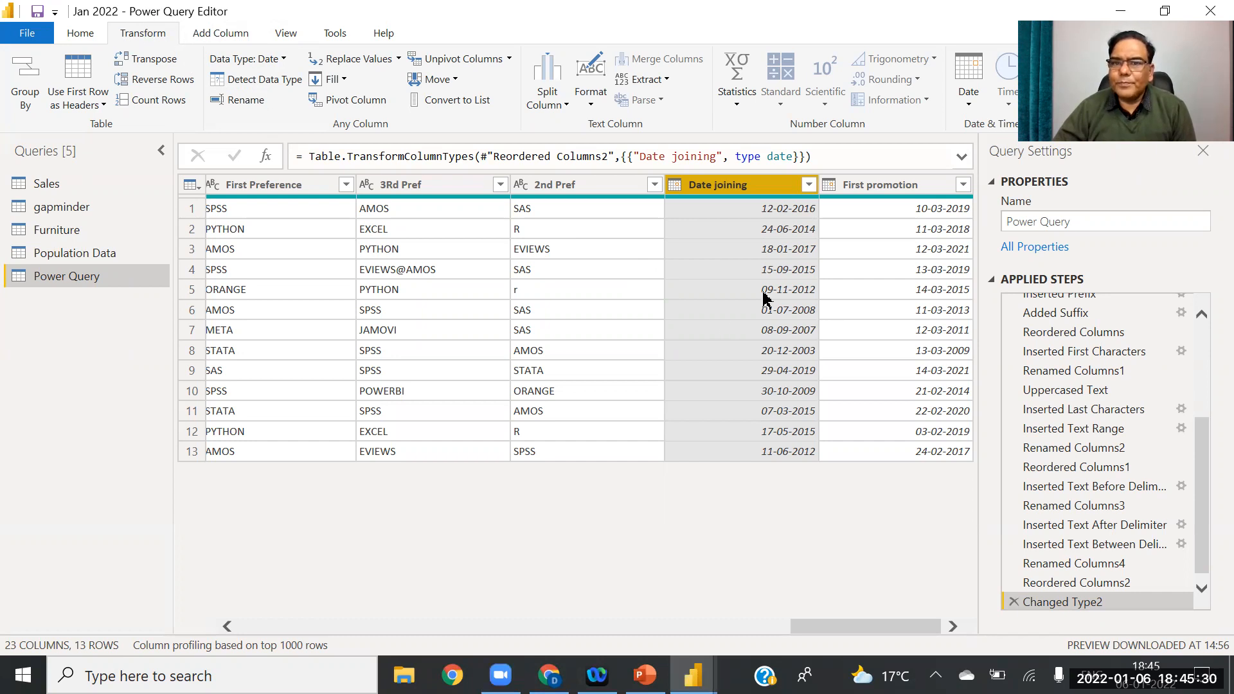
pyautogui.click(969, 80)
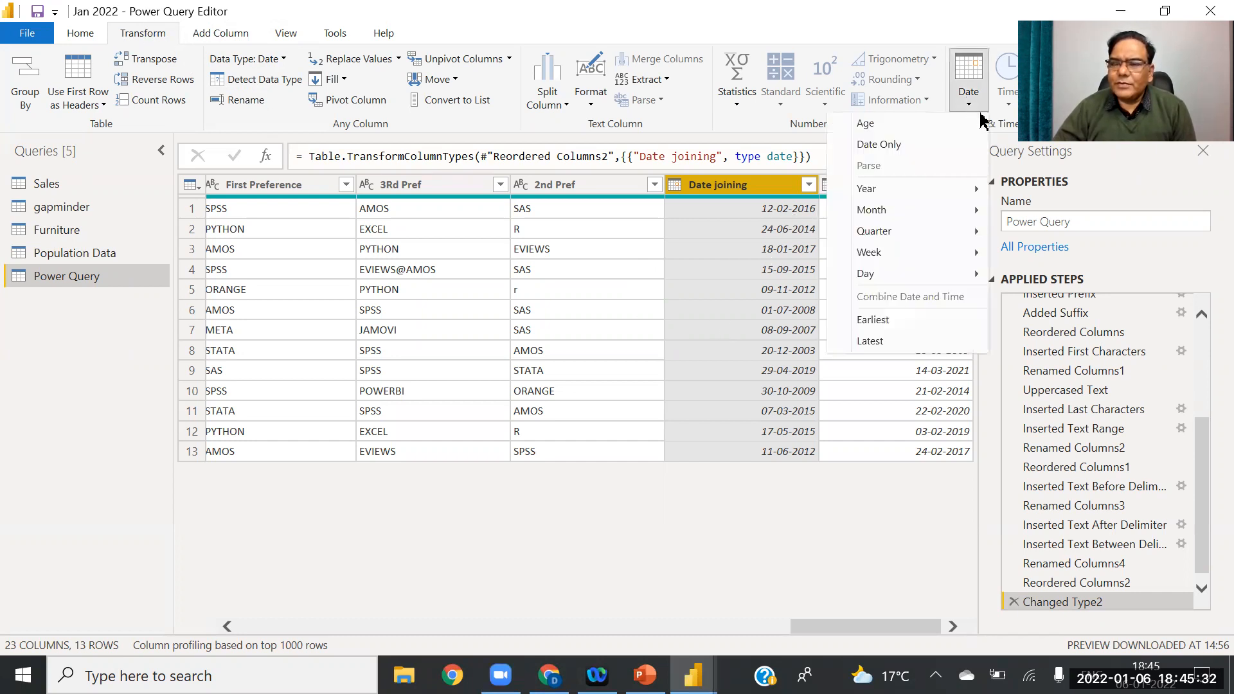
pyautogui.moveTo(875, 194)
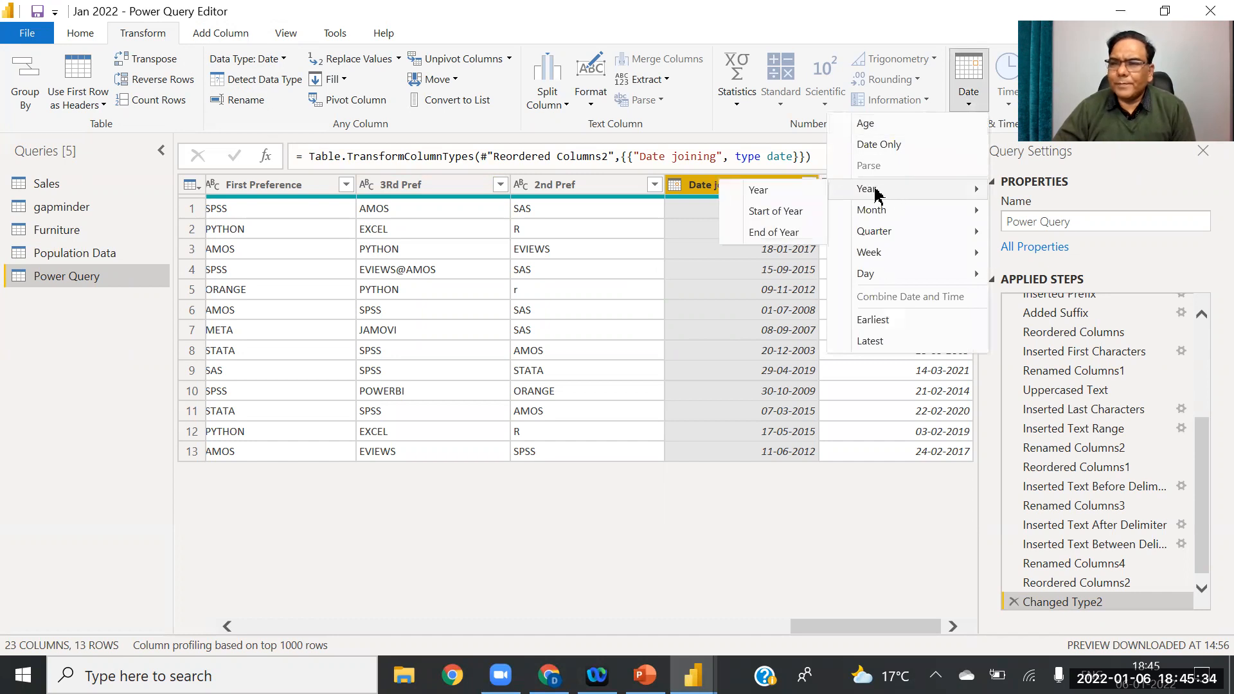
pyautogui.click(763, 191)
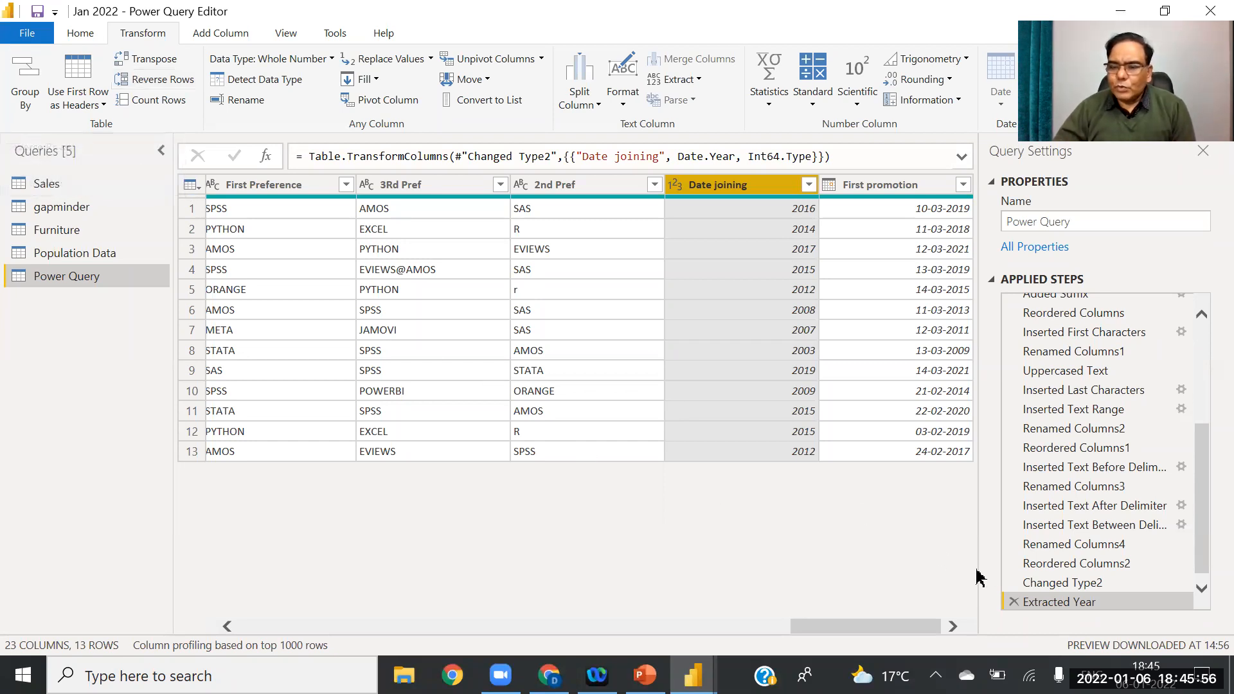
pyautogui.click(1014, 600)
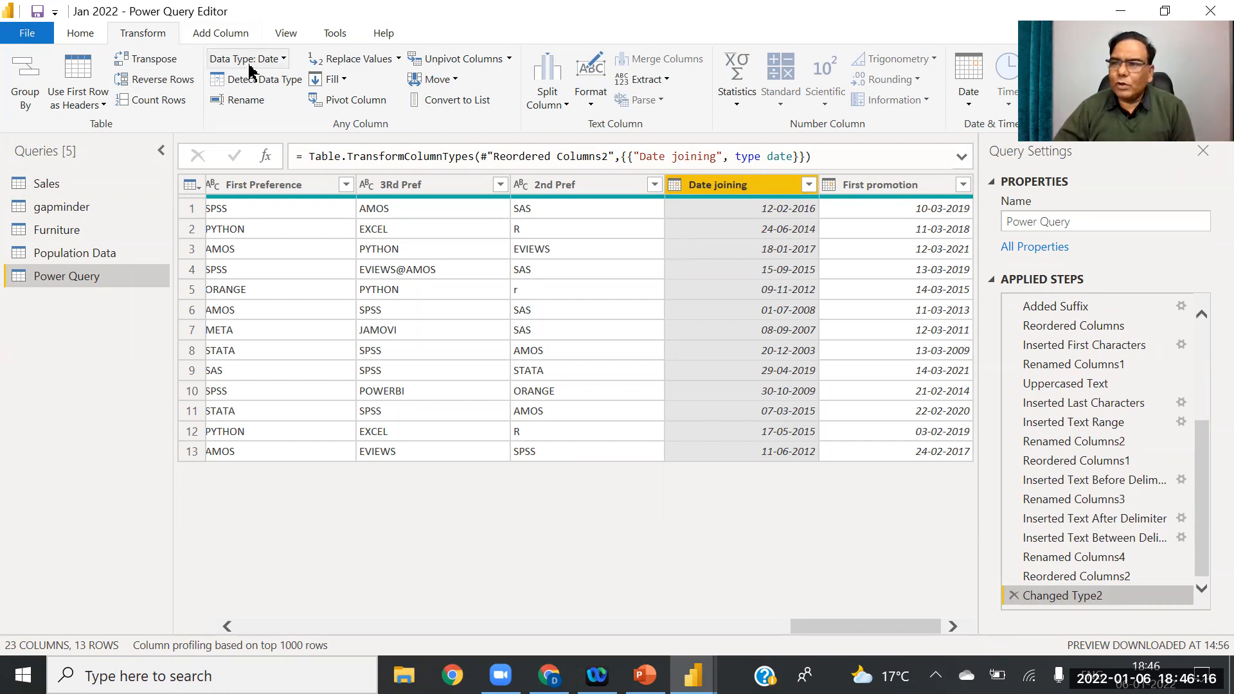
# Step: Add a new column containing the year extracted from the Date joining column
pyautogui.click(219, 33)
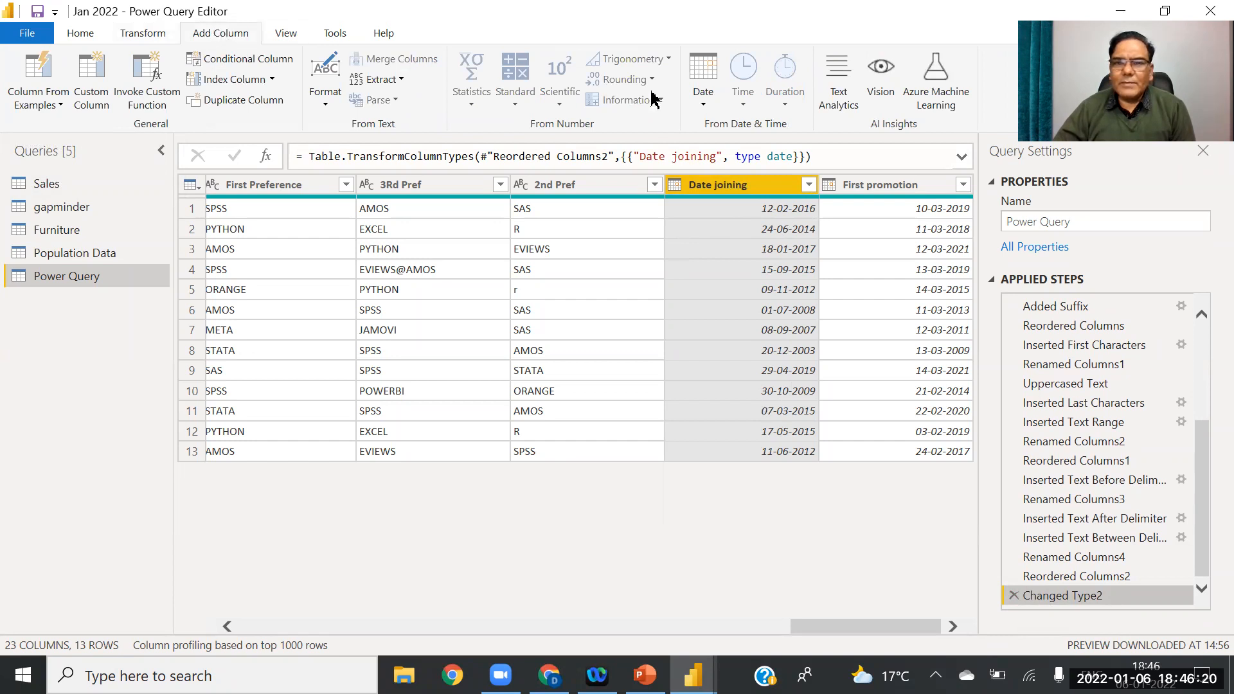
pyautogui.click(701, 106)
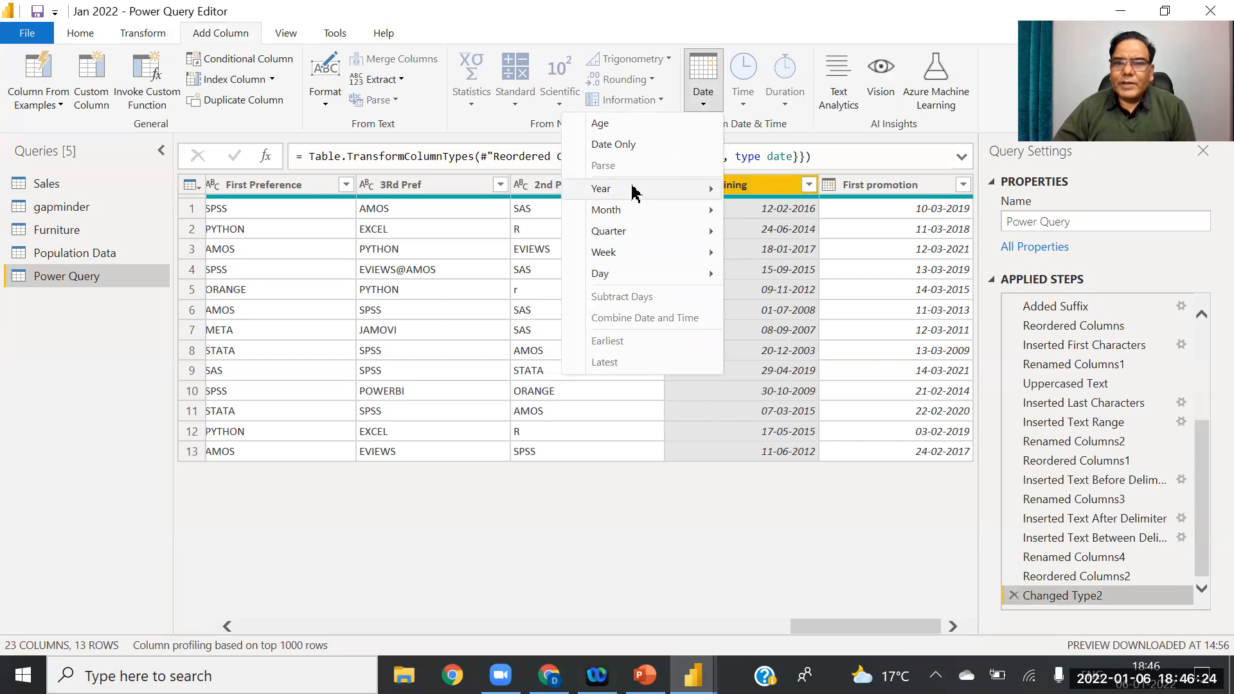
pyautogui.moveTo(633, 191)
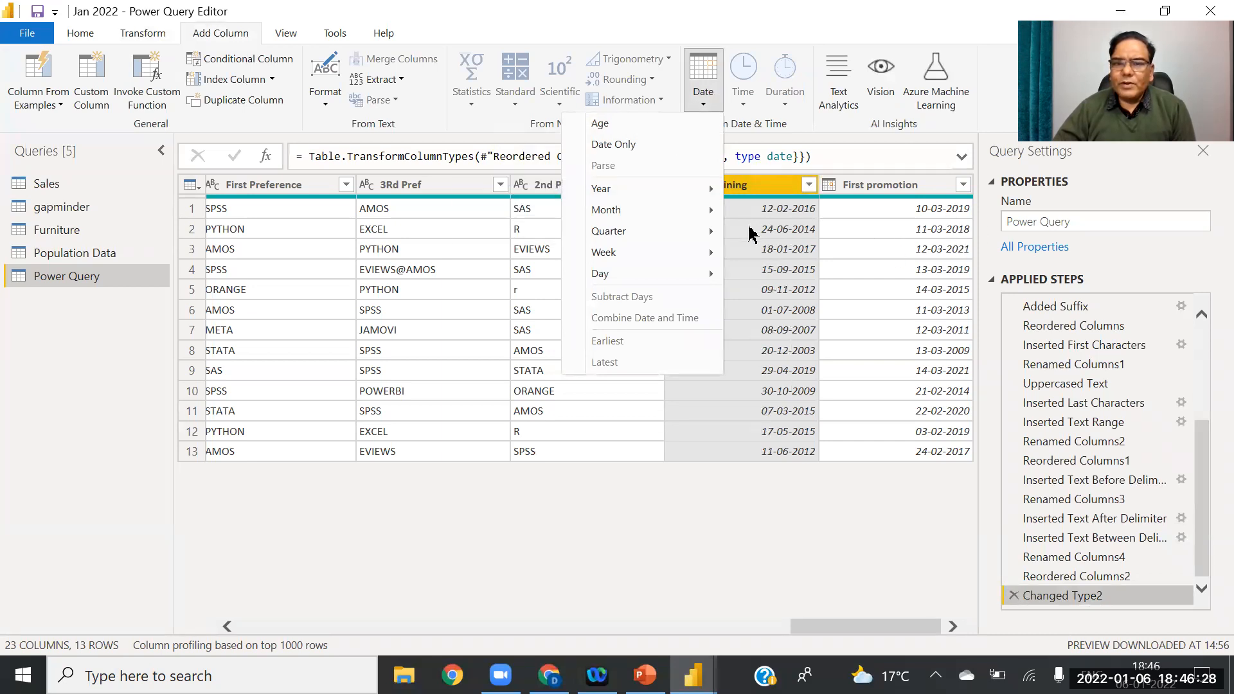
pyautogui.moveTo(672, 190)
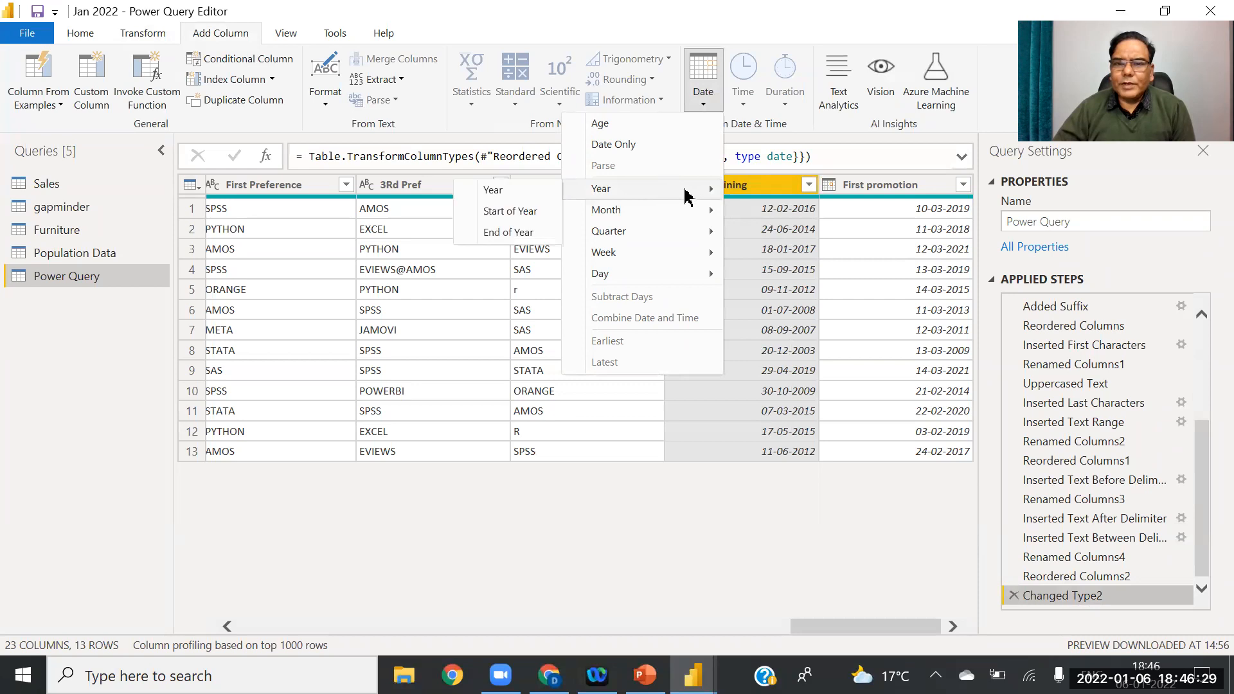
pyautogui.click(491, 191)
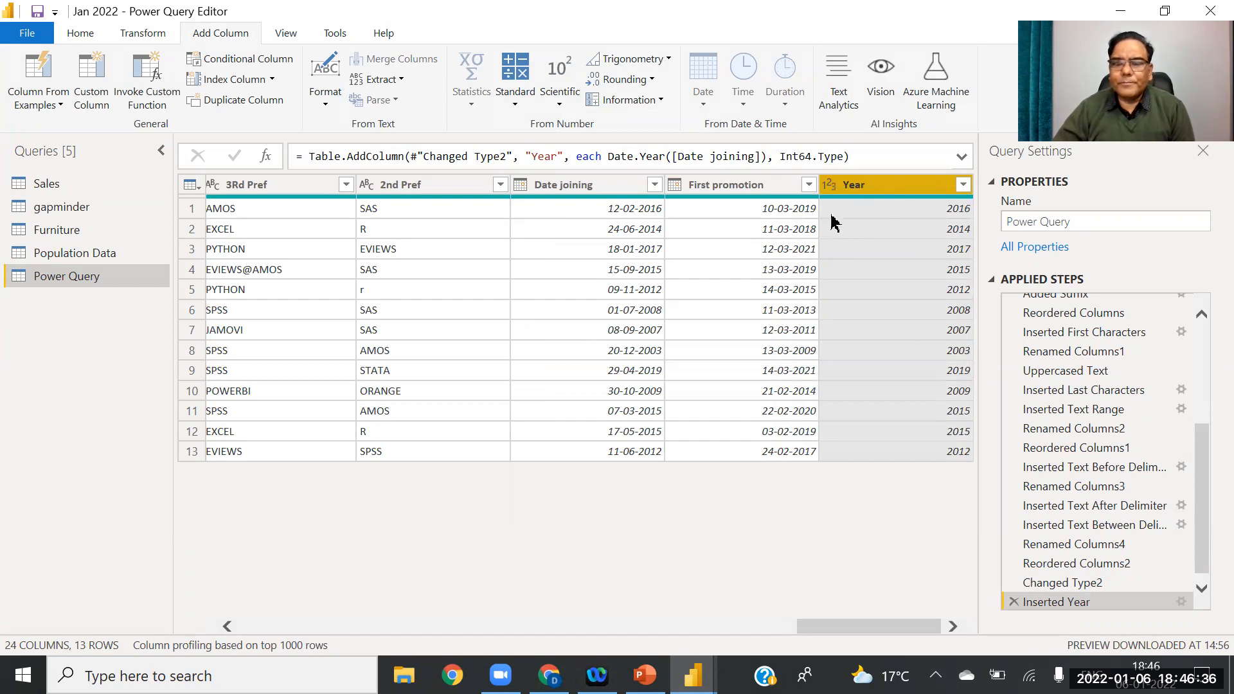
# Step: Add a new column containing the month number extracted from the Date joining column
pyautogui.click(592, 187)
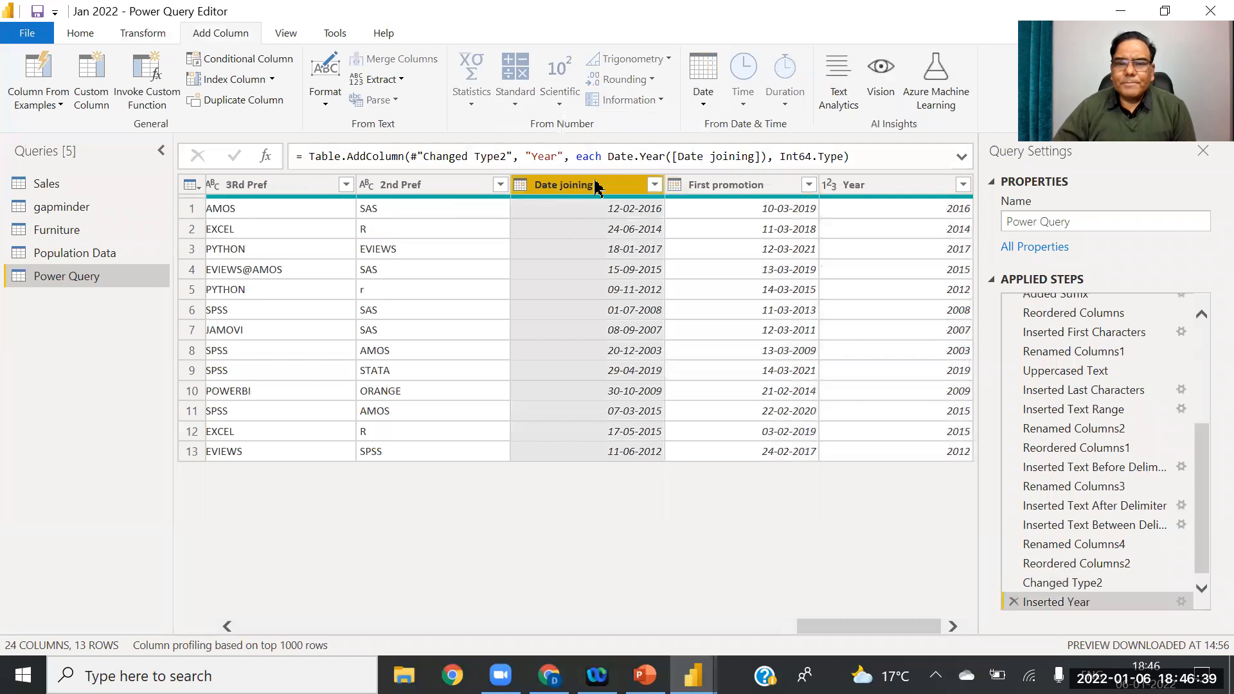
pyautogui.click(706, 103)
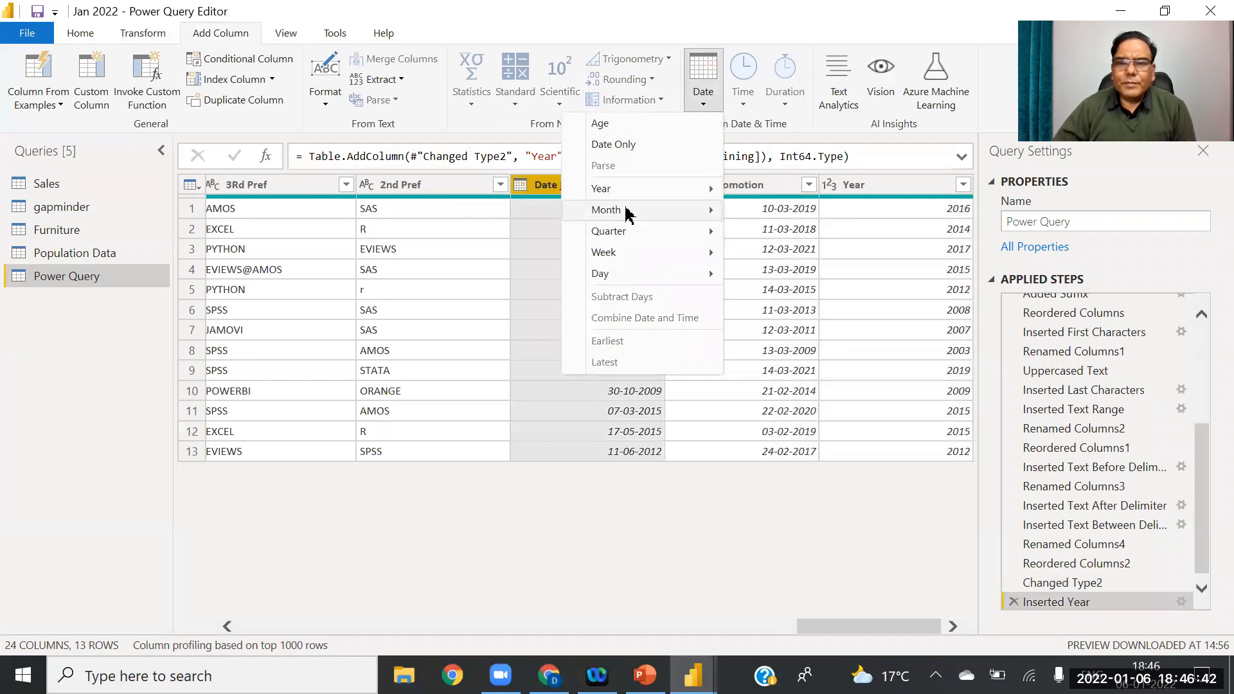
pyautogui.moveTo(642, 212)
pyautogui.click(495, 212)
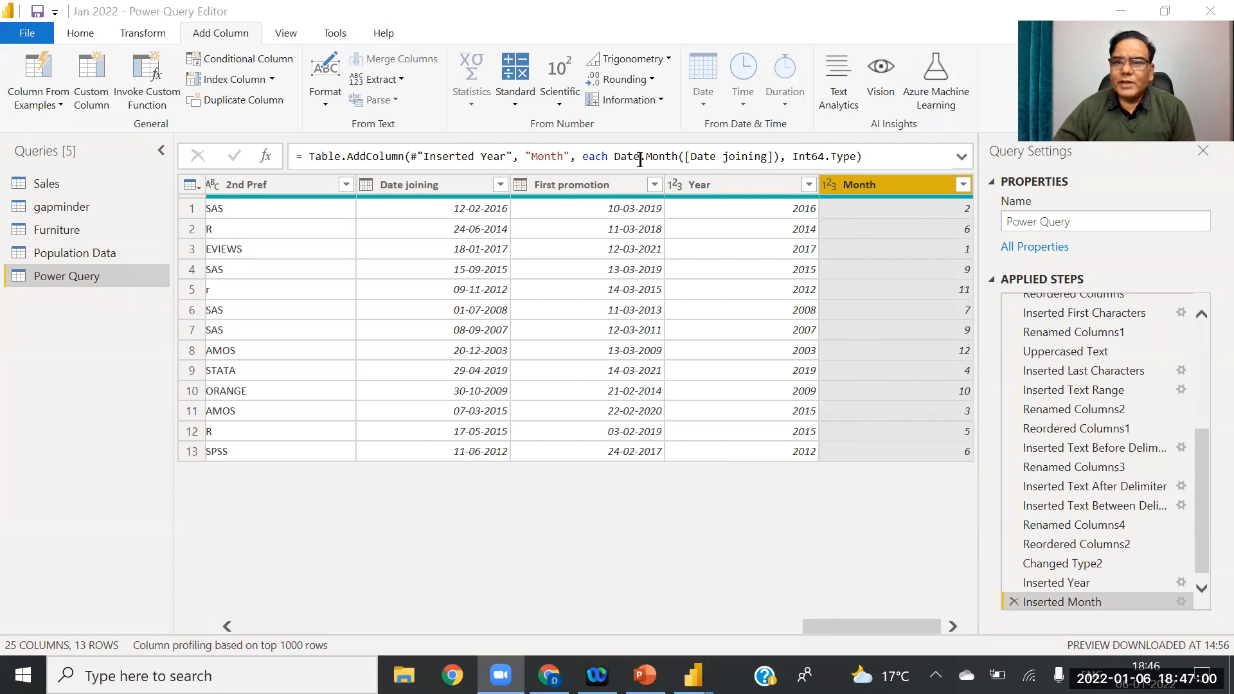
# Step: Add a new column containing the day of the month extracted from the Date joining column
pyautogui.click(703, 97)
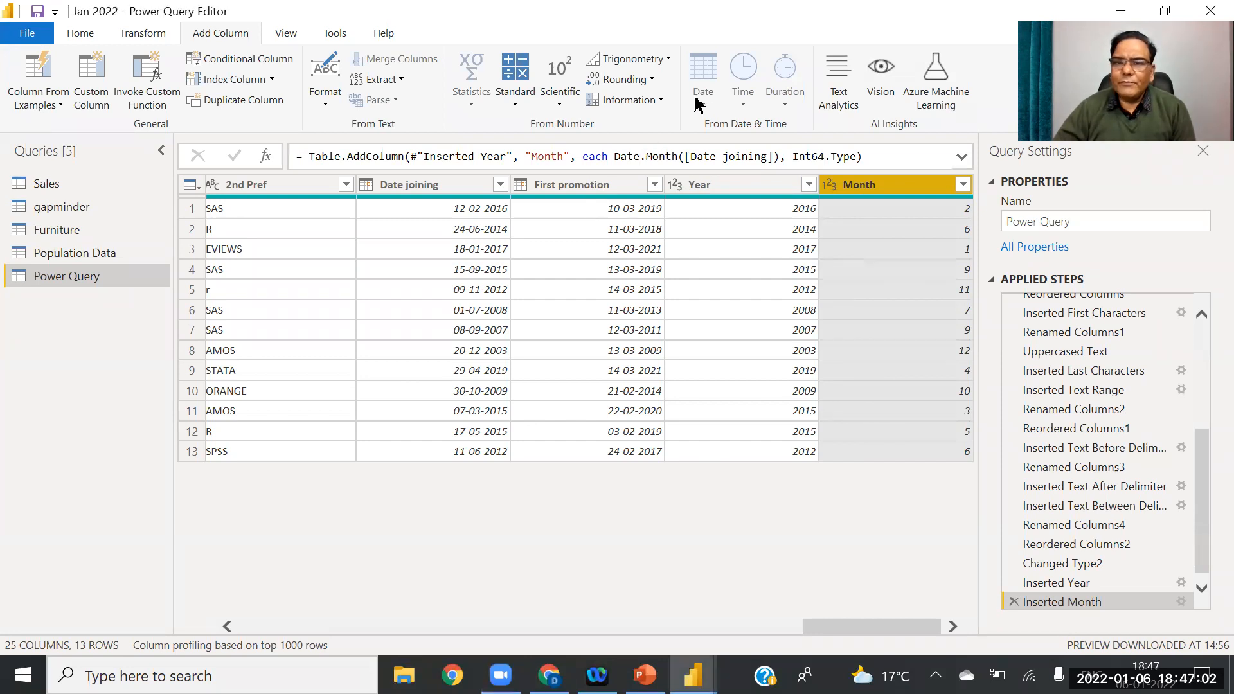
pyautogui.click(453, 185)
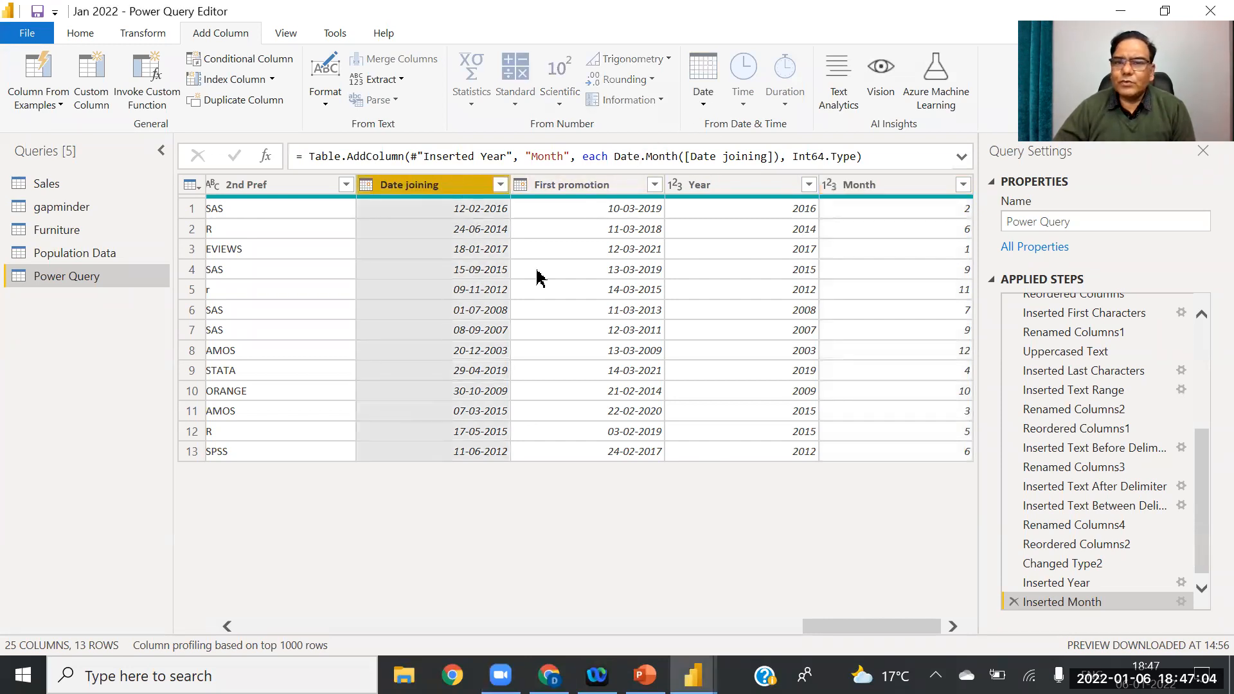
pyautogui.click(705, 99)
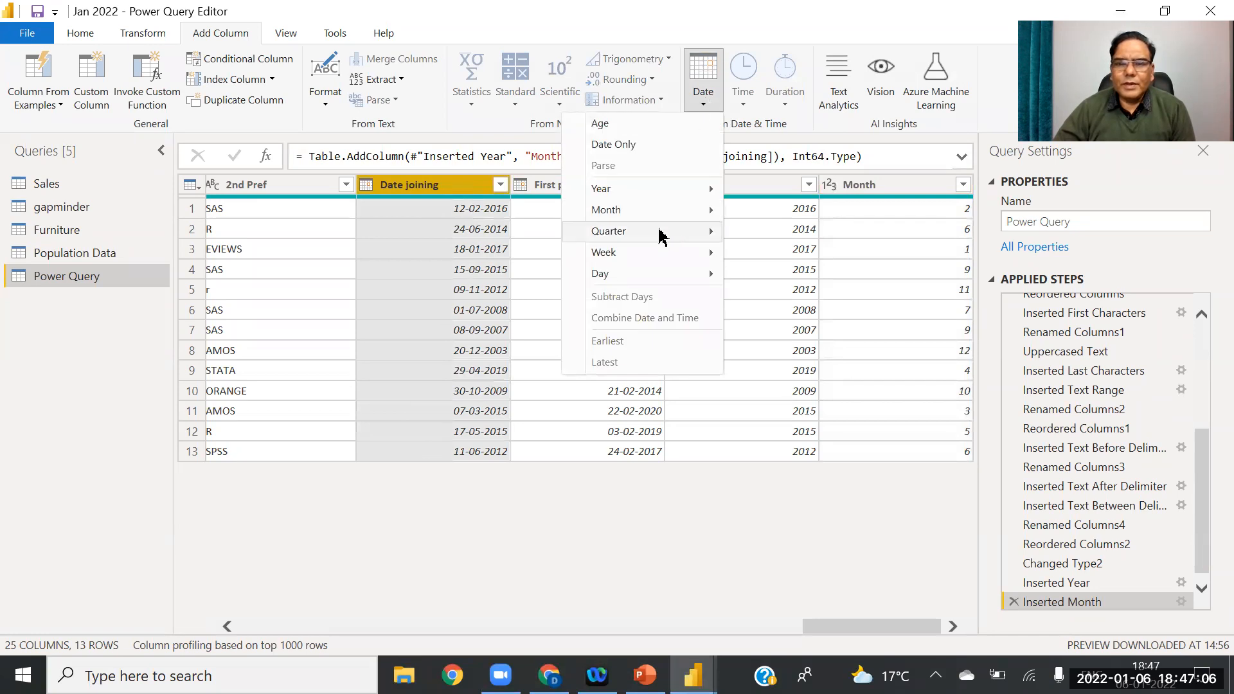
pyautogui.moveTo(629, 276)
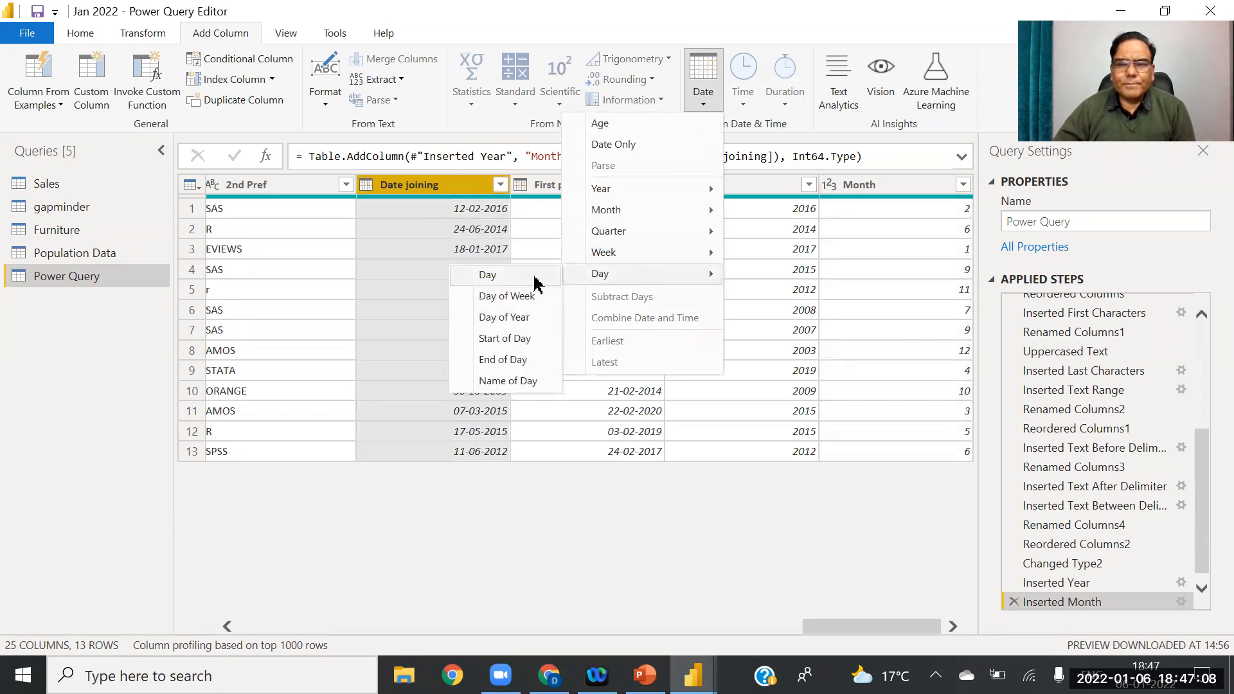
pyautogui.click(494, 275)
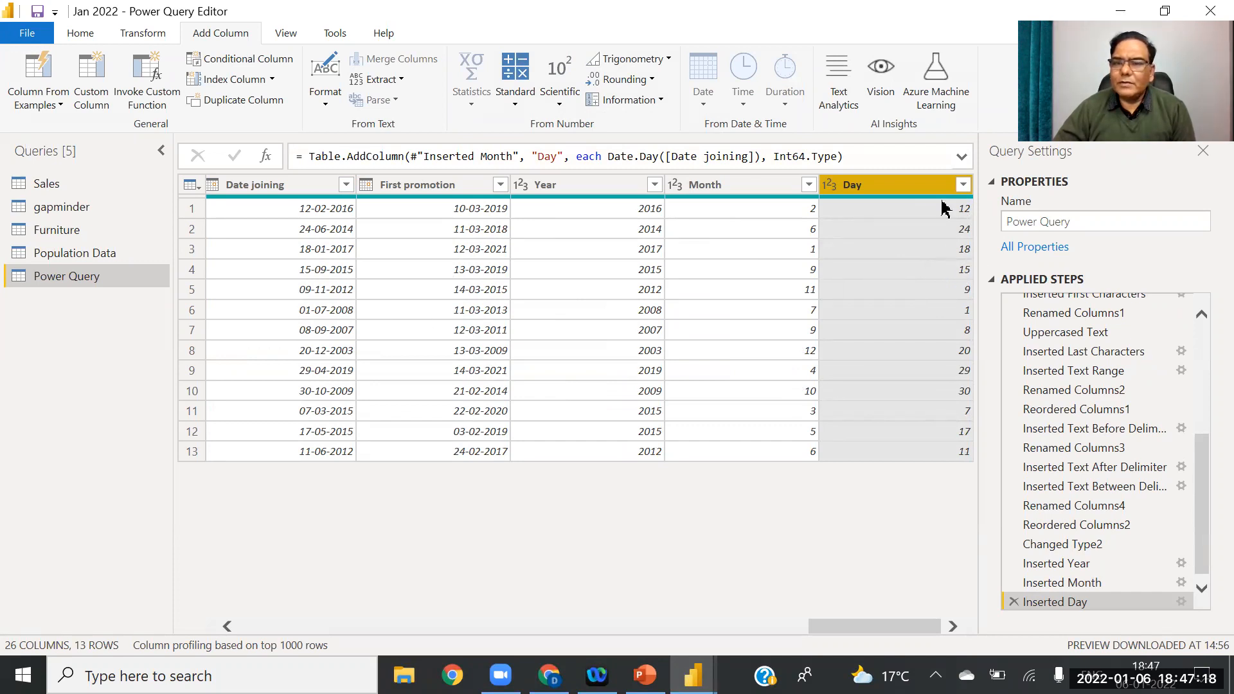
# Step: Add a new column containing the quarter of the year for the Date joining column
pyautogui.click(287, 187)
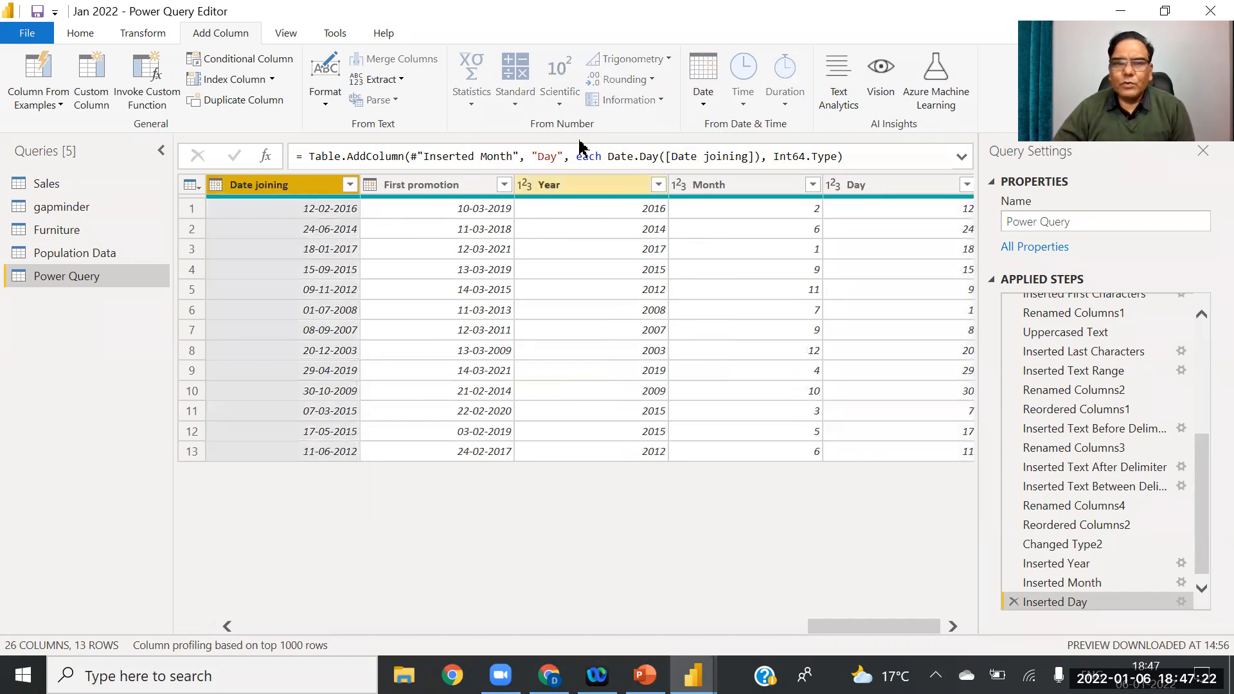
pyautogui.click(707, 108)
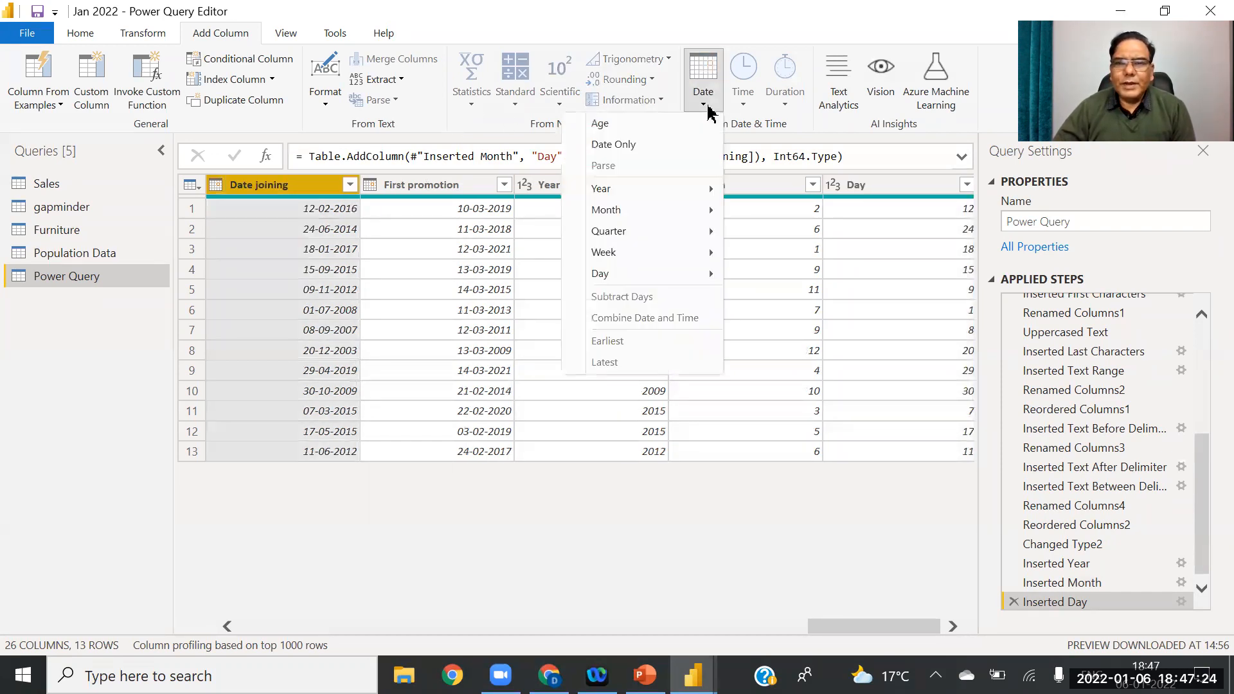
pyautogui.moveTo(635, 234)
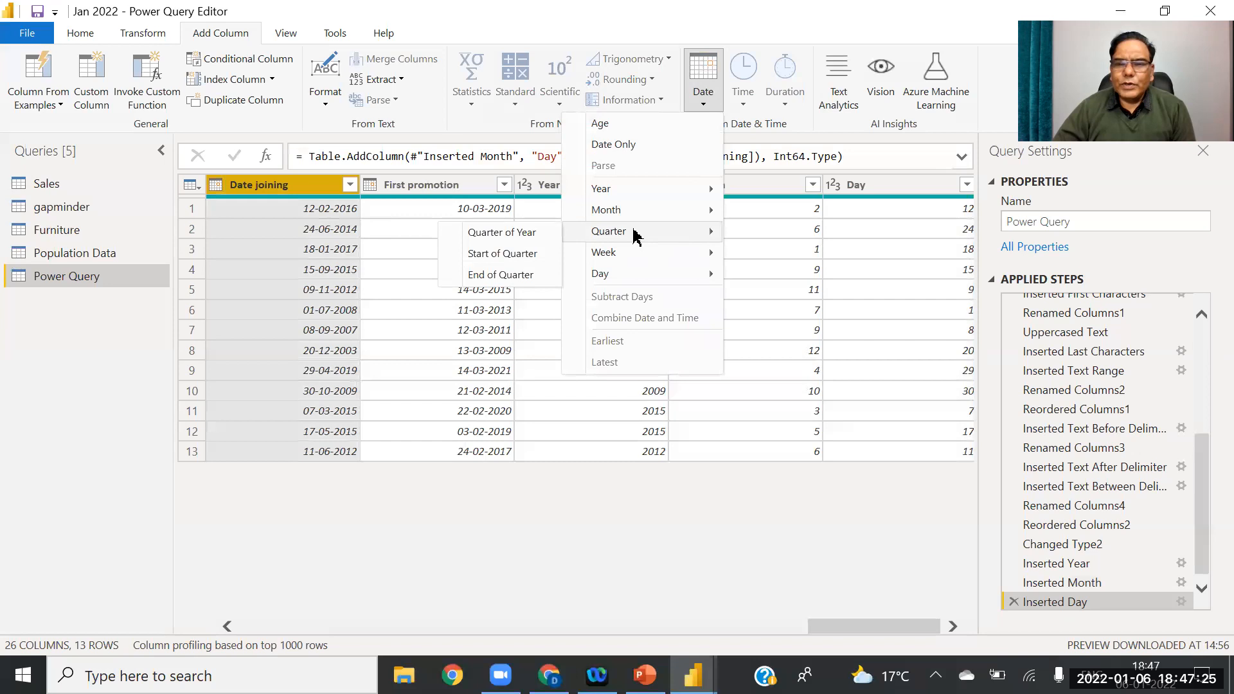
pyautogui.click(511, 235)
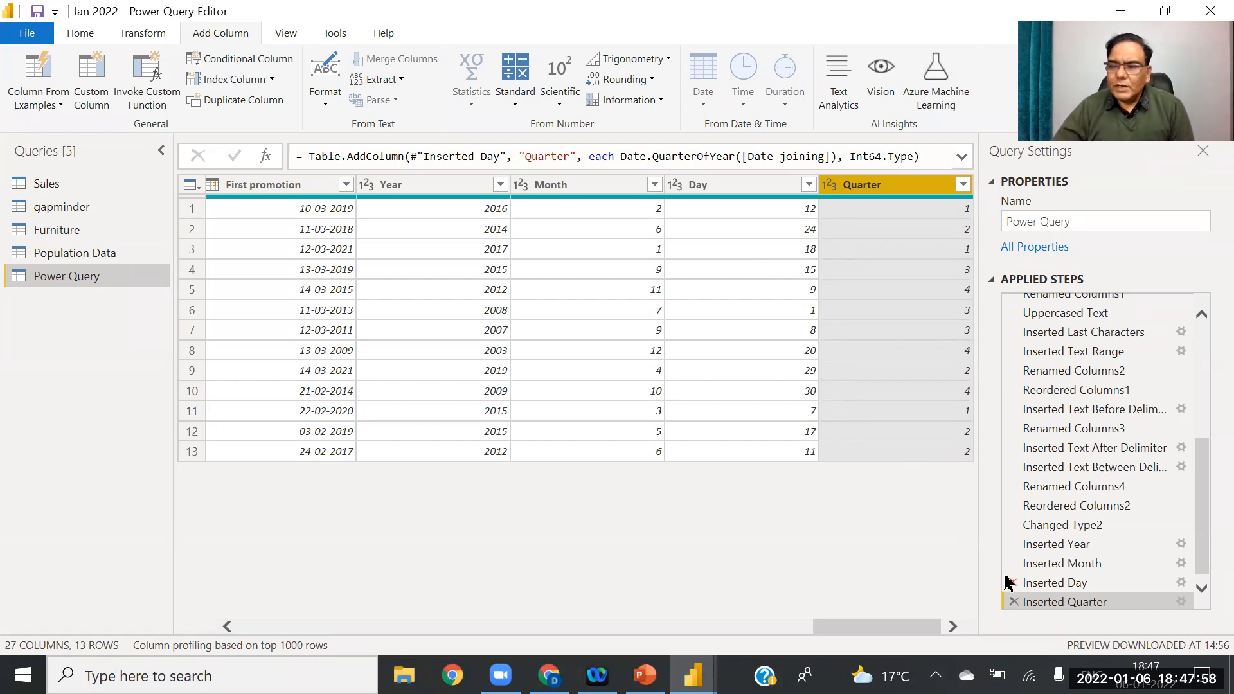
# Step: Delete the Inserted Quarter, Inserted Day, Inserted Month and Inserted Year steps from the Power Query table's applied steps
pyautogui.click(1014, 602)
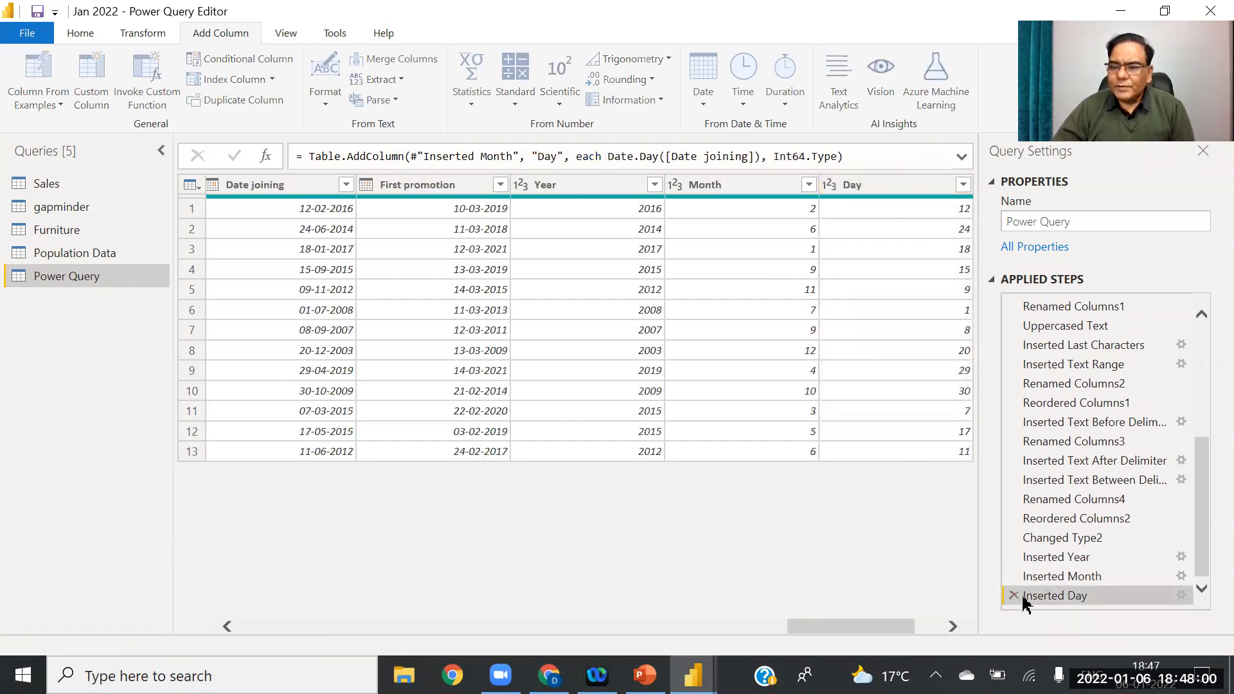
pyautogui.click(1014, 598)
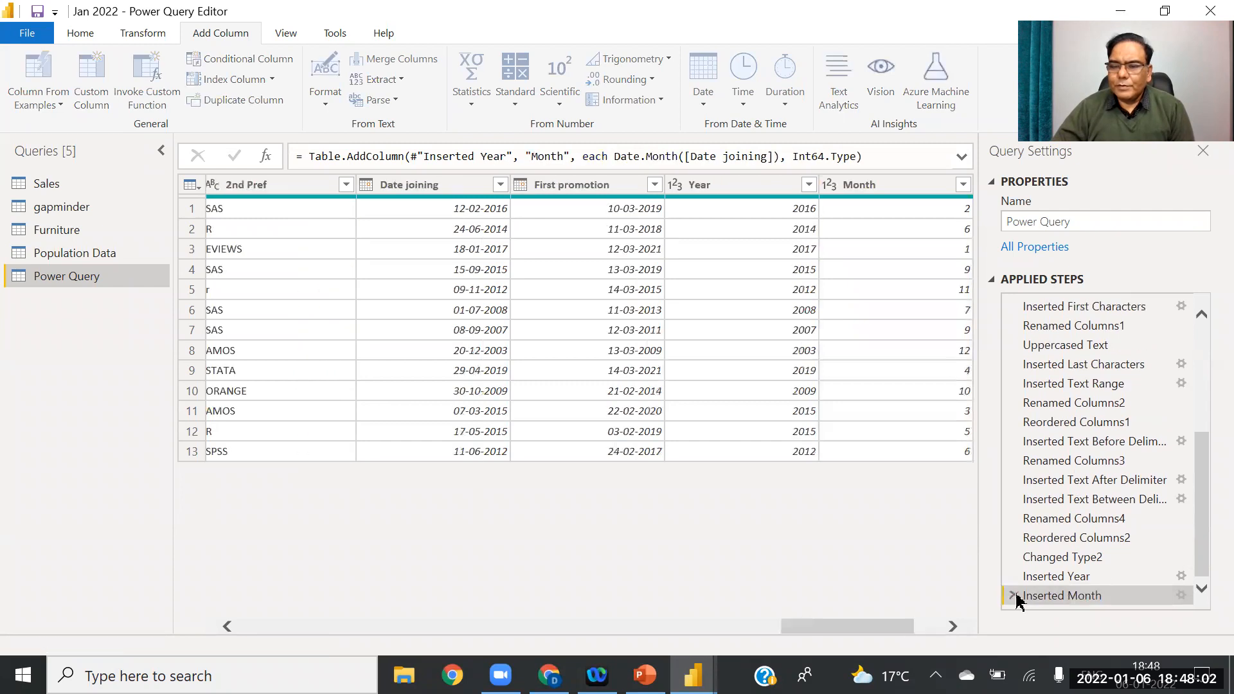
pyautogui.click(1014, 597)
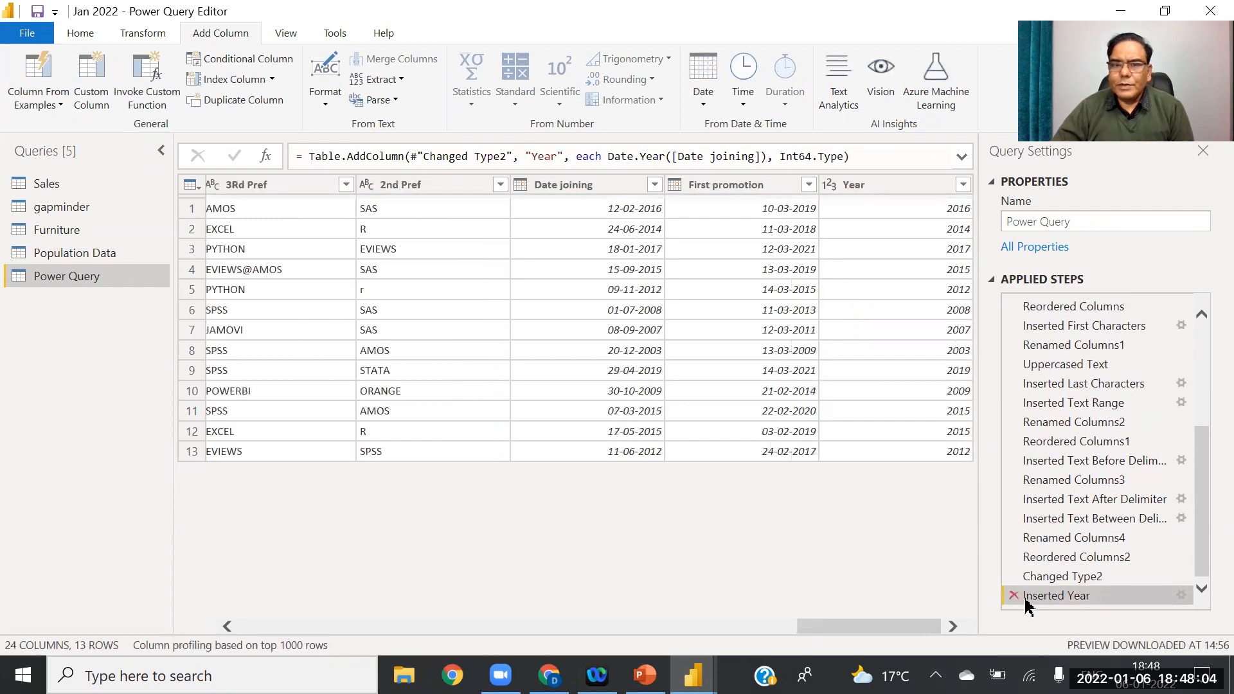
pyautogui.click(1014, 598)
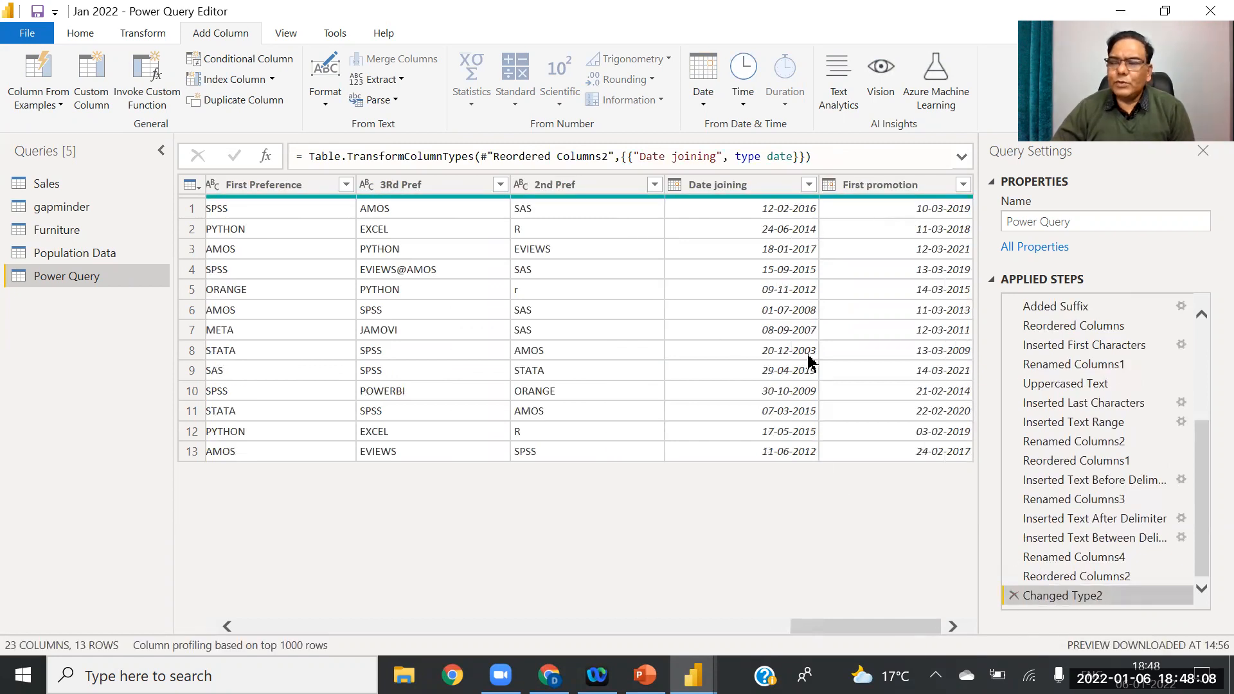
# Step: Add a new column with the name of the day for Date joining and check it against the second row's date
pyautogui.click(739, 186)
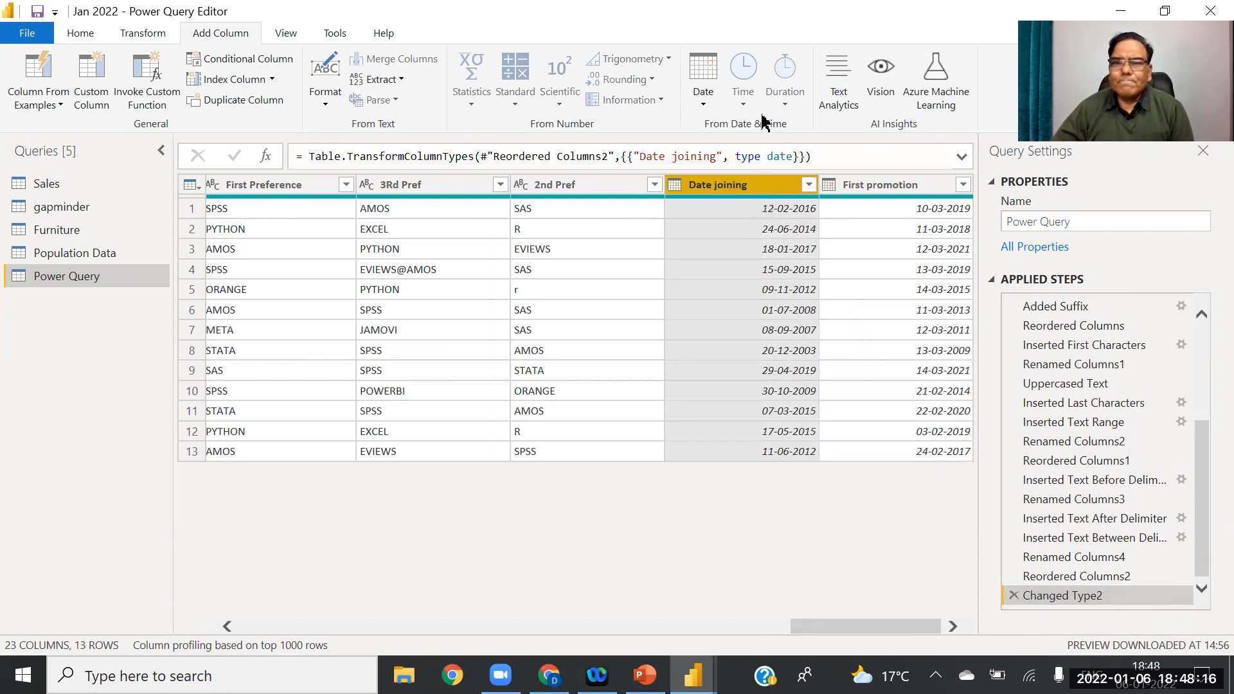
pyautogui.click(704, 99)
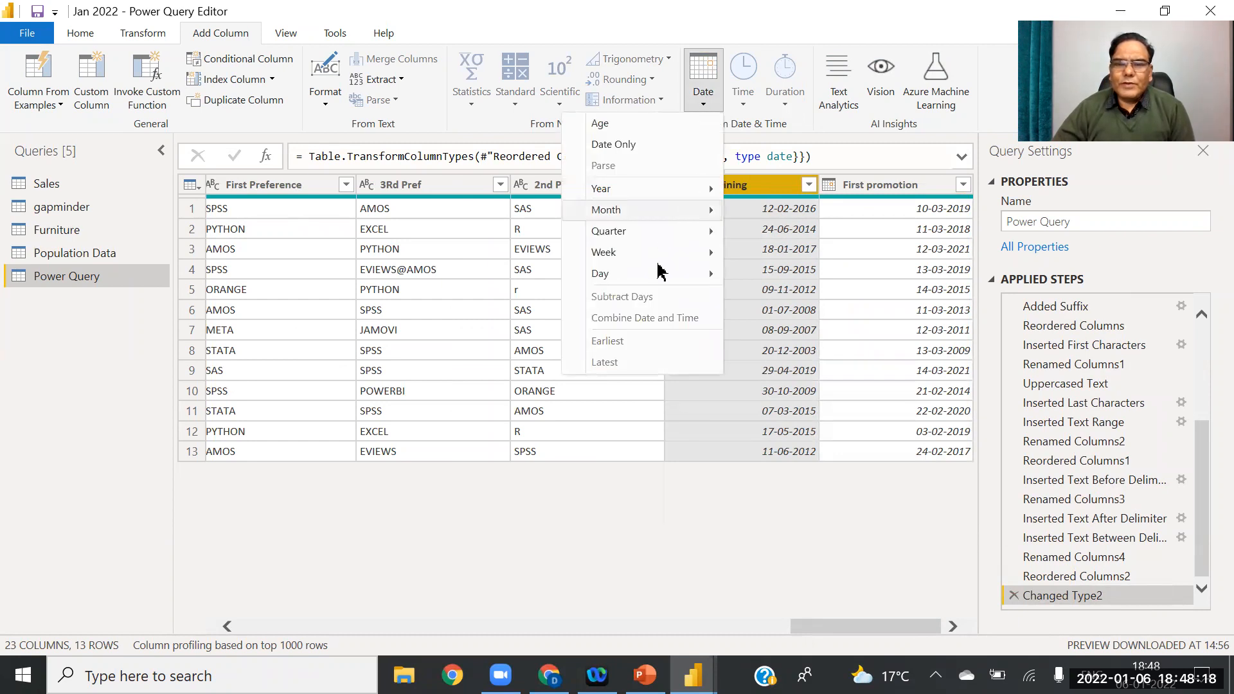
pyautogui.moveTo(661, 276)
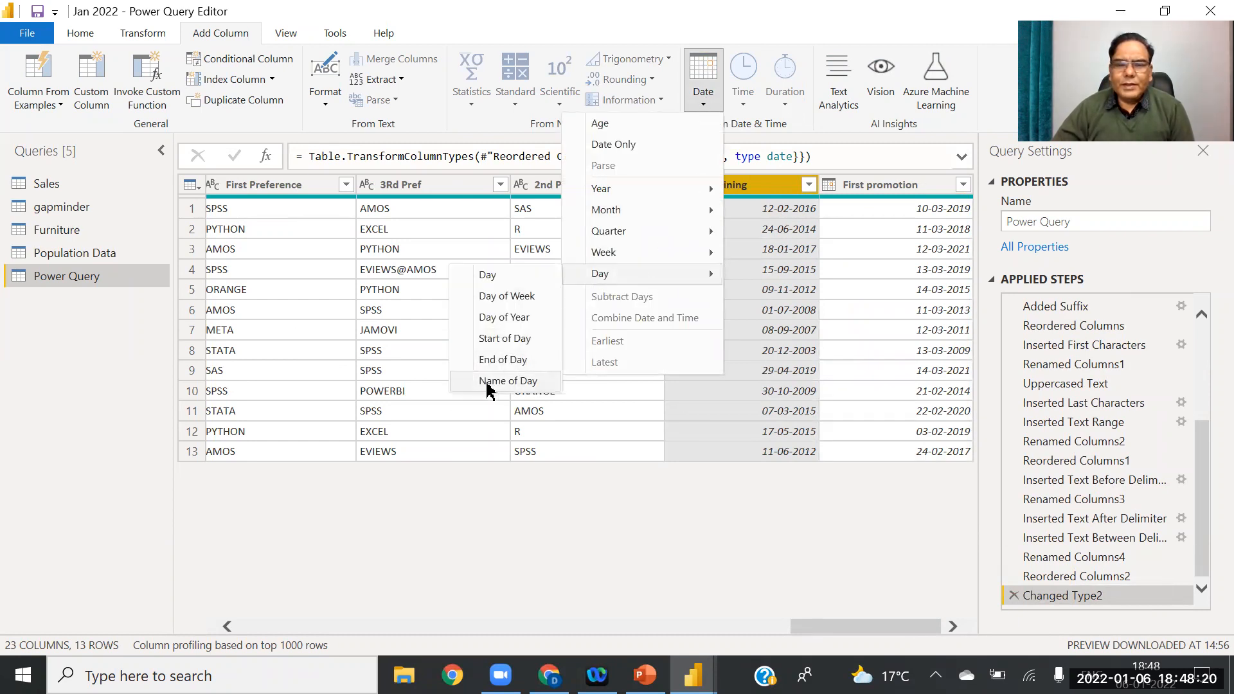
pyautogui.click(508, 382)
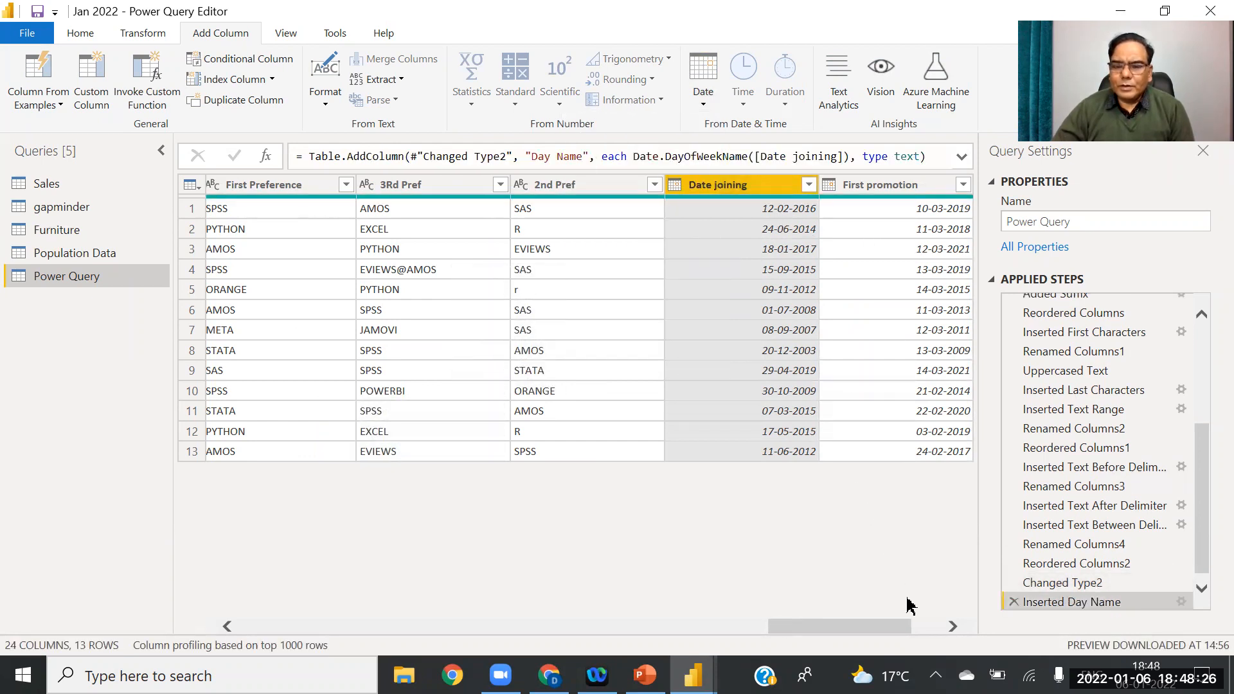
pyautogui.click(926, 627)
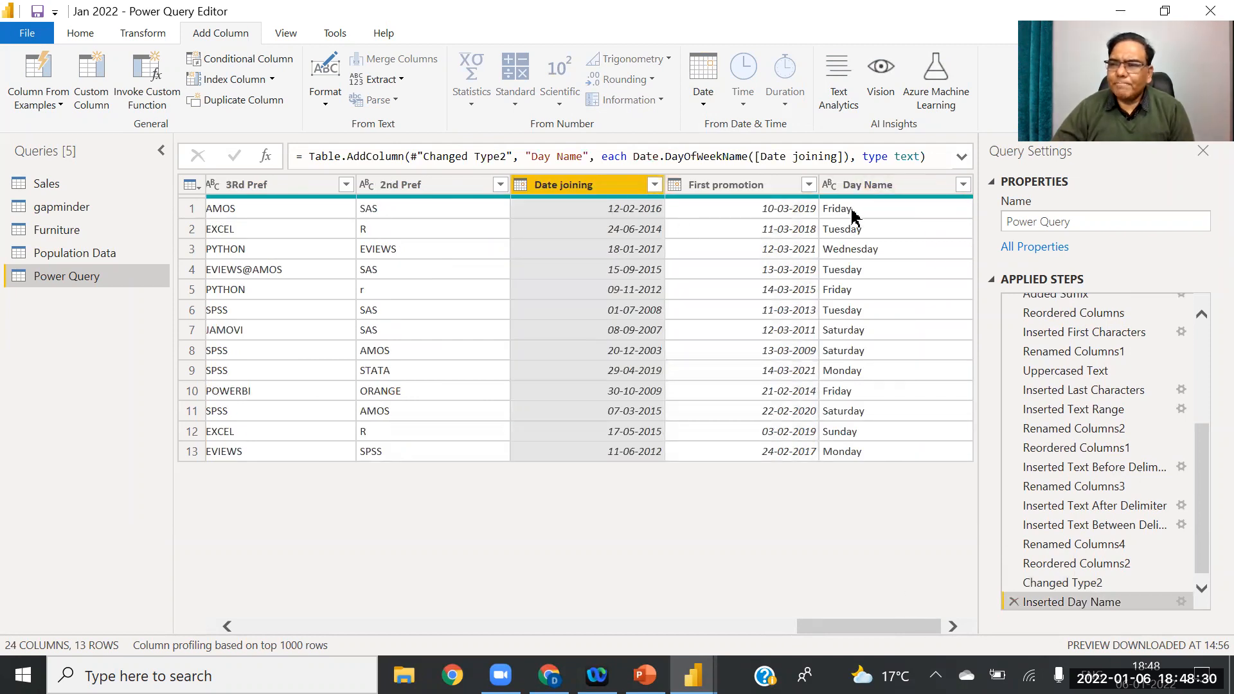
pyautogui.click(656, 229)
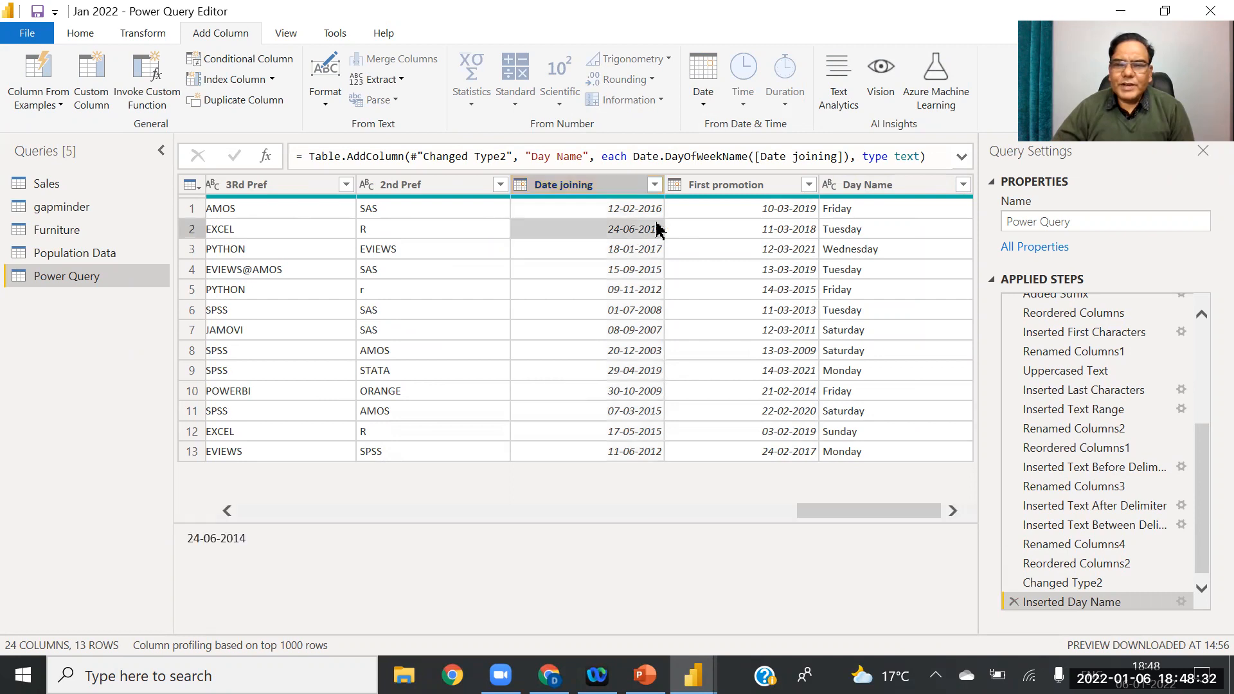
# Step: Check the day names of the second and third rows against Date joining and delete the Inserted Day Name applied step
pyautogui.click(861, 231)
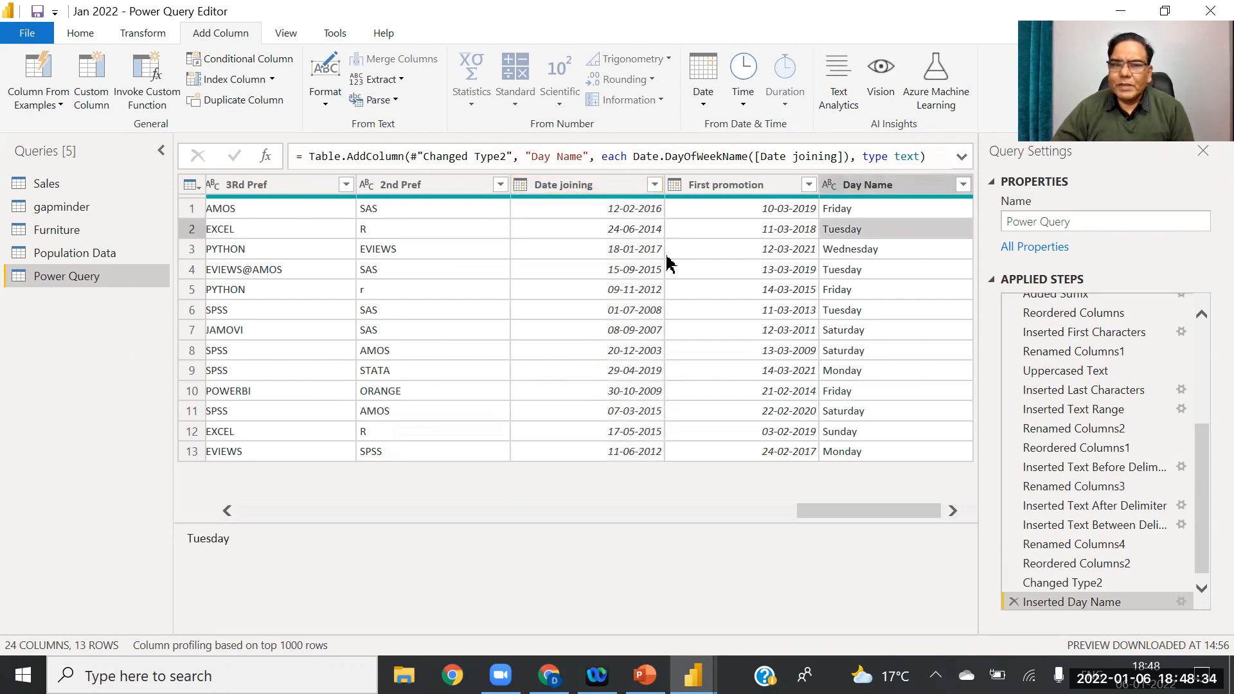
pyautogui.click(643, 249)
pyautogui.click(875, 257)
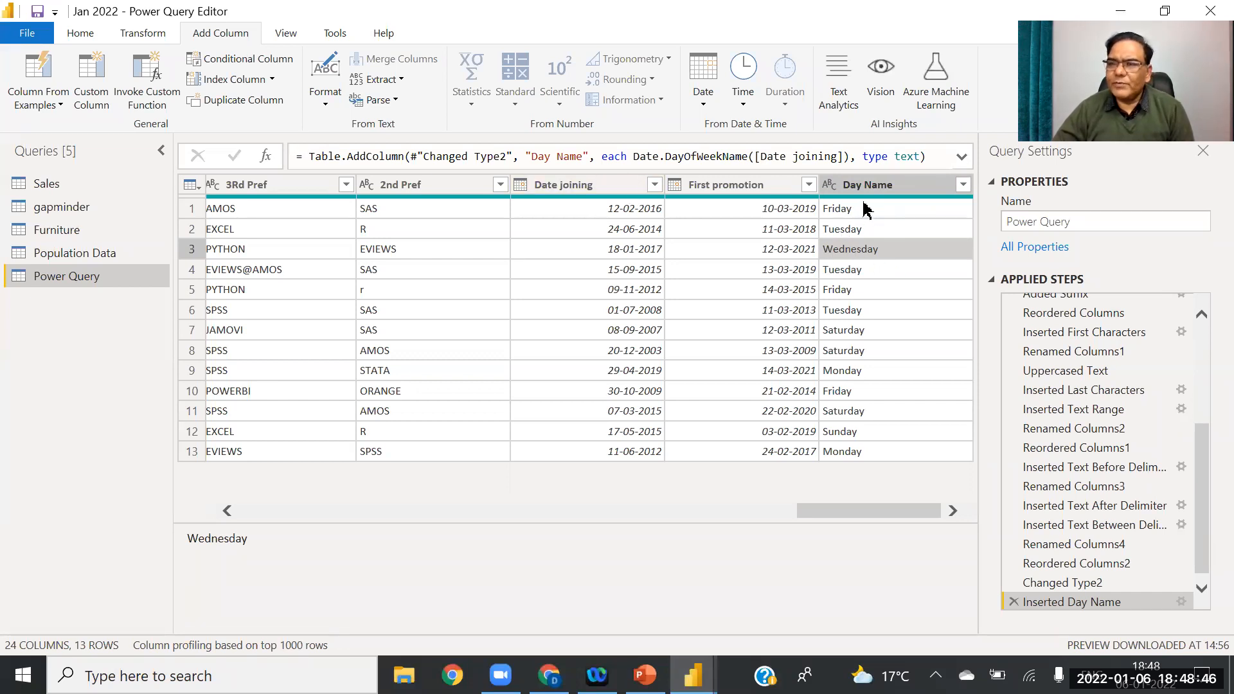
pyautogui.click(1014, 602)
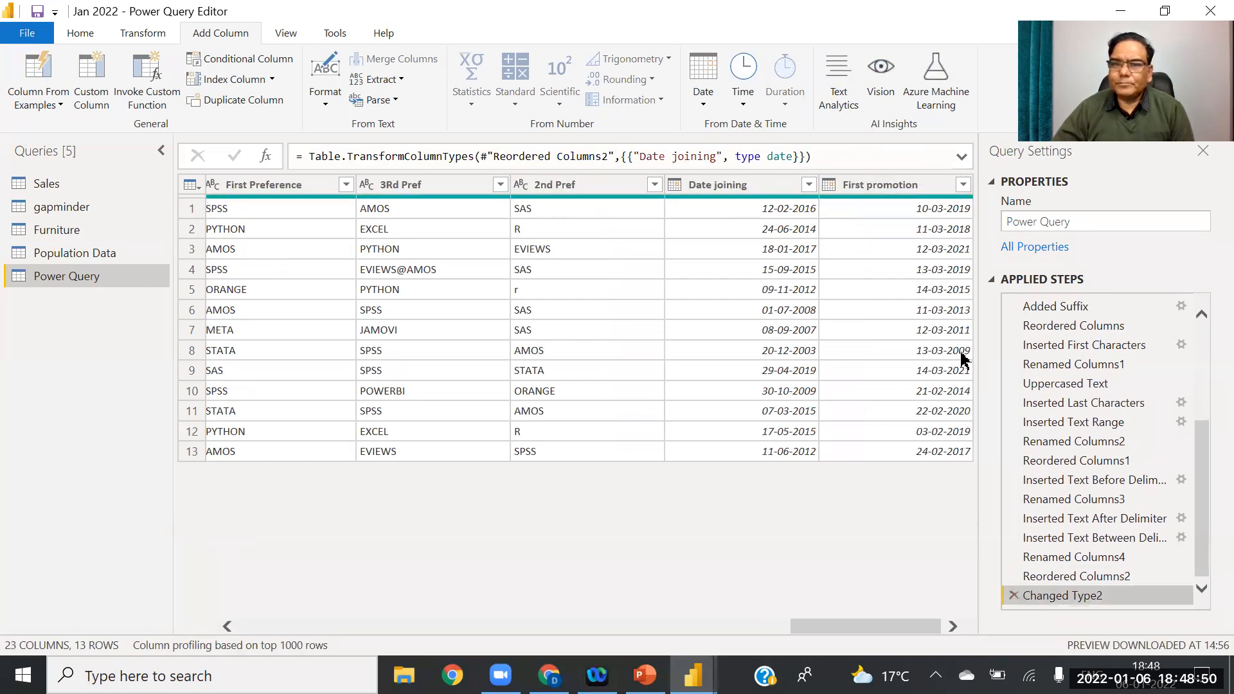
# Step: Add a Week of Year column from Date joining and delete its applied step after viewing the result
pyautogui.click(719, 187)
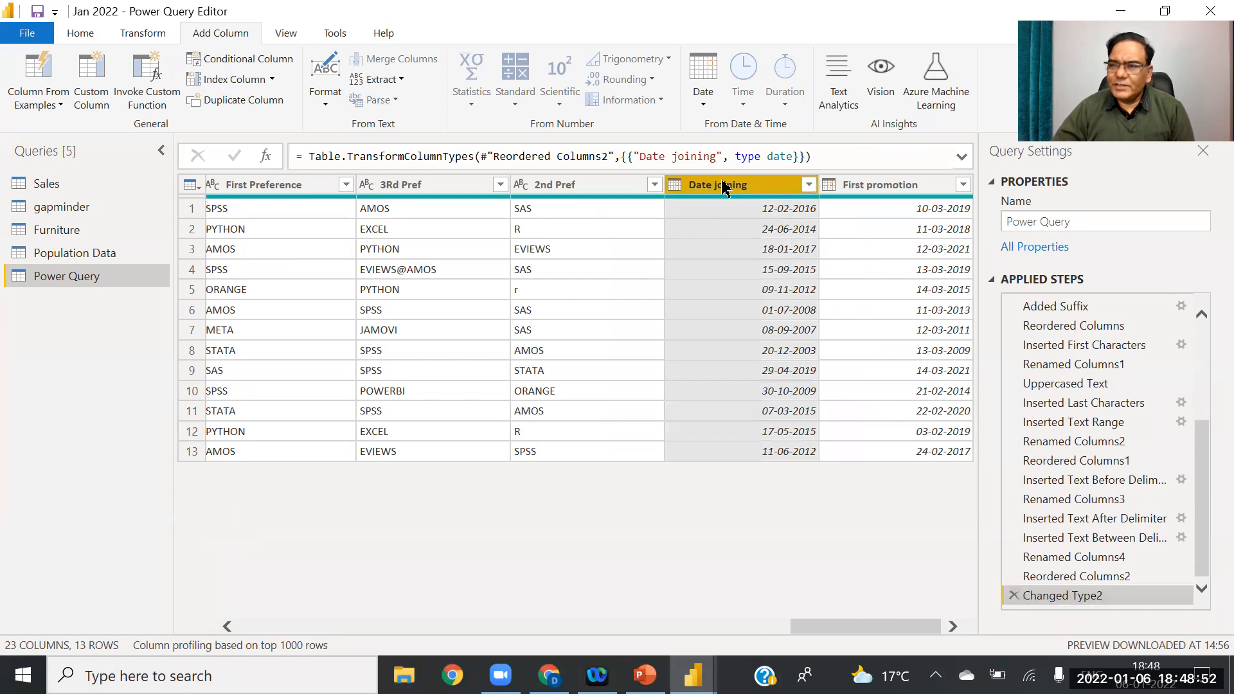
pyautogui.click(704, 107)
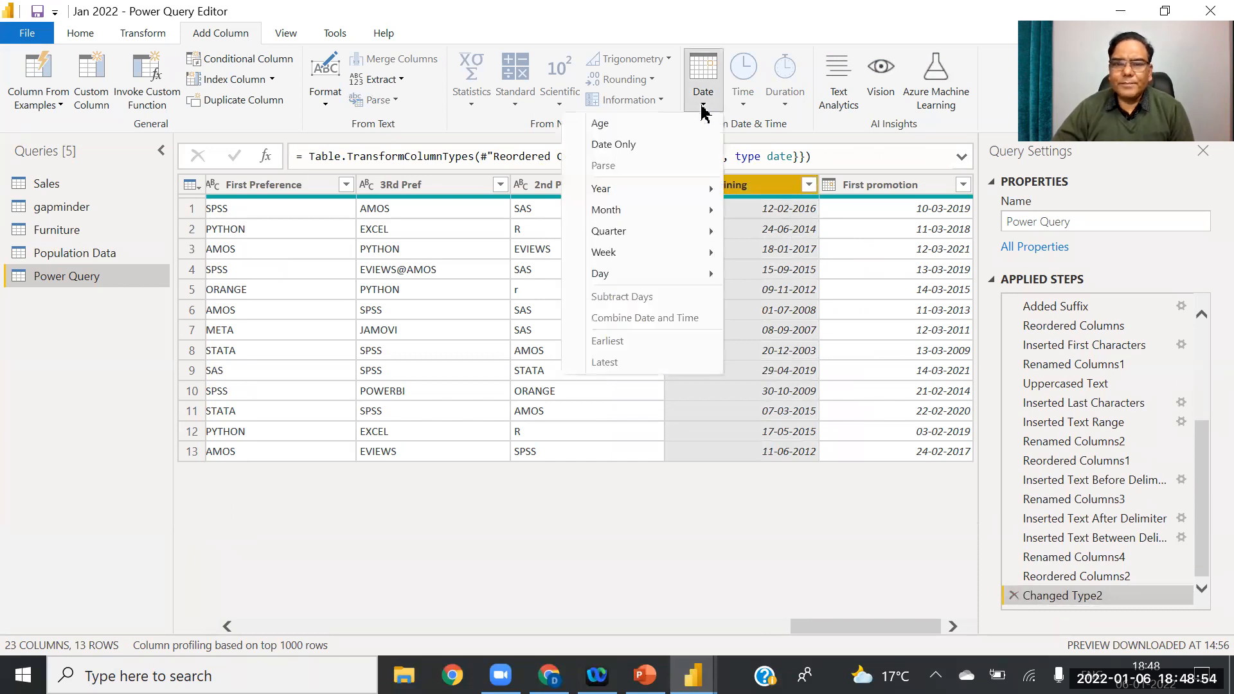
pyautogui.moveTo(662, 276)
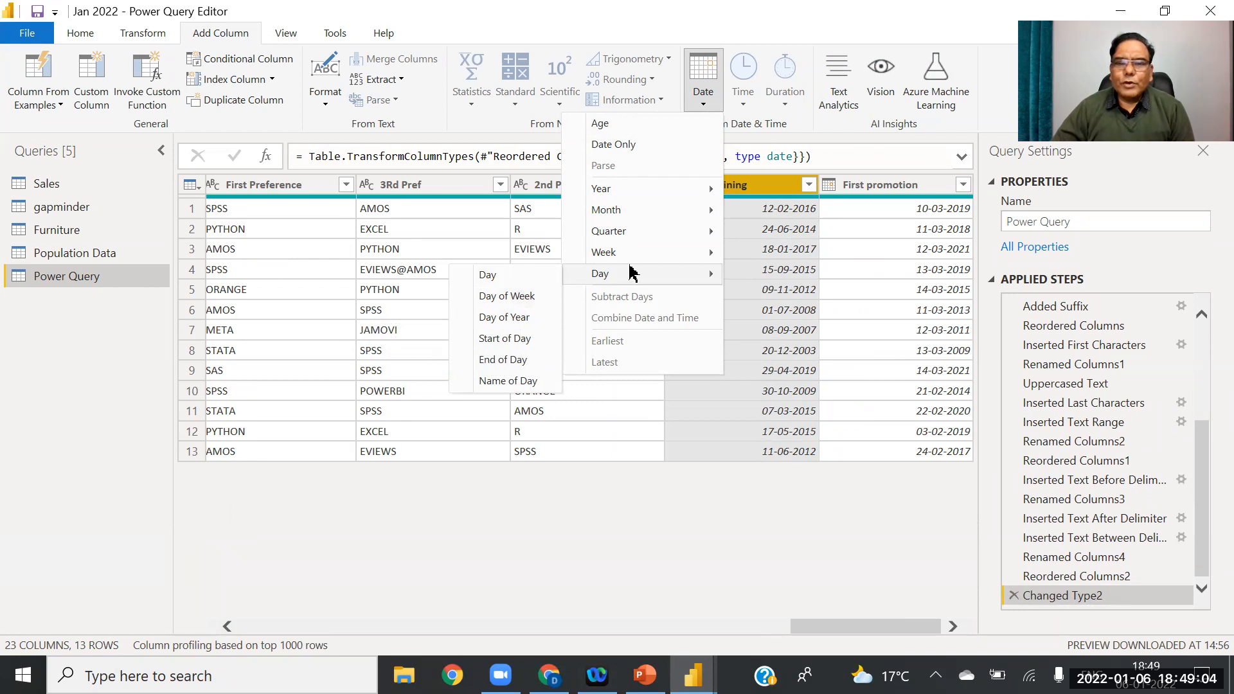
pyautogui.moveTo(631, 256)
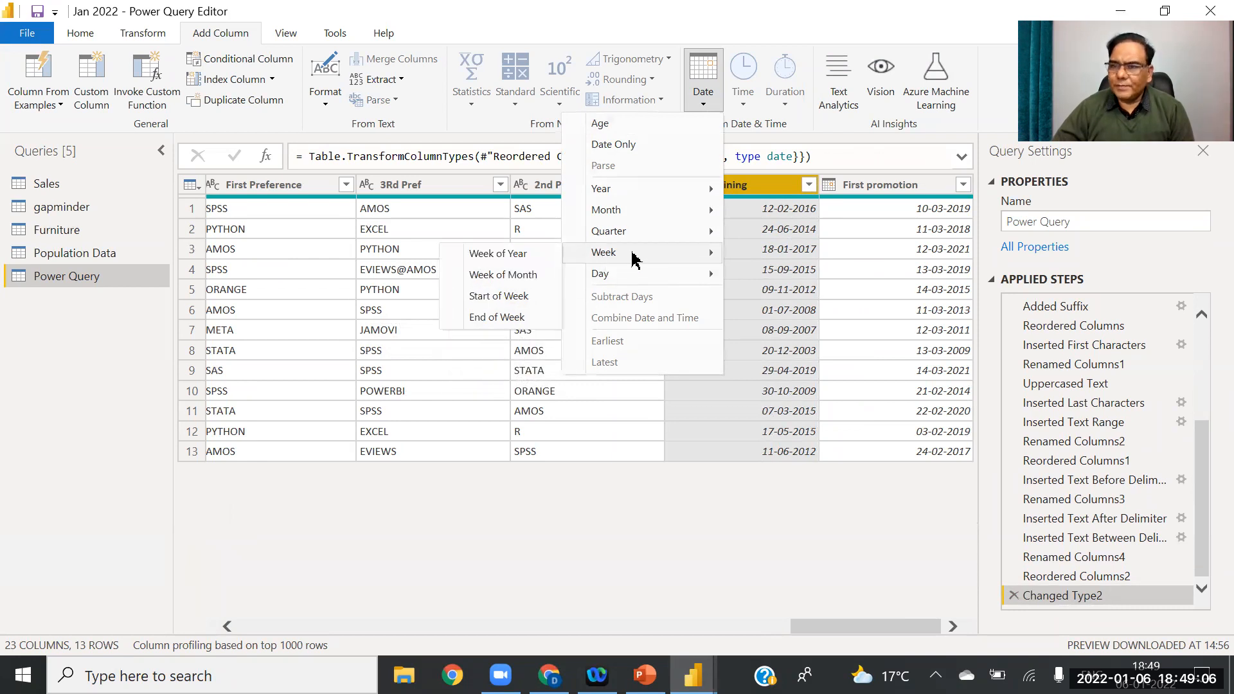
pyautogui.click(505, 254)
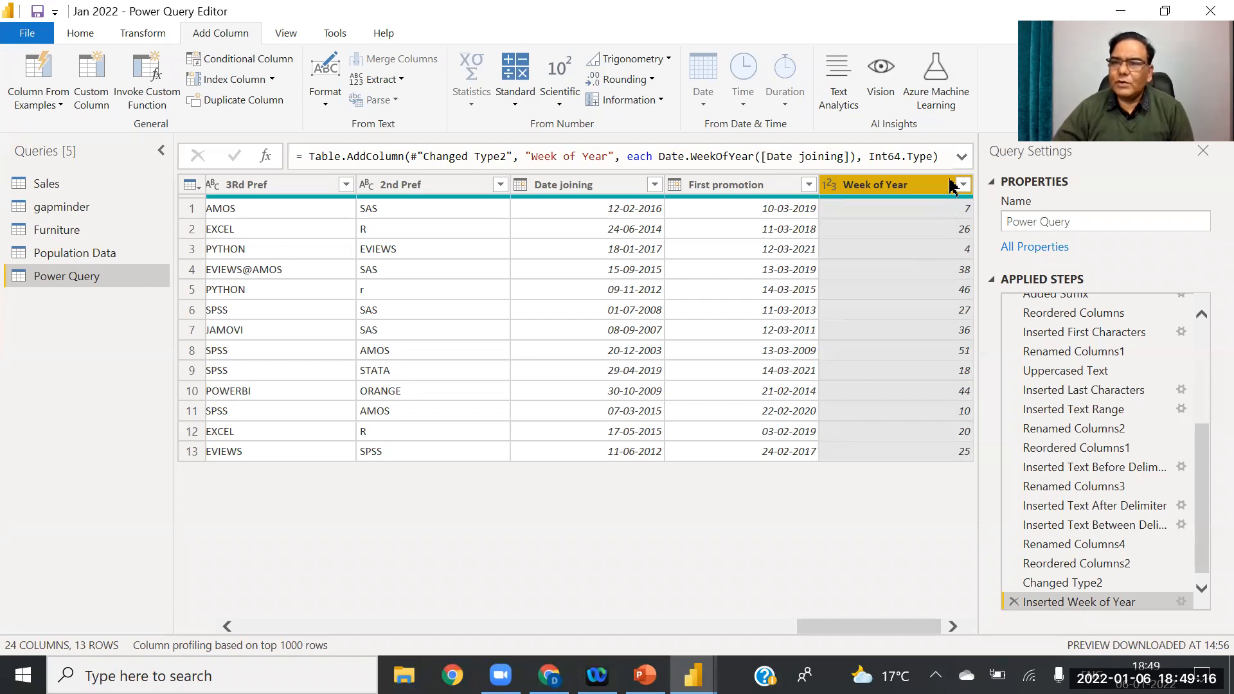
pyautogui.click(1012, 603)
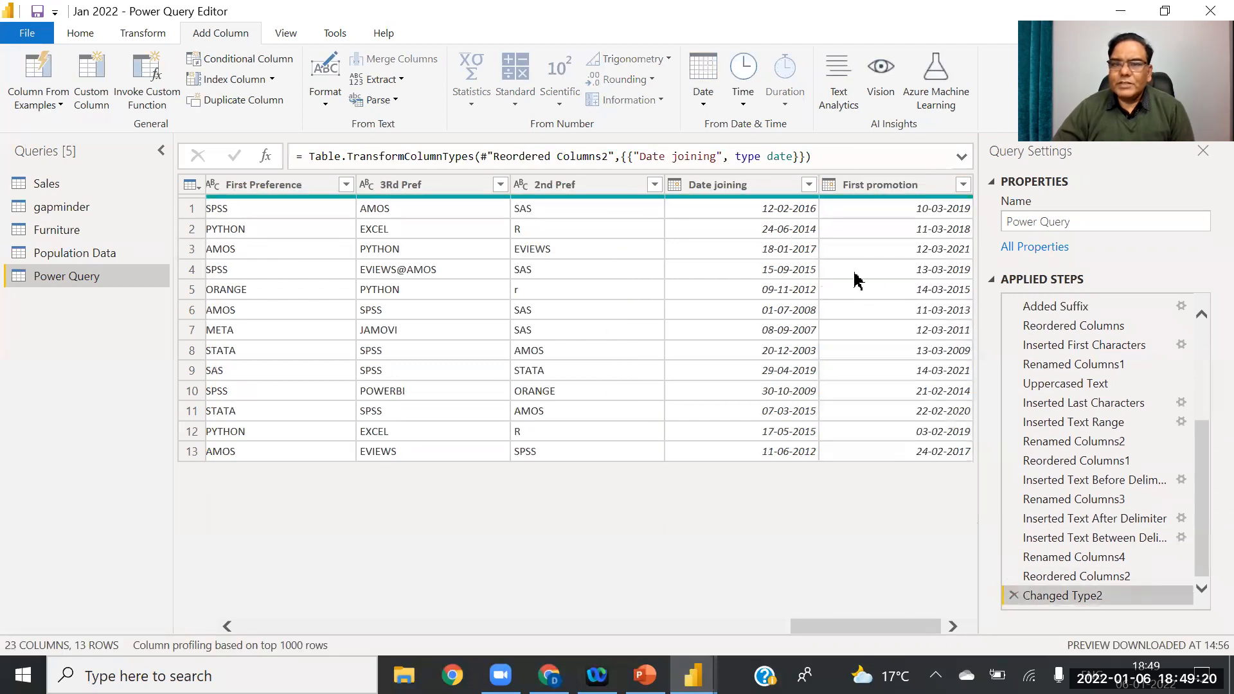
# Step: Add a new column with the Day of Week number for the Date joining column
pyautogui.click(753, 203)
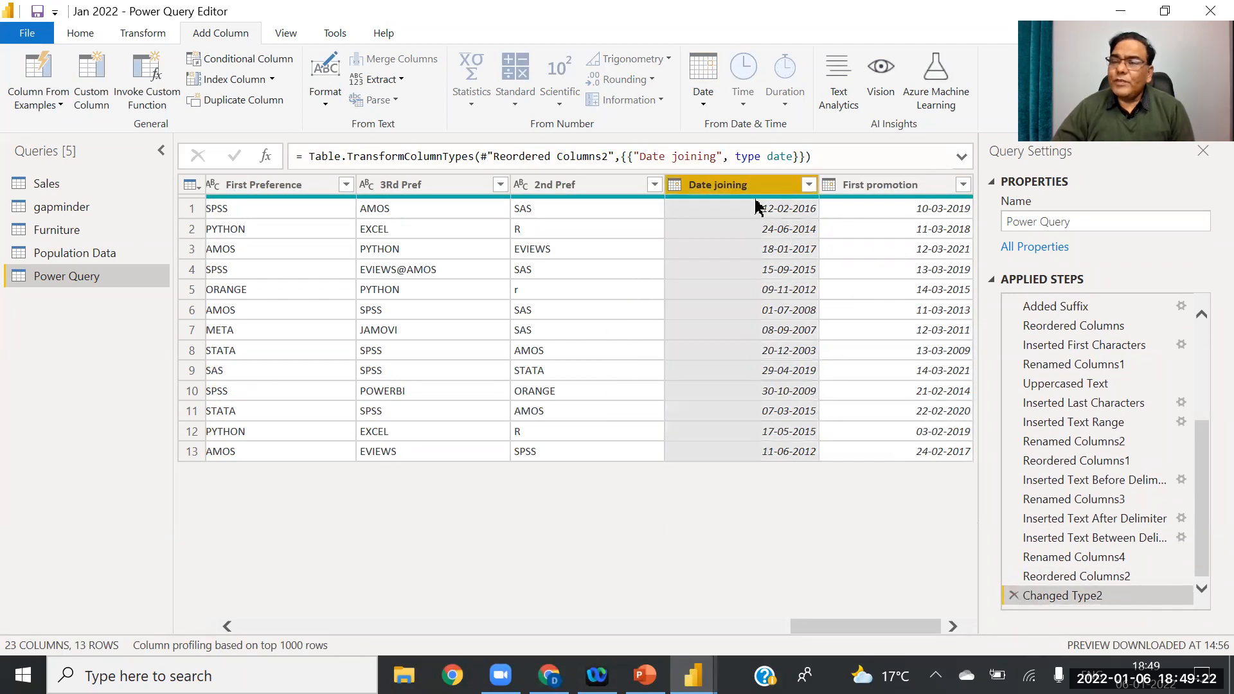
pyautogui.click(704, 99)
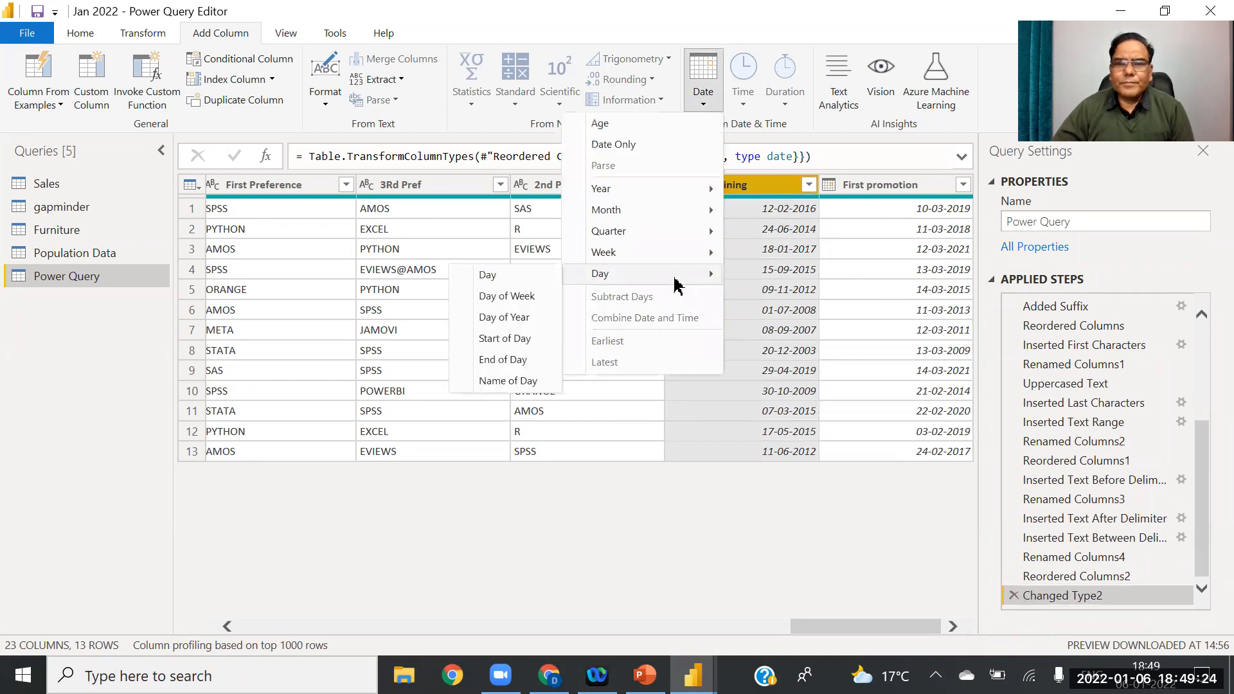
pyautogui.click(517, 297)
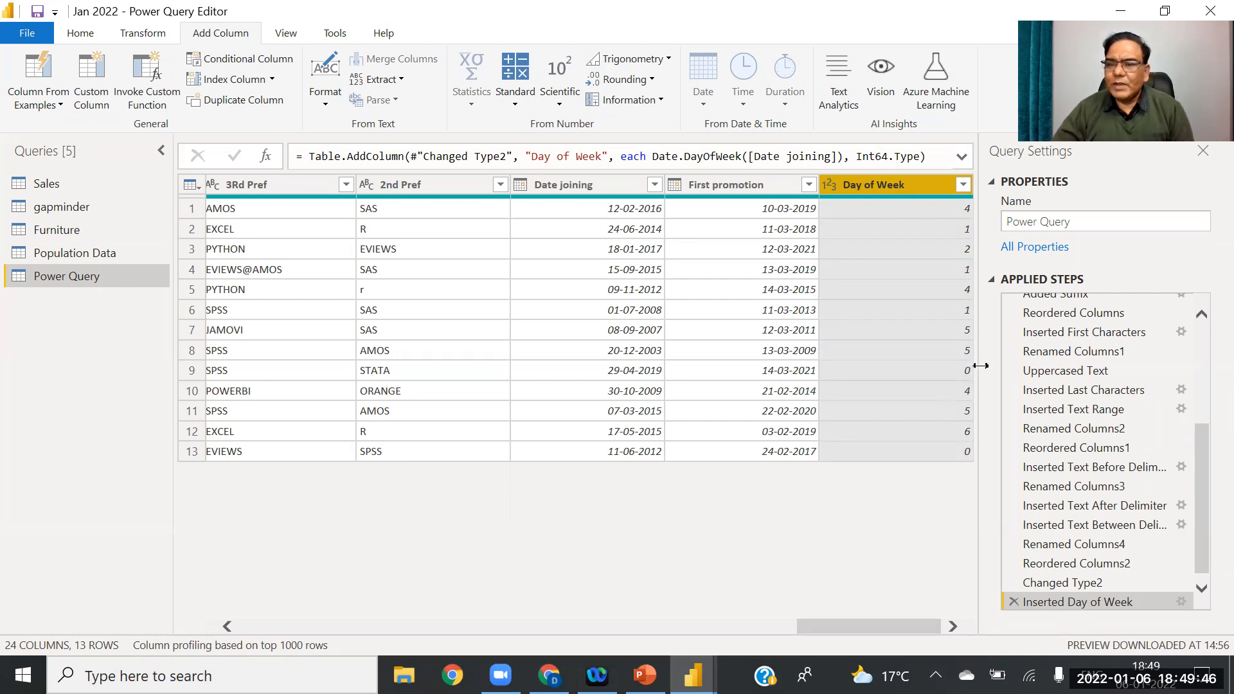
# Step: Add a Name of Day column from Date joining to compare with the Day of Week numbers
pyautogui.click(614, 187)
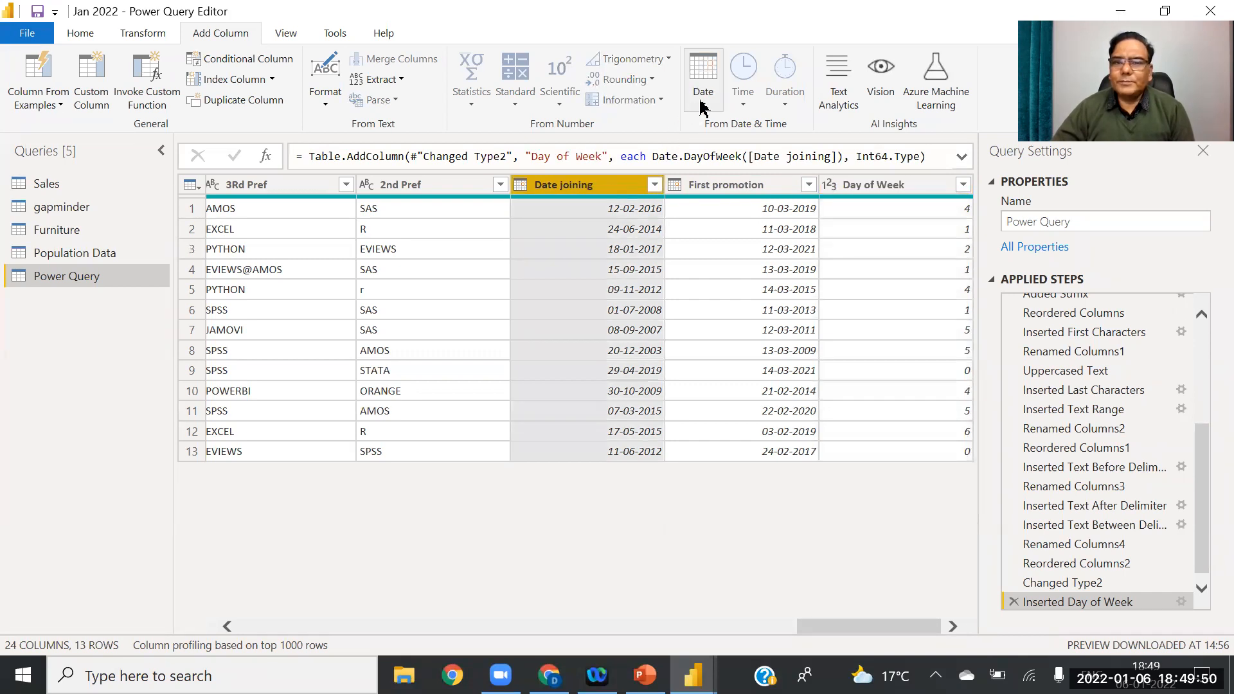
pyautogui.click(703, 103)
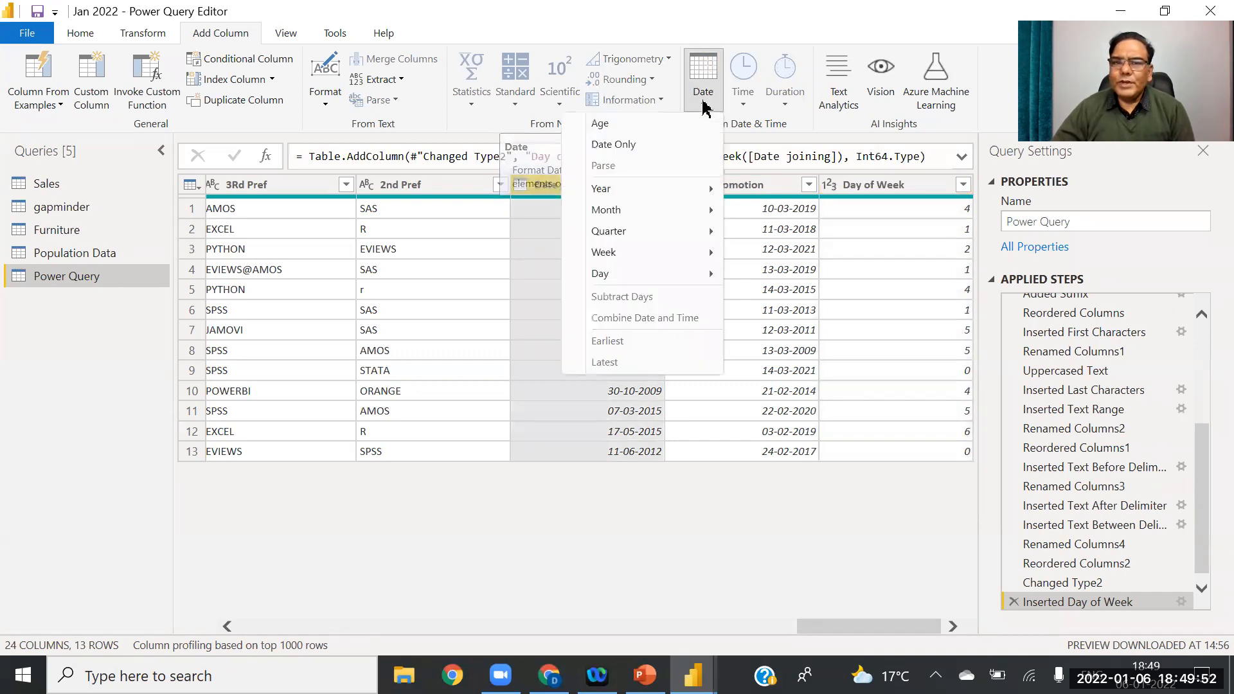
pyautogui.moveTo(693, 275)
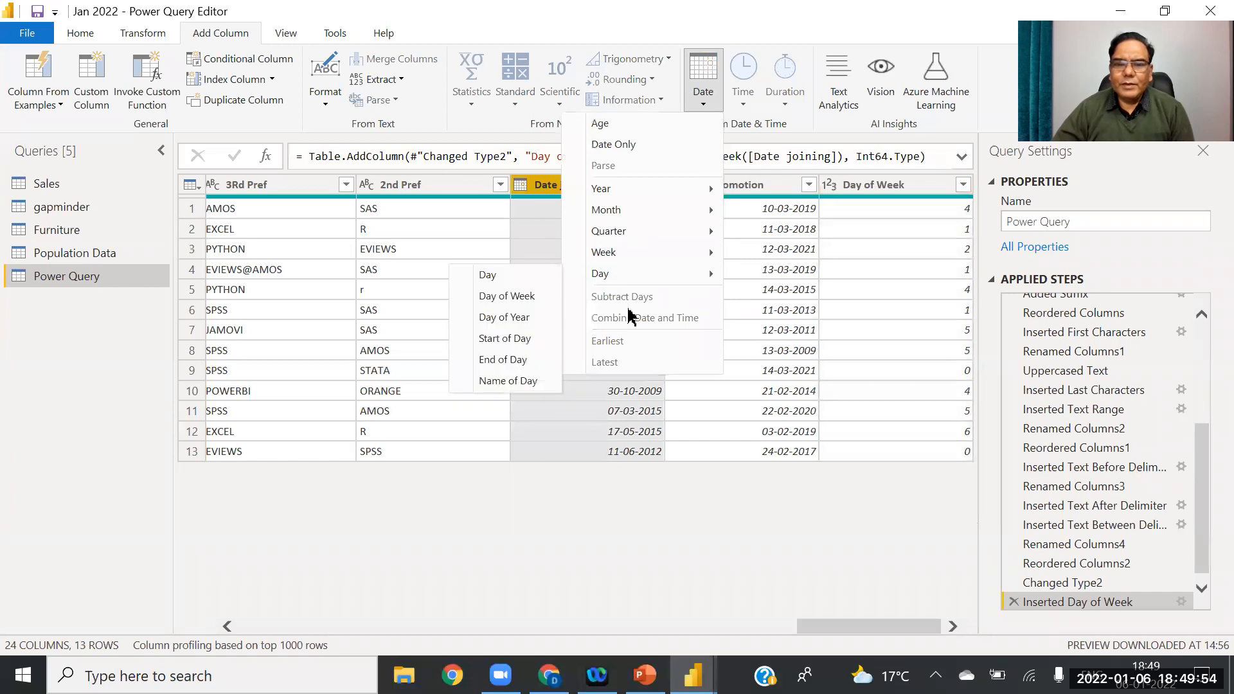
pyautogui.click(526, 381)
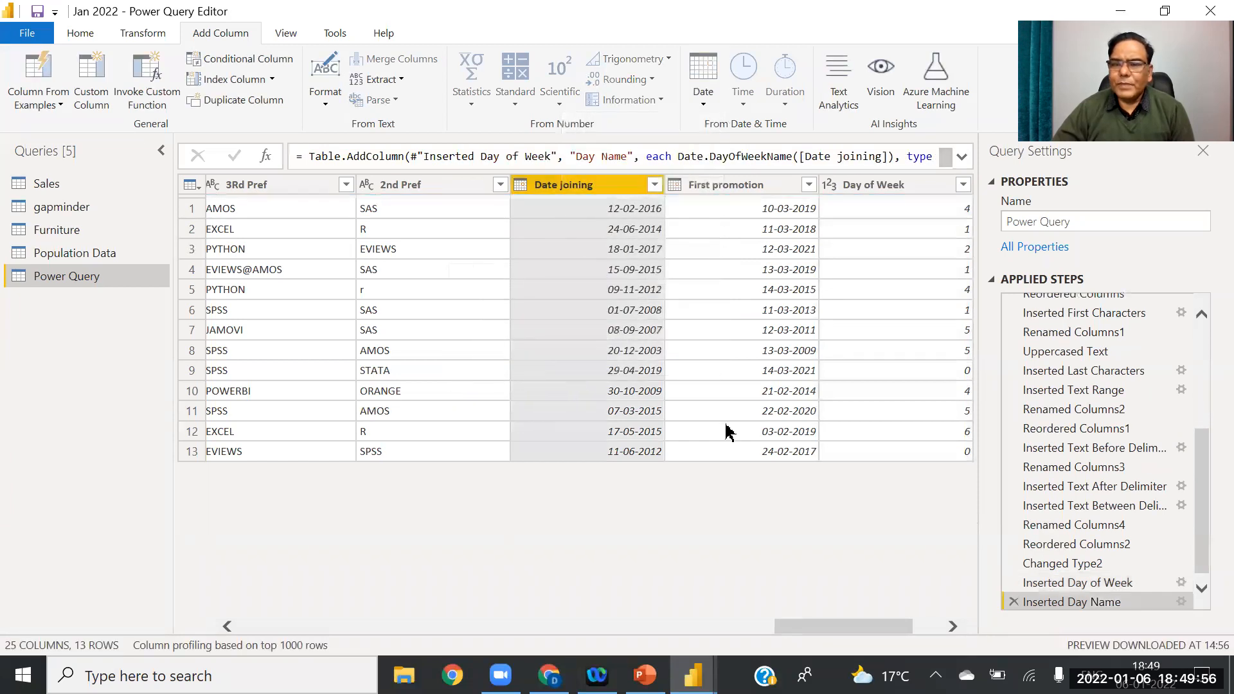
pyautogui.click(954, 625)
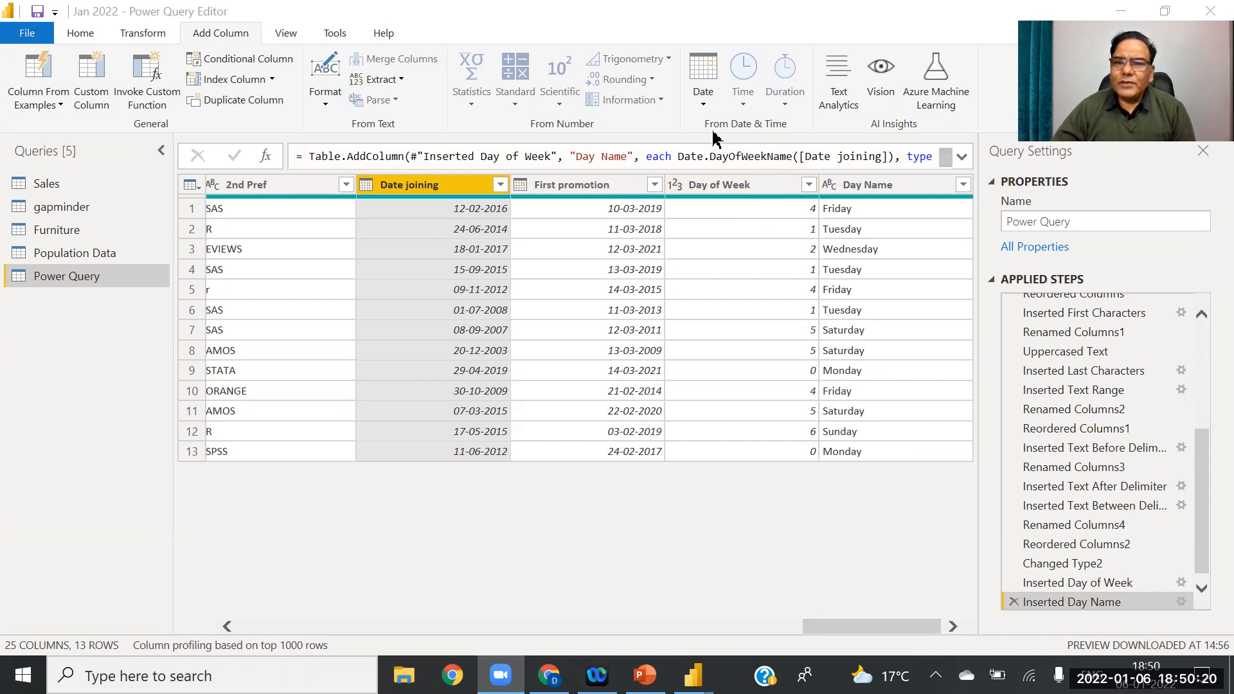
pyautogui.click(703, 103)
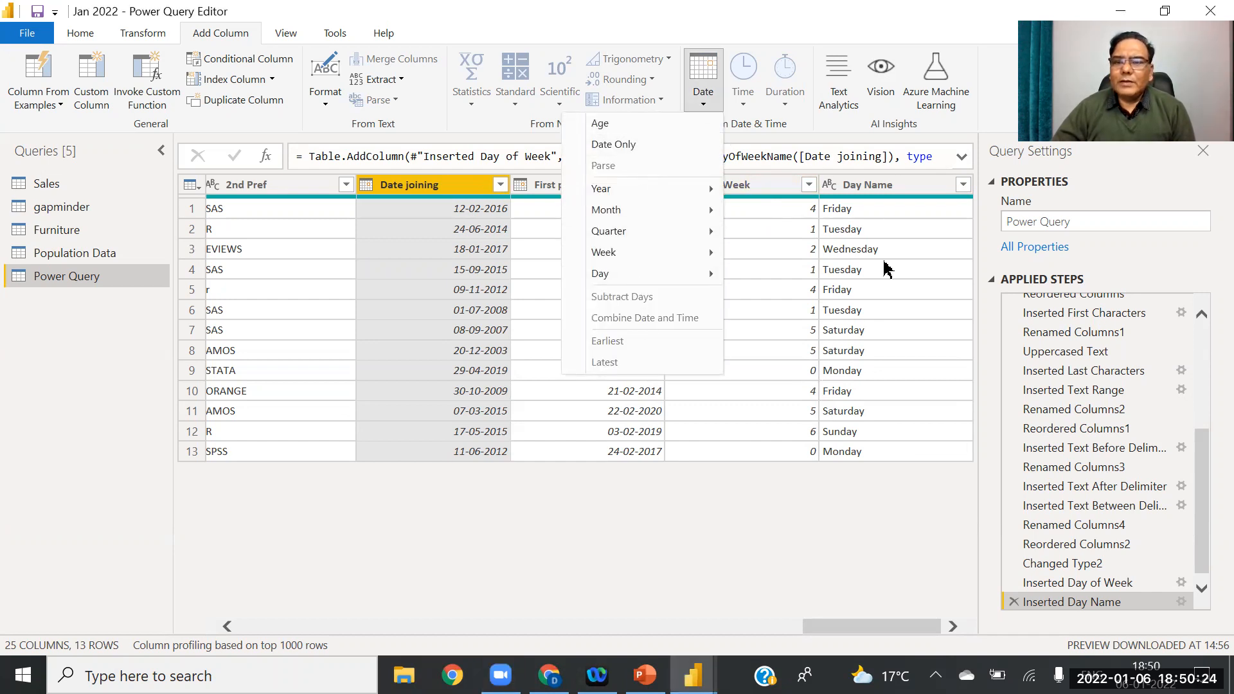
pyautogui.click(774, 191)
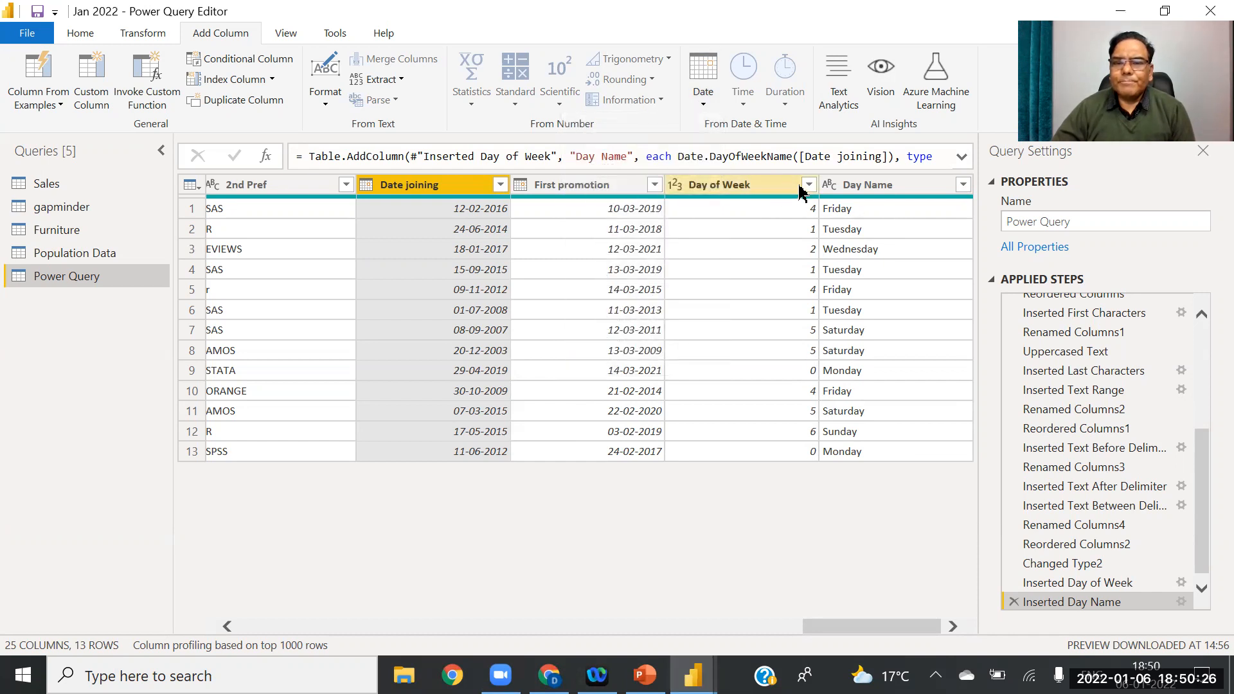
pyautogui.click(809, 187)
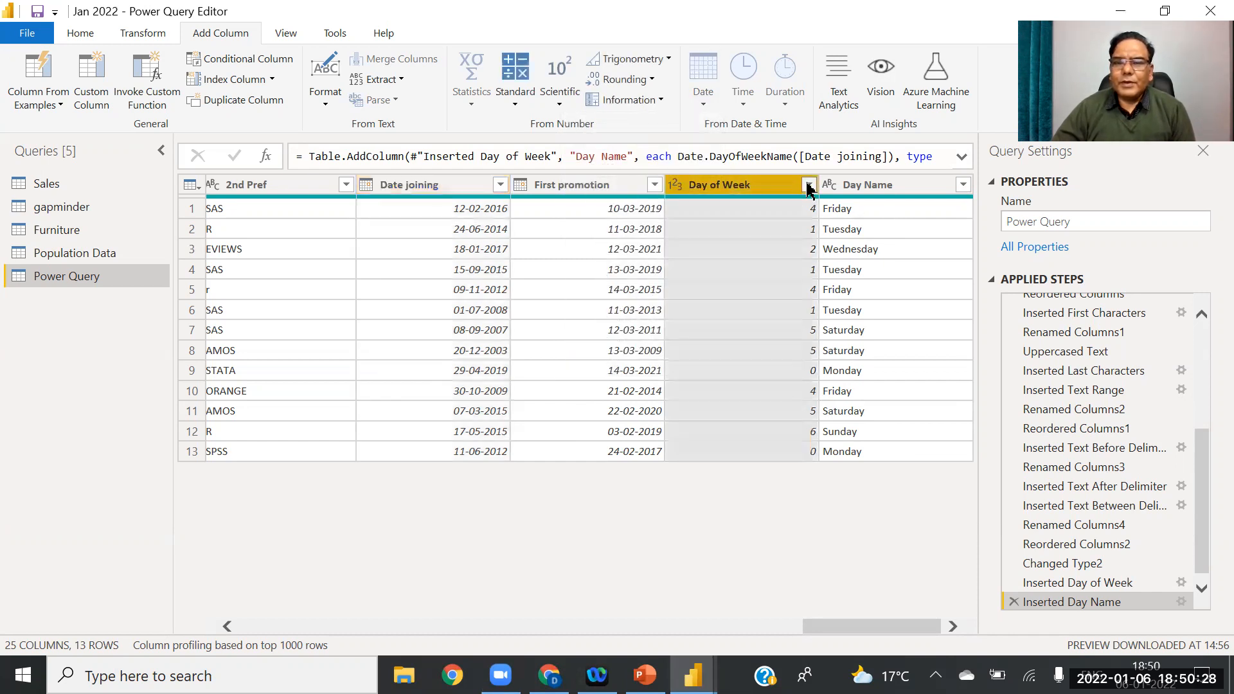
pyautogui.click(894, 510)
# Step: Delete the Inserted Day Name and Inserted Day of Week steps from the Power Query table's applied steps
pyautogui.moveTo(1200, 565); pyautogui.dragTo(1201, 587)
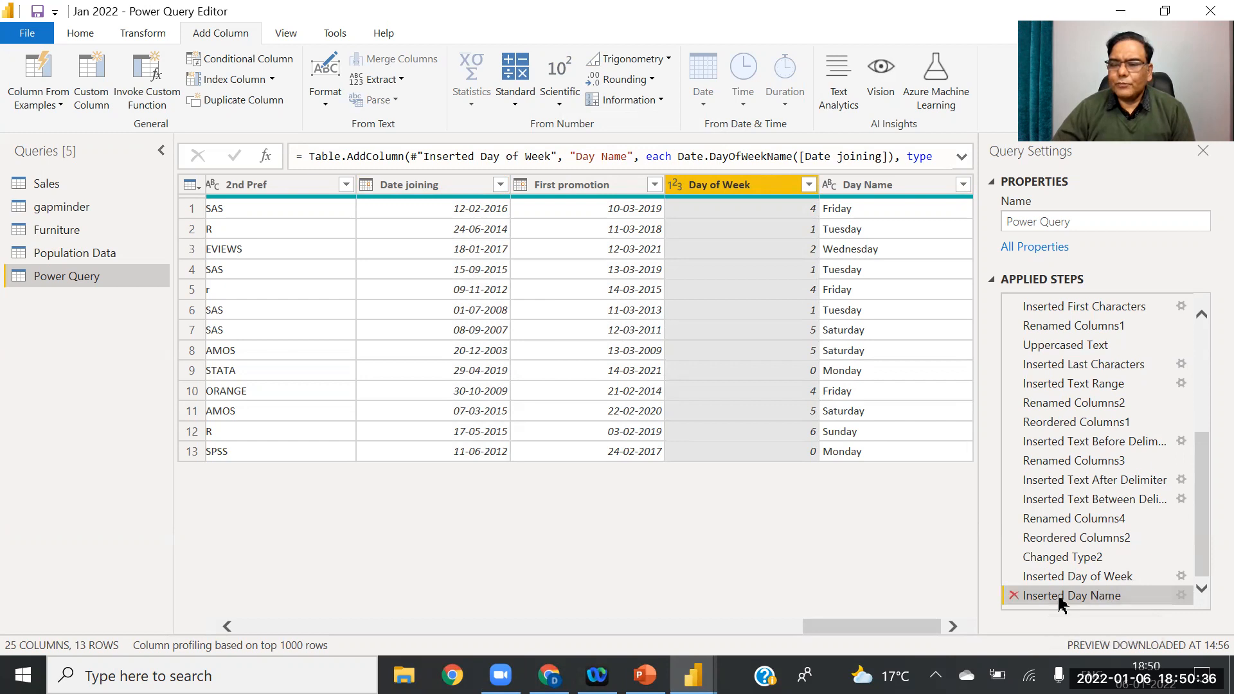
pyautogui.press('Delete')
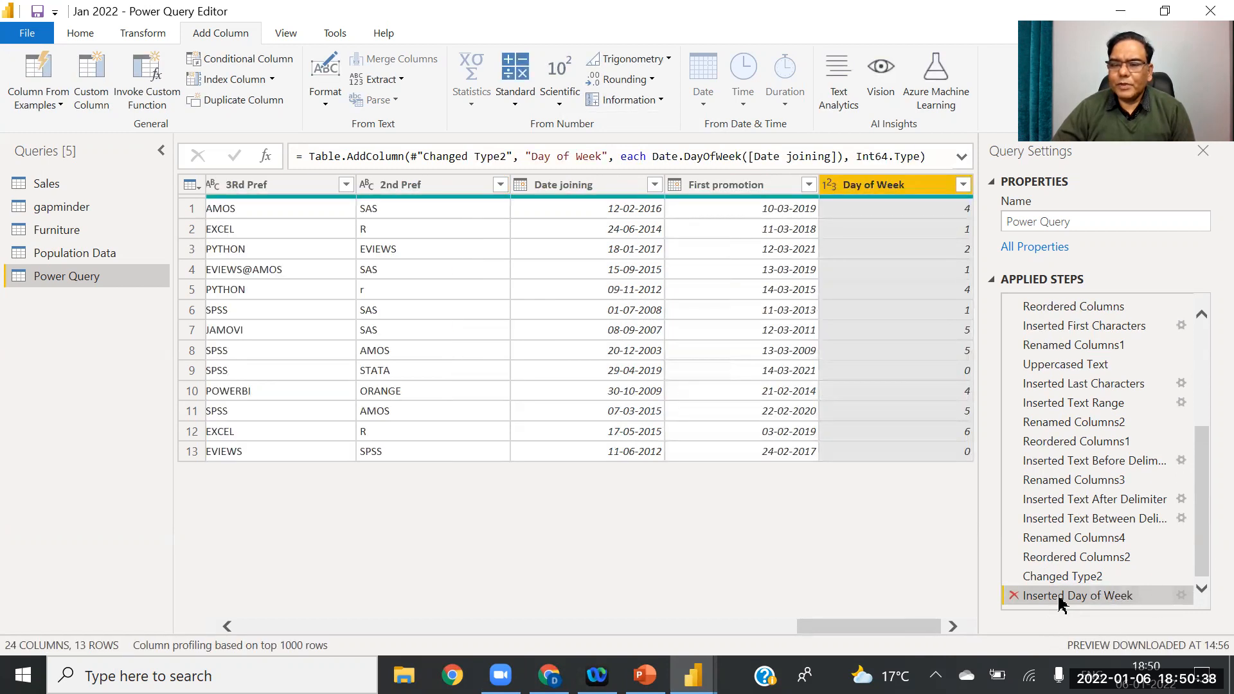
pyautogui.press('Delete')
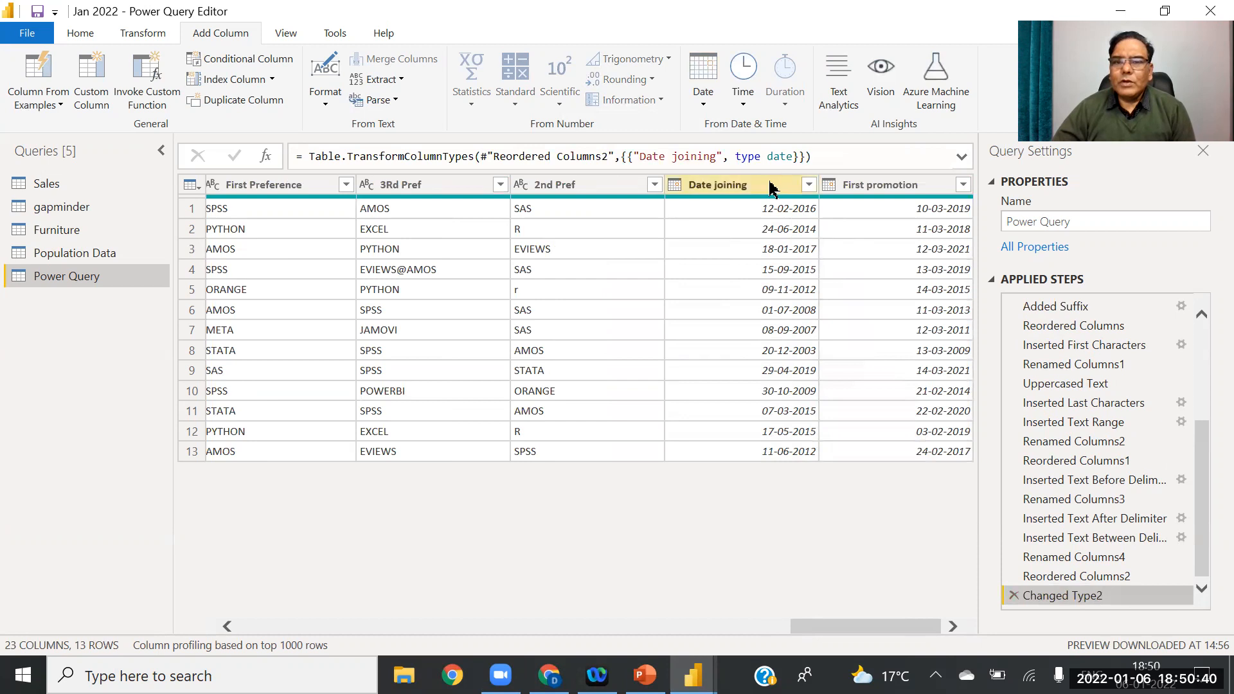
# Step: Add an Age column calculating the time elapsed from Date joining until today
pyautogui.click(771, 188)
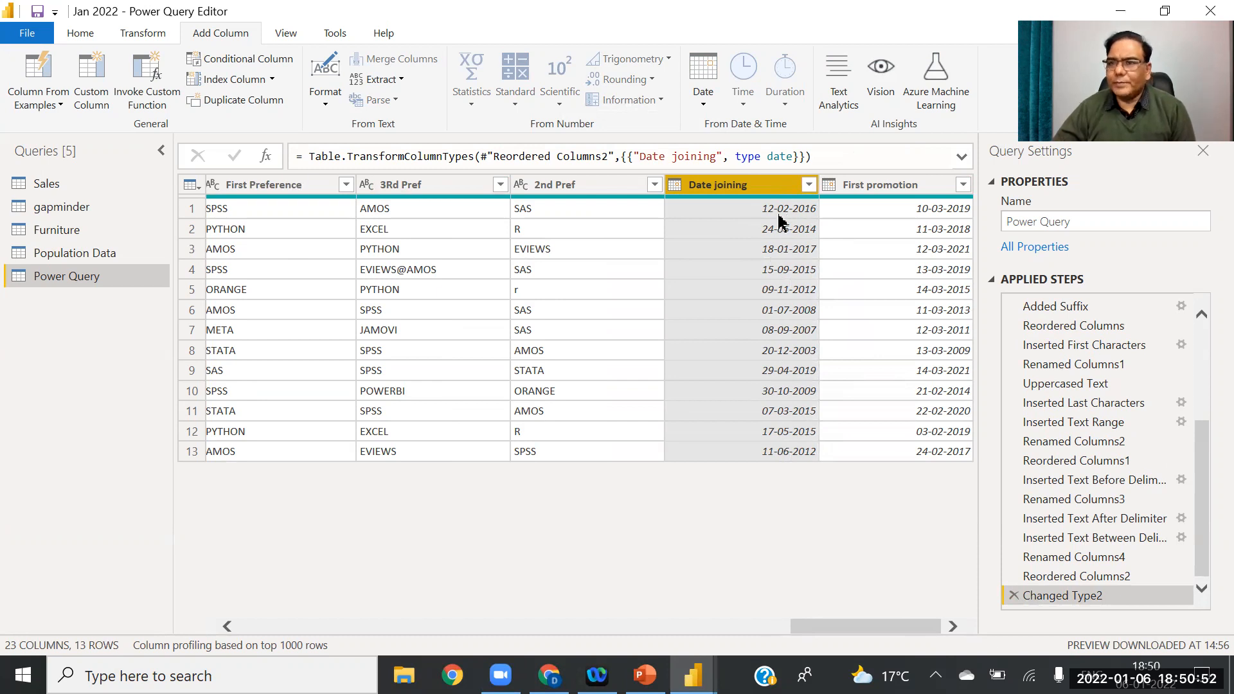
pyautogui.click(704, 85)
pyautogui.click(622, 128)
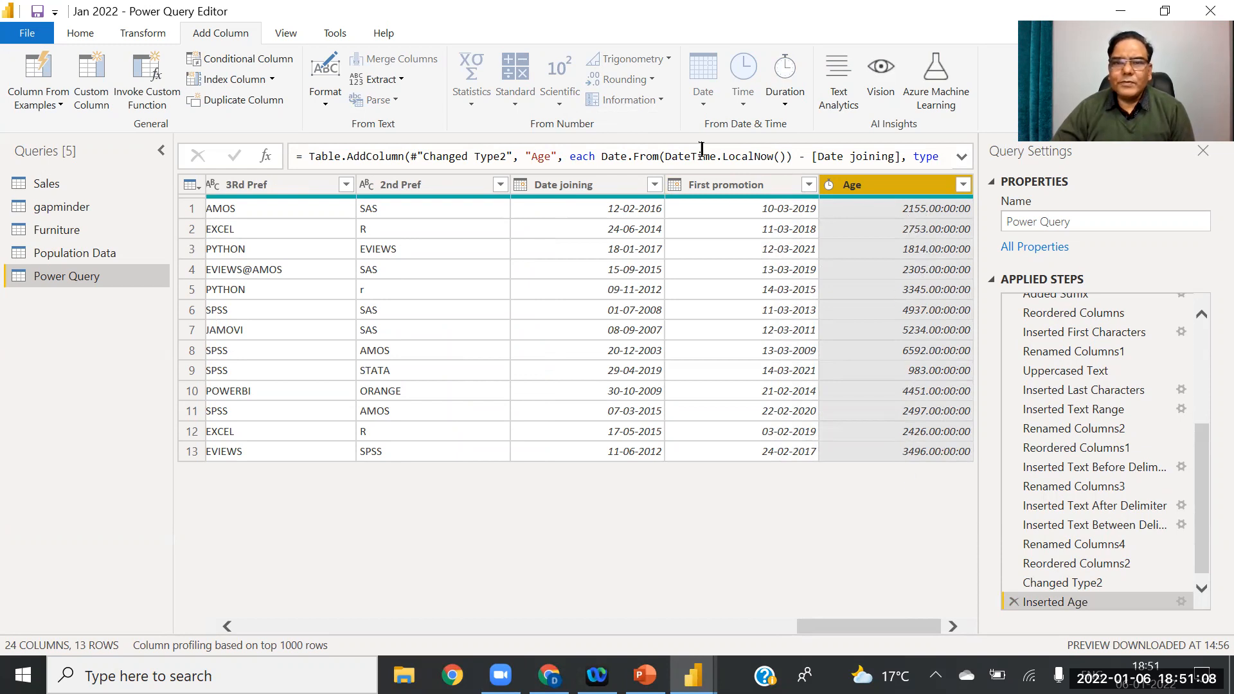
# Step: Add a column with the number of days between the dates by subtracting Date joining from First promotion
pyautogui.click(601, 186)
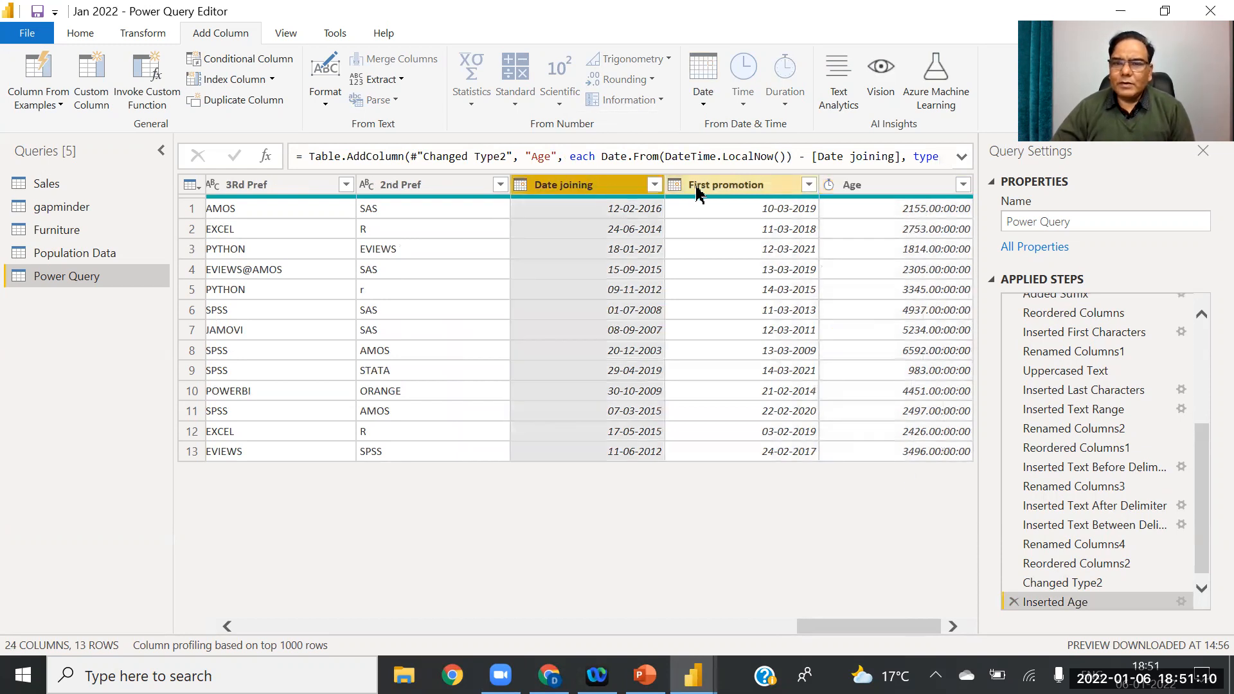
pyautogui.click(756, 189)
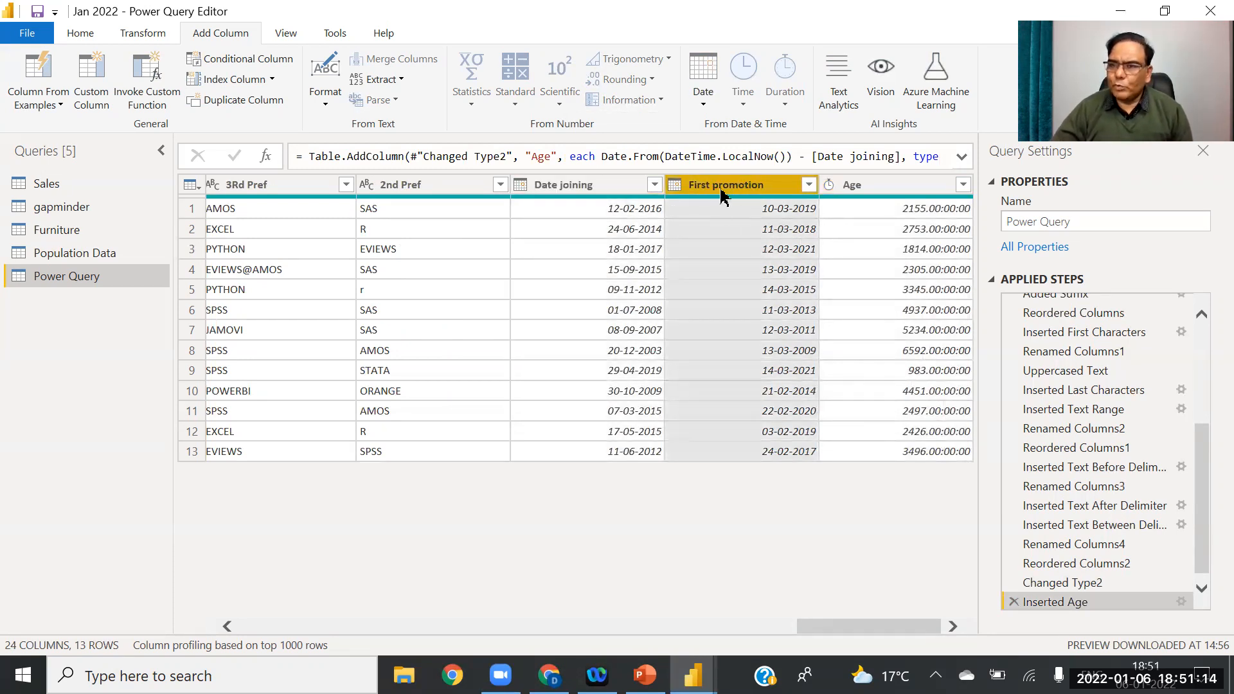
pyautogui.keyDown('ctrl'); pyautogui.click(582, 185); pyautogui.keyUp('ctrl')
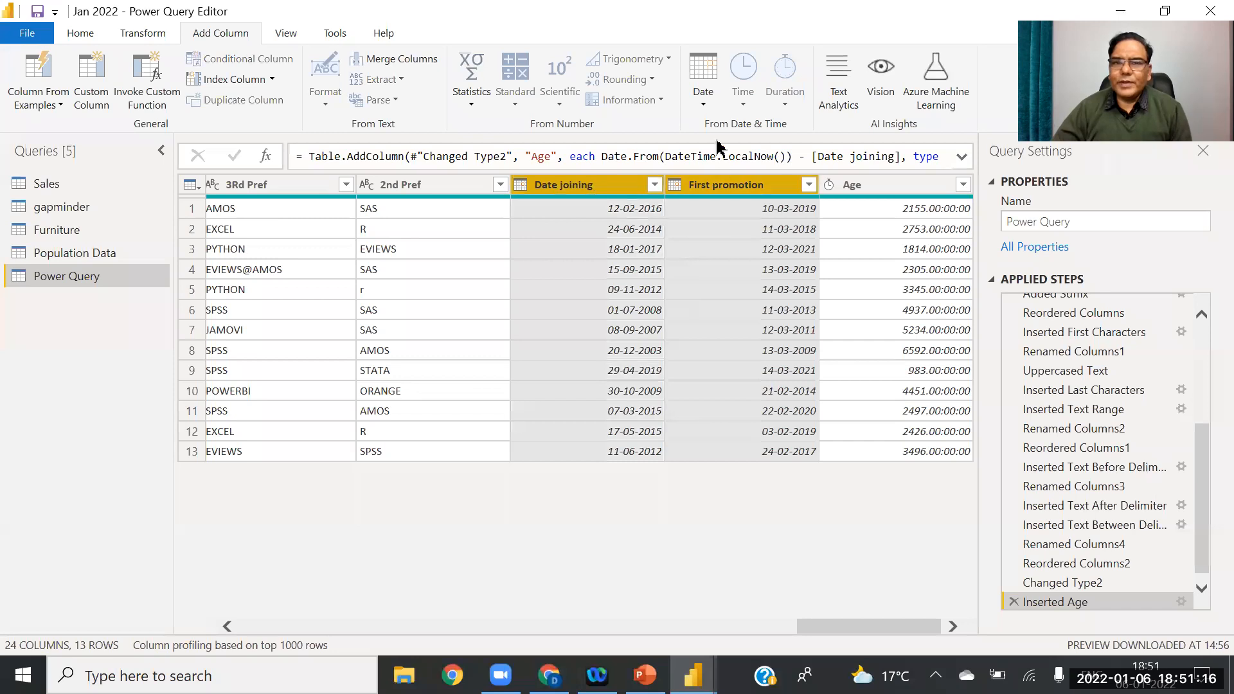
pyautogui.click(707, 101)
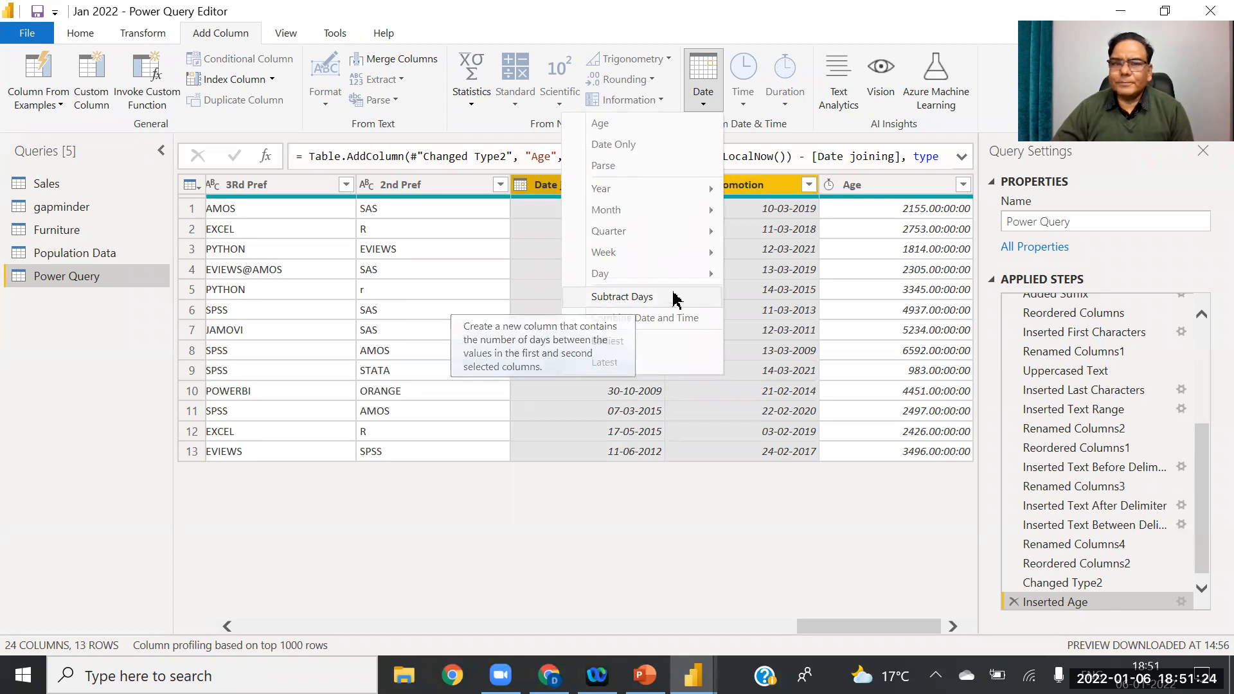
pyautogui.click(627, 300)
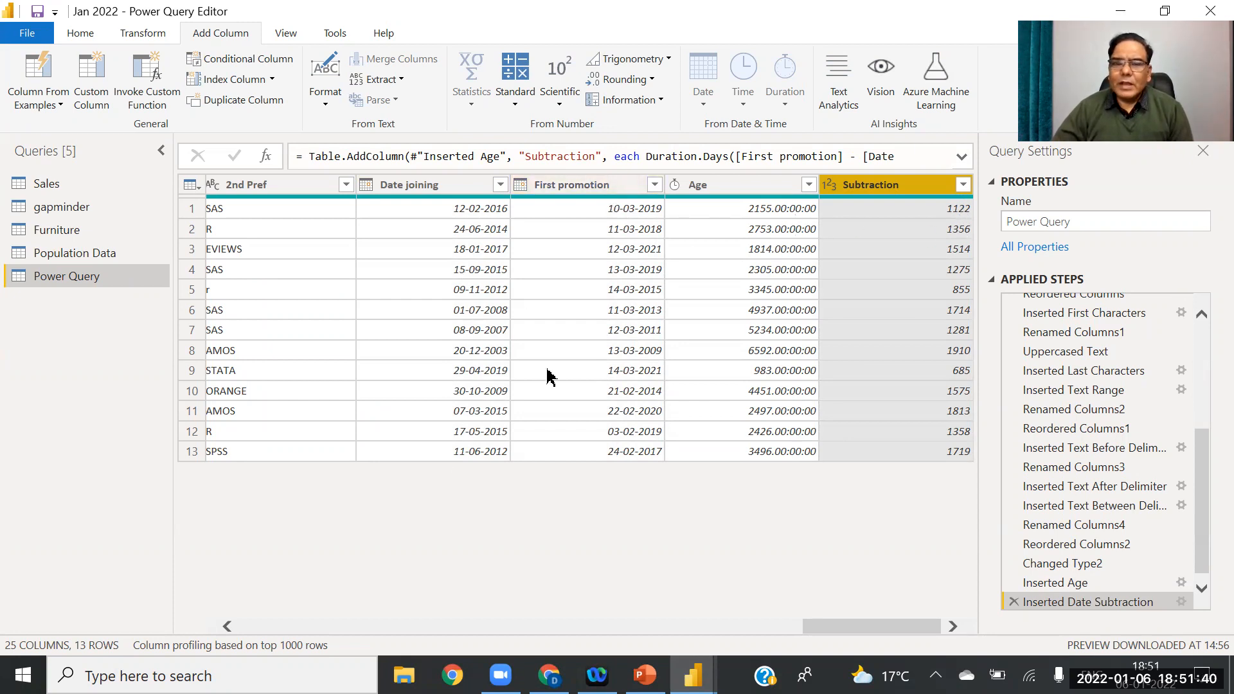
# Step: Delete the Inserted Date Subtraction and Inserted Age applied steps and select the Date joining column
pyautogui.click(579, 187)
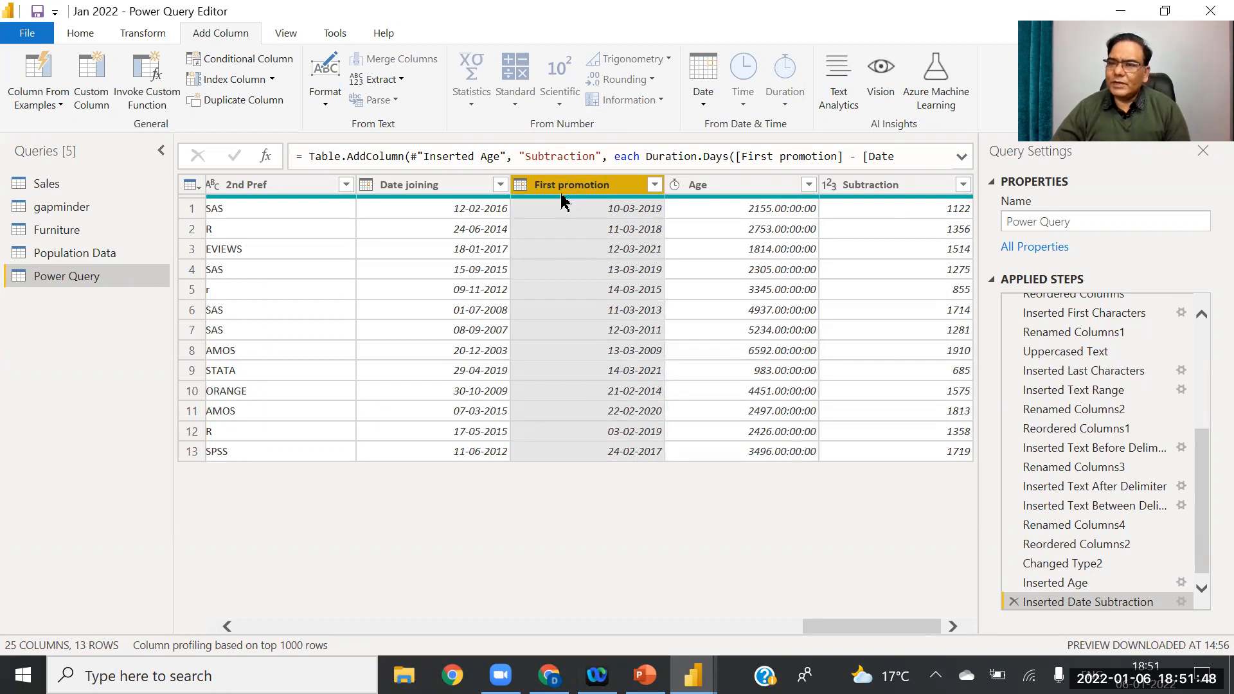
pyautogui.moveTo(561, 204)
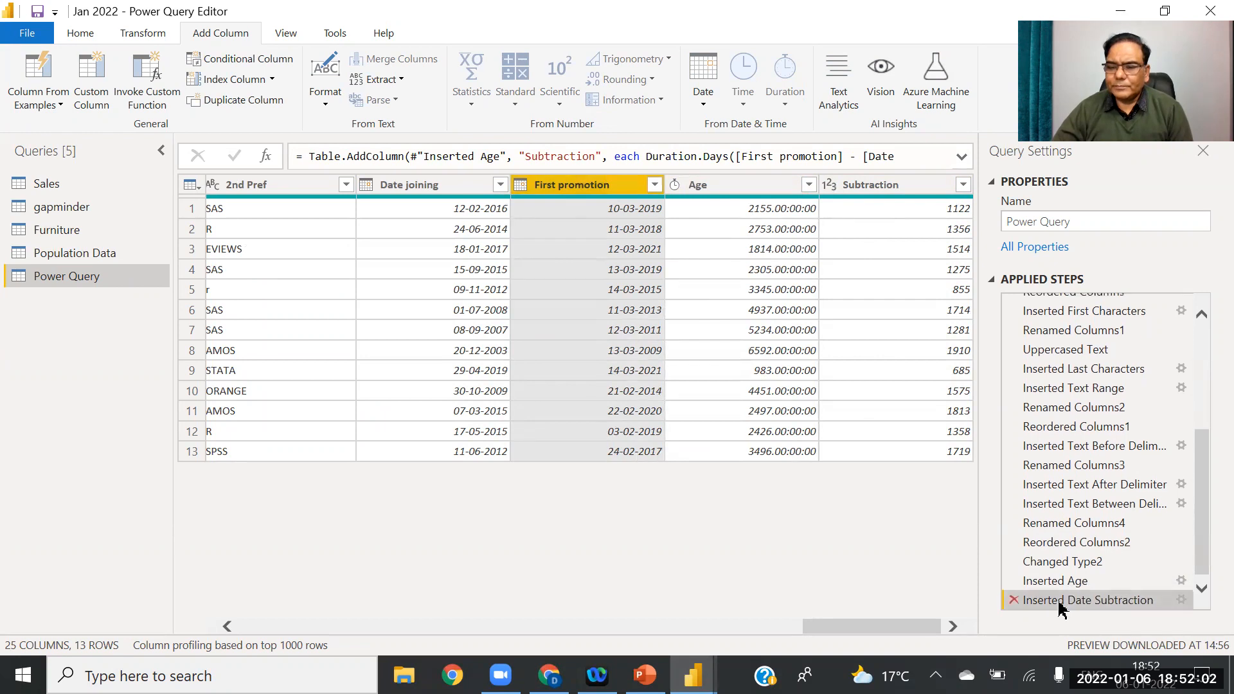
pyautogui.press('Delete')
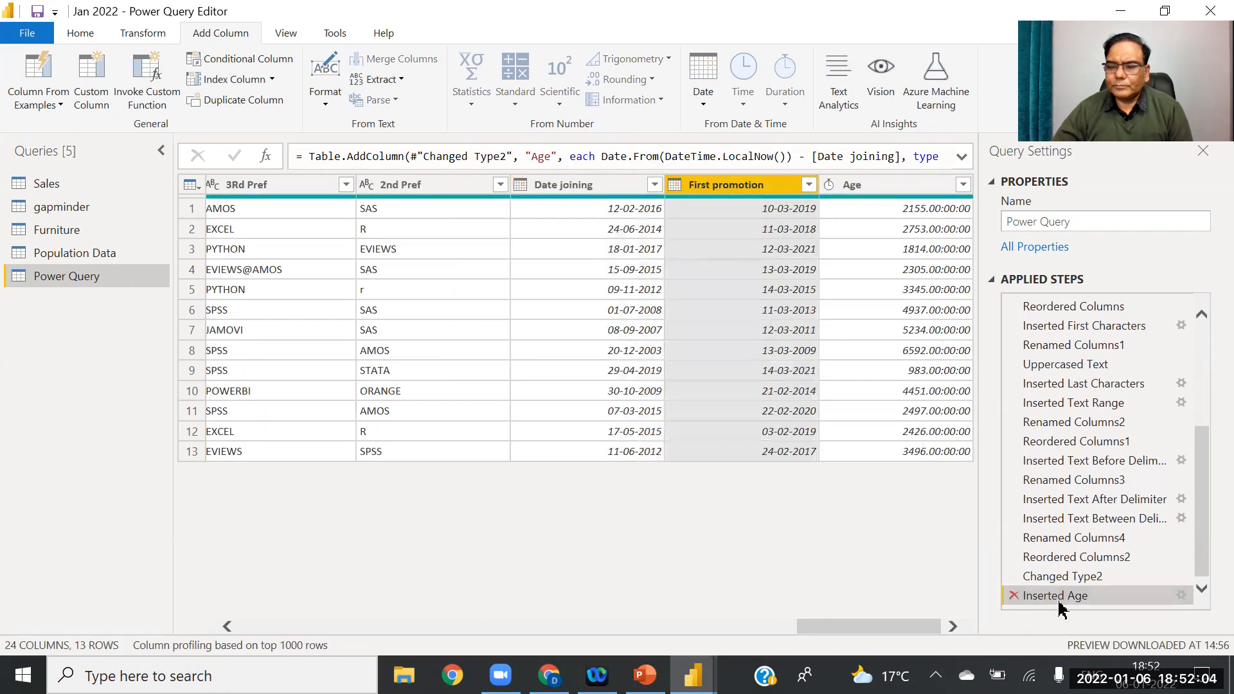
pyautogui.press('Delete')
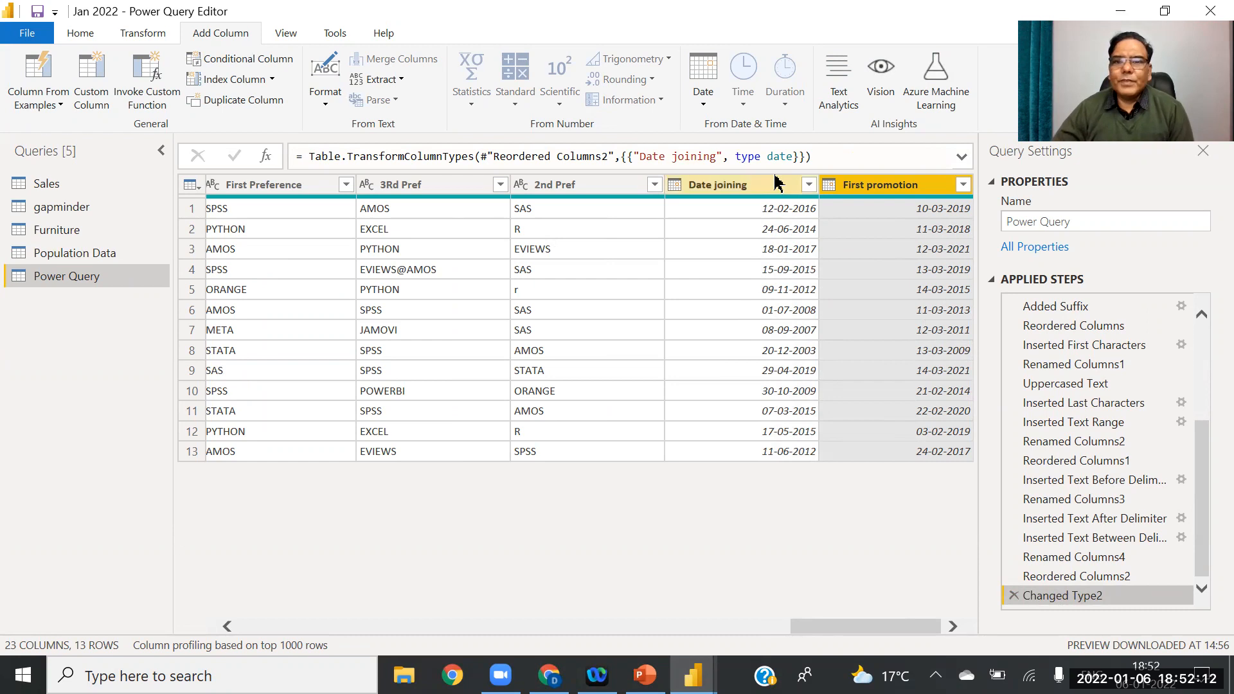
pyautogui.click(757, 183)
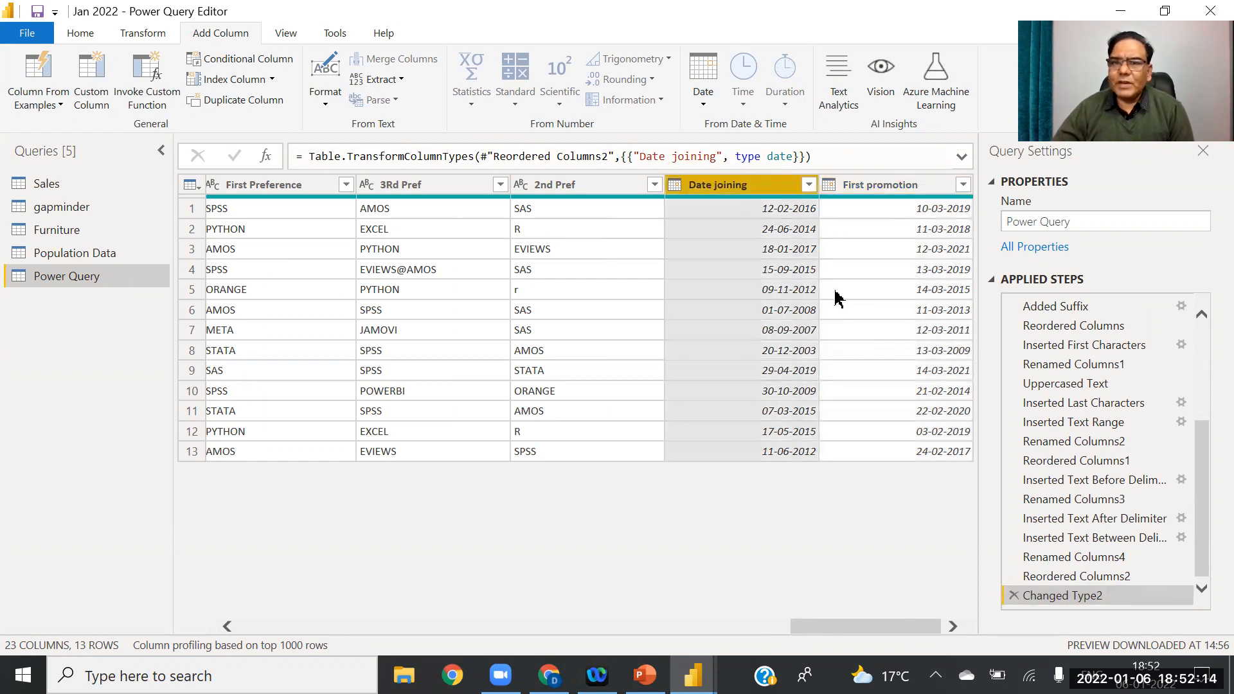
# Step: Add a column holding the earliest of the Date joining and First promotion dates for each row
pyautogui.click(704, 96)
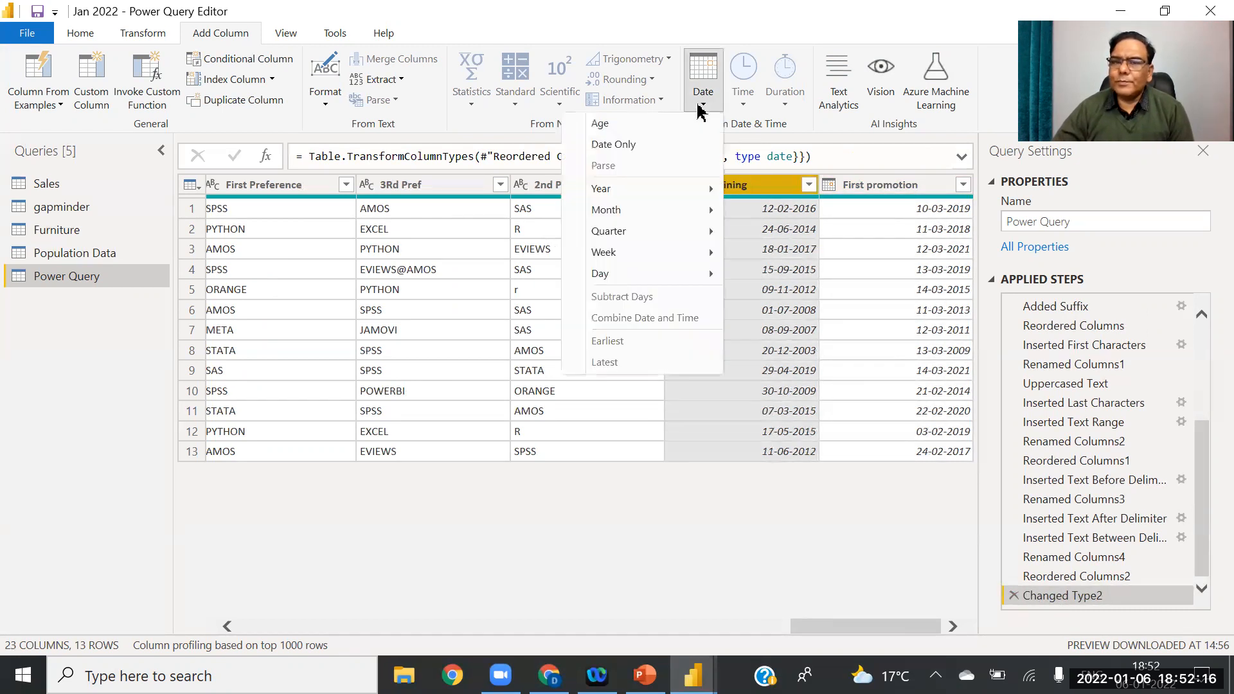
pyautogui.moveTo(646, 212)
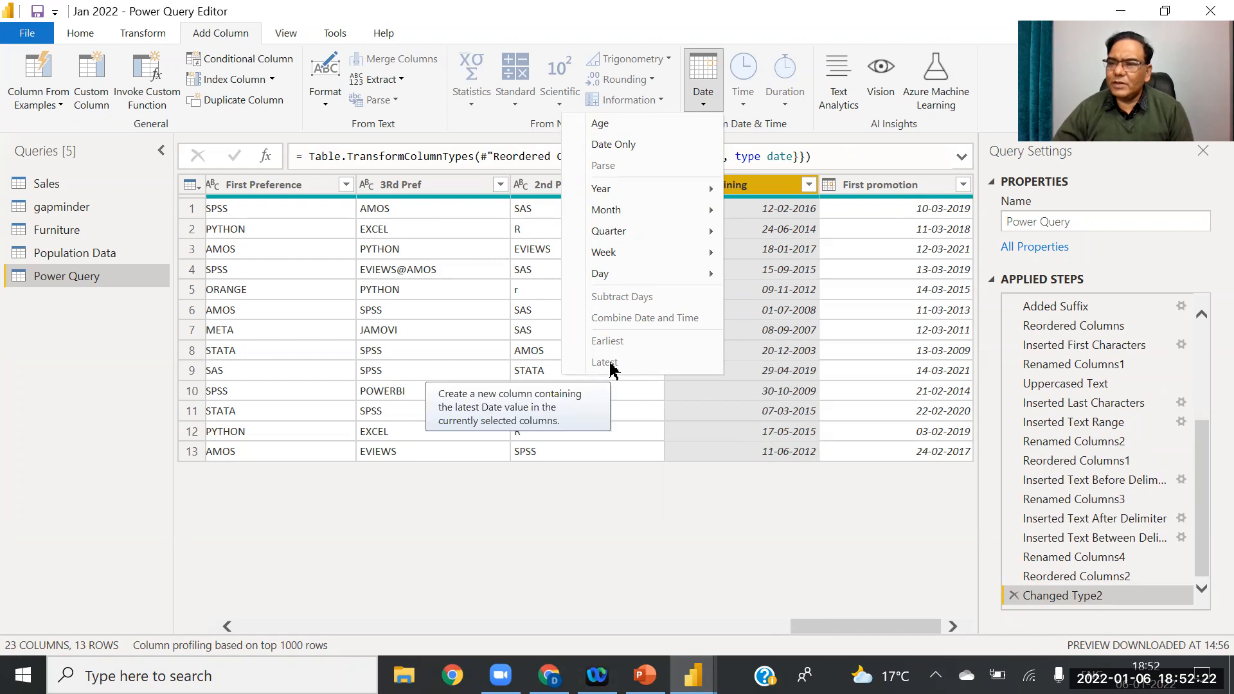
pyautogui.click(808, 234)
pyautogui.moveTo(810, 188); pyautogui.dragTo(781, 193)
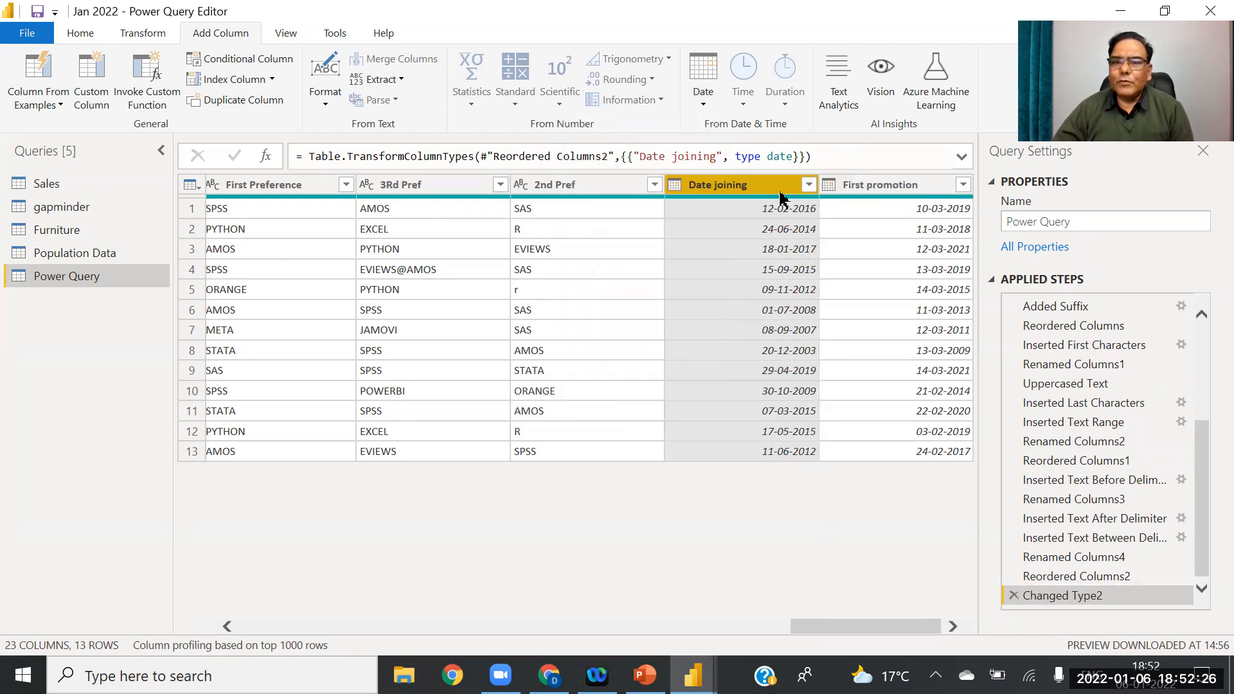
pyautogui.keyDown('ctrl'); pyautogui.click(859, 191); pyautogui.keyUp('ctrl')
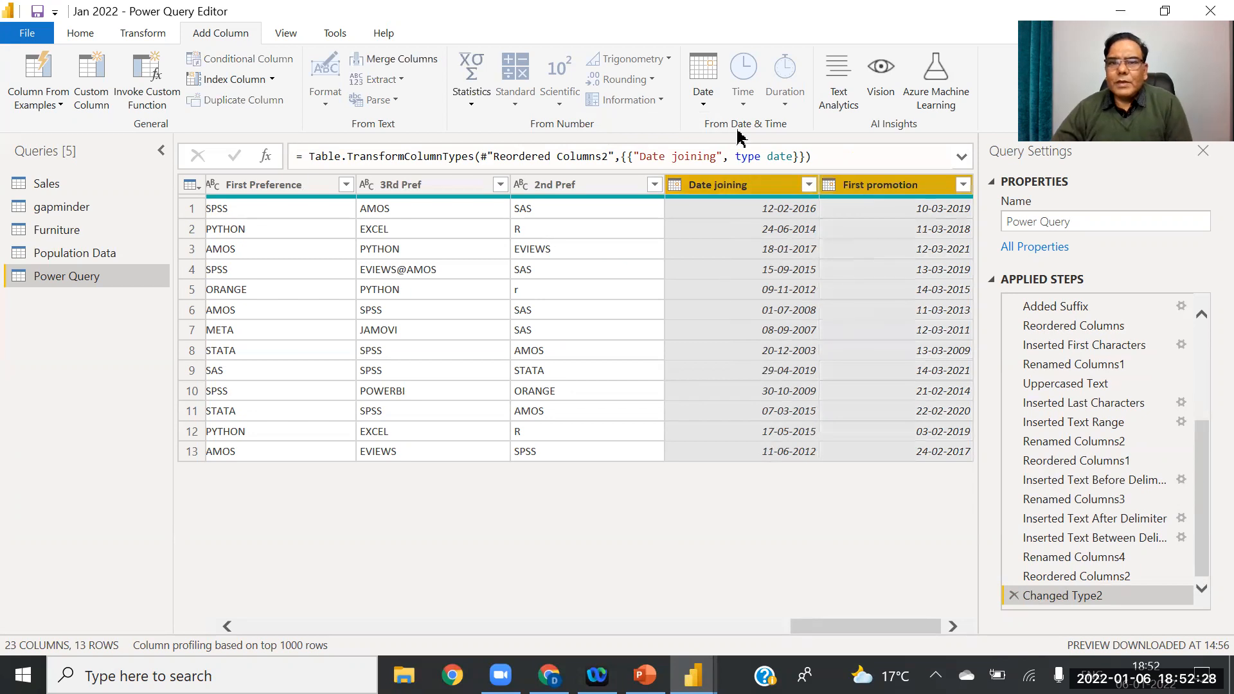
pyautogui.click(706, 101)
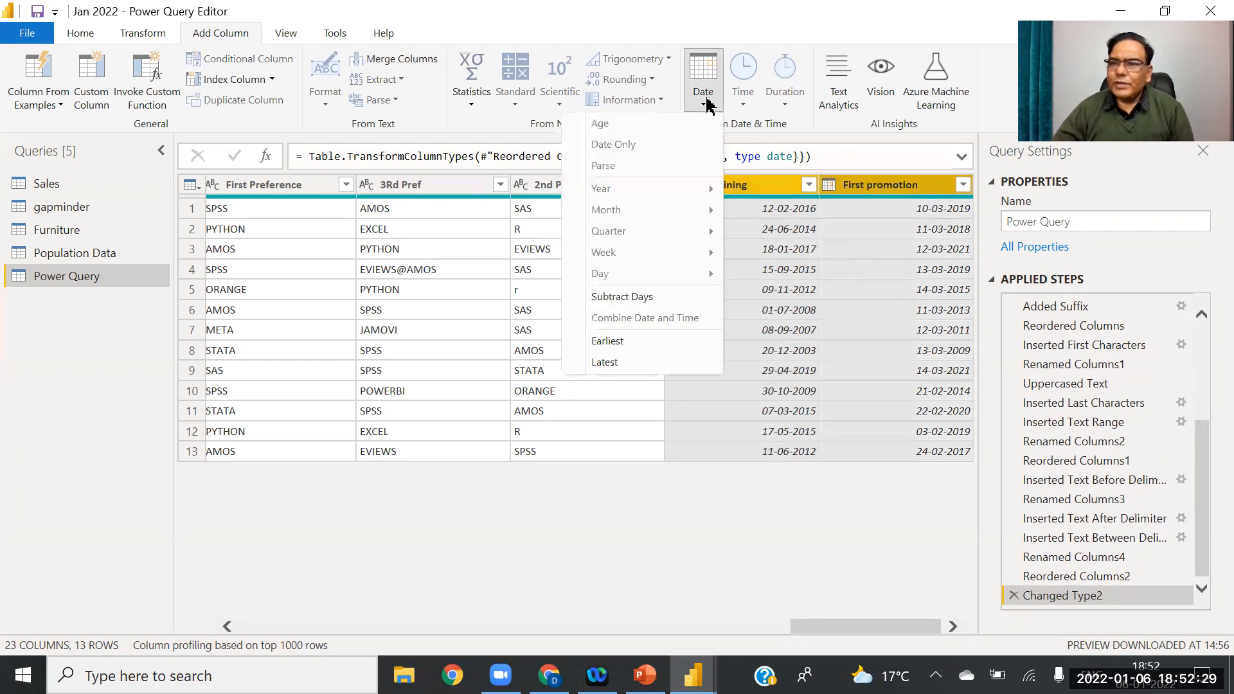
pyautogui.click(608, 341)
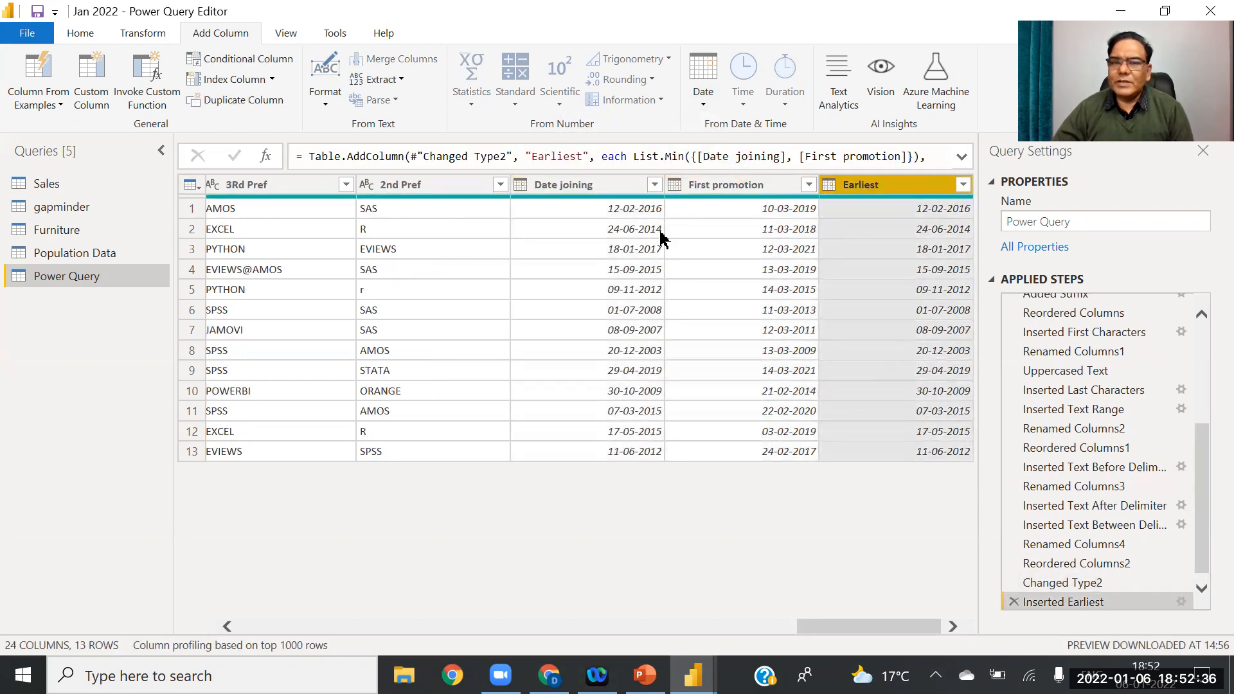
# Step: Add a column holding the latest of the Date joining and First promotion dates for each row
pyautogui.click(610, 189)
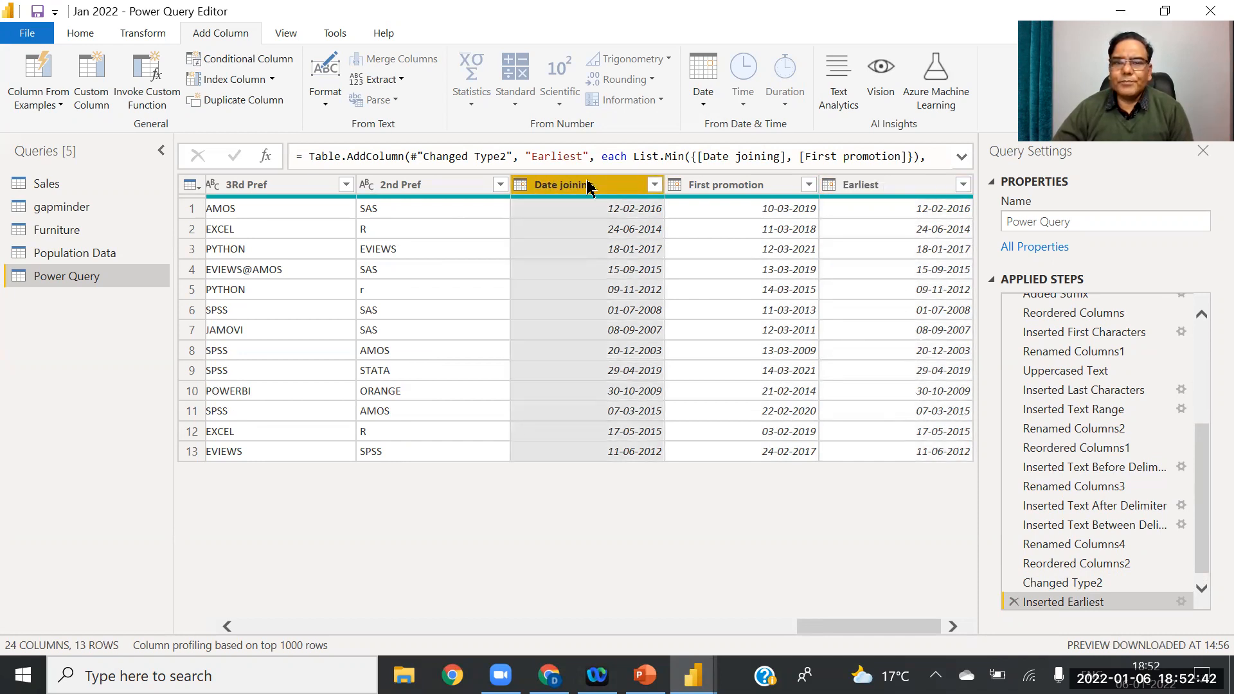
pyautogui.keyDown('ctrl'); pyautogui.click(729, 189); pyautogui.keyUp('ctrl')
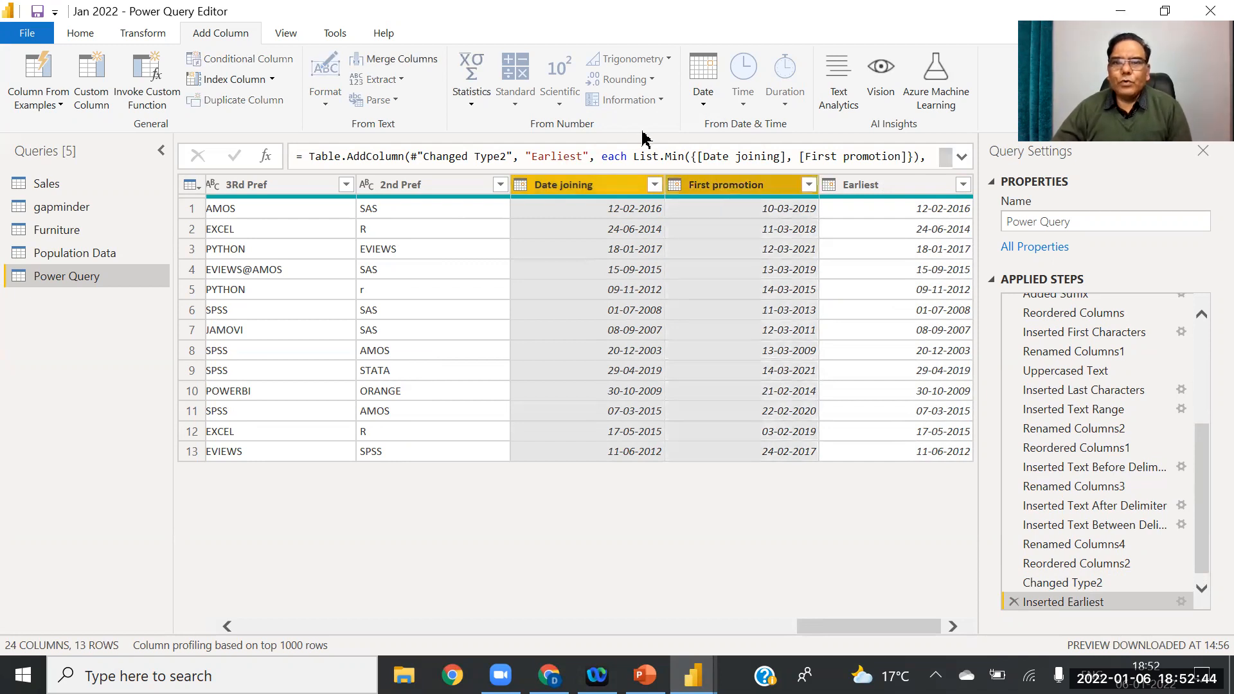
pyautogui.click(704, 96)
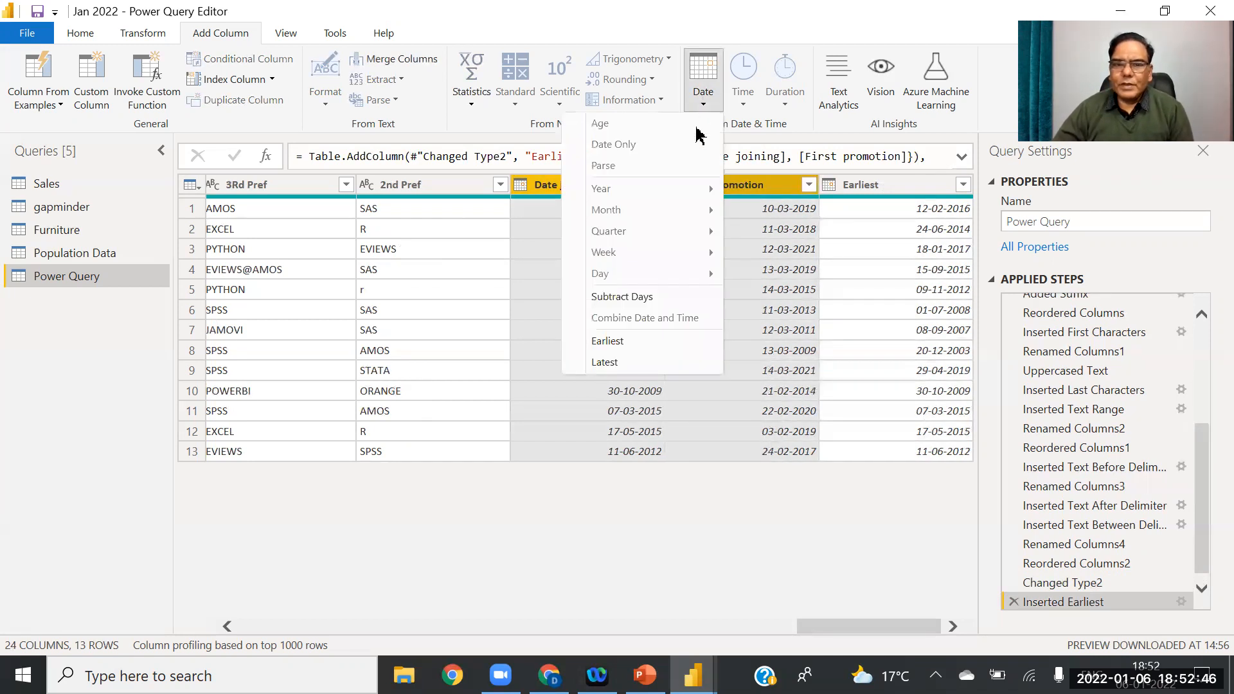
pyautogui.click(607, 363)
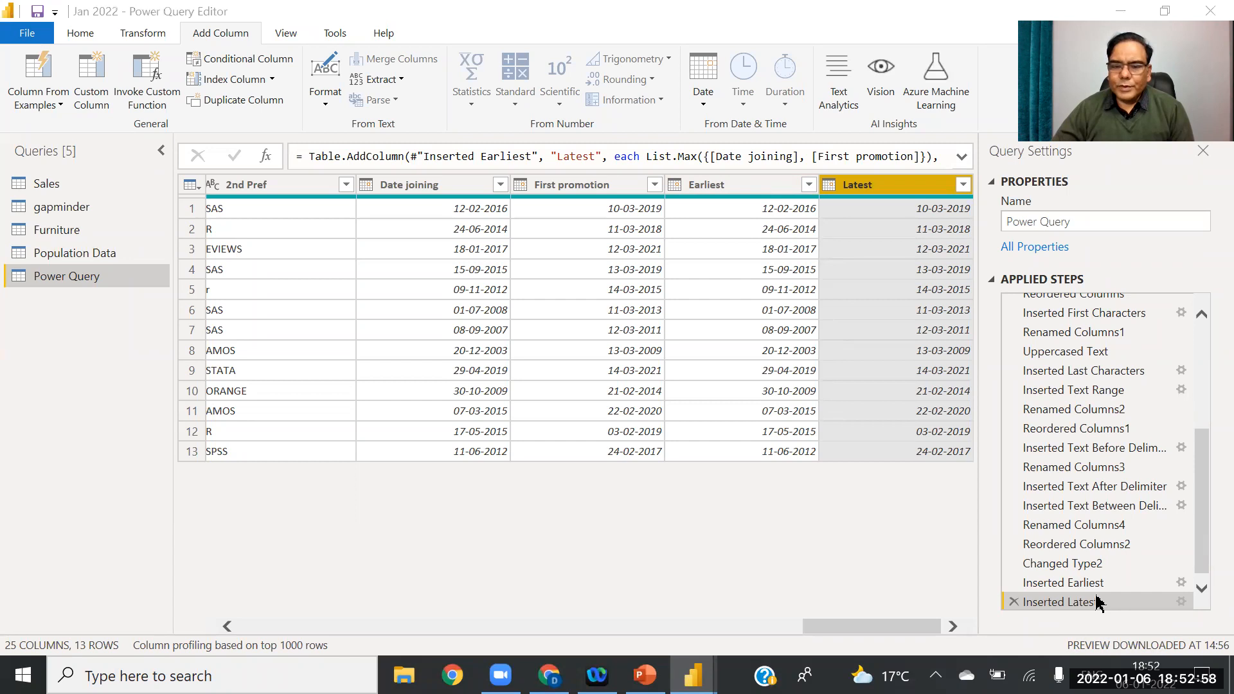
# Step: Delete the Inserted Latest and Inserted Earliest steps from the Power Query table's applied steps
pyautogui.click(1014, 602)
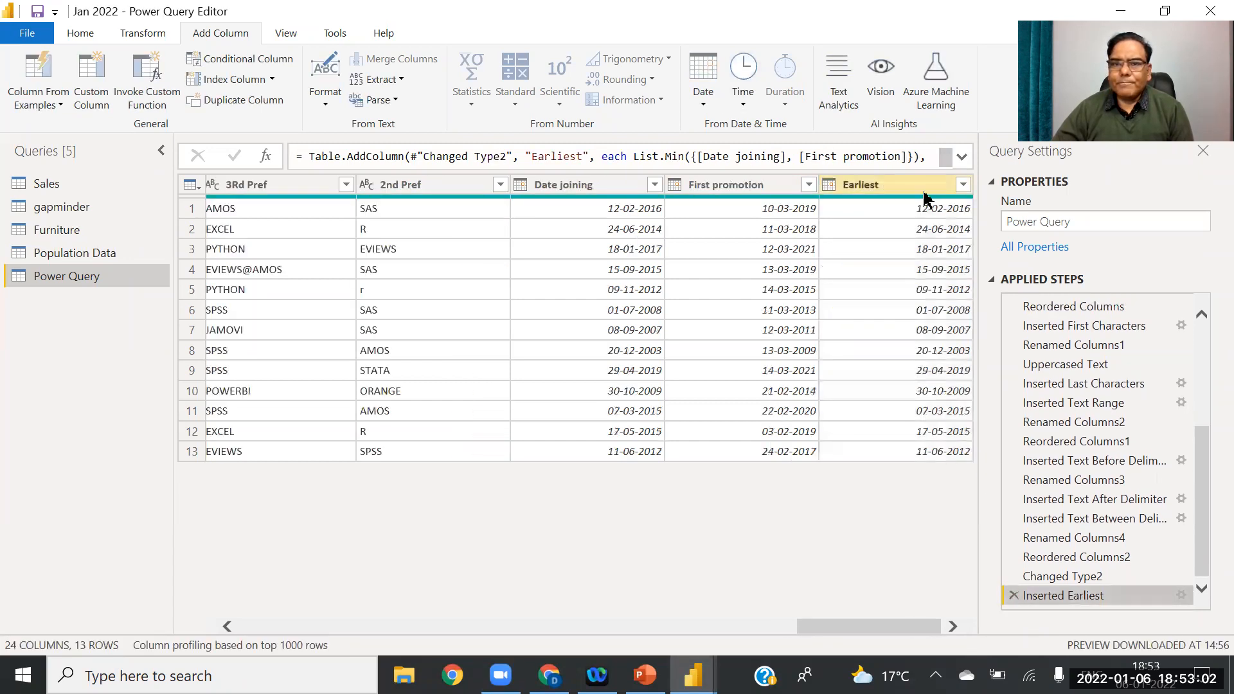
pyautogui.click(1013, 596)
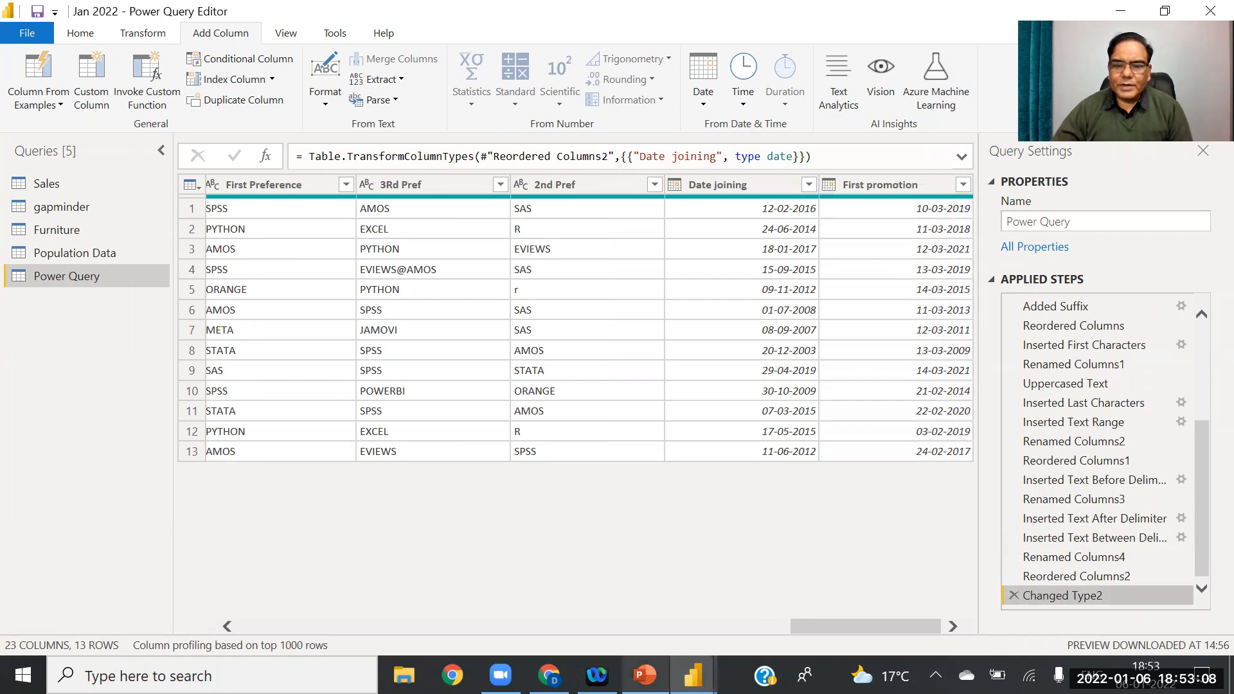
# Step: Switch to the Session 4 PowerPoint presentation and view slide 4, ADD, Subtract, Multiply and Divide
pyautogui.click(645, 675)
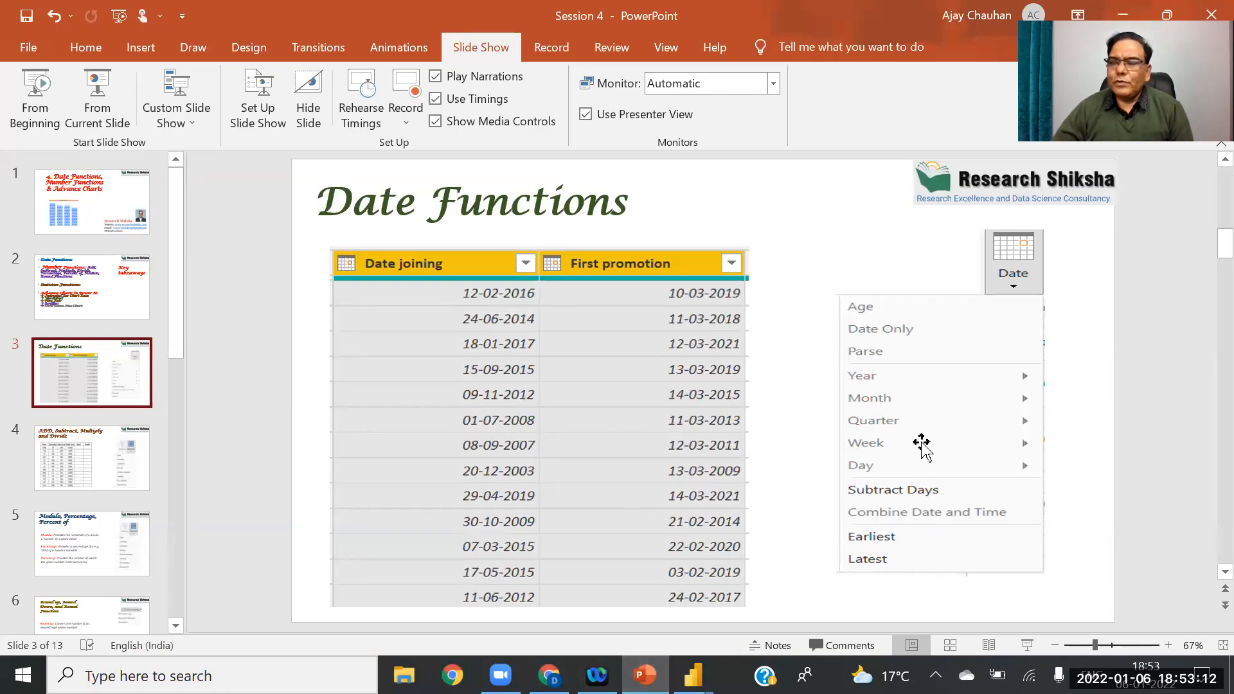
pyautogui.click(86, 366)
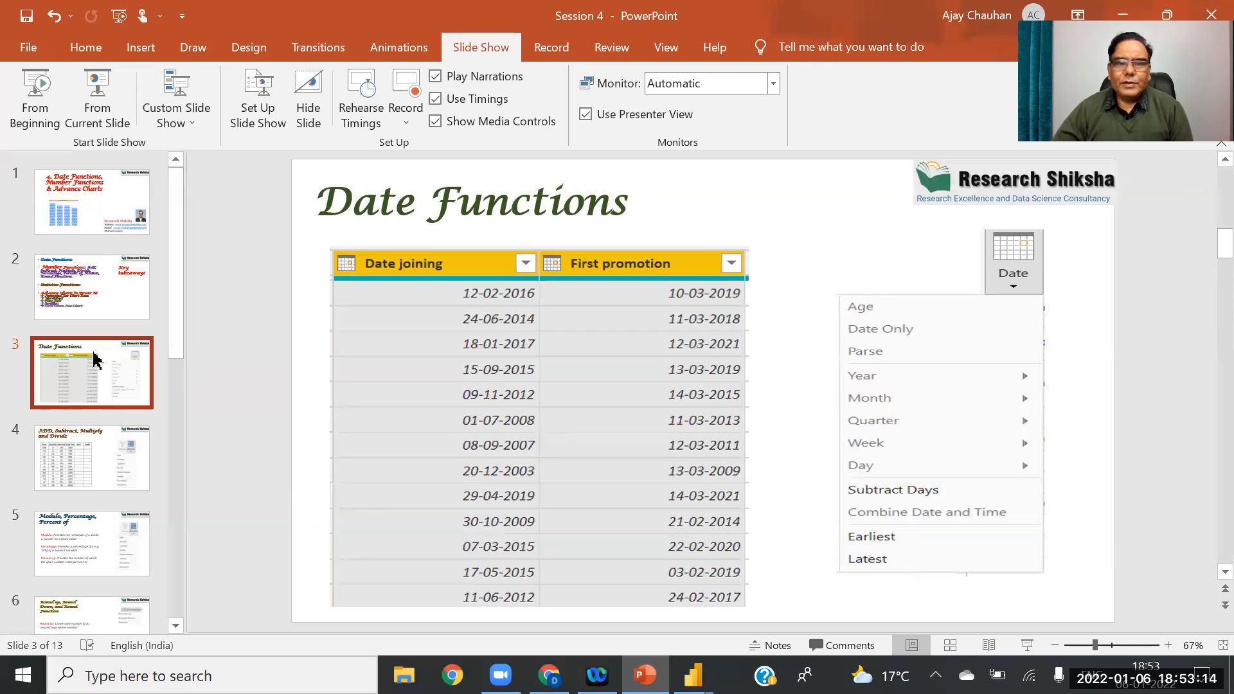
pyautogui.click(69, 458)
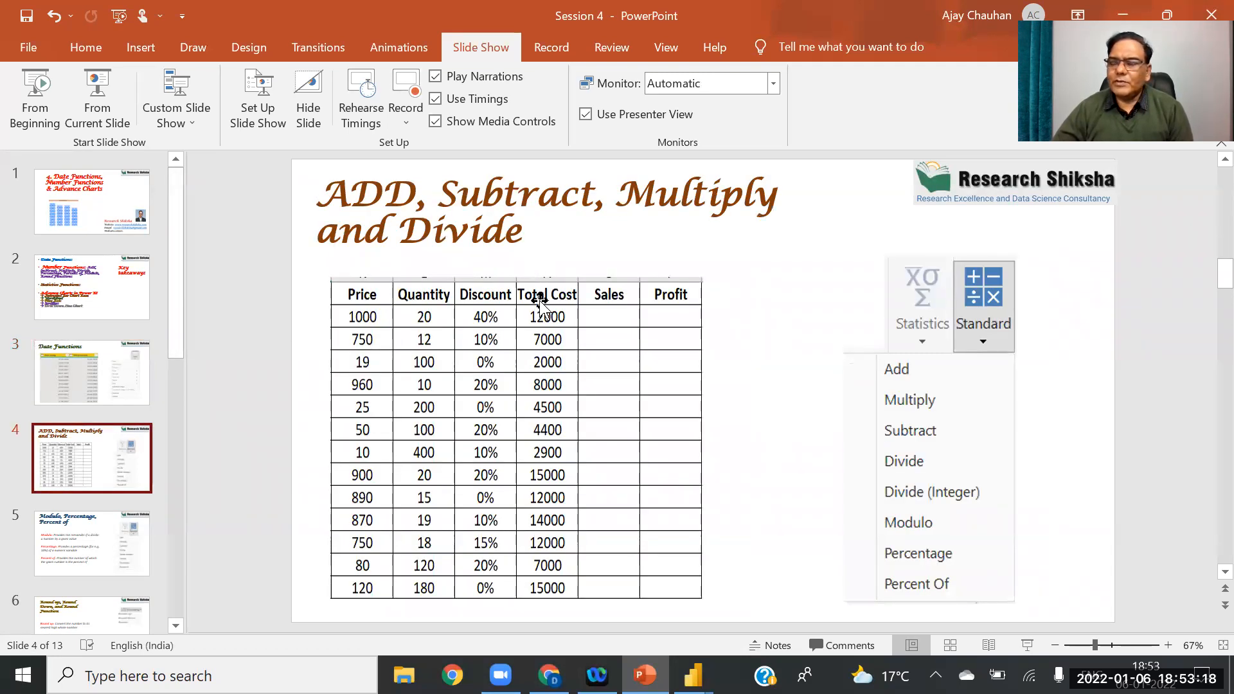
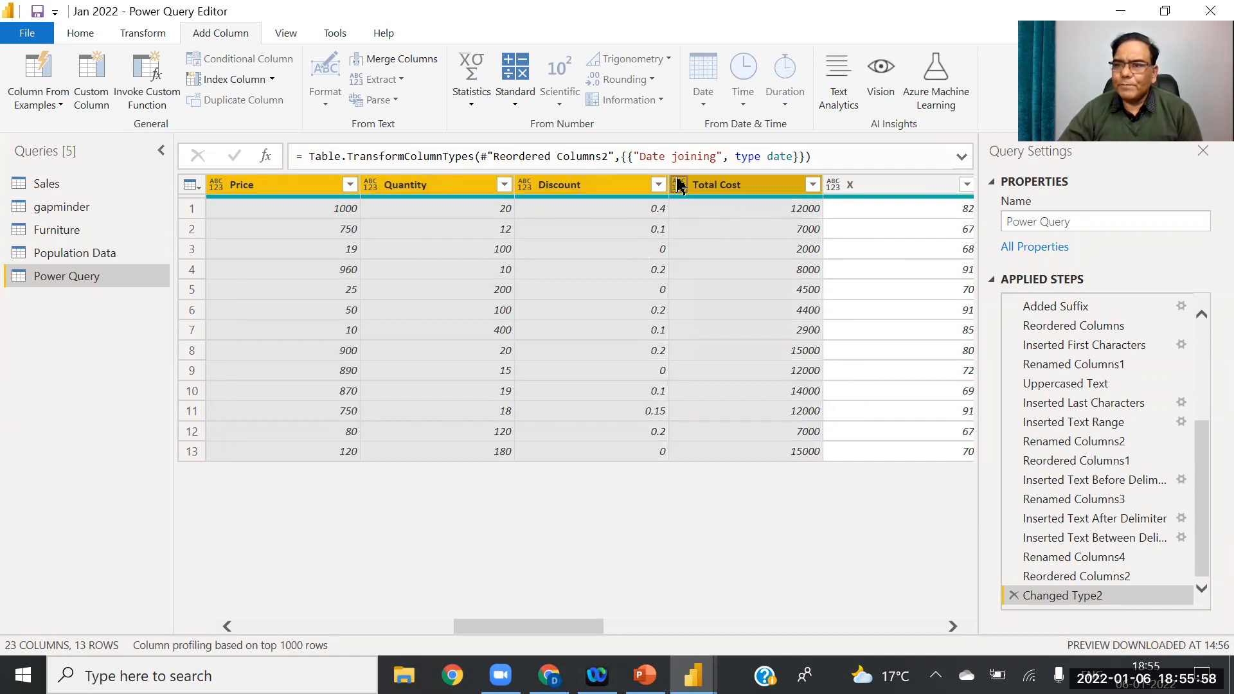
# Step: Move the Price, Quantity, Discount and Total Cost columns together to the end of the table, after First promotion
pyautogui.moveTo(745, 186); pyautogui.dragTo(924, 207)
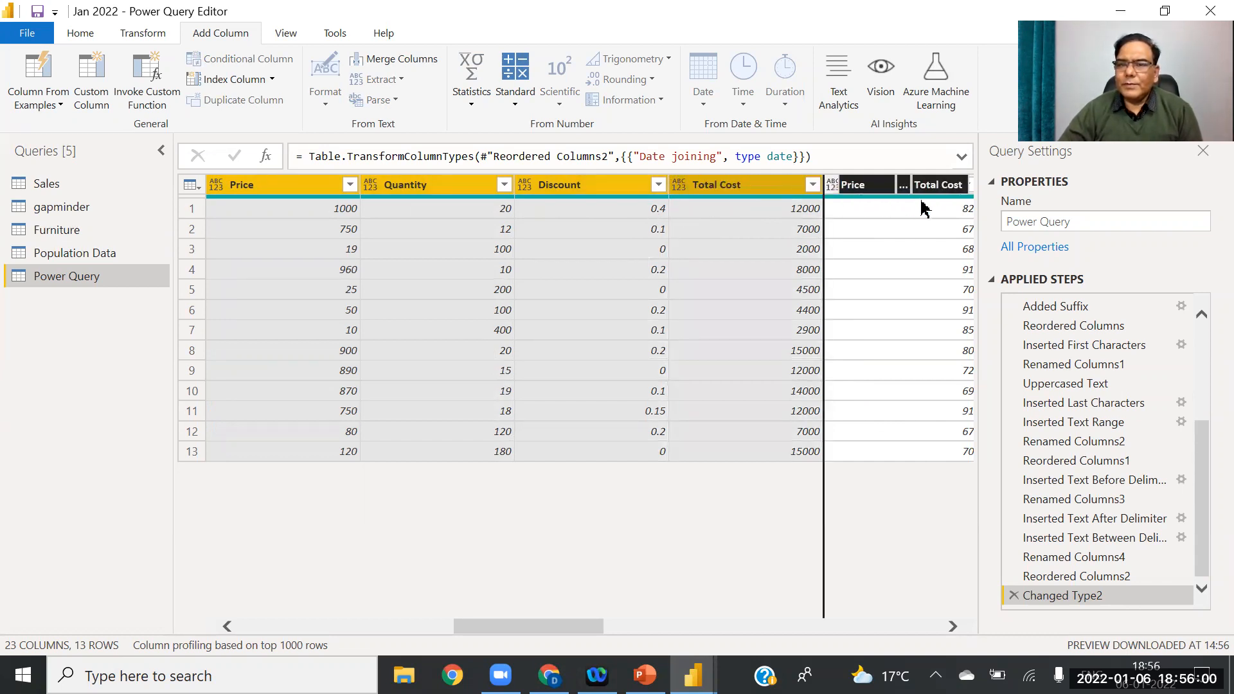
pyautogui.moveTo(1010, 203)
pyautogui.mouseDown()
pyautogui.moveTo(1041, 199)
pyautogui.moveTo(996, 196)
pyautogui.mouseUp()
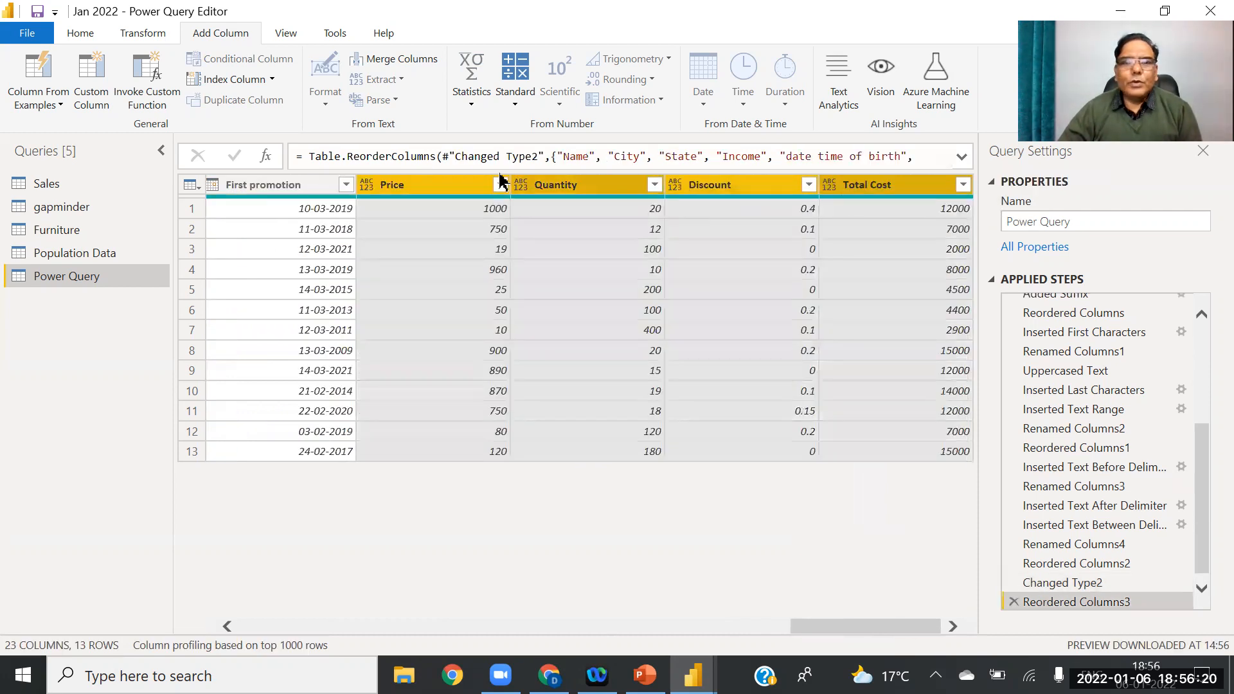
# Step: Add a column that multiplies Price, Quantity and Discount using the standard Multiply operation
pyautogui.click(445, 186)
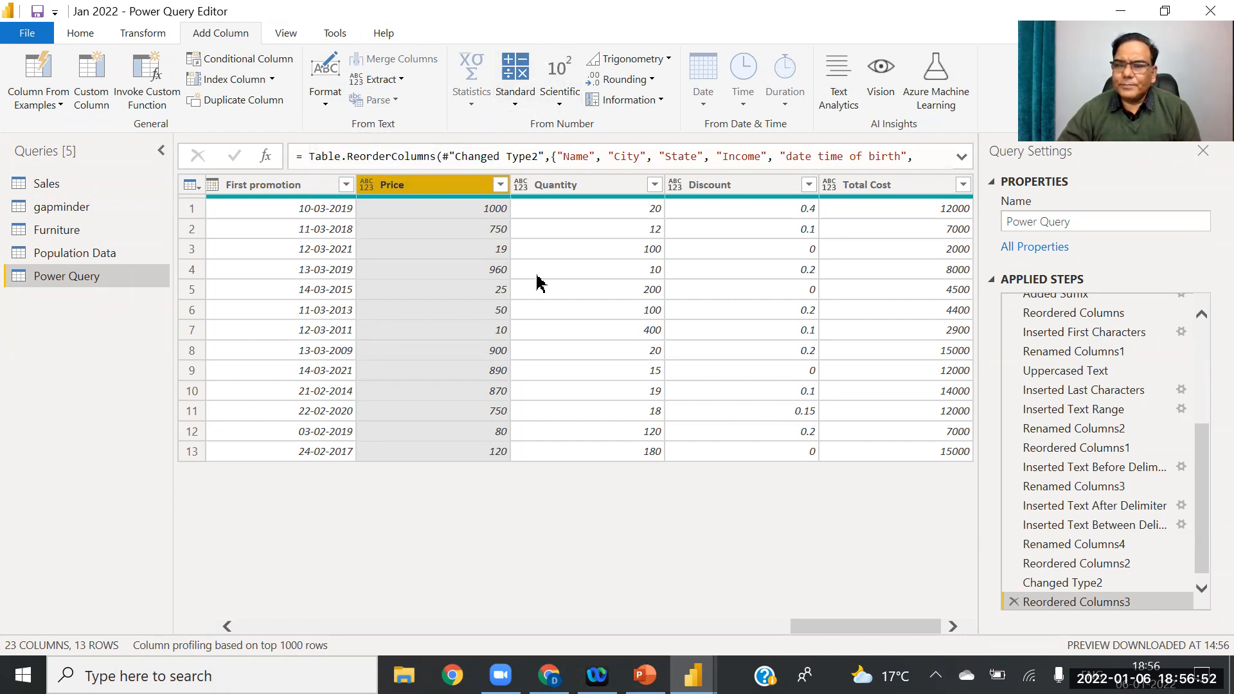
pyautogui.moveTo(540, 40)
pyautogui.mouseDown()
pyautogui.moveTo(495, 65)
pyautogui.moveTo(492, 97)
pyautogui.moveTo(554, 97)
pyautogui.moveTo(557, 58)
pyautogui.moveTo(546, 33)
pyautogui.moveTo(531, 37)
pyautogui.mouseUp()
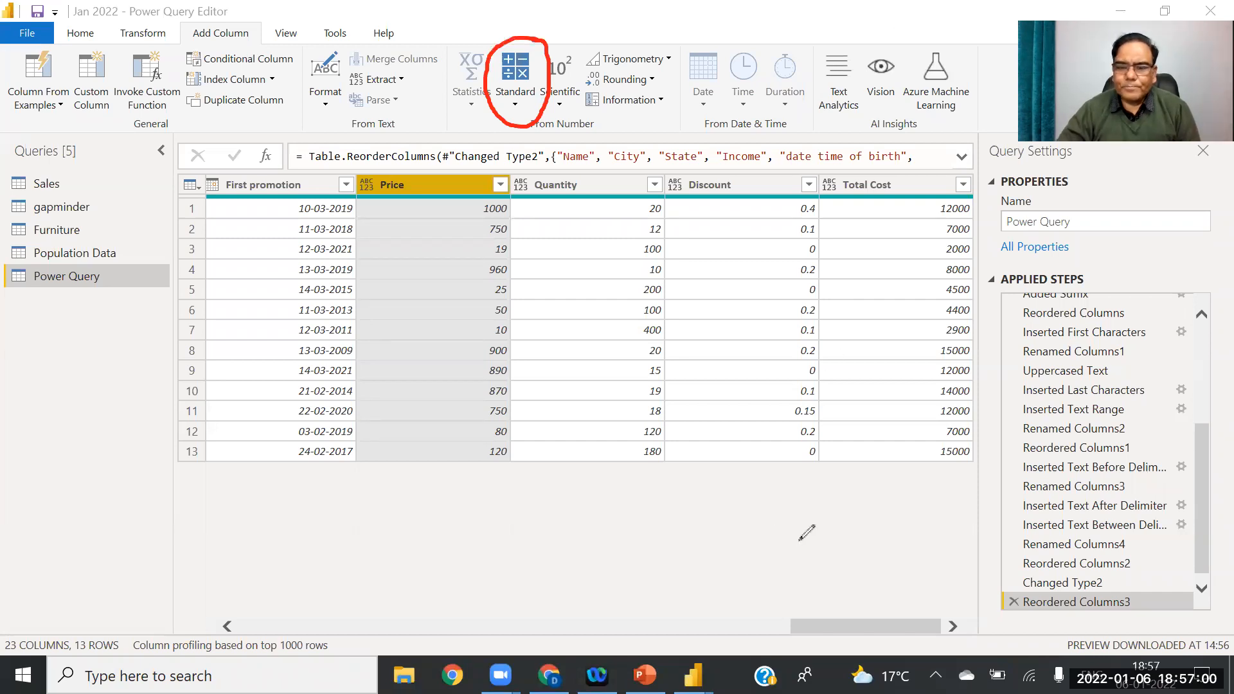
pyautogui.hotkey('ctrl', 'z')
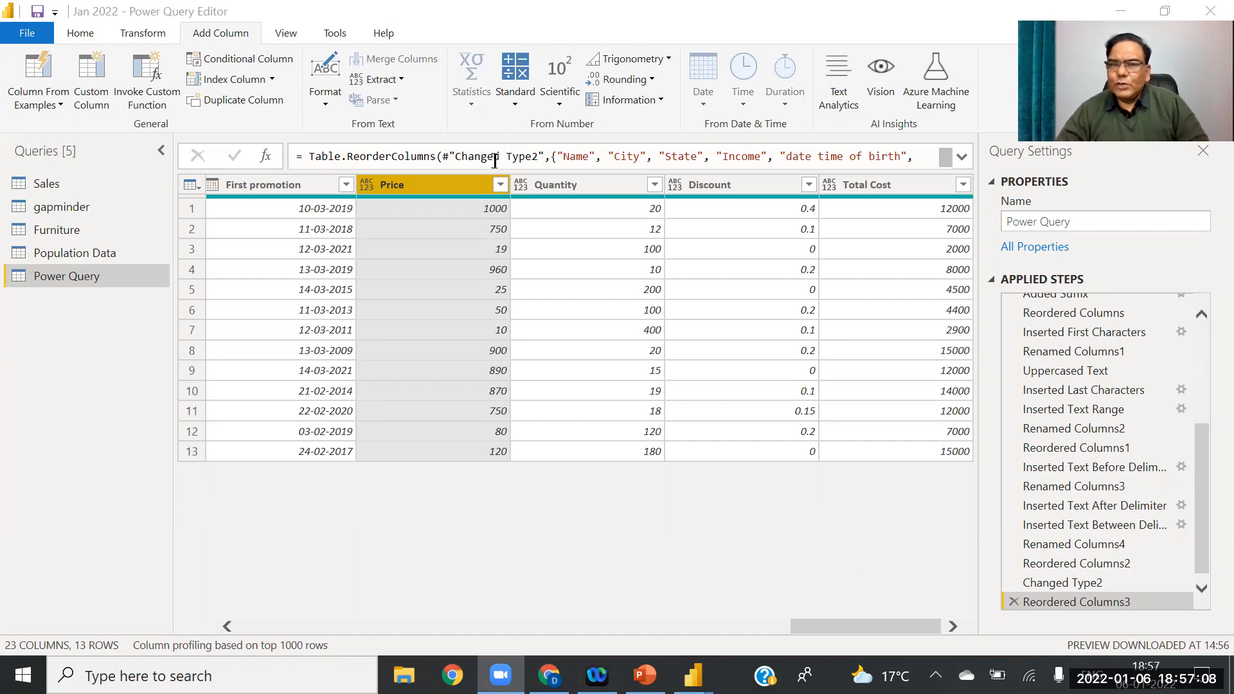
pyautogui.keyDown('ctrl'); pyautogui.click(567, 186); pyautogui.keyUp('ctrl')
pyautogui.keyDown('ctrl'); pyautogui.click(698, 191); pyautogui.keyUp('ctrl')
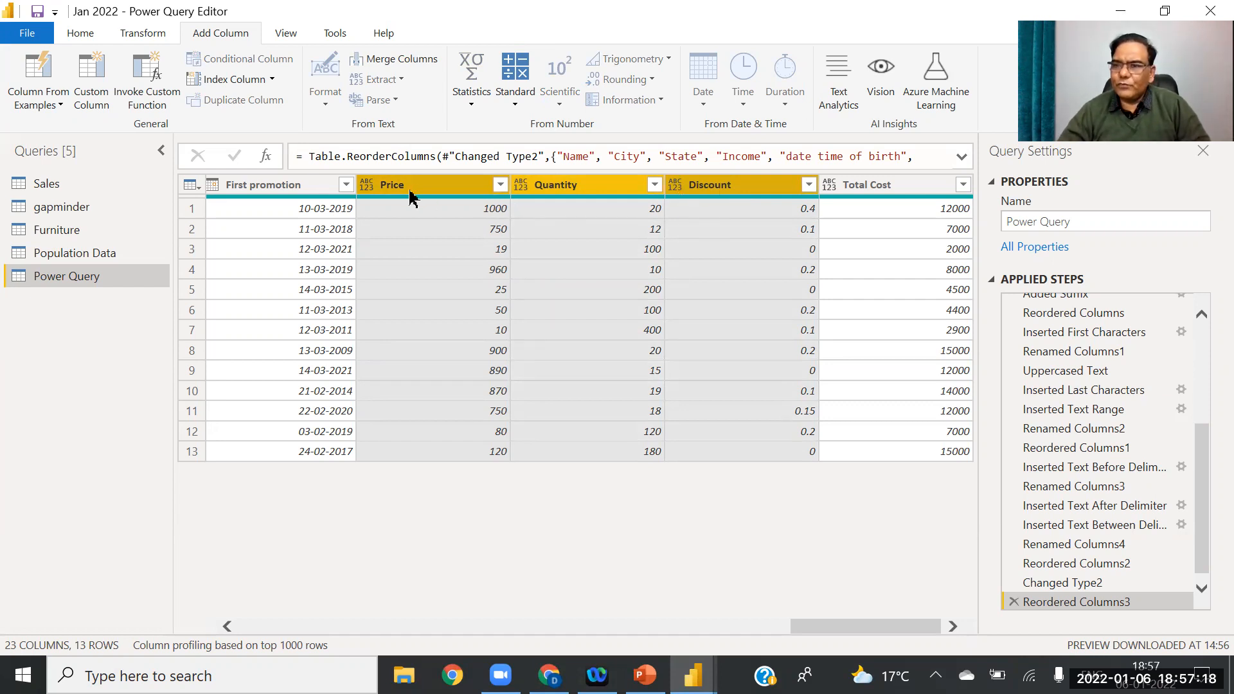
pyautogui.moveTo(412, 202)
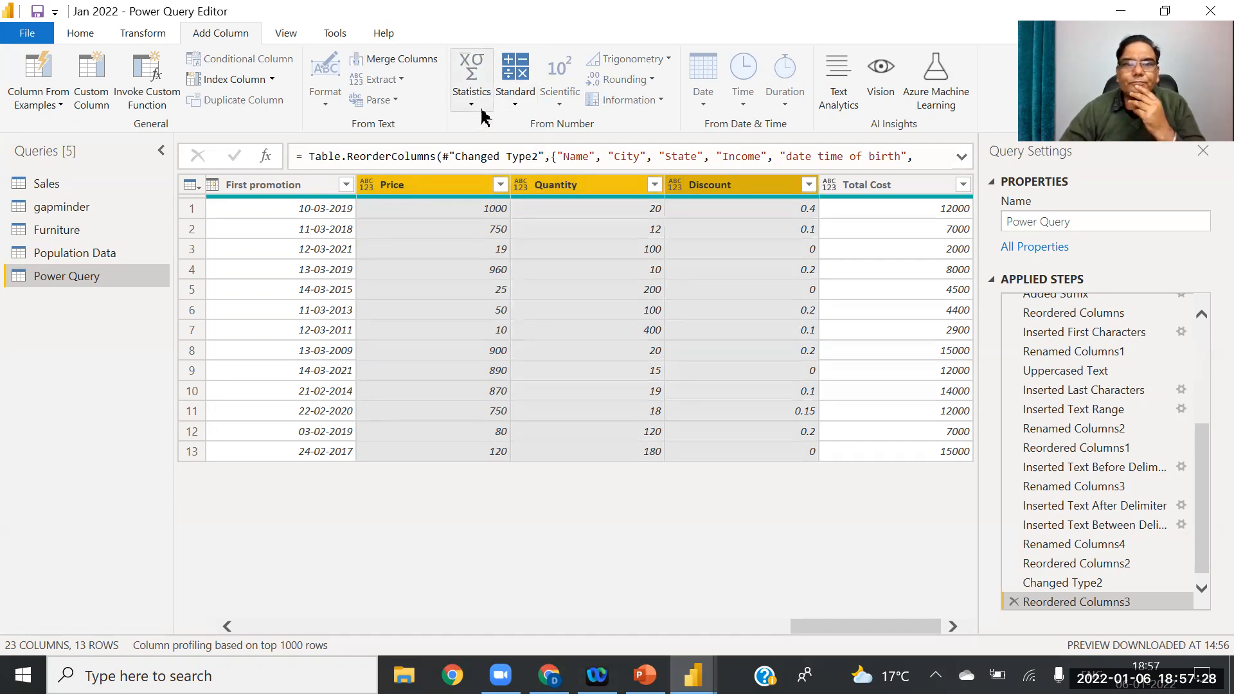
pyautogui.click(515, 106)
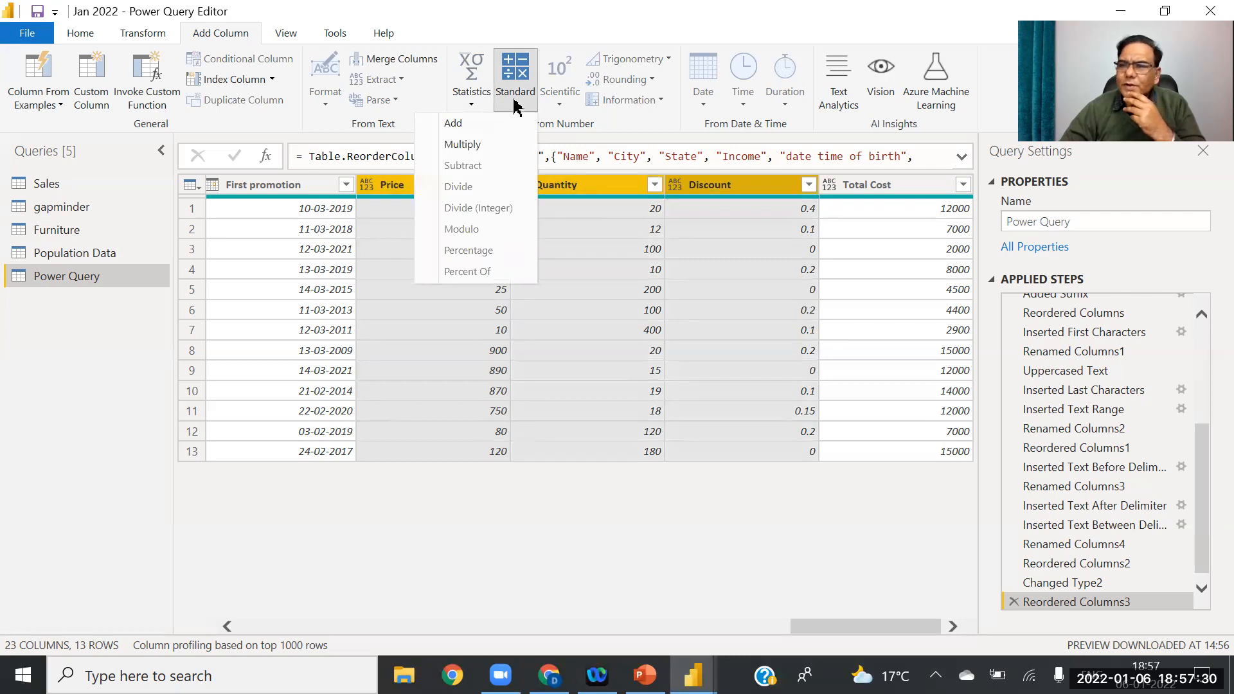
pyautogui.click(465, 145)
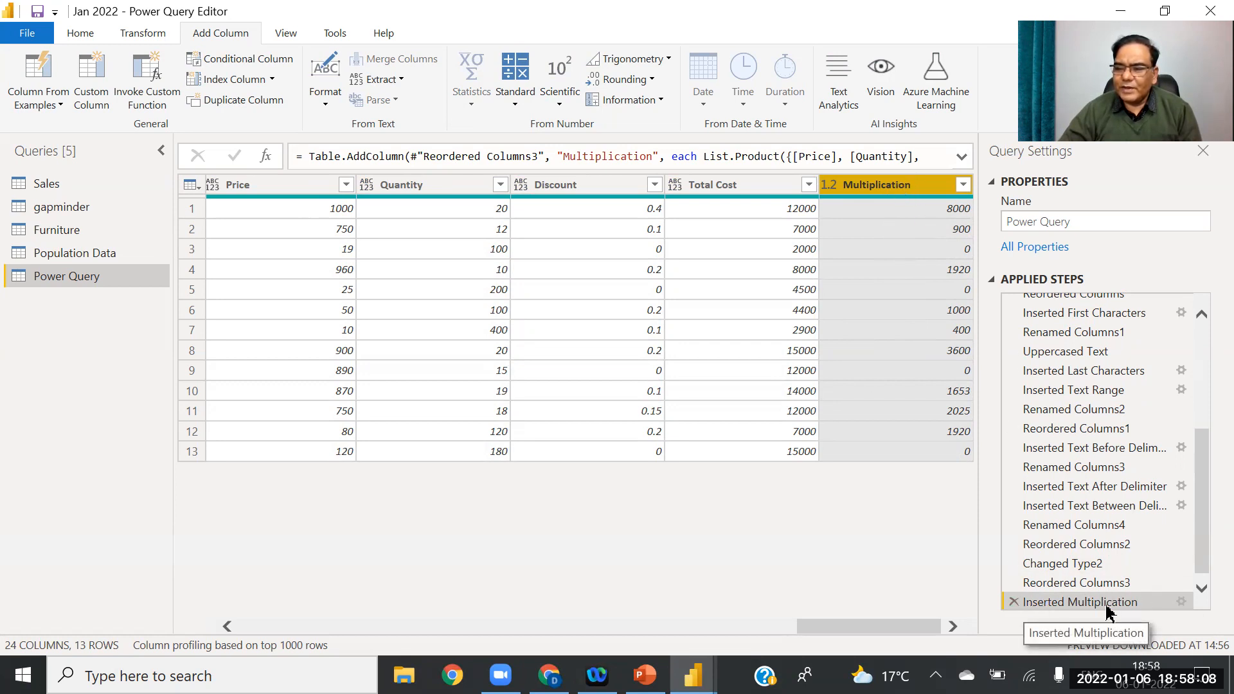
# Step: Edit the Inserted Multiplication formula to multiply Price, Quantity and 1-Discount instead of Discount
pyautogui.click(1182, 602)
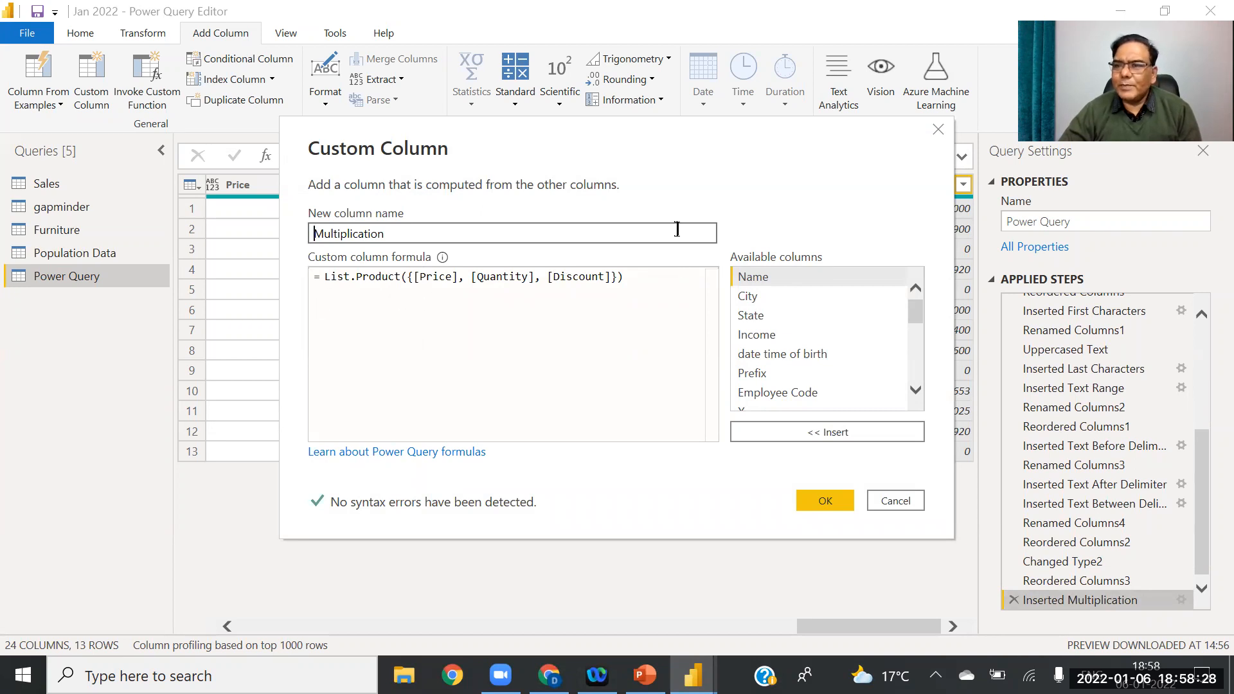
pyautogui.moveTo(640, 143); pyautogui.dragTo(589, 104)
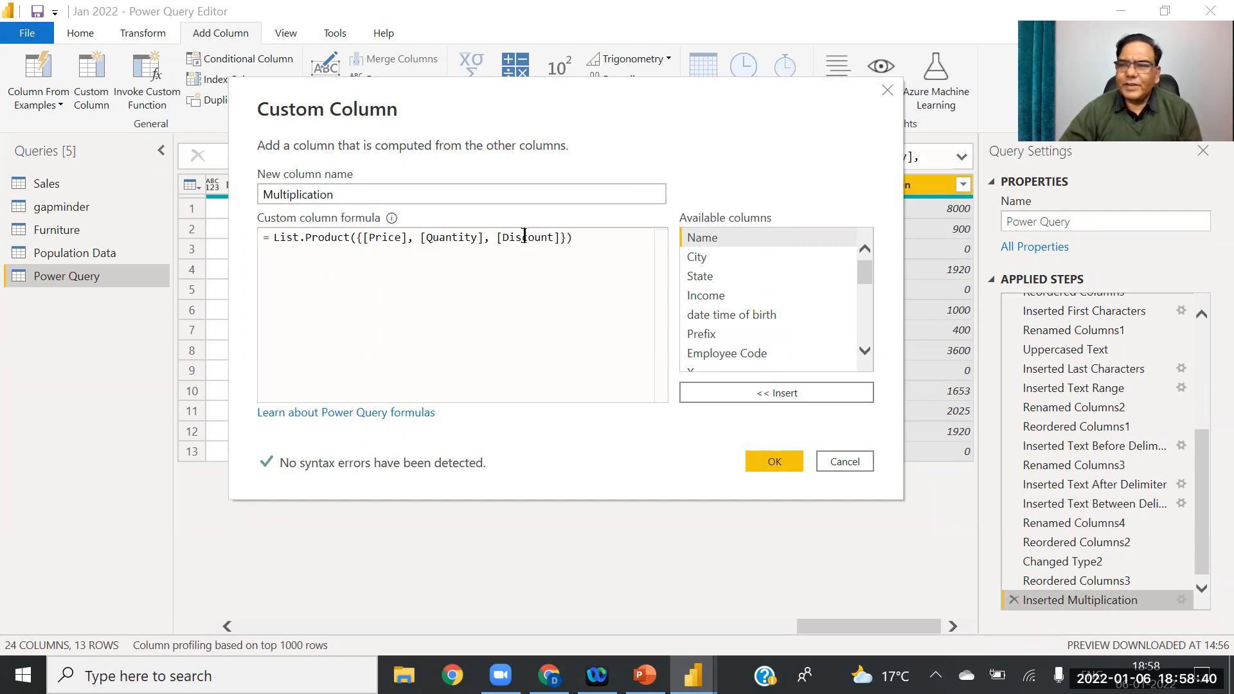
pyautogui.click(496, 239)
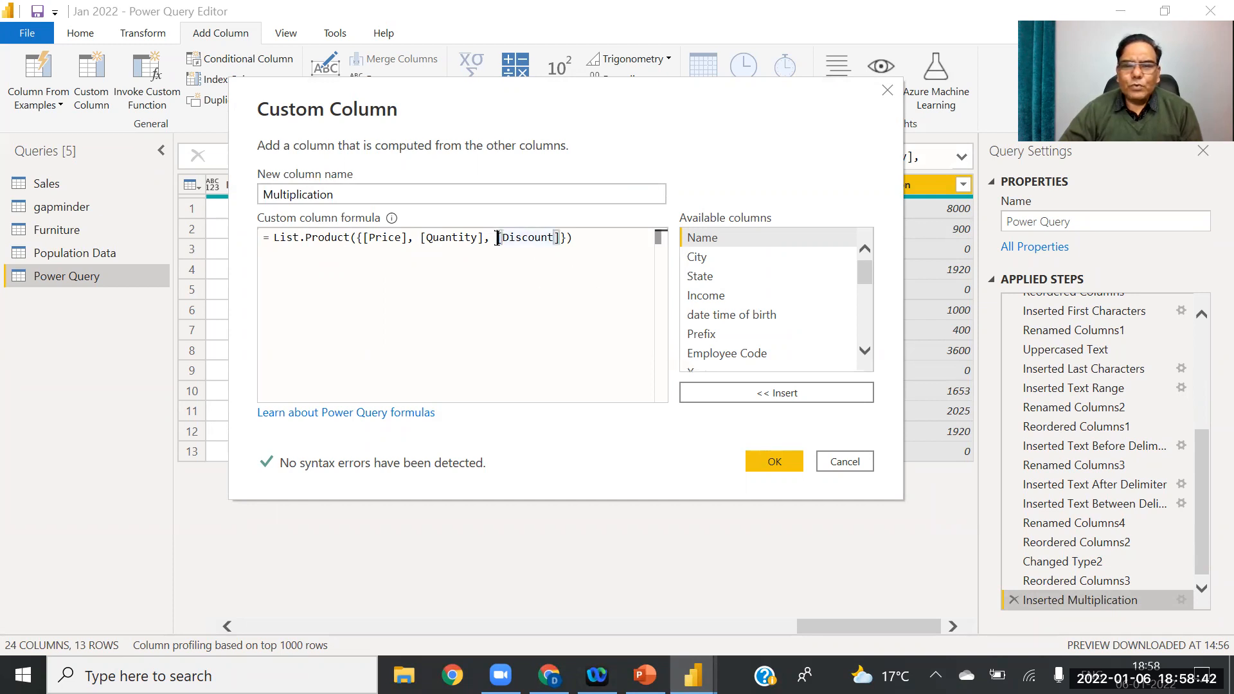
pyautogui.press('Left')
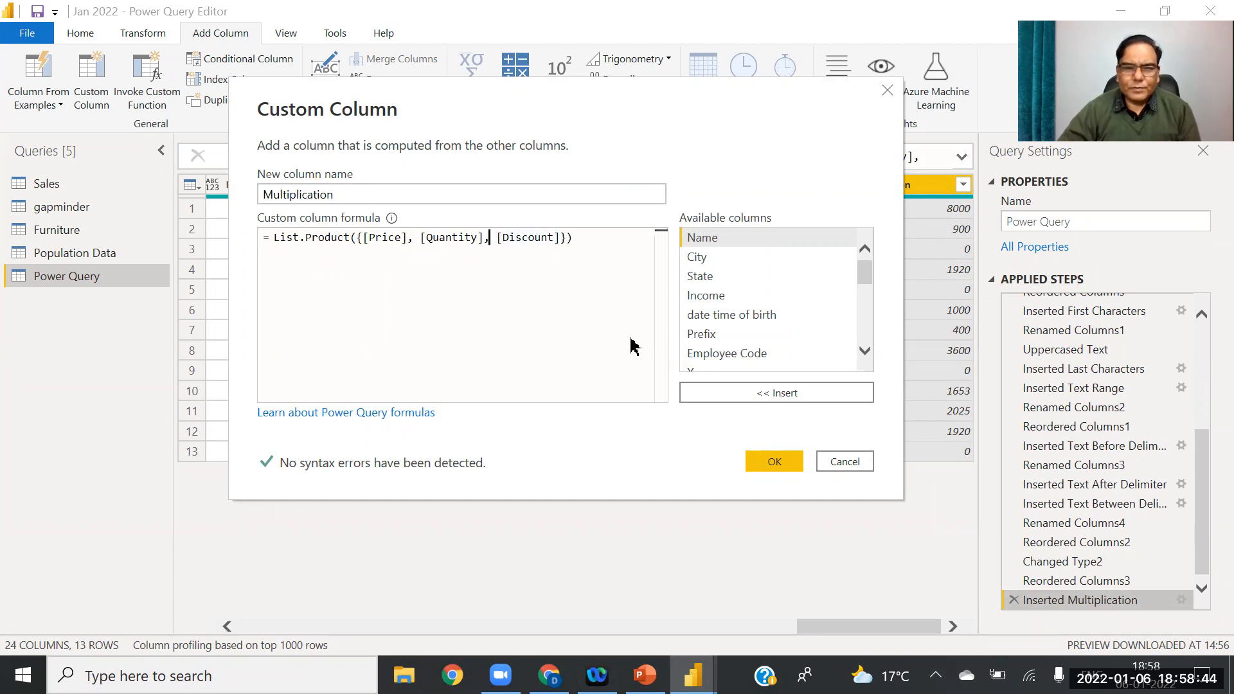
pyautogui.write('1-')
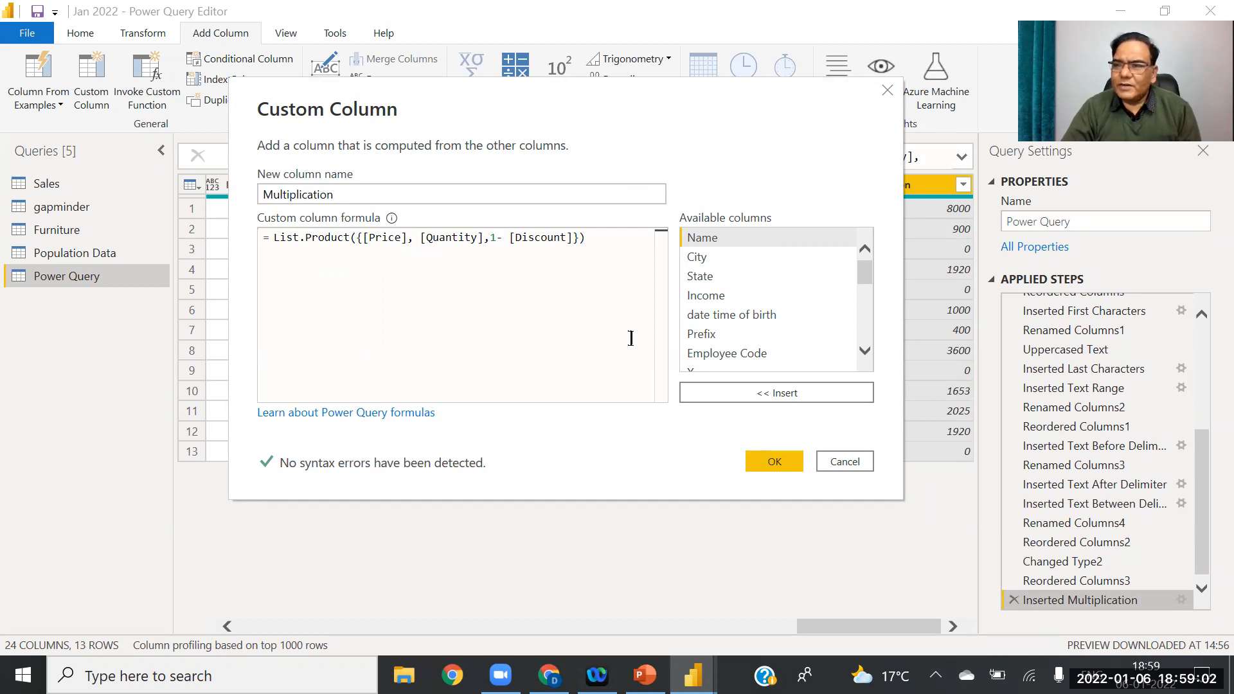
pyautogui.click(774, 461)
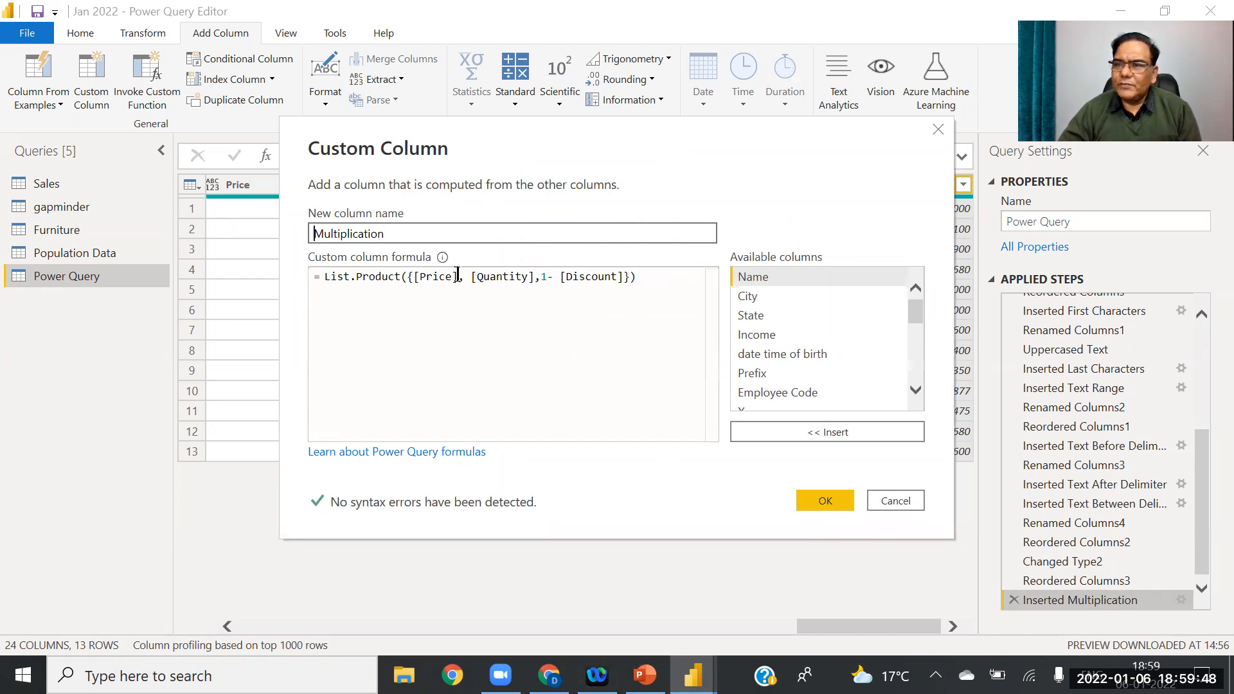
pyautogui.click(826, 501)
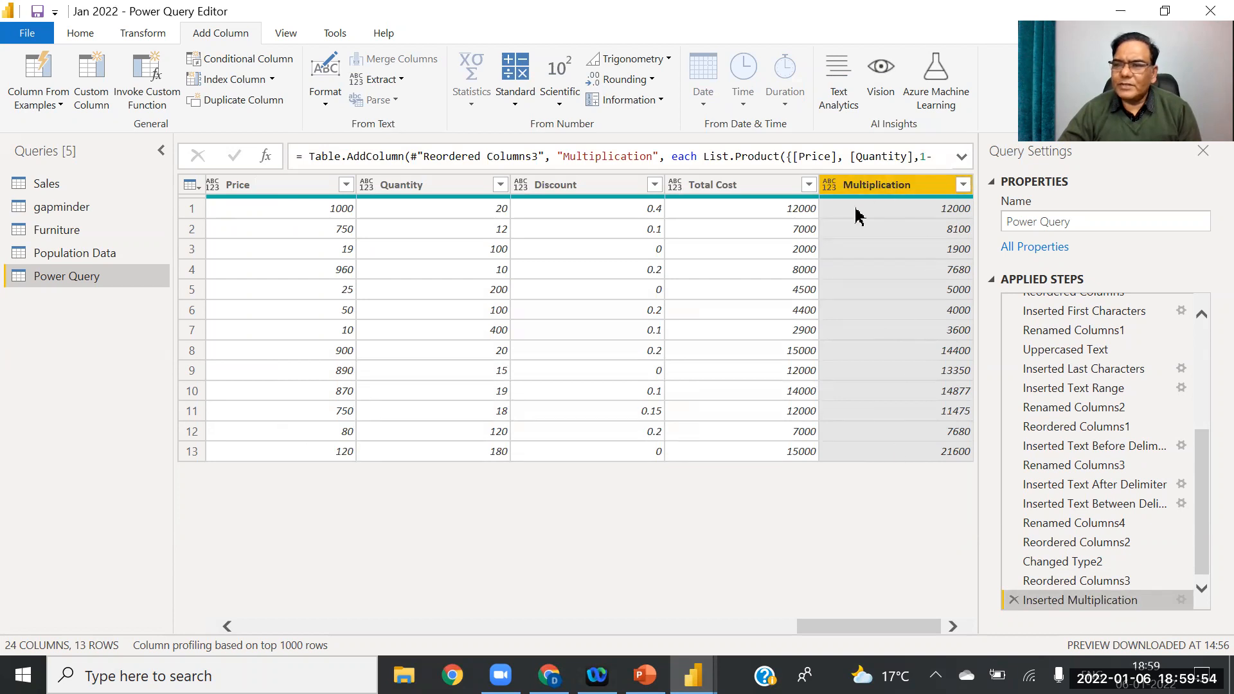
# Step: Rename the Multiplication column as Sales Revenue
pyautogui.doubleClick(901, 183)
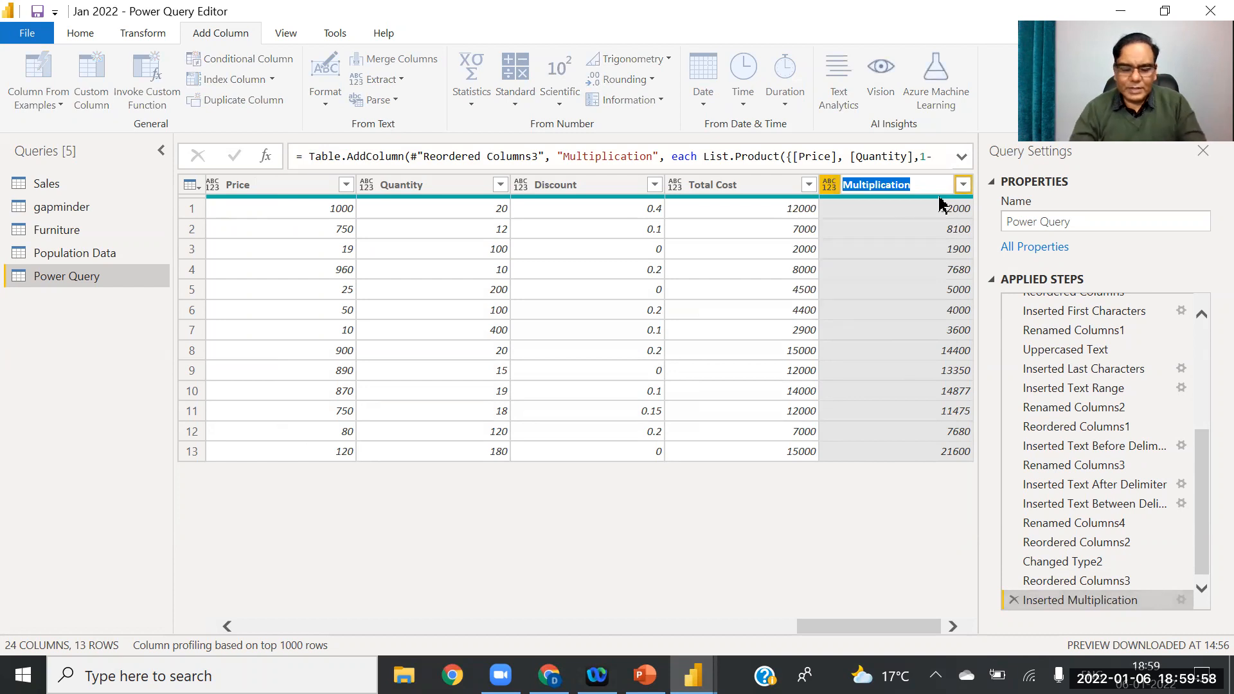
pyautogui.write('Sal')
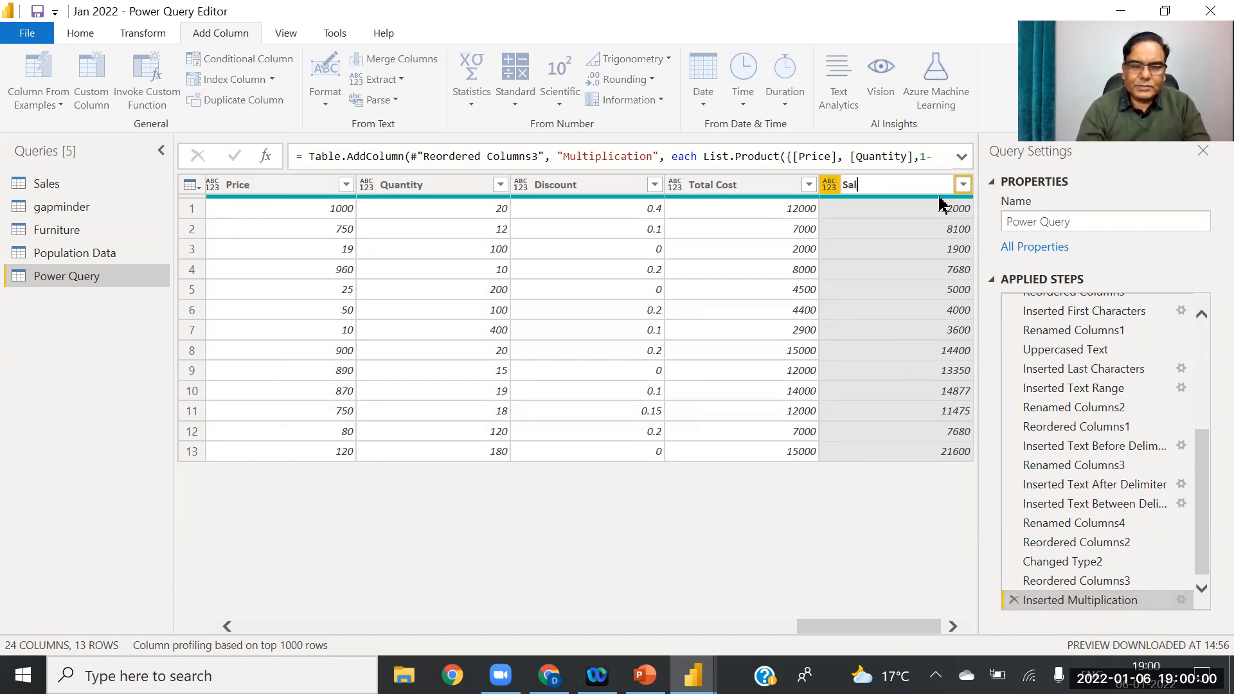
pyautogui.write('es Rev')
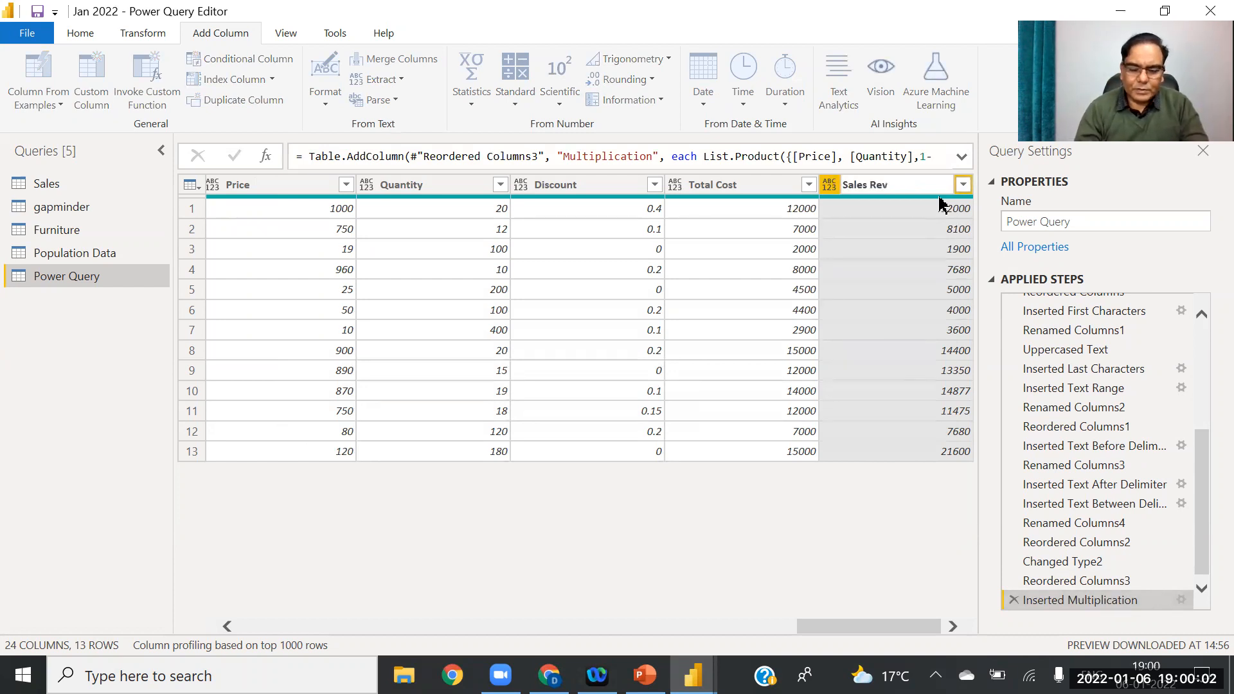
pyautogui.write('enue')
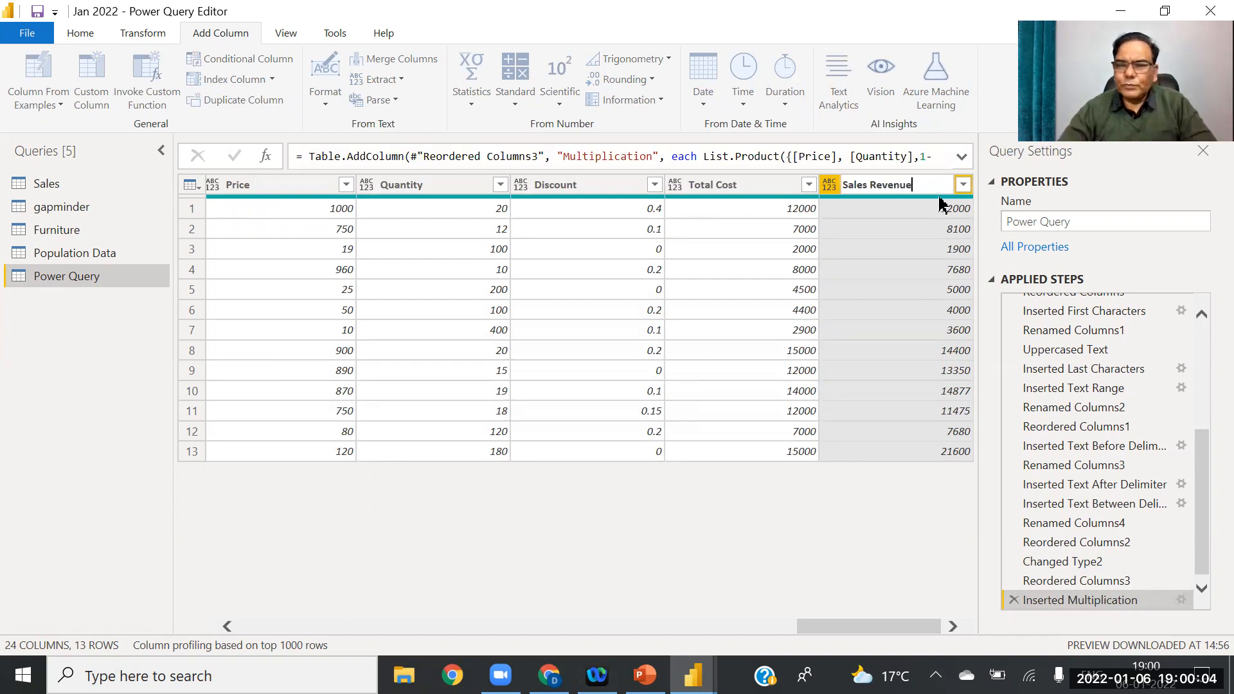
pyautogui.press('Return')
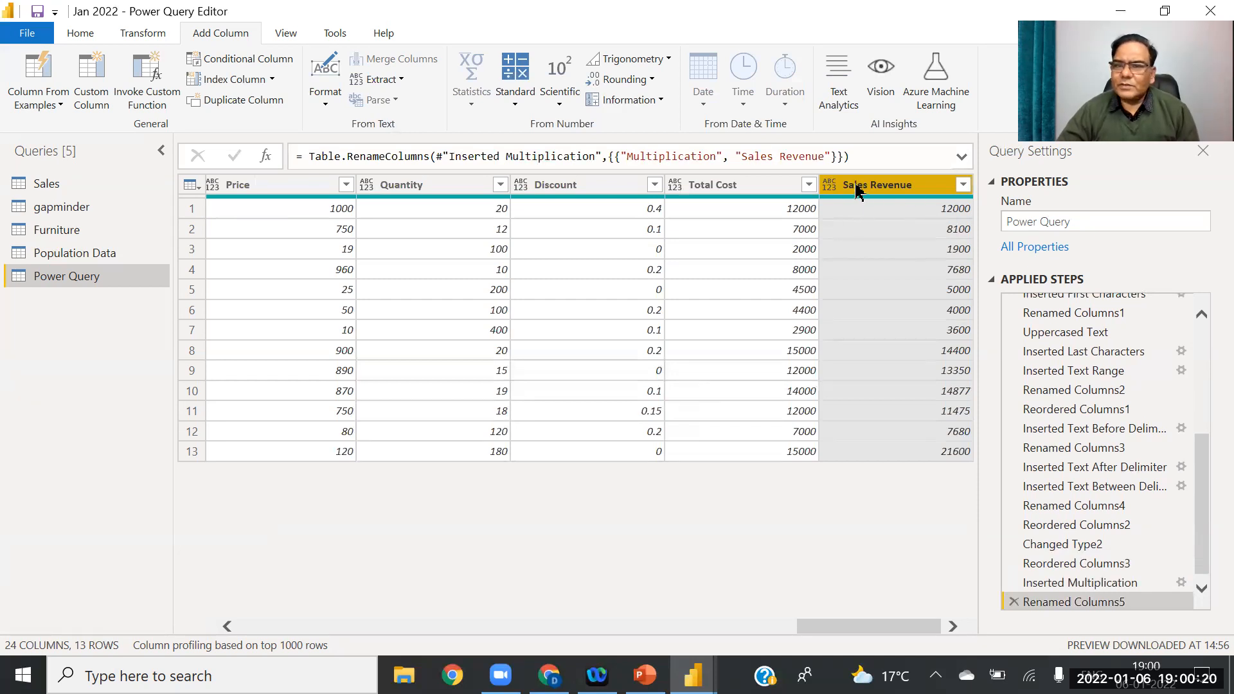
# Step: Add a column that subtracts Total Cost from Sales Revenue using the standard Subtract operation
pyautogui.keyDown('ctrl'); pyautogui.click(718, 185); pyautogui.keyUp('ctrl')
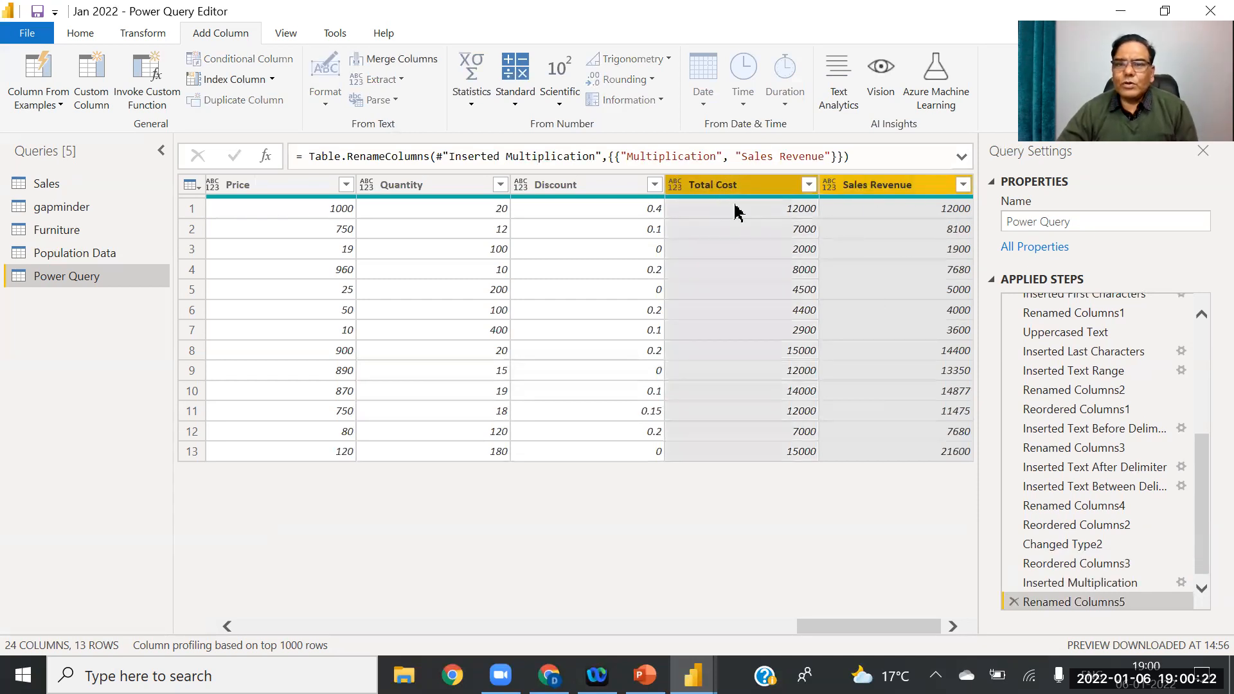
pyautogui.click(515, 104)
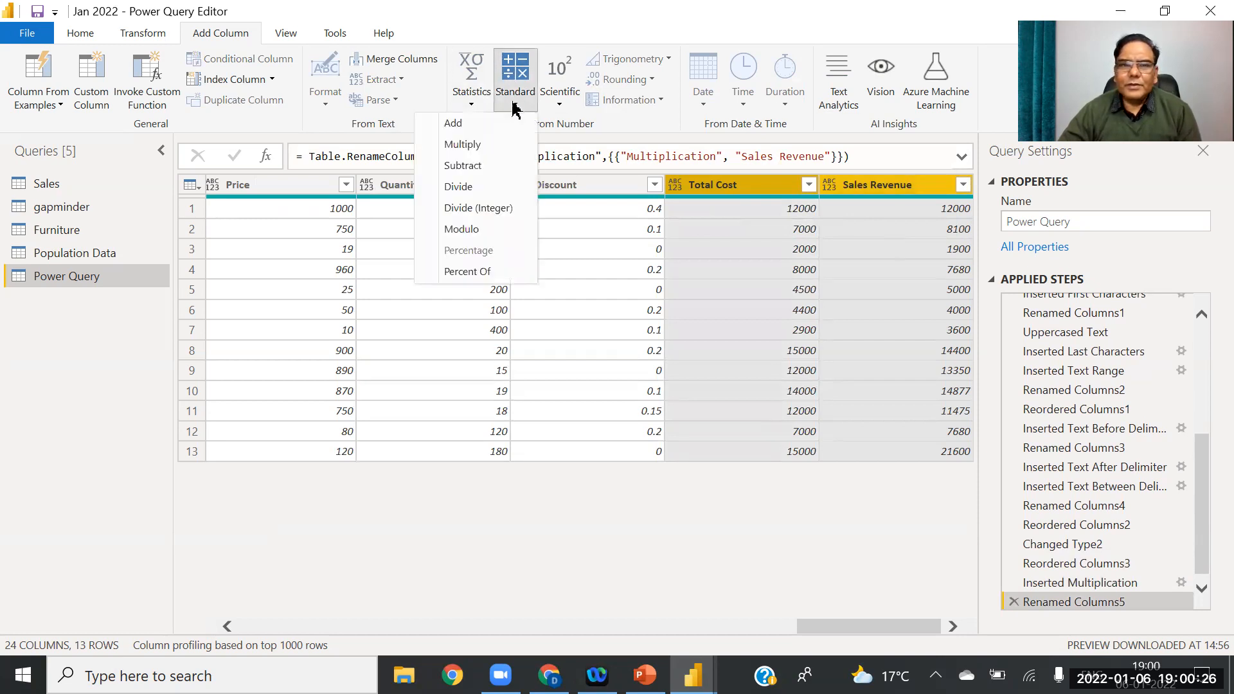
pyautogui.click(462, 165)
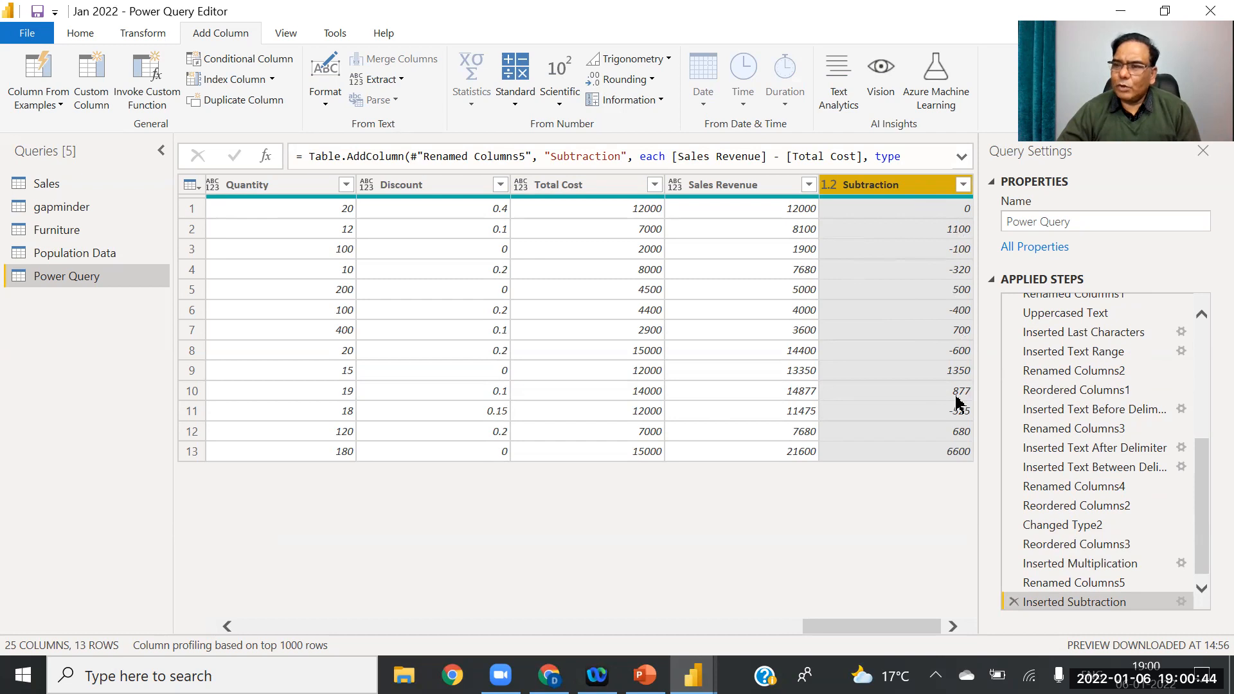
# Step: Rename the Subtraction column as Profit/Loss
pyautogui.doubleClick(883, 186)
pyautogui.write('P')
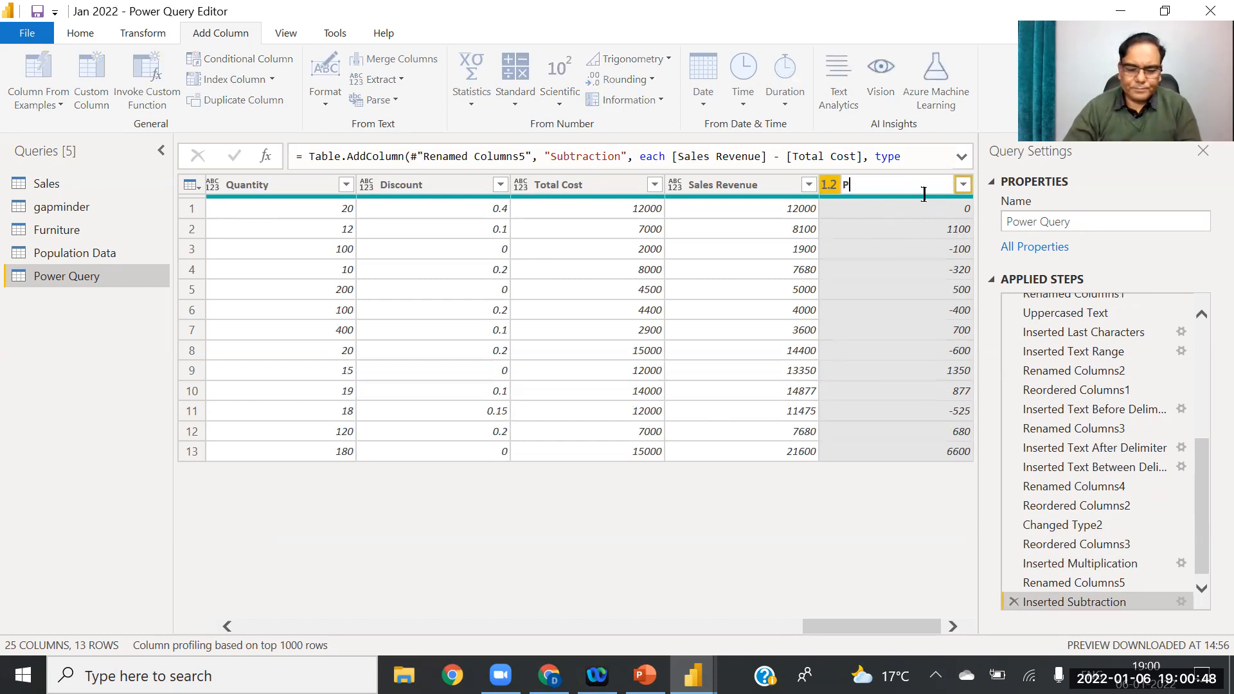
pyautogui.write('rofit')
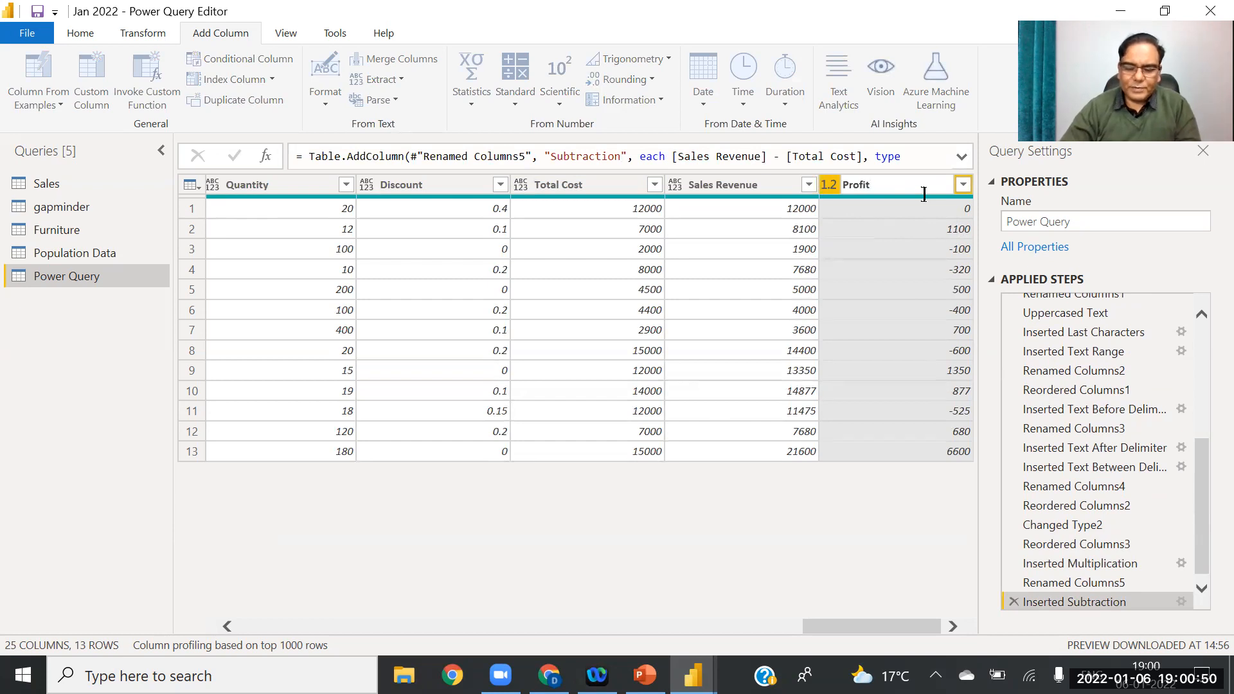
pyautogui.write('/Loss')
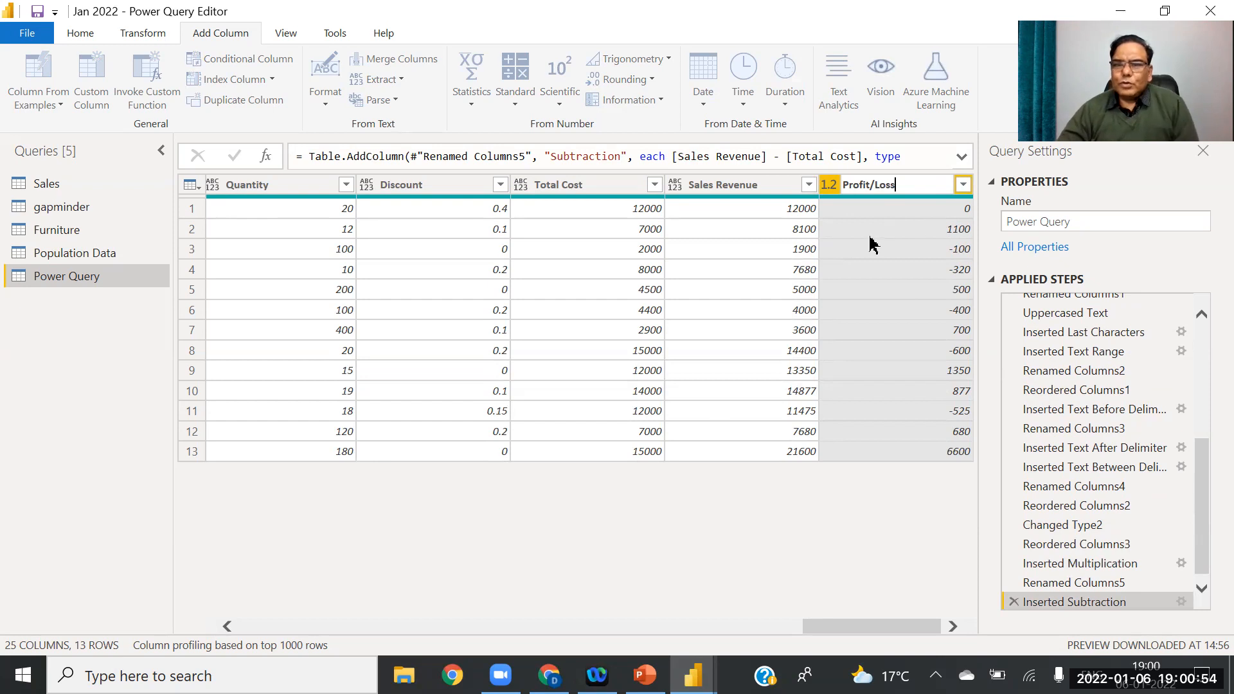
pyautogui.press('Return')
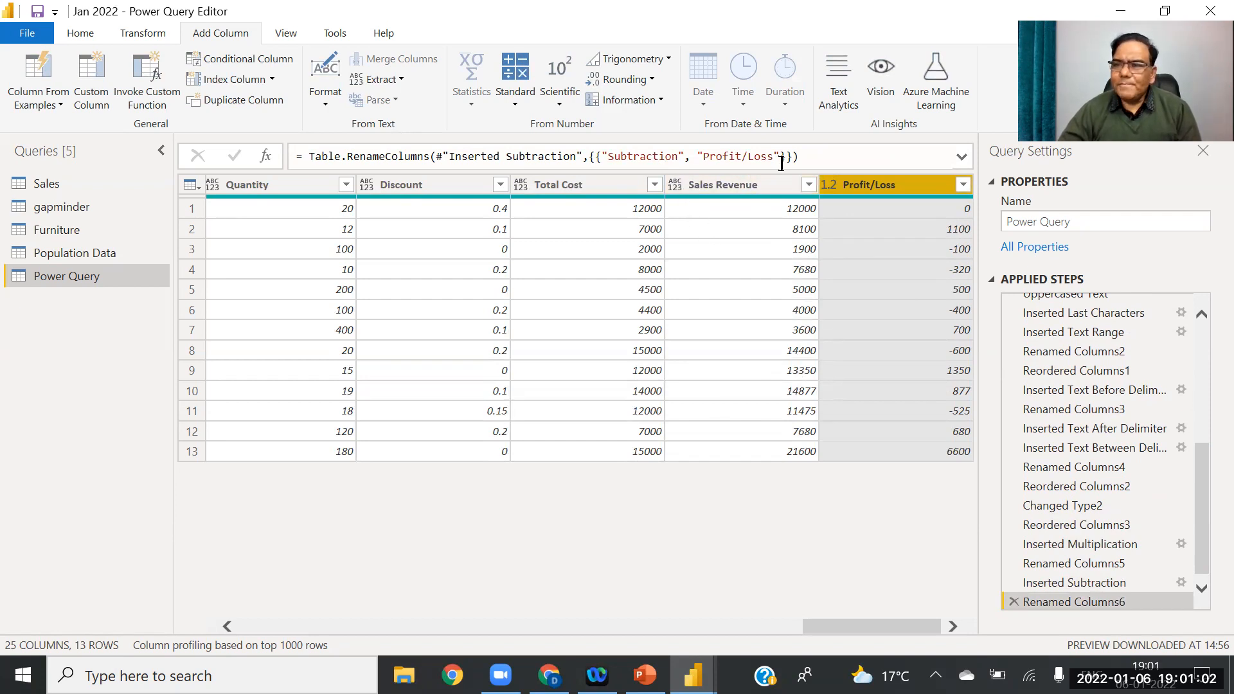
pyautogui.click(515, 96)
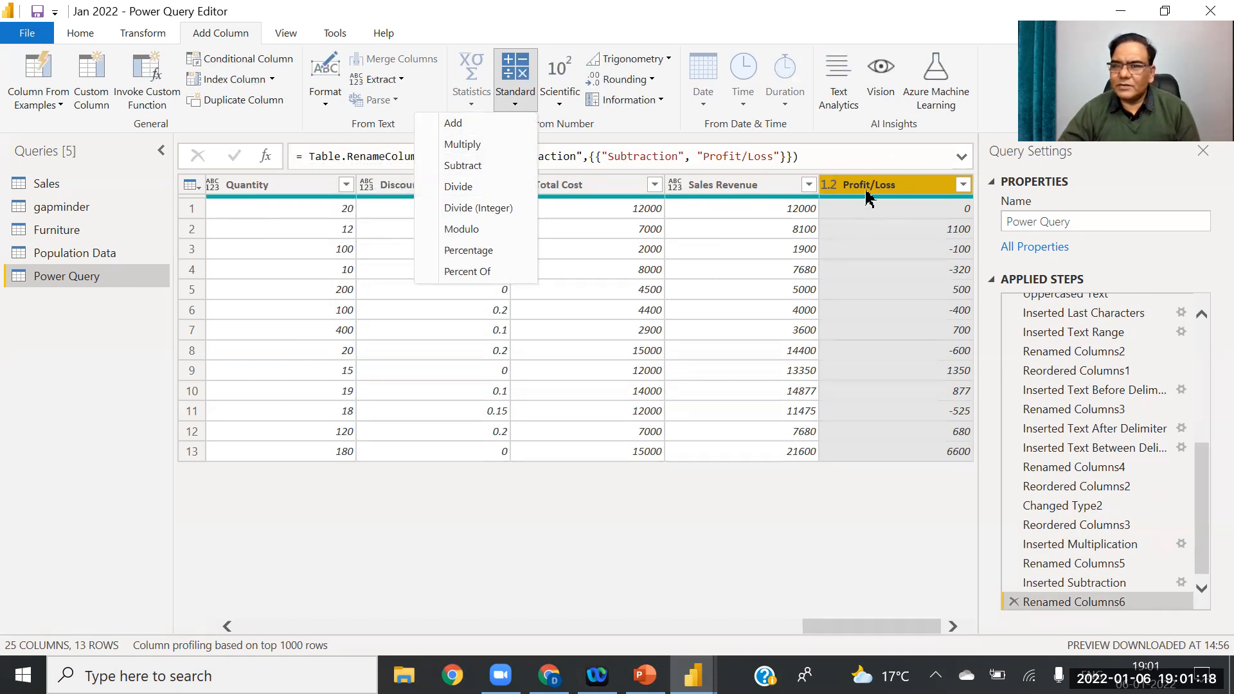
pyautogui.click(879, 156)
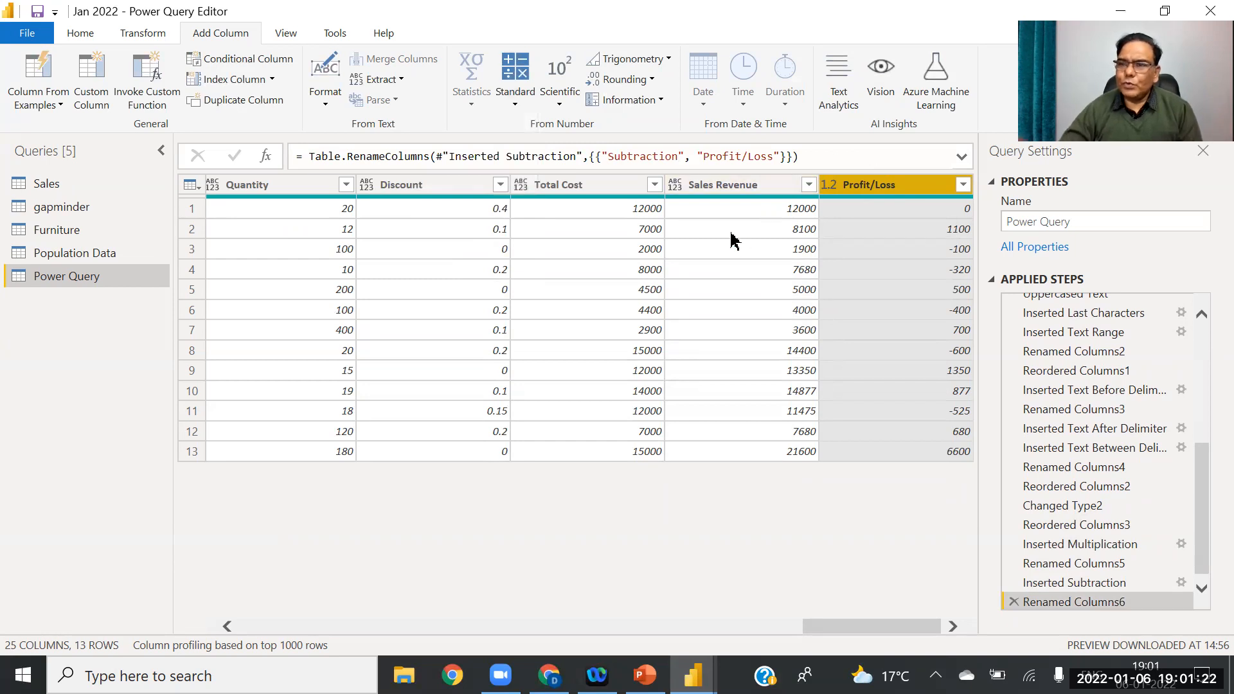
pyautogui.click(508, 119)
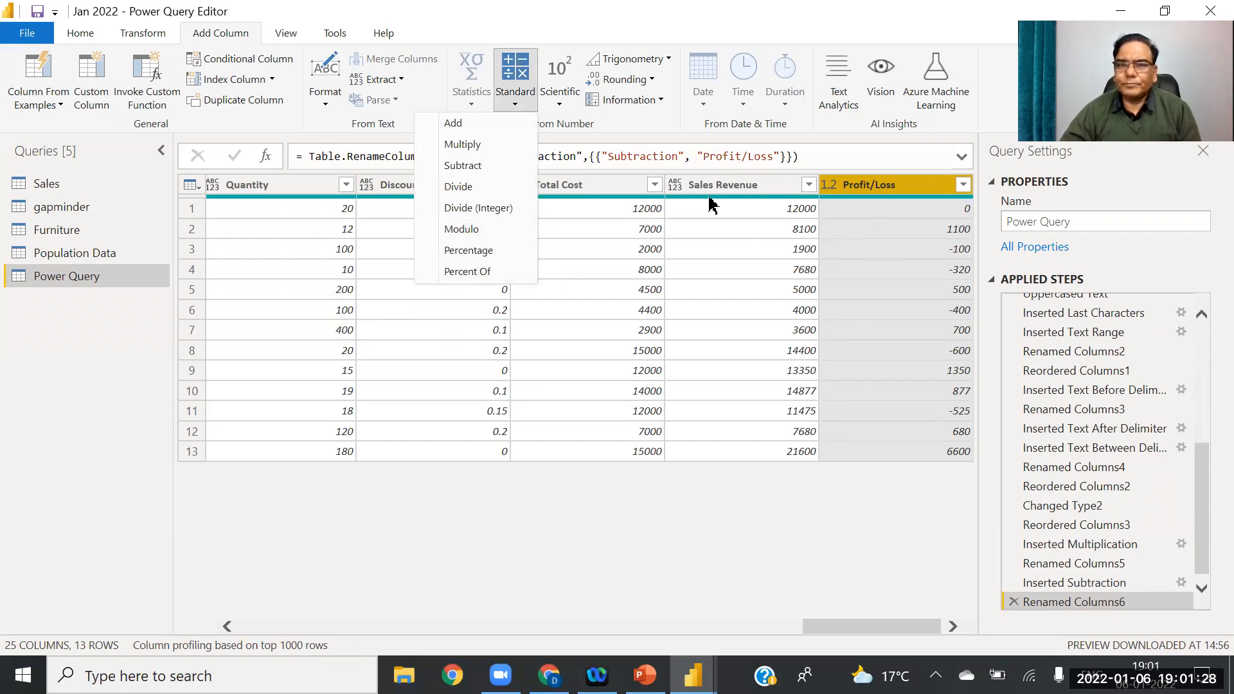
pyautogui.click(605, 185)
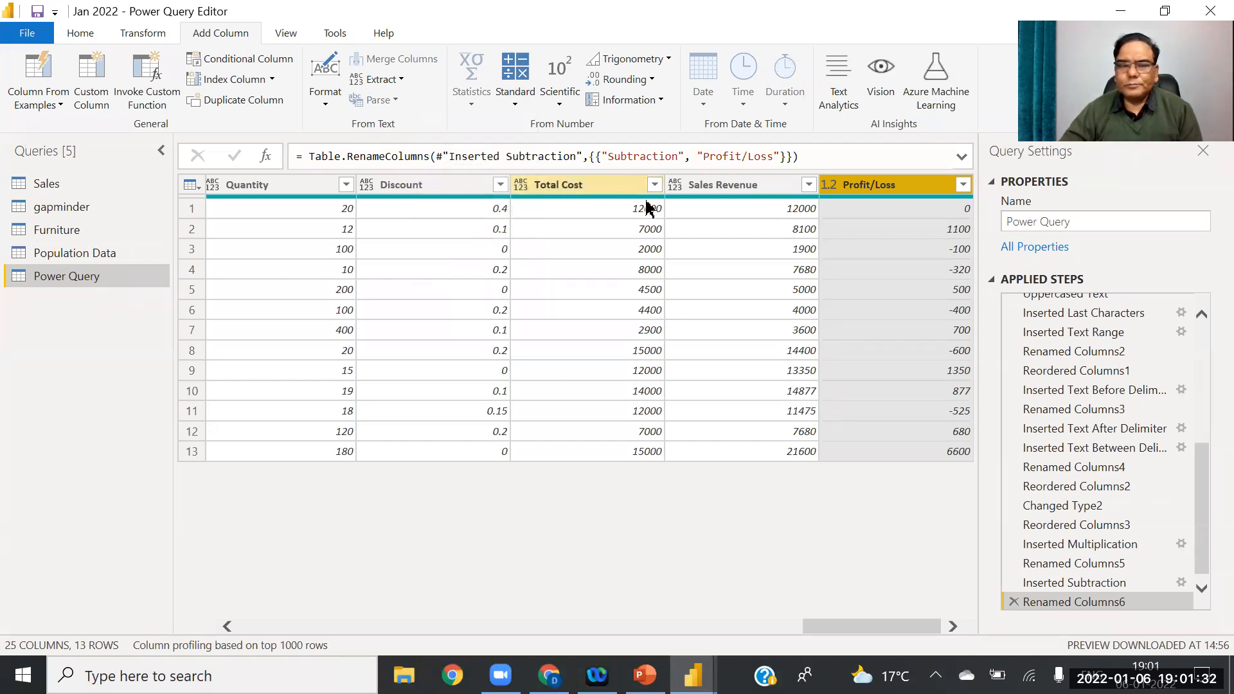
# Step: Add a column calculating 18 percent of Sales Revenue with the standard Percentage operation
pyautogui.click(739, 187)
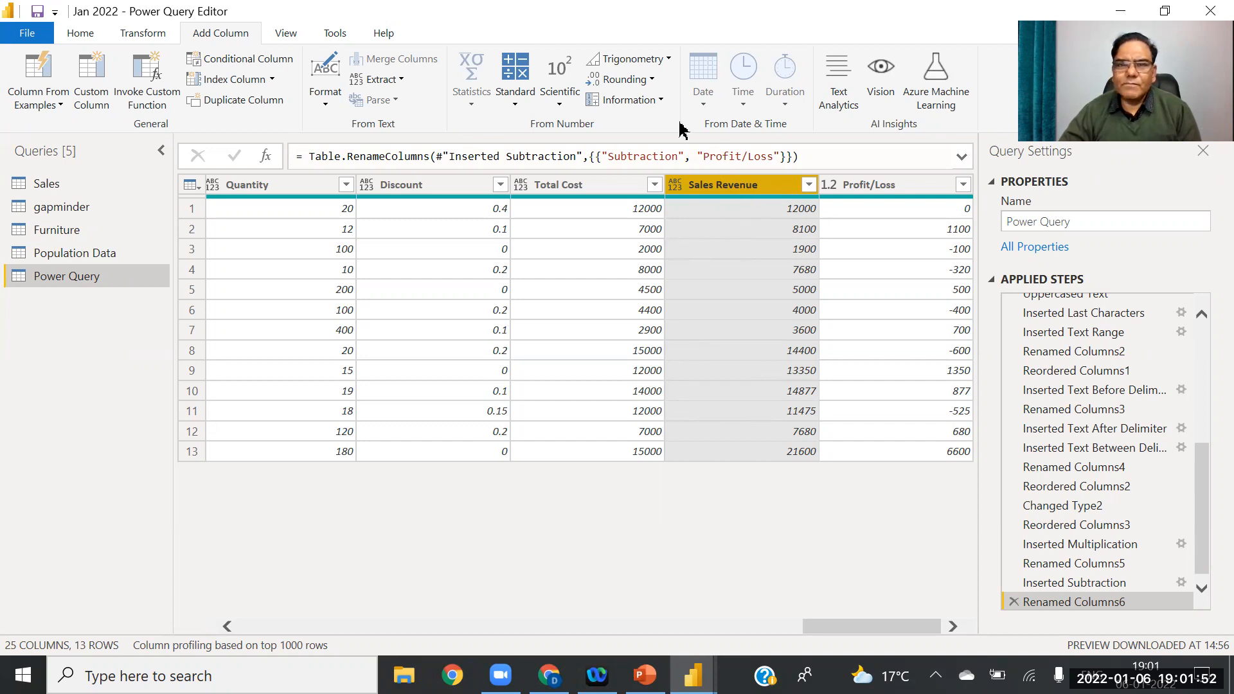
pyautogui.click(513, 105)
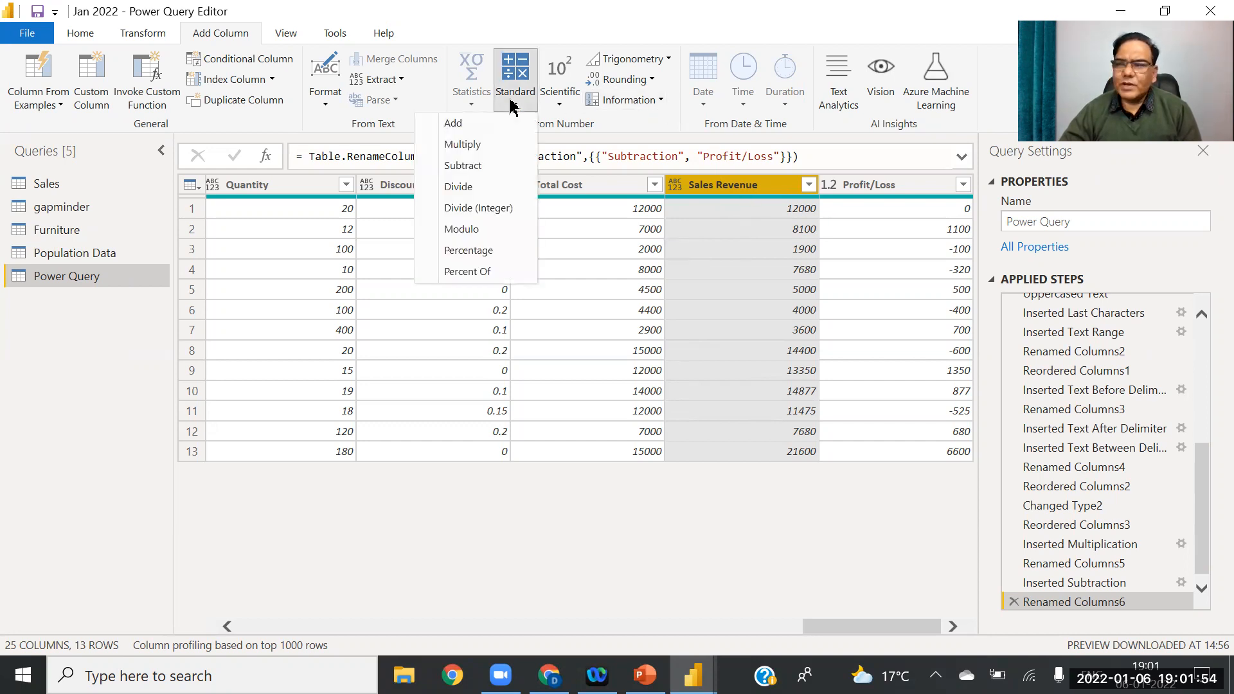
pyautogui.click(468, 253)
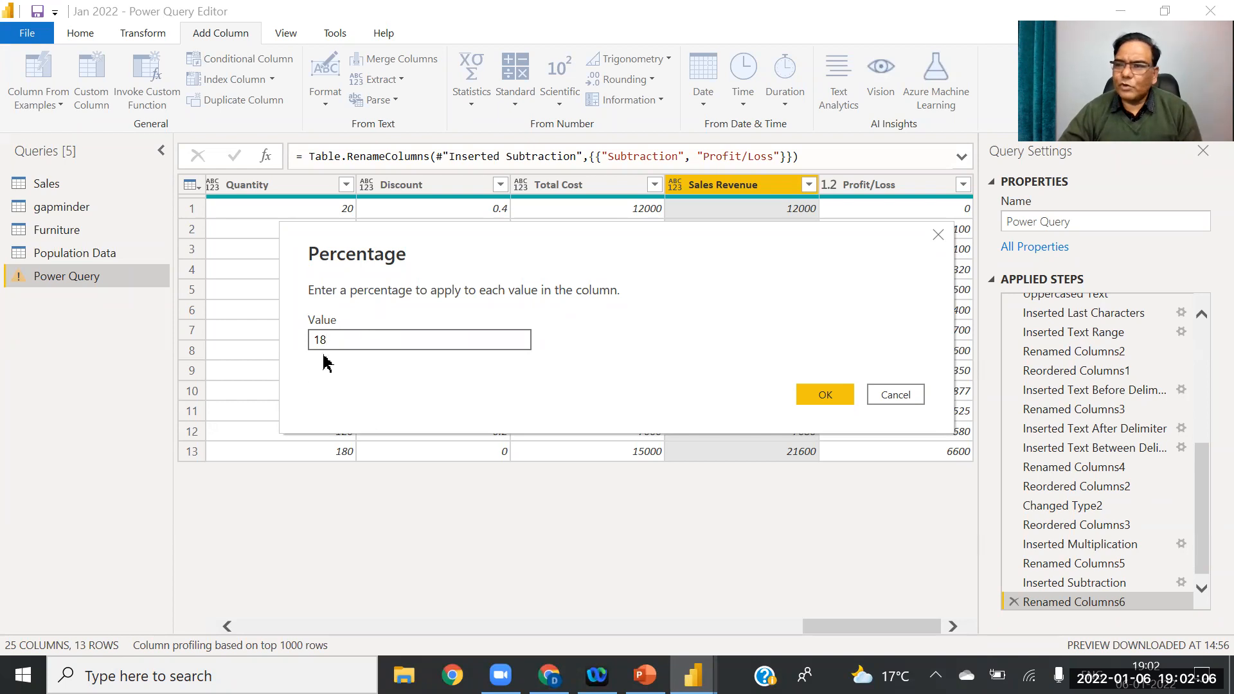
pyautogui.click(827, 396)
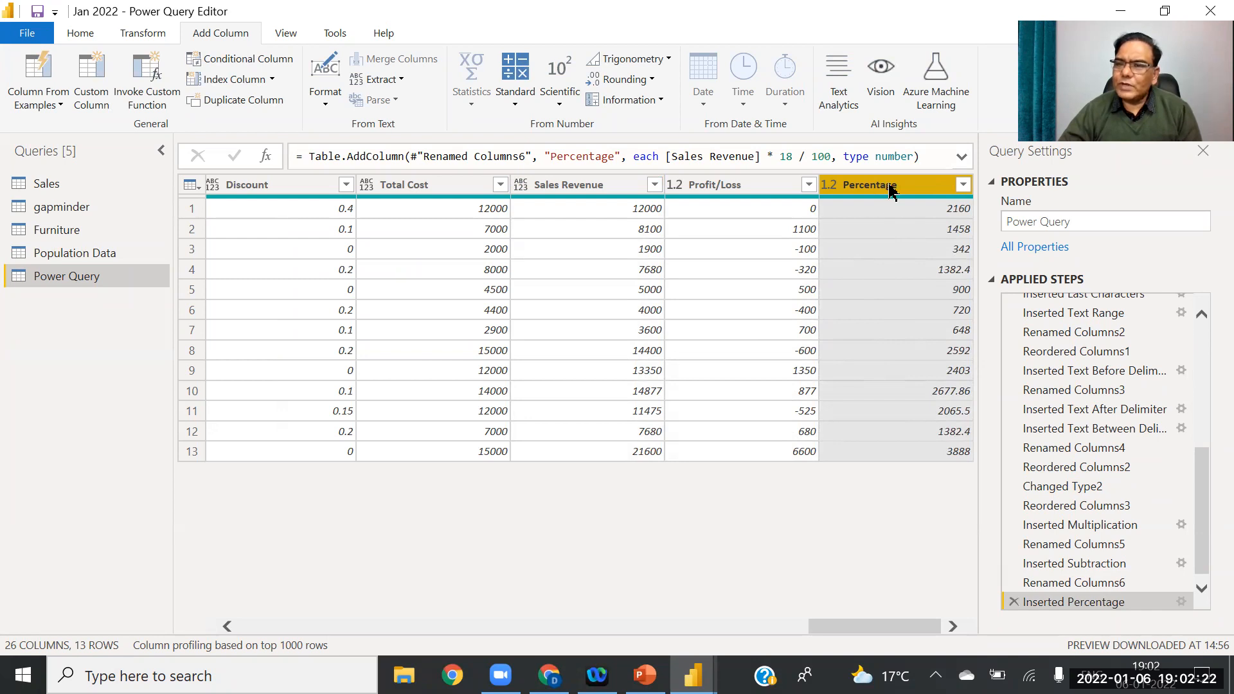
# Step: Add a column from the Percentage column using the standard Percent Of operation with a value of 18
pyautogui.click(956, 214)
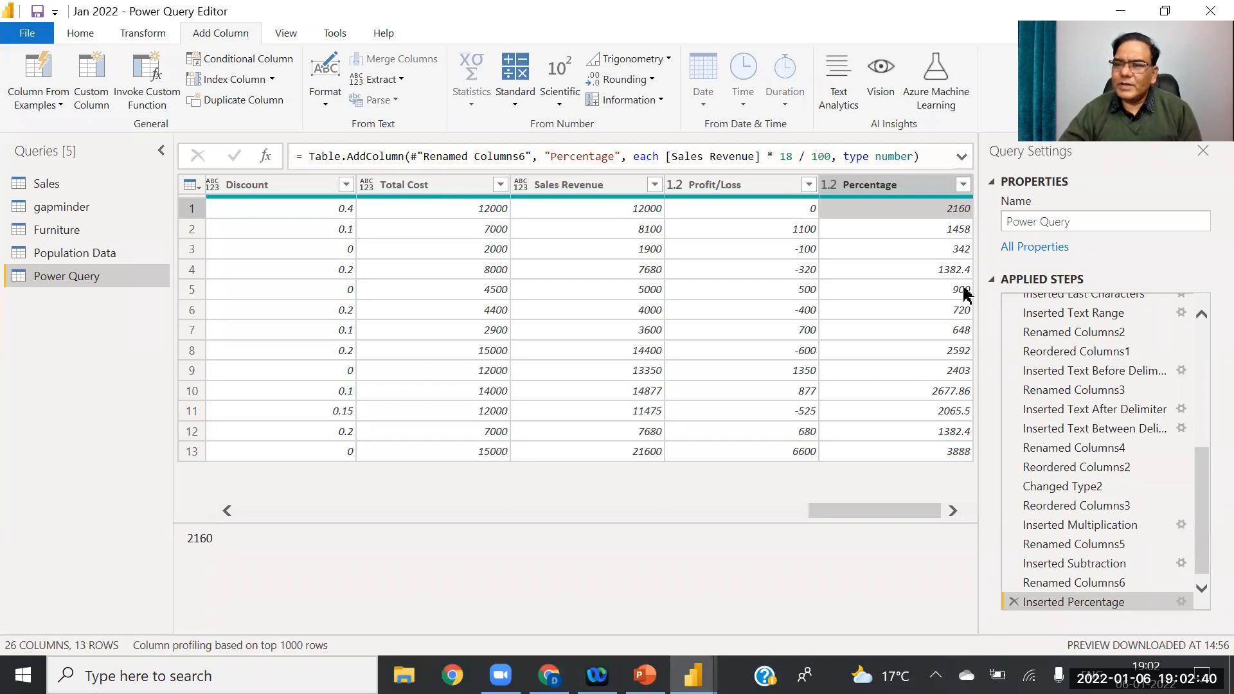
pyautogui.click(902, 187)
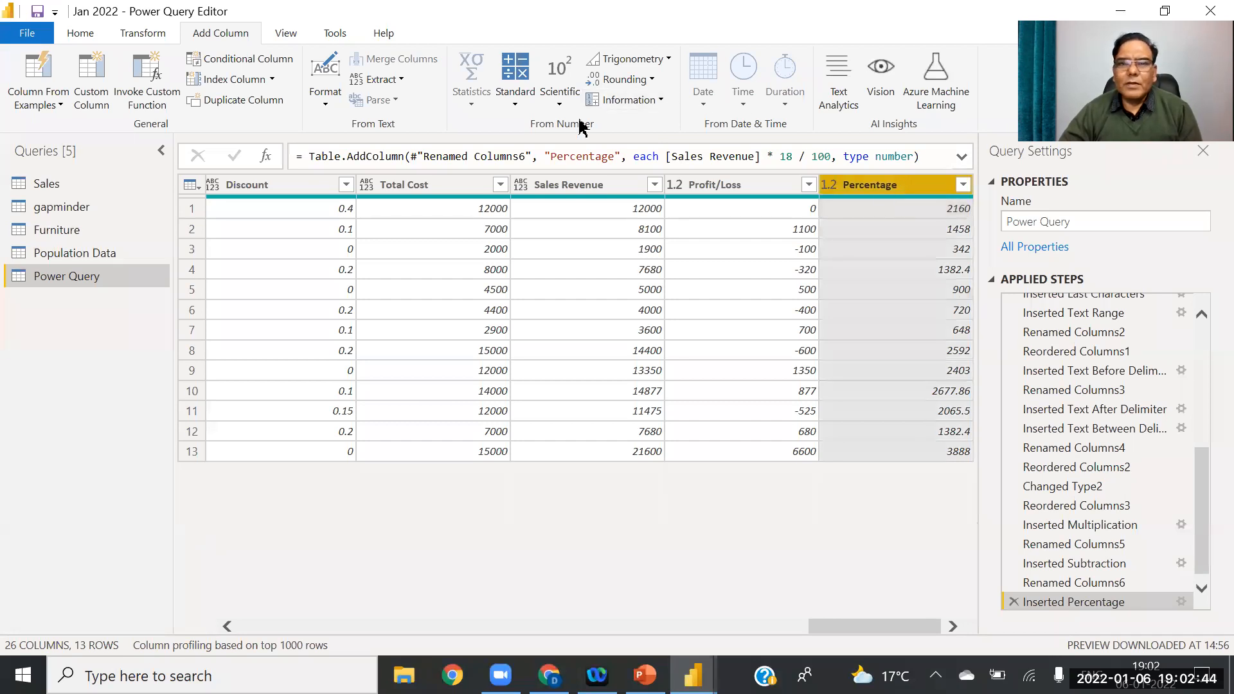
pyautogui.click(513, 105)
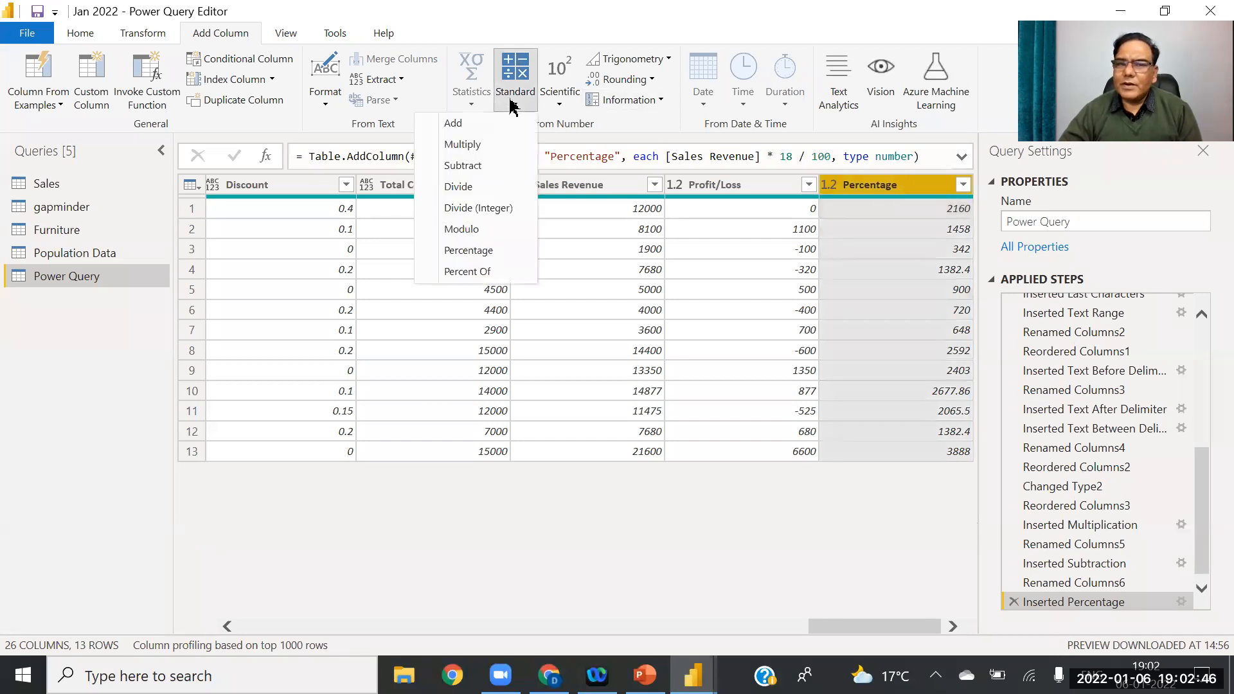
pyautogui.click(467, 272)
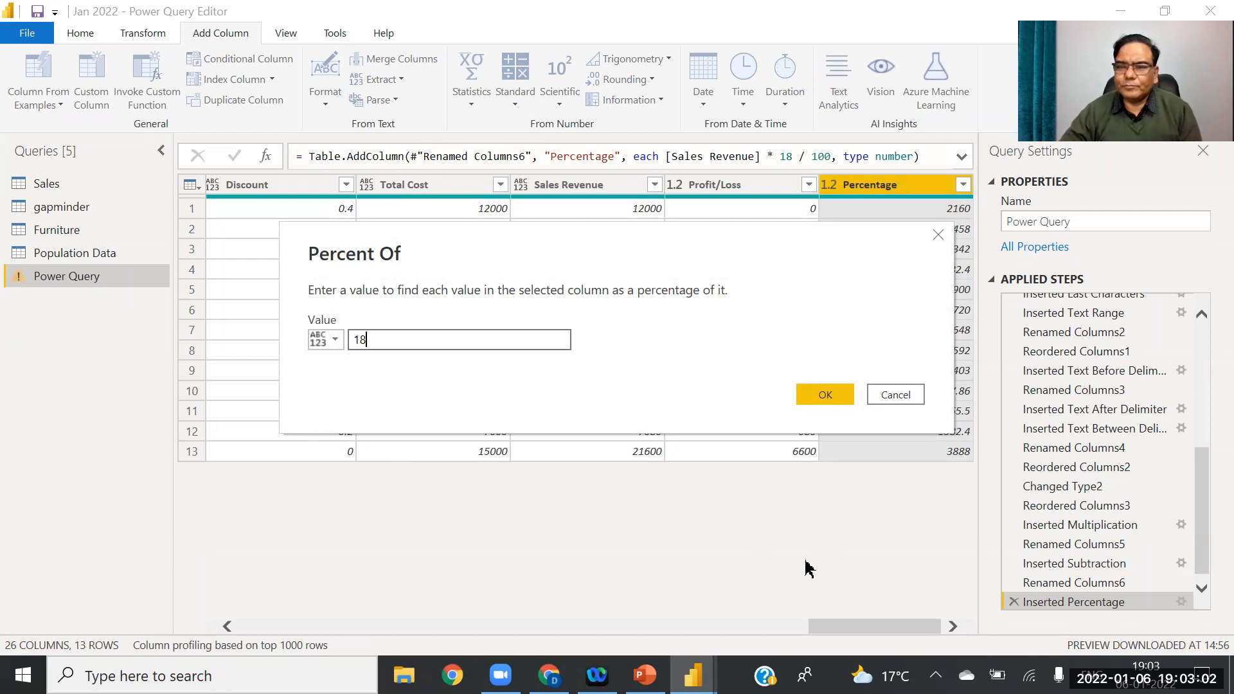
pyautogui.click(838, 401)
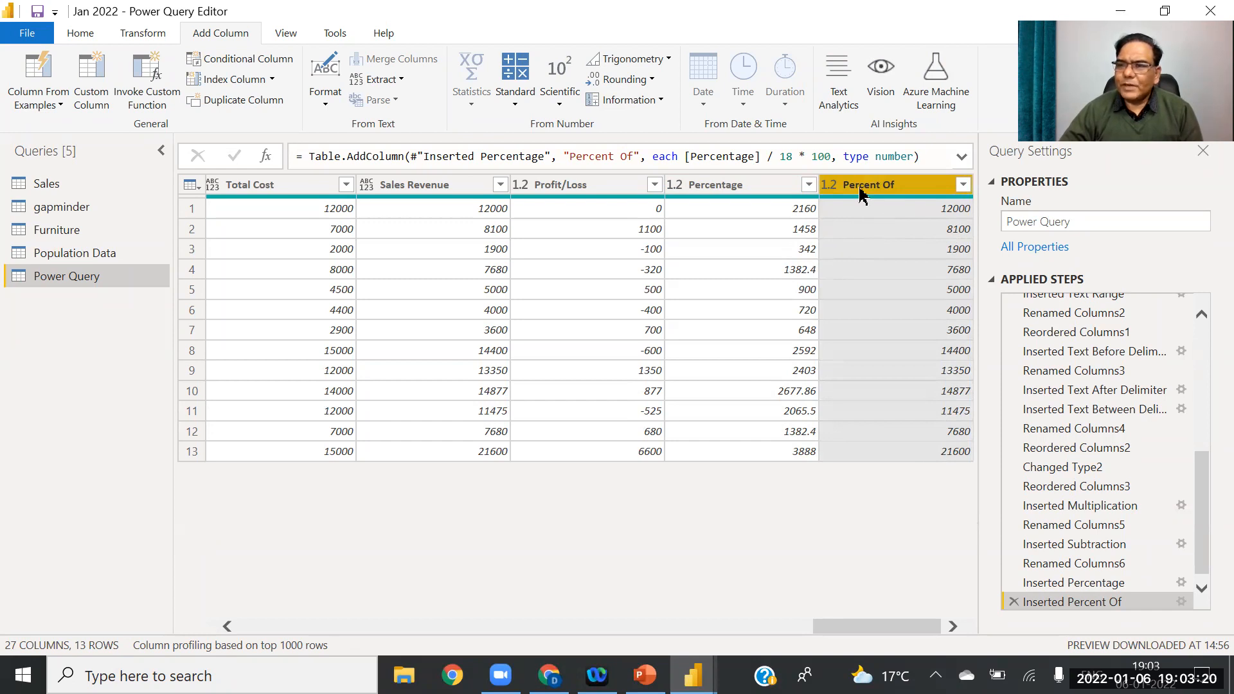
# Step: Add a Modulo column giving the remainder of each Percent Of value divided by 7
pyautogui.click(702, 184)
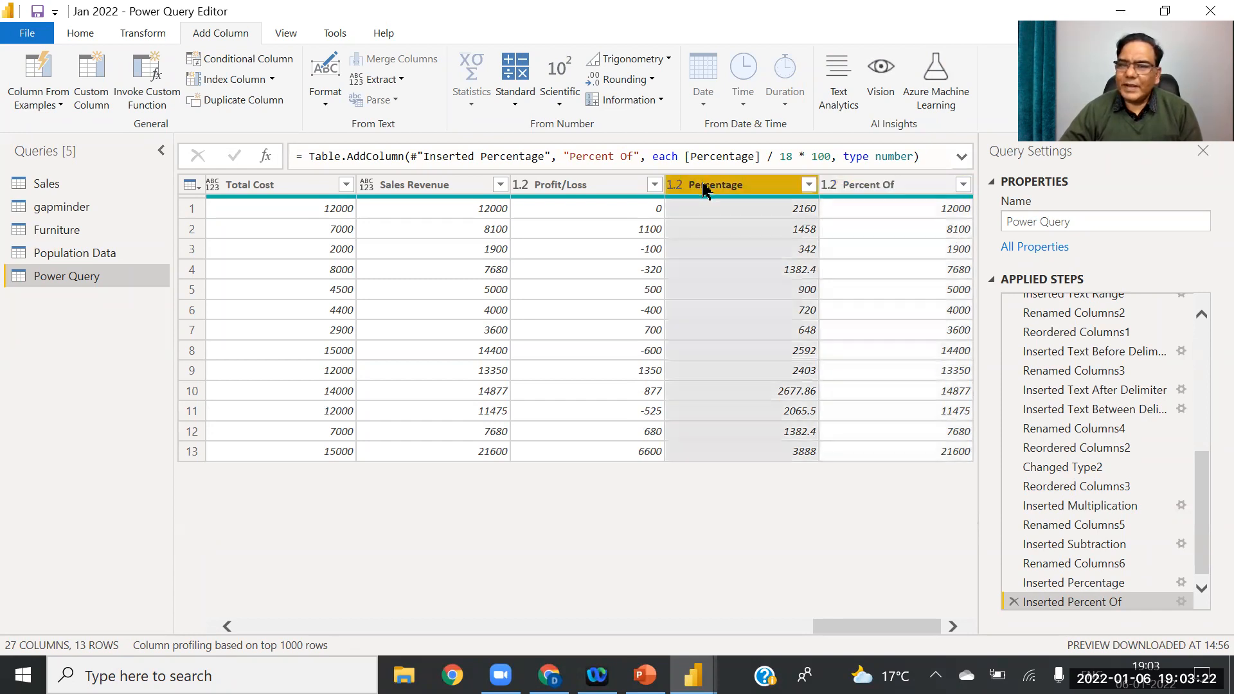
pyautogui.click(881, 193)
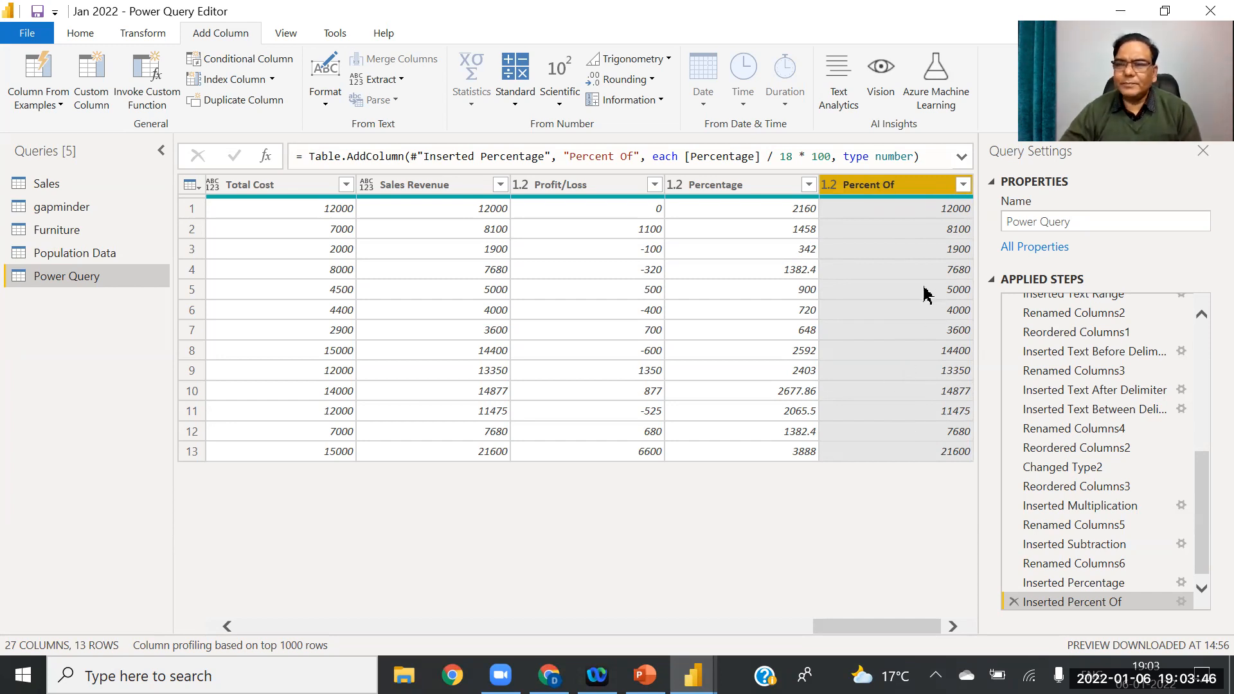
pyautogui.click(514, 104)
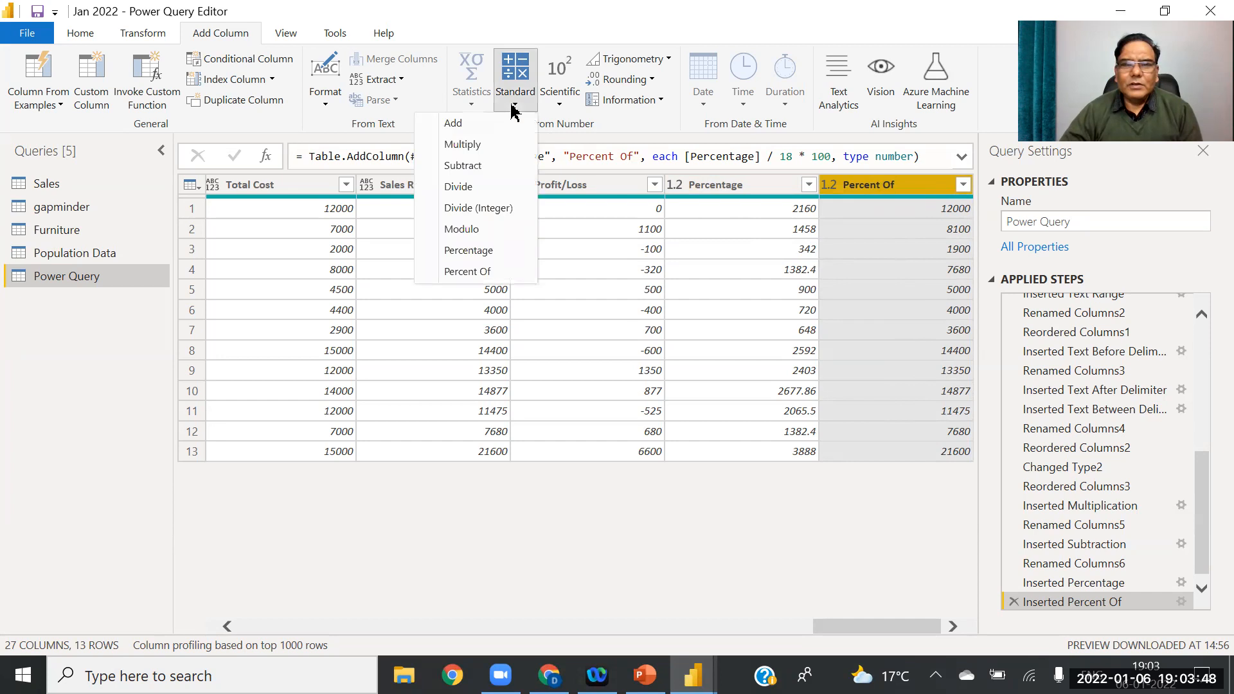
pyautogui.click(476, 232)
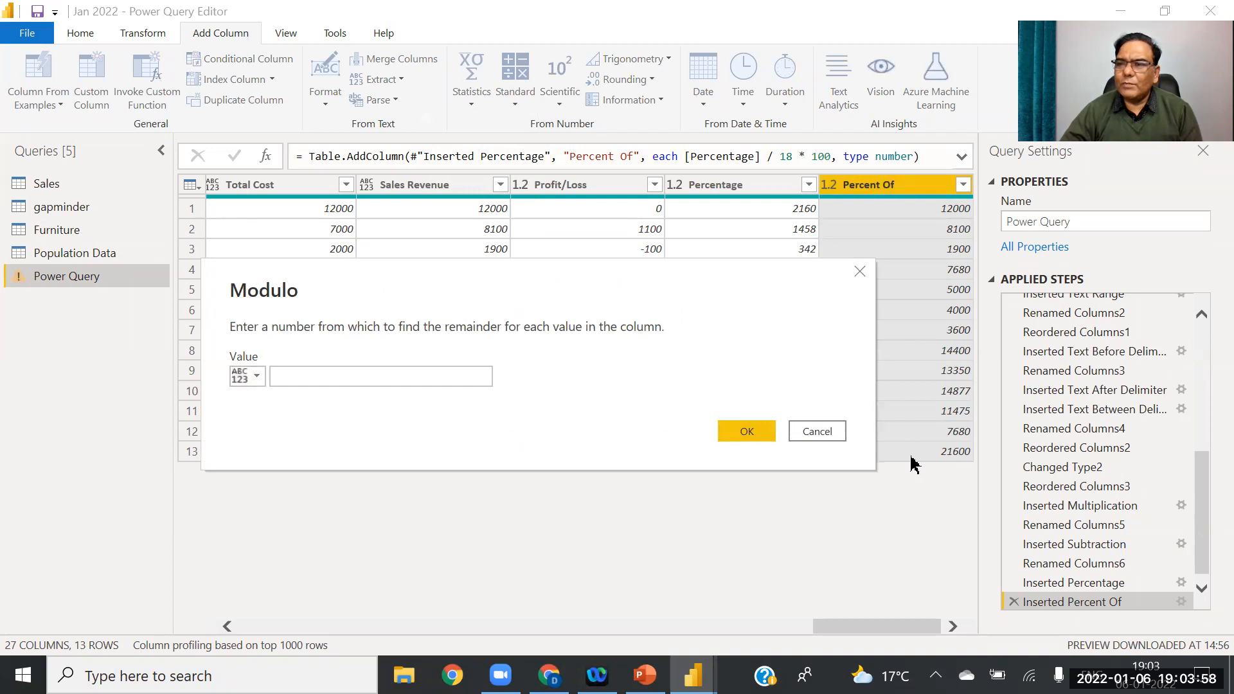
pyautogui.click(276, 377)
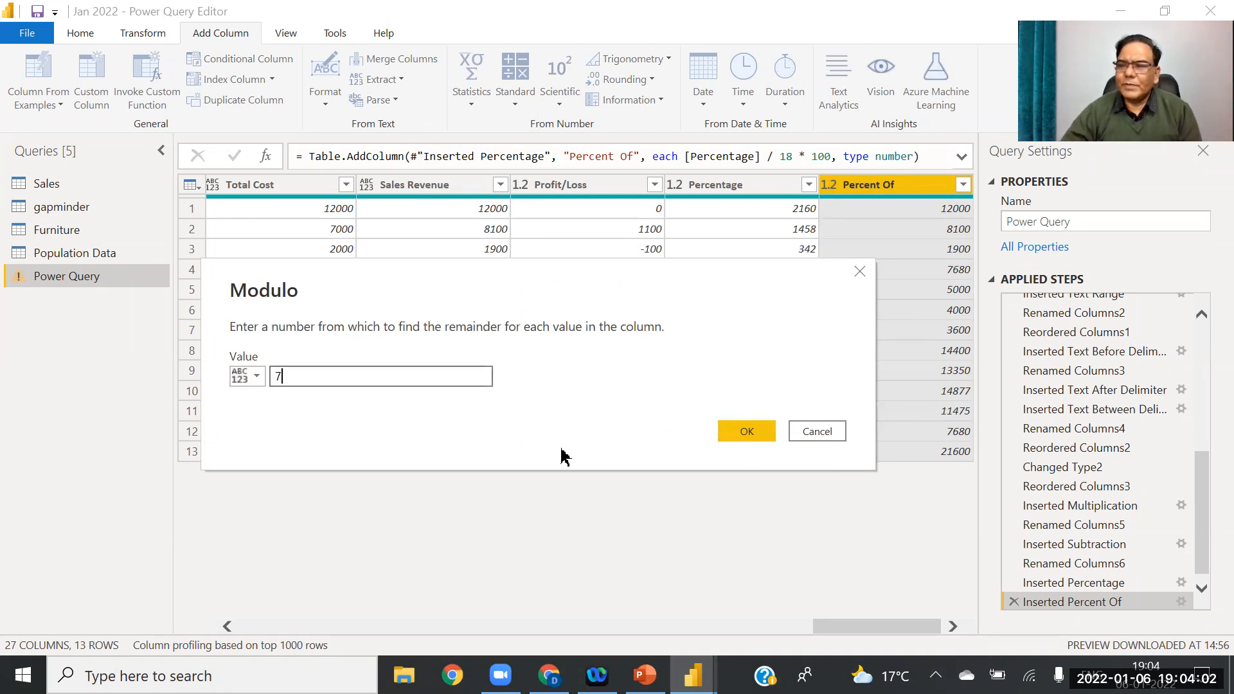
pyautogui.click(746, 432)
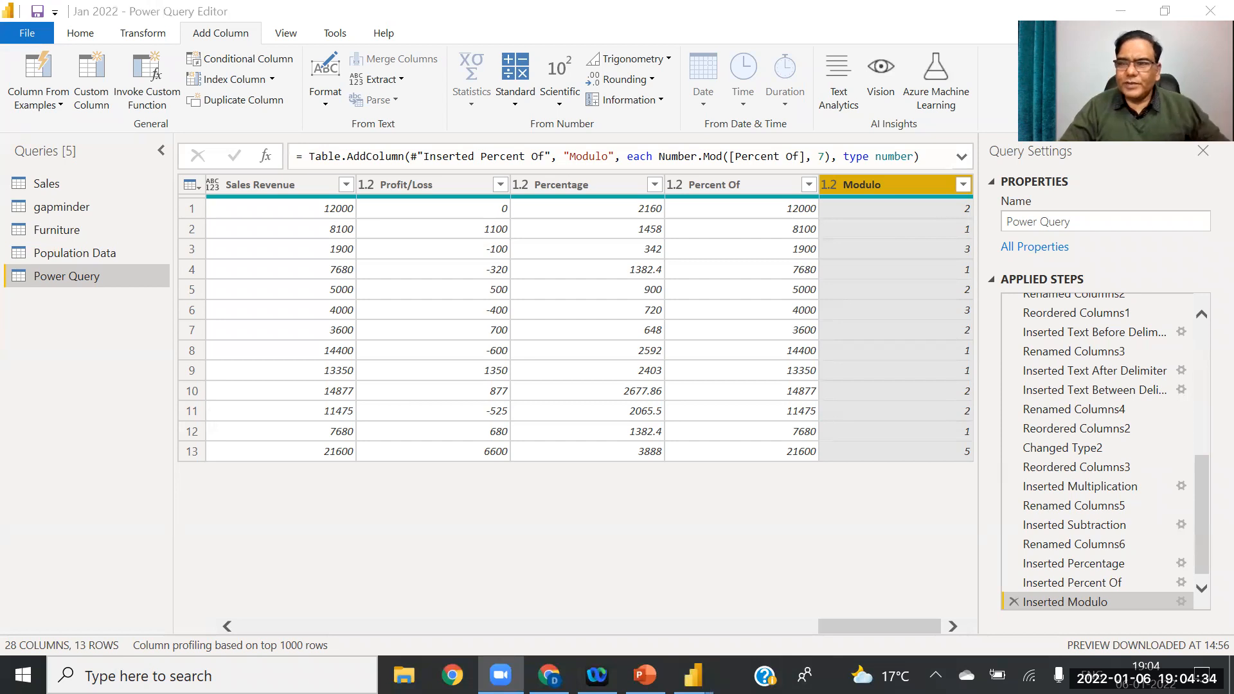
# Step: Draw a handwritten long division of 10 by 3 over the table, with quotient 3, product 9 and remainder 1
pyautogui.moveTo(413, 296)
pyautogui.mouseDown()
pyautogui.moveTo(381, 423)
pyautogui.moveTo(469, 288)
pyautogui.moveTo(619, 264)
pyautogui.mouseUp()
pyautogui.moveTo(490, 310)
pyautogui.mouseDown()
pyautogui.moveTo(482, 373)
pyautogui.moveTo(508, 360)
pyautogui.moveTo(514, 321)
pyautogui.mouseUp()
pyautogui.moveTo(336, 340)
pyautogui.mouseDown()
pyautogui.moveTo(369, 384)
pyautogui.moveTo(341, 390)
pyautogui.mouseUp()
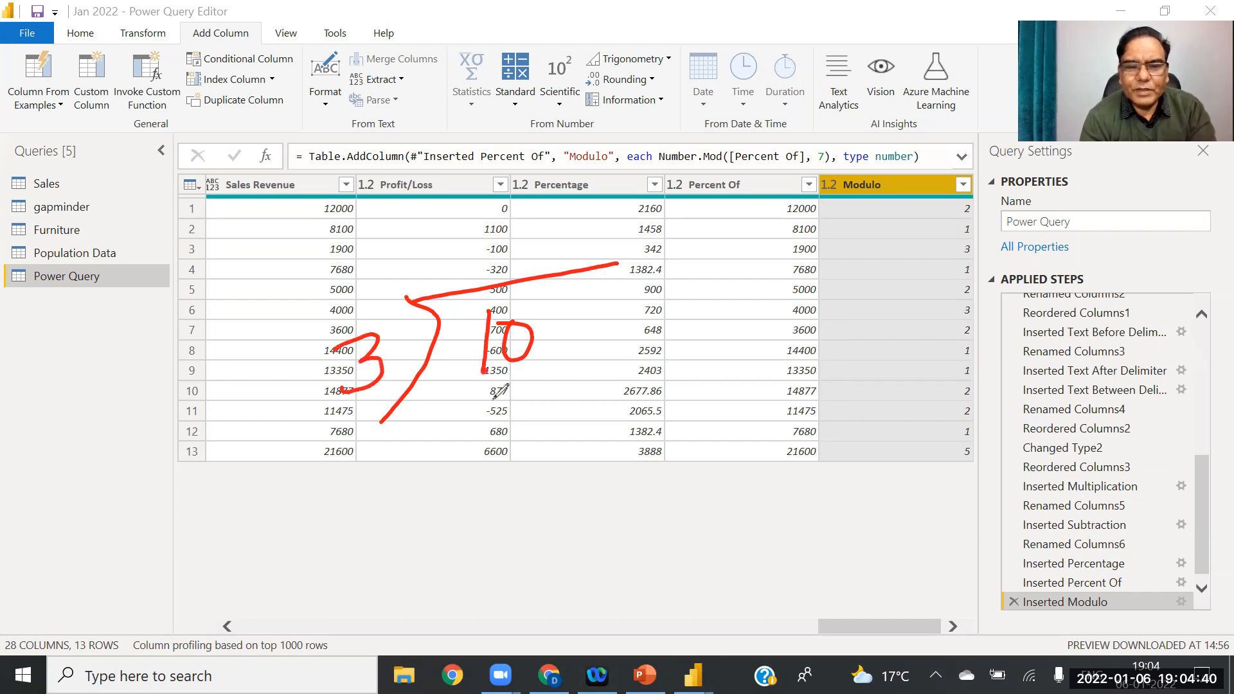
pyautogui.moveTo(513, 389)
pyautogui.mouseDown()
pyautogui.moveTo(544, 402)
pyautogui.moveTo(508, 442)
pyautogui.moveTo(590, 431)
pyautogui.mouseUp()
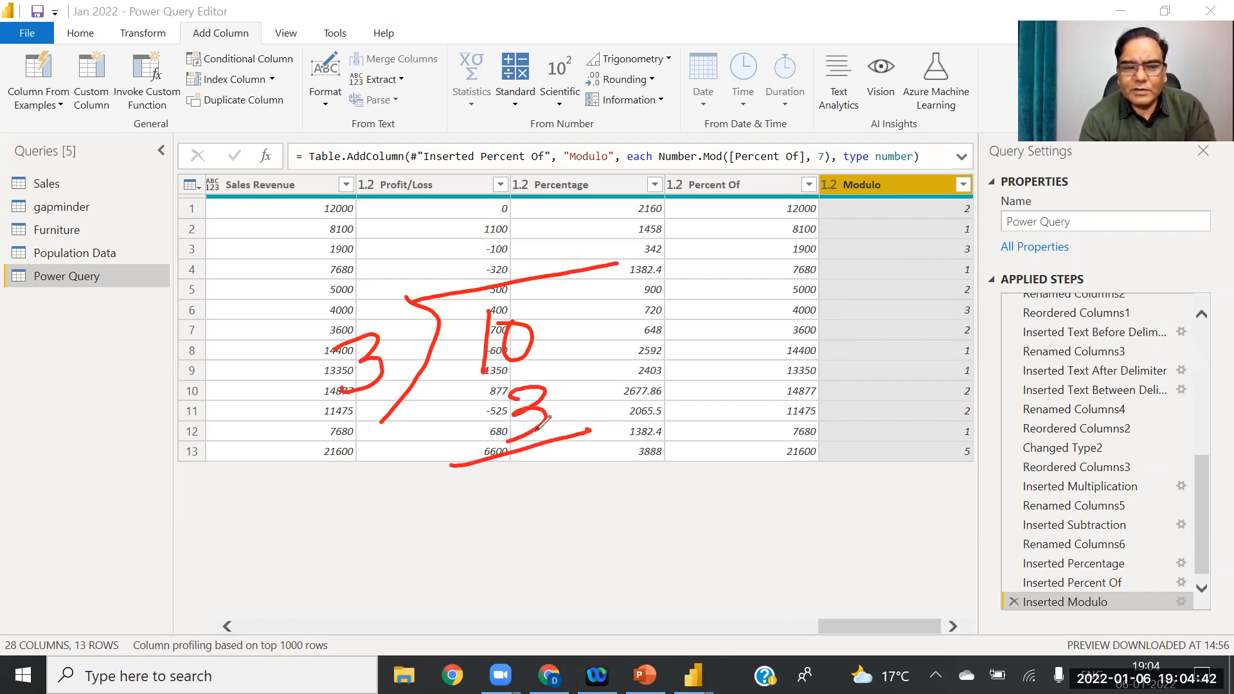
pyautogui.moveTo(449, 238)
pyautogui.mouseDown()
pyautogui.moveTo(476, 233)
pyautogui.moveTo(481, 278)
pyautogui.mouseUp()
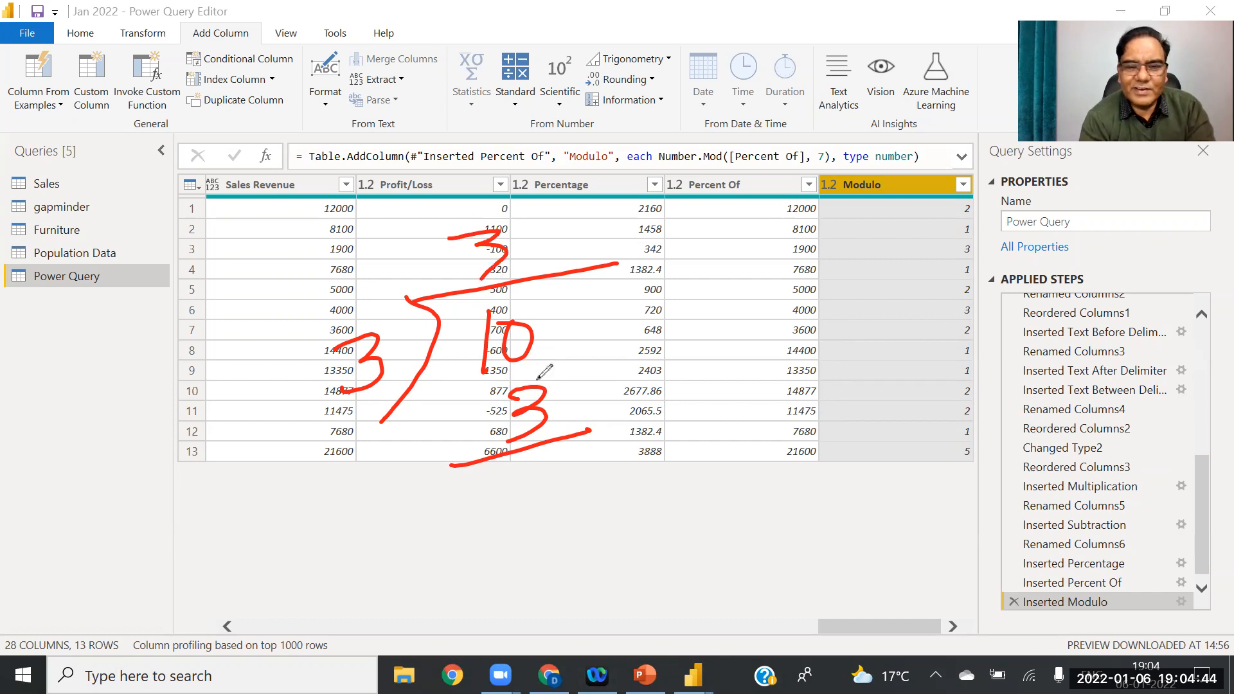
pyautogui.moveTo(543, 389)
pyautogui.mouseDown()
pyautogui.moveTo(533, 443)
pyautogui.moveTo(547, 549)
pyautogui.mouseUp()
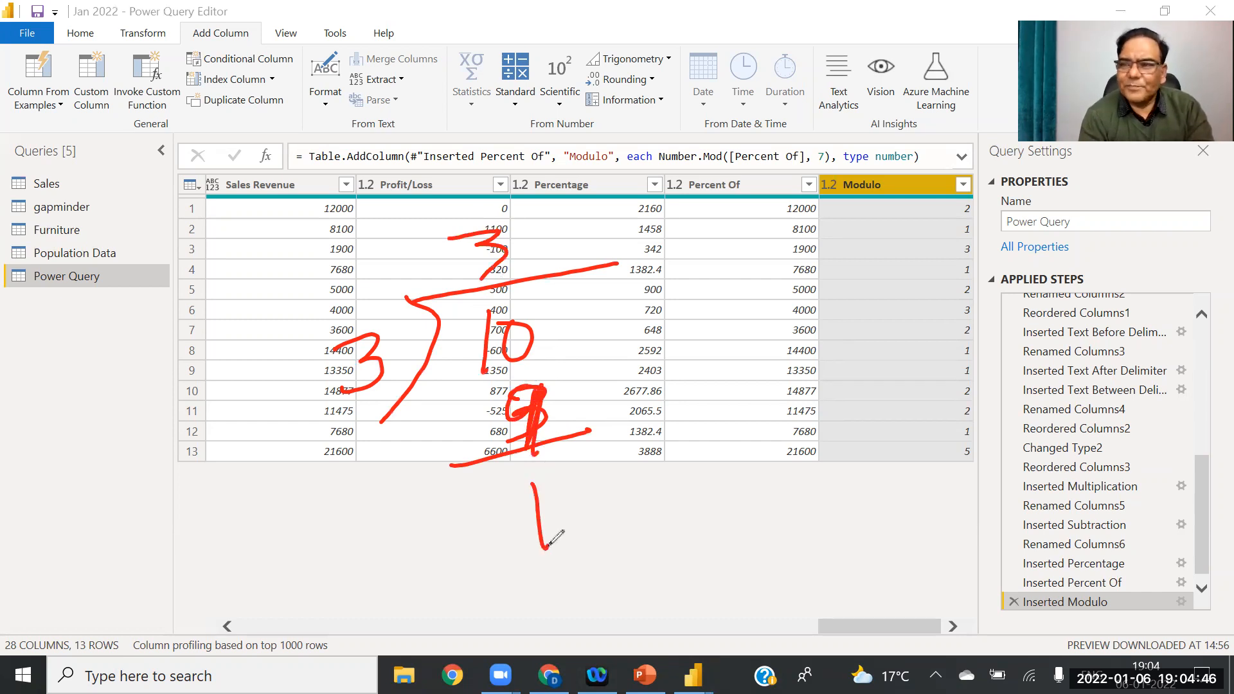
# Step: Circle the handwritten remainder 1, label it Modulo with an arrow, and clear the drawing from the screen
pyautogui.moveTo(581, 481)
pyautogui.mouseDown()
pyautogui.moveTo(479, 530)
pyautogui.moveTo(582, 479)
pyautogui.mouseUp()
pyautogui.moveTo(608, 519); pyautogui.dragTo(693, 529)
pyautogui.moveTo(743, 498)
pyautogui.mouseDown()
pyautogui.moveTo(743, 541)
pyautogui.moveTo(818, 508)
pyautogui.moveTo(855, 527)
pyautogui.mouseUp()
pyautogui.moveTo(861, 483); pyautogui.dragTo(882, 496)
pyautogui.moveTo(898, 454); pyautogui.dragTo(892, 514)
pyautogui.moveTo(916, 479)
pyautogui.mouseDown()
pyautogui.moveTo(900, 508)
pyautogui.moveTo(895, 481)
pyautogui.mouseUp()
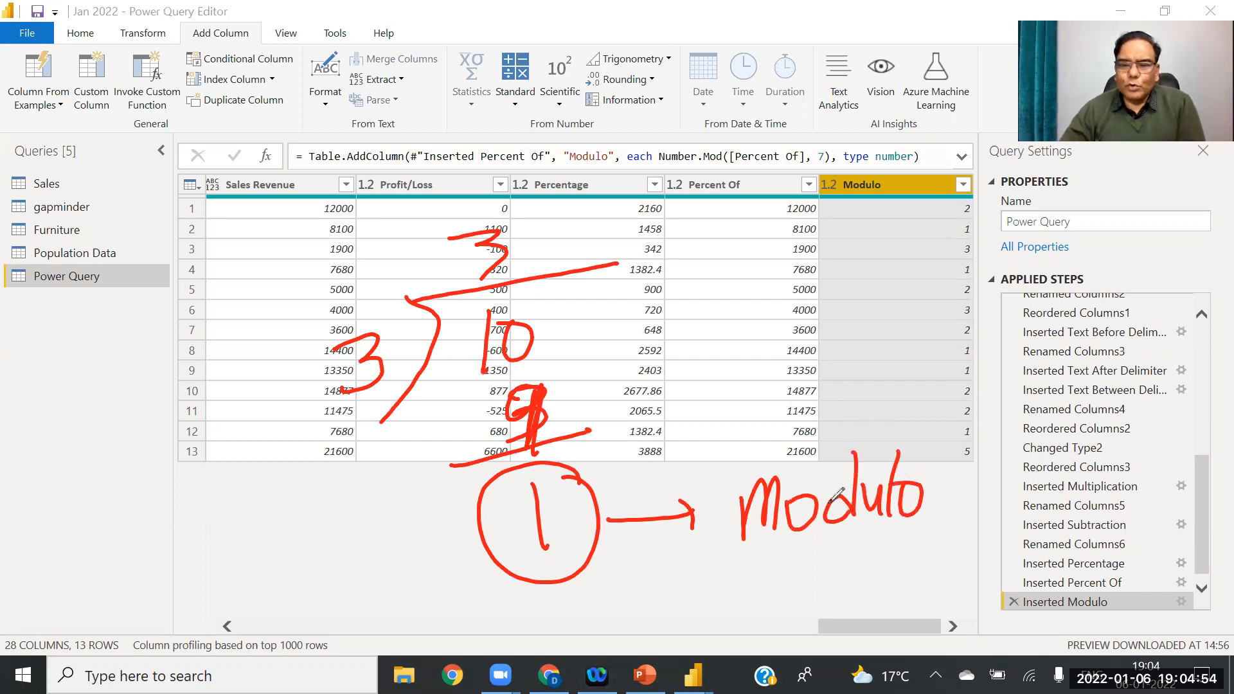
pyautogui.press('e')
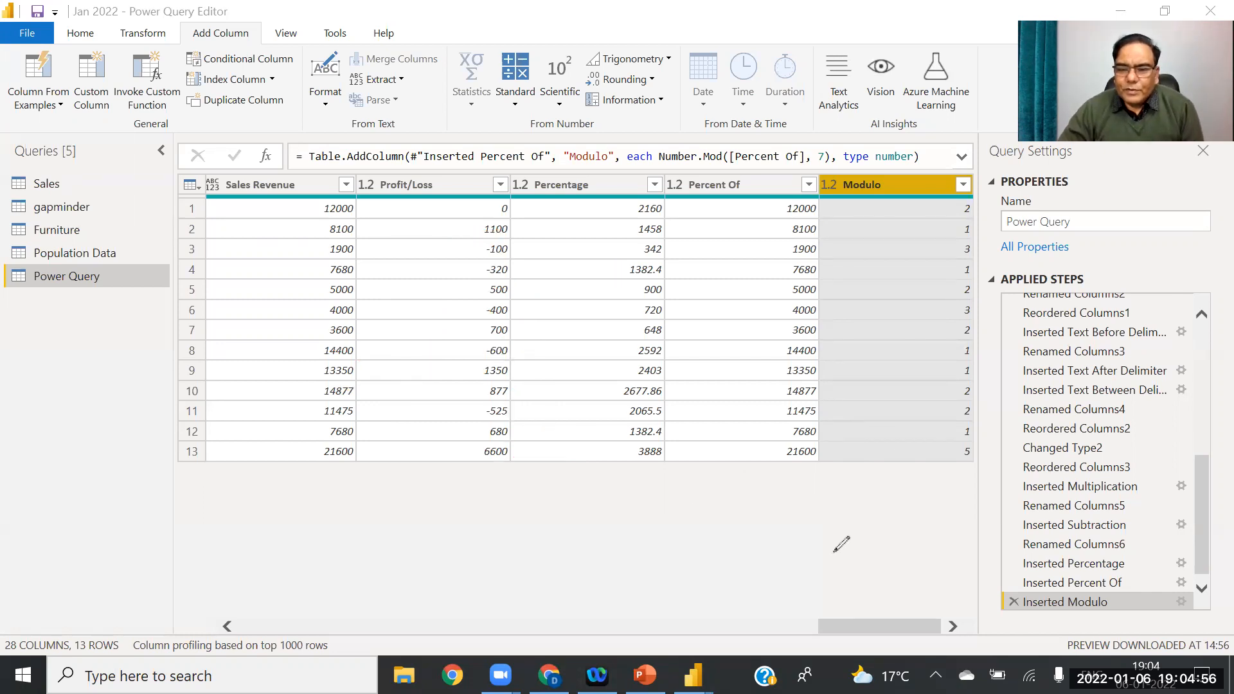
pyautogui.press('Escape')
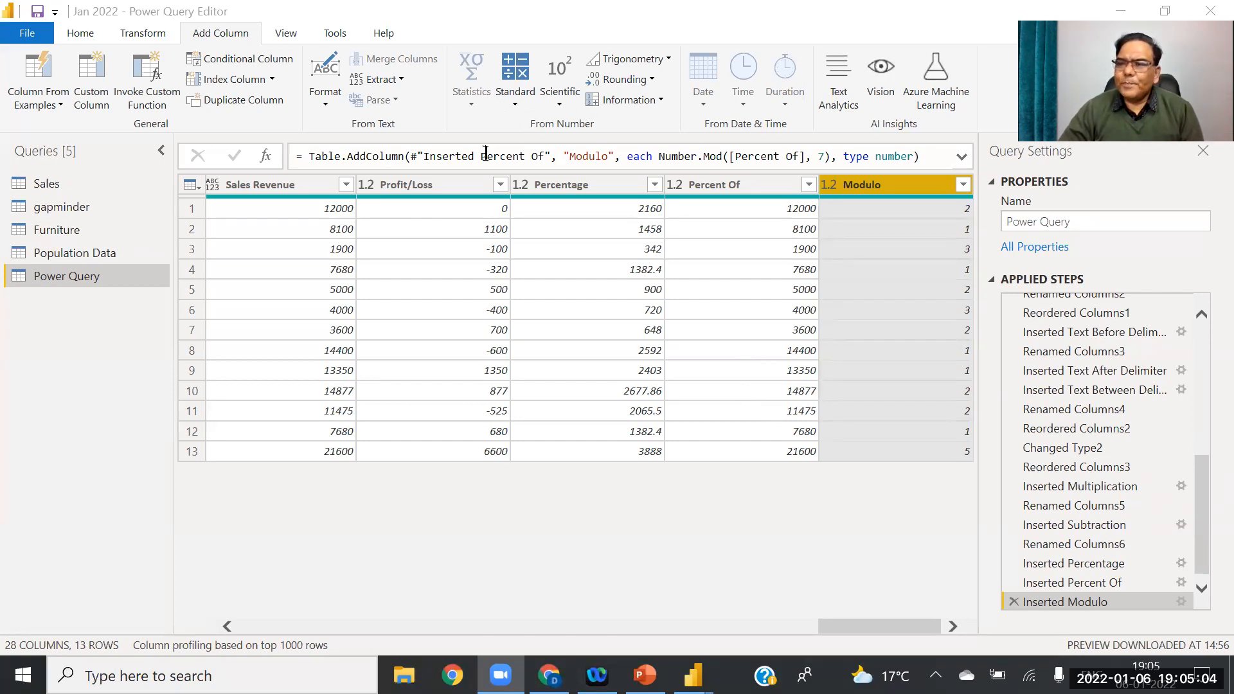
pyautogui.click(517, 102)
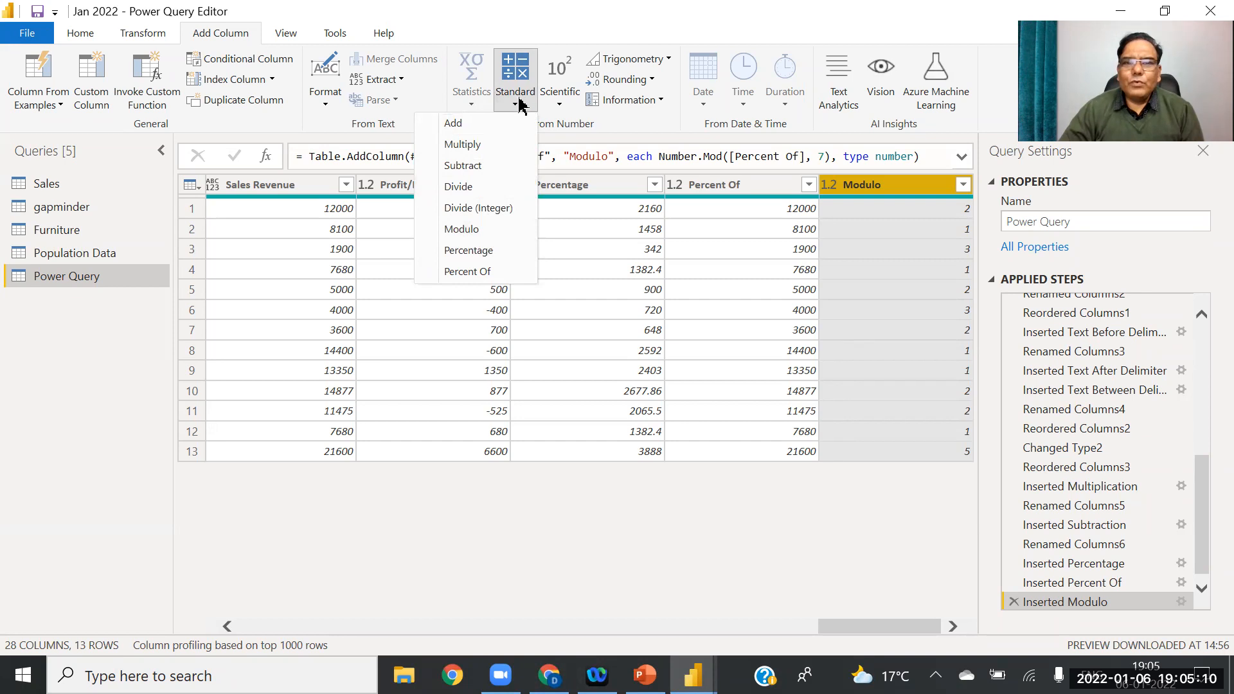
pyautogui.click(472, 103)
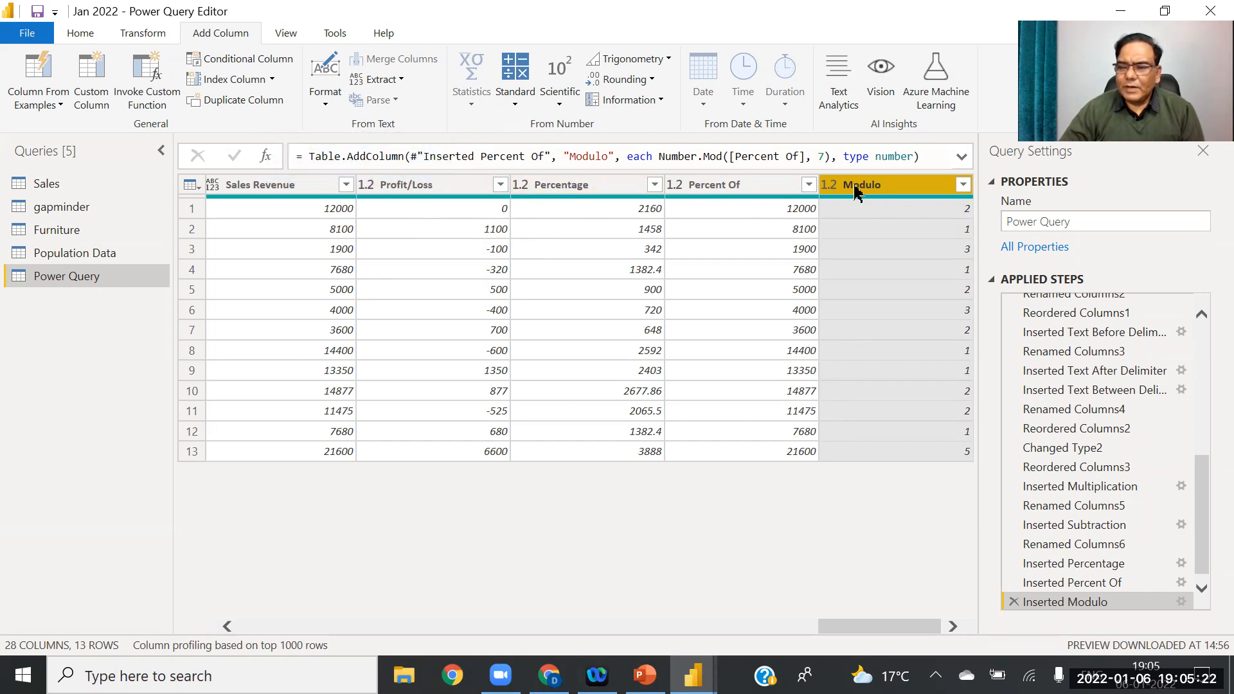
# Step: Delete the Inserted Modulo, Inserted Percent Of and Inserted Percentage applied steps from the Power Query table
pyautogui.click(1014, 602)
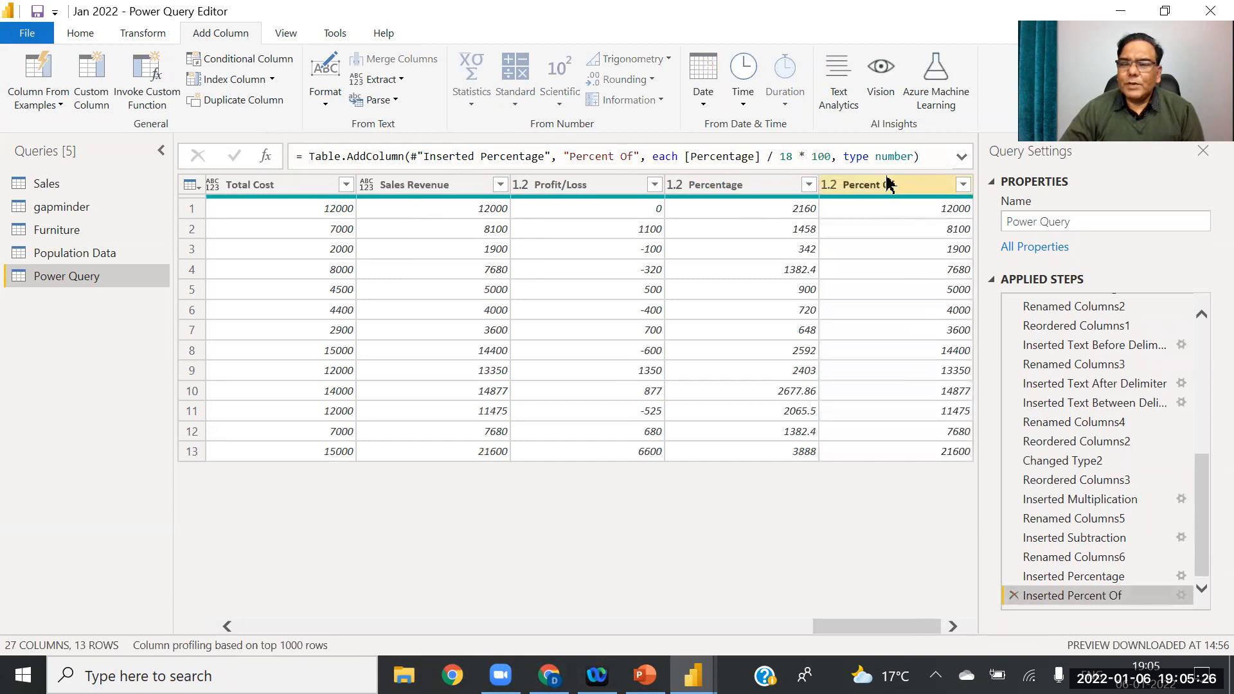
pyautogui.click(1014, 595)
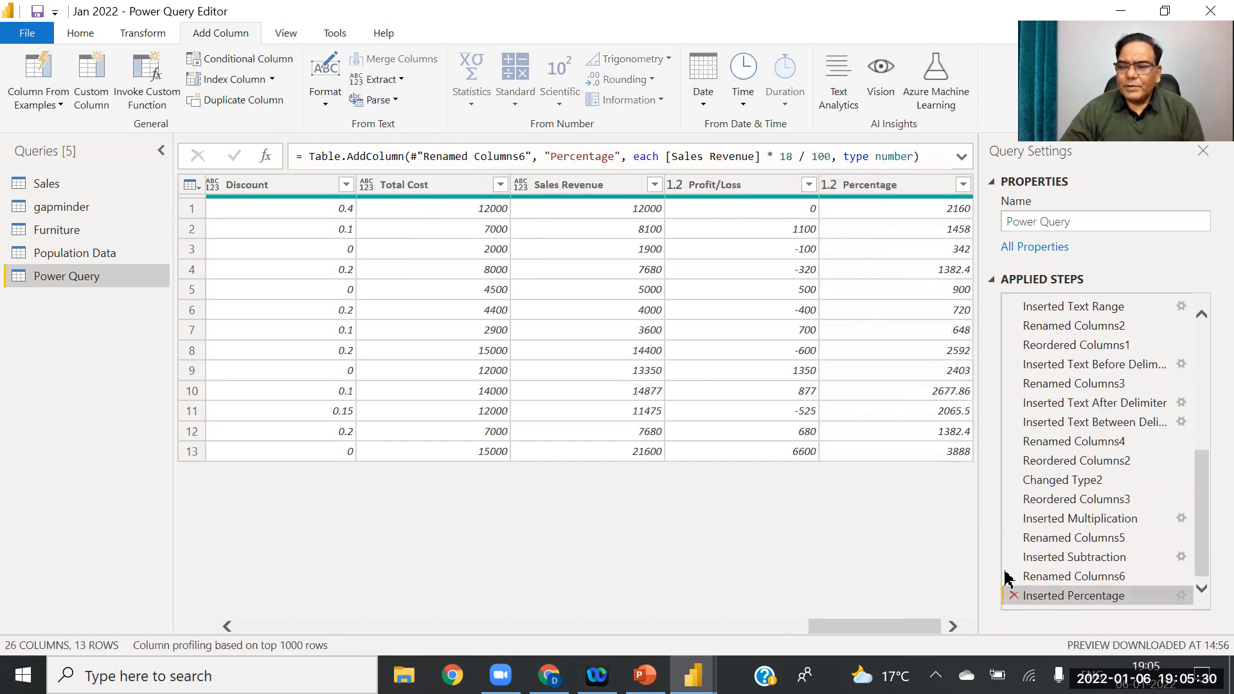
pyautogui.click(1014, 595)
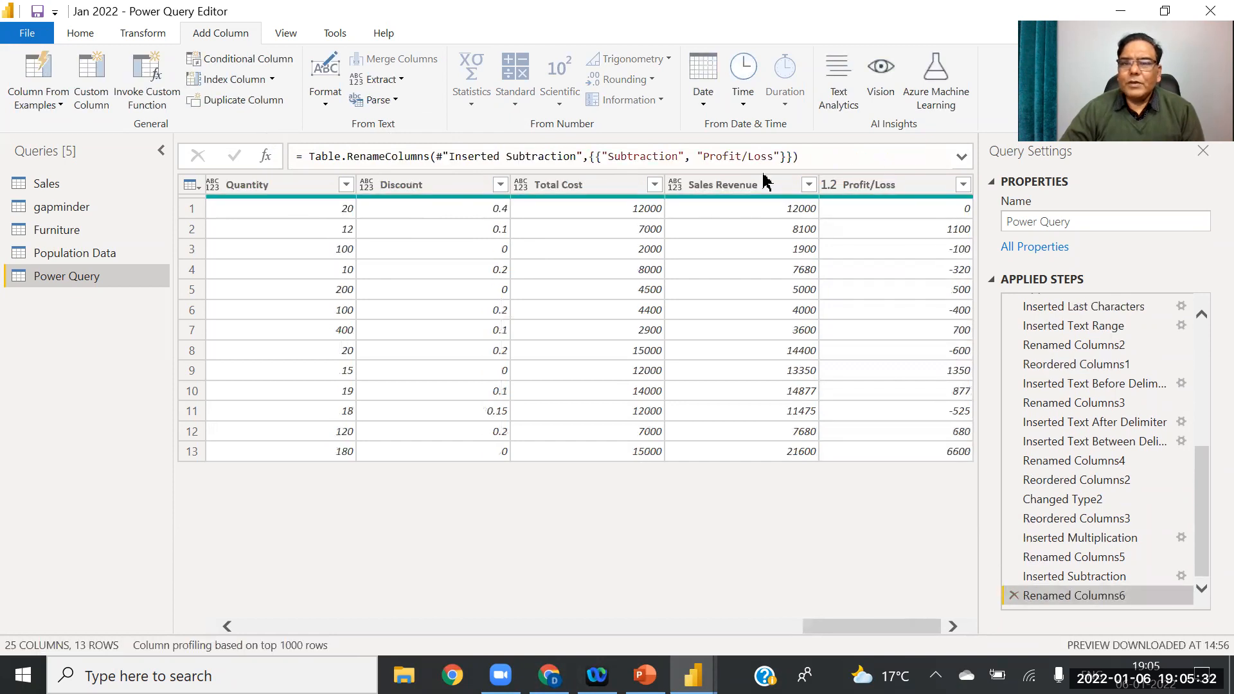
pyautogui.click(725, 186)
pyautogui.click(885, 193)
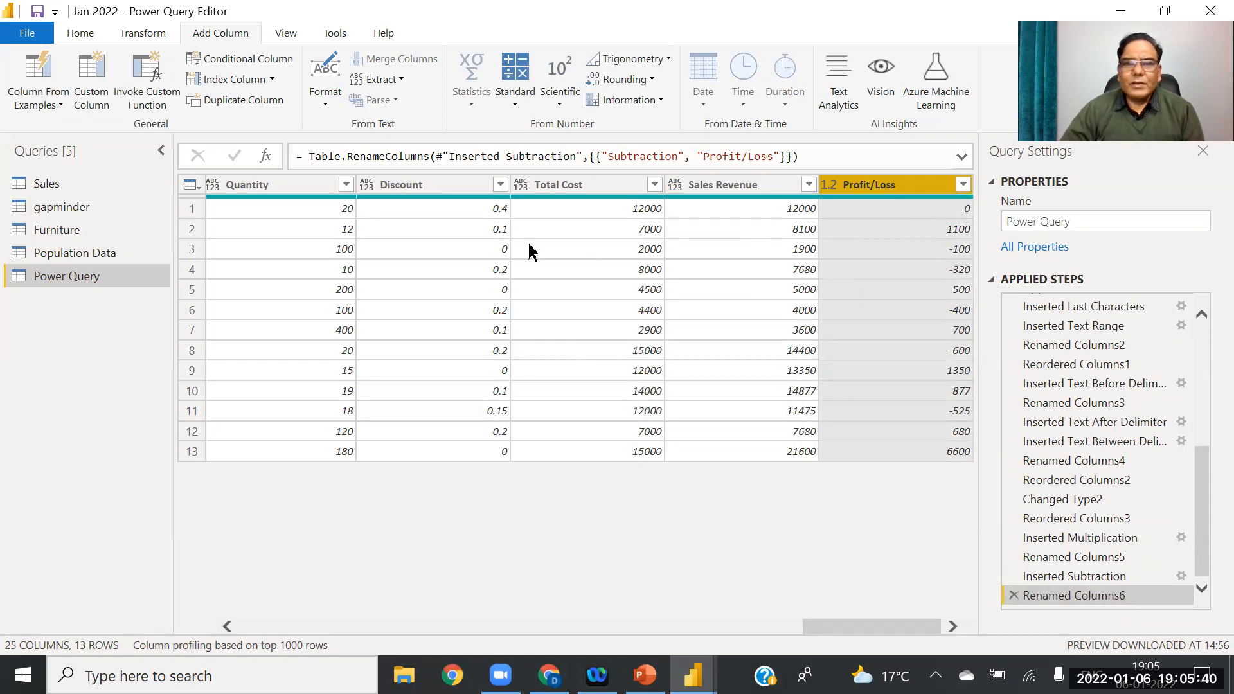
# Step: Close and apply the query changes, and check the Fields list in Power BI Desktop for the Sales Revenue and Profit/Loss fields
pyautogui.click(26, 33)
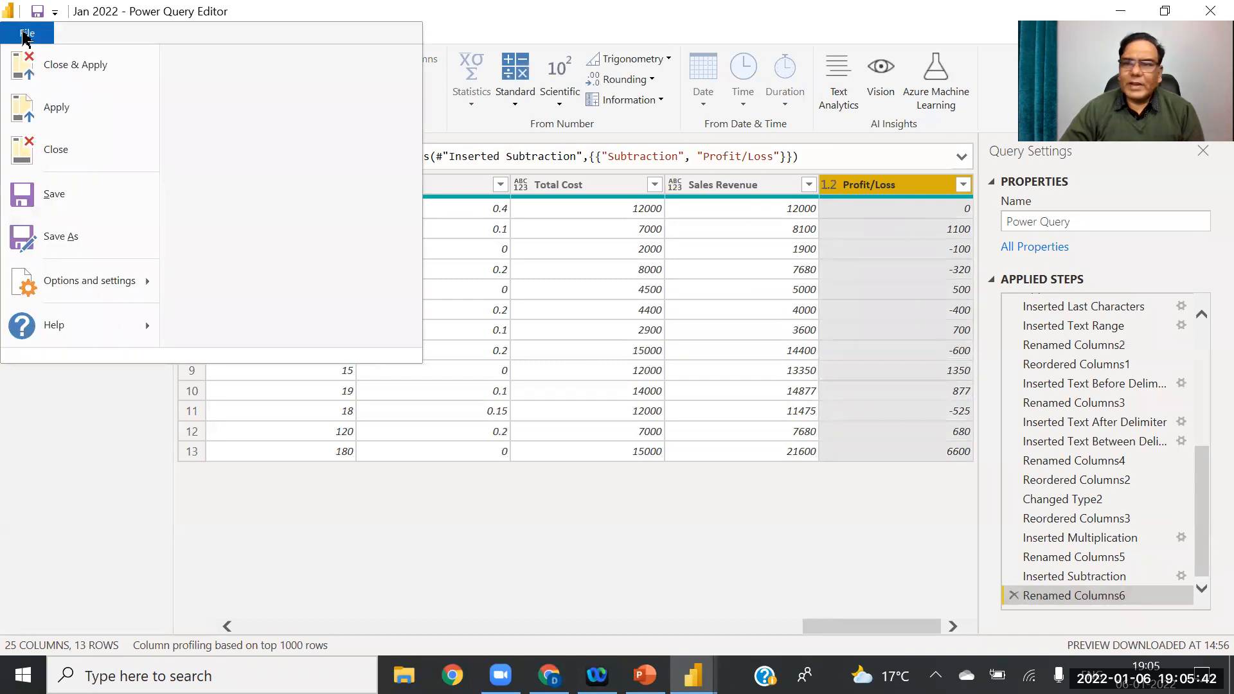
pyautogui.click(61, 71)
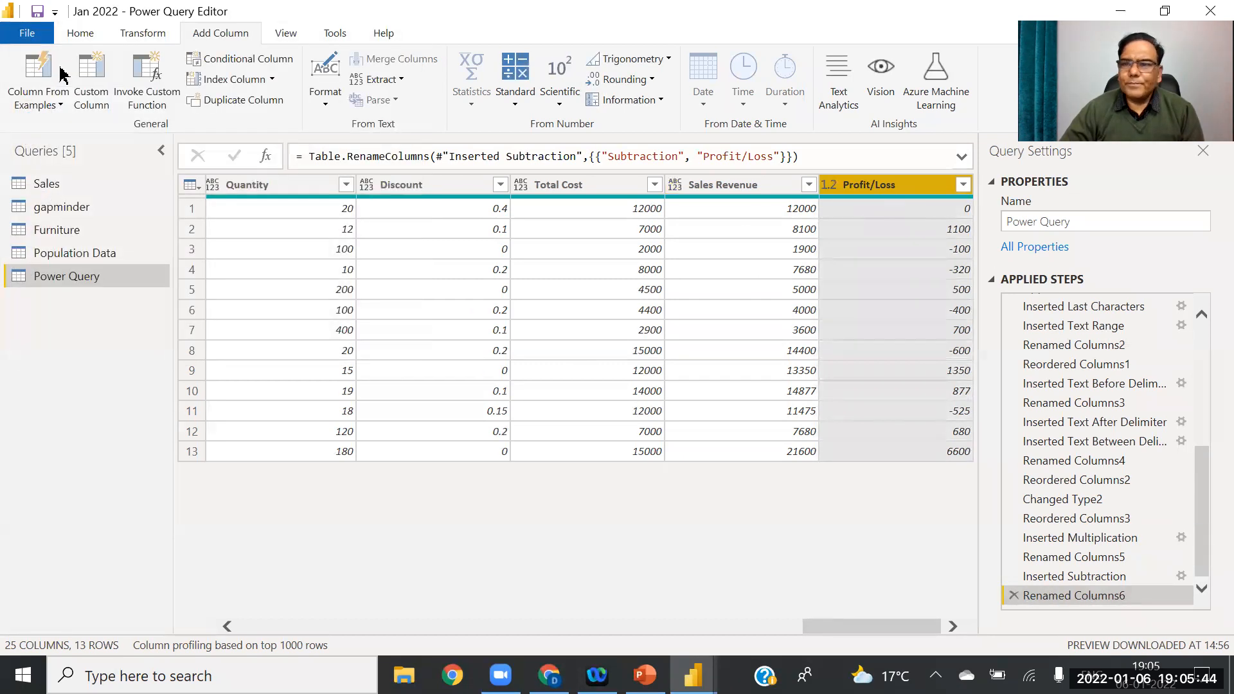
pyautogui.hotkey('alt', 'Tab')
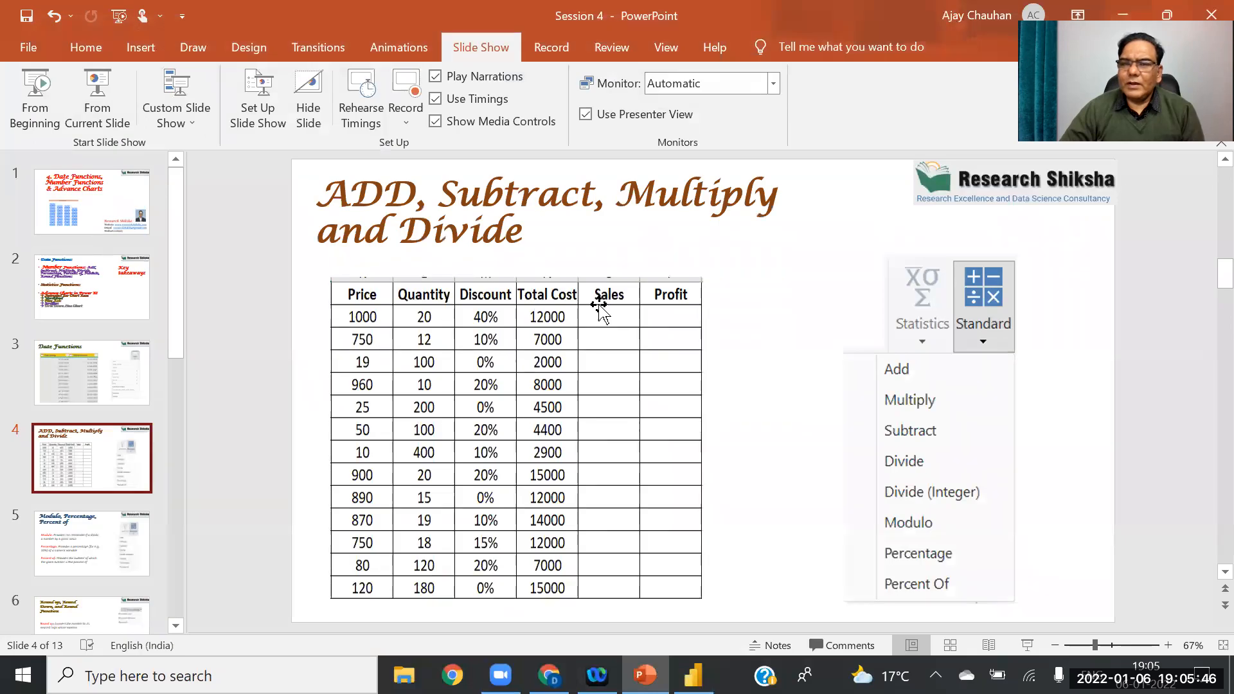
pyautogui.hotkey('alt', 'Tab')
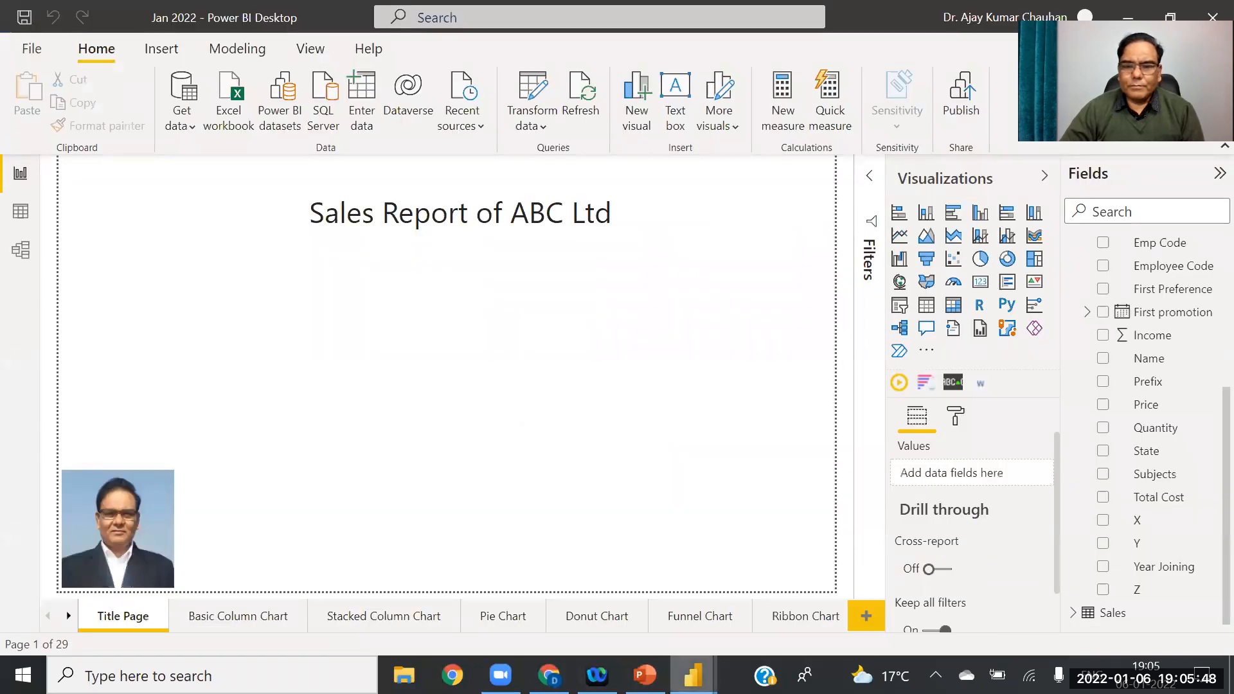
pyautogui.moveTo(694, 675)
pyautogui.click(628, 591)
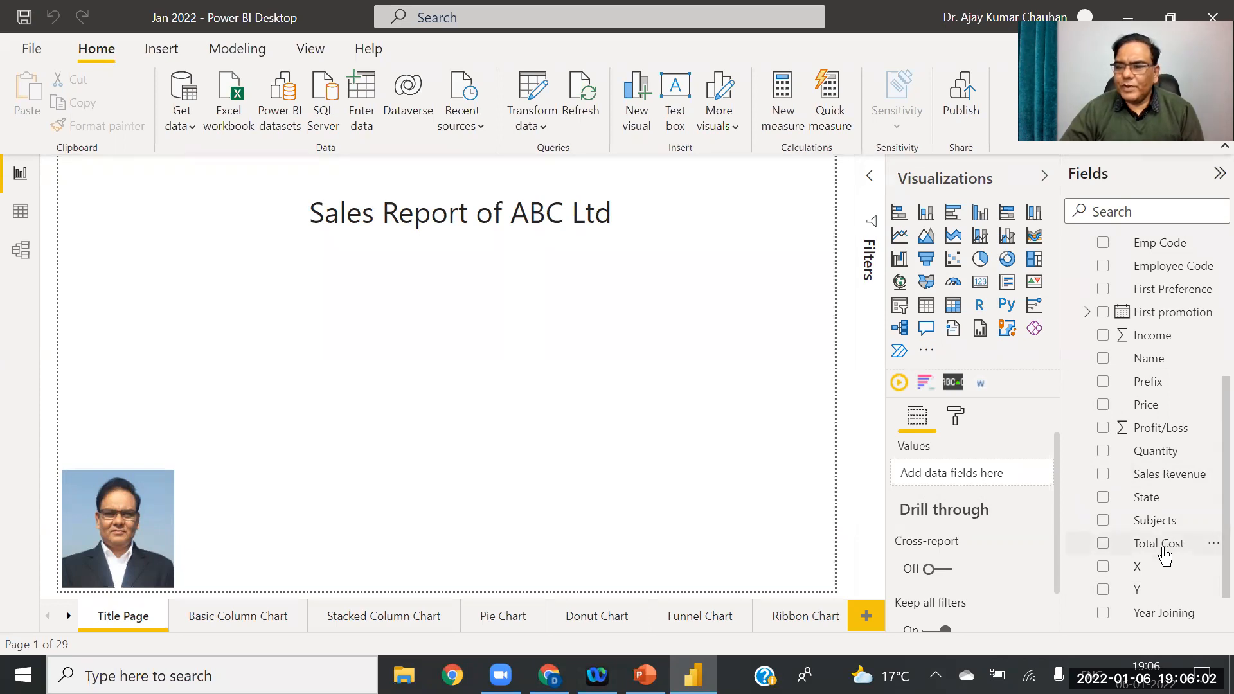
pyautogui.scroll(-1, 1204, 521)
pyautogui.scroll(3, 1204, 548)
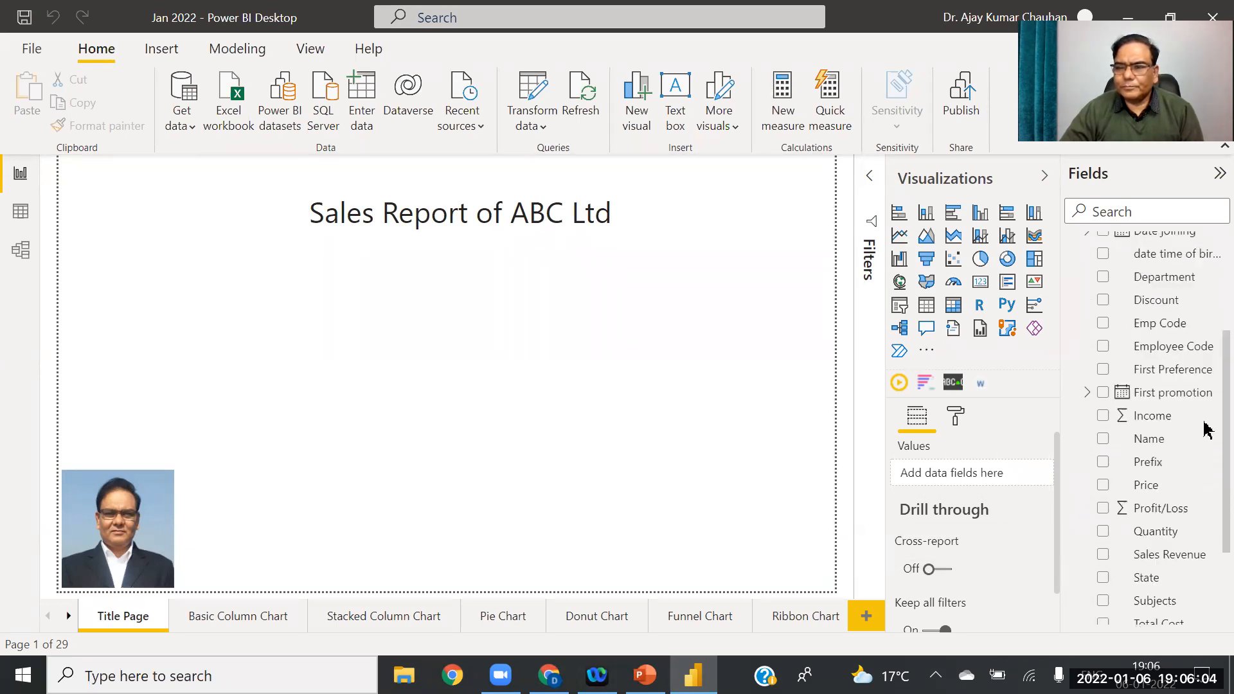
pyautogui.scroll(-3, 1204, 426)
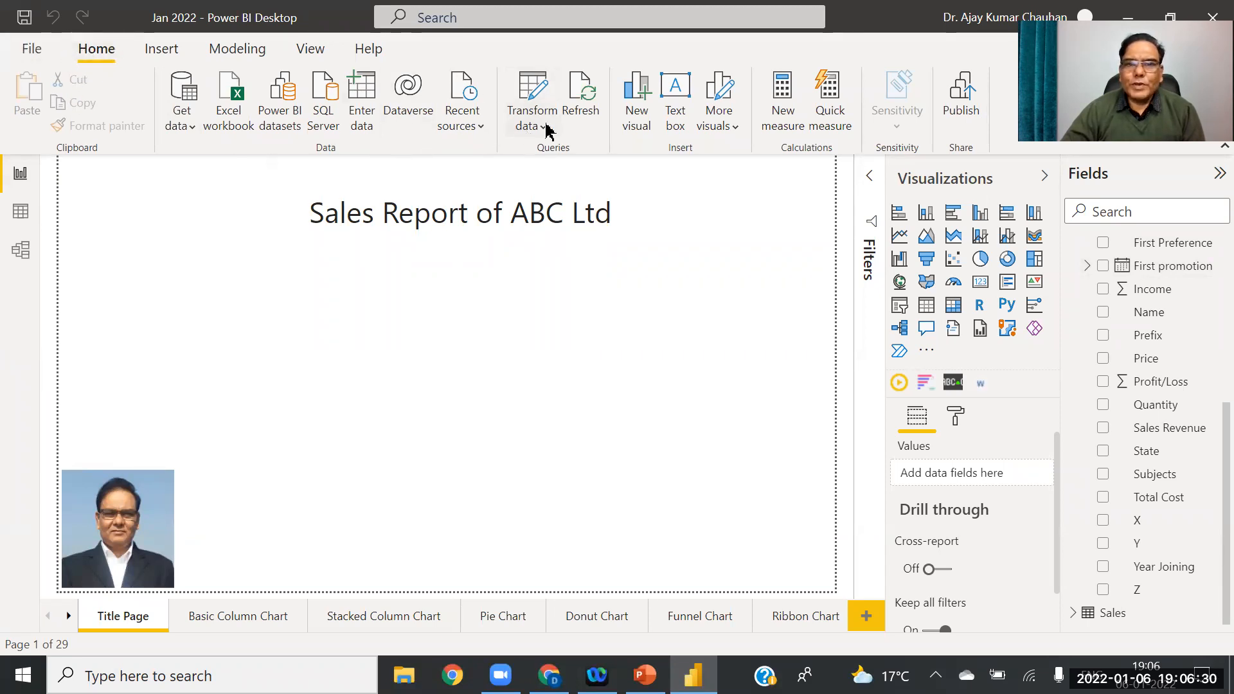
# Step: Reopen the Power Query Editor from the report and select the Power Query table
pyautogui.click(528, 101)
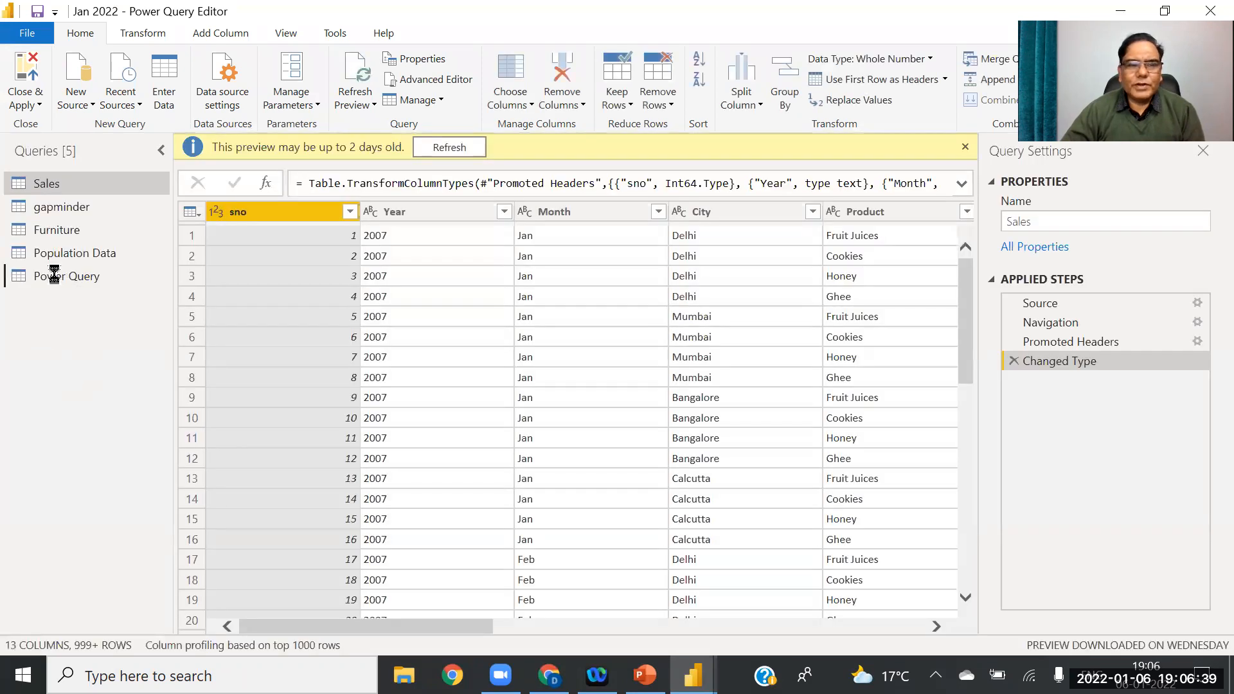
pyautogui.click(46, 276)
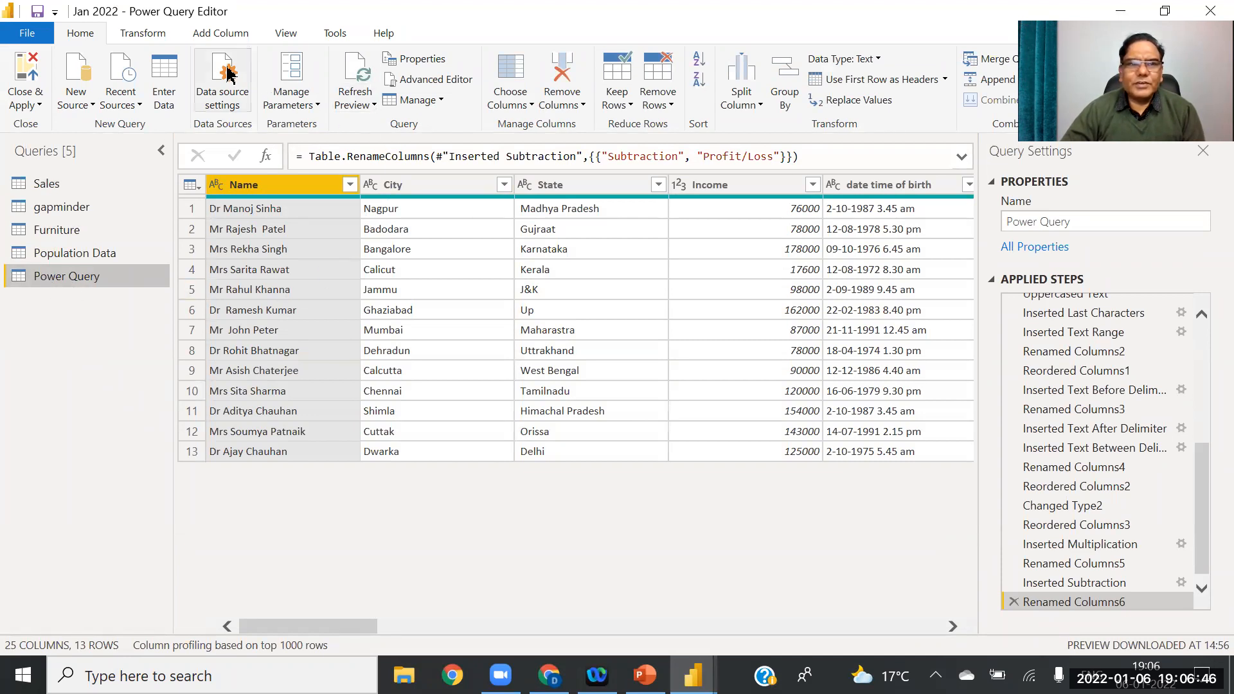
pyautogui.click(155, 32)
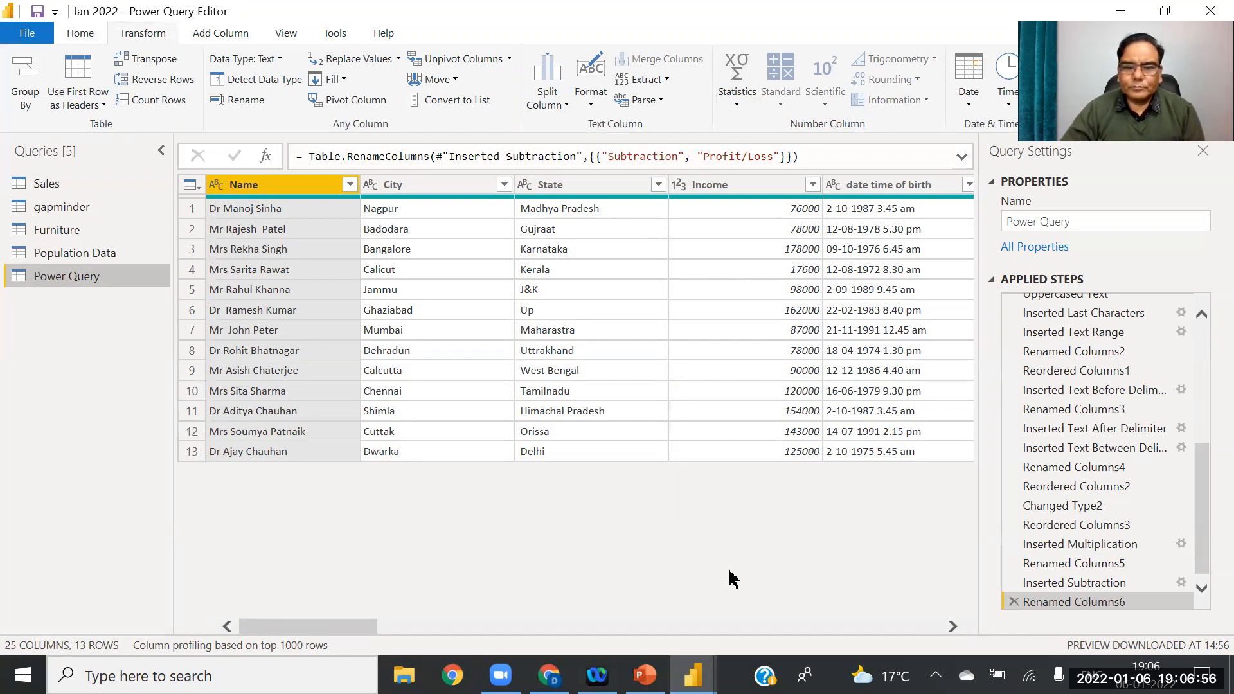
# Step: Move the X, Y and Z columns together to the end of the table, after Profit/Loss
pyautogui.moveTo(374, 627); pyautogui.dragTo(550, 642)
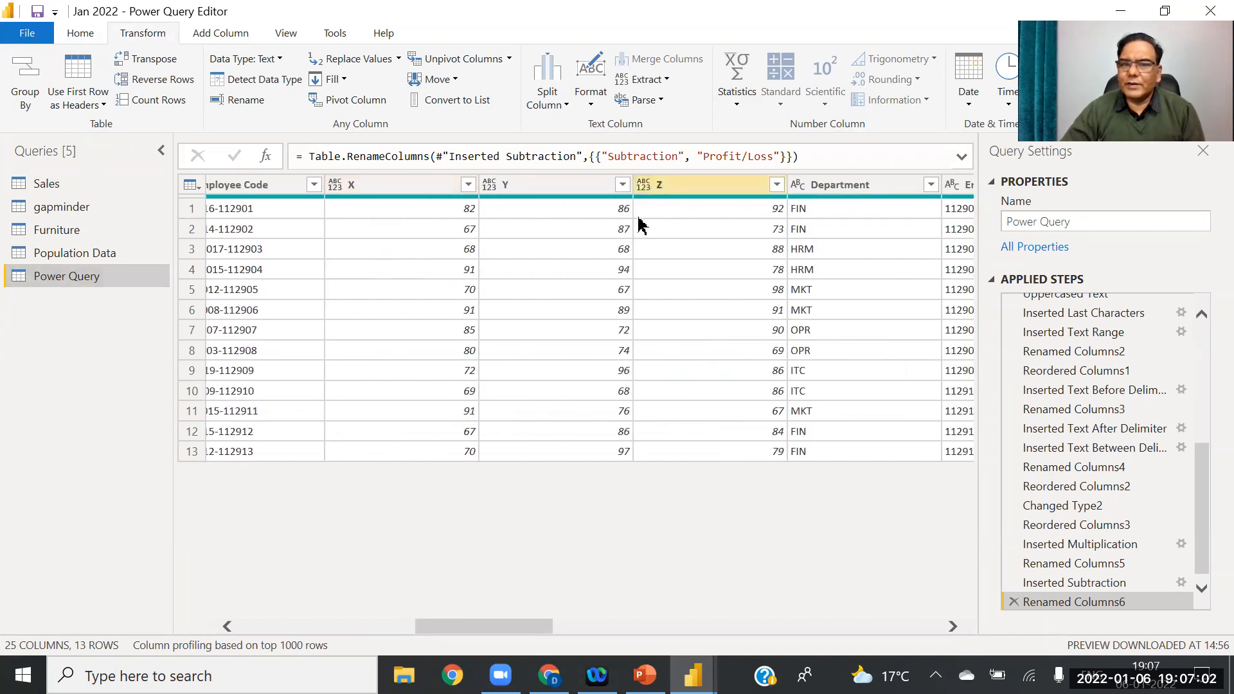
pyautogui.click(378, 185)
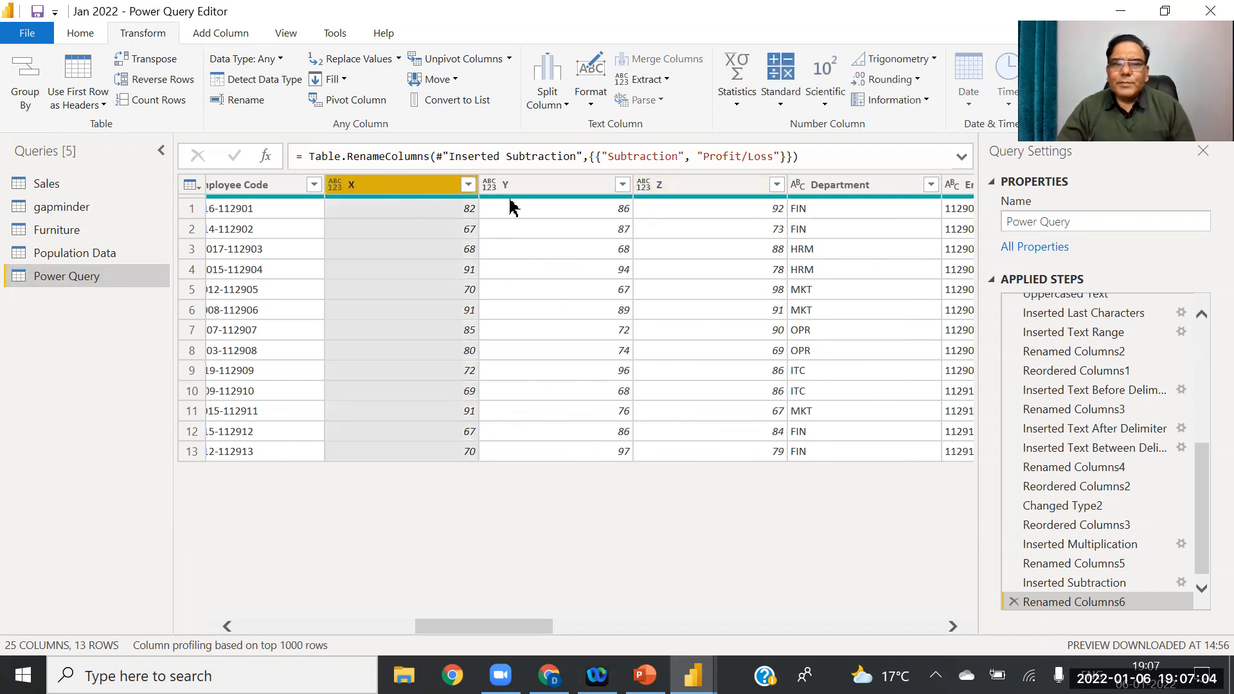
pyautogui.keyDown('ctrl'); pyautogui.click(537, 186); pyautogui.keyUp('ctrl')
pyautogui.keyDown('ctrl'); pyautogui.click(676, 188); pyautogui.keyUp('ctrl')
pyautogui.moveTo(675, 188)
pyautogui.mouseDown()
pyautogui.moveTo(1175, 186)
pyautogui.moveTo(992, 182)
pyautogui.mouseUp()
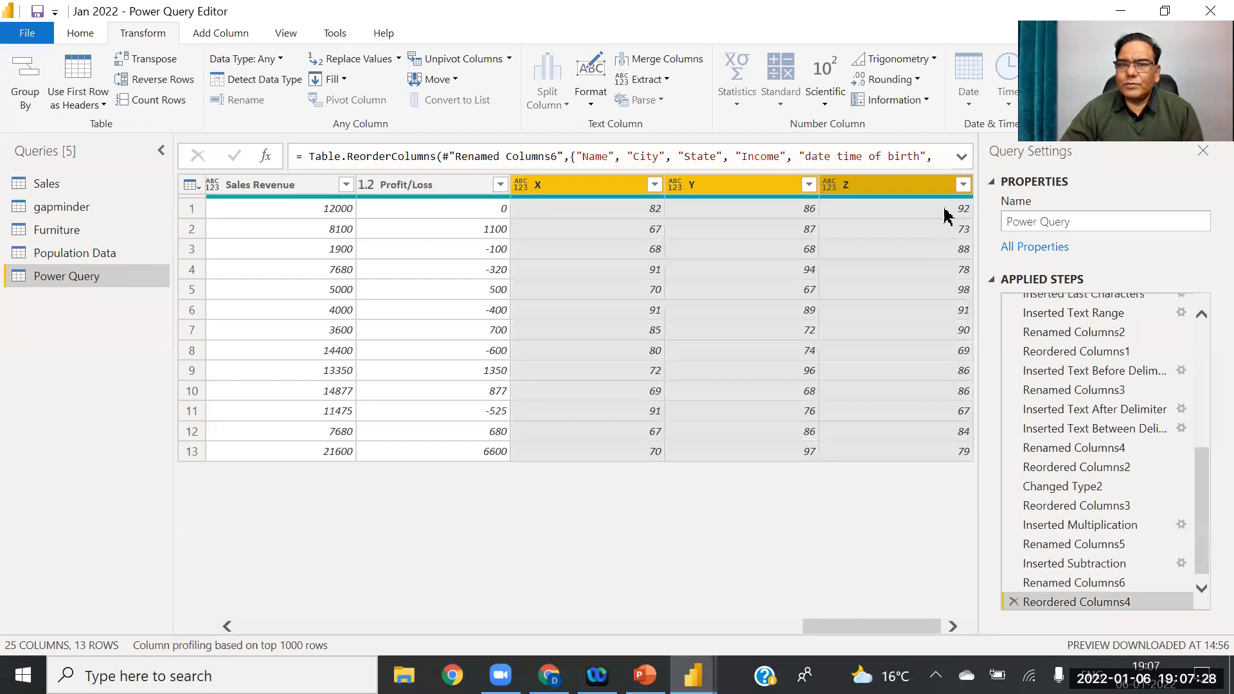
pyautogui.click(593, 192)
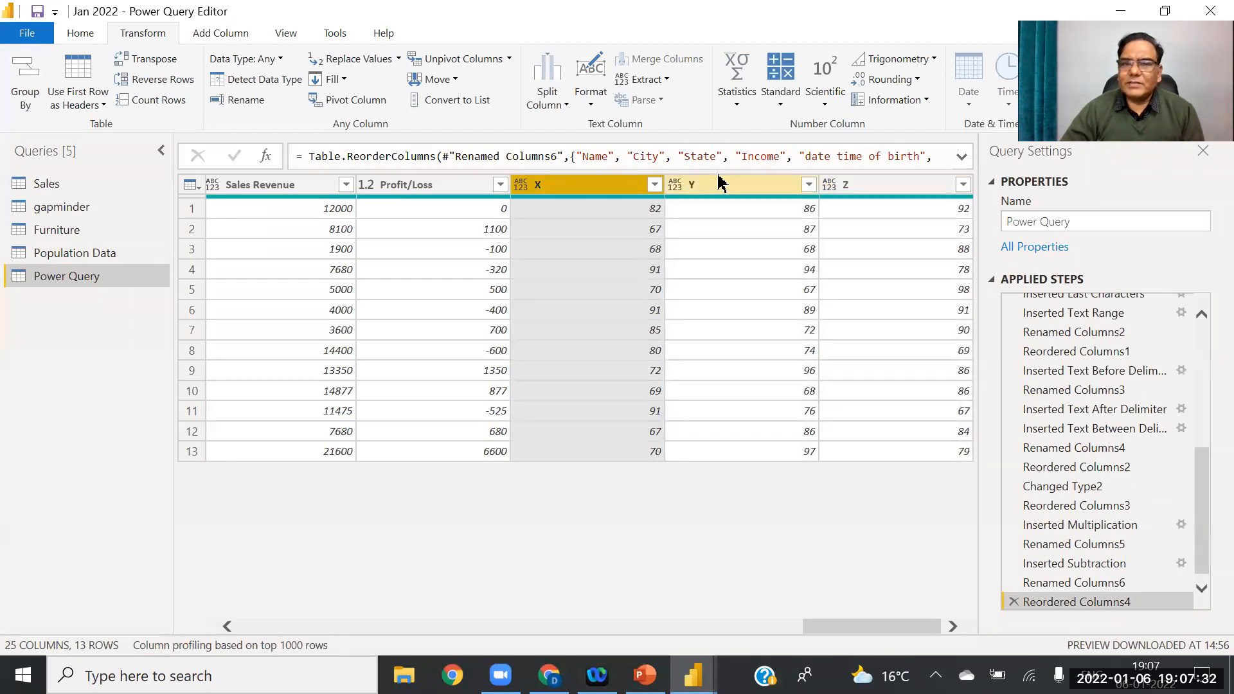
pyautogui.click(867, 190)
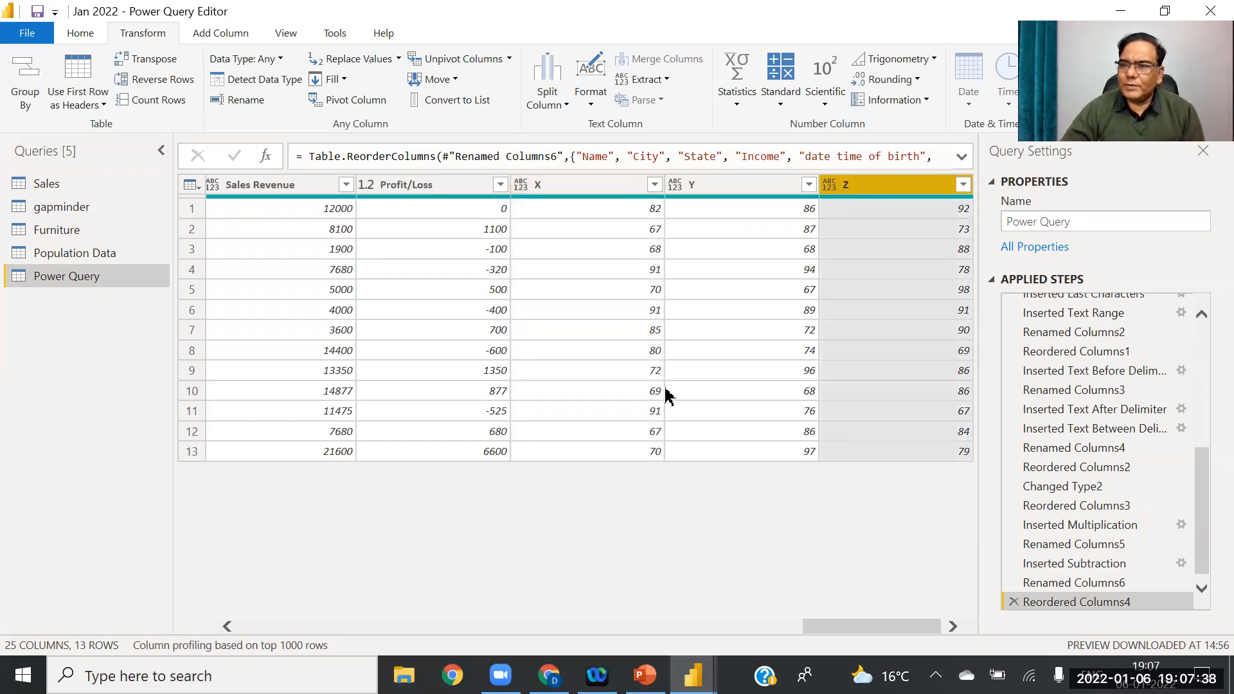
pyautogui.click(614, 188)
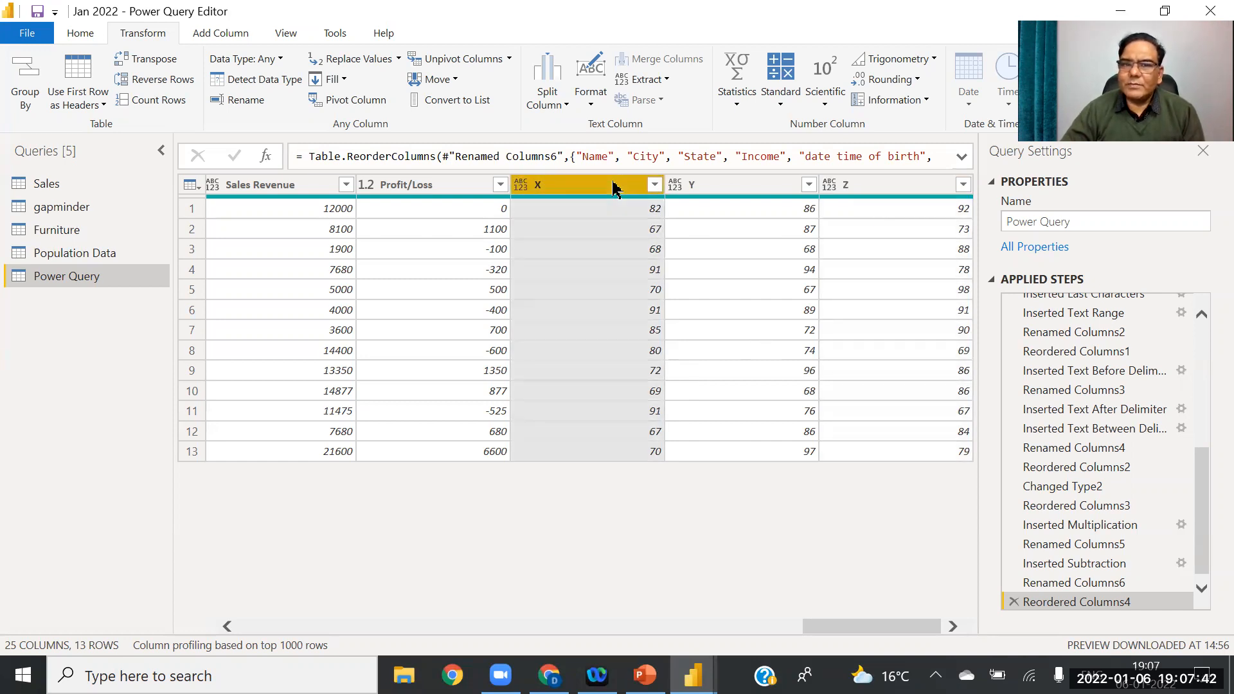
pyautogui.click(746, 188)
pyautogui.click(877, 190)
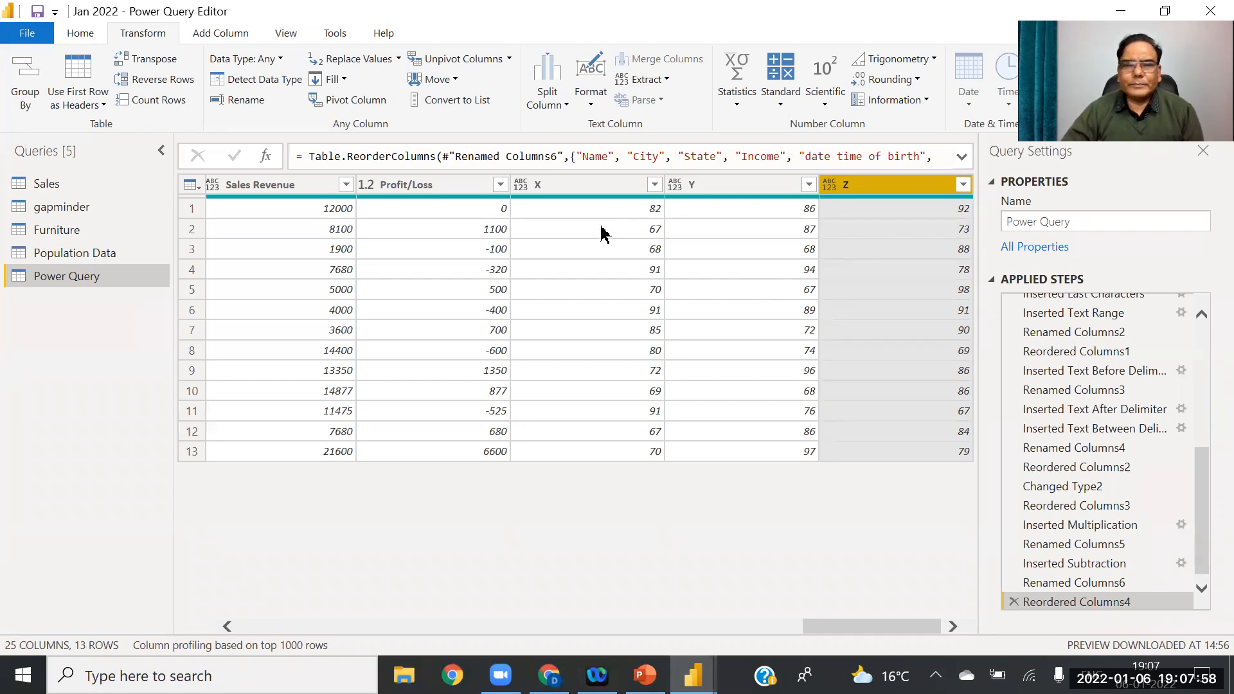
# Step: Add a column with the Average statistic of the X, Y and Z columns
pyautogui.click(573, 187)
pyautogui.keyDown('ctrl'); pyautogui.click(701, 186); pyautogui.keyUp('ctrl')
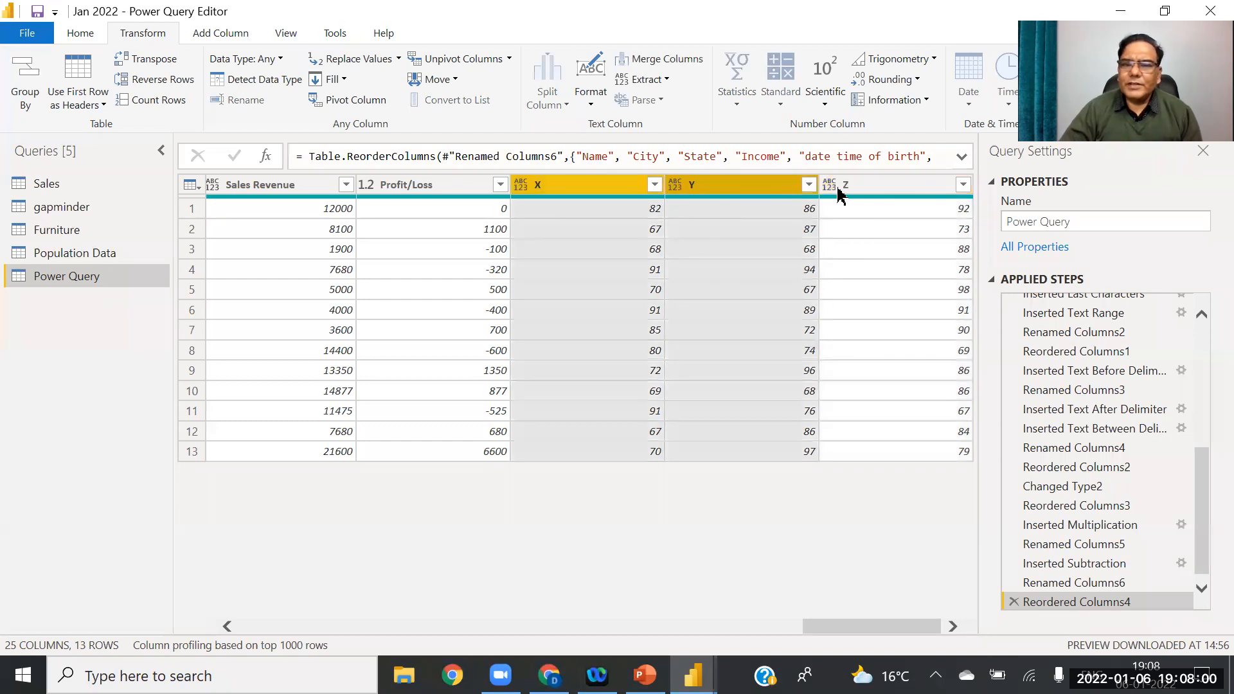
pyautogui.keyDown('ctrl'); pyautogui.click(865, 188); pyautogui.keyUp('ctrl')
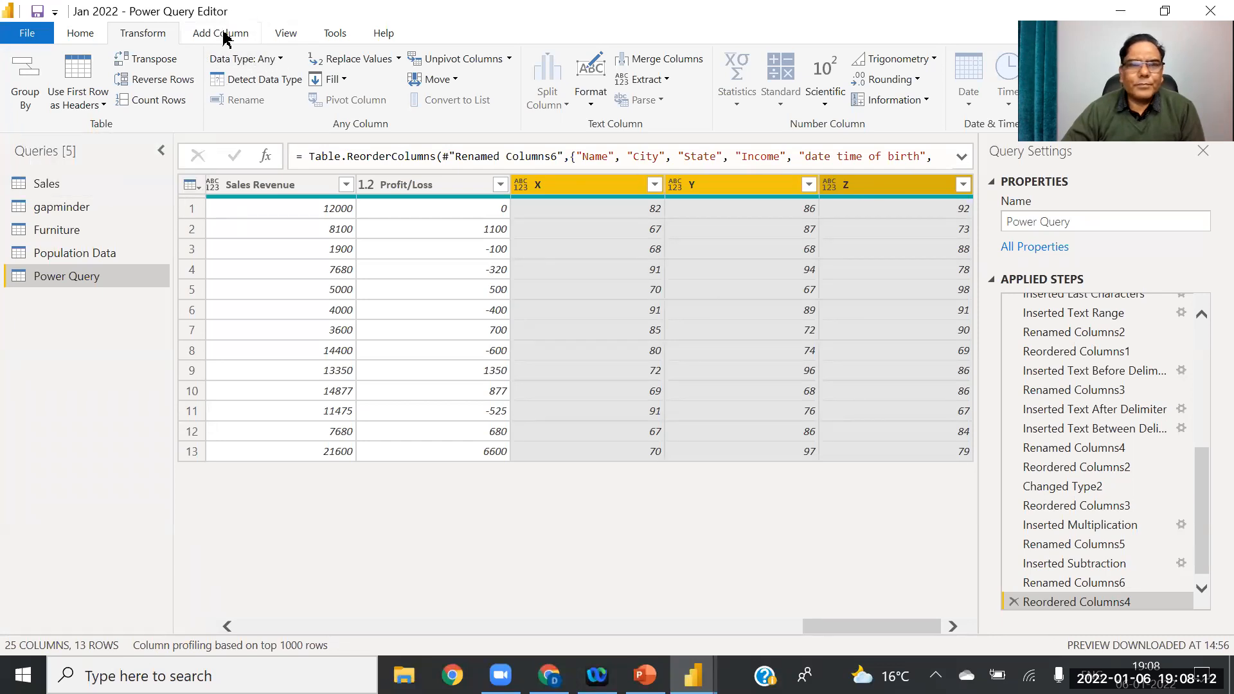
pyautogui.click(203, 27)
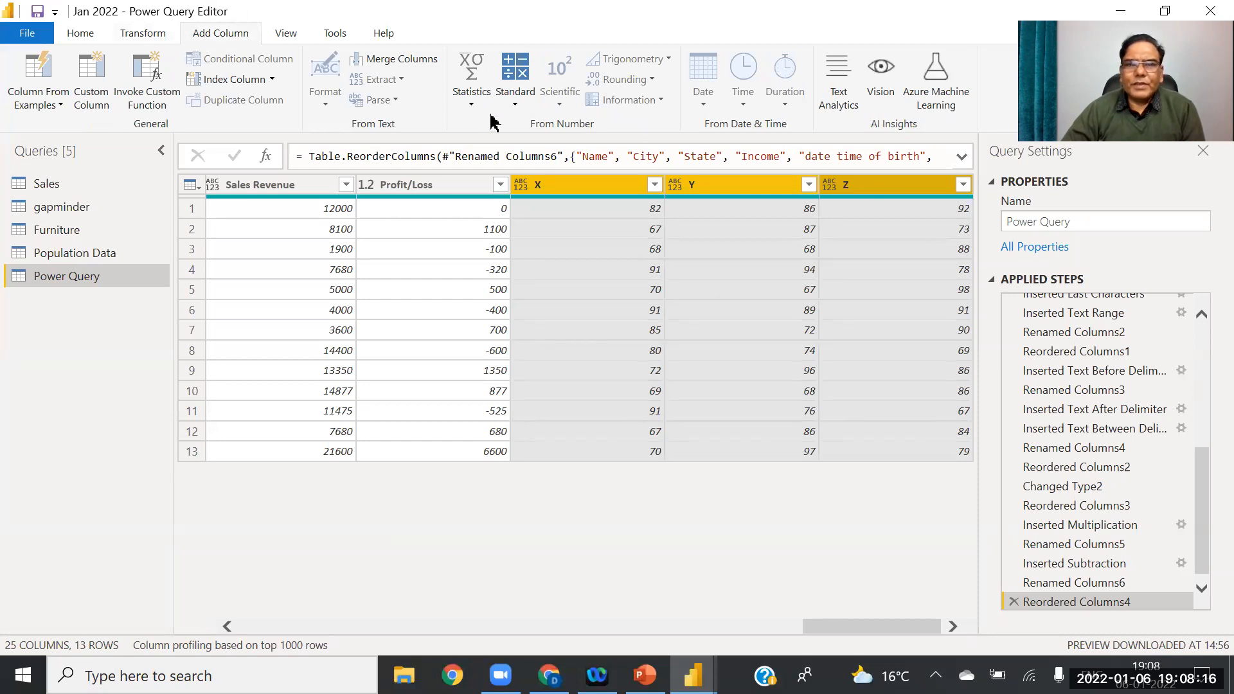
pyautogui.click(474, 102)
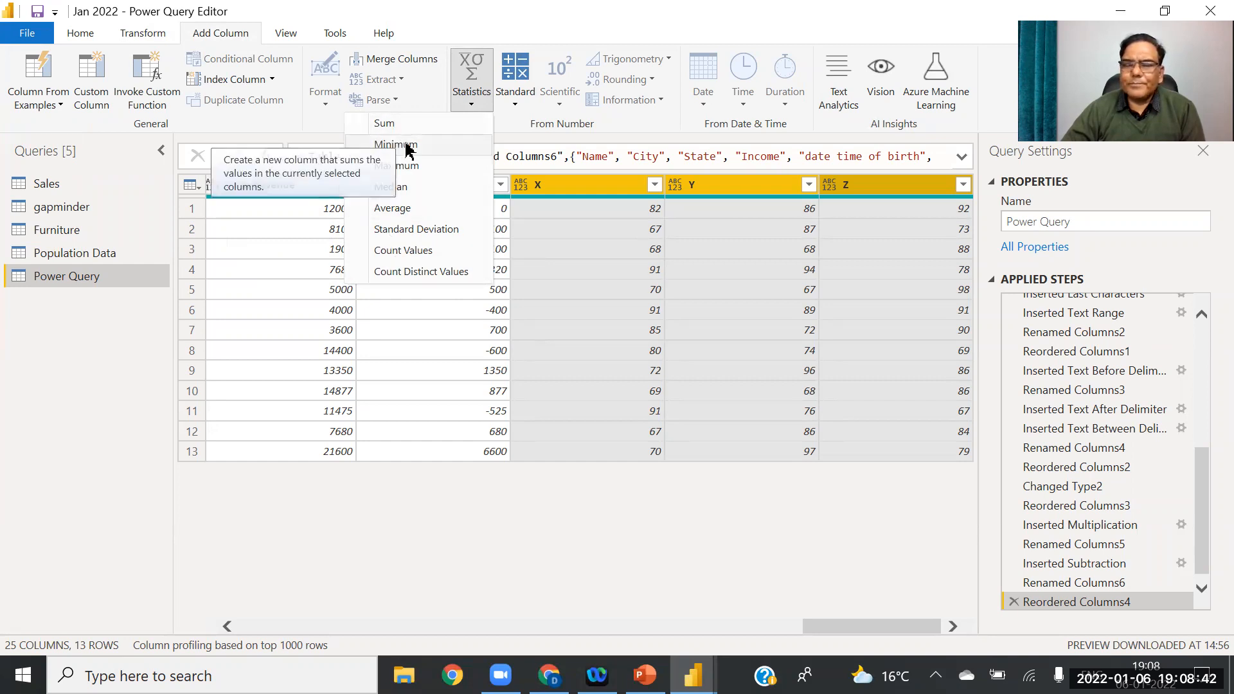
pyautogui.click(409, 208)
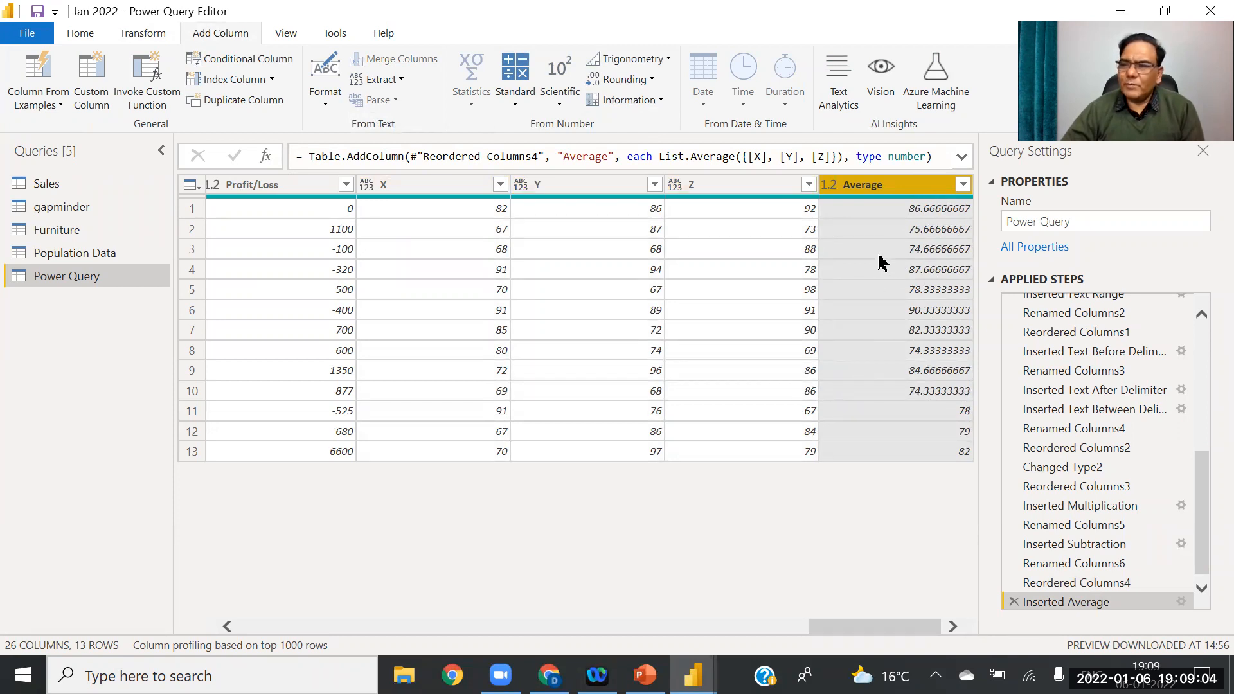
# Step: Add a Round Up column based on the Average column
pyautogui.click(651, 81)
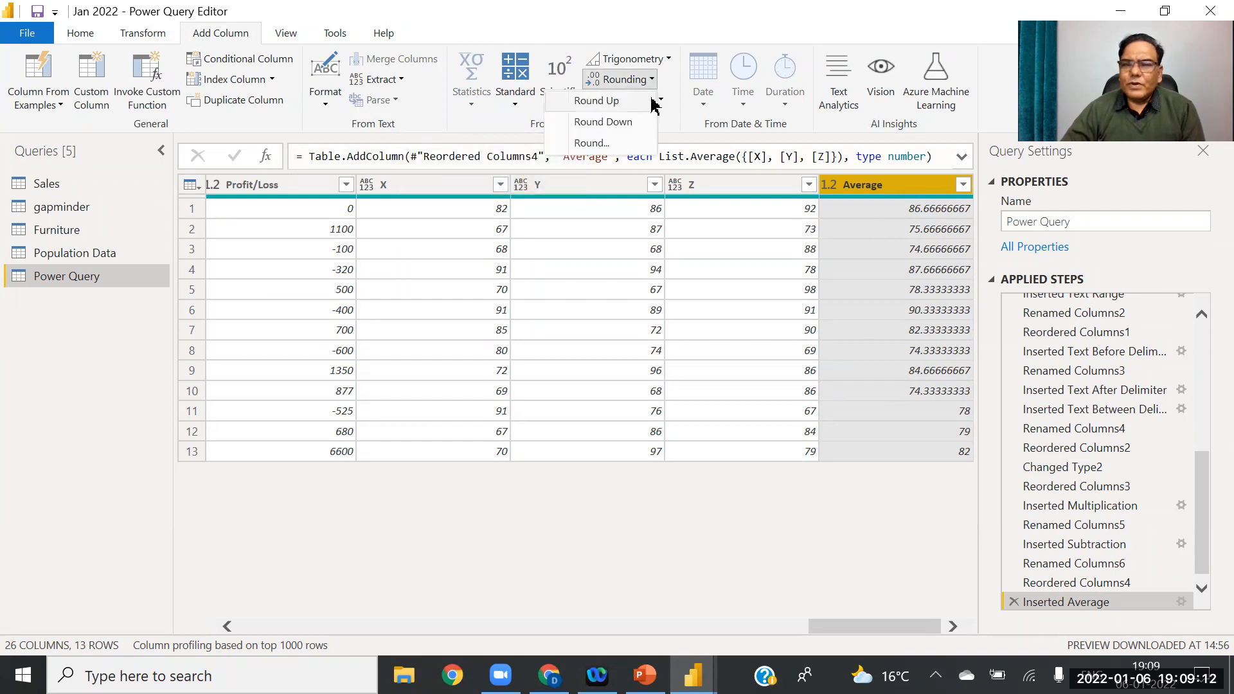
pyautogui.click(611, 102)
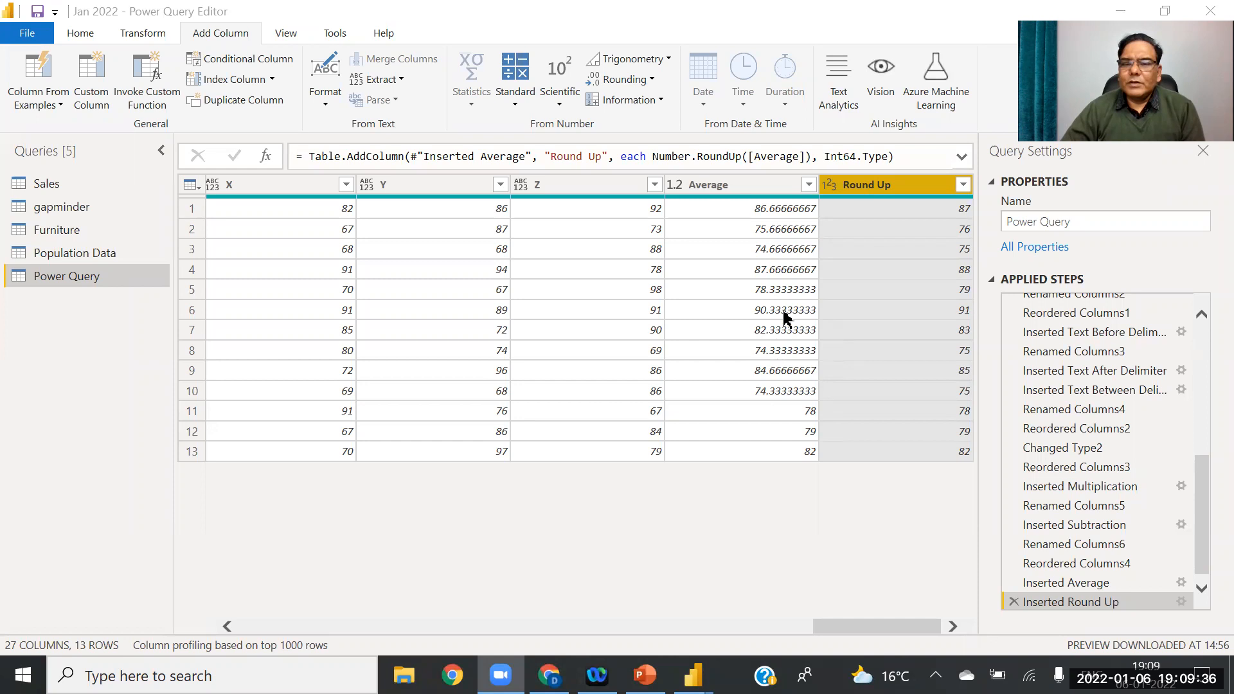
# Step: Add a Round Down column based on the Average column
pyautogui.click(753, 186)
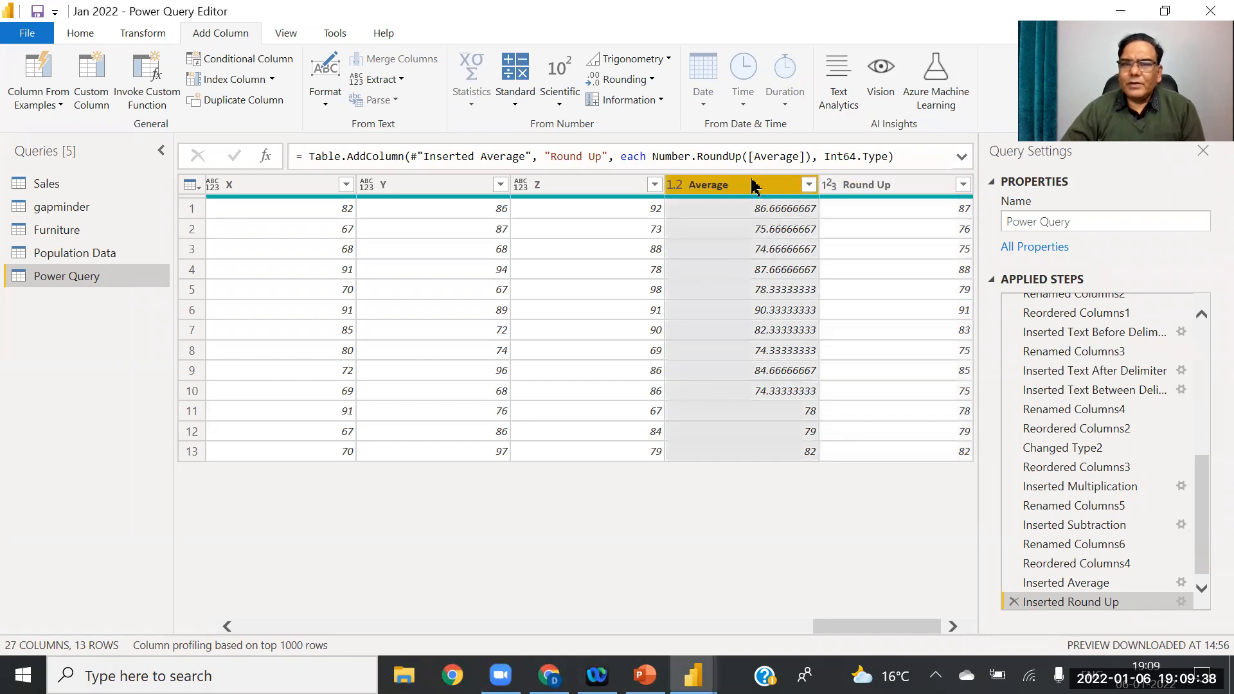
pyautogui.click(651, 81)
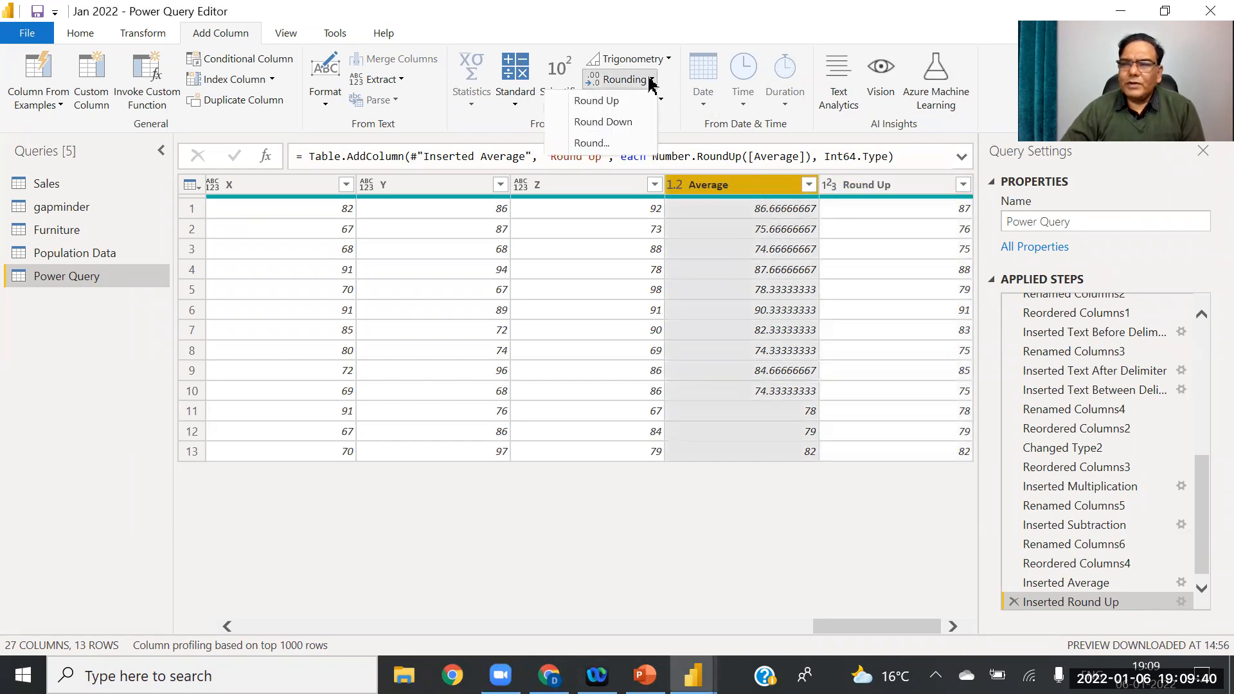
pyautogui.click(617, 124)
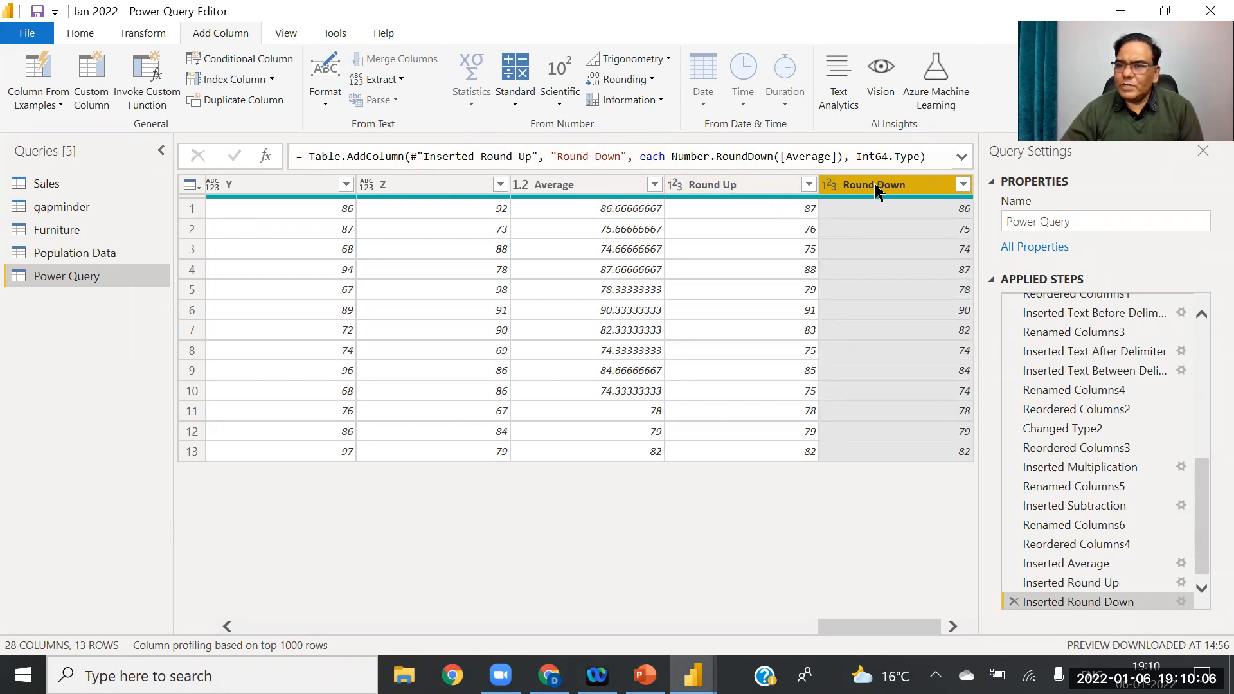
# Step: Add a Round column that rounds the Average column to 2 decimal places
pyautogui.click(611, 186)
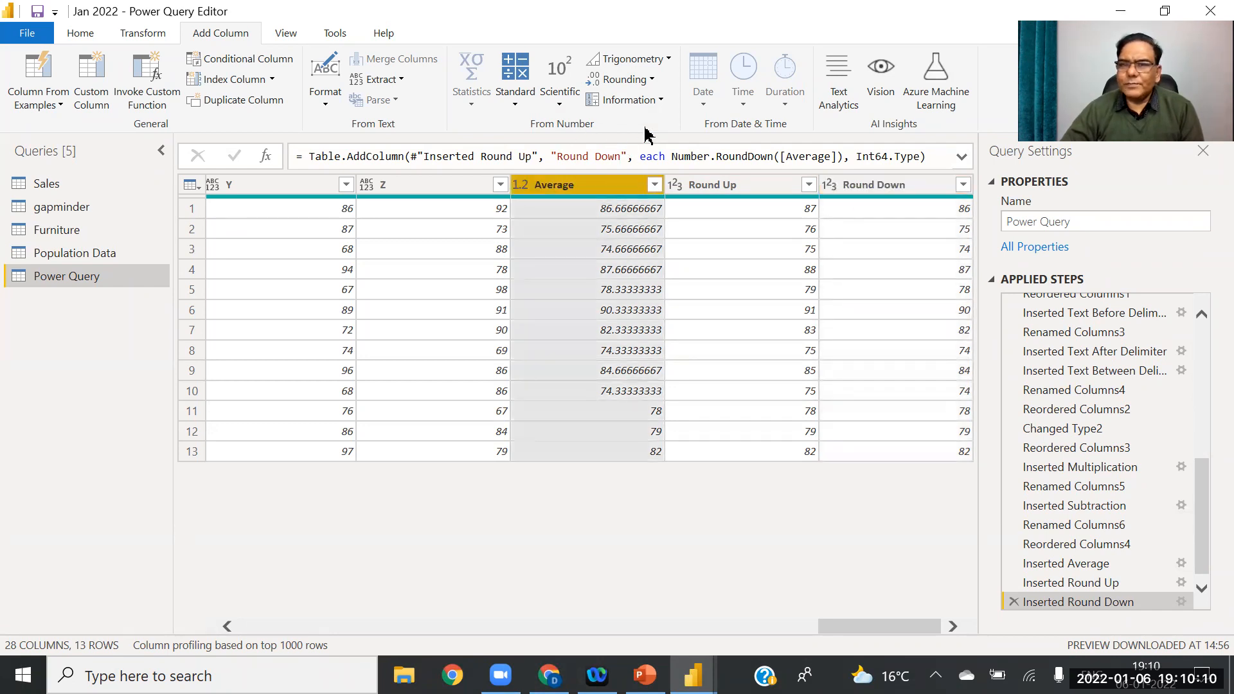
pyautogui.click(639, 81)
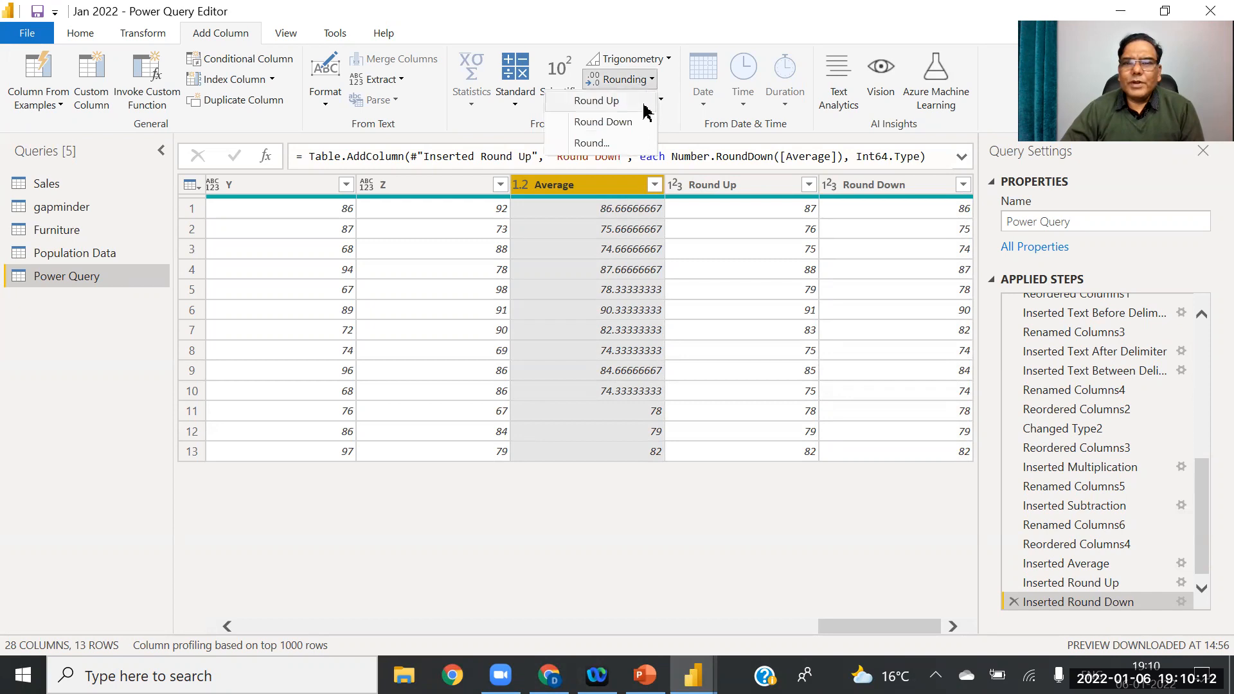
pyautogui.click(591, 143)
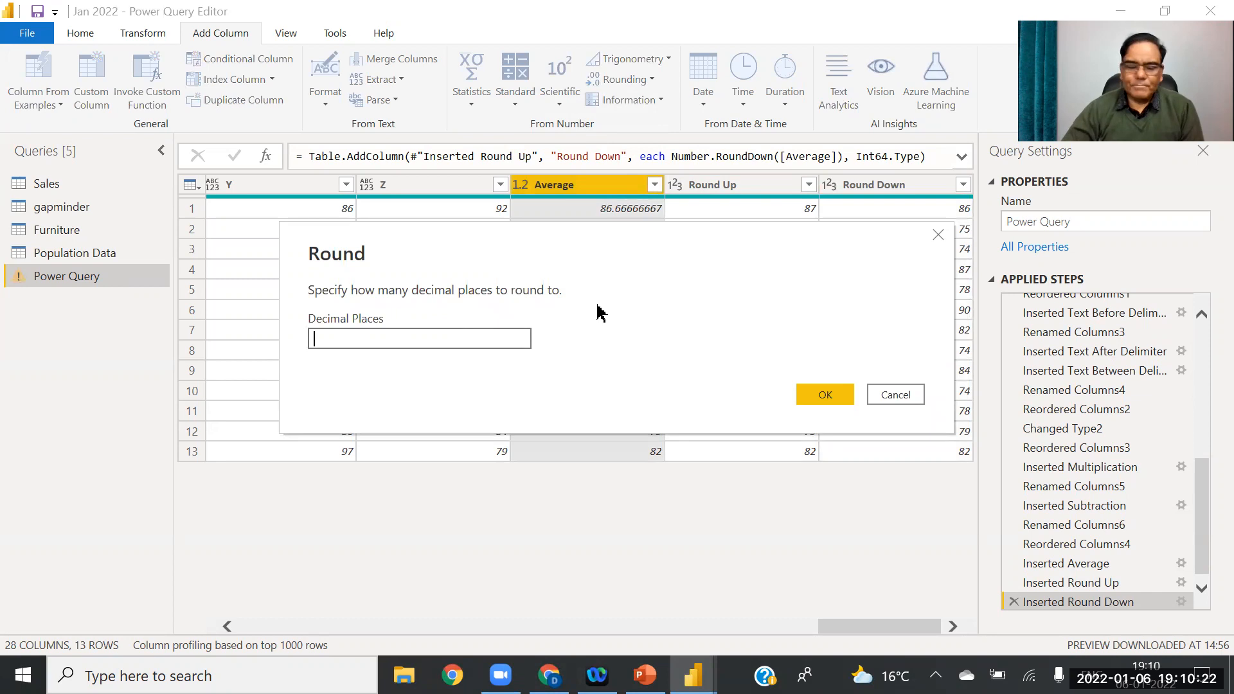
pyautogui.write('2')
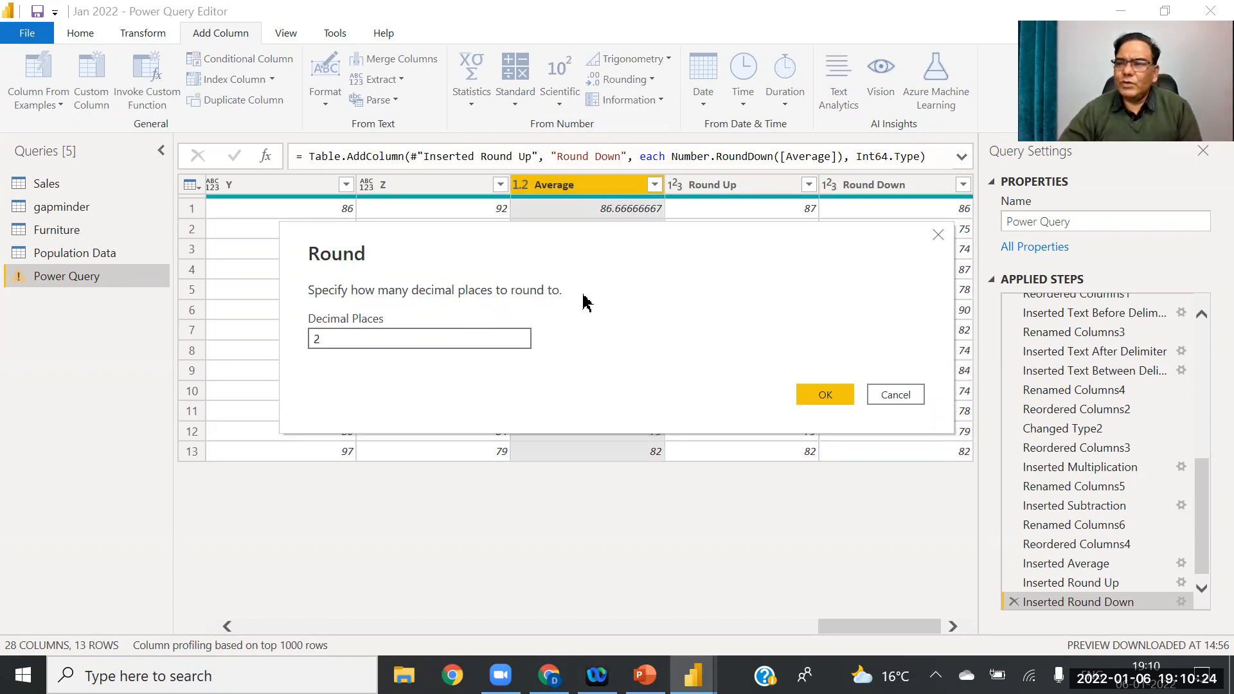
pyautogui.click(822, 397)
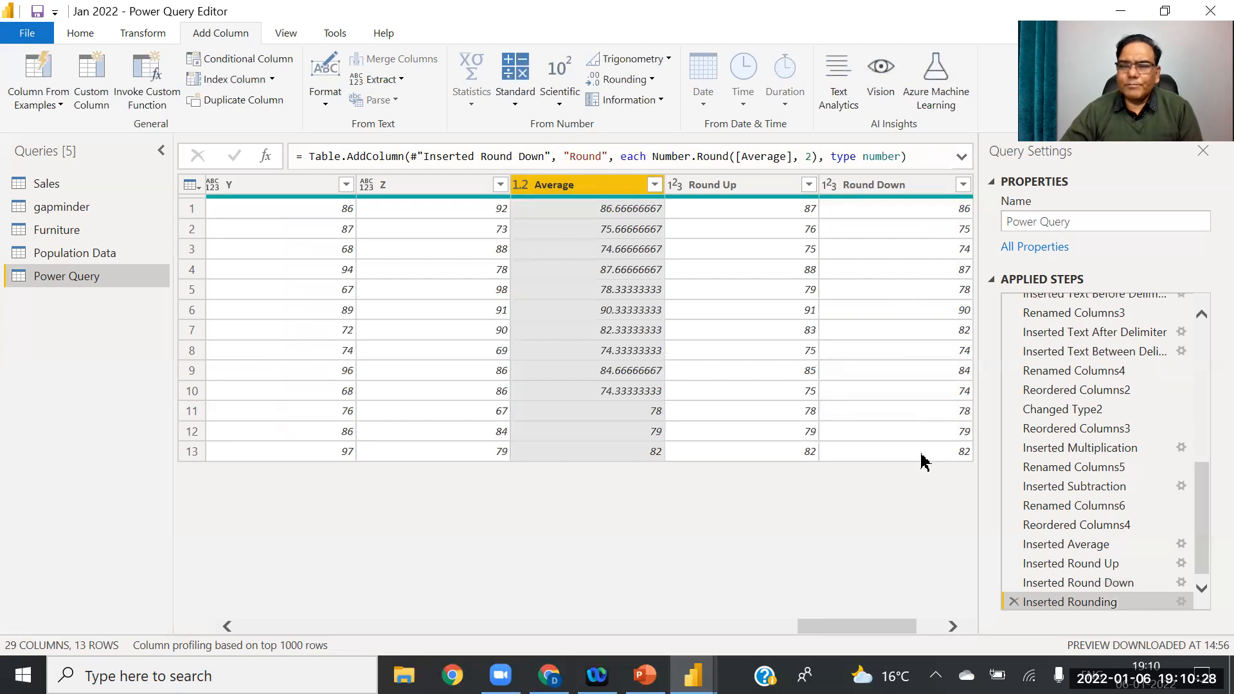
pyautogui.click(952, 626)
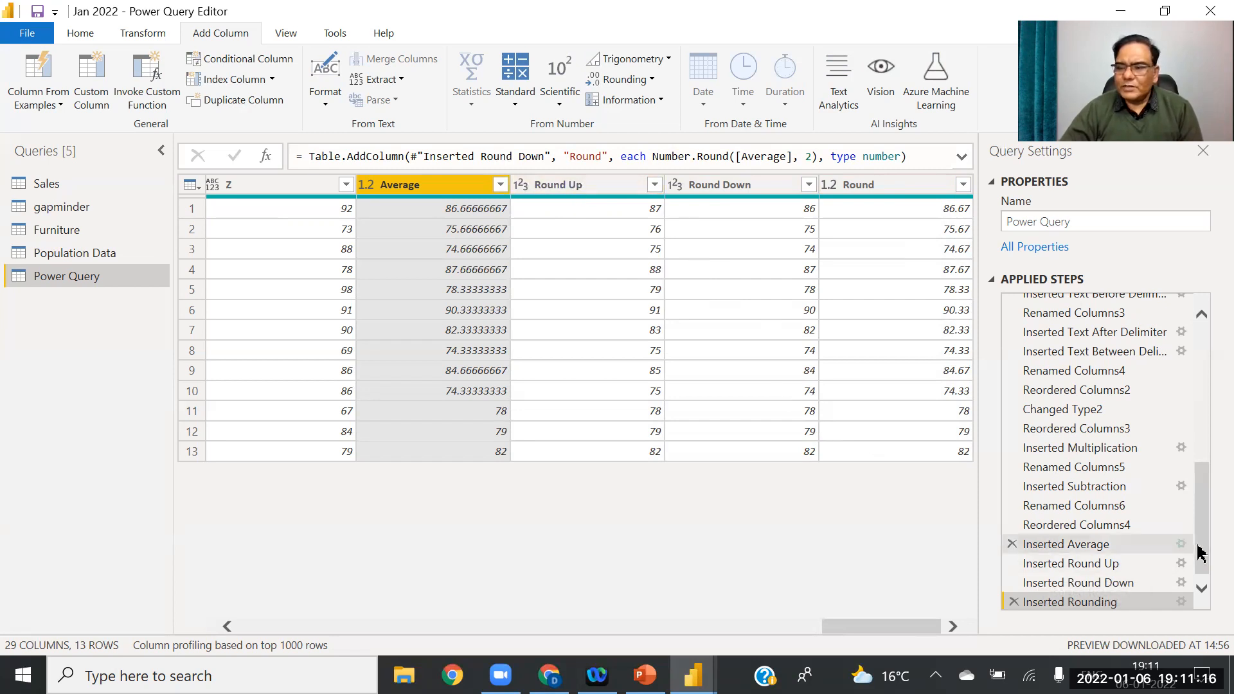
# Step: Delete the Inserted Rounding, Inserted Round Down, Inserted Round Up and Inserted Average steps from the Power Query table
pyautogui.scroll(-1, 1204, 599)
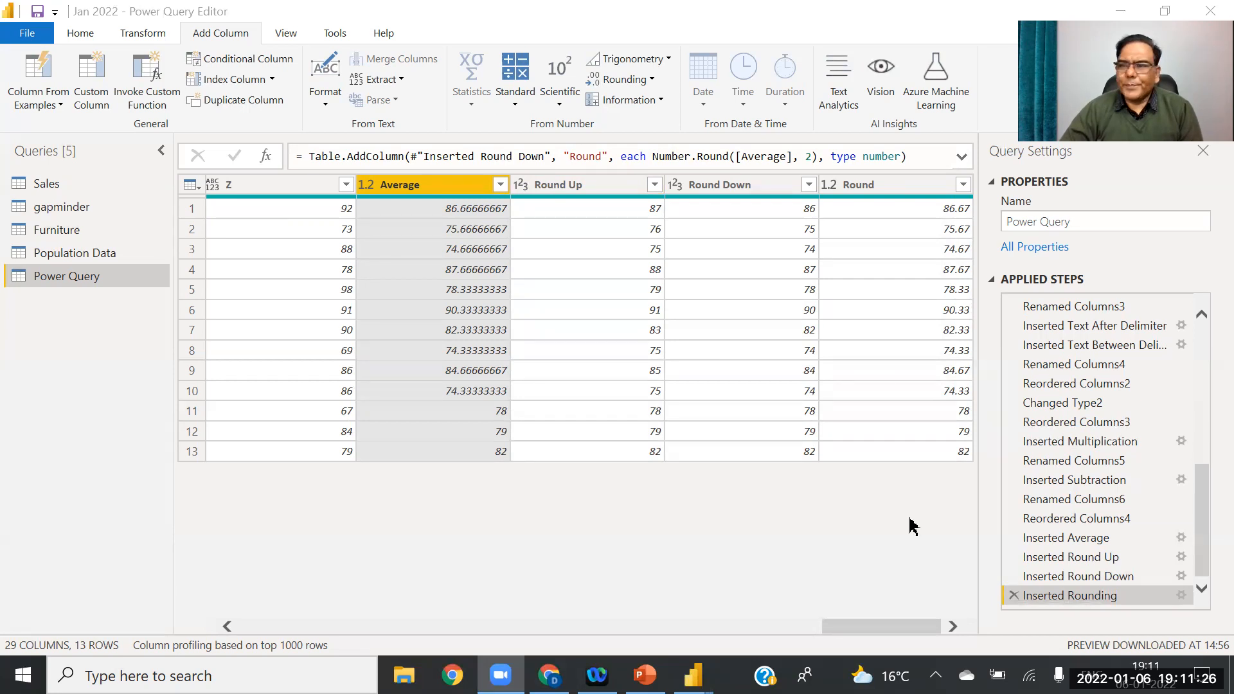
pyautogui.click(1014, 595)
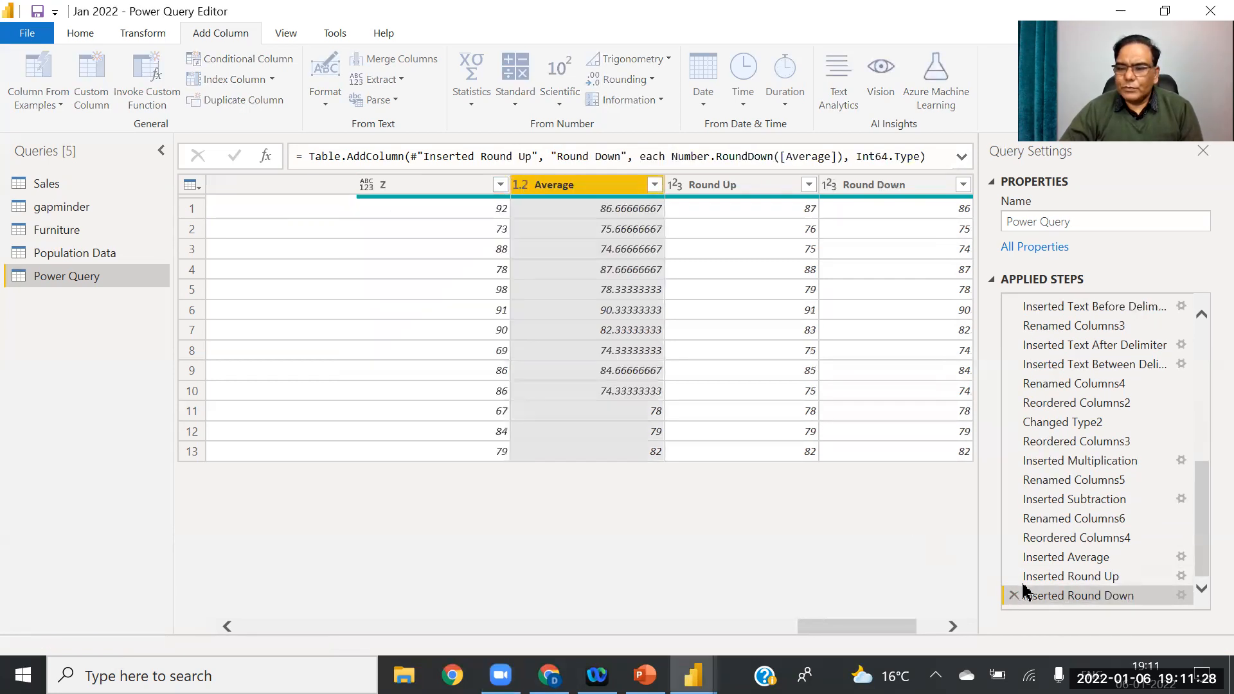
pyautogui.click(1015, 596)
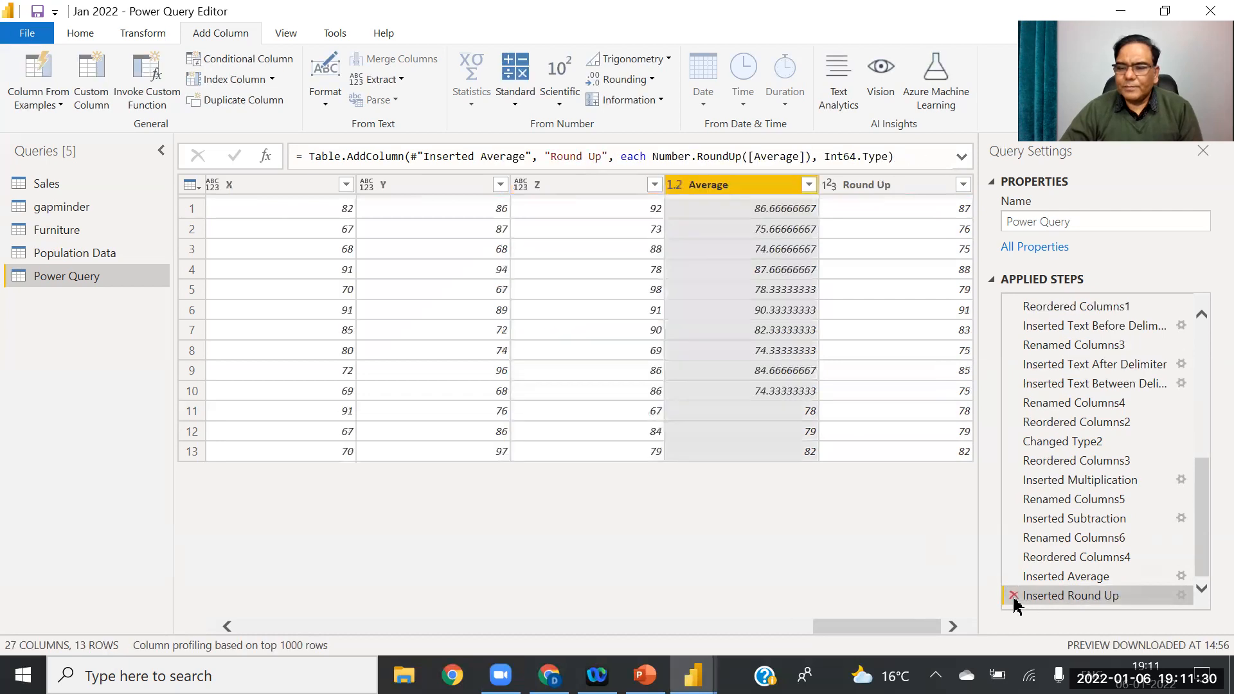
pyautogui.click(1014, 597)
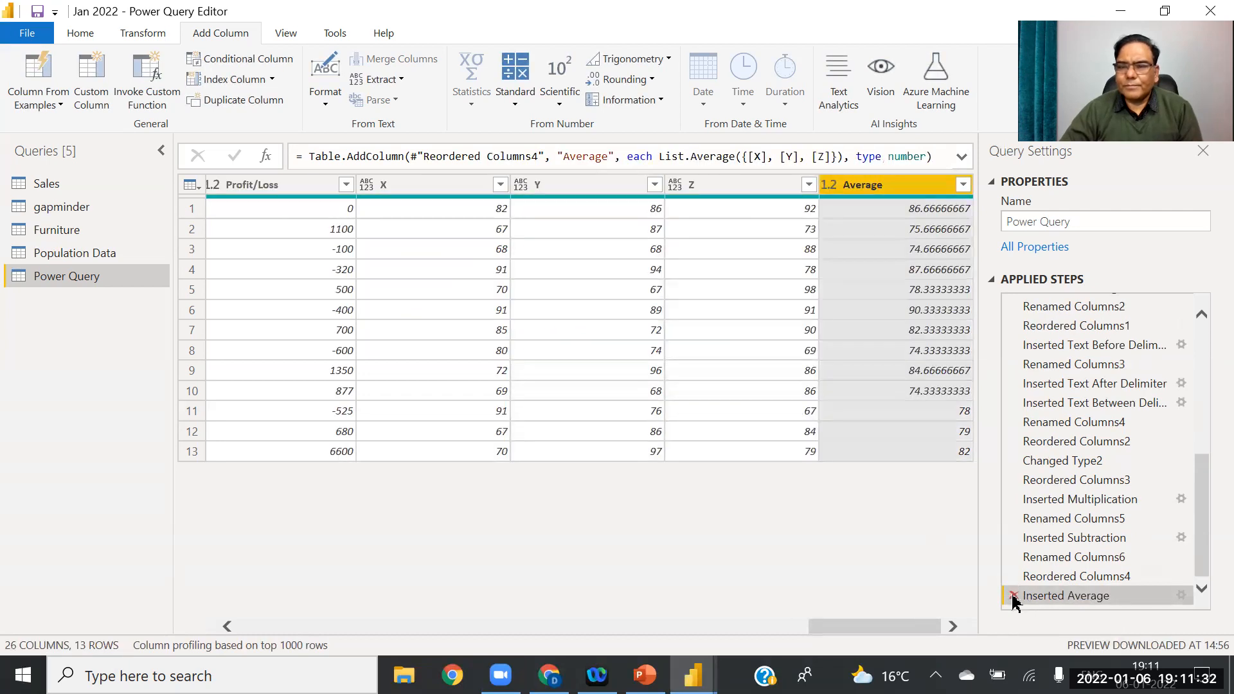
pyautogui.click(1014, 596)
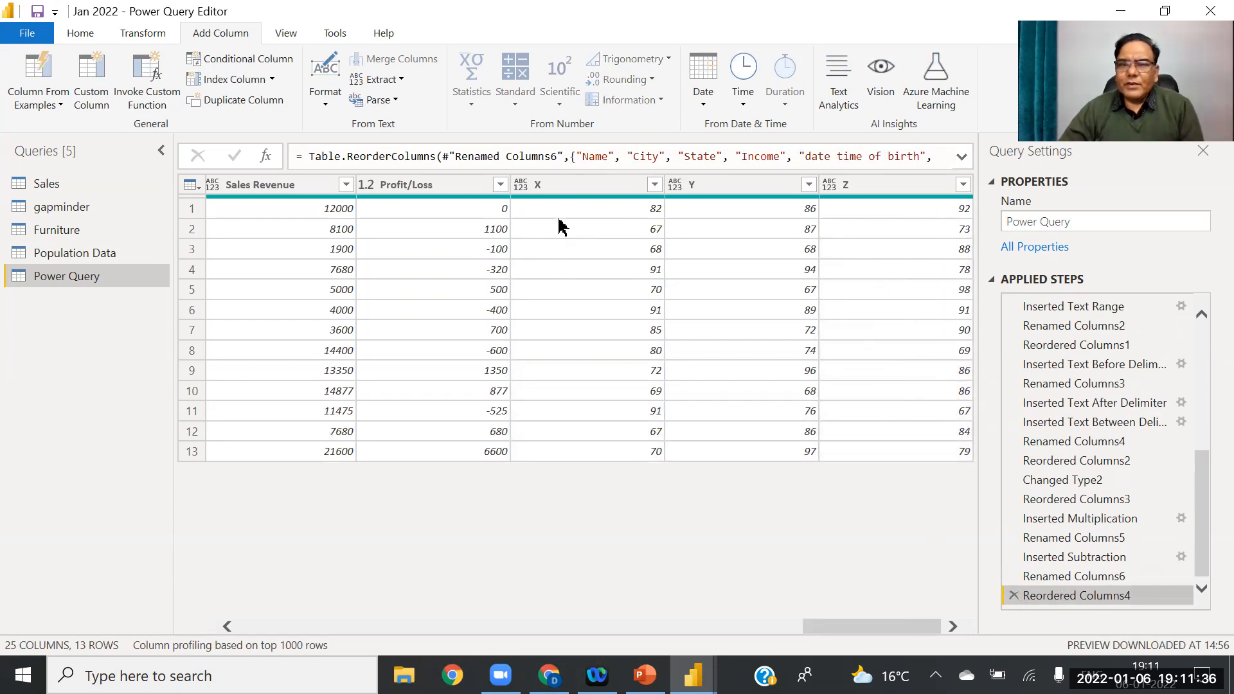
# Step: Add the Average statistic of the X, Y and Z columns again as a new column, and delete that applied step
pyautogui.moveTo(576, 191)
pyautogui.mouseDown()
pyautogui.moveTo(810, 192)
pyautogui.moveTo(576, 193)
pyautogui.mouseUp()
pyautogui.keyDown('ctrl'); pyautogui.click(749, 190); pyautogui.keyUp('ctrl')
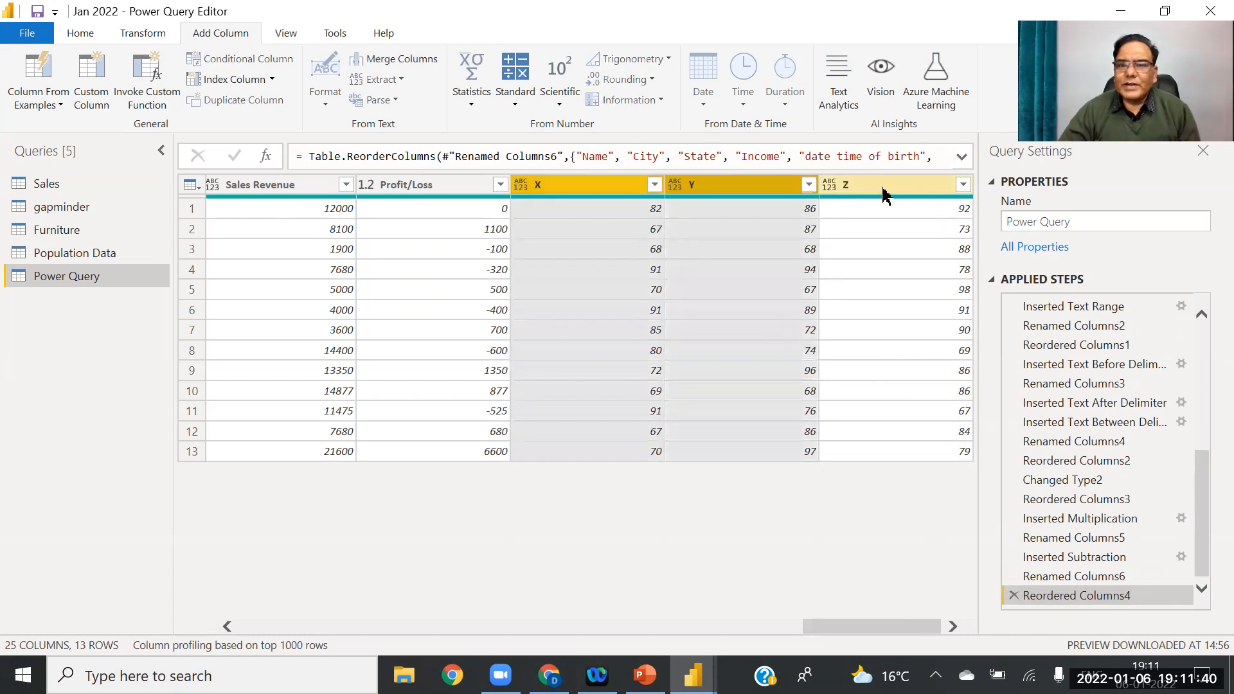
pyautogui.keyDown('ctrl'); pyautogui.click(862, 188); pyautogui.keyUp('ctrl')
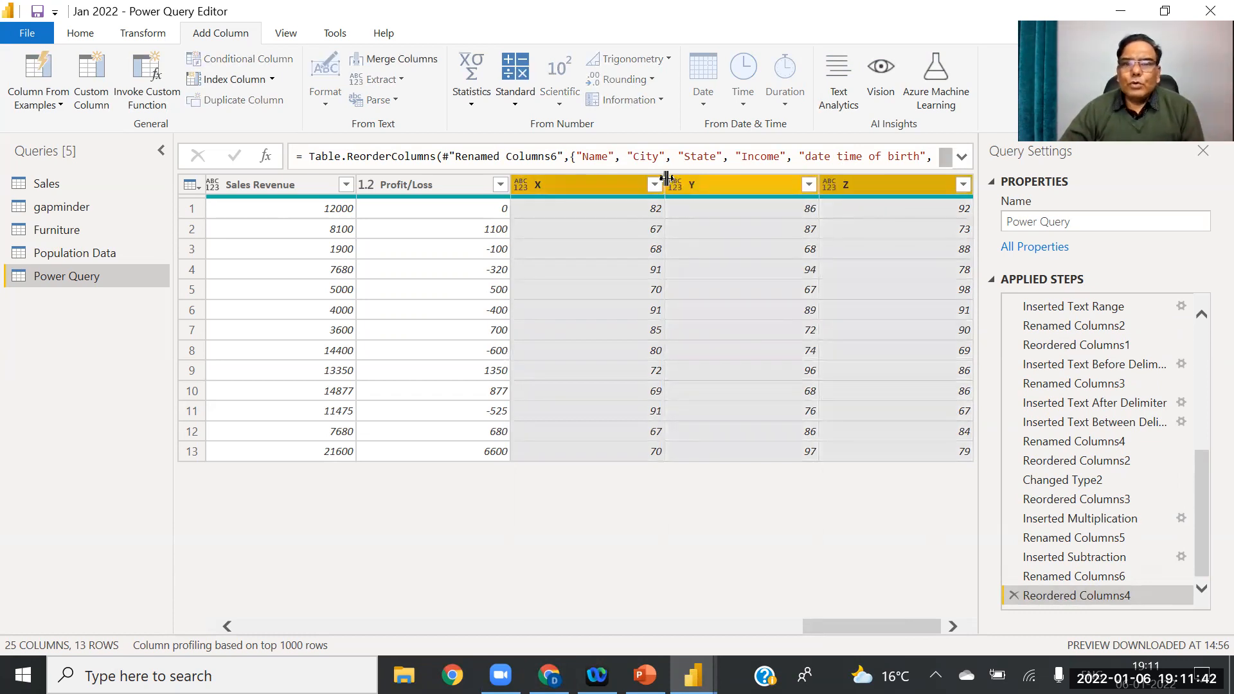
pyautogui.click(475, 102)
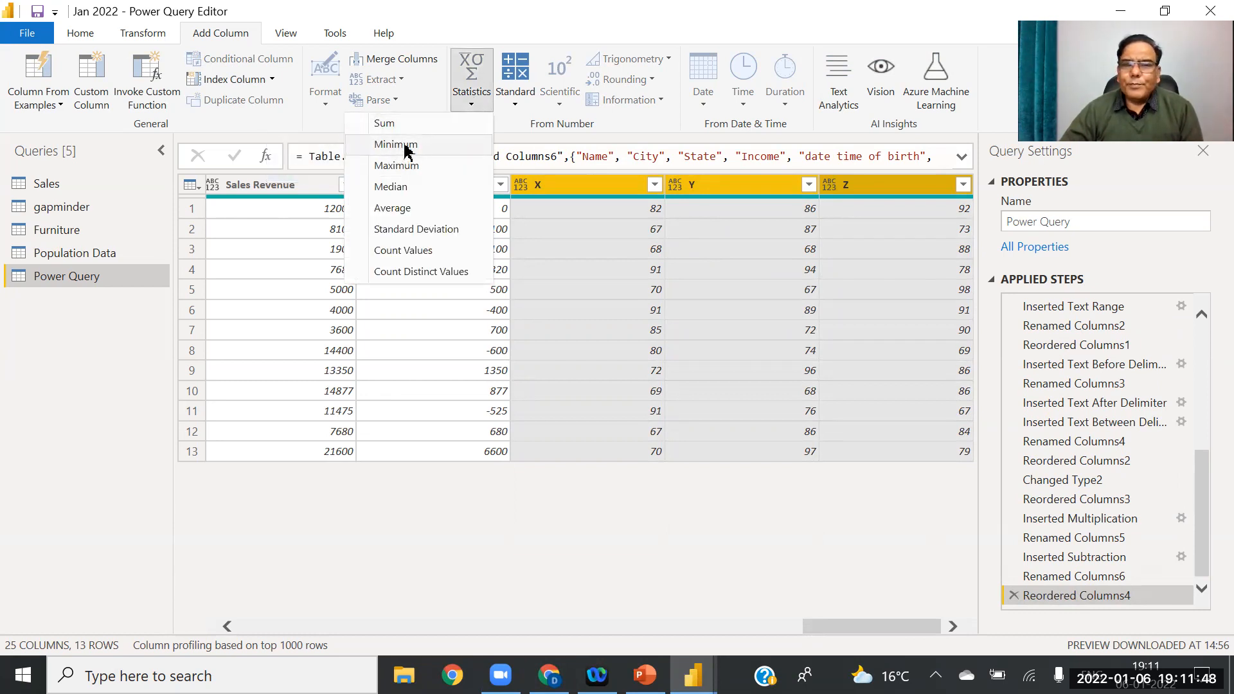
pyautogui.click(389, 208)
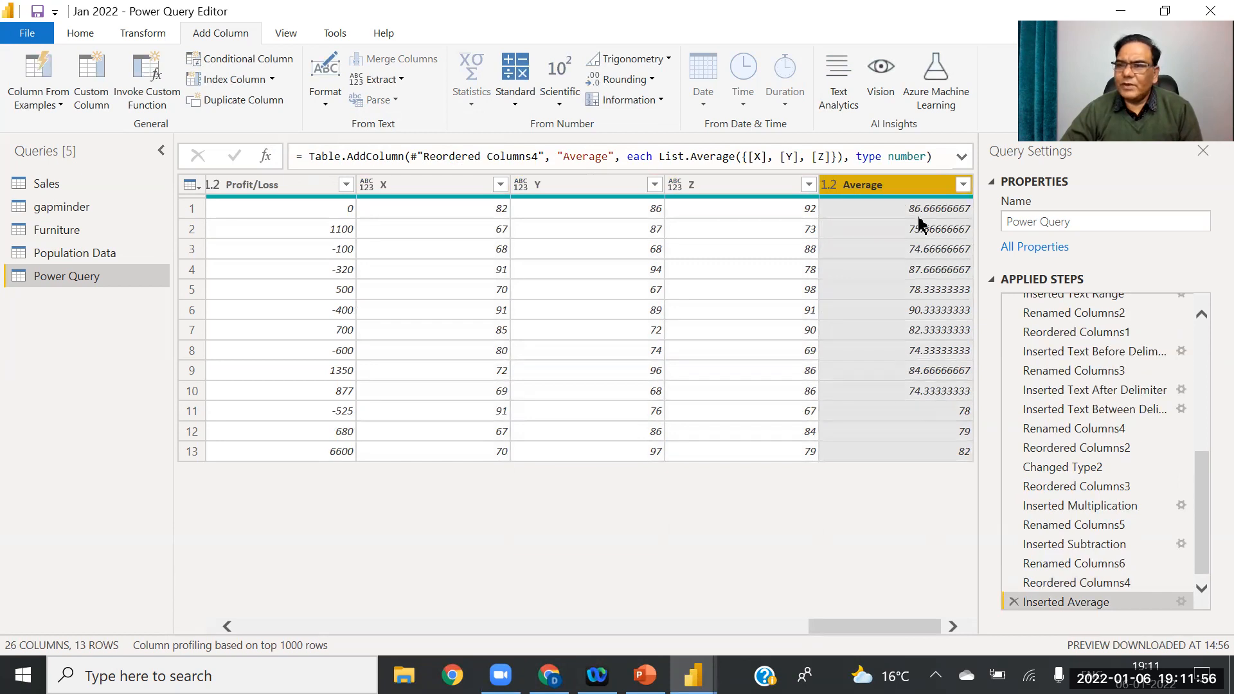
pyautogui.click(1014, 601)
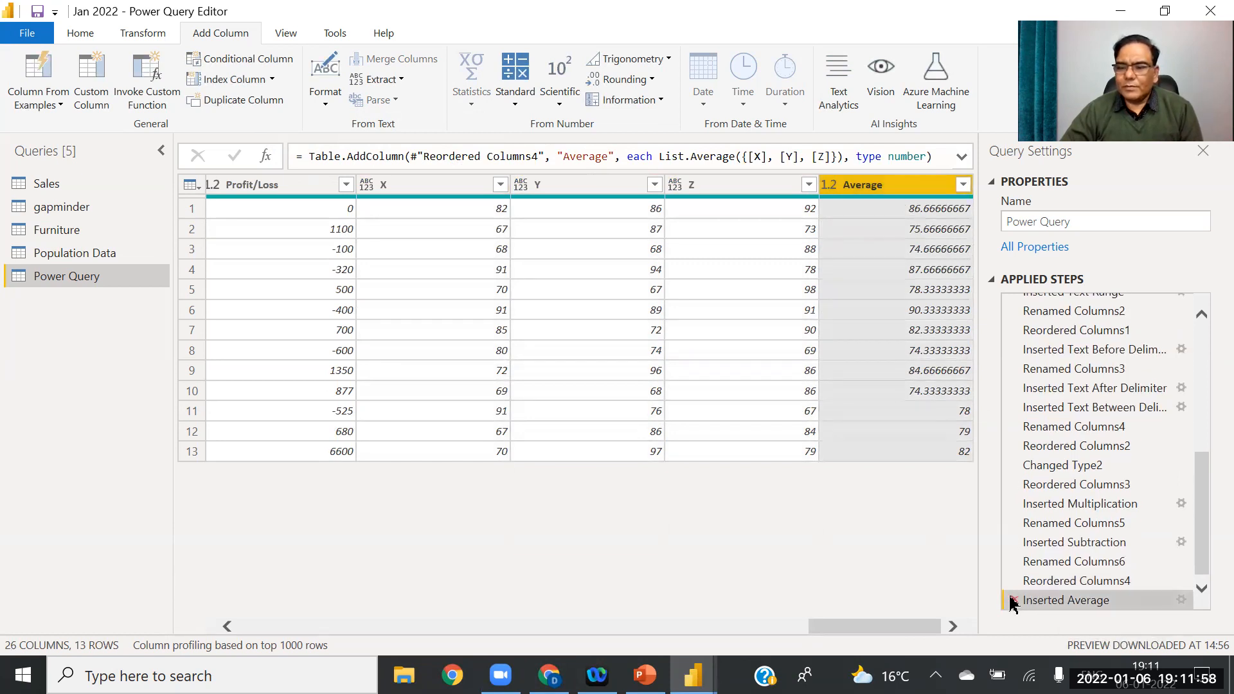
# Step: Add a column with the Standard Deviation statistic of the X, Y and Z columns
pyautogui.click(622, 185)
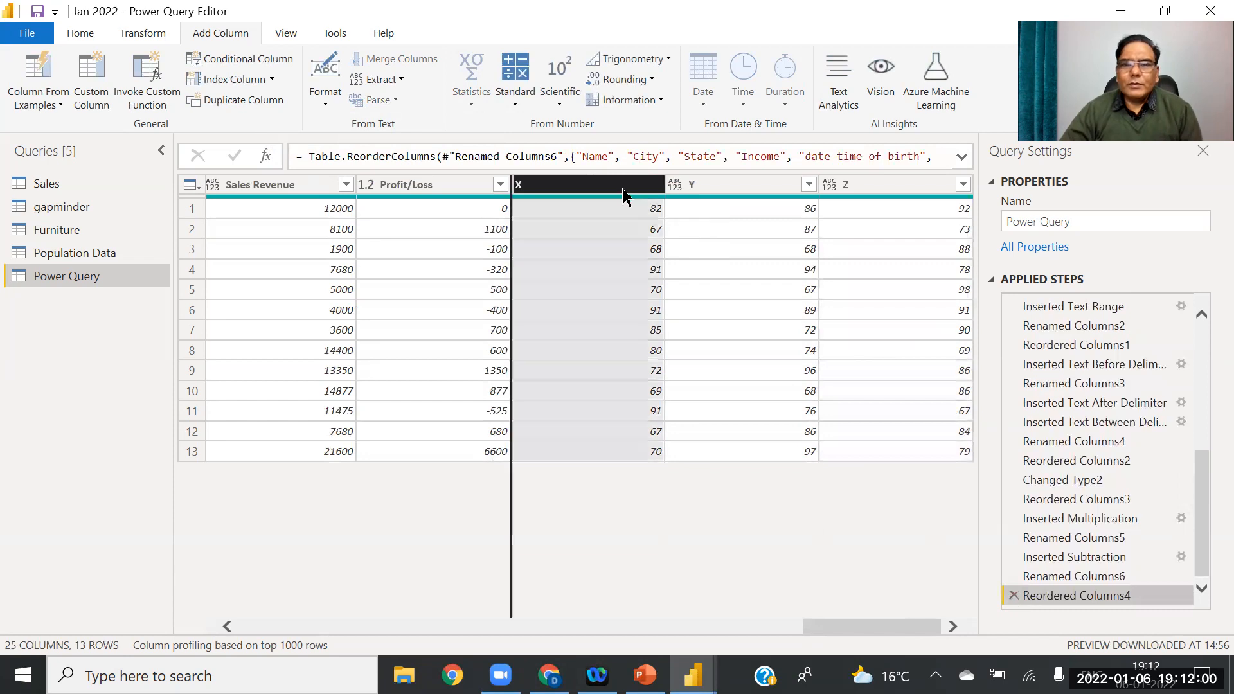
pyautogui.keyDown('ctrl'); pyautogui.click(751, 185); pyautogui.keyUp('ctrl')
pyautogui.keyDown('ctrl'); pyautogui.click(896, 185); pyautogui.keyUp('ctrl')
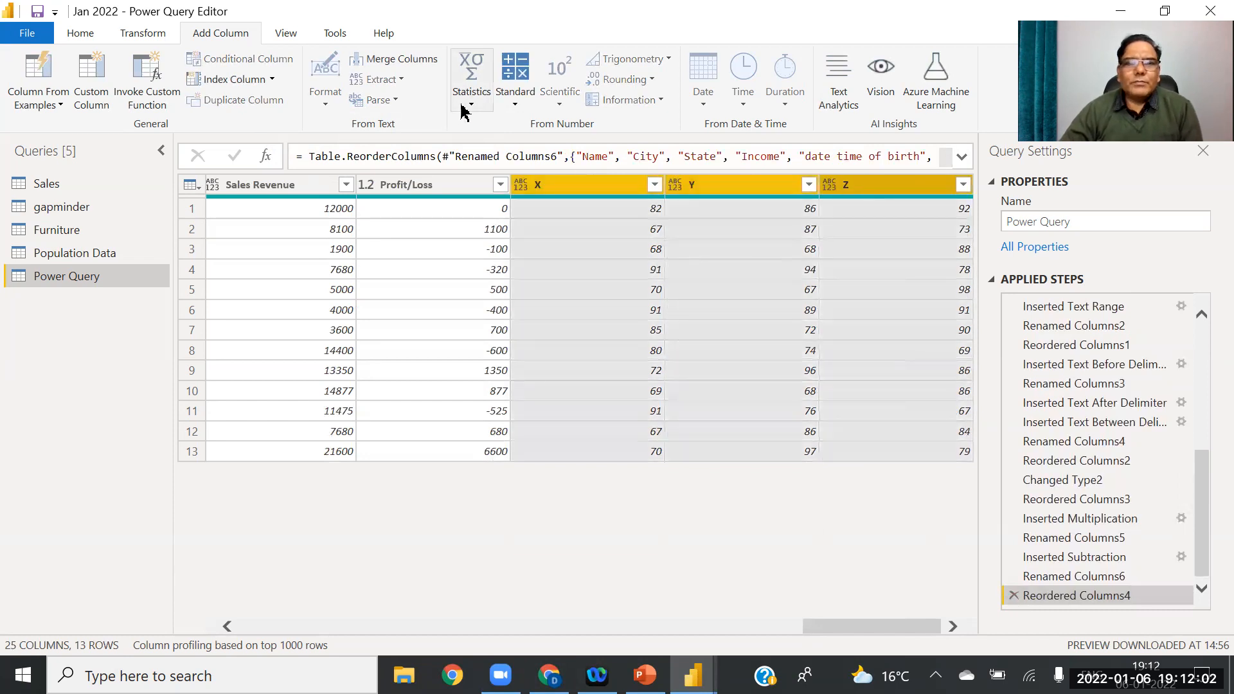
pyautogui.click(471, 103)
pyautogui.click(441, 230)
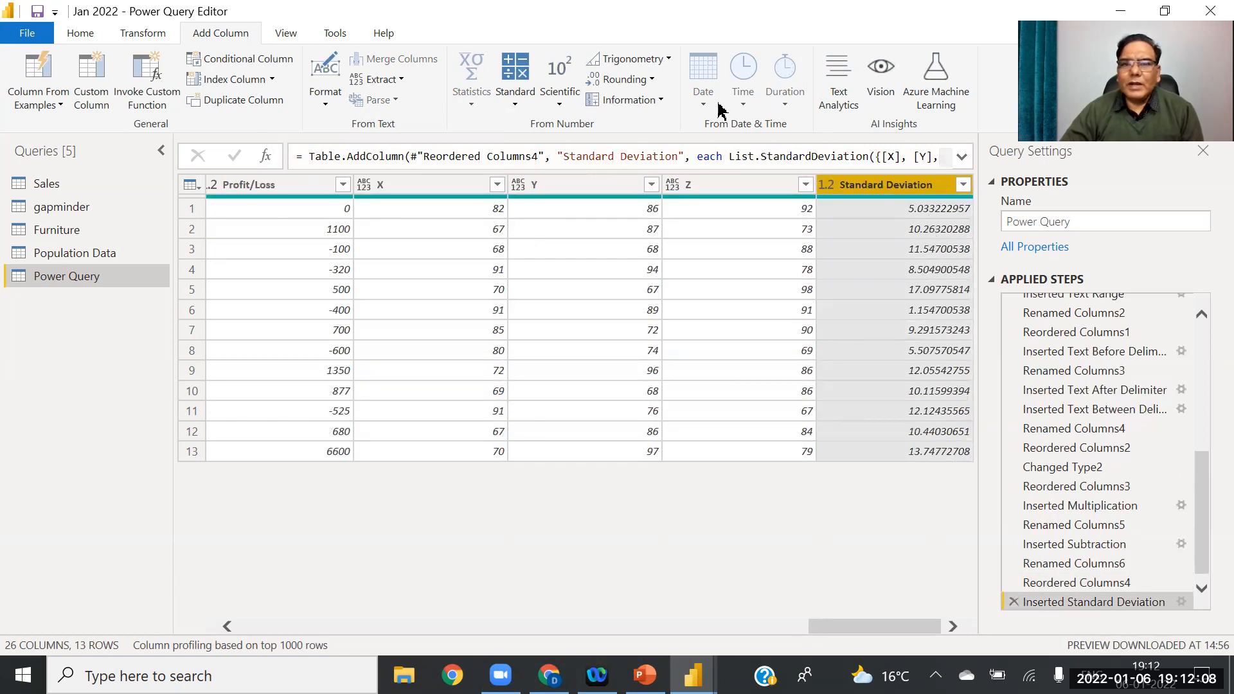
# Step: Add a Round column of the Standard Deviation values at 2 decimal places, and delete its Inserted Rounding step
pyautogui.click(637, 80)
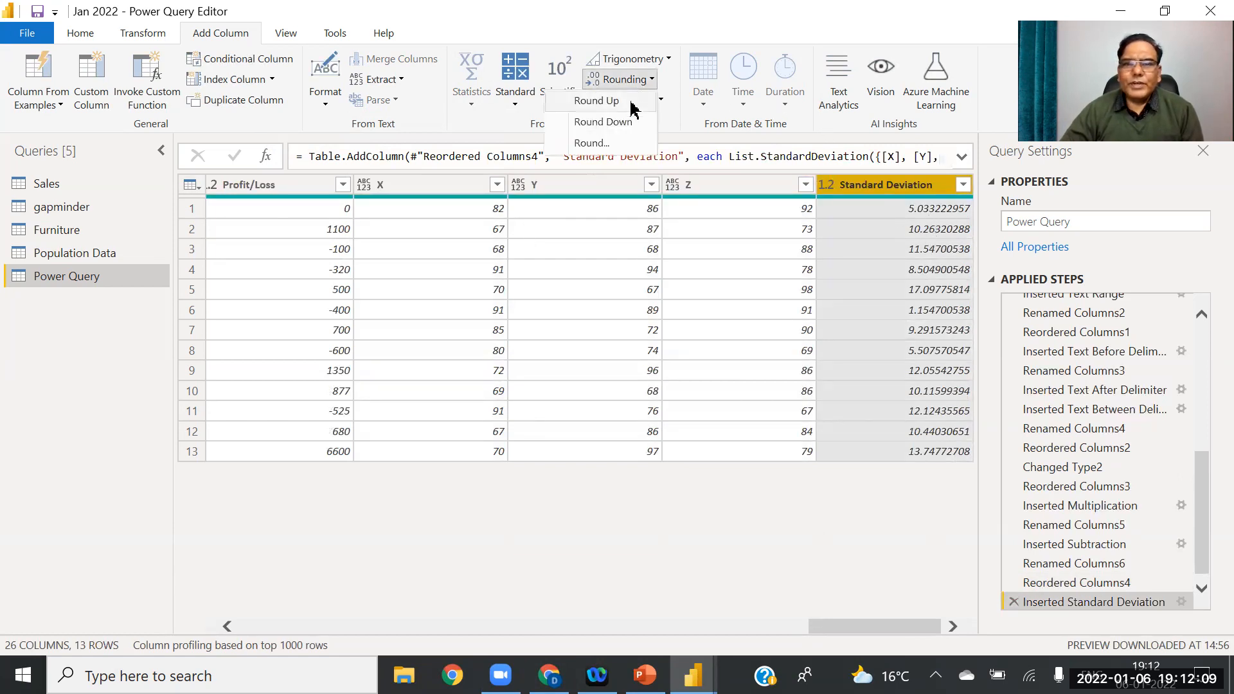
pyautogui.click(621, 142)
pyautogui.write('2')
pyautogui.click(823, 394)
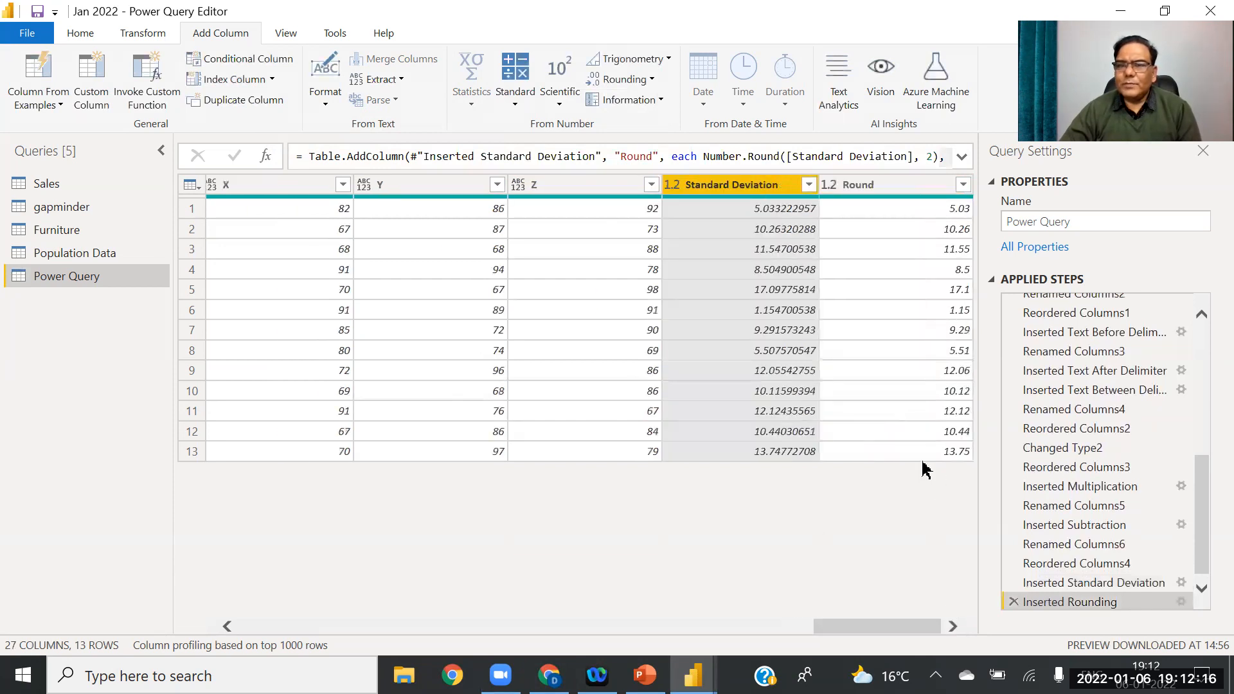
pyautogui.moveTo(878, 626); pyautogui.dragTo(875, 626)
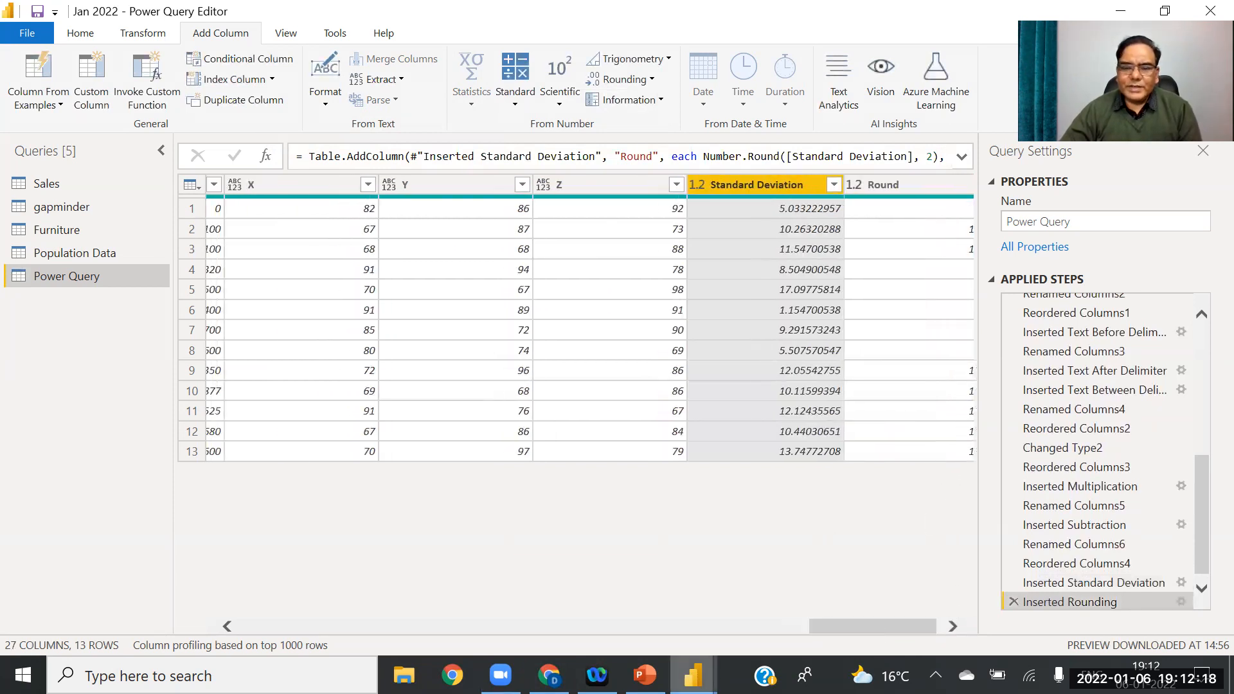
pyautogui.click(501, 675)
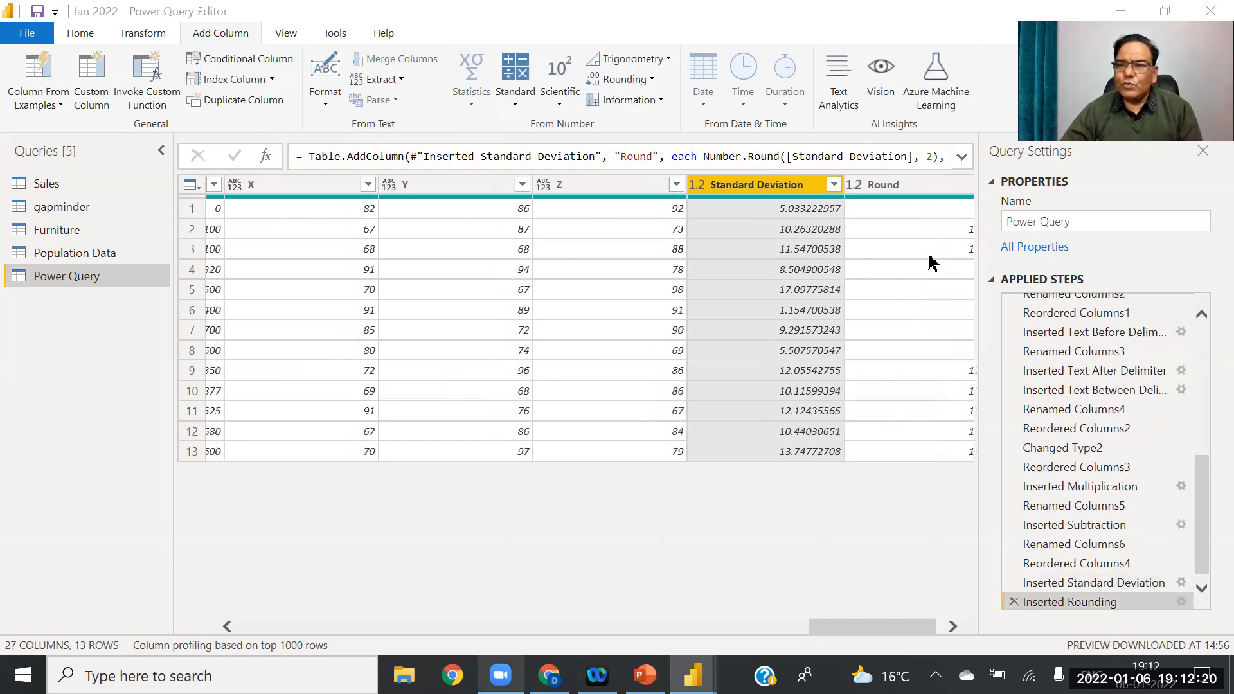
pyautogui.click(1014, 602)
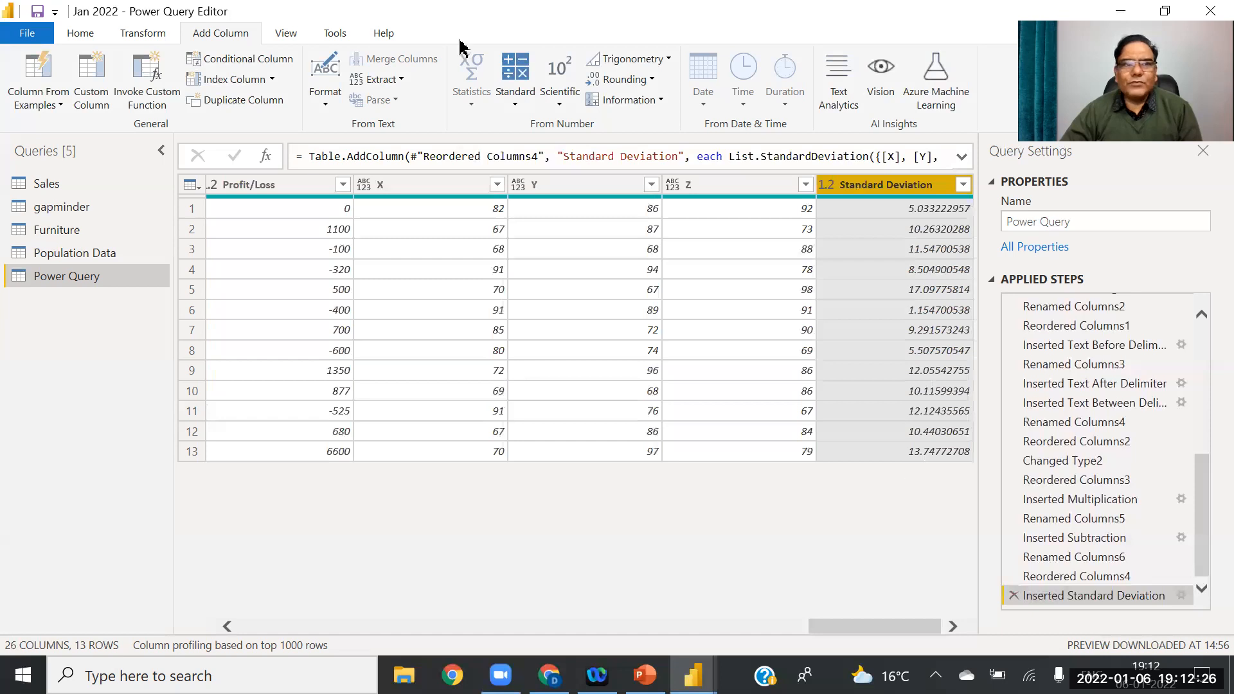
# Step: Round the Standard Deviation column in place to 2 decimal places without adding a new column
pyautogui.click(143, 33)
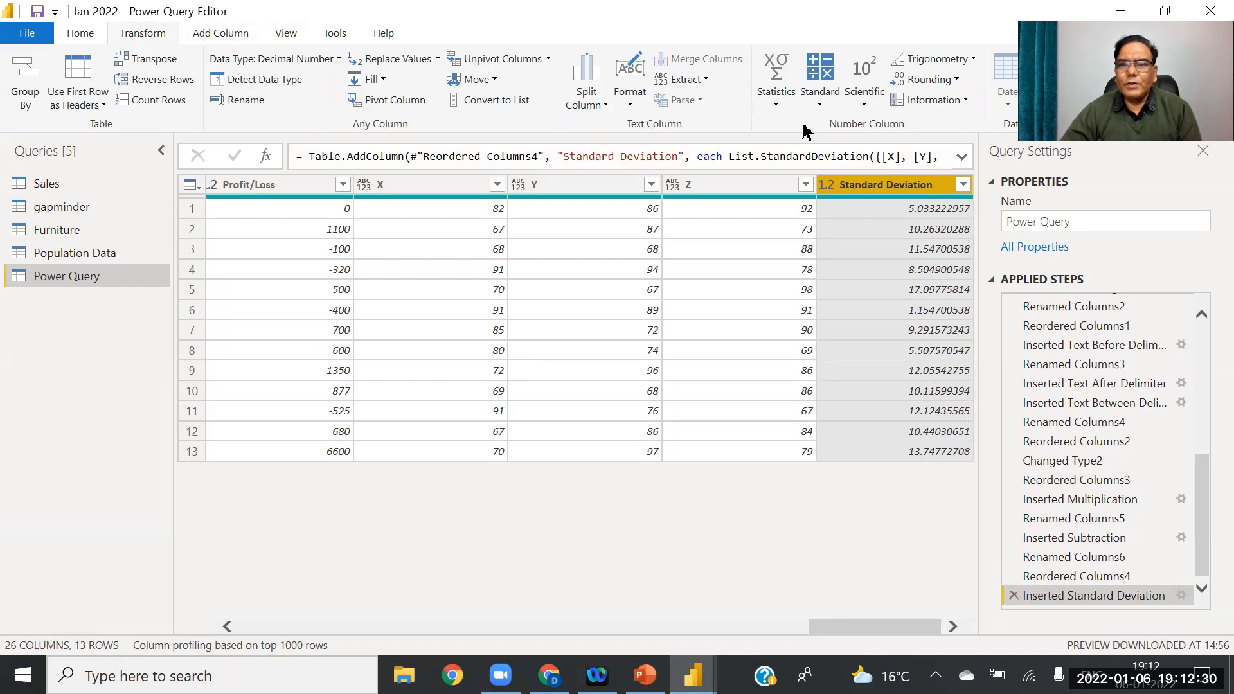
pyautogui.click(929, 80)
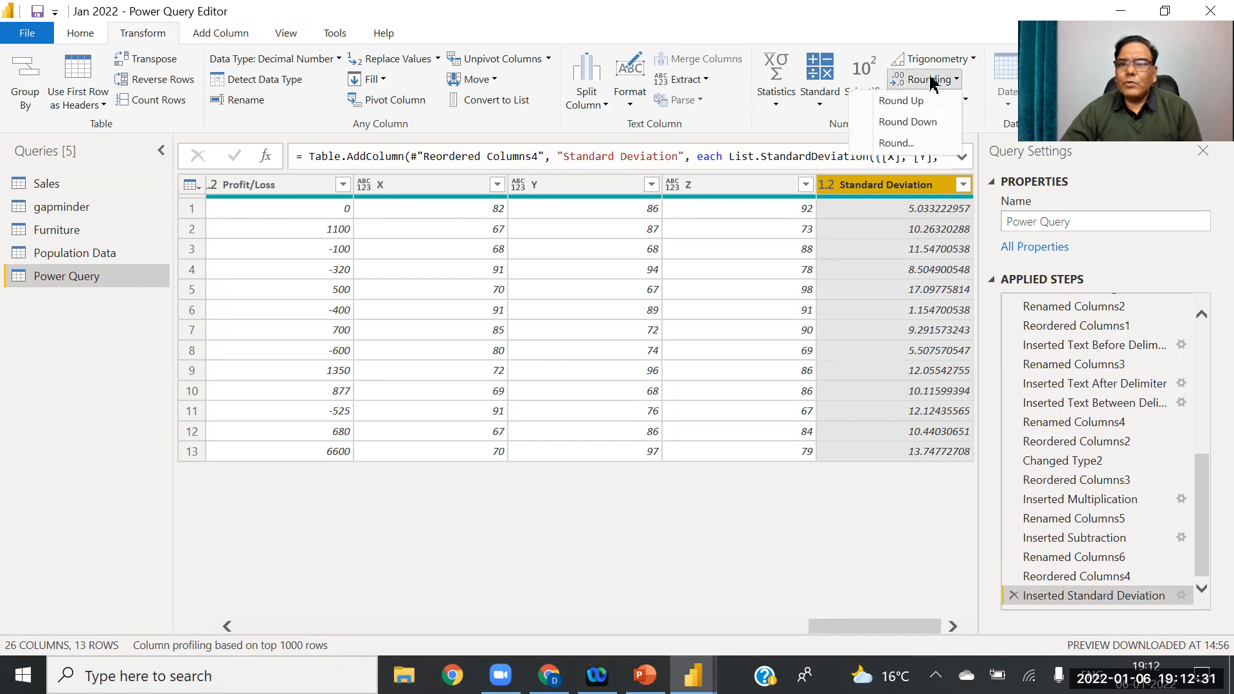
pyautogui.click(897, 142)
pyautogui.write('2')
pyautogui.click(819, 396)
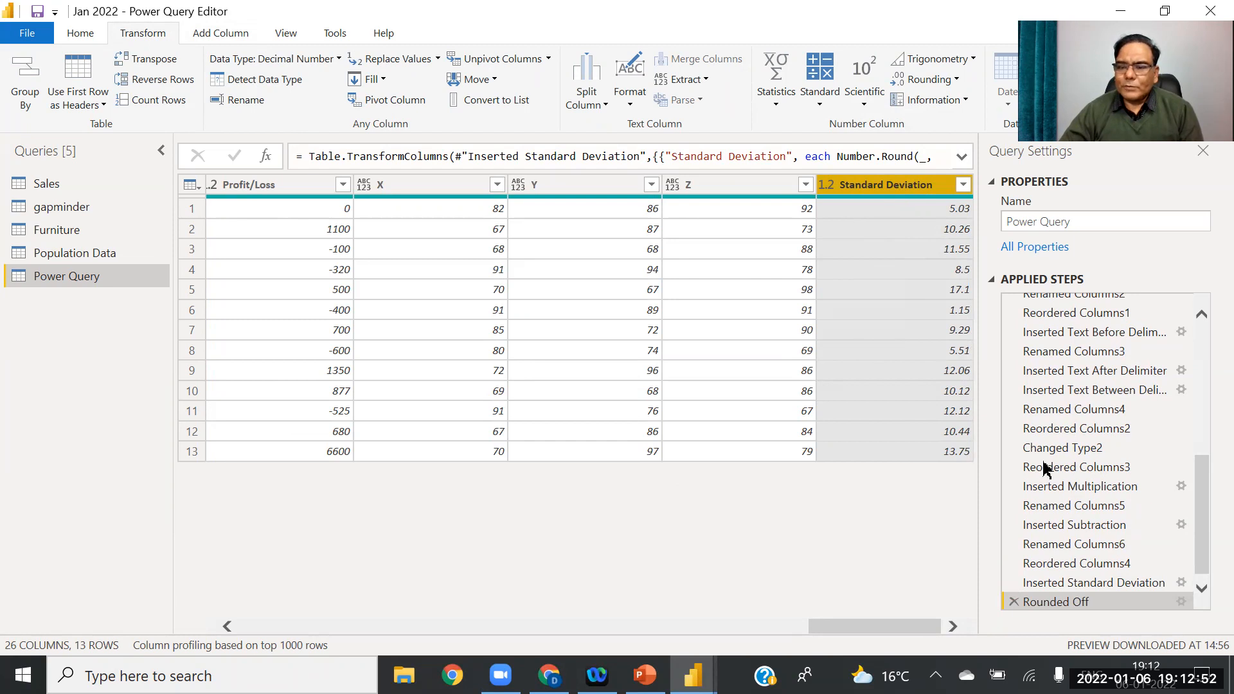
# Step: Delete the Rounded Off and Inserted Standard Deviation steps from the applied steps
pyautogui.click(1013, 602)
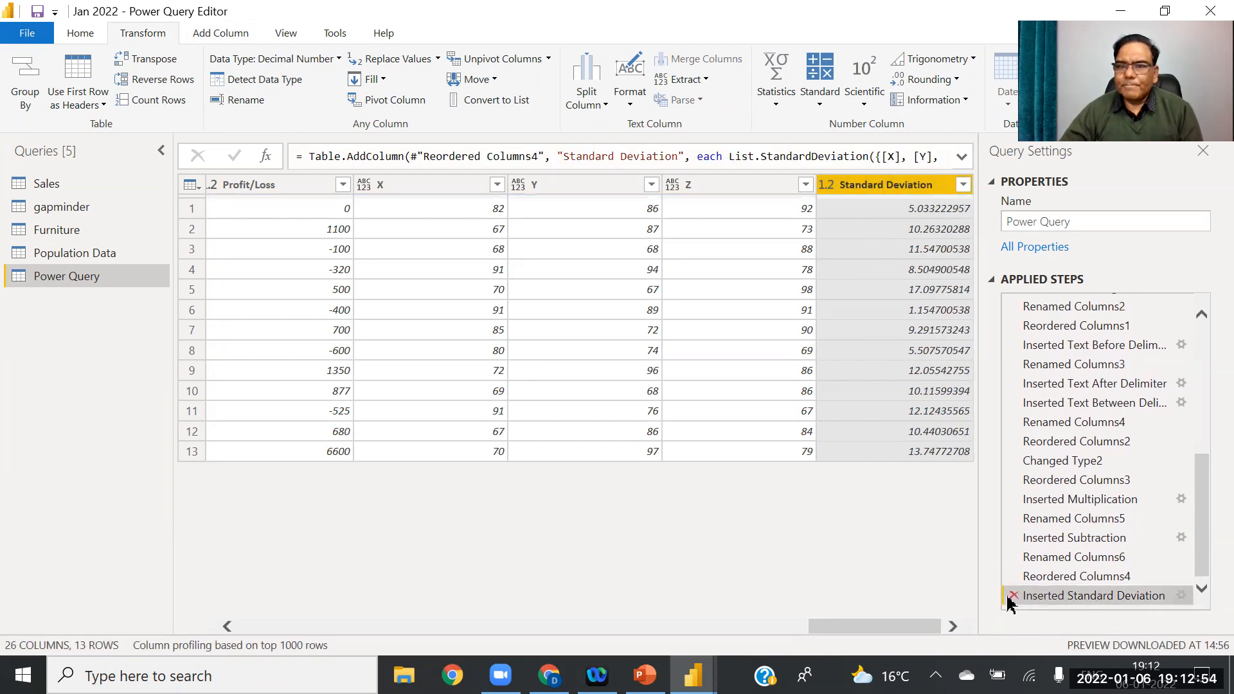
pyautogui.click(1013, 596)
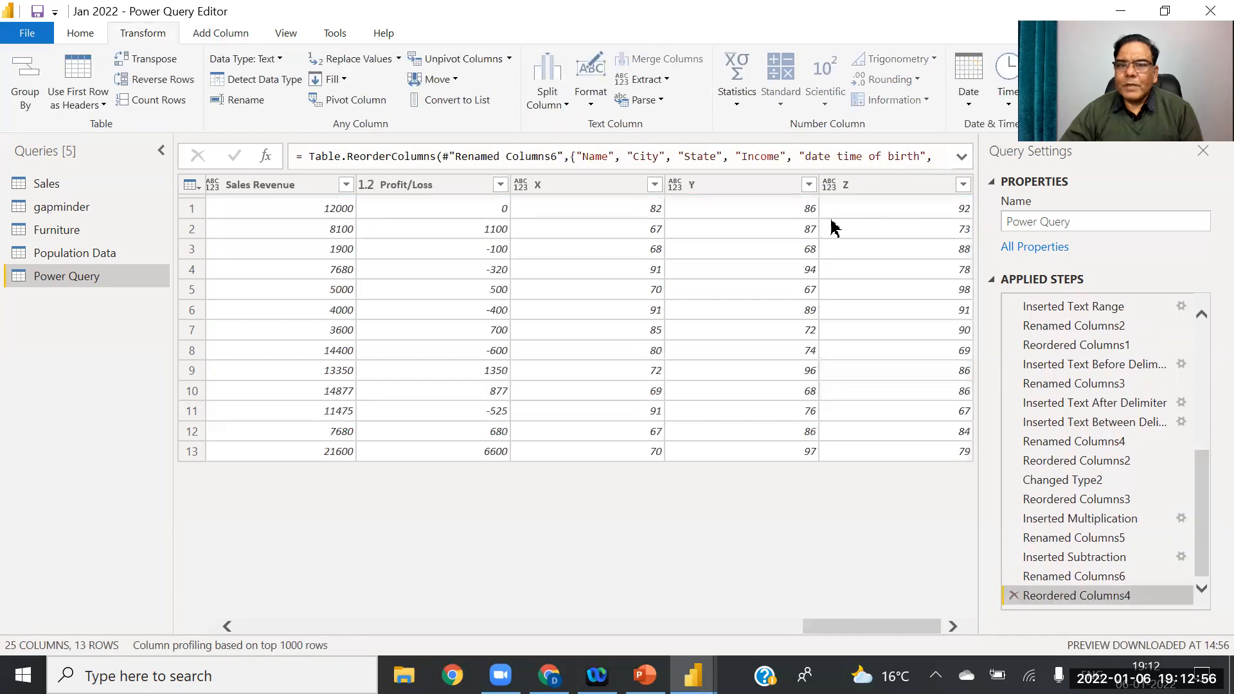
# Step: Add a column with the Sum statistic of the X, Y and Z columns
pyautogui.click(588, 186)
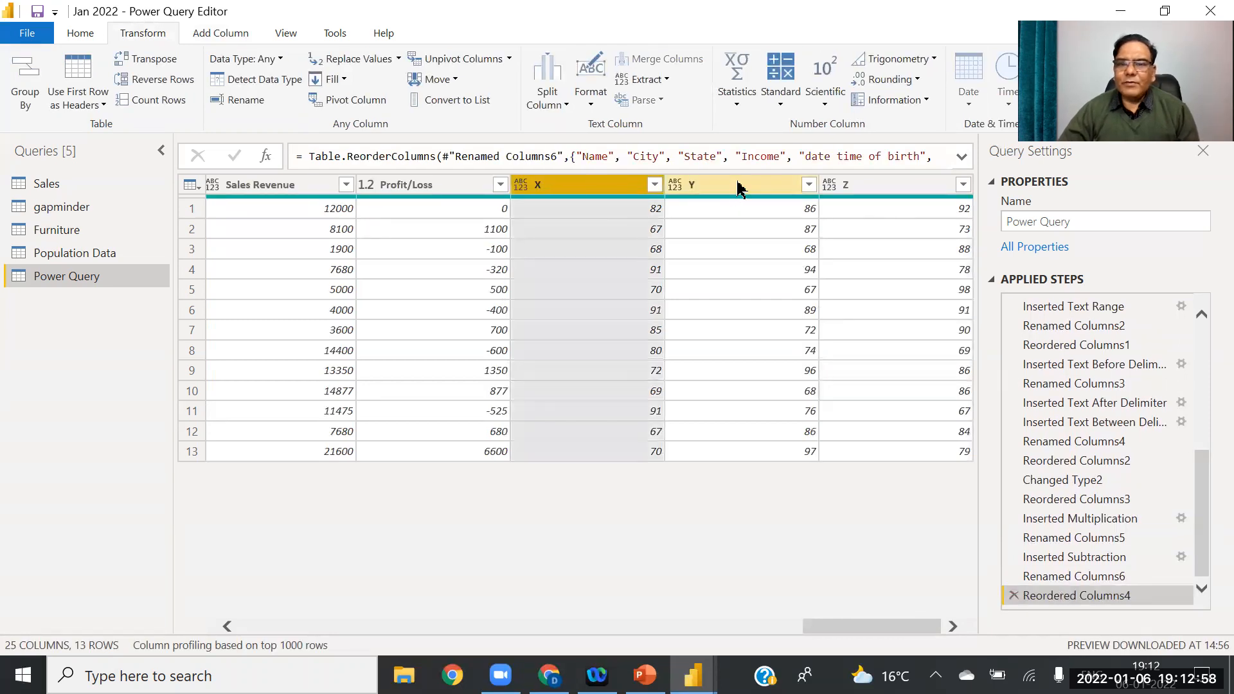
pyautogui.keyDown('ctrl'); pyautogui.click(739, 185); pyautogui.keyUp('ctrl')
pyautogui.keyDown('ctrl'); pyautogui.click(880, 185); pyautogui.keyUp('ctrl')
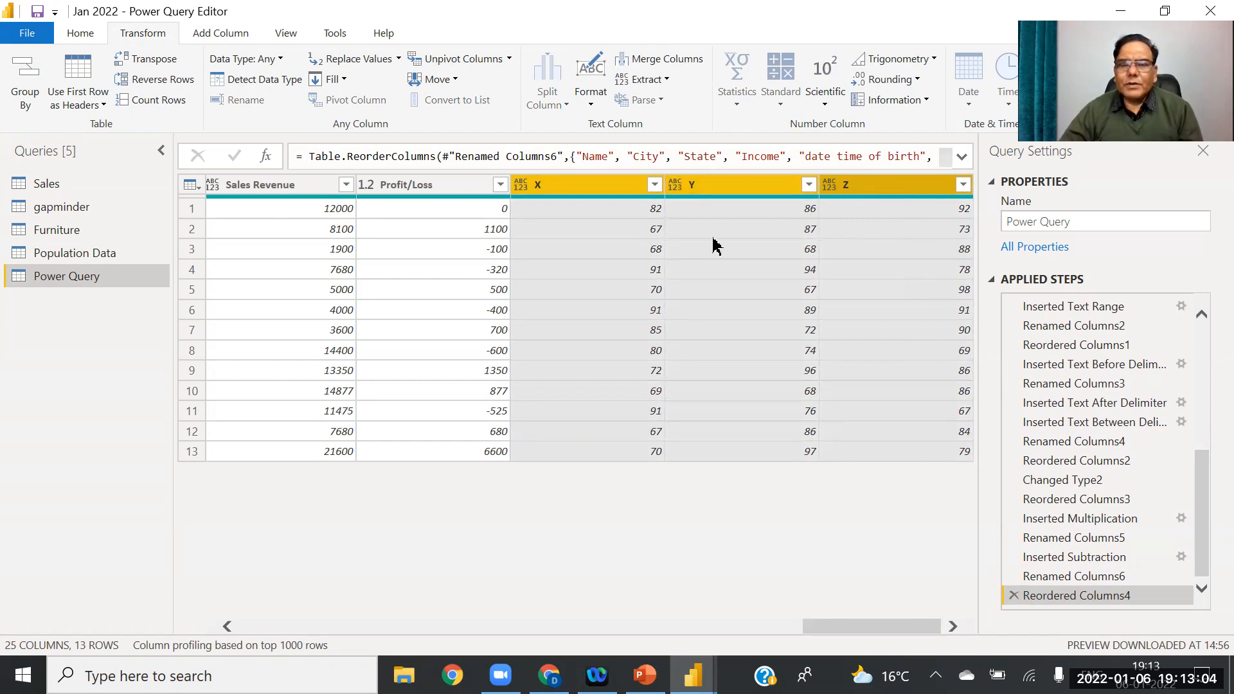
pyautogui.click(212, 35)
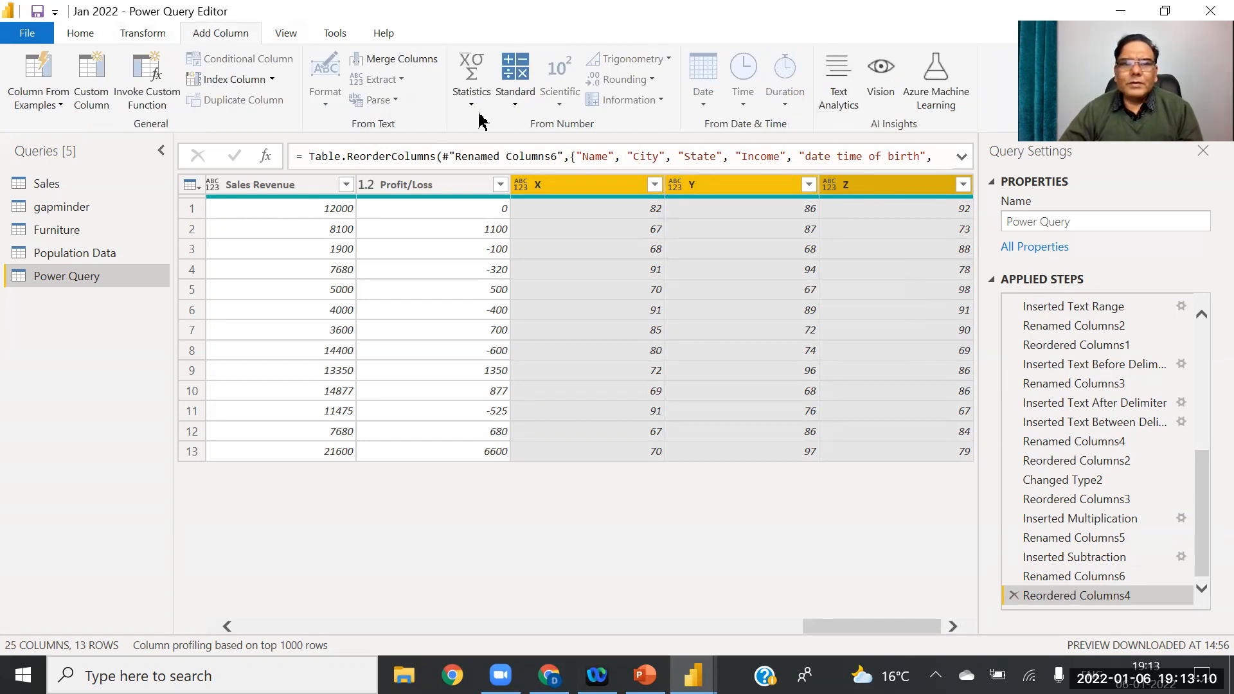
pyautogui.click(471, 101)
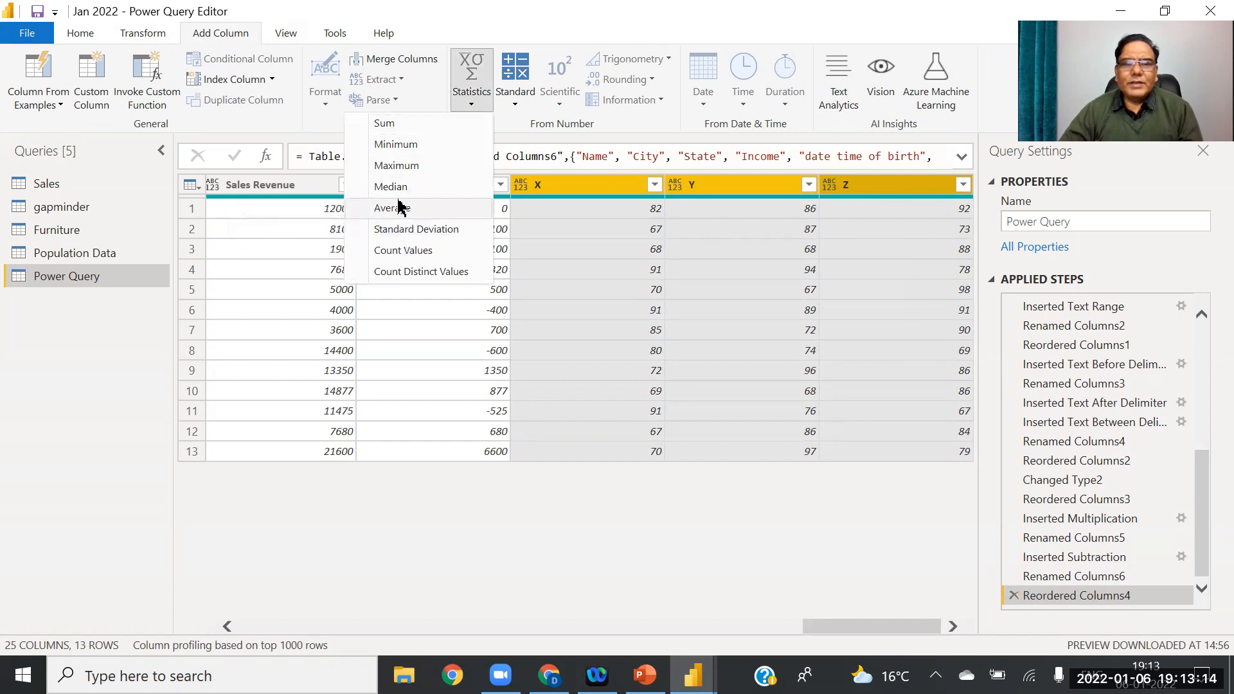
pyautogui.click(394, 123)
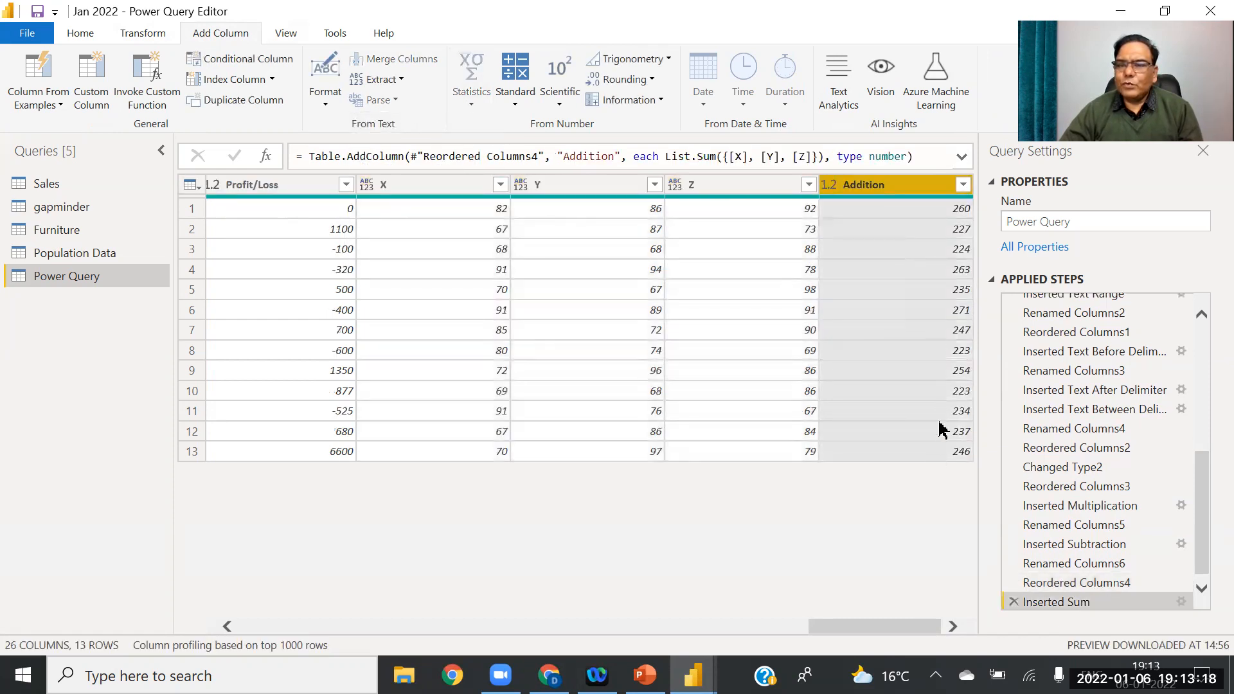
# Step: Add a column with the Median statistic of X, Y and Z, and delete the Inserted Median and Inserted Sum steps
pyautogui.click(441, 184)
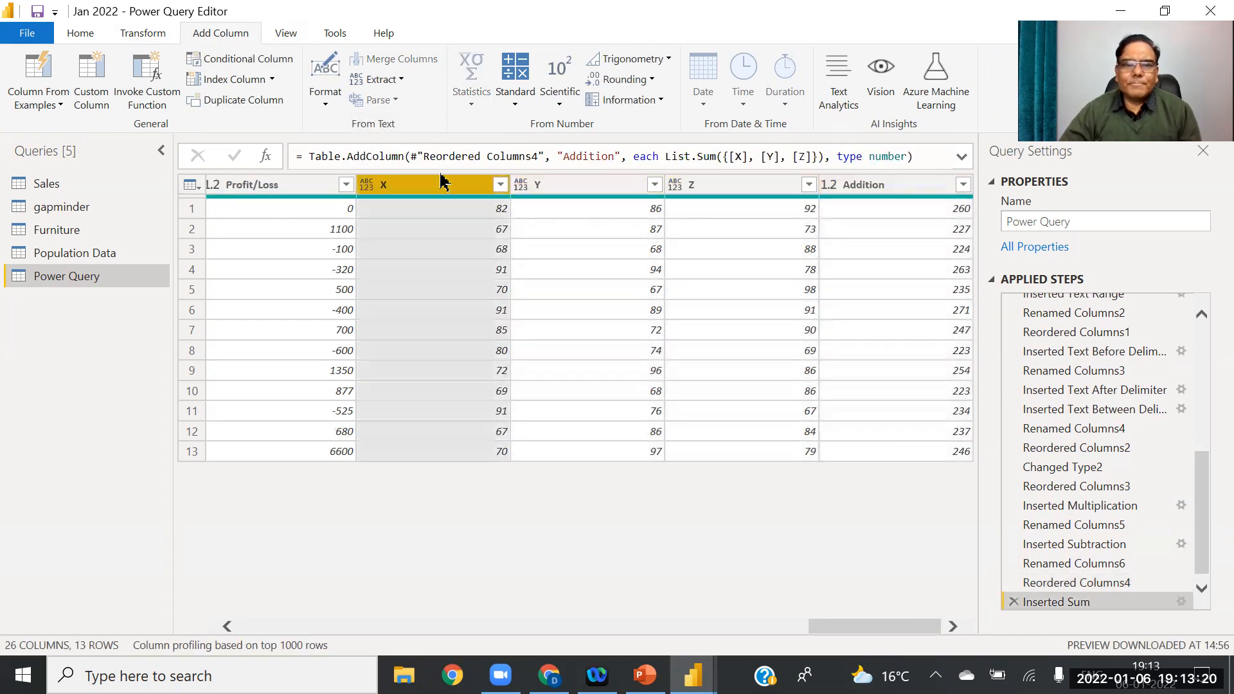
pyautogui.keyDown('ctrl'); pyautogui.click(523, 184); pyautogui.keyUp('ctrl')
pyautogui.keyDown('ctrl'); pyautogui.click(717, 186); pyautogui.keyUp('ctrl')
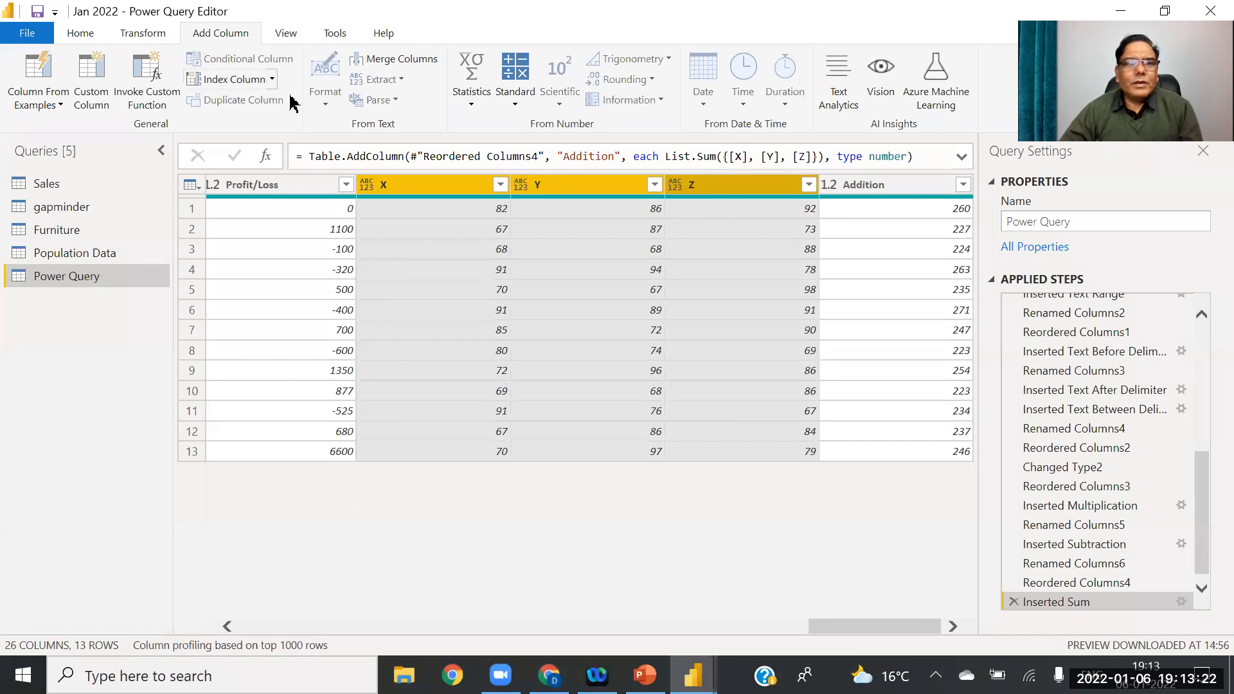
pyautogui.click(475, 100)
pyautogui.click(408, 186)
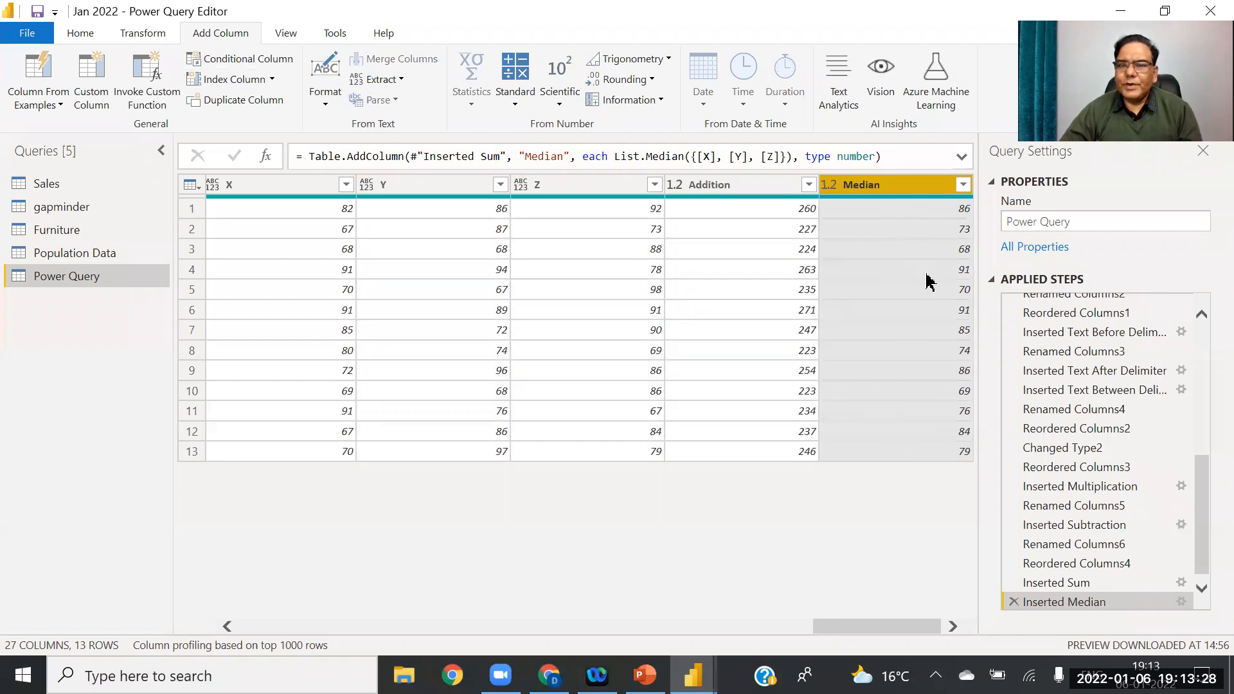
pyautogui.click(1013, 604)
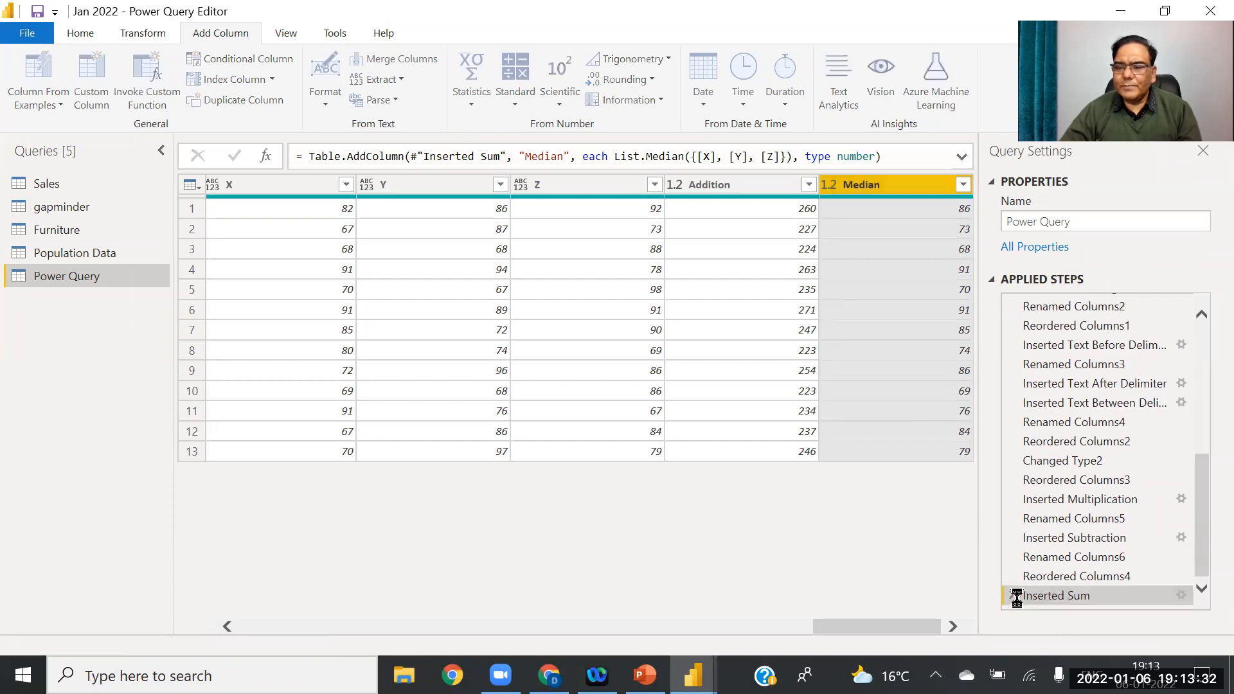
pyautogui.click(1015, 596)
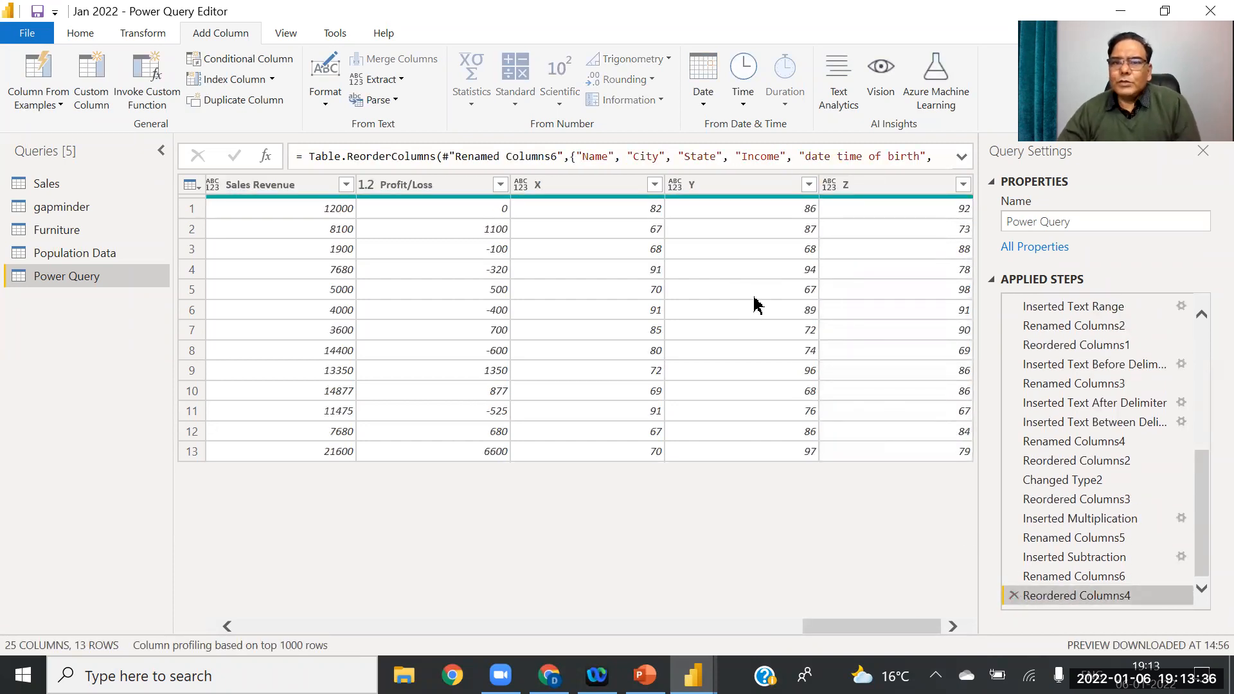
# Step: Add an Is Even information column for the Z column, and delete its Inserted Is Even step
pyautogui.click(876, 184)
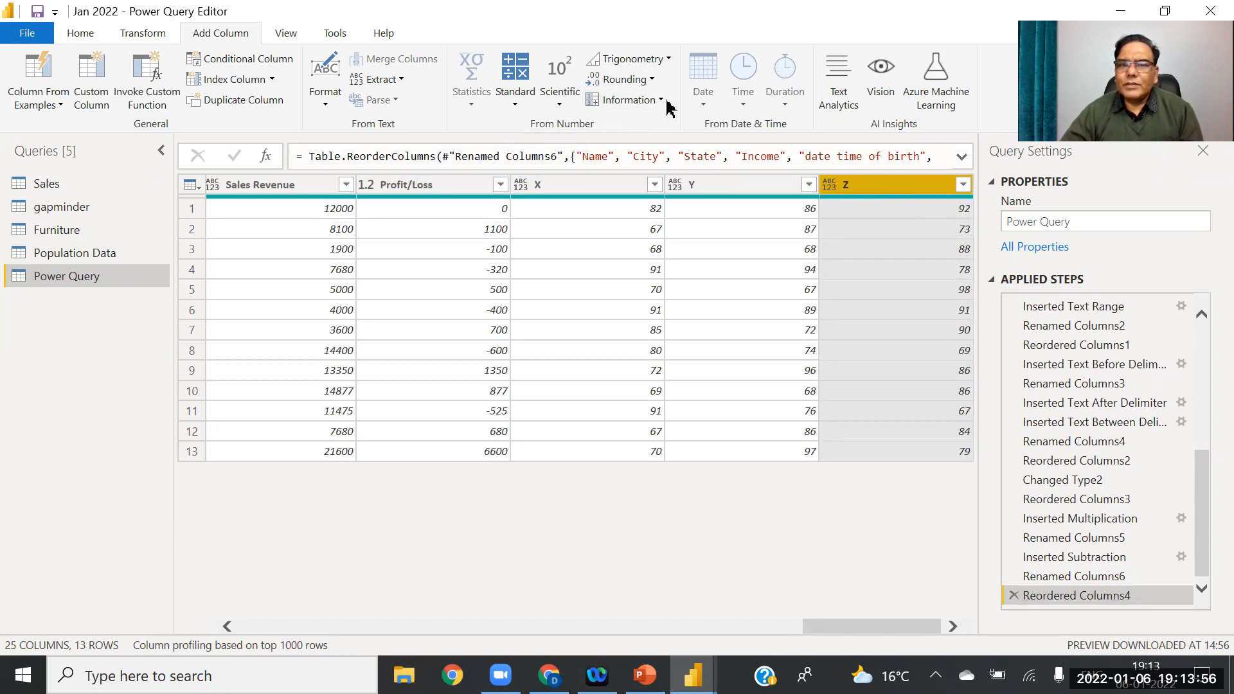
pyautogui.click(633, 99)
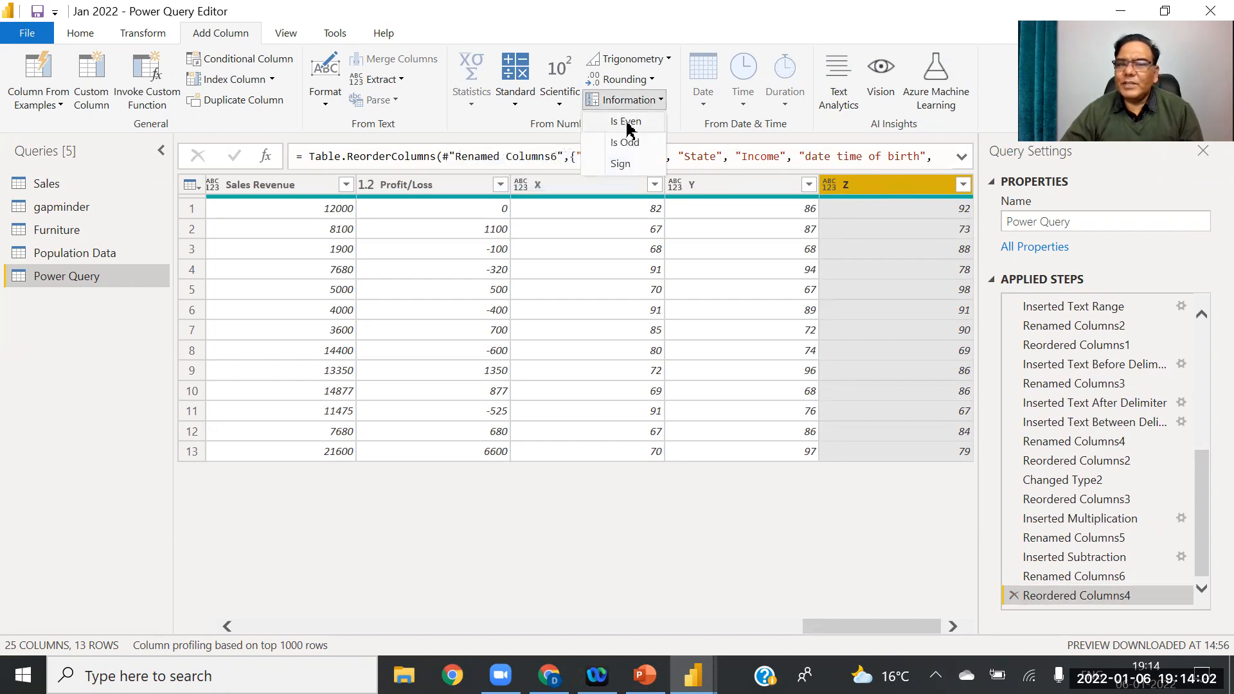
pyautogui.click(628, 125)
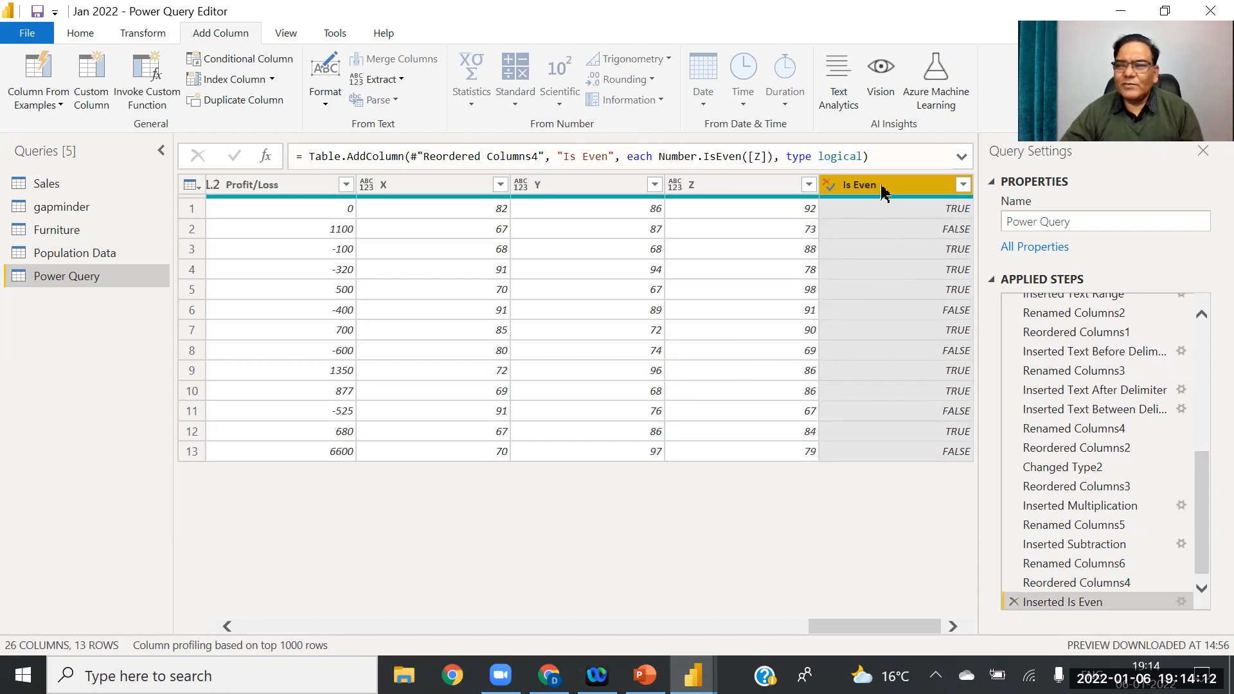
pyautogui.click(1014, 601)
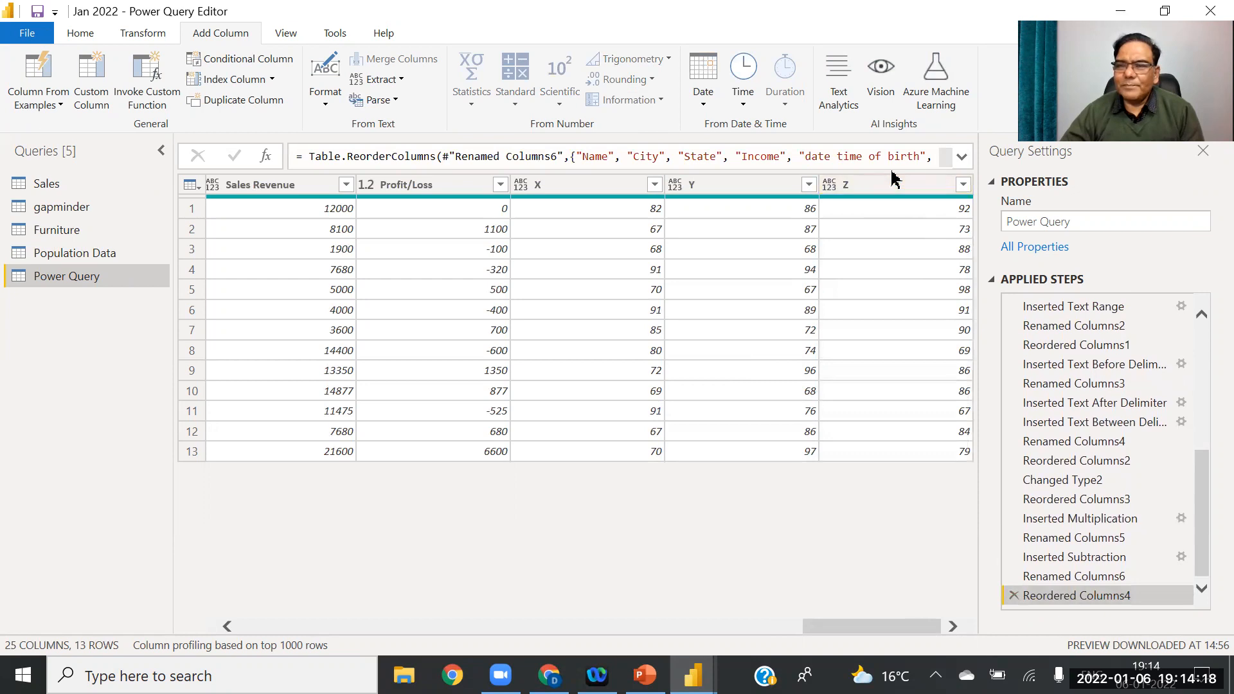
# Step: Add an Is Odd information column for the Z column, and delete its Inserted Is Odd step
pyautogui.click(857, 185)
pyautogui.click(866, 191)
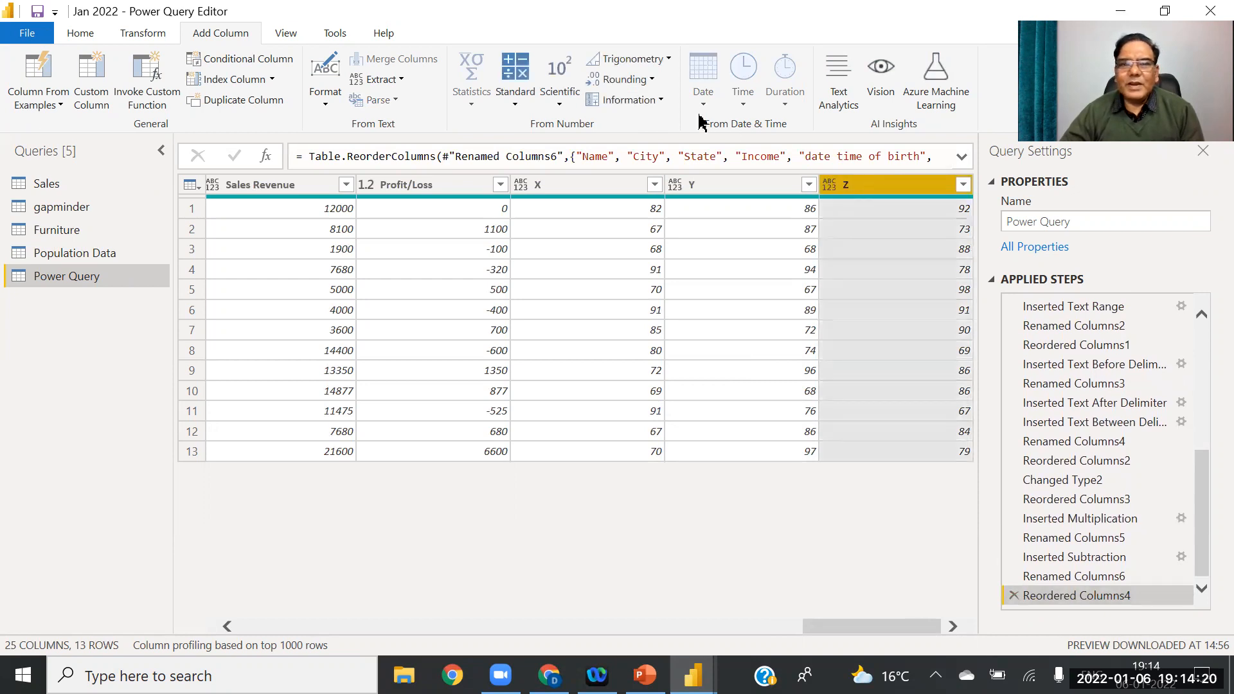
pyautogui.click(624, 100)
pyautogui.click(627, 142)
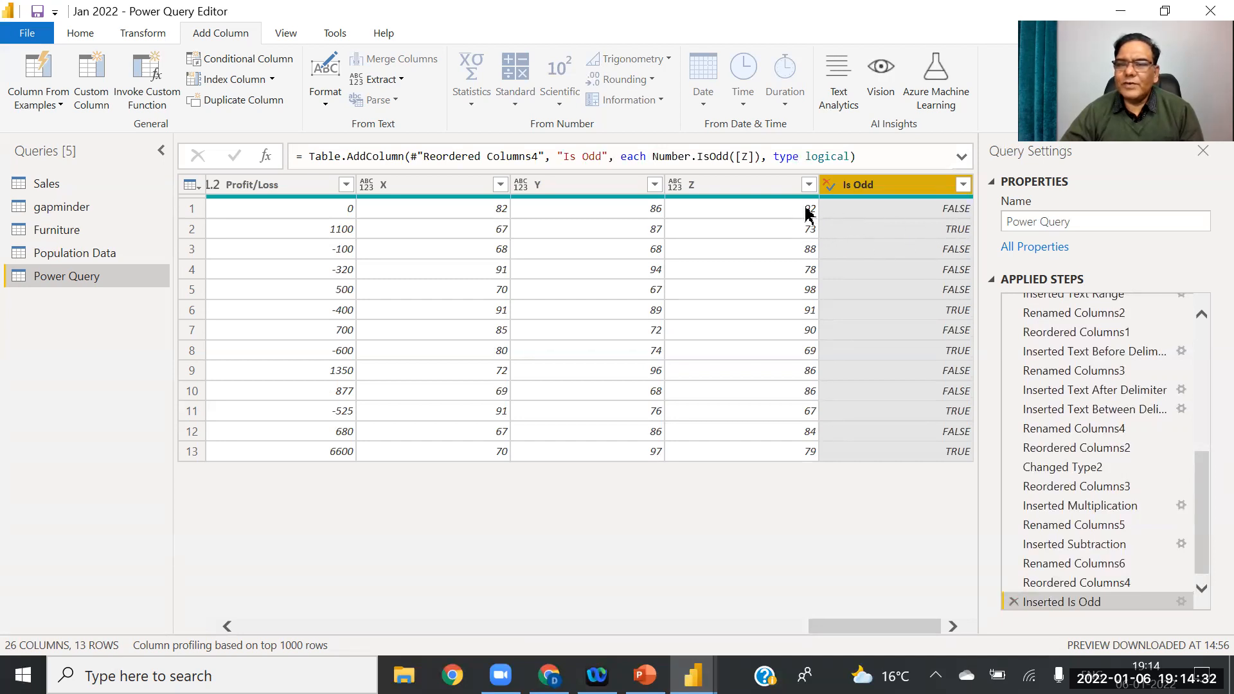
pyautogui.click(1014, 602)
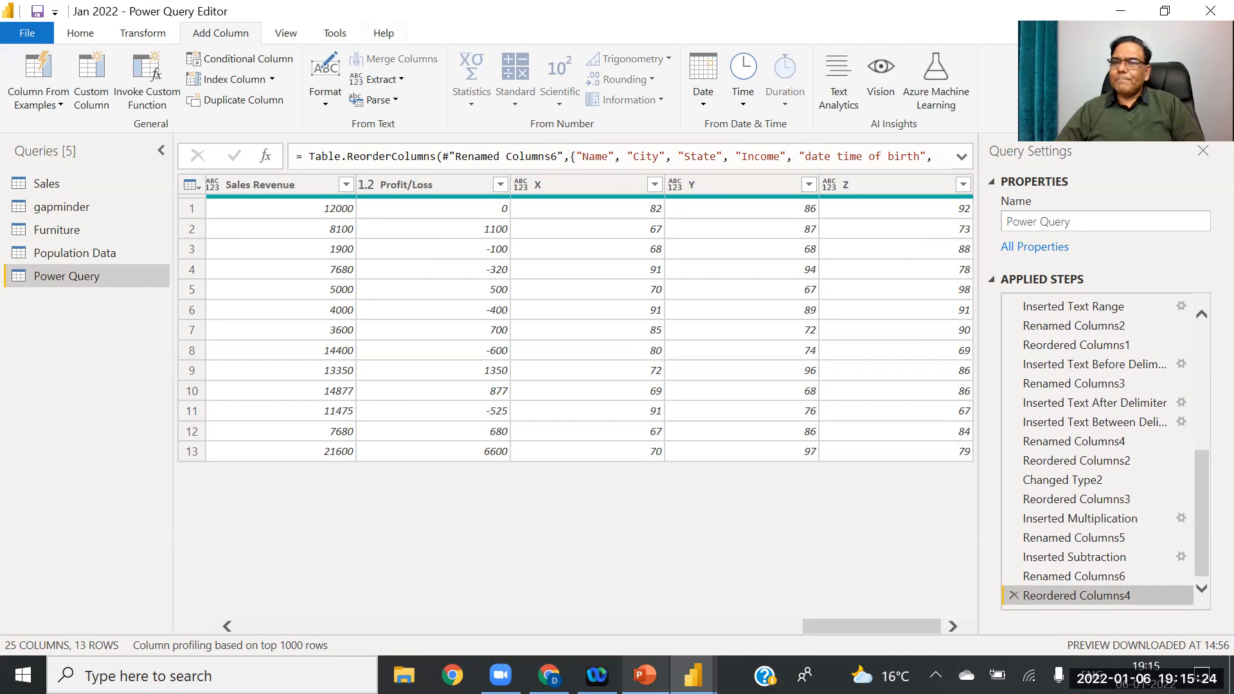
# Step: Switch to the PowerPoint presentation to view the Add, Subtract, Multiply and Divide slide, and return to the Power Query Editor
pyautogui.click(645, 675)
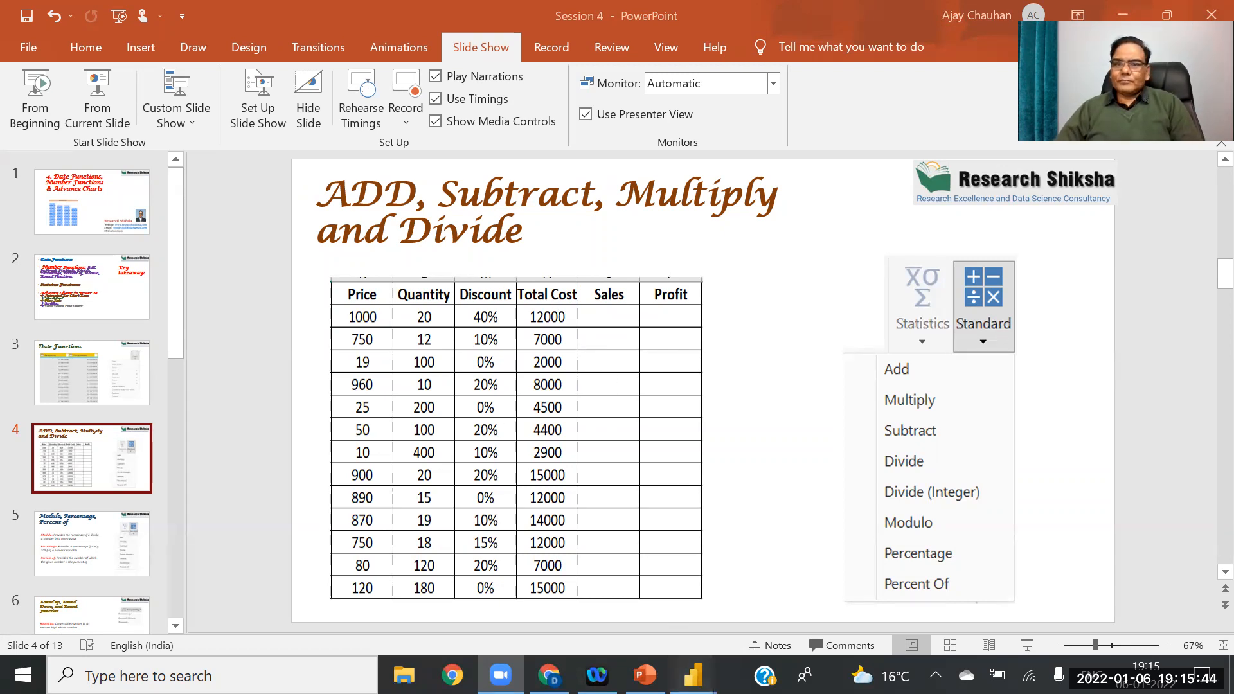
pyautogui.moveTo(693, 675)
pyautogui.click(779, 606)
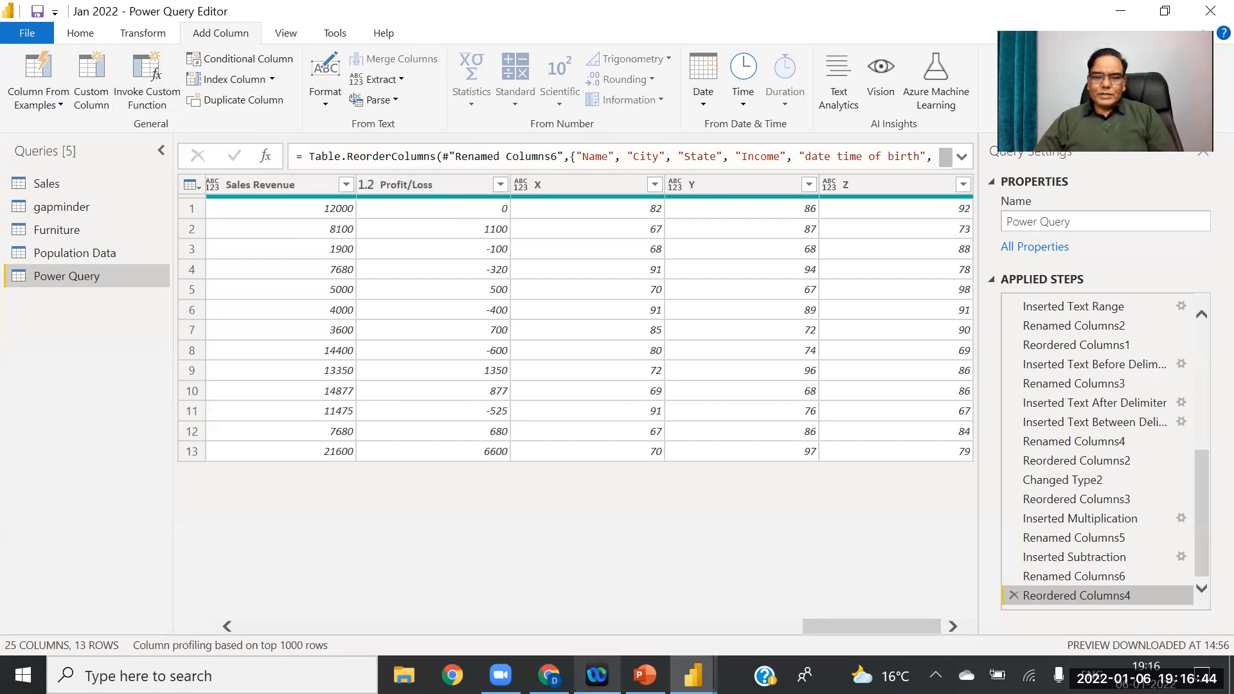
# Step: Switch to the Session 4 presentation in PowerPoint and start the slide show from the Key takeaways slide
pyautogui.click(645, 675)
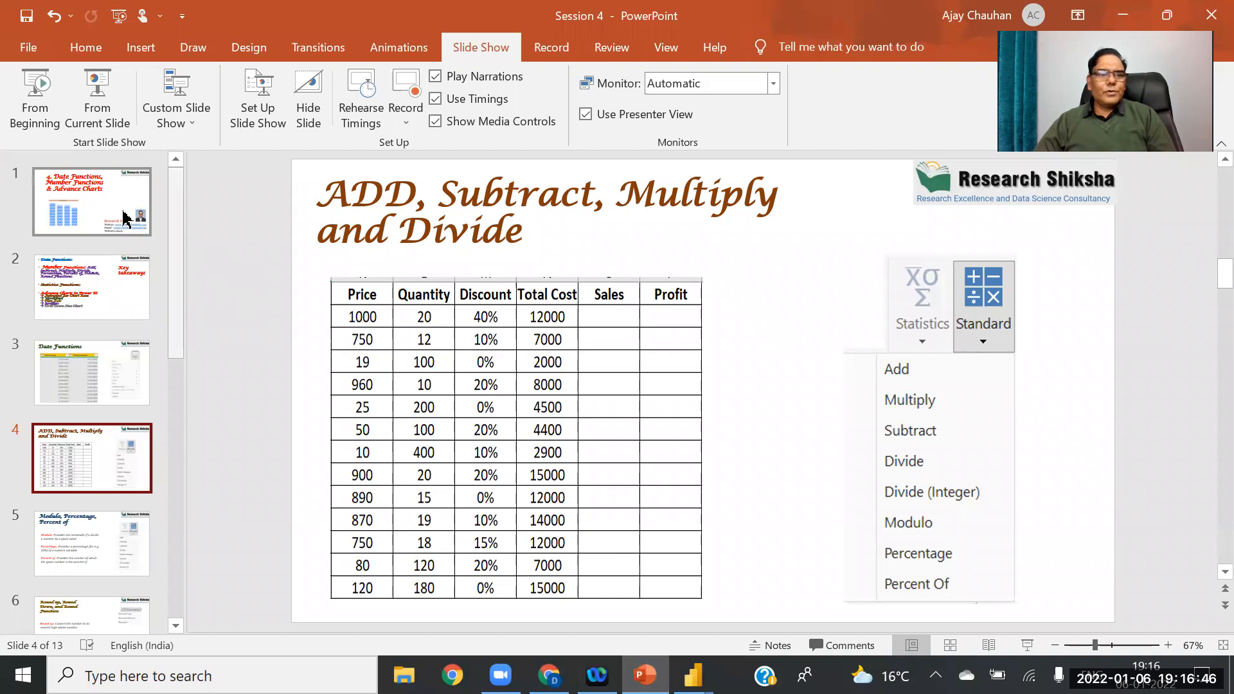
pyautogui.click(103, 215)
pyautogui.press('Down')
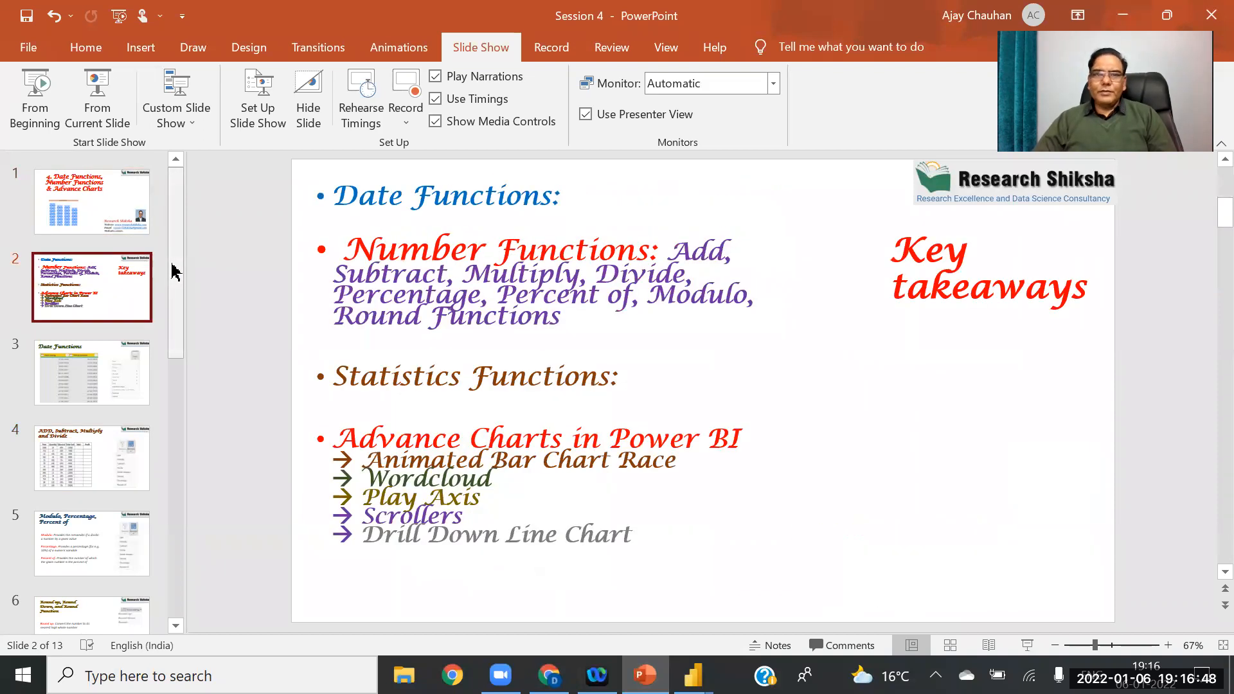
pyautogui.click(128, 124)
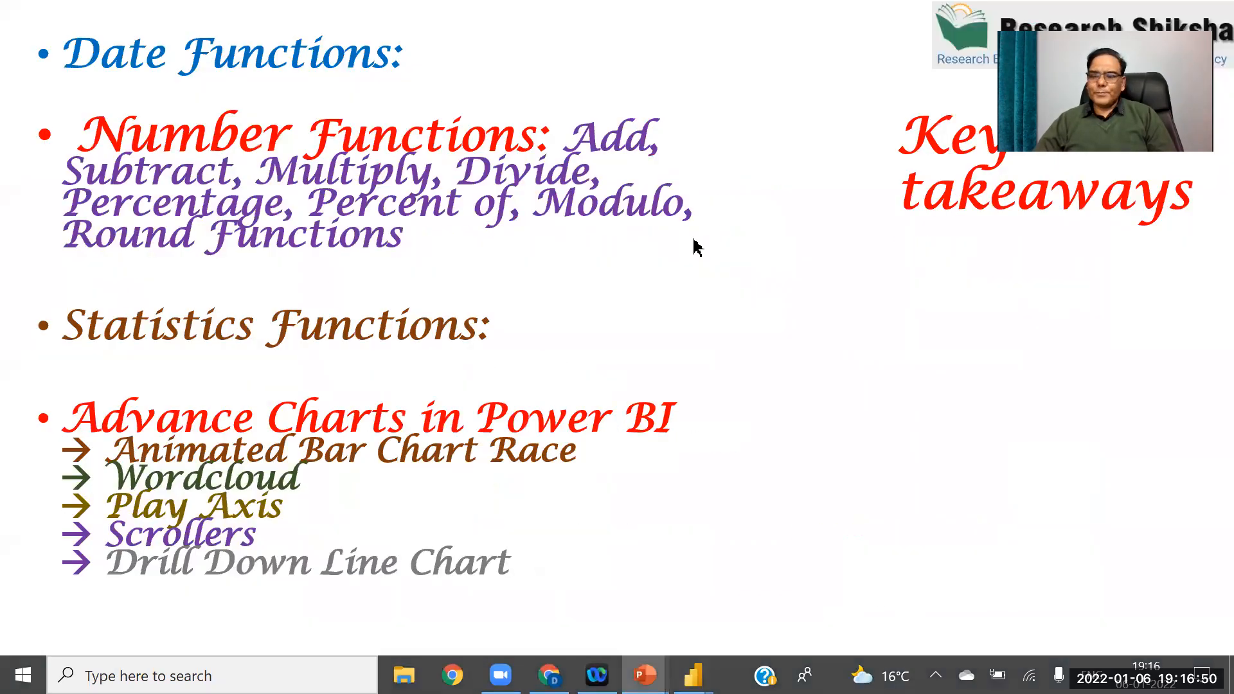
# Step: Review the slides from Date Functions through Drill Down Donut Chart, and end the slide show
pyautogui.press('Down')
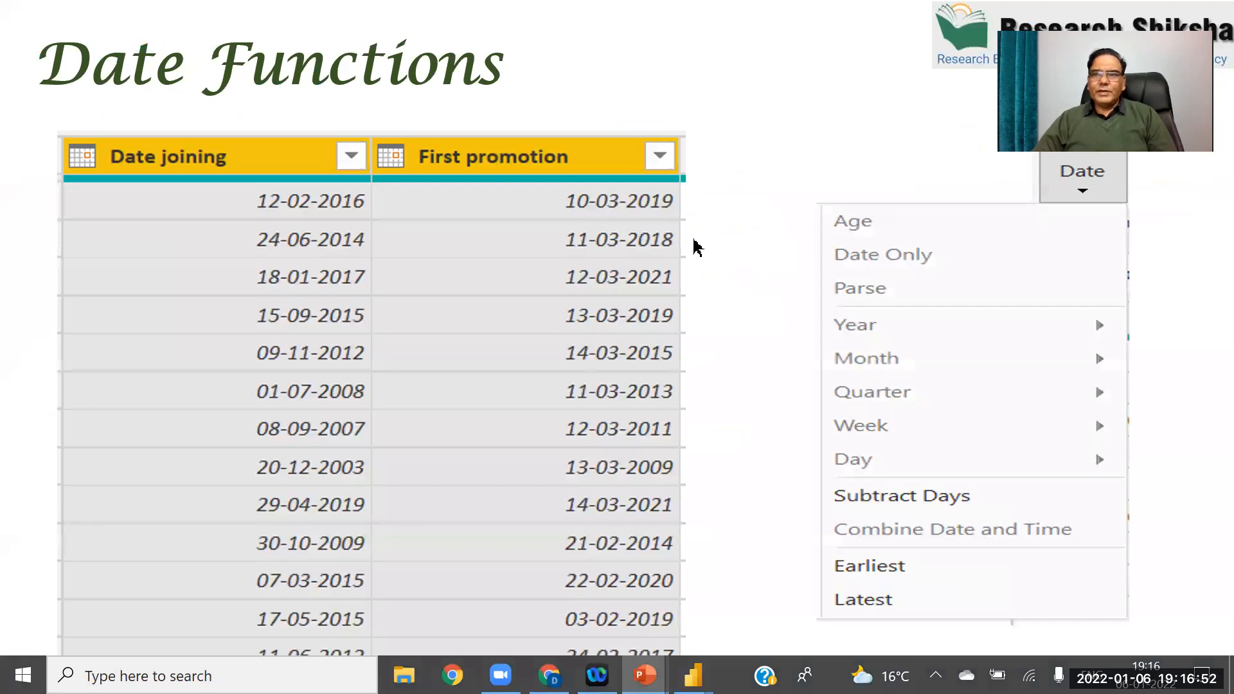
pyautogui.press('Down')
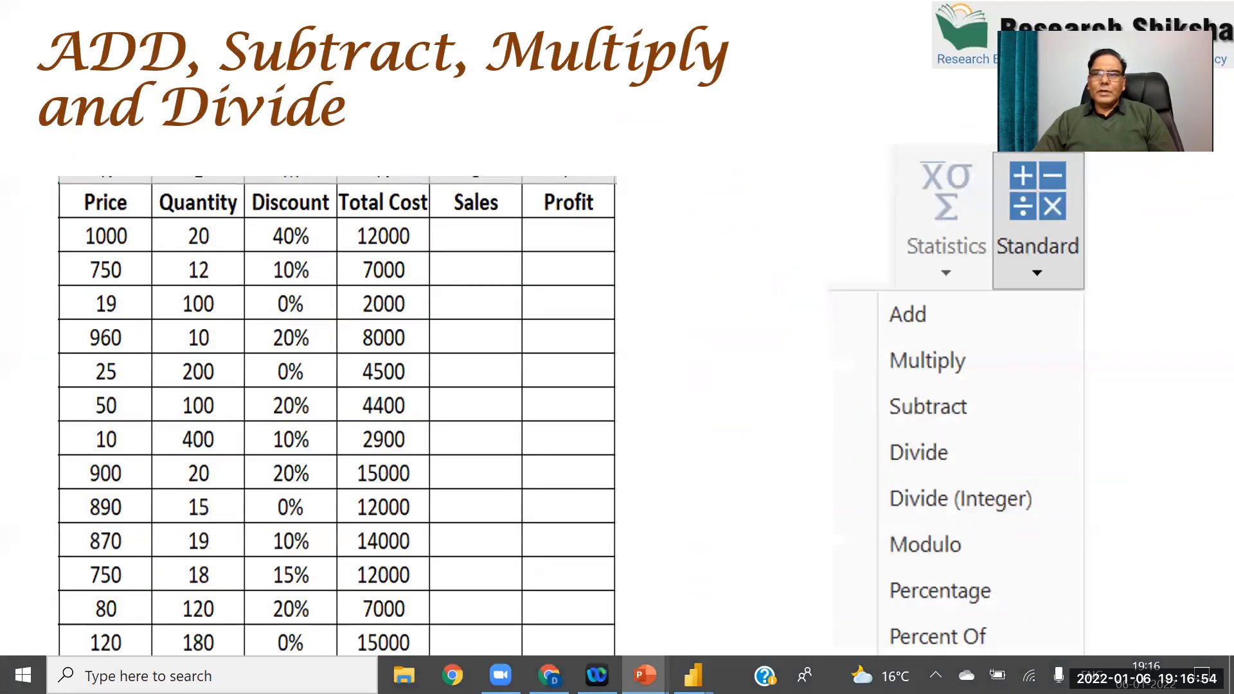
pyautogui.press('Down')
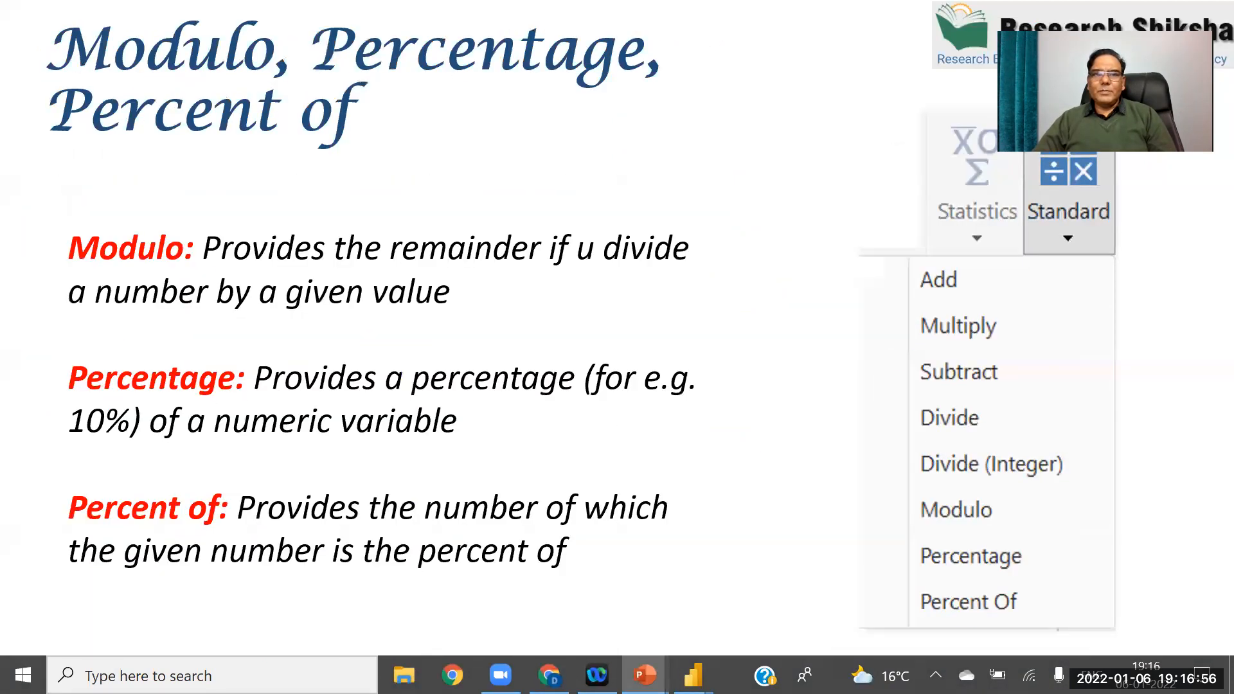
pyautogui.press('Down')
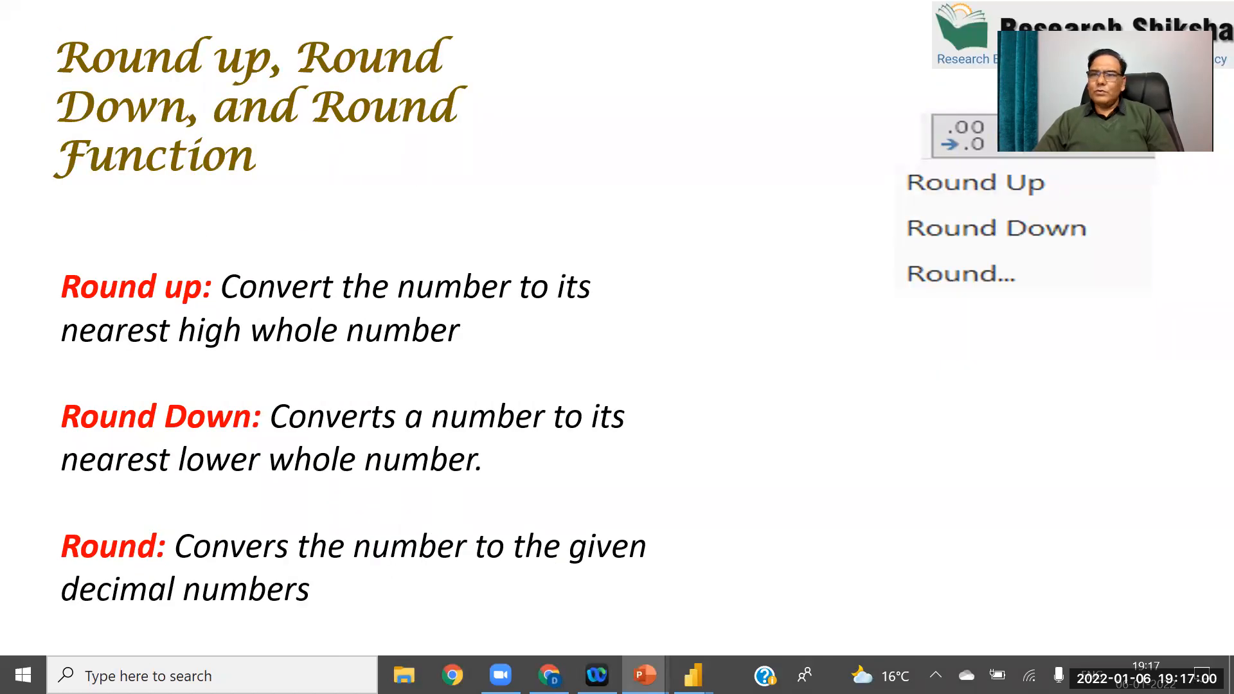
pyautogui.press('Down')
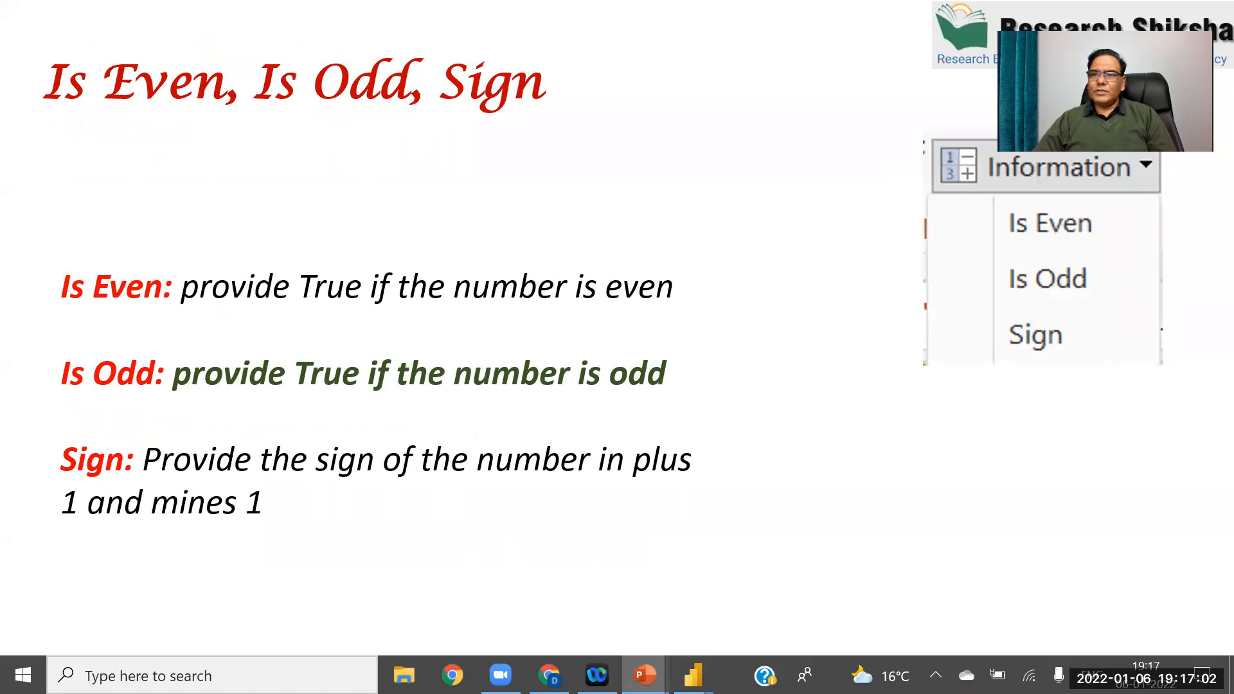
pyautogui.press('Down')
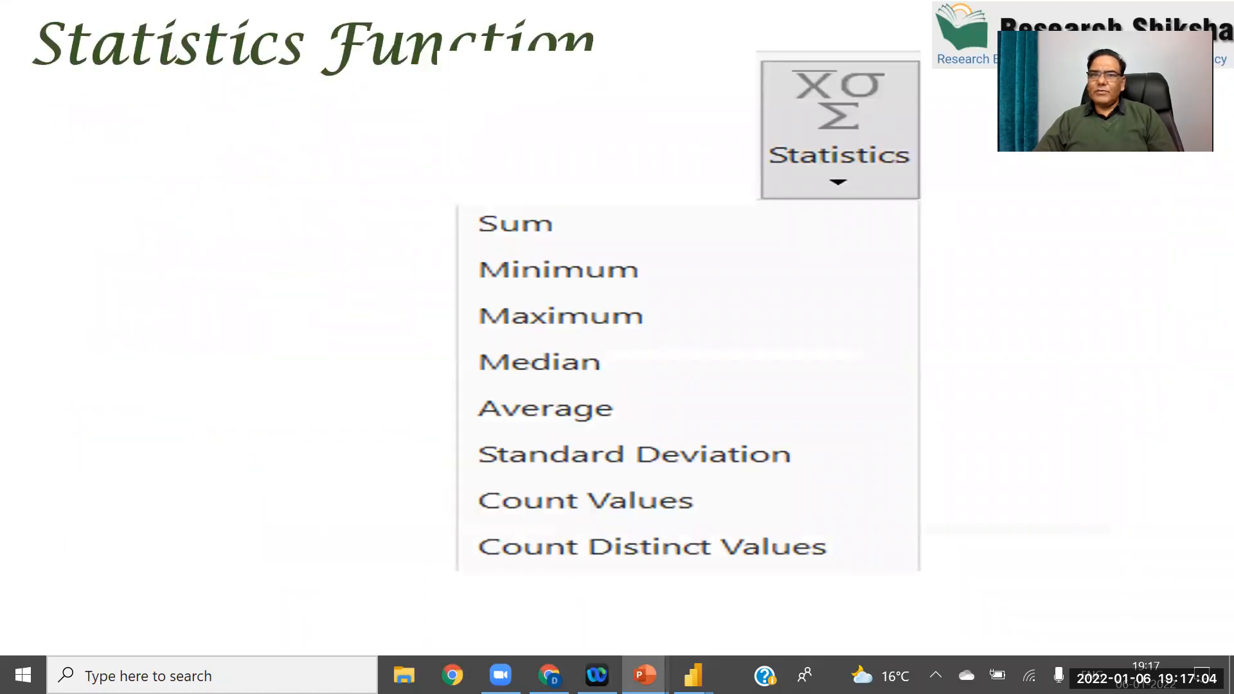
pyautogui.press('Down')
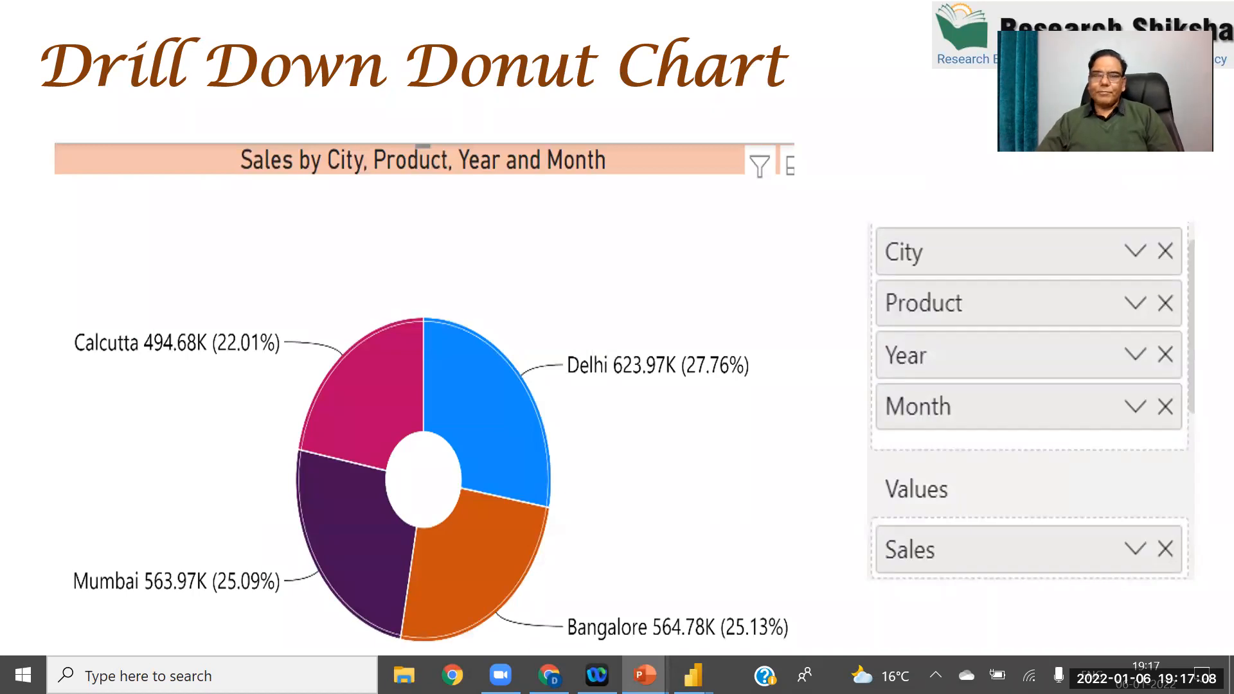
pyautogui.press('Escape')
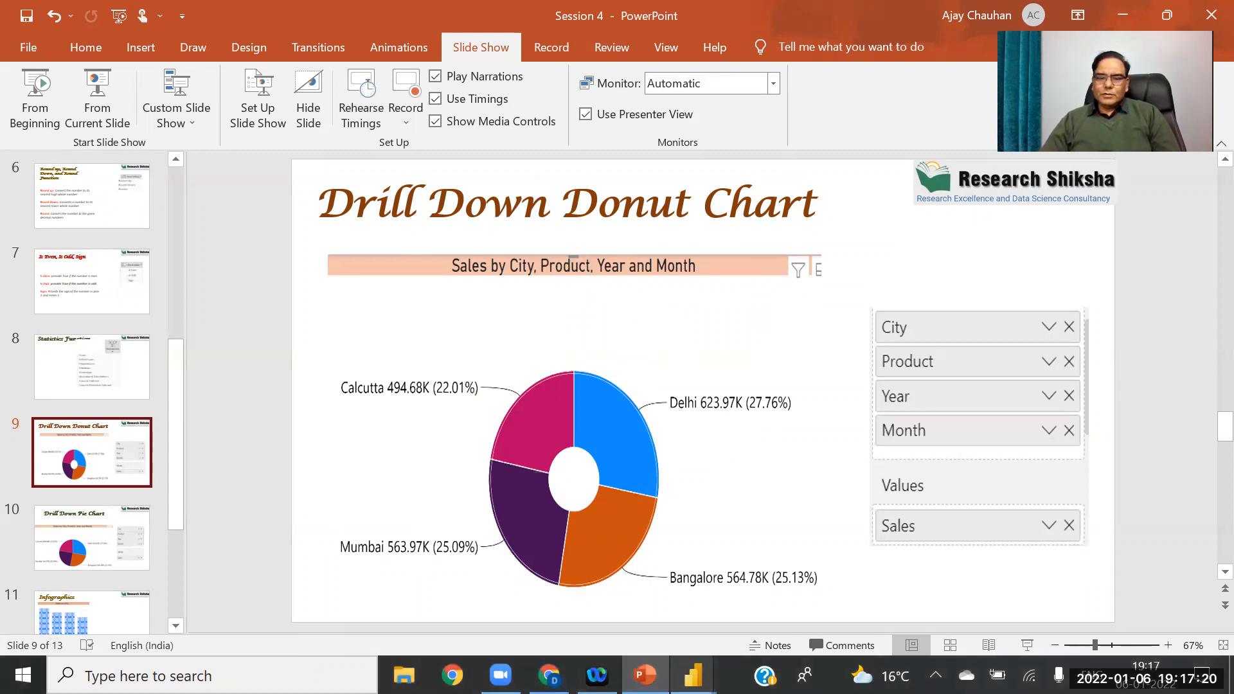
# Step: Switch back to the Power Query Editor to close it and apply the query changes, and add a new blank report page in Power BI Desktop
pyautogui.moveTo(693, 675)
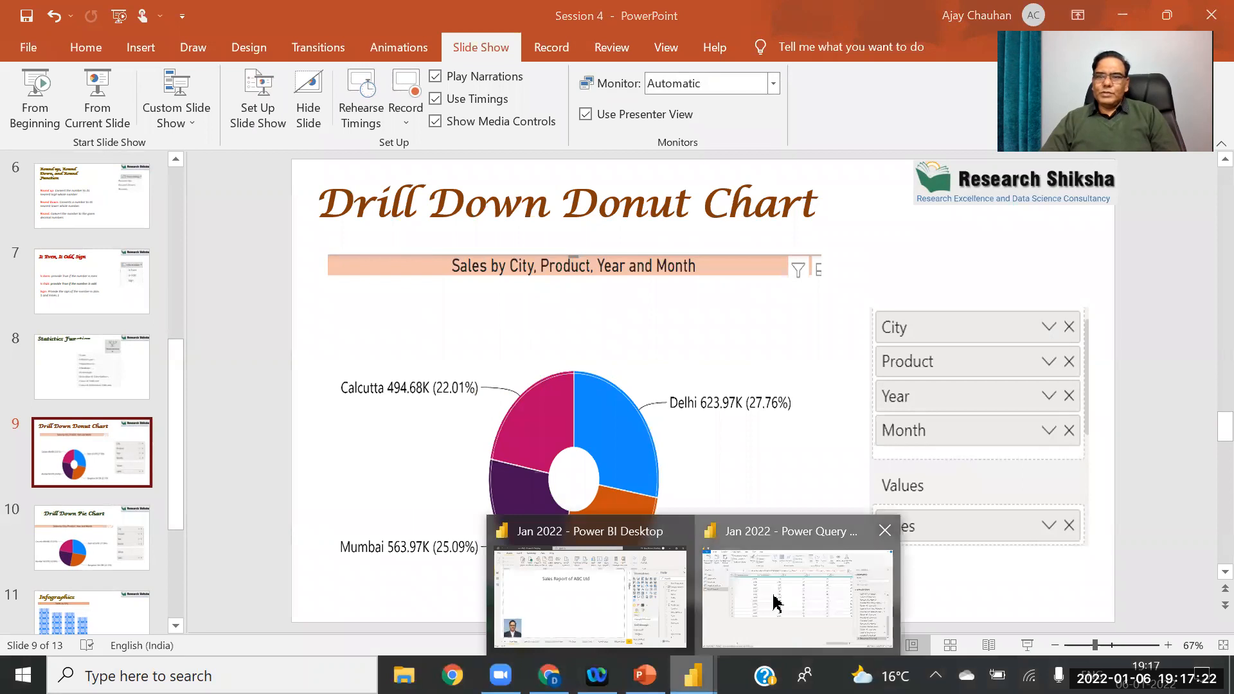
pyautogui.click(751, 558)
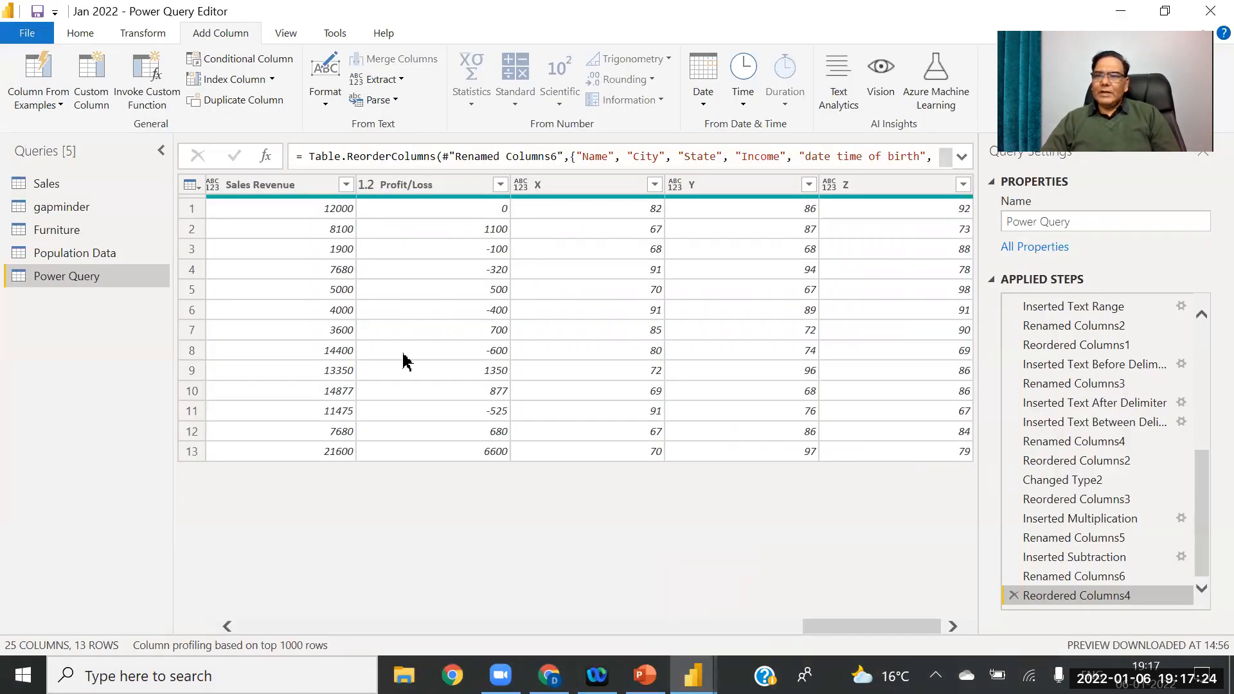
pyautogui.click(28, 38)
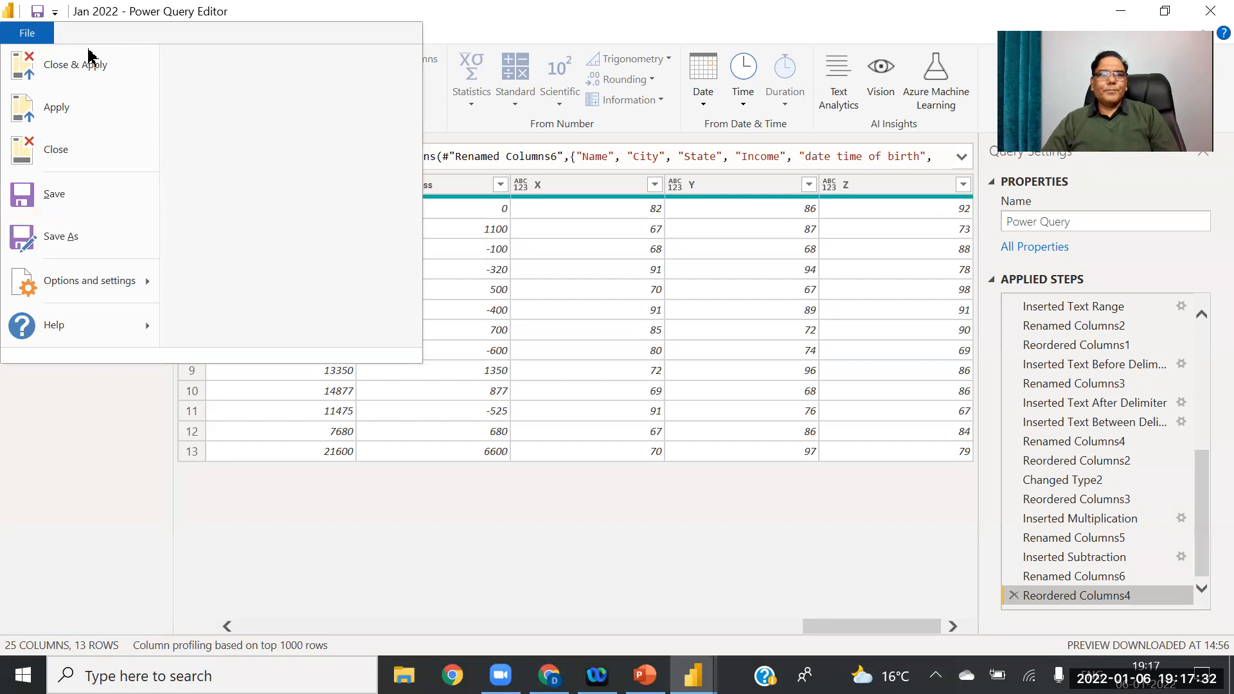
pyautogui.click(62, 65)
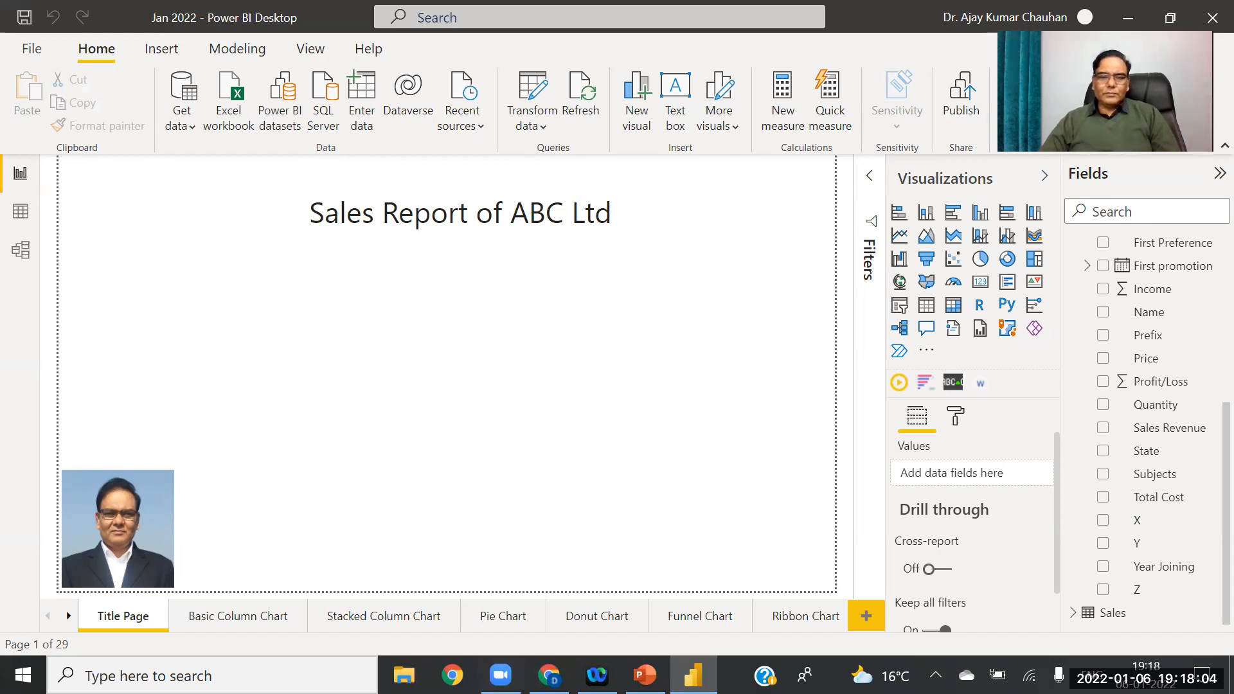
pyautogui.click(866, 618)
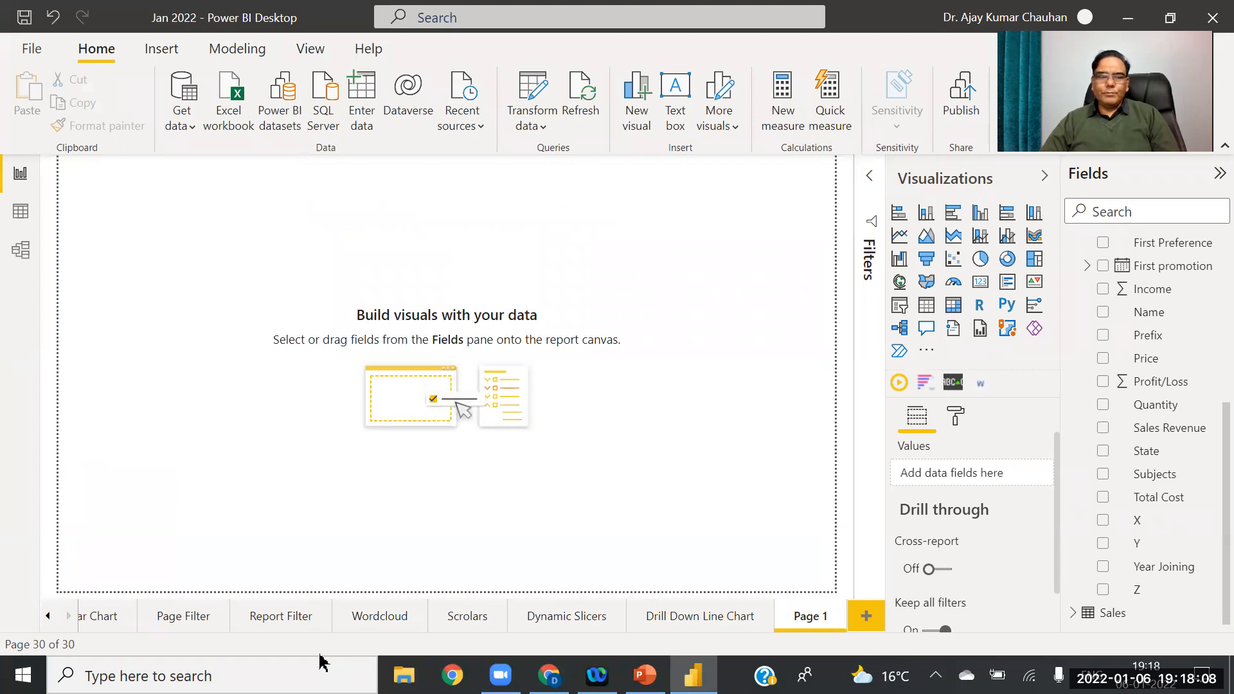
# Step: Rename the new report page, Page 1, as Drill Down Pie Chart
pyautogui.rightClick(798, 617)
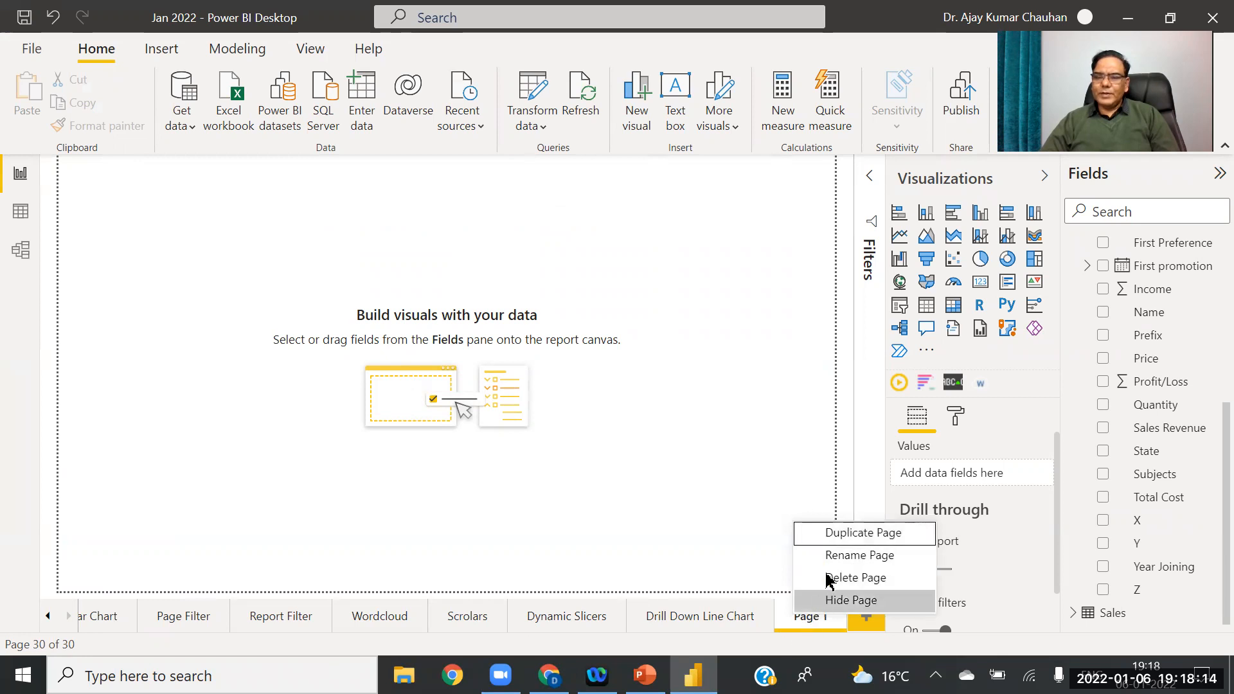
pyautogui.click(866, 557)
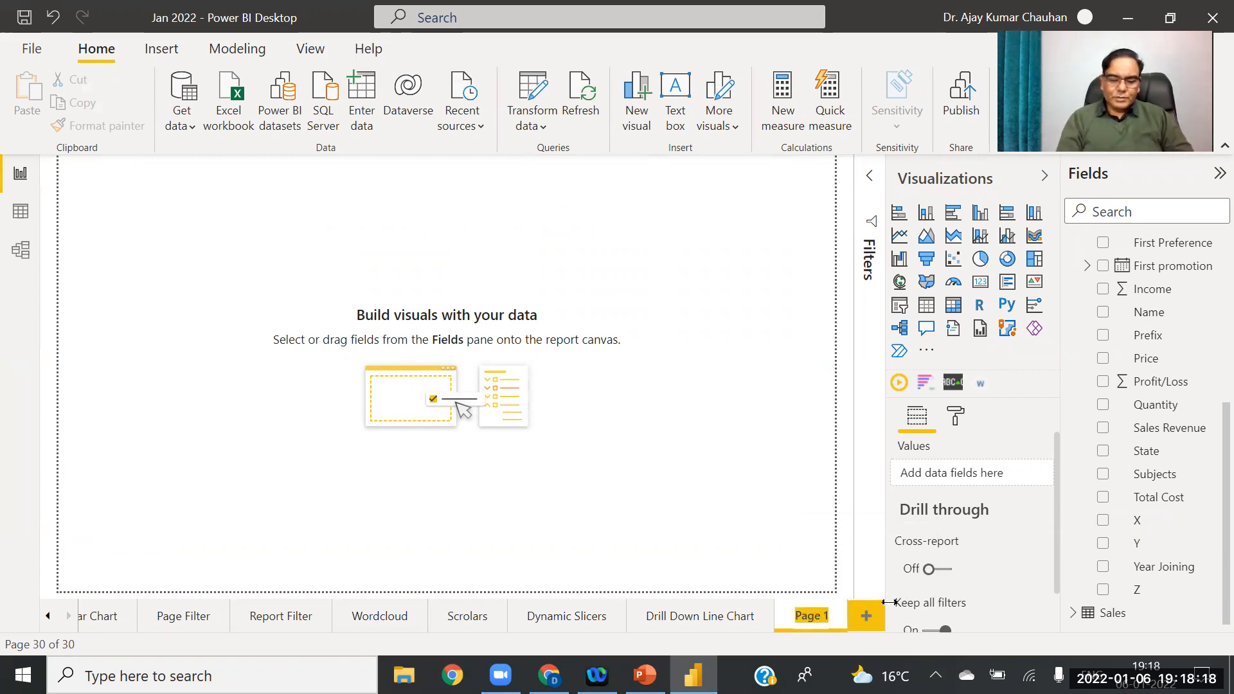
pyautogui.write('Drill')
pyautogui.write(' Down')
pyautogui.write(' Pie Cha')
pyautogui.write('rt')
# Step: Add another blank report page and rename it Drill Down Donut Chart
pyautogui.click(864, 614)
pyautogui.rightClick(811, 617)
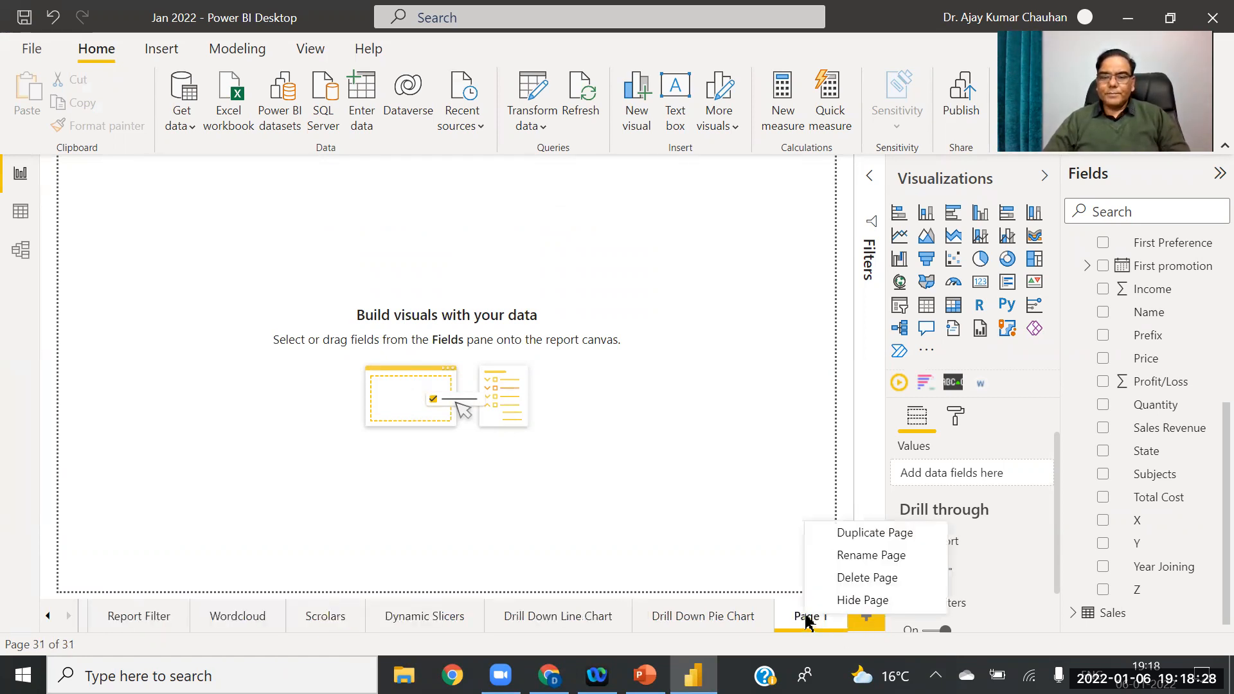
pyautogui.click(857, 556)
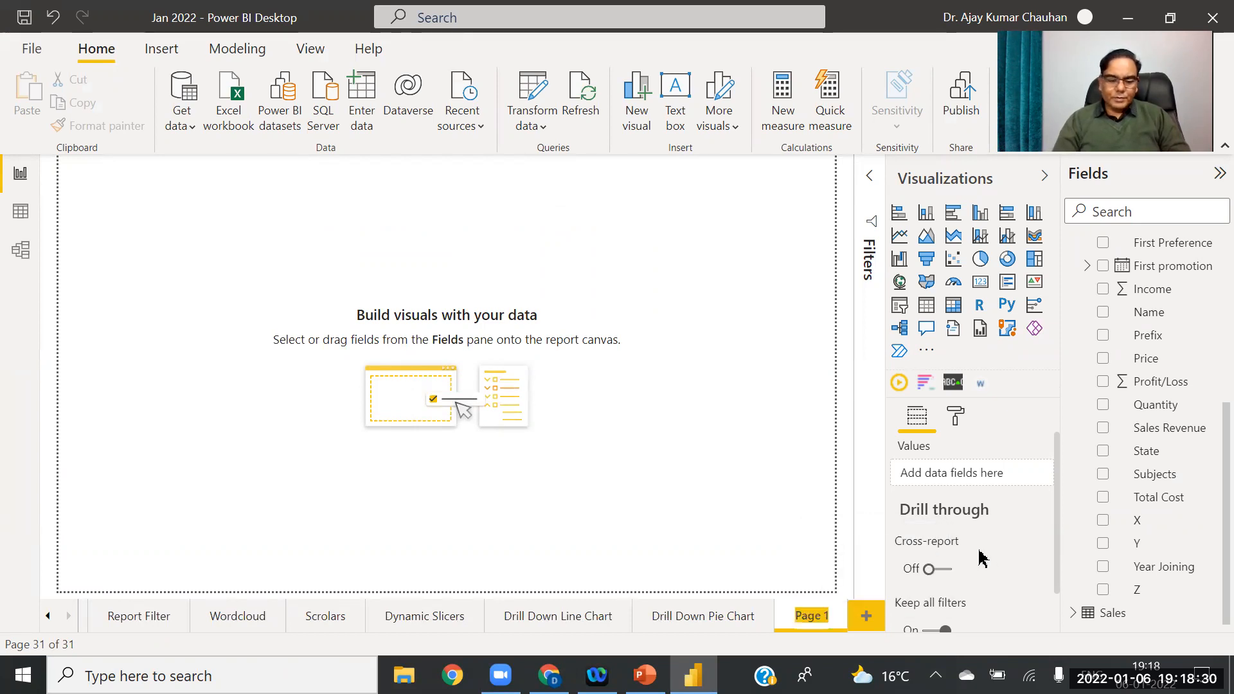
pyautogui.write('D')
pyautogui.write('rill Down')
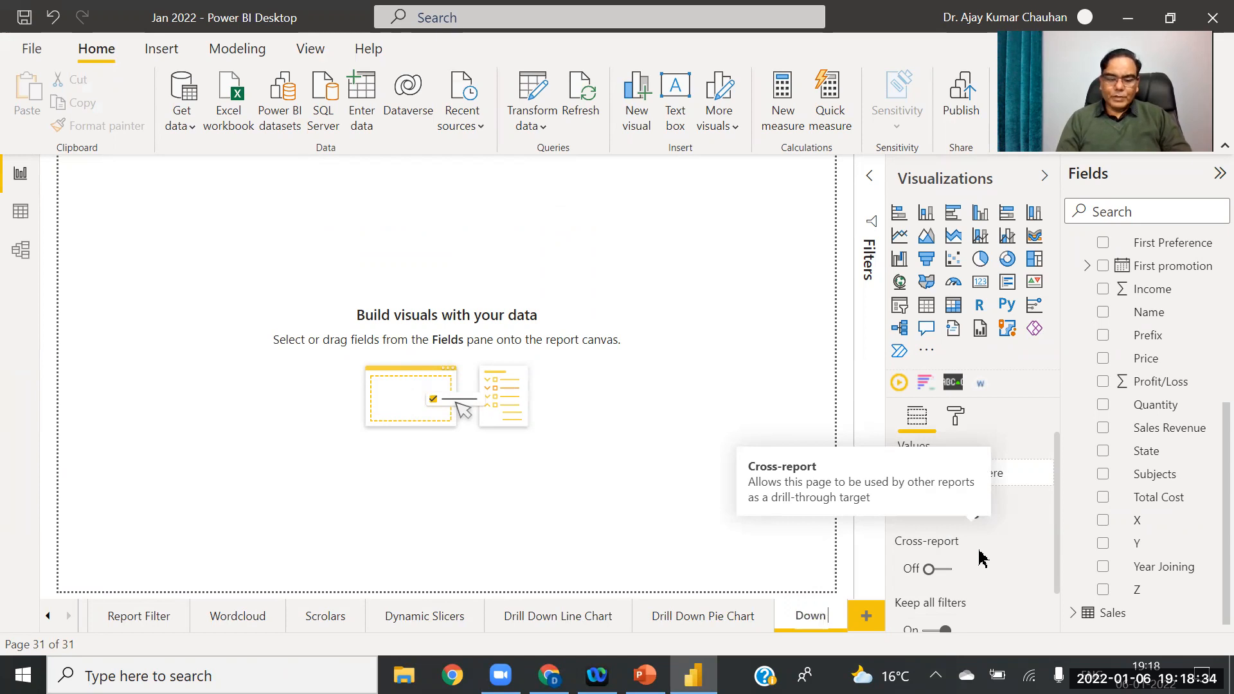
pyautogui.write(' Do')
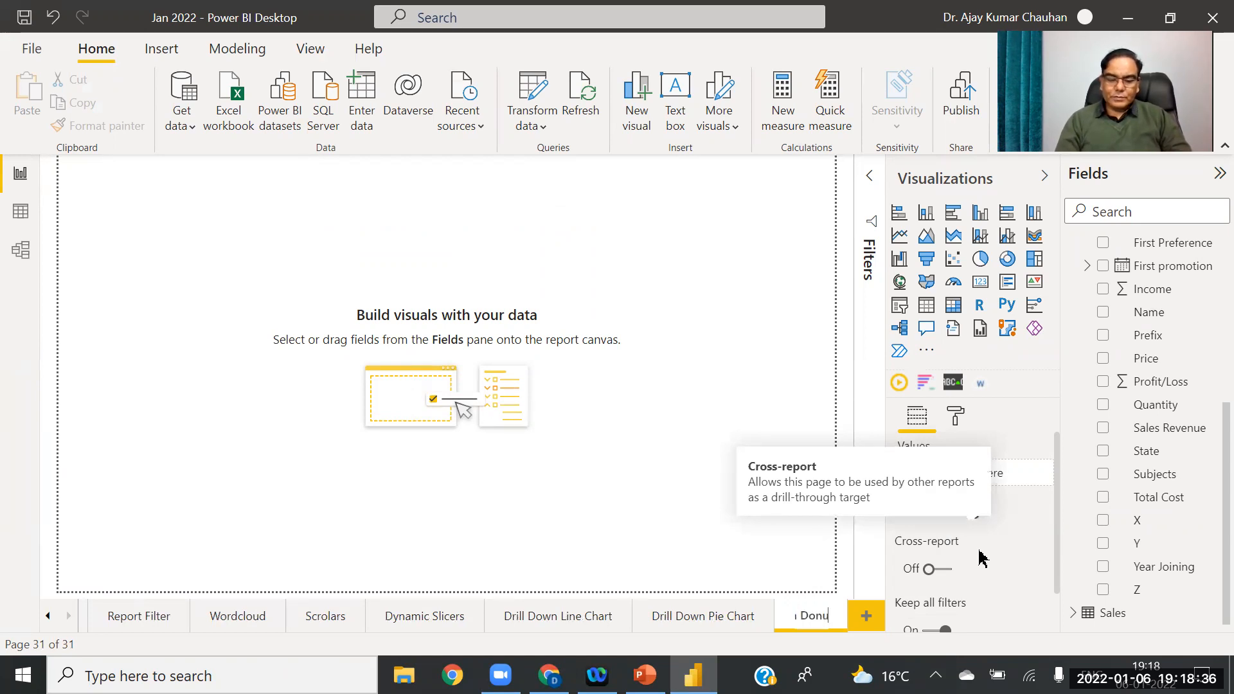
pyautogui.write('nut Chart')
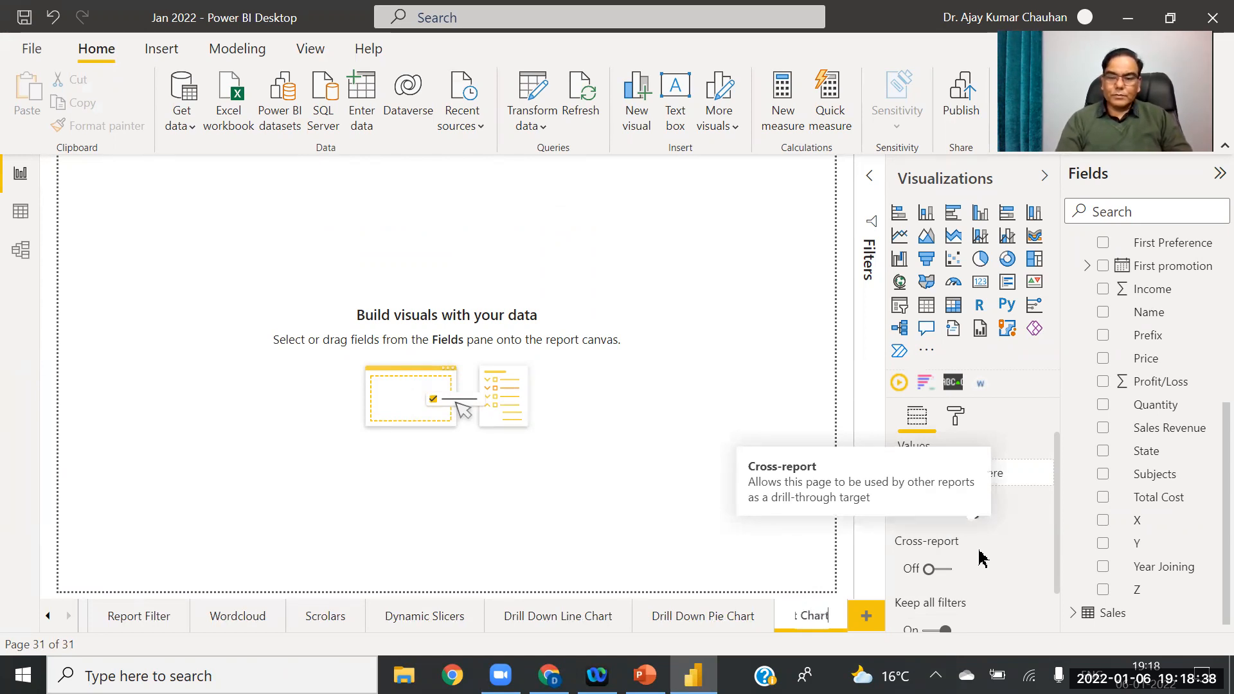
# Step: Add a blank report page after Drill Down Donut Chart and name it Sunburst Chart
pyautogui.click(876, 620)
pyautogui.rightClick(826, 612)
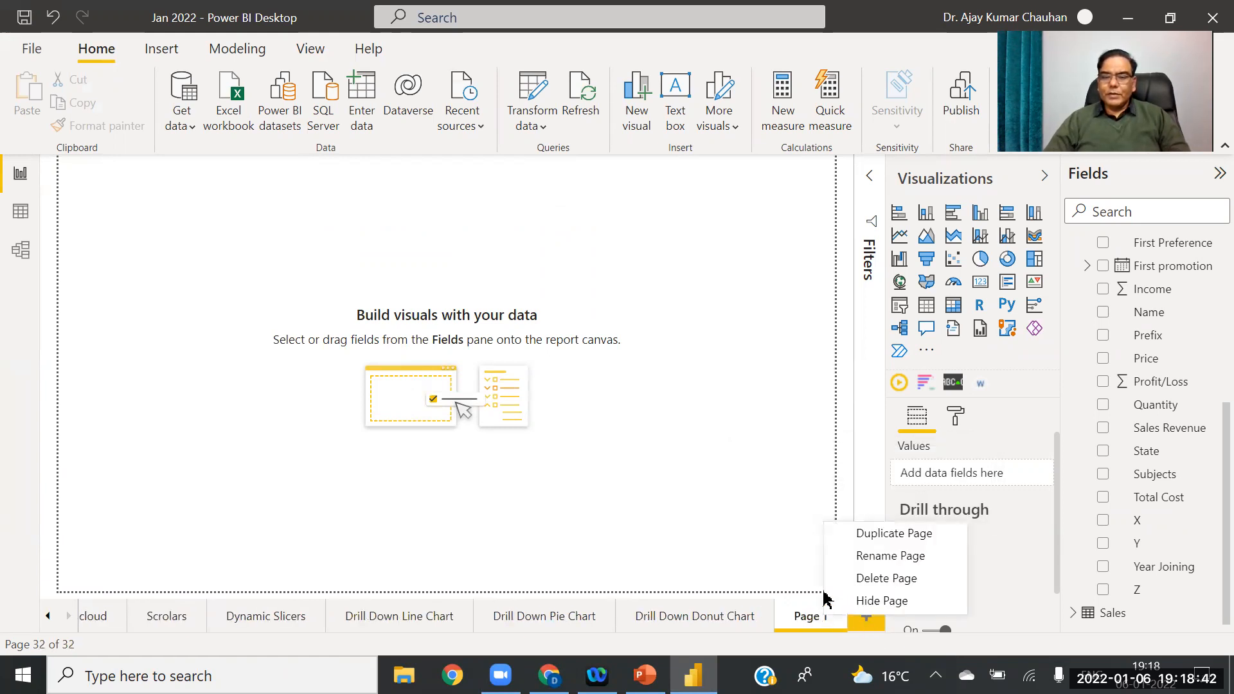
pyautogui.click(877, 559)
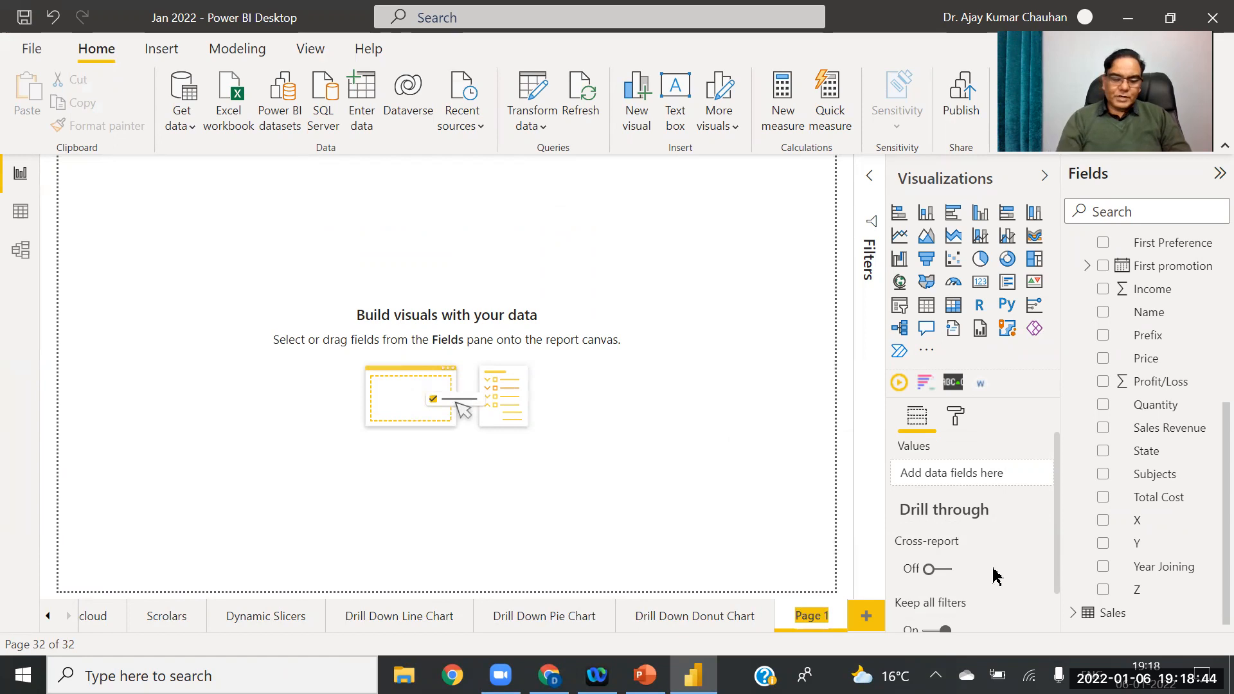
pyautogui.write('Su')
pyautogui.write('nburst')
pyautogui.write(' Chart')
# Step: Add a blank report page after Sunburst Chart and name it Infographics
pyautogui.click(863, 618)
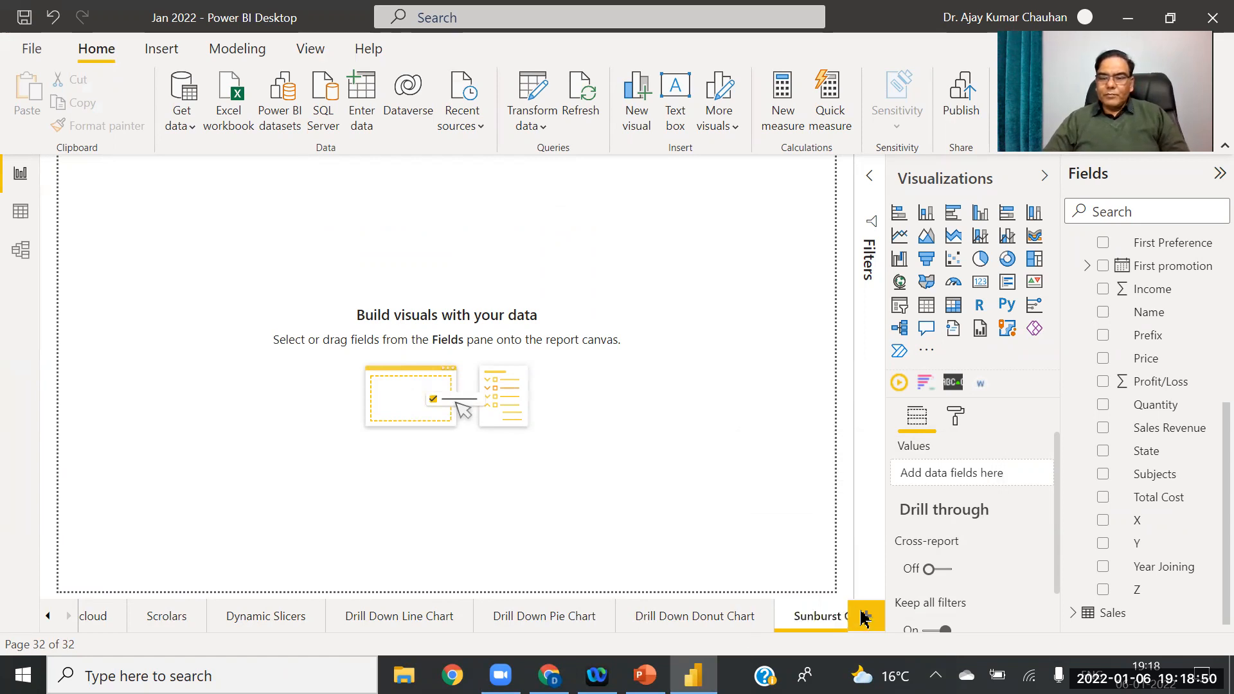
pyautogui.rightClick(811, 619)
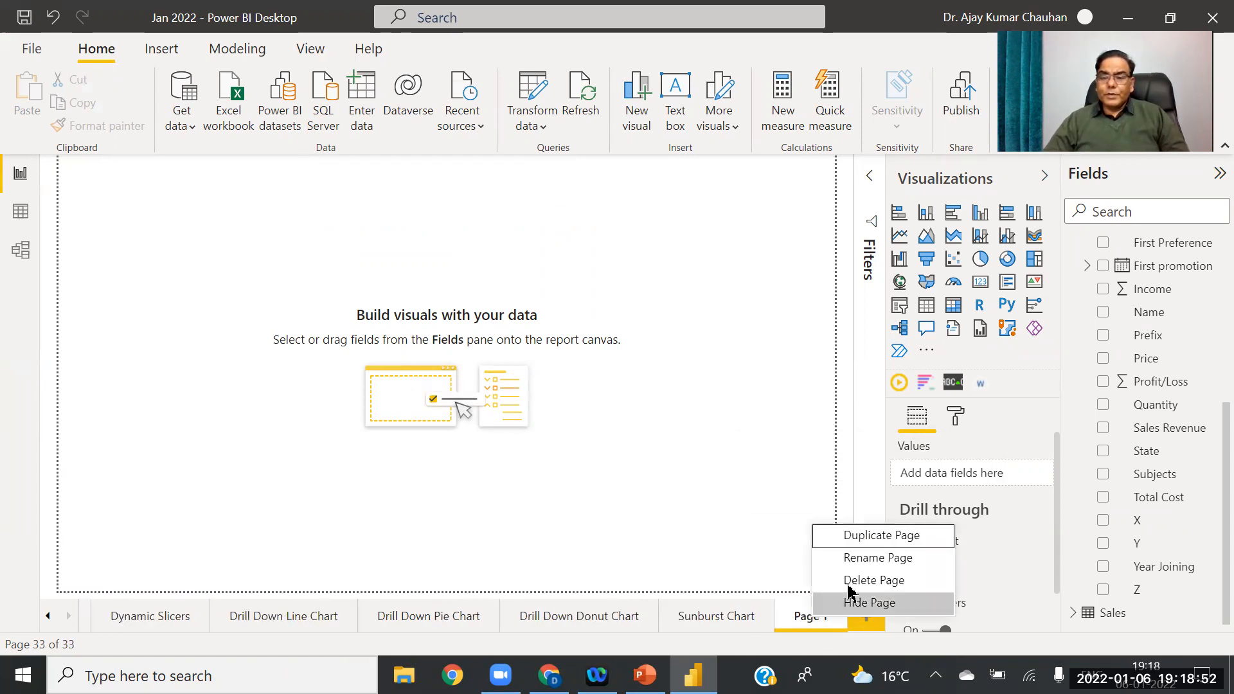
pyautogui.click(862, 561)
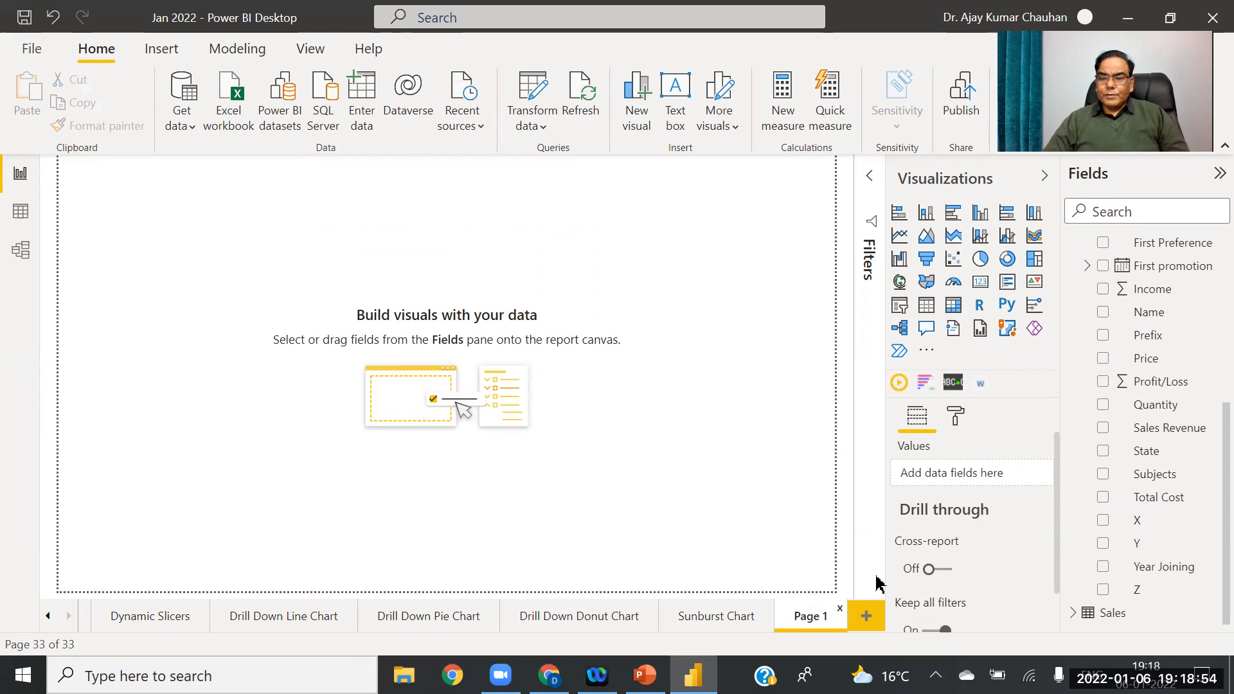
pyautogui.write('In')
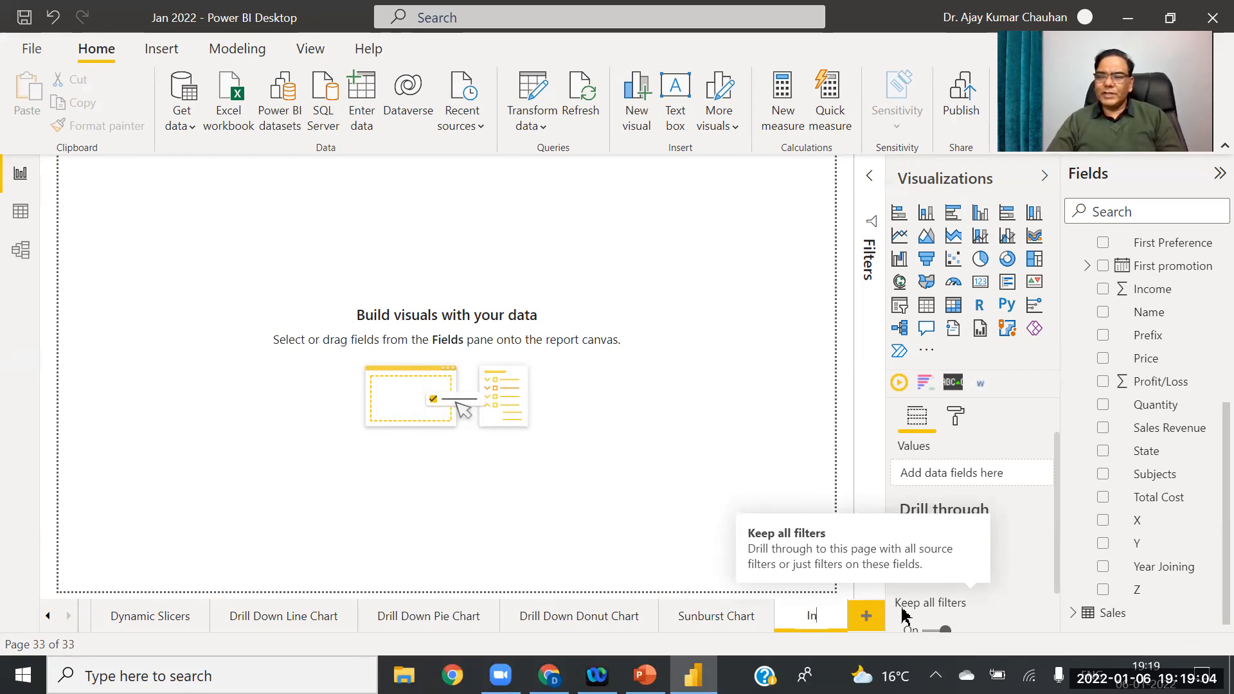
pyautogui.write('fograp')
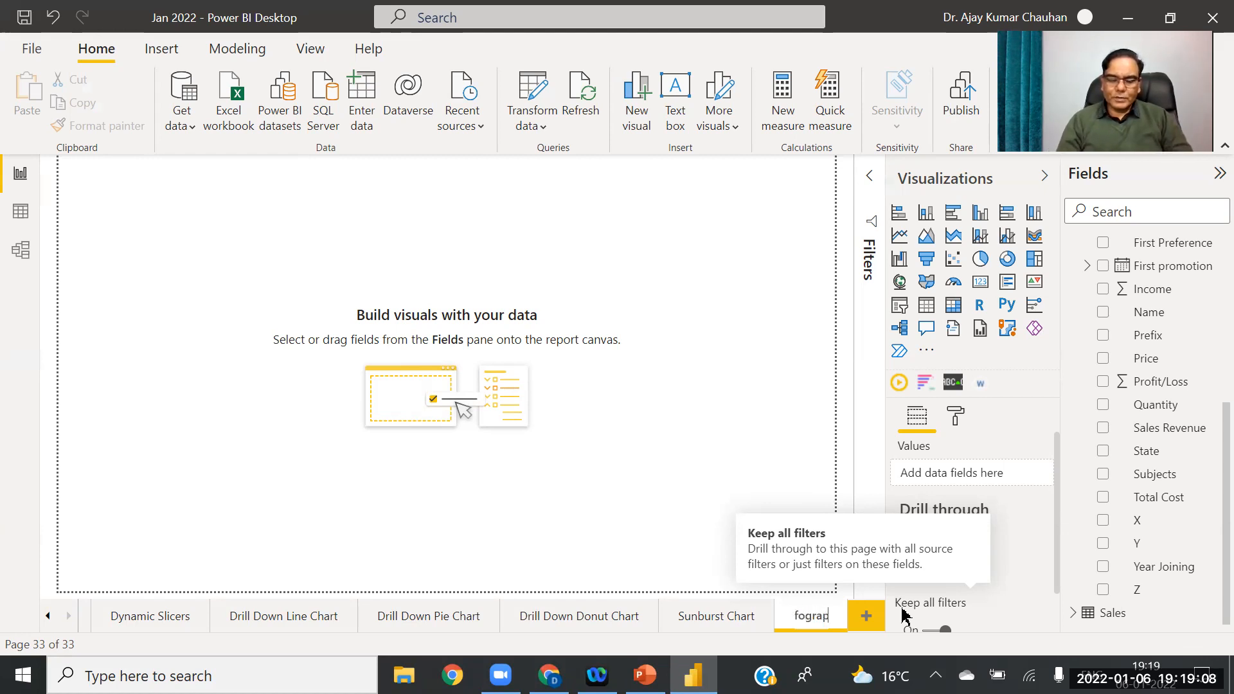
pyautogui.write('hics')
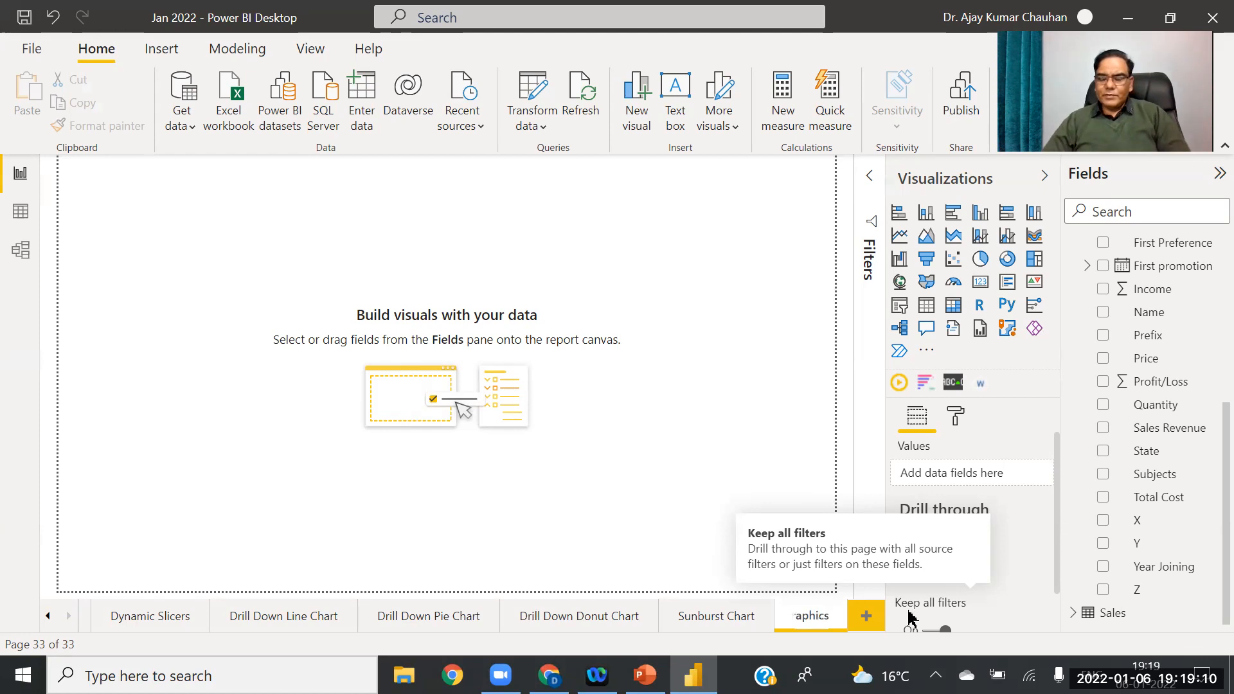
# Step: Add a blank report page after Infographics and name it Histogram
pyautogui.click(865, 619)
pyautogui.rightClick(805, 627)
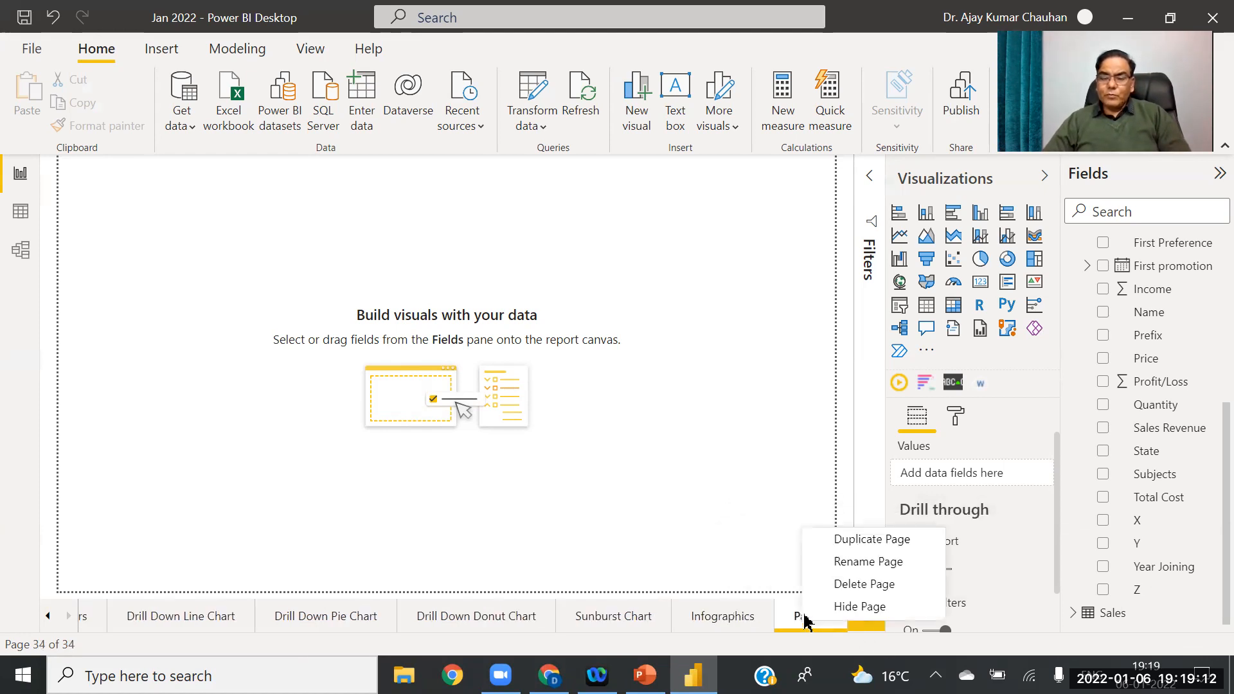
pyautogui.click(836, 563)
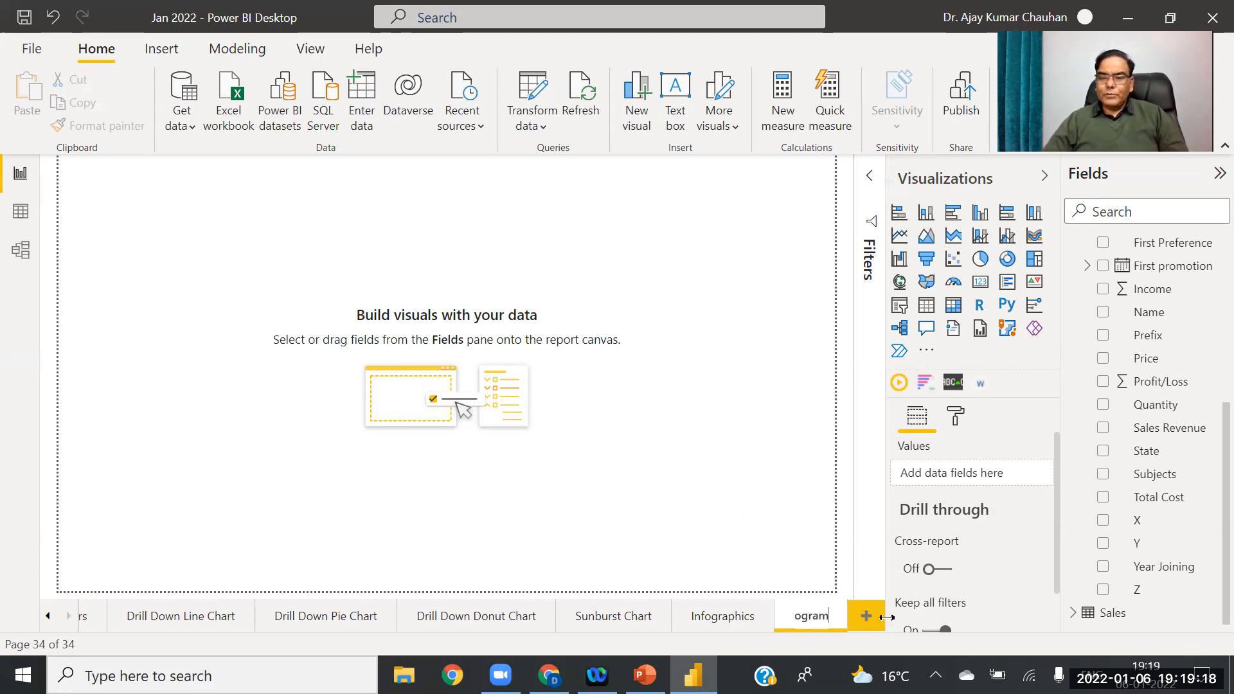
# Step: Add a blank report page after Histogram and name it Shanky Charts
pyautogui.click(868, 618)
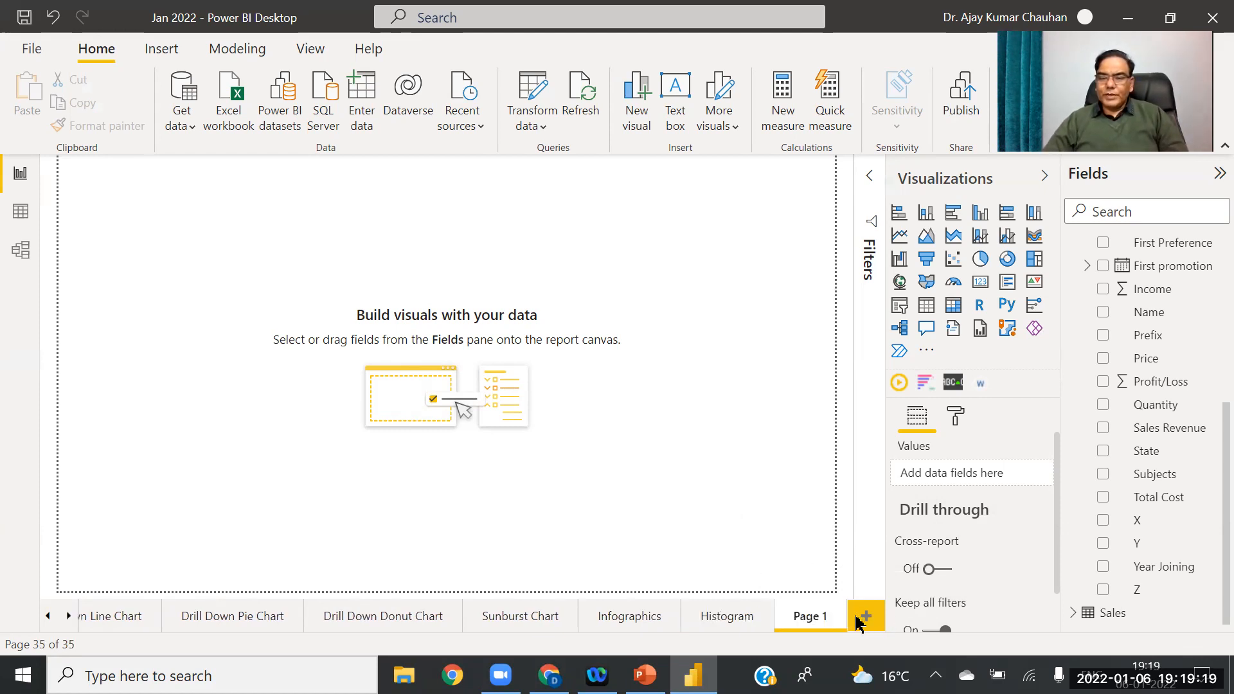
pyautogui.rightClick(816, 620)
pyautogui.click(1031, 529)
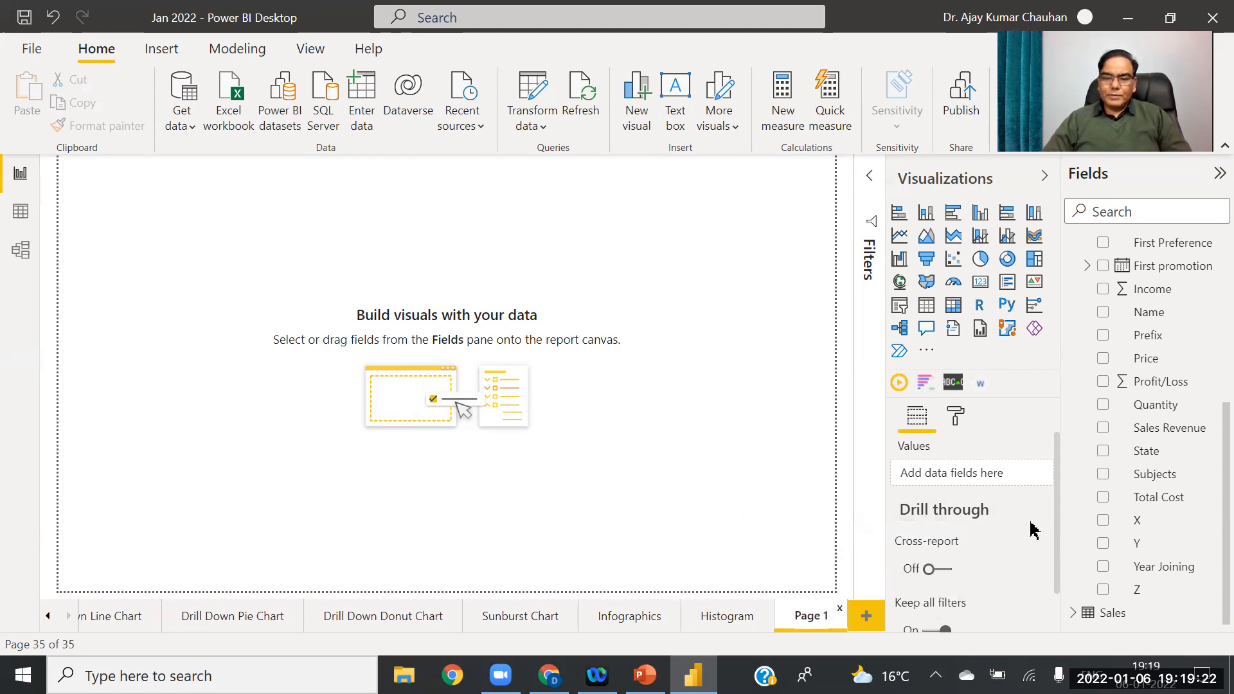
pyautogui.write('Shanky Charts')
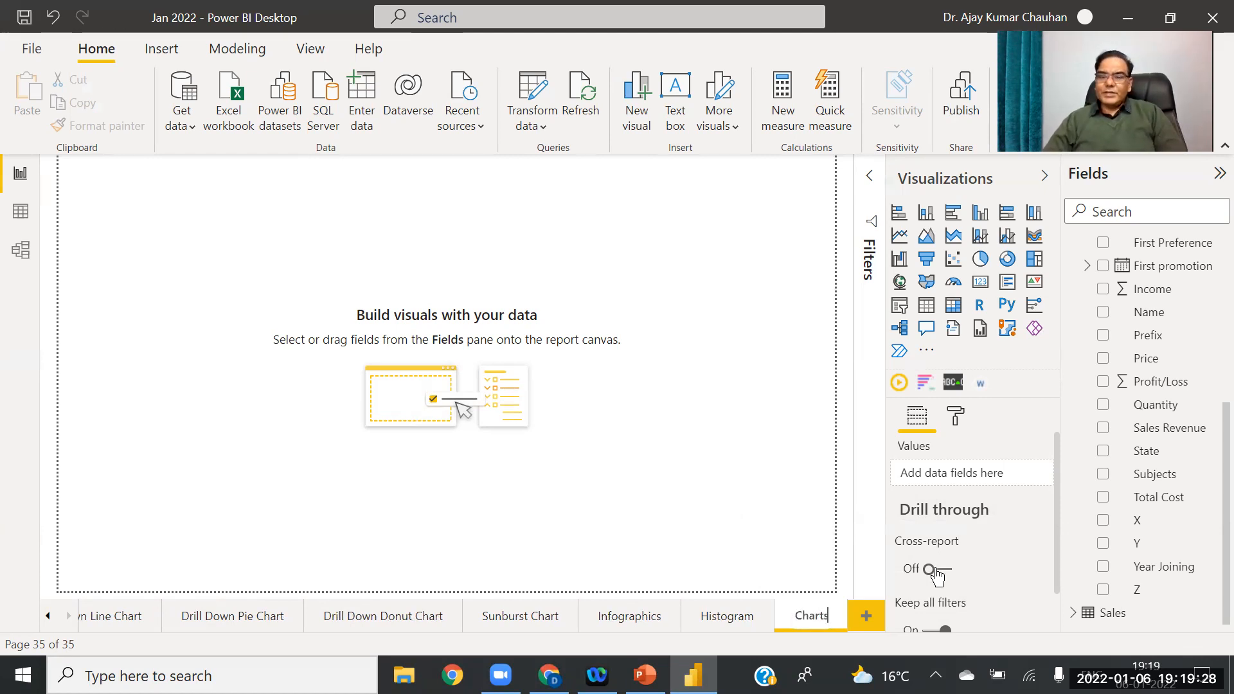
pyautogui.press('Return')
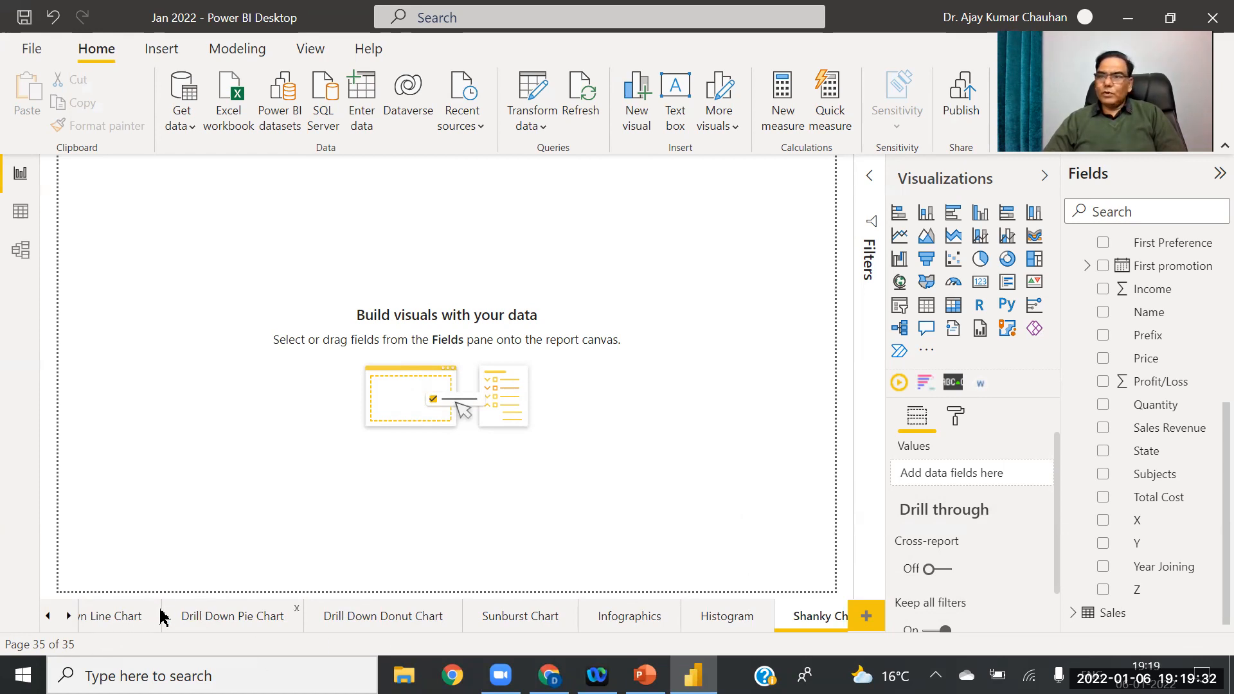
# Step: Go back through the report pages and open the empty Drill Down Pie Chart page
pyautogui.click(47, 616)
pyautogui.click(48, 616)
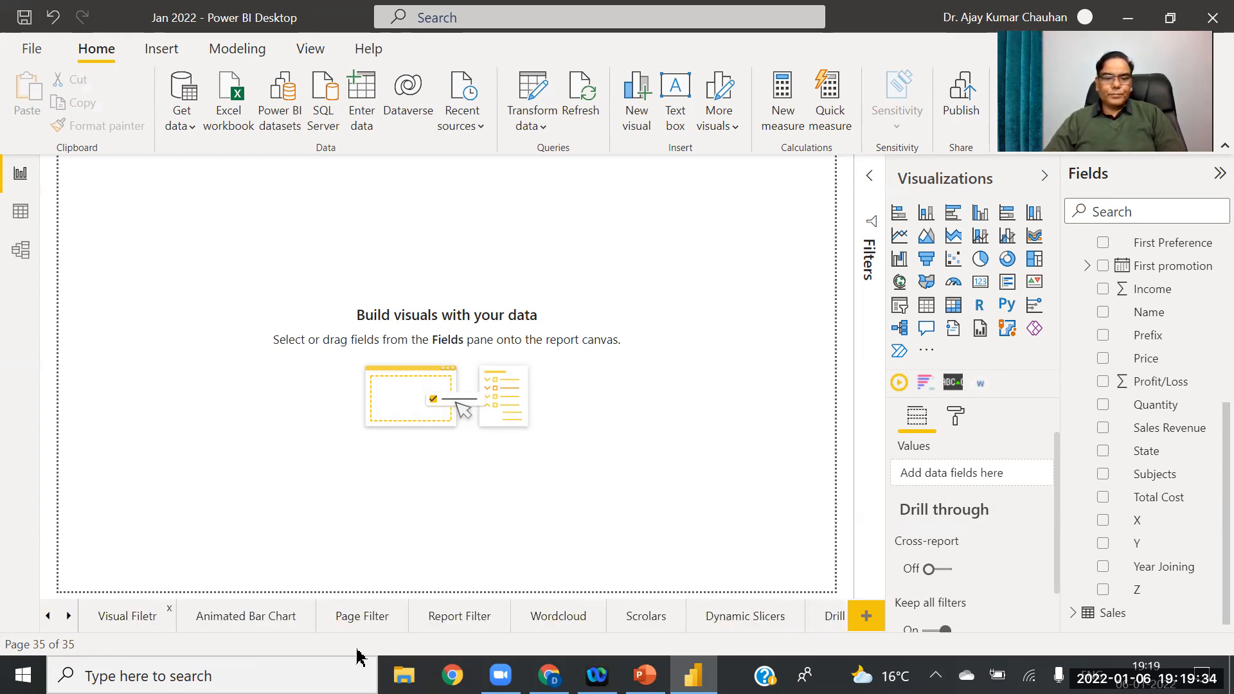
pyautogui.click(68, 616)
pyautogui.click(69, 616)
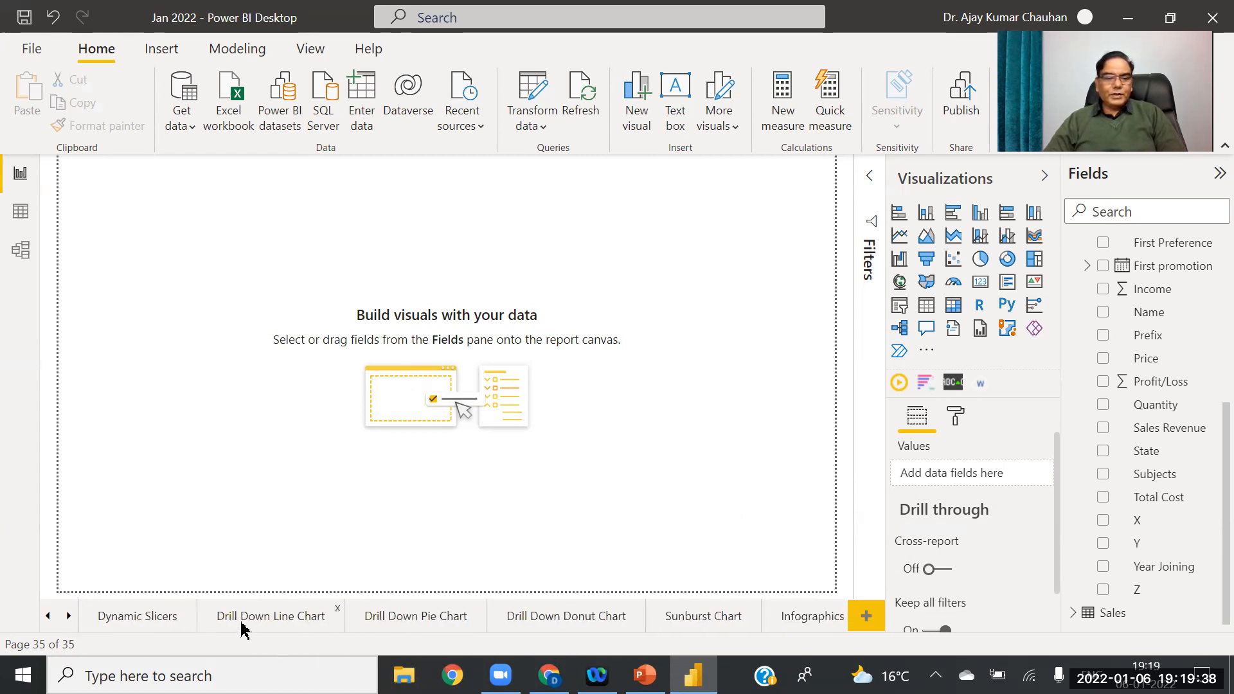
pyautogui.click(401, 616)
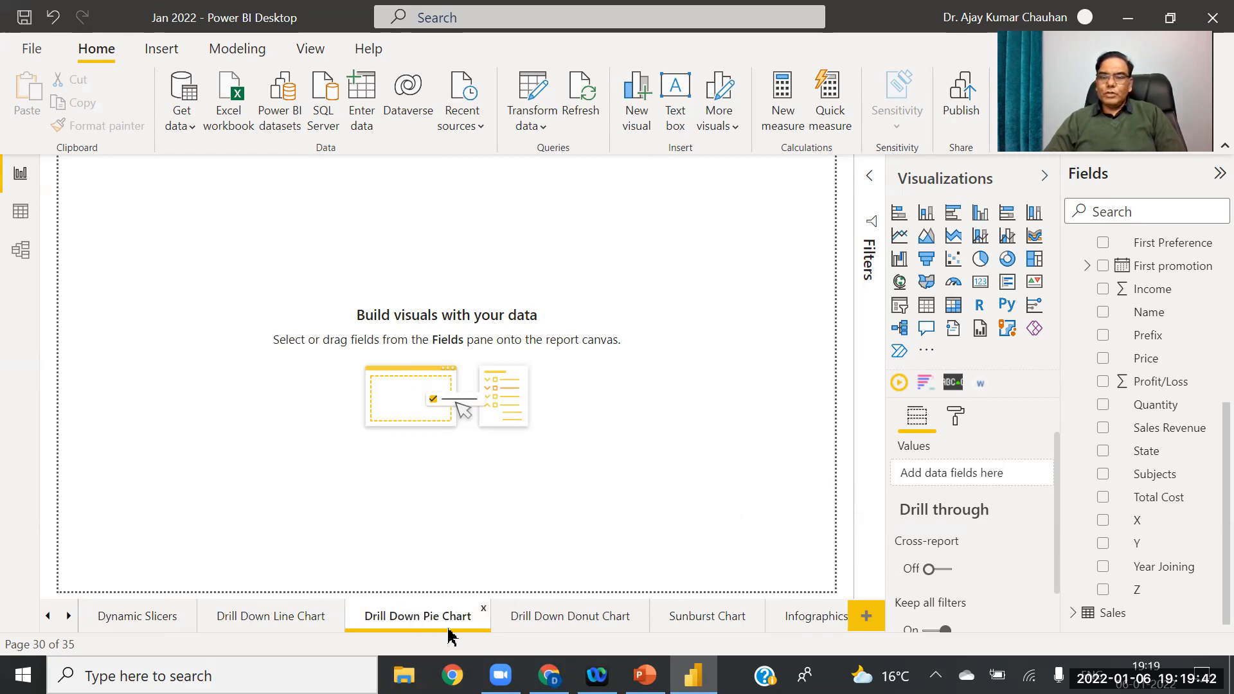
# Step: Search the Power BI visuals gallery for Drill and import the Drill Down Pie PRO visual by ZoomCharts into the report
pyautogui.click(927, 354)
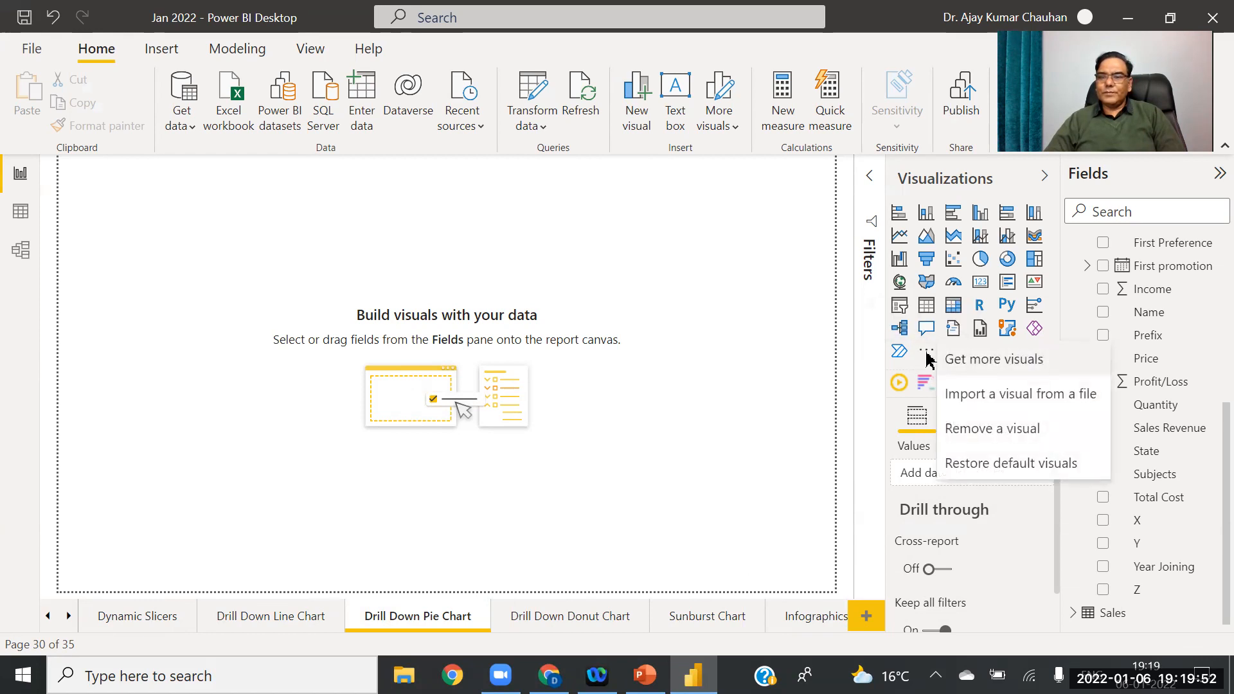
pyautogui.click(978, 368)
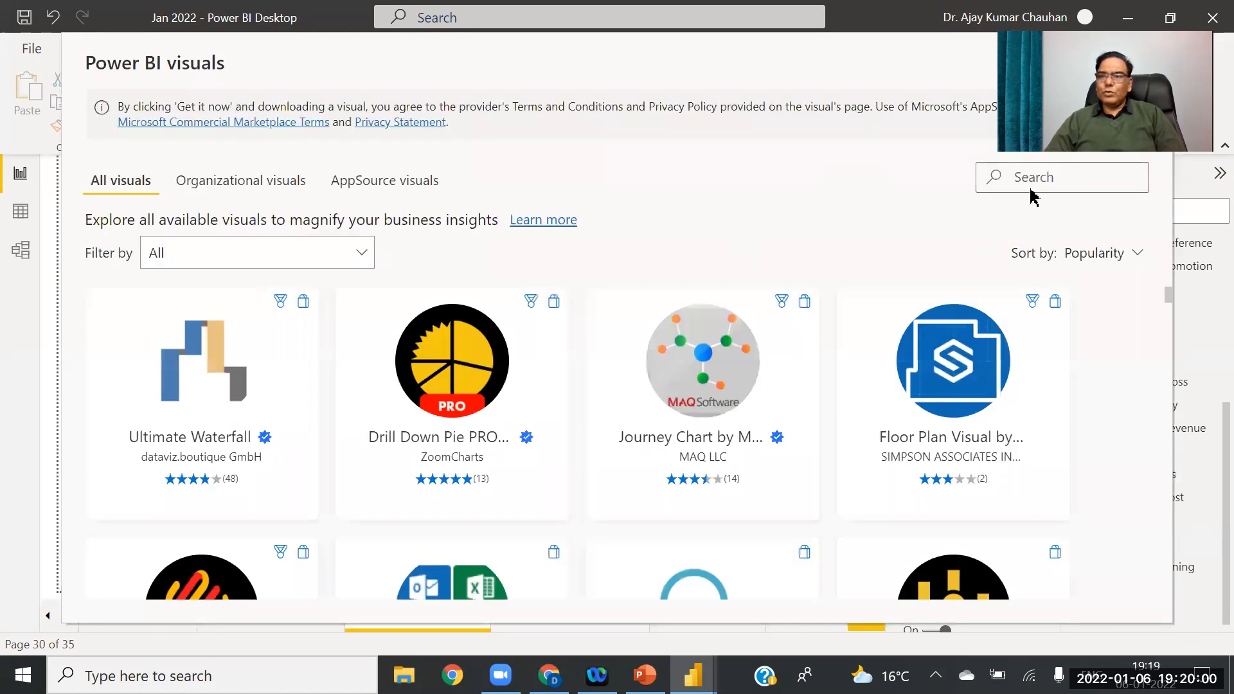
pyautogui.click(1031, 188)
pyautogui.write('D')
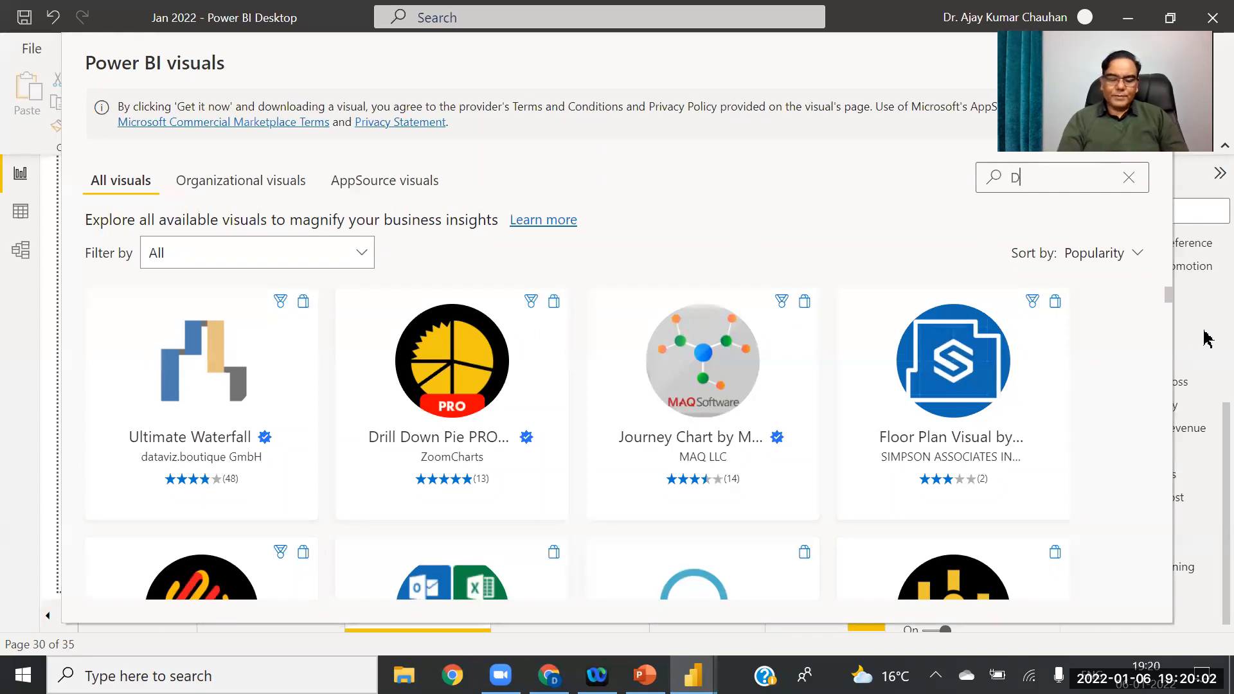
pyautogui.write('rill')
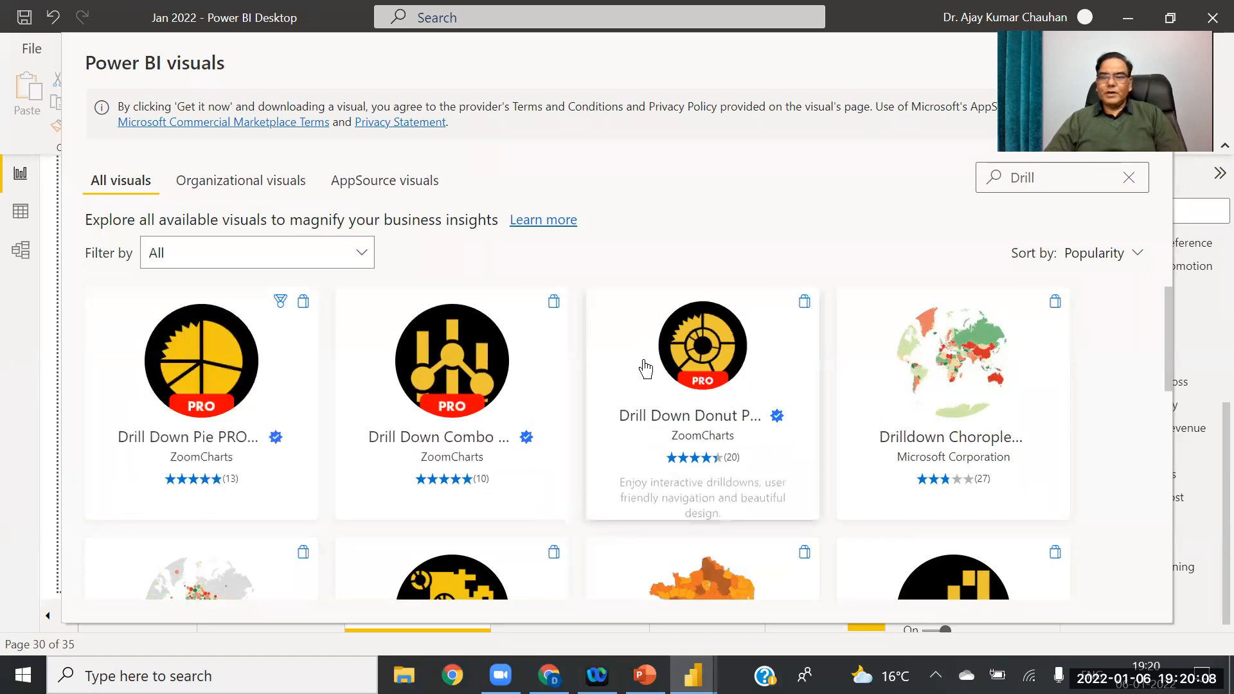
pyautogui.click(201, 390)
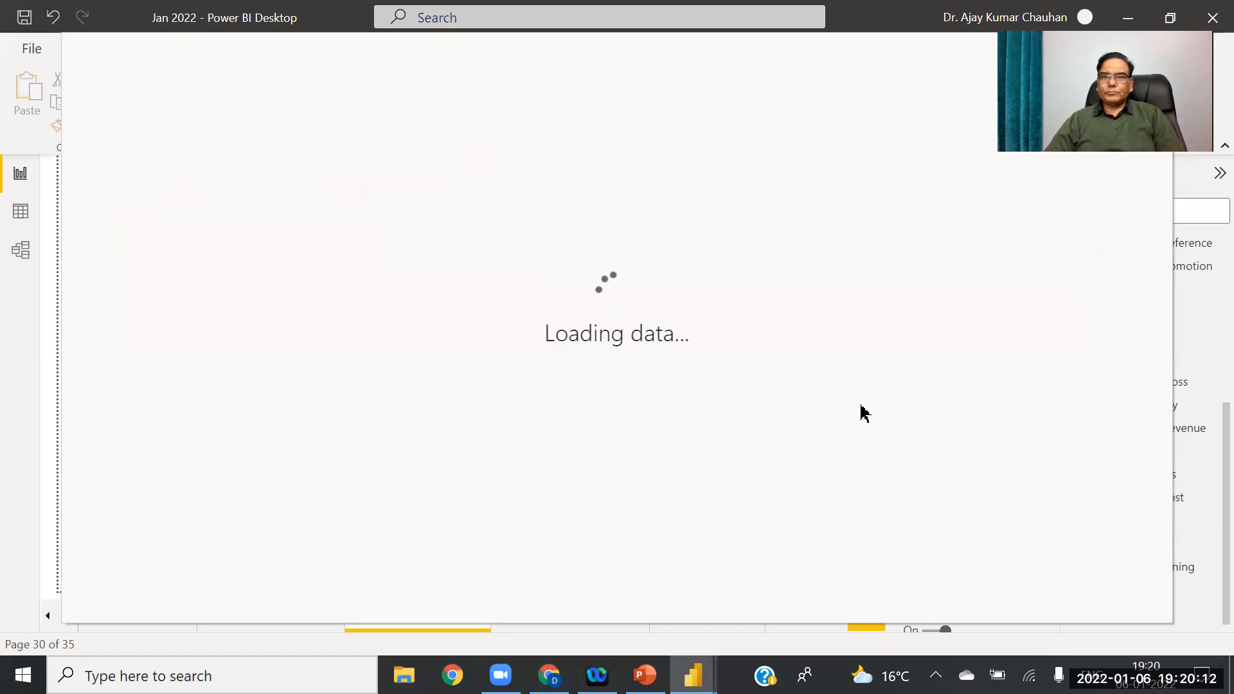
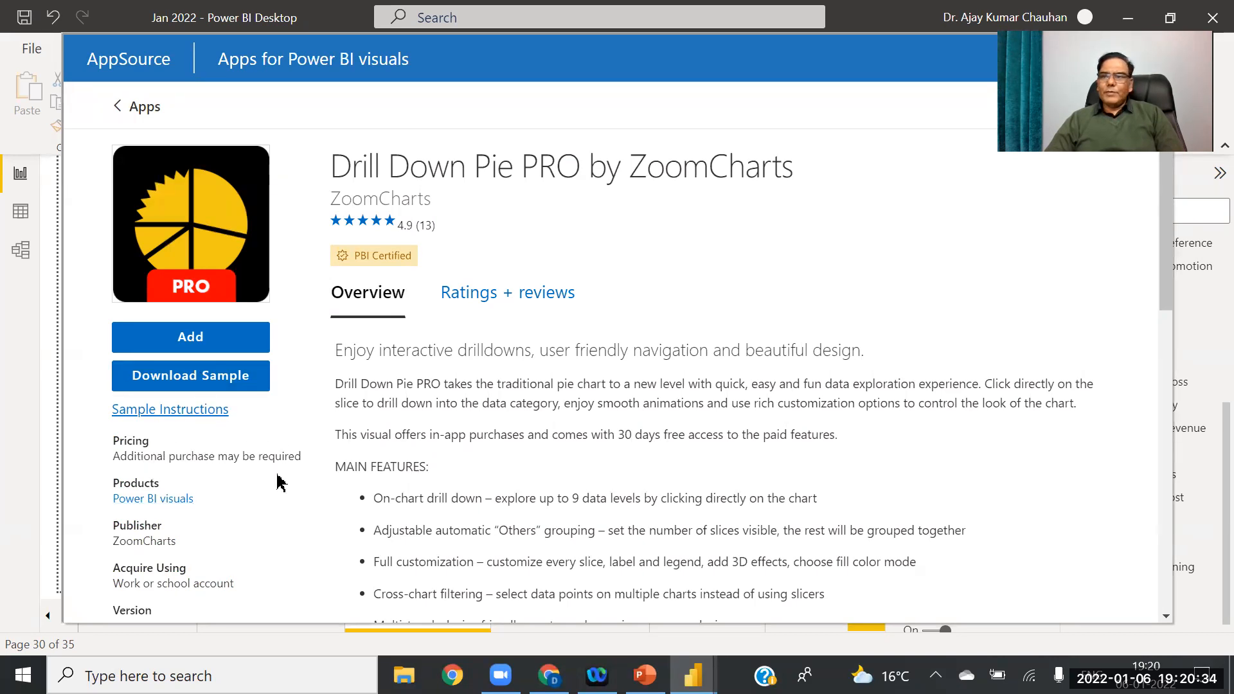
pyautogui.click(191, 342)
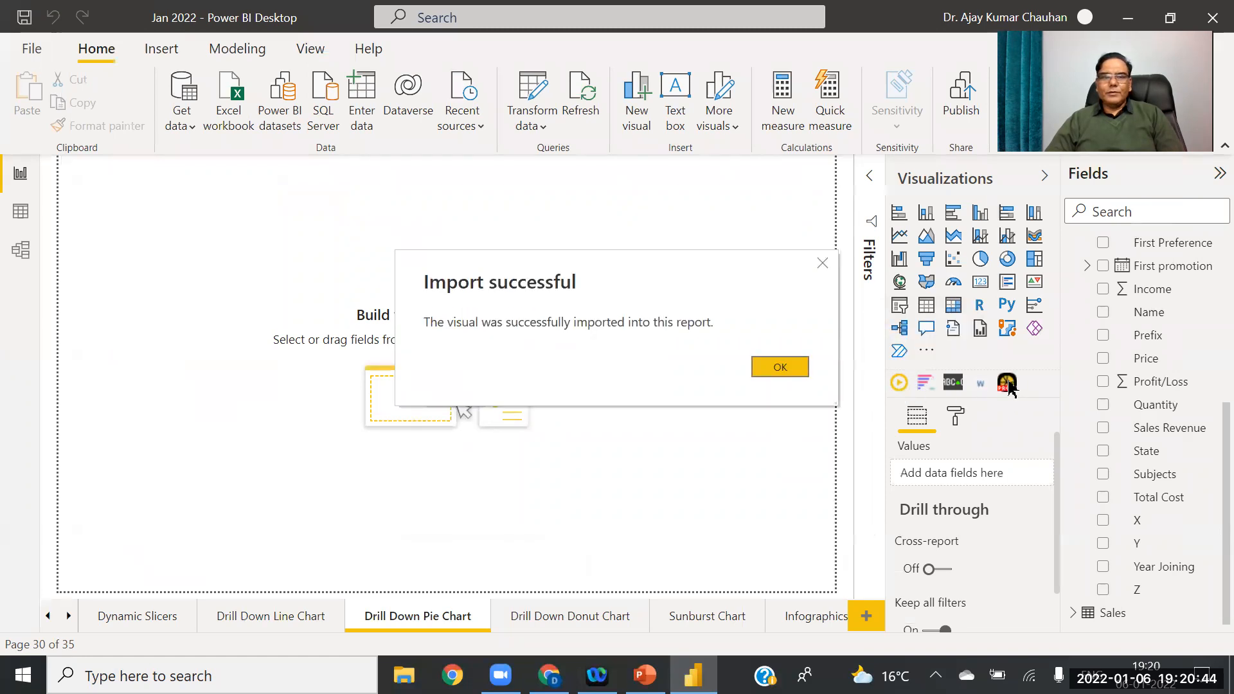
pyautogui.click(780, 367)
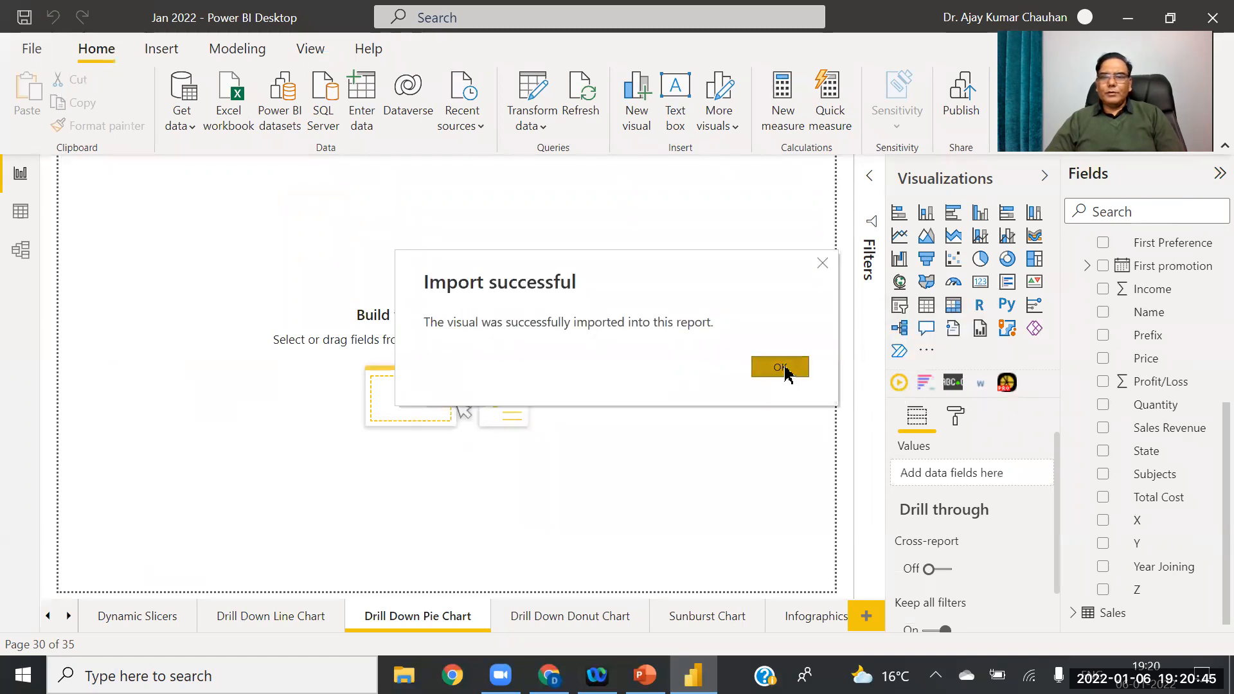
# Step: Insert the Drill Down Pie PRO visual on the page and enlarge it to fill the whole canvas
pyautogui.click(1010, 386)
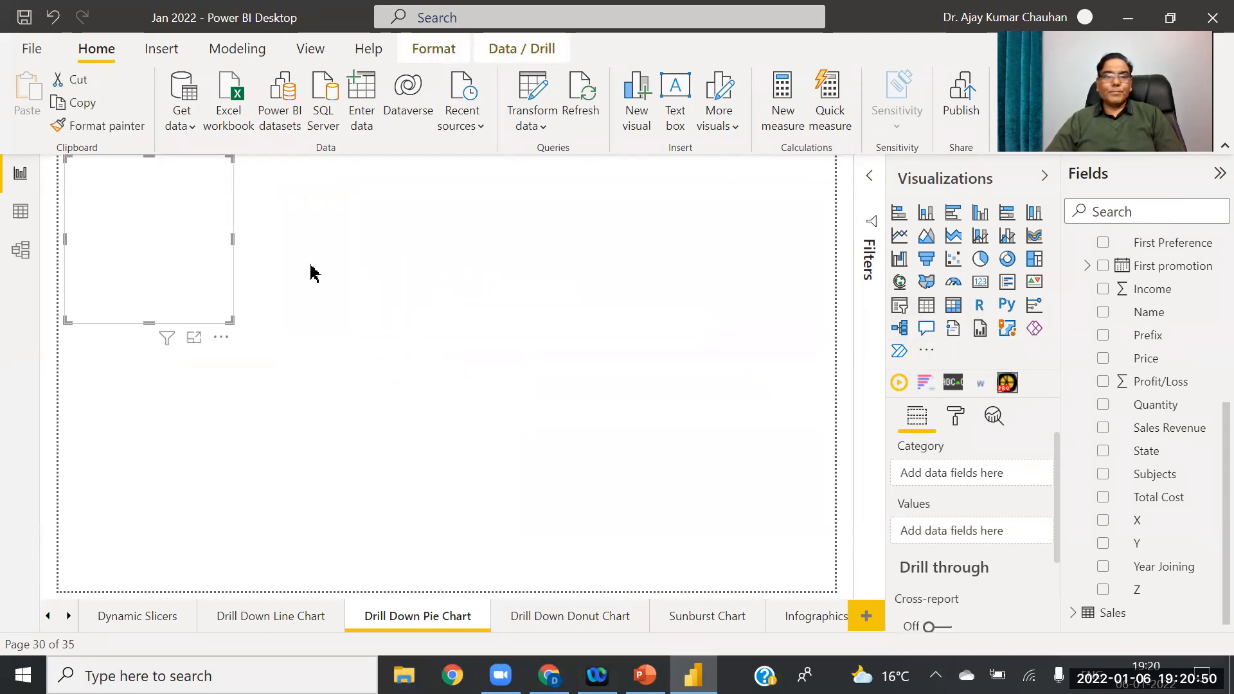
pyautogui.moveTo(233, 237); pyautogui.dragTo(827, 261)
pyautogui.moveTo(446, 322); pyautogui.dragTo(441, 589)
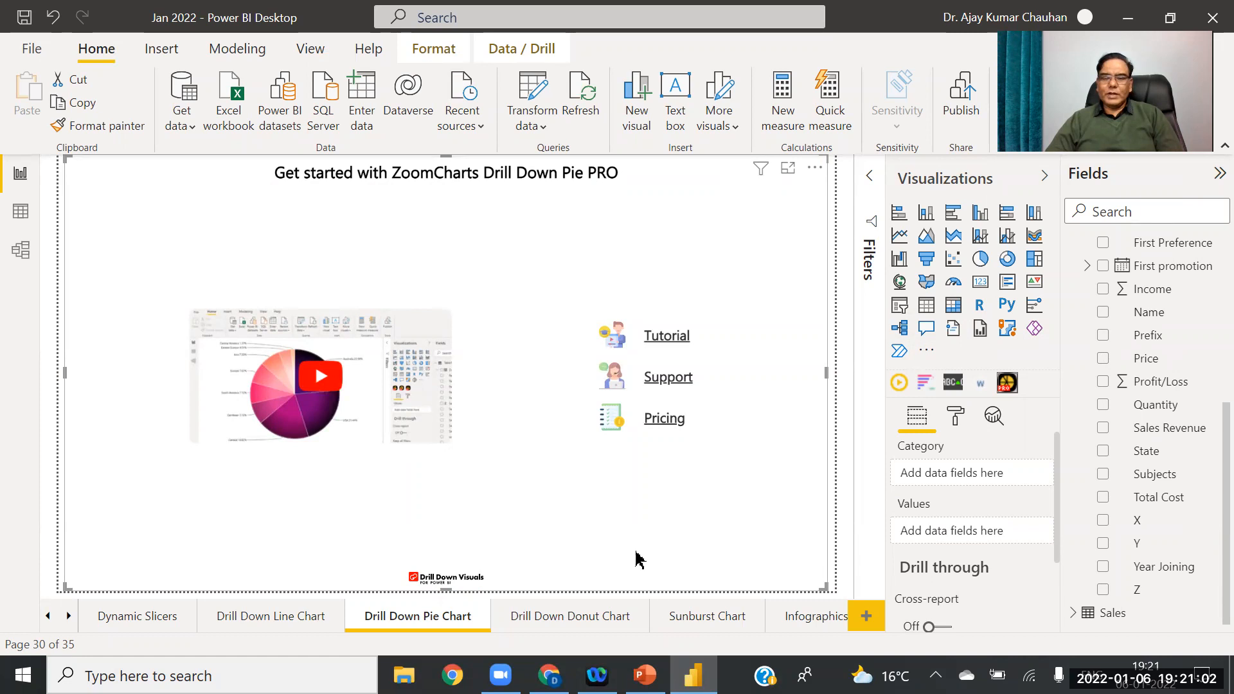
# Step: Consult the chart slide in PowerPoint and, back in Power BI, assign Product as category and Sales as values from the Sales table
pyautogui.click(645, 675)
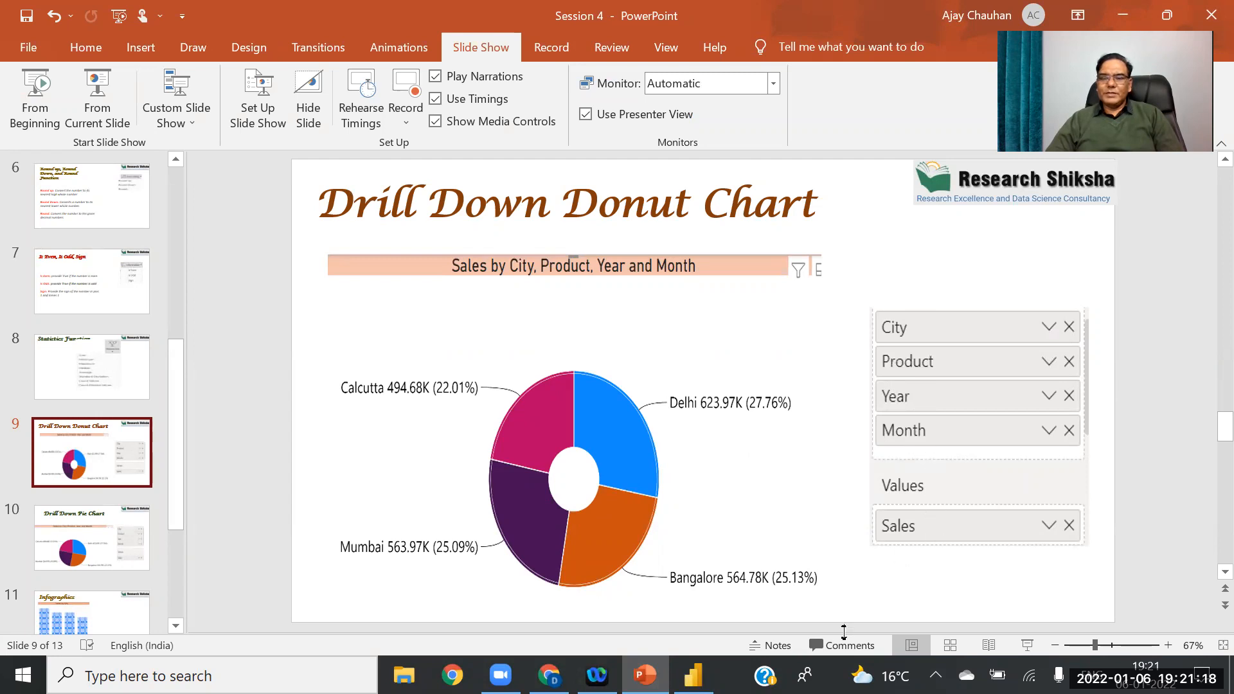
pyautogui.click(693, 675)
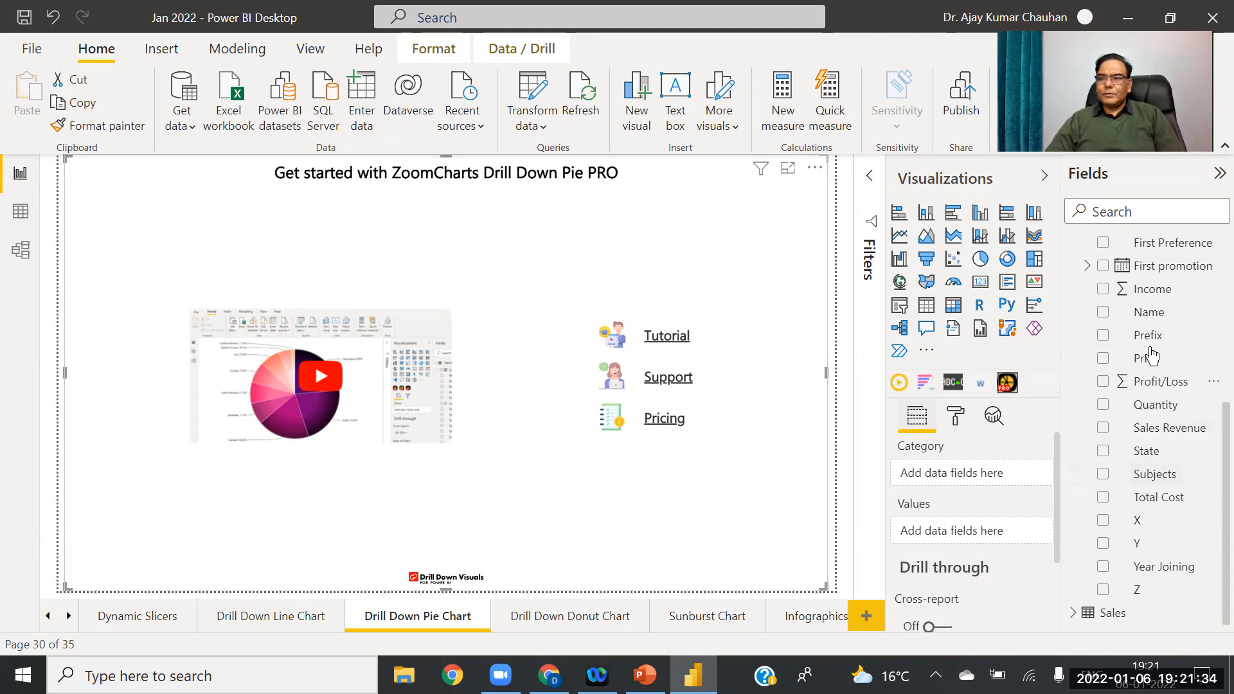
pyautogui.click(1087, 265)
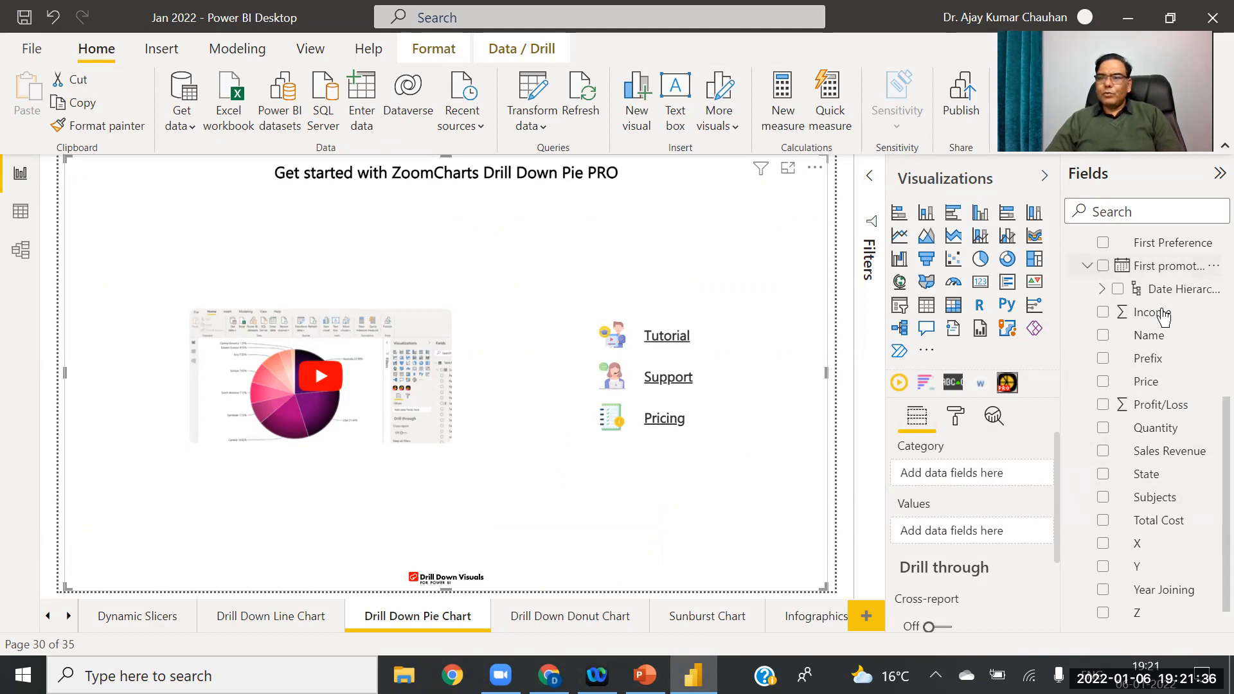
pyautogui.scroll(10, 1204, 435)
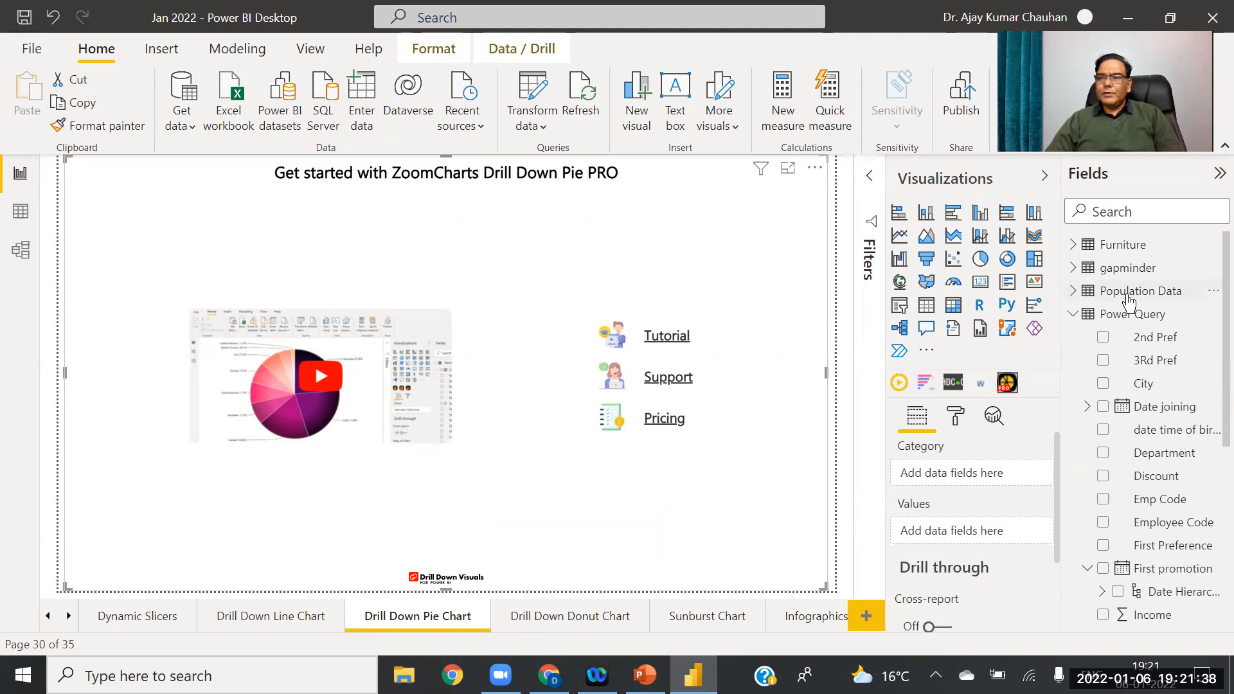
pyautogui.click(1073, 314)
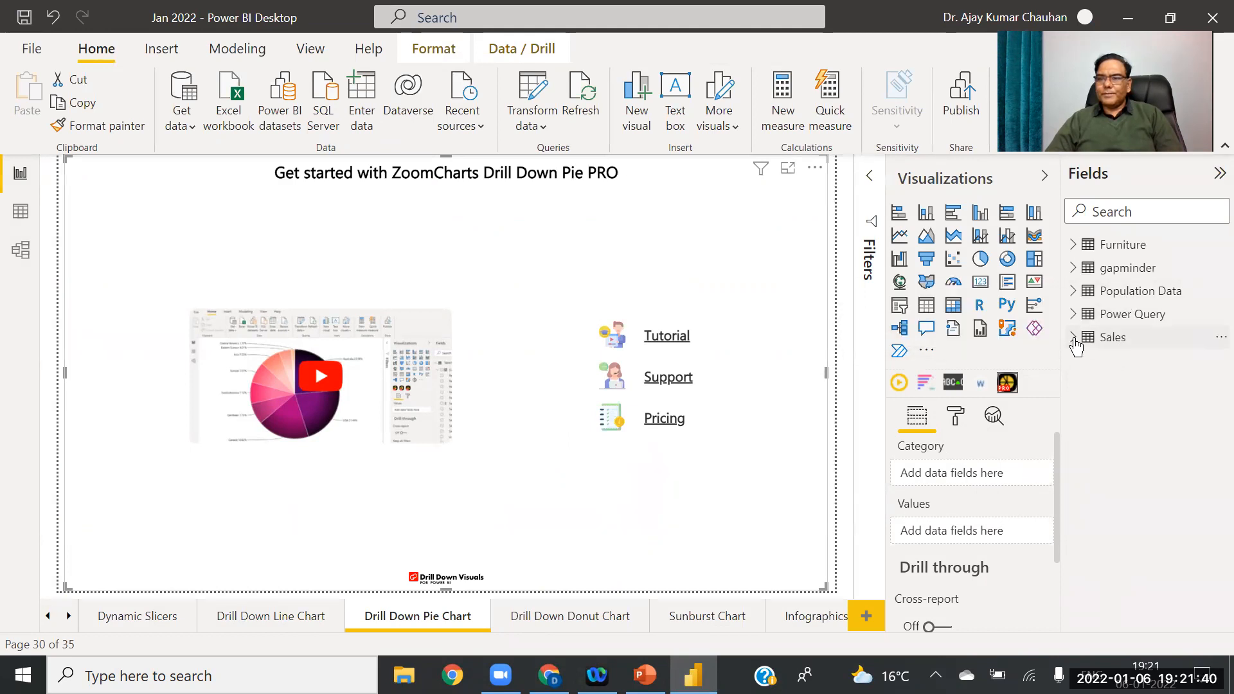
pyautogui.click(1074, 338)
pyautogui.moveTo(1151, 454); pyautogui.dragTo(974, 479)
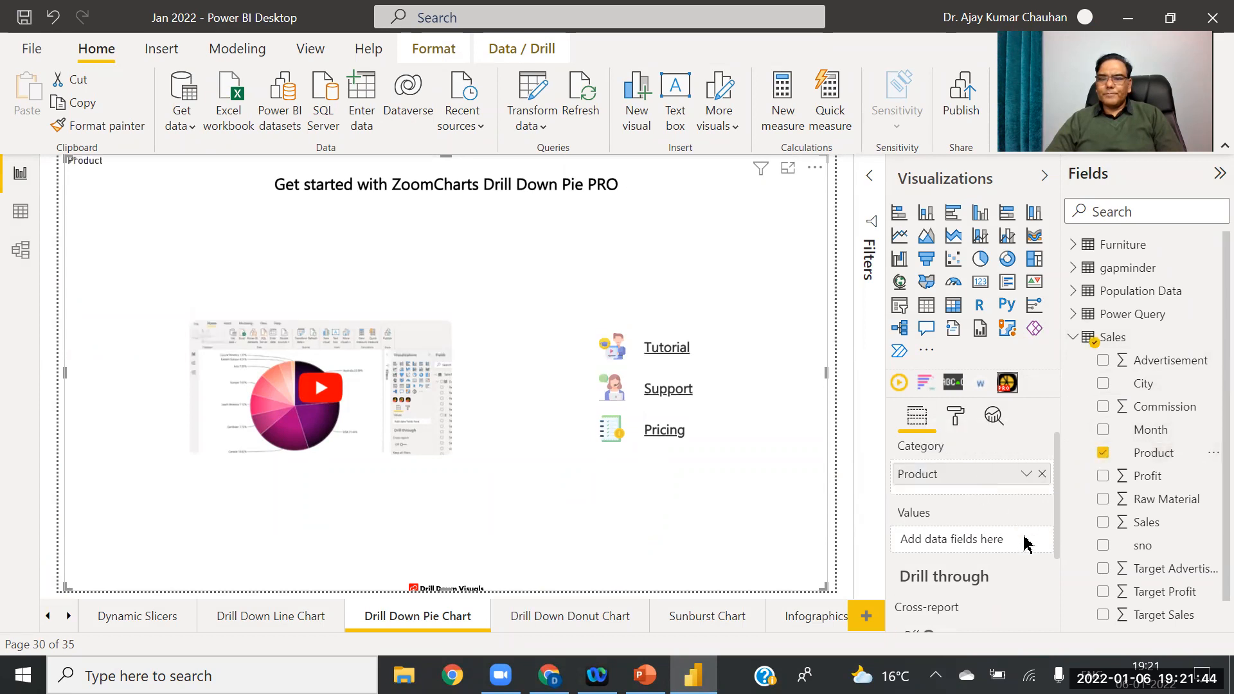
pyautogui.moveTo(1141, 523); pyautogui.dragTo(984, 542)
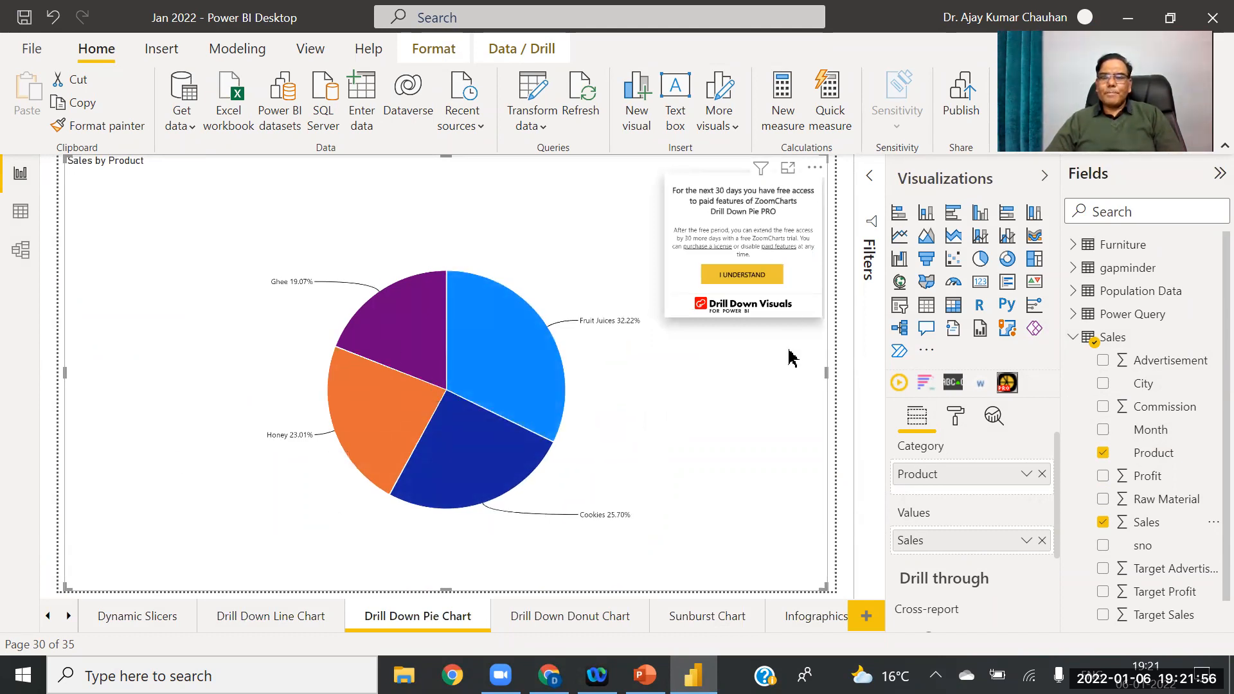
# Step: Add City and Month from the Sales table as drill levels below Product in the pie's category
pyautogui.click(512, 367)
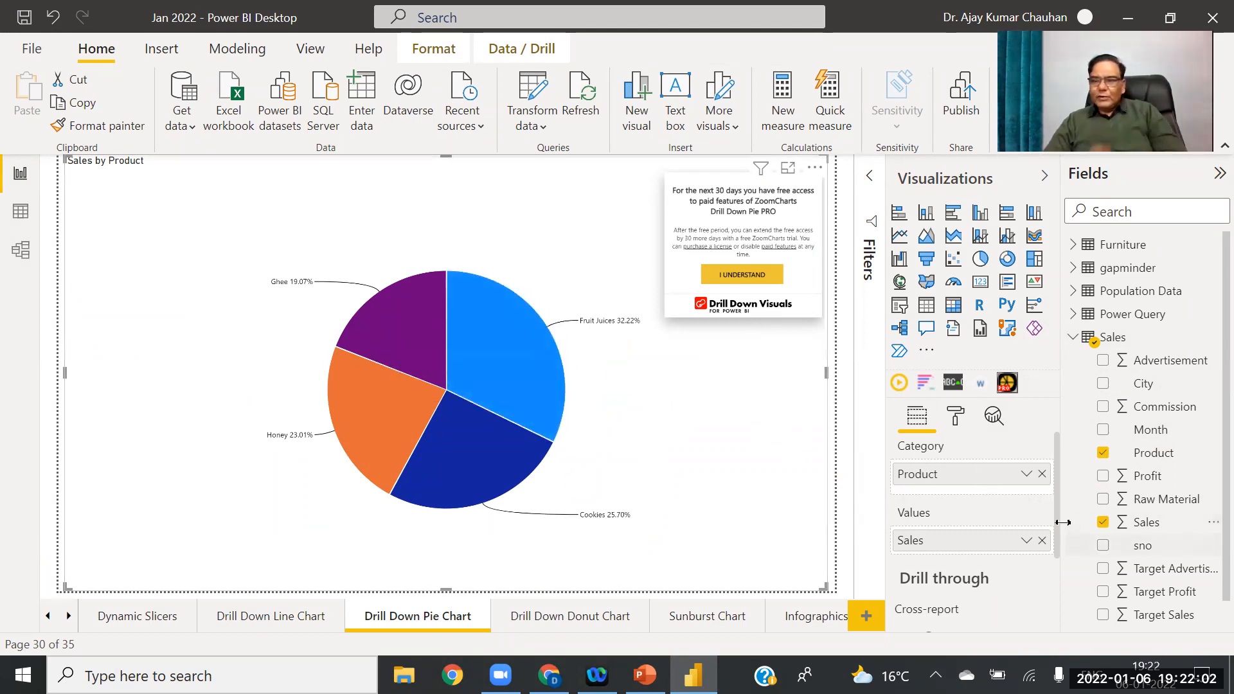
pyautogui.scroll(-2, 1059, 584)
pyautogui.scroll(3, 1058, 566)
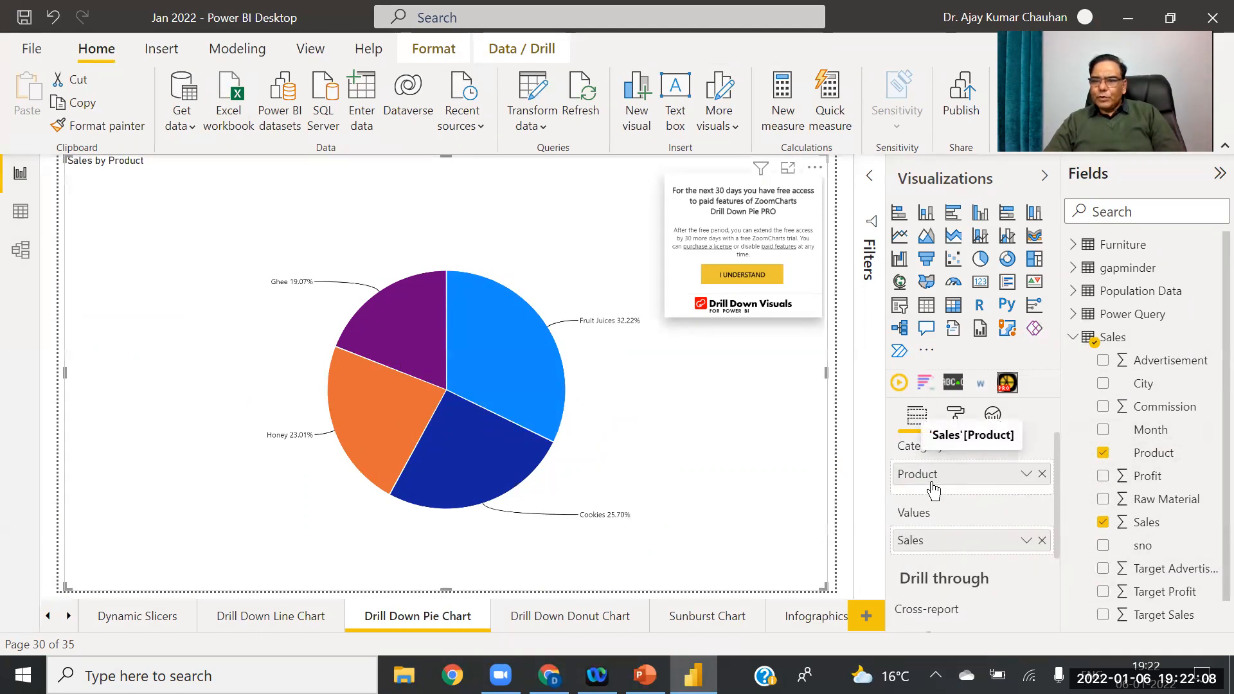
pyautogui.moveTo(1151, 385); pyautogui.dragTo(980, 494)
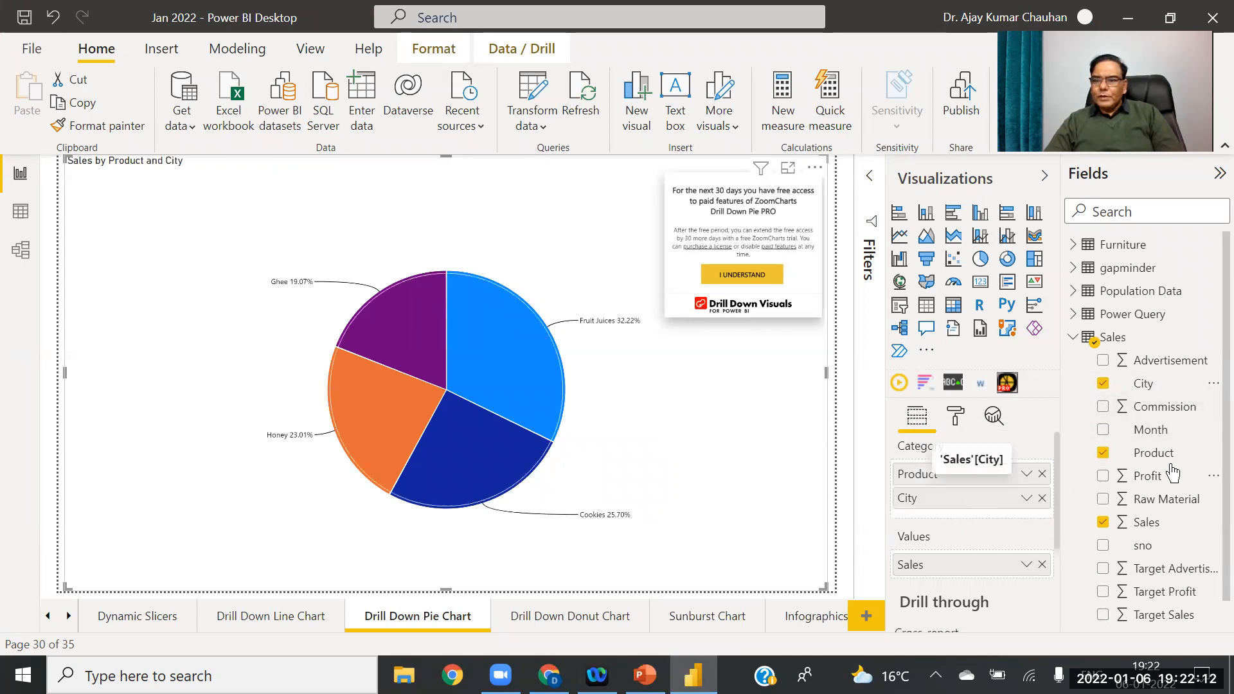
pyautogui.moveTo(1155, 435); pyautogui.dragTo(967, 520)
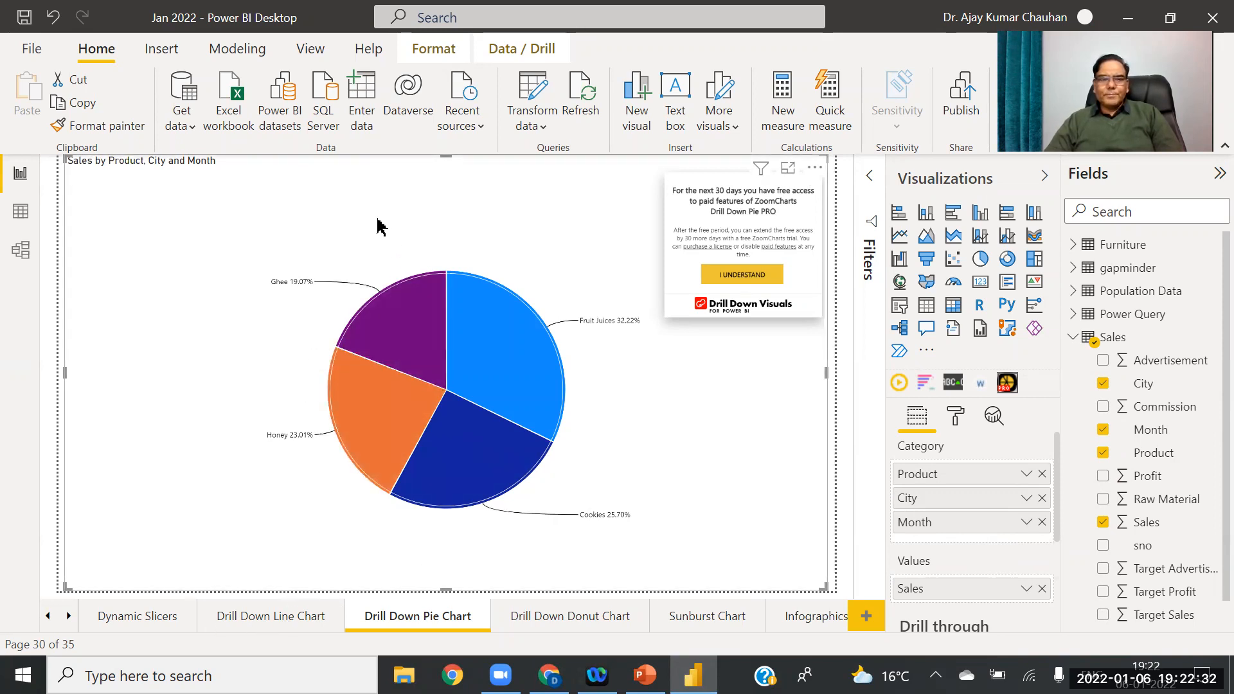
# Step: Look through the pie visual's General, Advanced Settings and Use As Filter formatting options
pyautogui.click(956, 416)
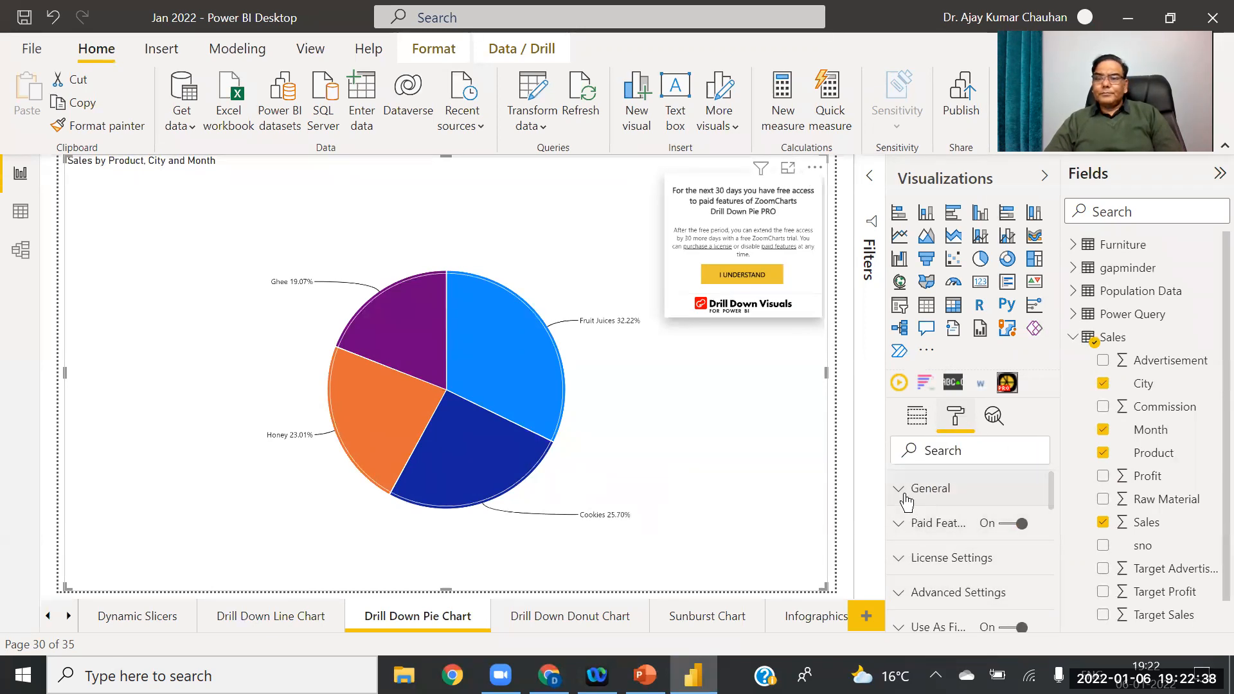
pyautogui.click(906, 500)
pyautogui.moveTo(1053, 487); pyautogui.dragTo(1048, 556)
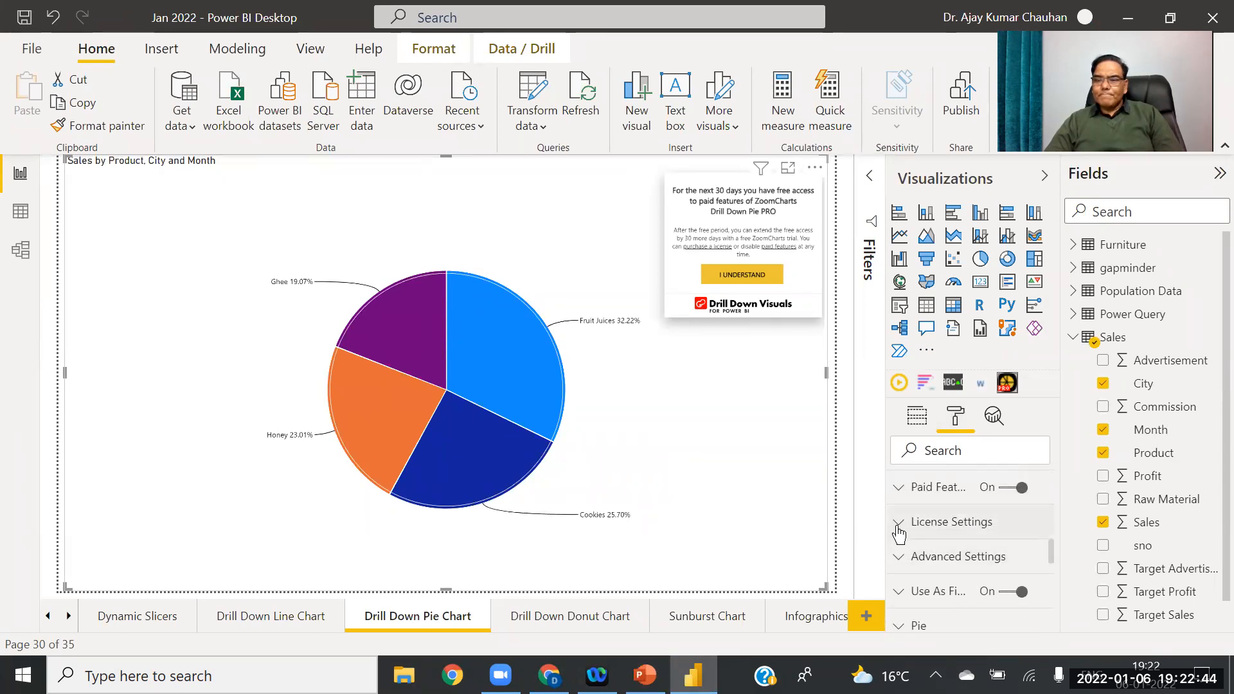
pyautogui.click(901, 558)
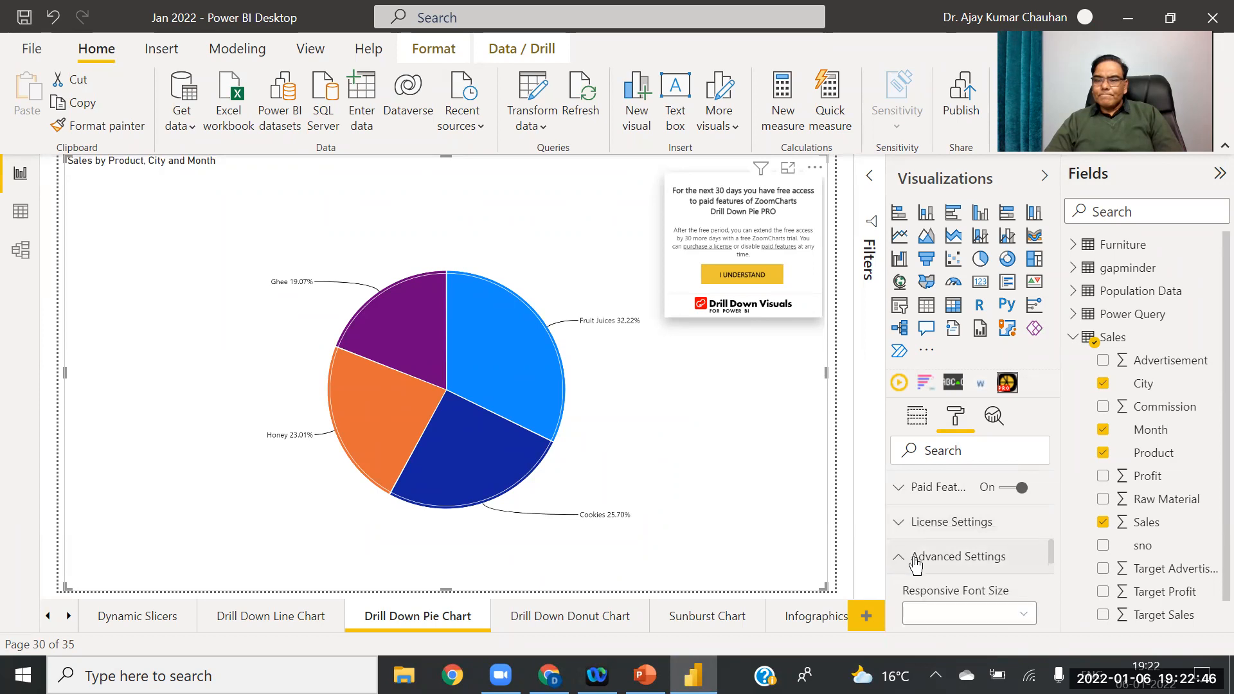
pyautogui.click(899, 491)
pyautogui.moveTo(1052, 543); pyautogui.dragTo(1053, 569)
pyautogui.click(914, 510)
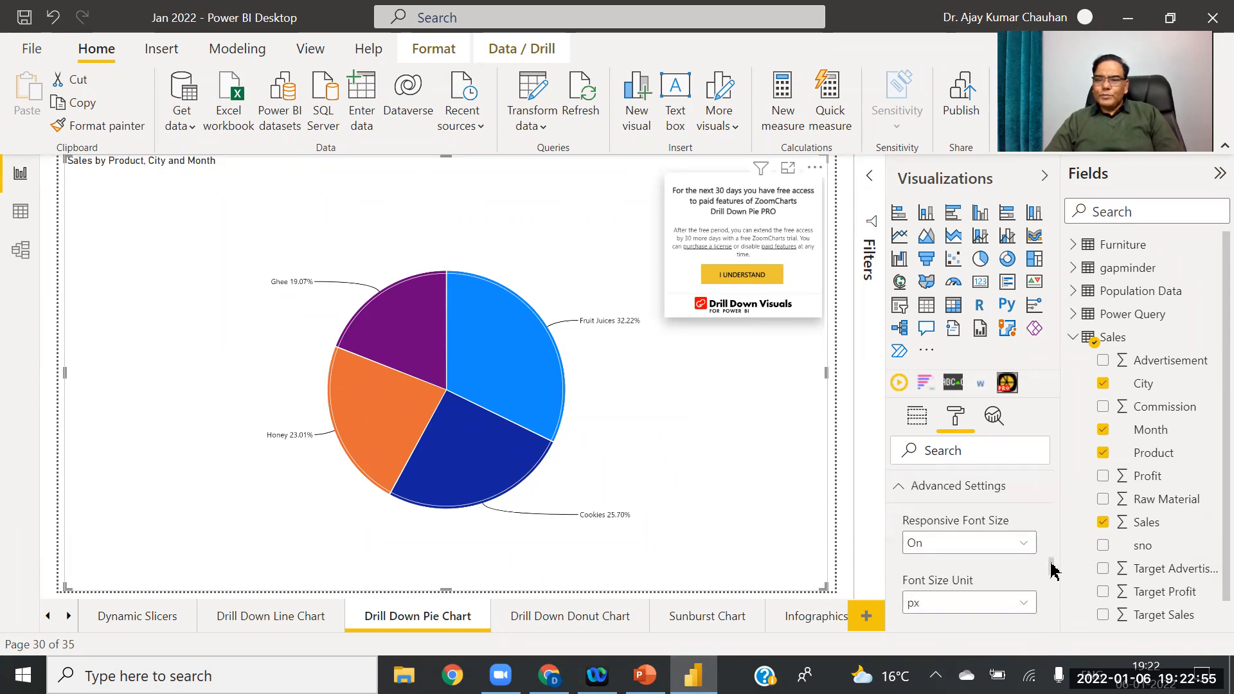
pyautogui.click(900, 497)
pyautogui.click(900, 497)
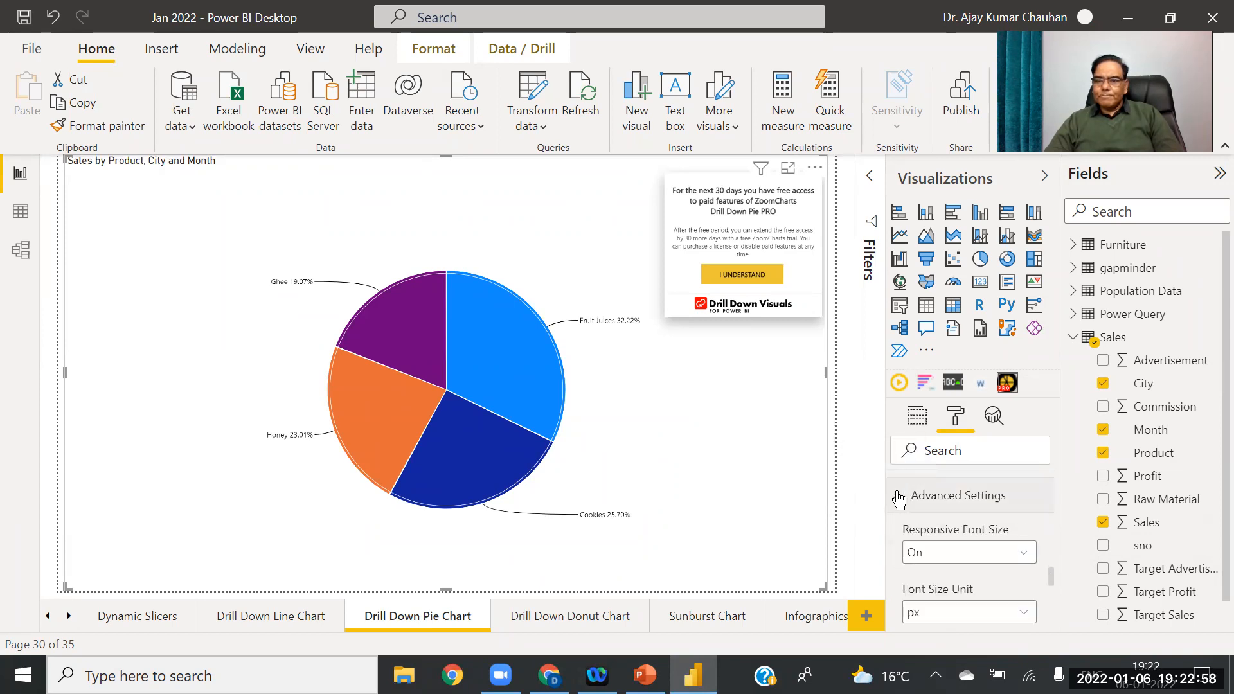
pyautogui.moveTo(1052, 566); pyautogui.dragTo(1054, 582)
pyautogui.click(901, 548)
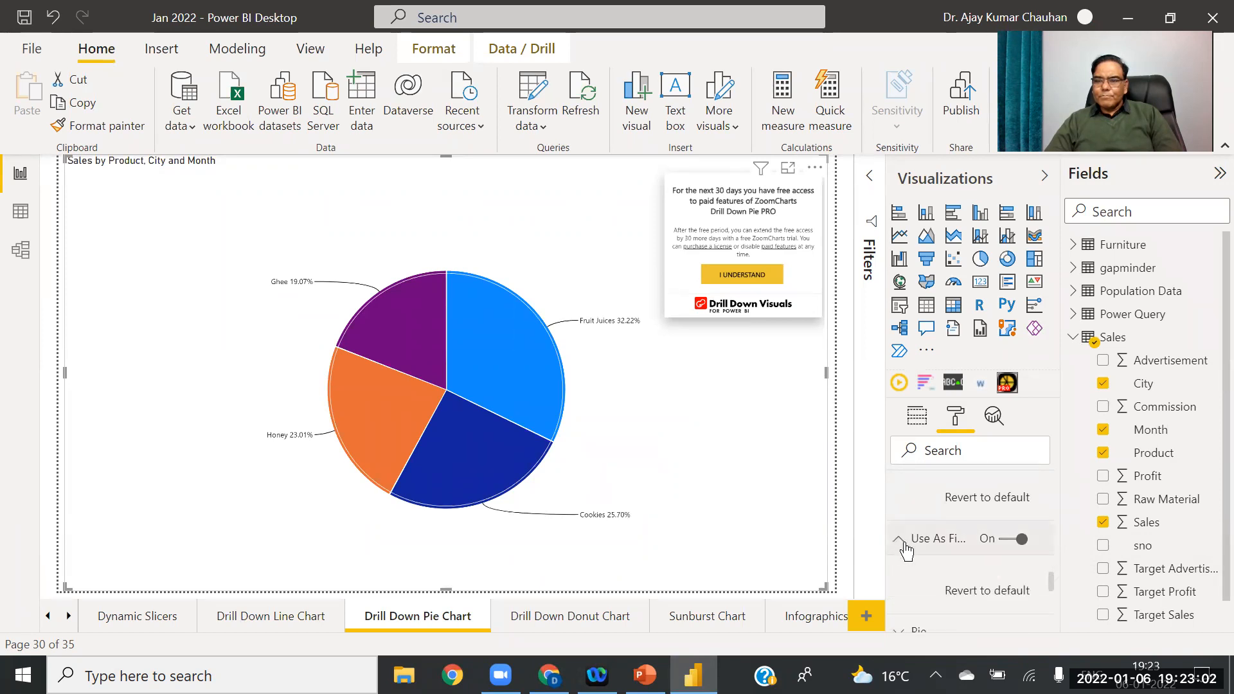
pyautogui.scroll(-3, 911, 533)
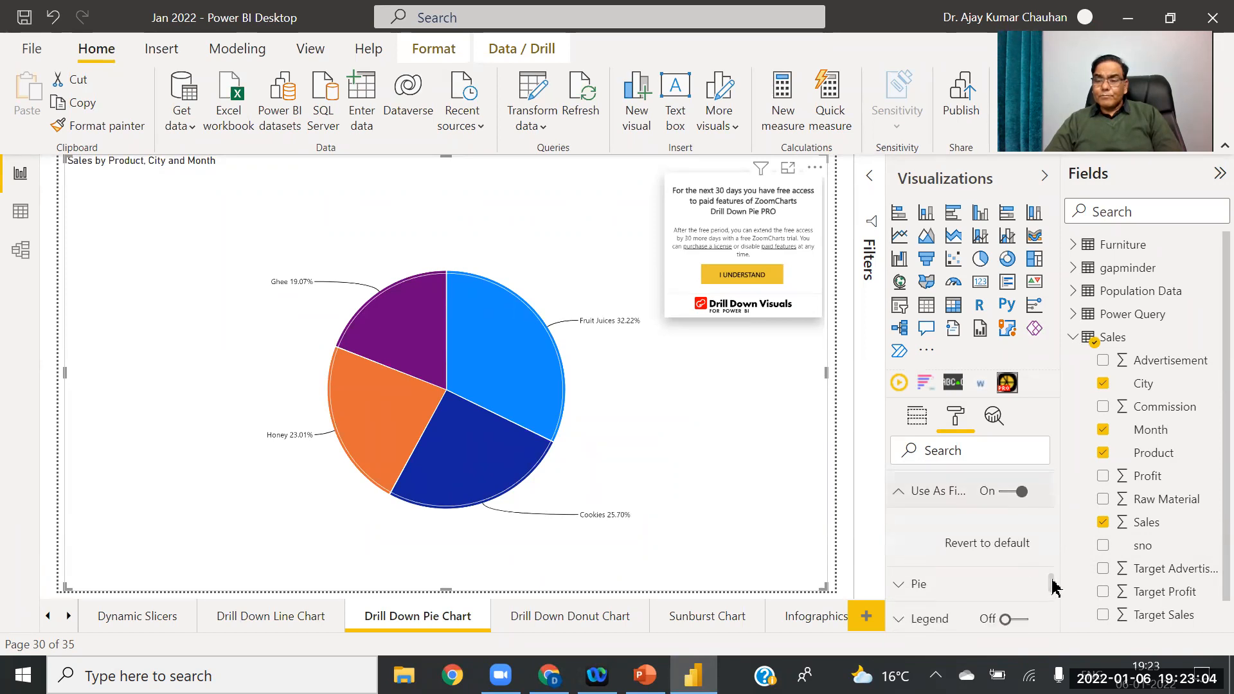
# Step: Set the pie's outer radius to 78 and enable its 3D effect
pyautogui.click(908, 508)
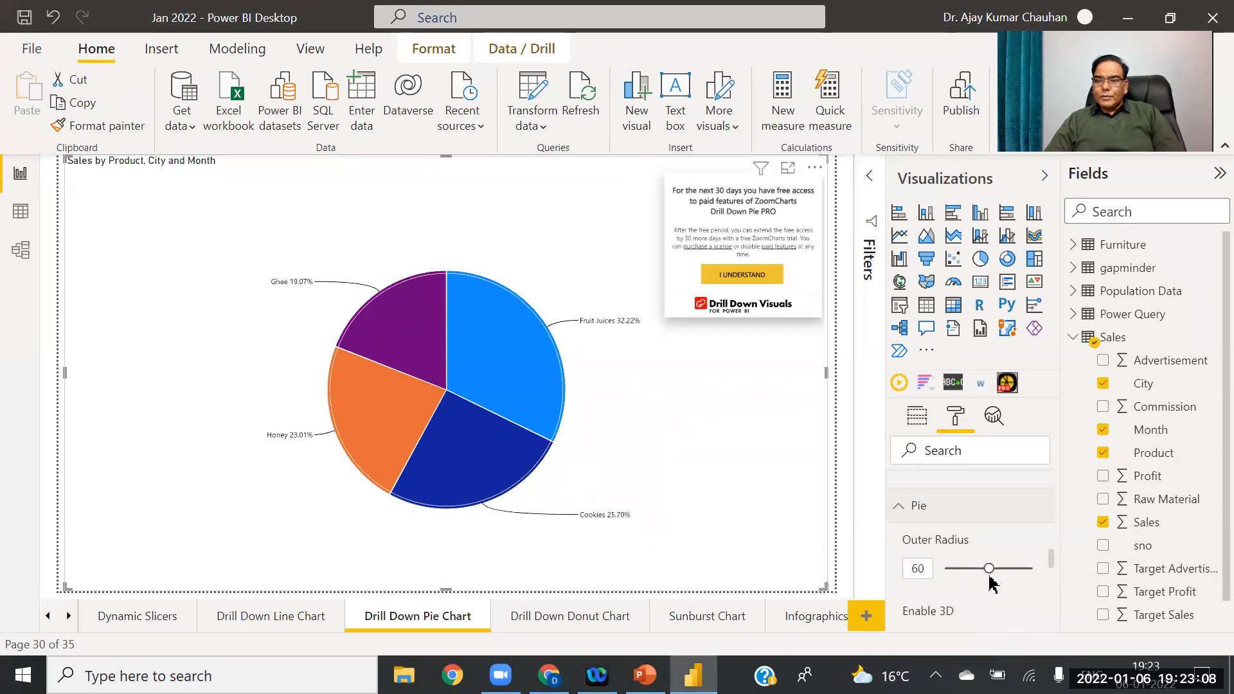
pyautogui.moveTo(990, 570)
pyautogui.mouseDown()
pyautogui.moveTo(1050, 579)
pyautogui.moveTo(1010, 569)
pyautogui.mouseUp()
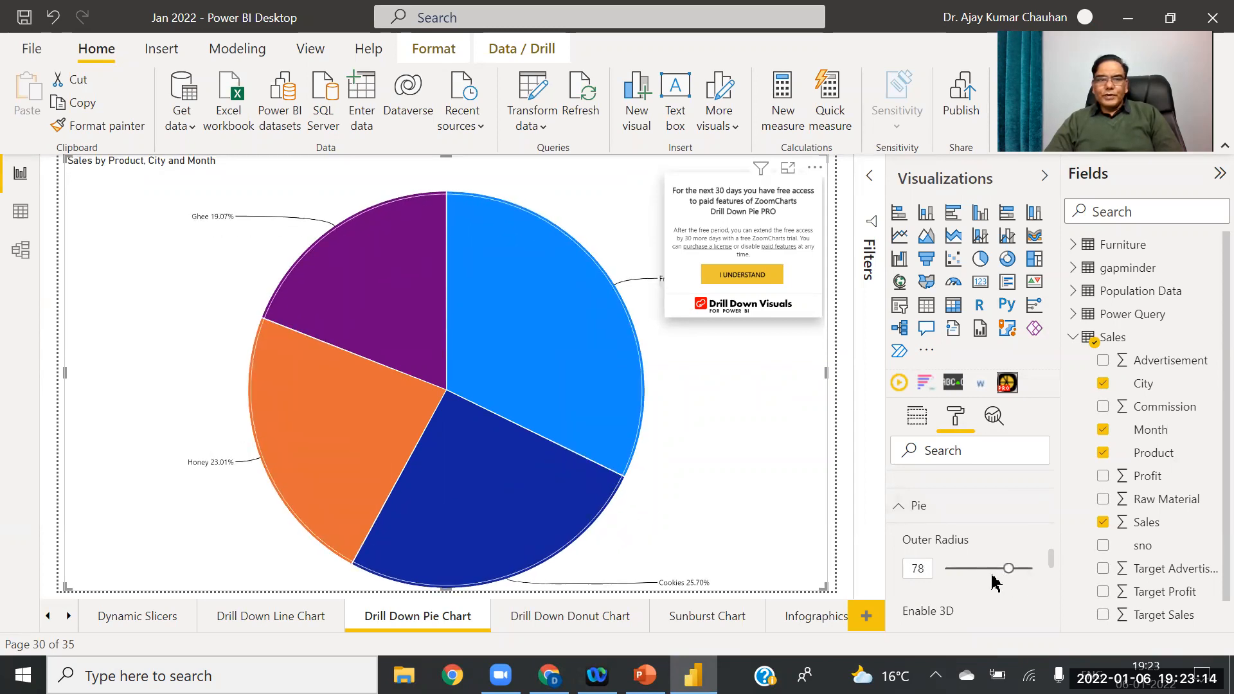
pyautogui.scroll(-2, 1053, 559)
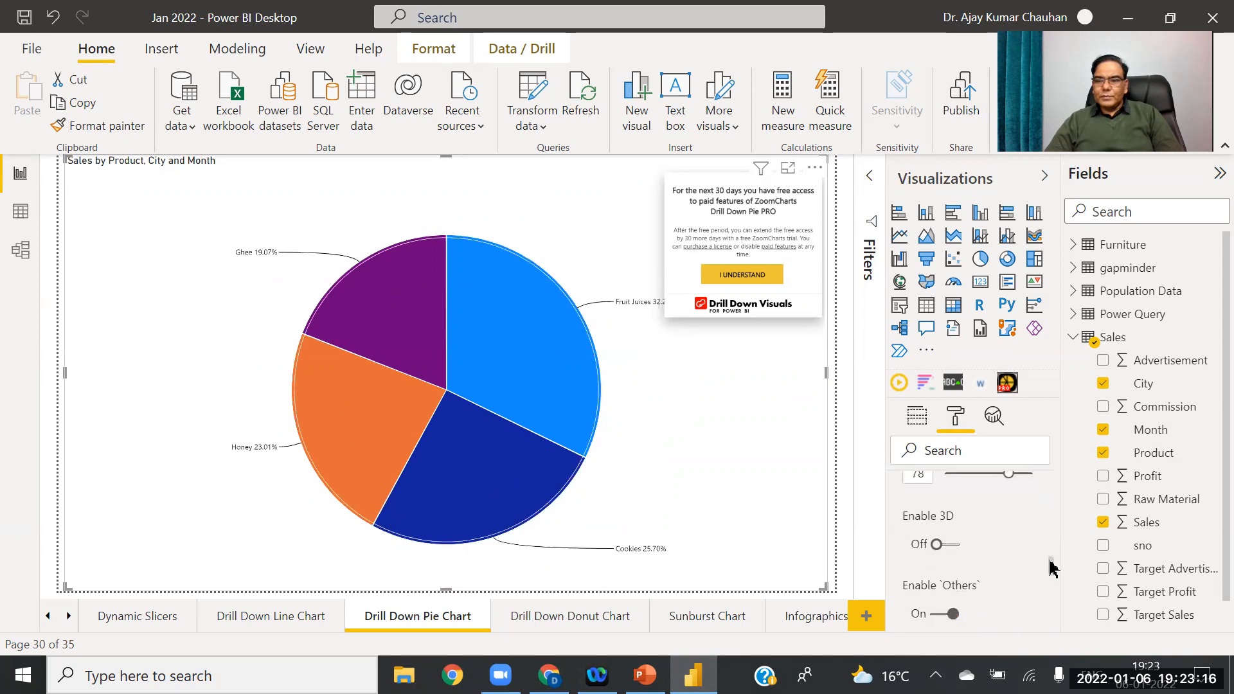
pyautogui.click(954, 532)
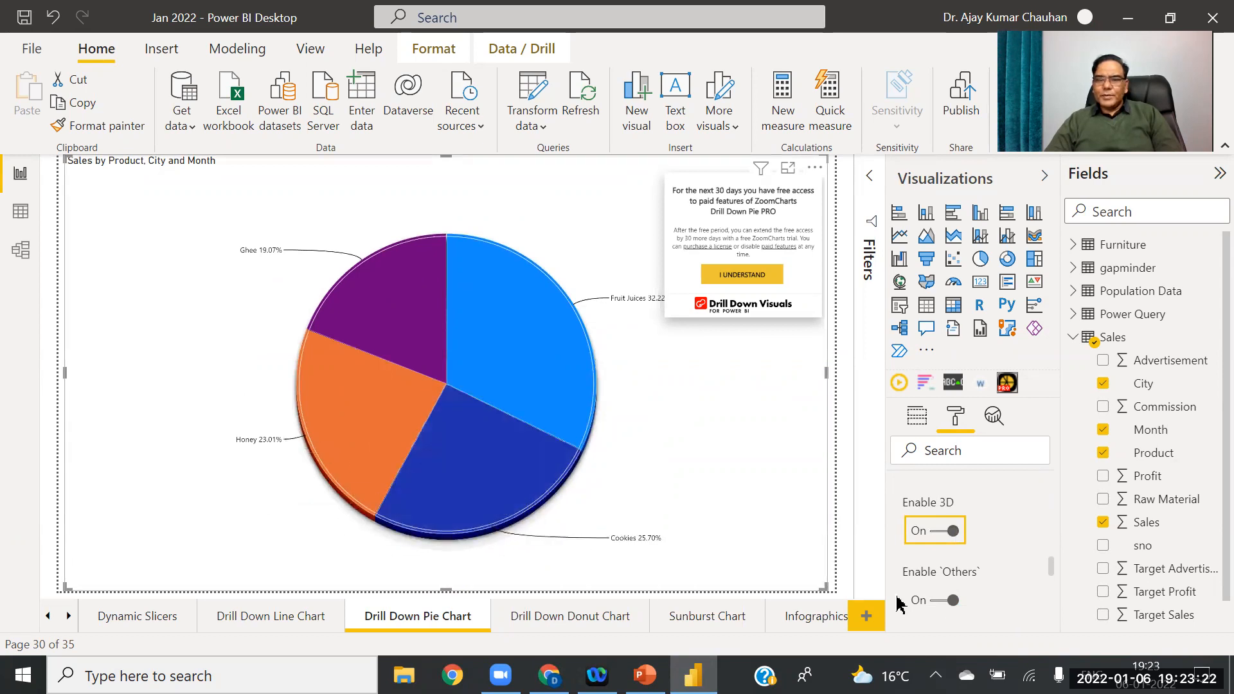
# Step: Set the pie's detail labels to the All detail labels style with font size 31
pyautogui.moveTo(1052, 572); pyautogui.dragTo(1057, 607)
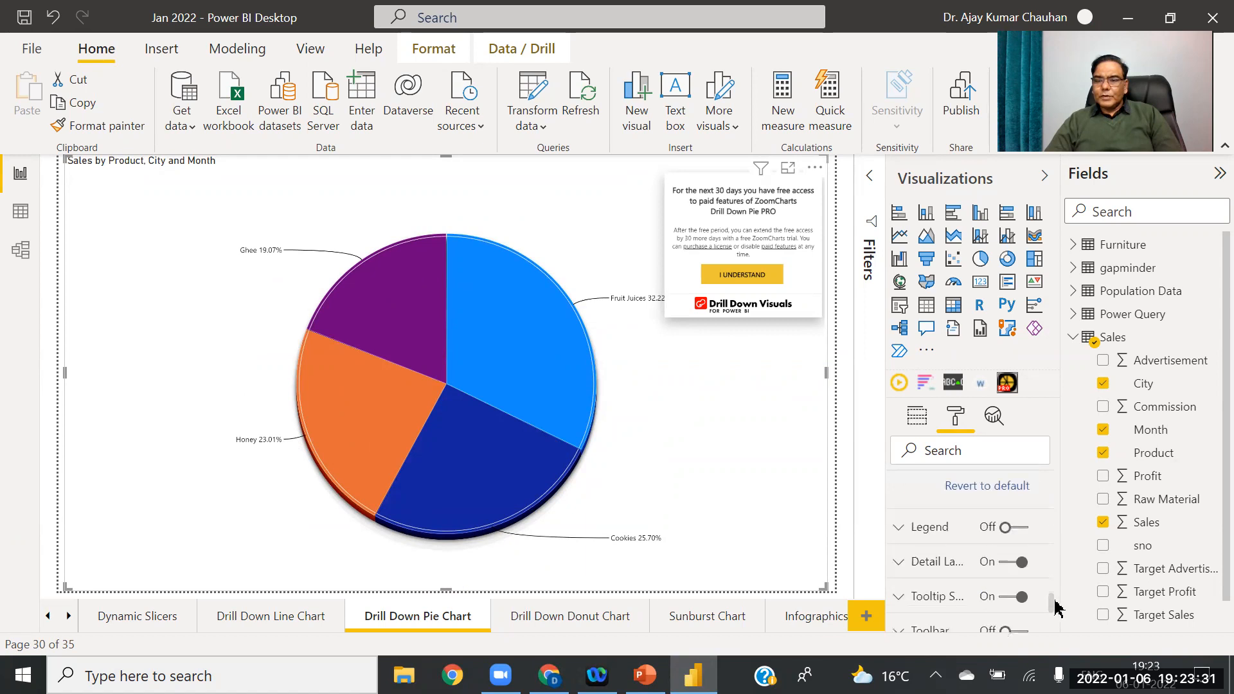
pyautogui.click(899, 564)
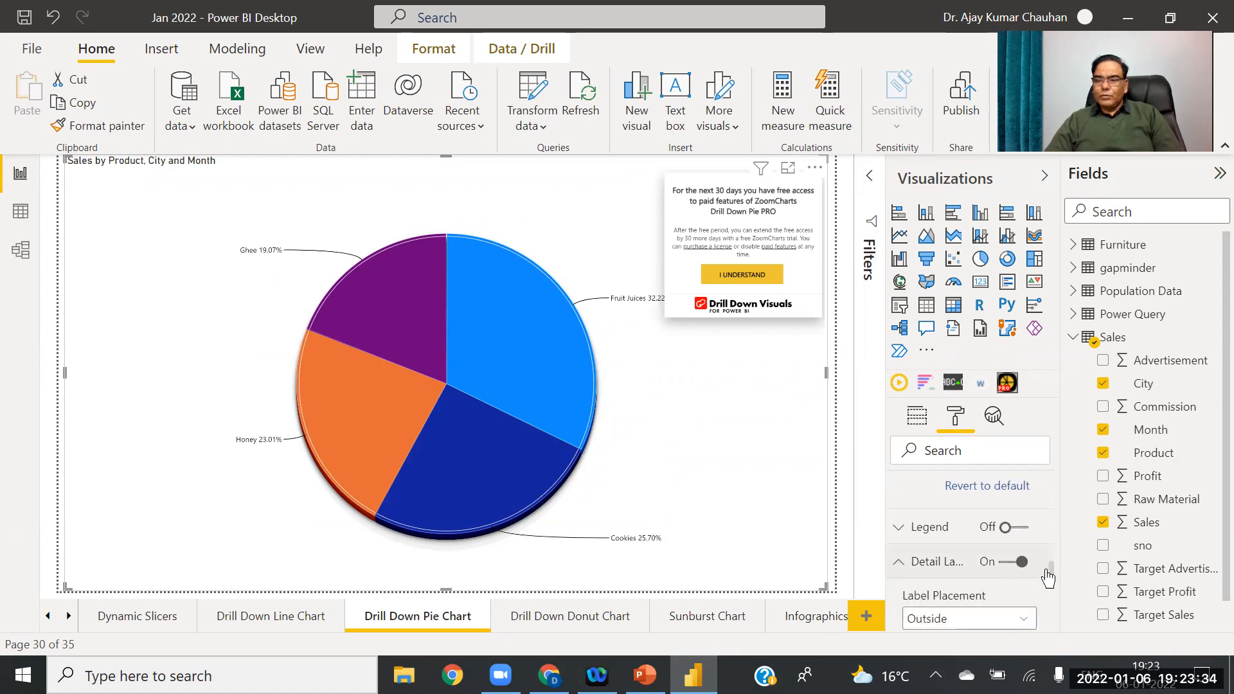
pyautogui.moveTo(1052, 574); pyautogui.dragTo(1057, 596)
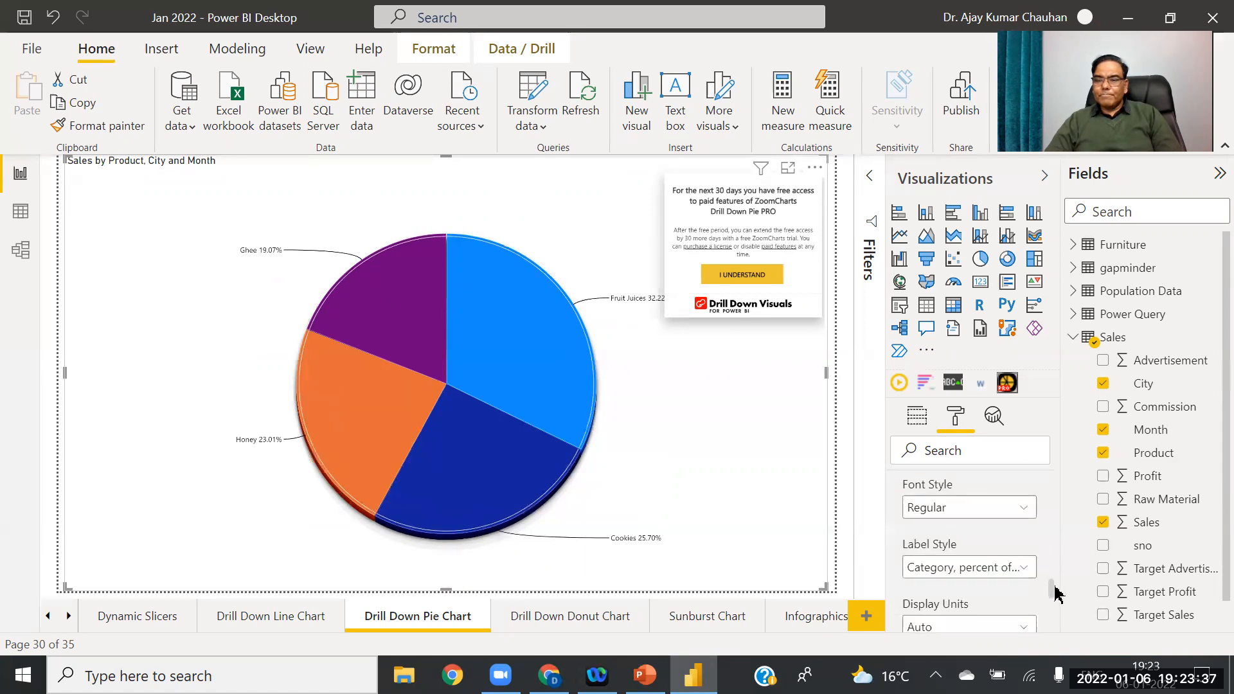
pyautogui.click(1024, 568)
pyautogui.click(931, 546)
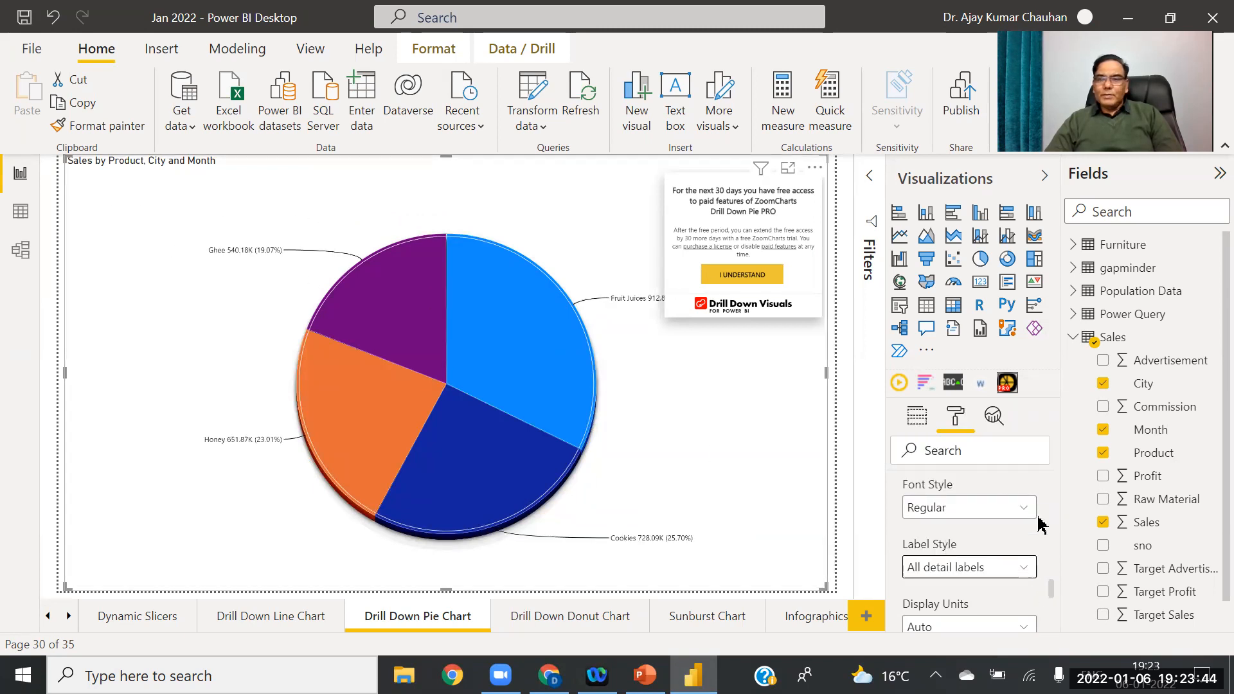
pyautogui.moveTo(1051, 595)
pyautogui.mouseDown()
pyautogui.moveTo(1060, 620)
pyautogui.moveTo(1048, 574)
pyautogui.moveTo(1051, 590)
pyautogui.mouseUp()
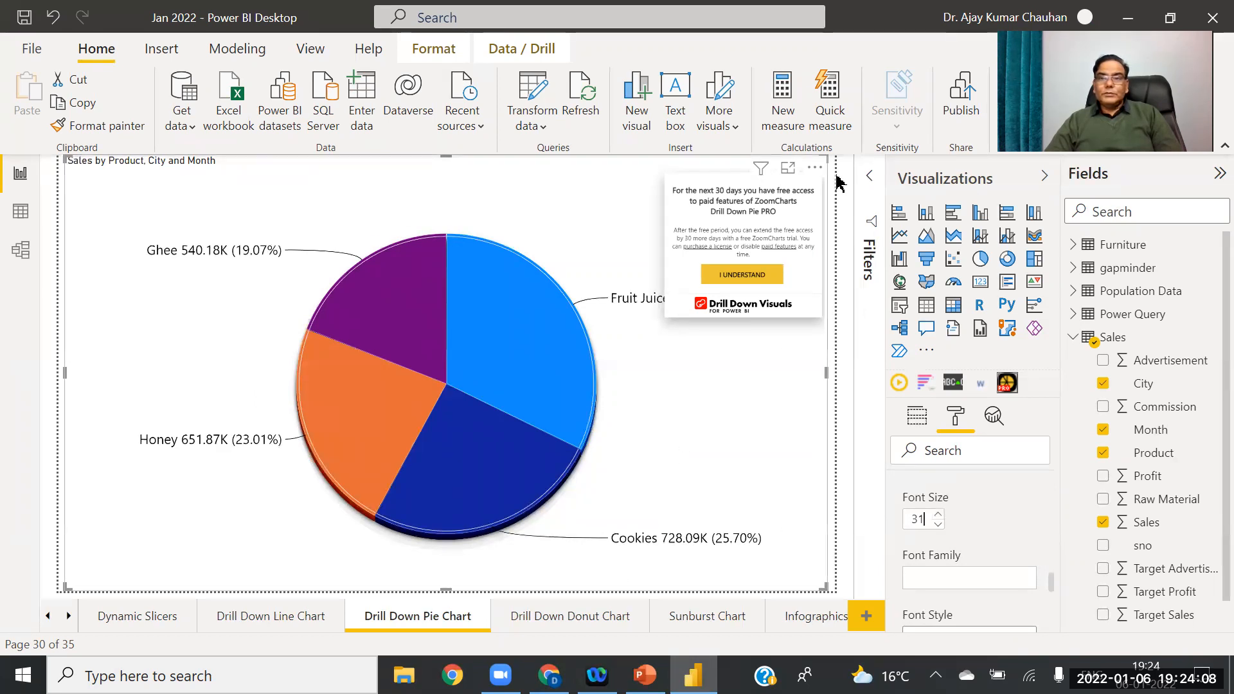
# Step: Open the additional options of the pie visual
pyautogui.click(816, 170)
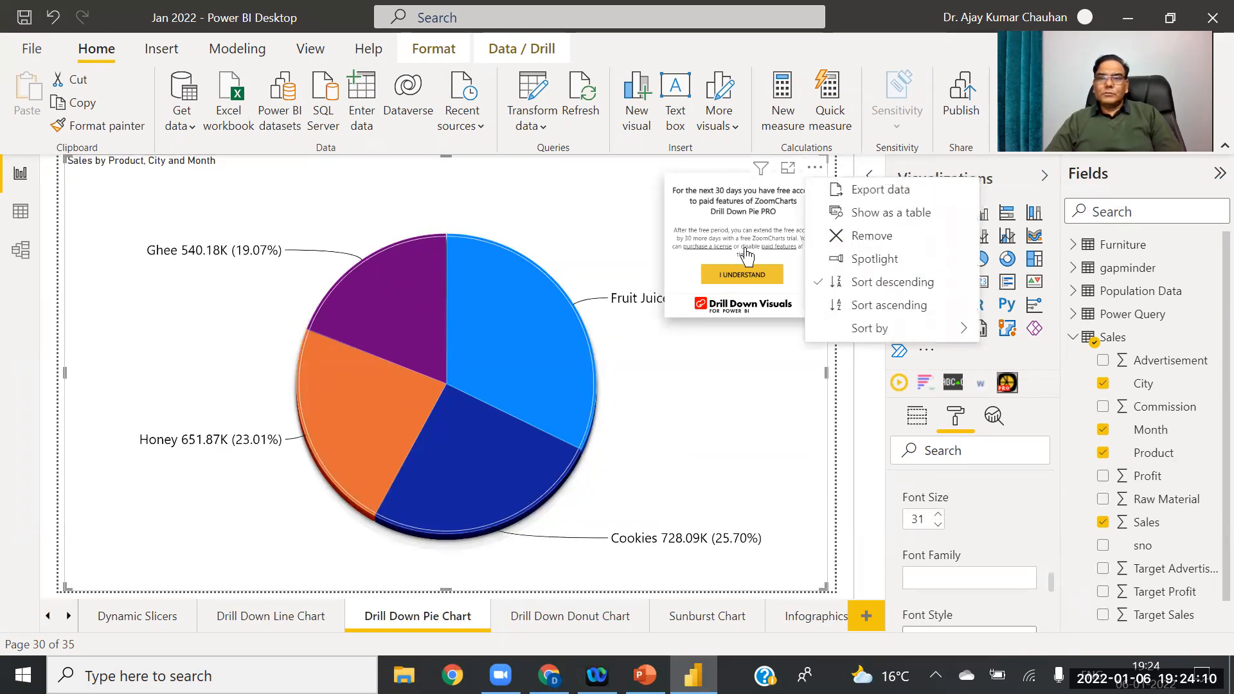
# Step: Replace the existing pie chart with a new Drill Down Pie PRO visual and enlarge it to fill the report page
pyautogui.click(855, 238)
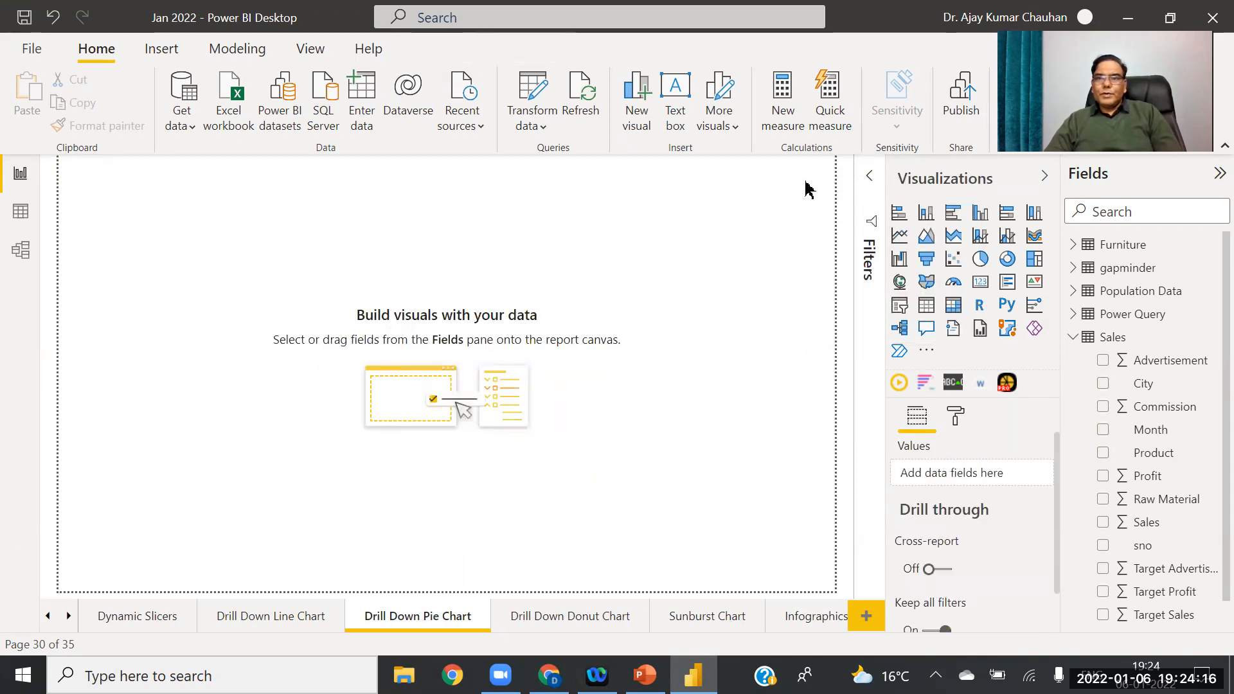
pyautogui.click(1007, 385)
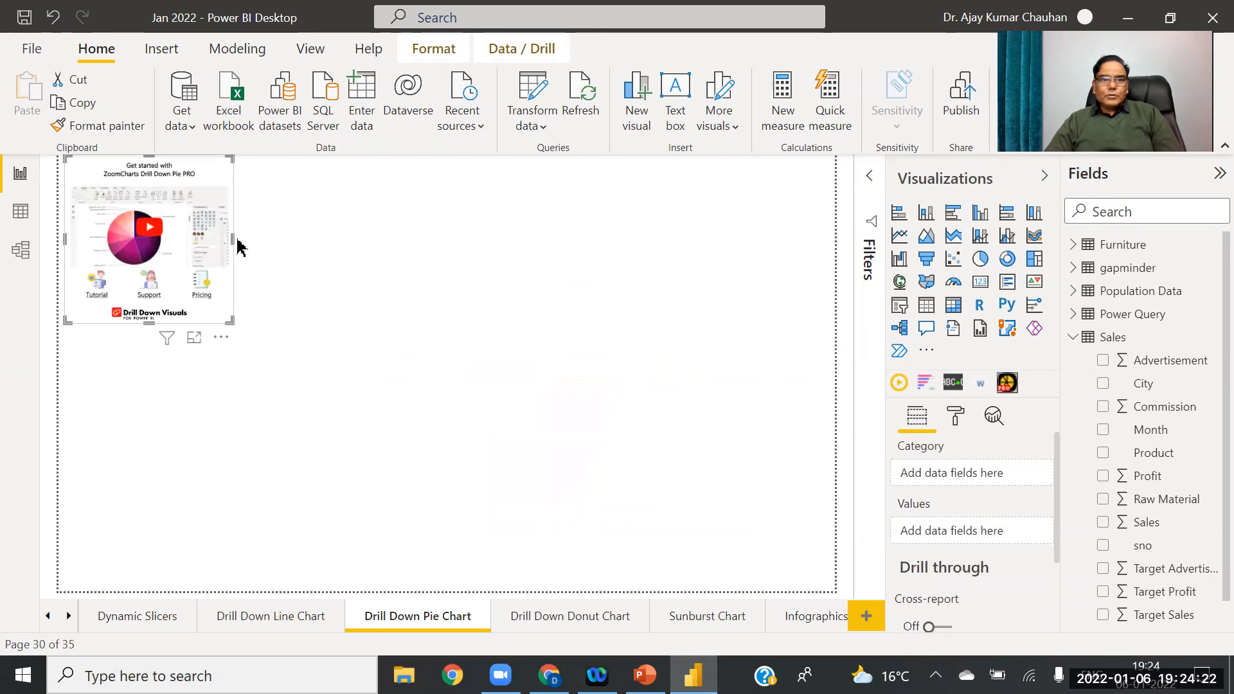
pyautogui.moveTo(233, 239); pyautogui.dragTo(834, 249)
pyautogui.moveTo(447, 323); pyautogui.dragTo(434, 589)
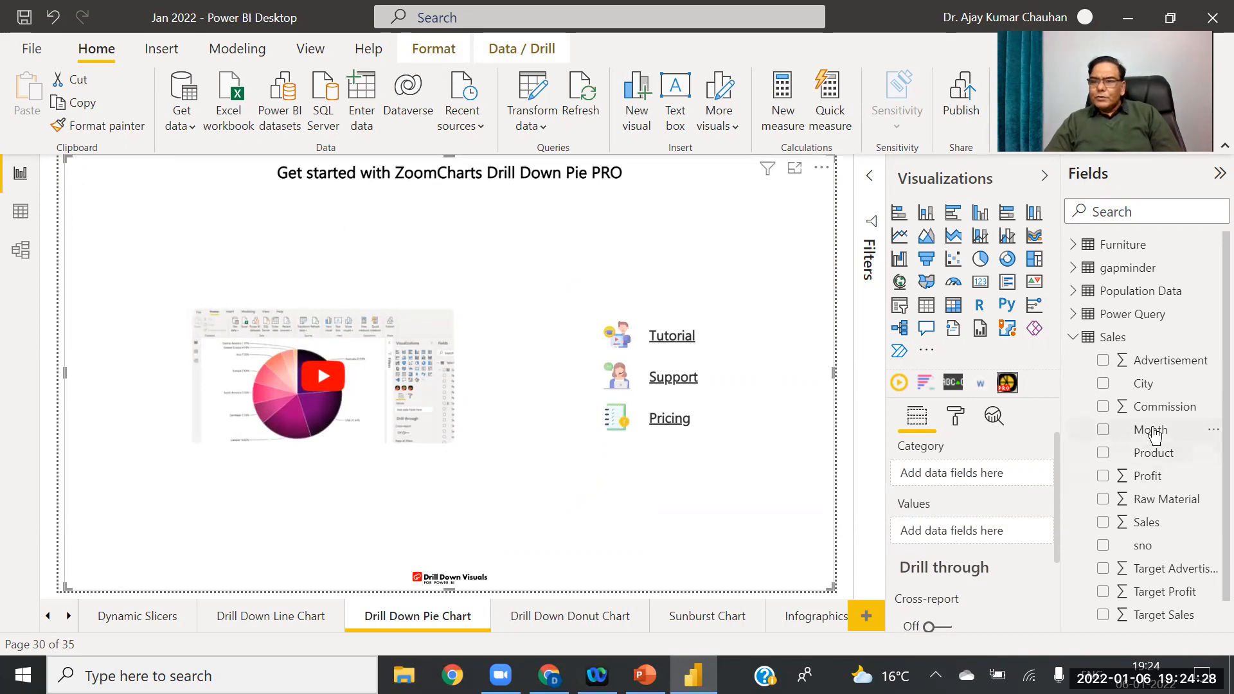
# Step: Assign City, Product and Month from the Sales table as categories, in that order, and Sales as the value
pyautogui.moveTo(1069, 452); pyautogui.dragTo(977, 470)
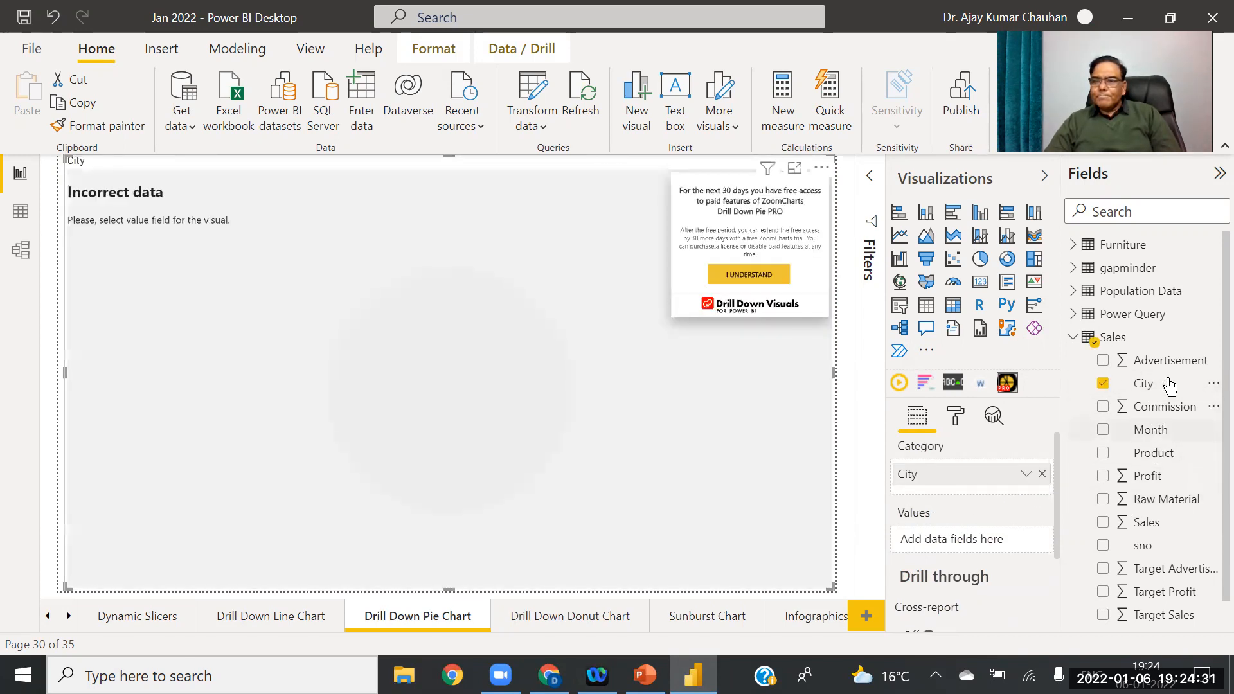
pyautogui.moveTo(1170, 454); pyautogui.dragTo(997, 502)
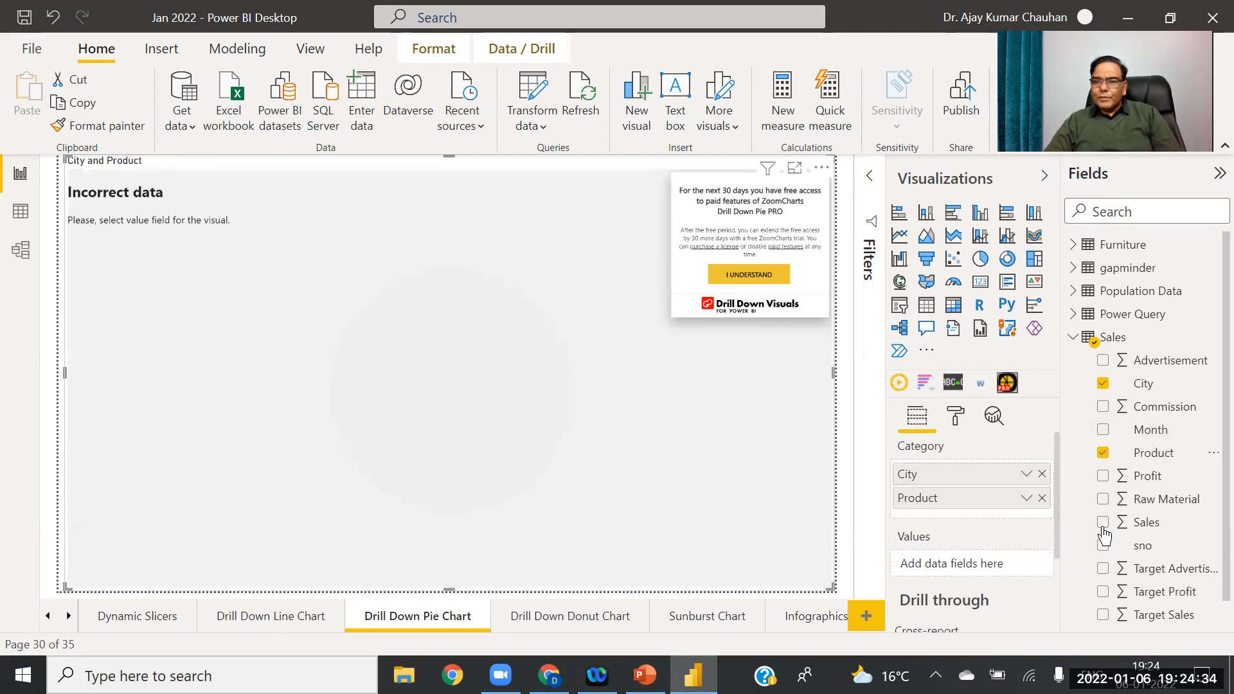
pyautogui.moveTo(1148, 439); pyautogui.dragTo(970, 522)
pyautogui.moveTo(1161, 524); pyautogui.dragTo(984, 585)
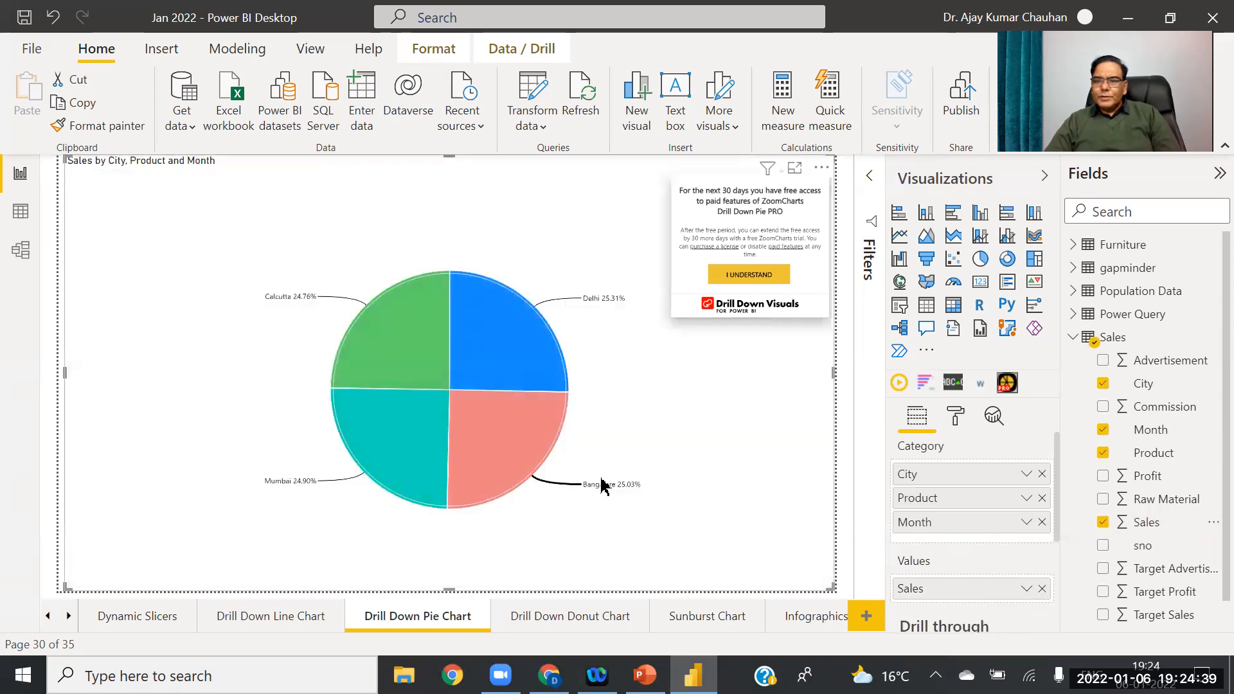
# Step: Set the pie chart's detail label style to All detail labels
pyautogui.click(956, 416)
pyautogui.scroll(-5, 1058, 490)
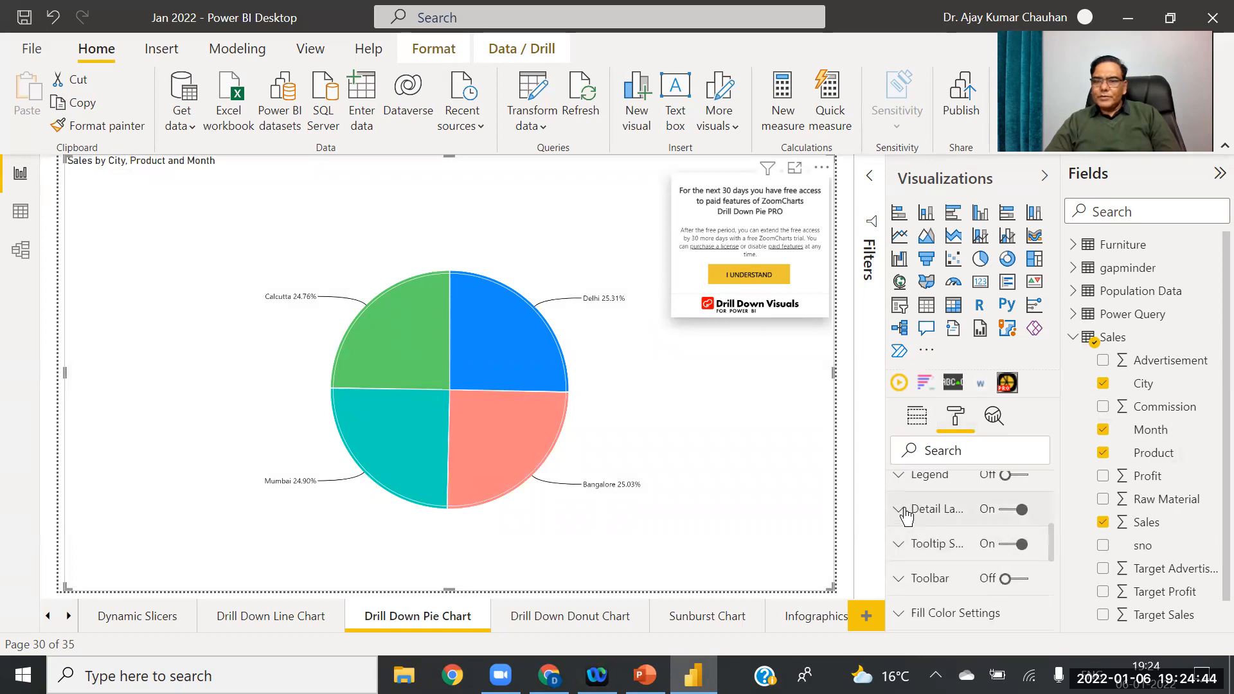
pyautogui.click(900, 510)
pyautogui.scroll(-3, 1056, 546)
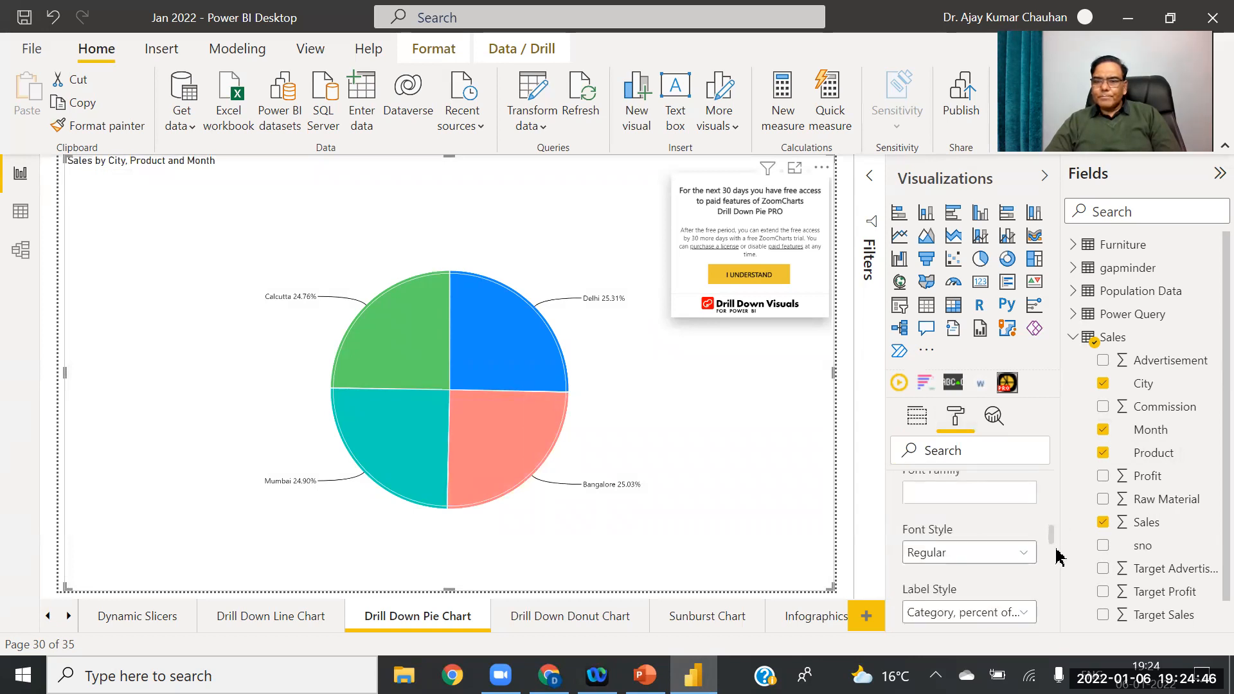
pyautogui.scroll(-2, 1051, 542)
pyautogui.click(1031, 518)
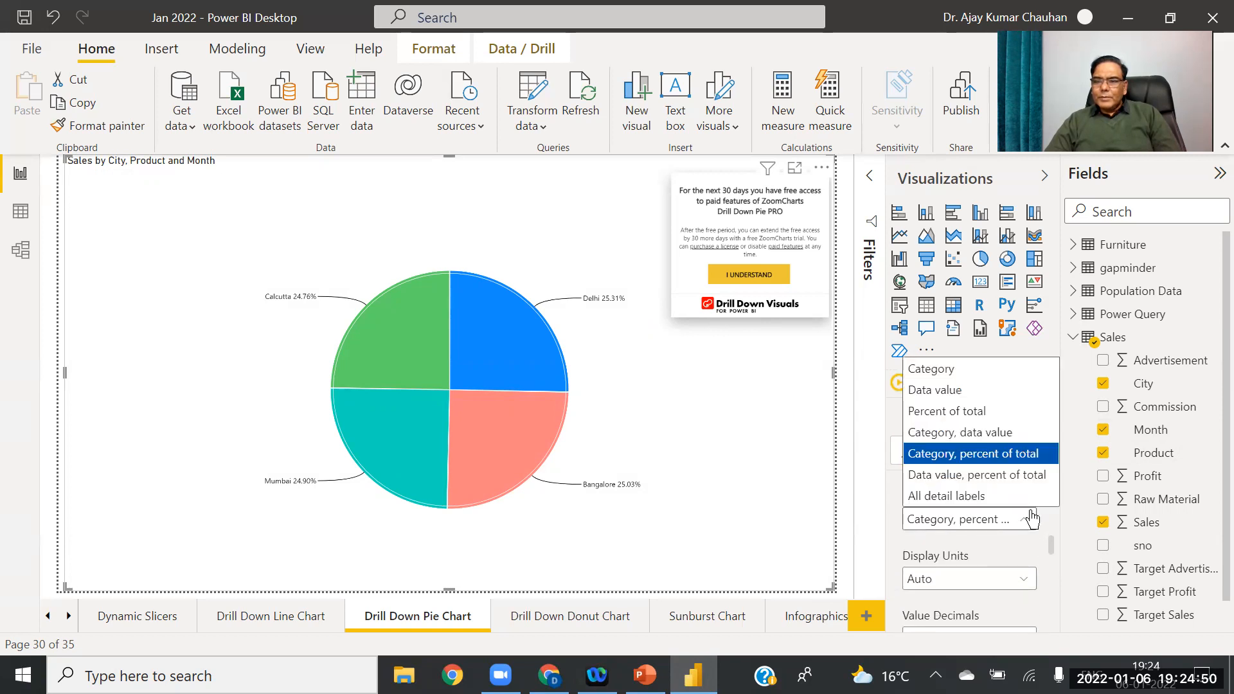
pyautogui.click(1003, 495)
# Step: Increase the font size of the pie chart's detail labels to 29
pyautogui.scroll(-1, 1053, 561)
pyautogui.moveTo(1053, 562); pyautogui.dragTo(1032, 524)
pyautogui.click(940, 565)
pyautogui.click(940, 565)
pyautogui.click(940, 565)
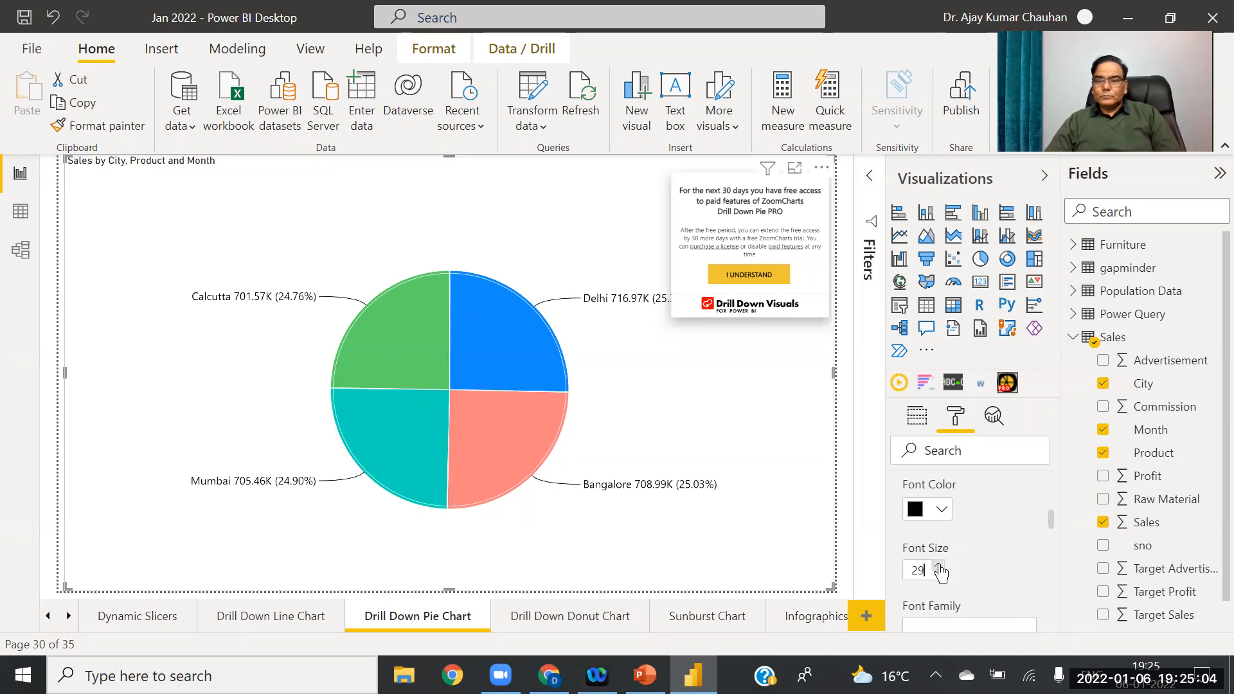
# Step: Center-align the pie chart's title
pyautogui.moveTo(1052, 526); pyautogui.dragTo(1049, 632)
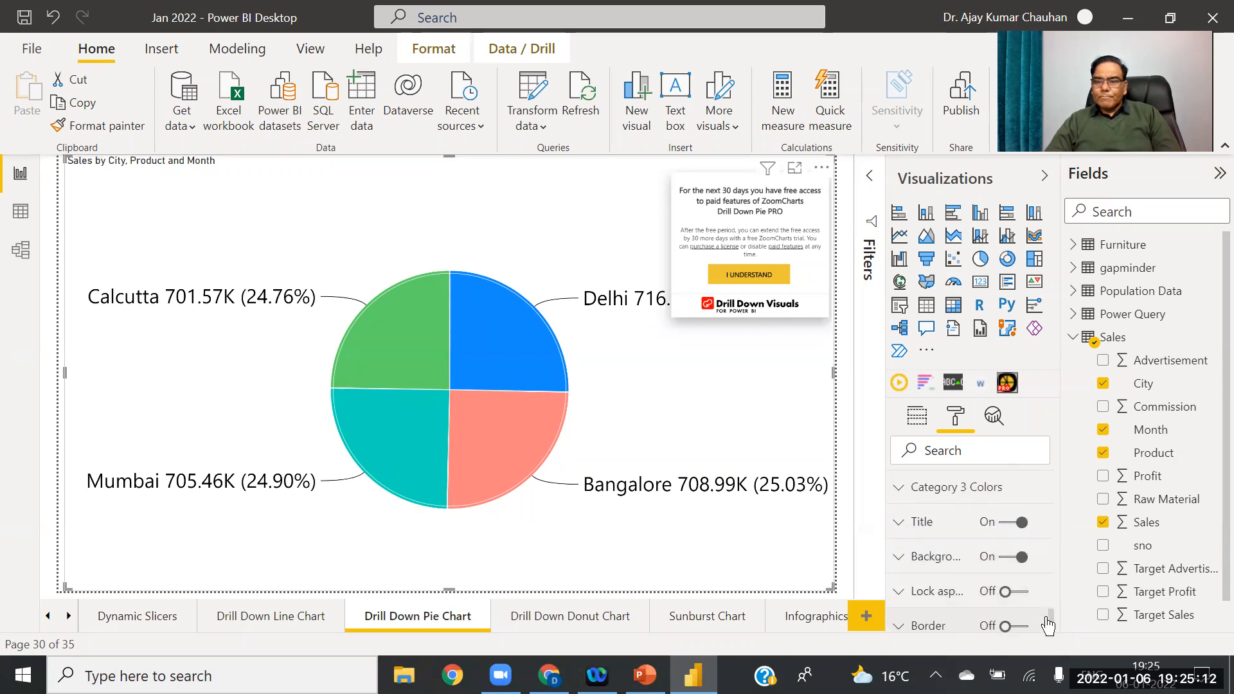
pyautogui.click(900, 524)
pyautogui.moveTo(1052, 574); pyautogui.dragTo(1050, 595)
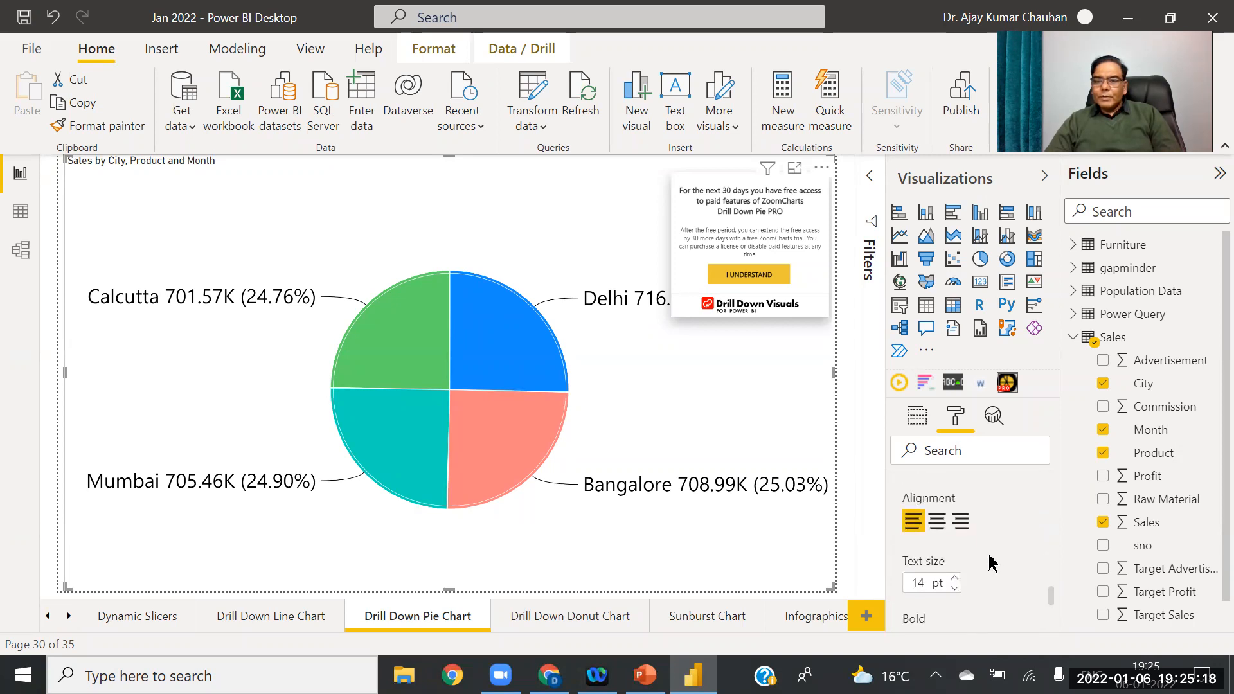
pyautogui.click(937, 522)
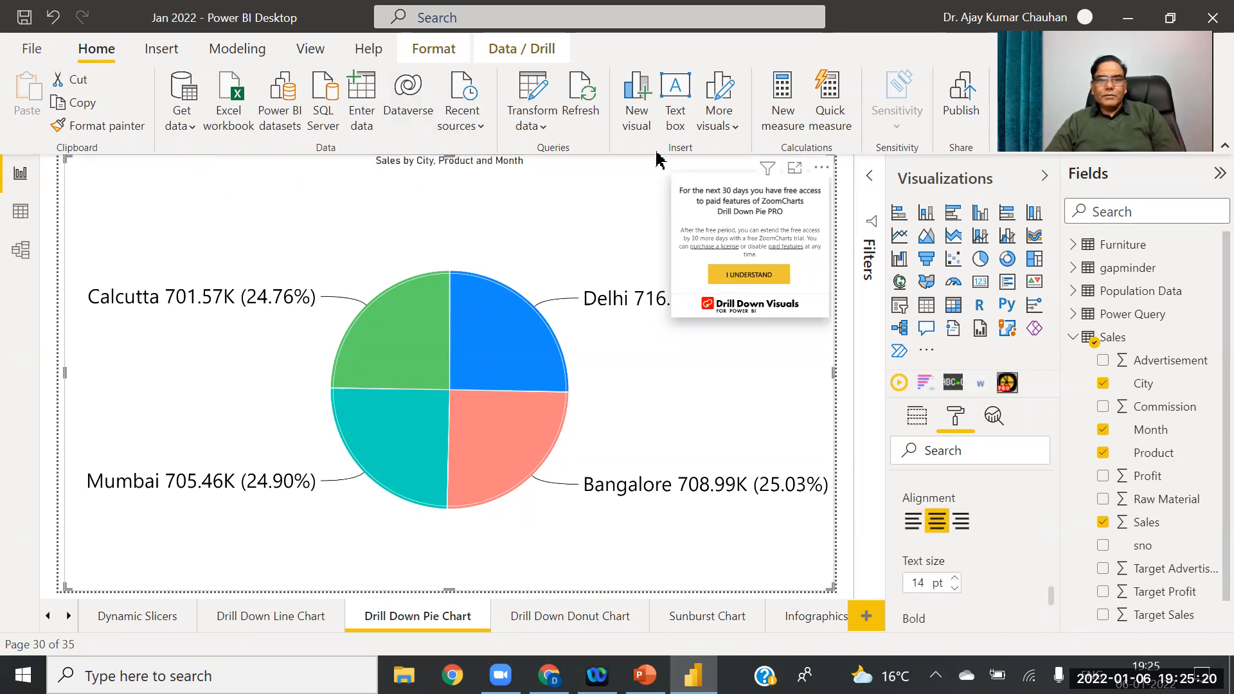
# Step: Set the chart title's text size to 30 pt and make it bold
pyautogui.click(956, 580)
pyautogui.click(956, 580)
pyautogui.click(956, 580)
pyautogui.click(956, 580)
pyautogui.click(956, 580)
pyautogui.click(956, 580)
pyautogui.click(956, 579)
pyautogui.click(956, 580)
pyautogui.click(956, 580)
pyautogui.click(956, 580)
pyautogui.click(956, 580)
pyautogui.click(956, 580)
pyautogui.click(956, 580)
pyautogui.click(956, 580)
pyautogui.click(956, 579)
pyautogui.click(956, 580)
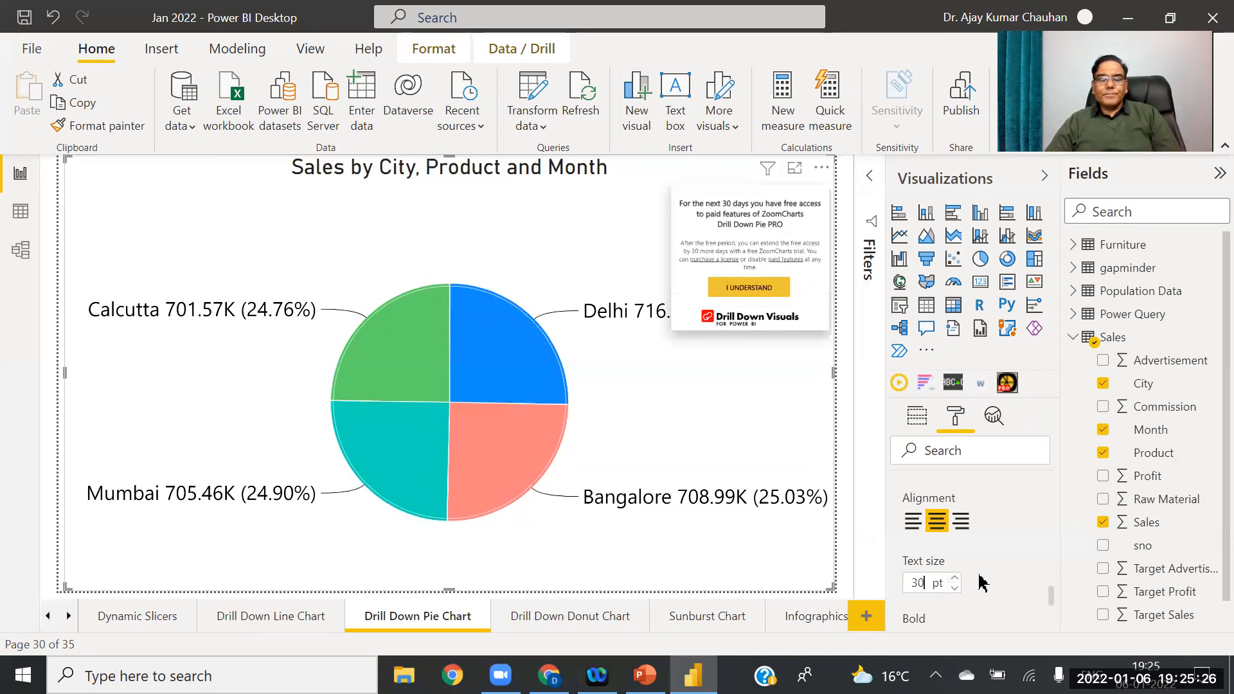
pyautogui.scroll(-3, 1053, 601)
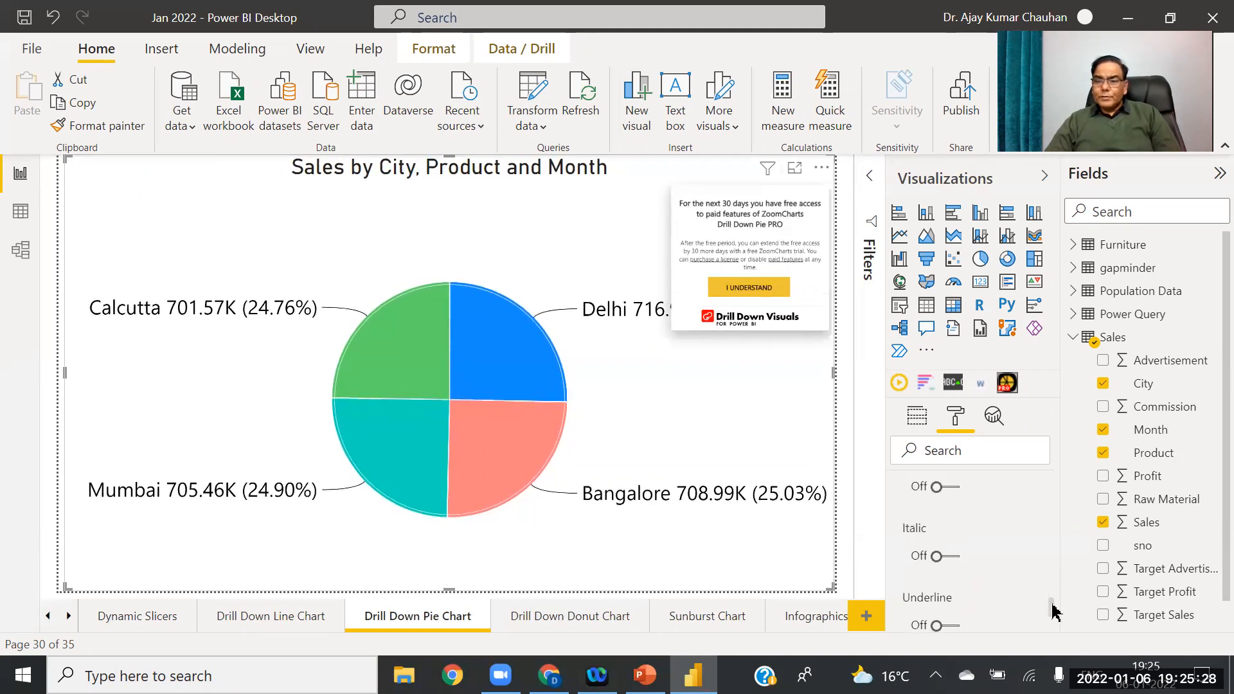
pyautogui.click(939, 541)
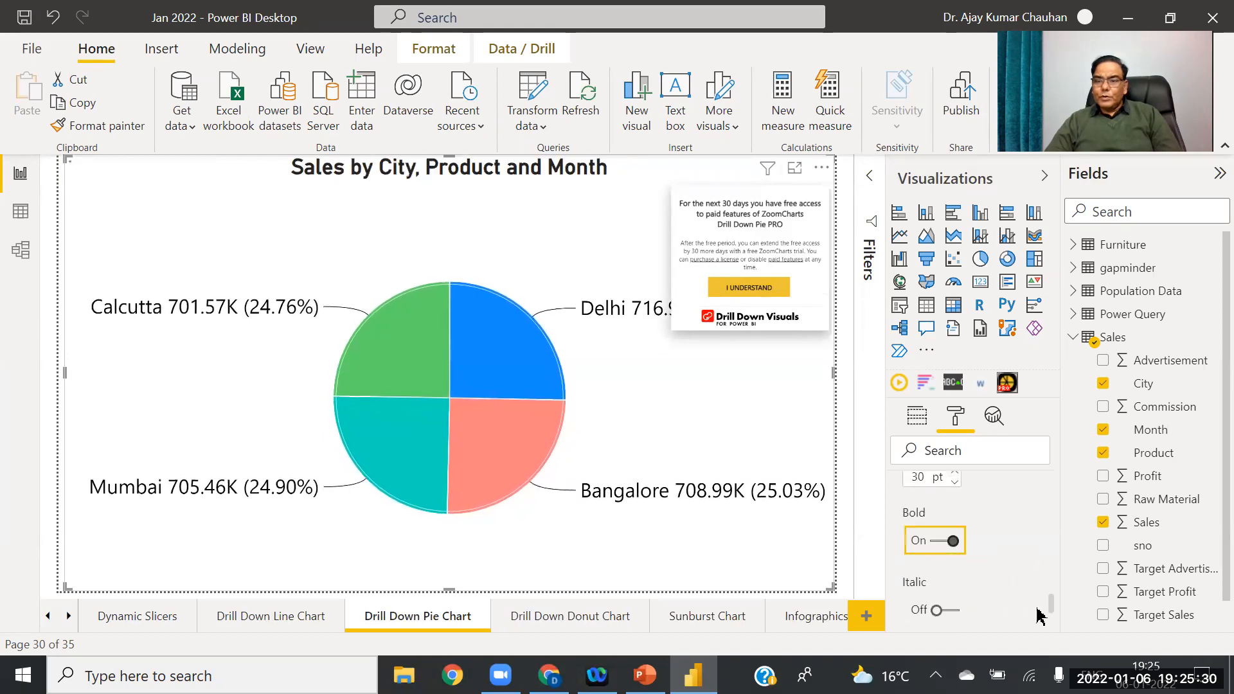
# Step: Give the chart title a light yellow background color from the theme colors
pyautogui.scroll(-1, 1049, 611)
pyautogui.scroll(-2, 1050, 611)
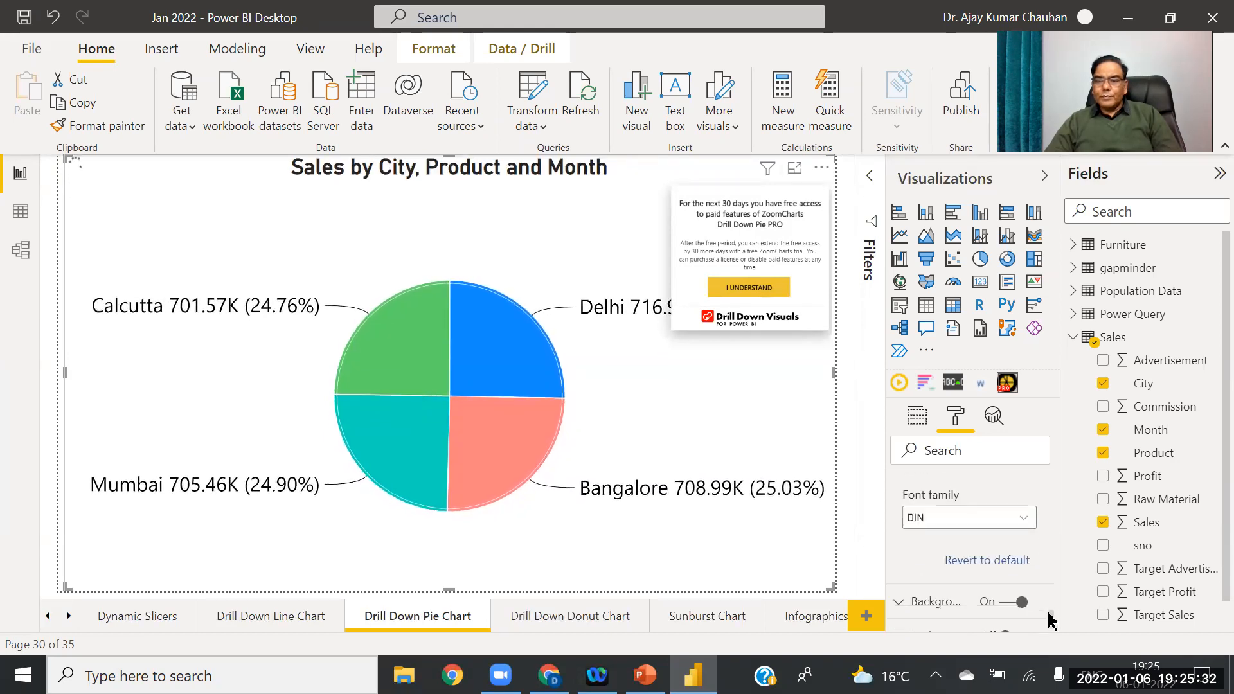
pyautogui.scroll(5, 1051, 608)
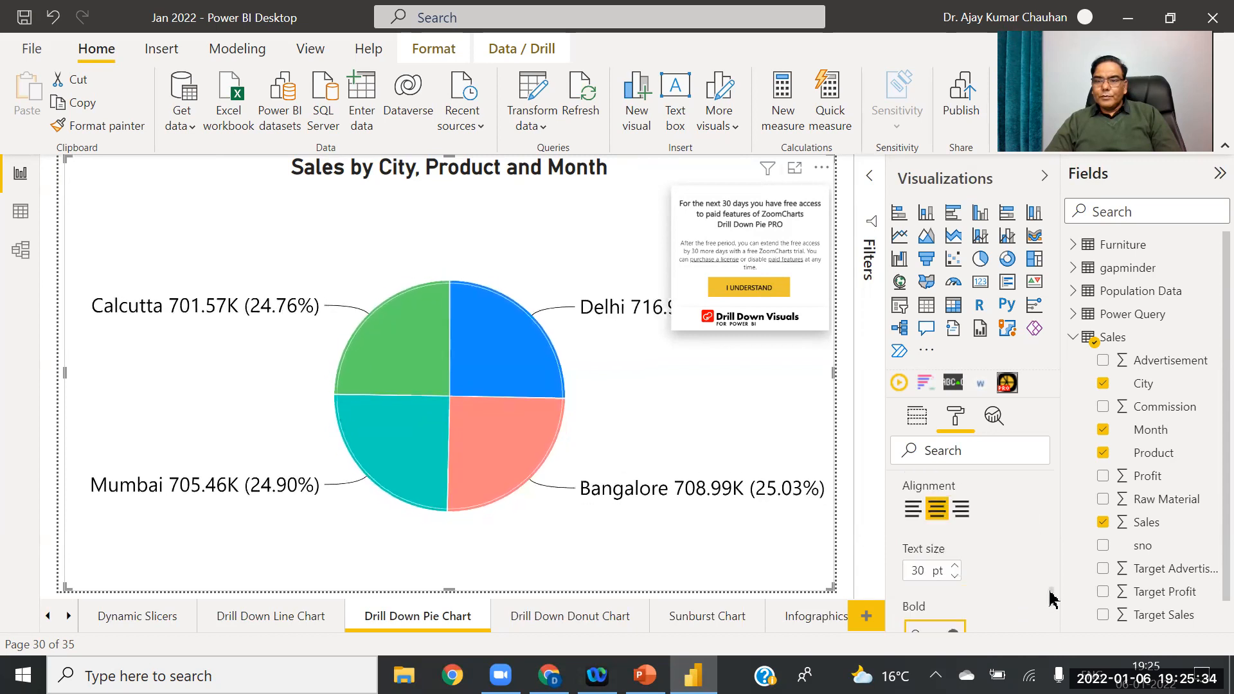
pyautogui.scroll(3, 1050, 594)
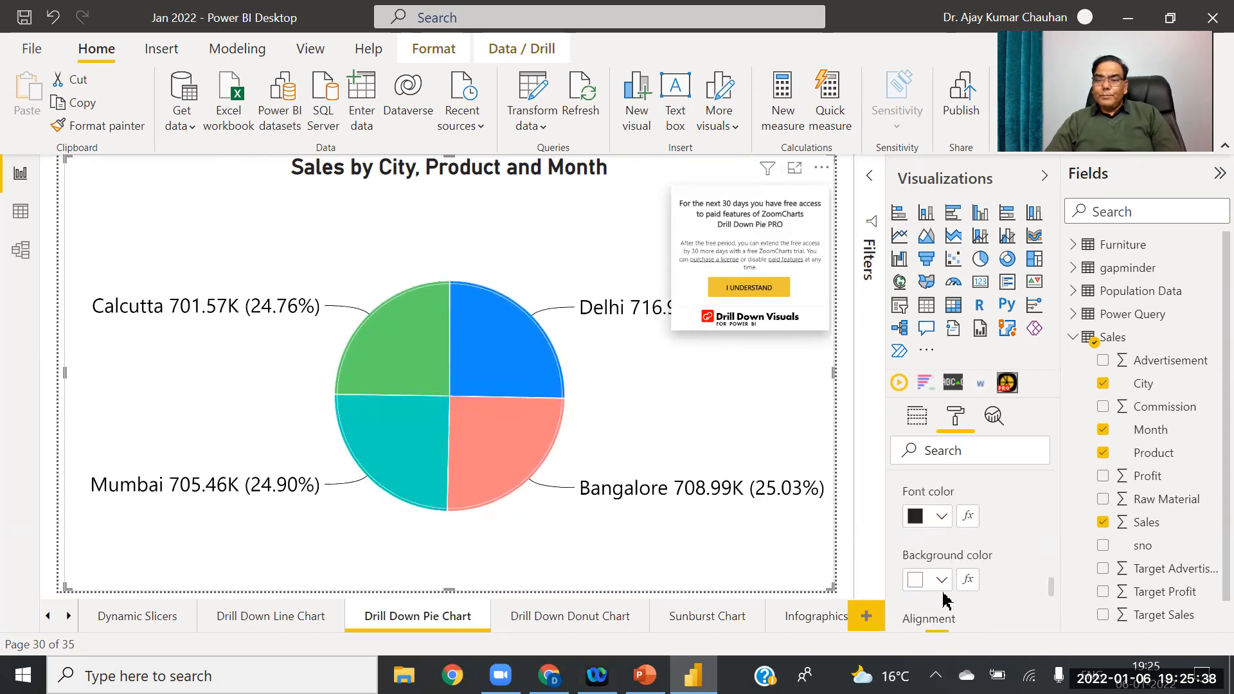
pyautogui.click(942, 580)
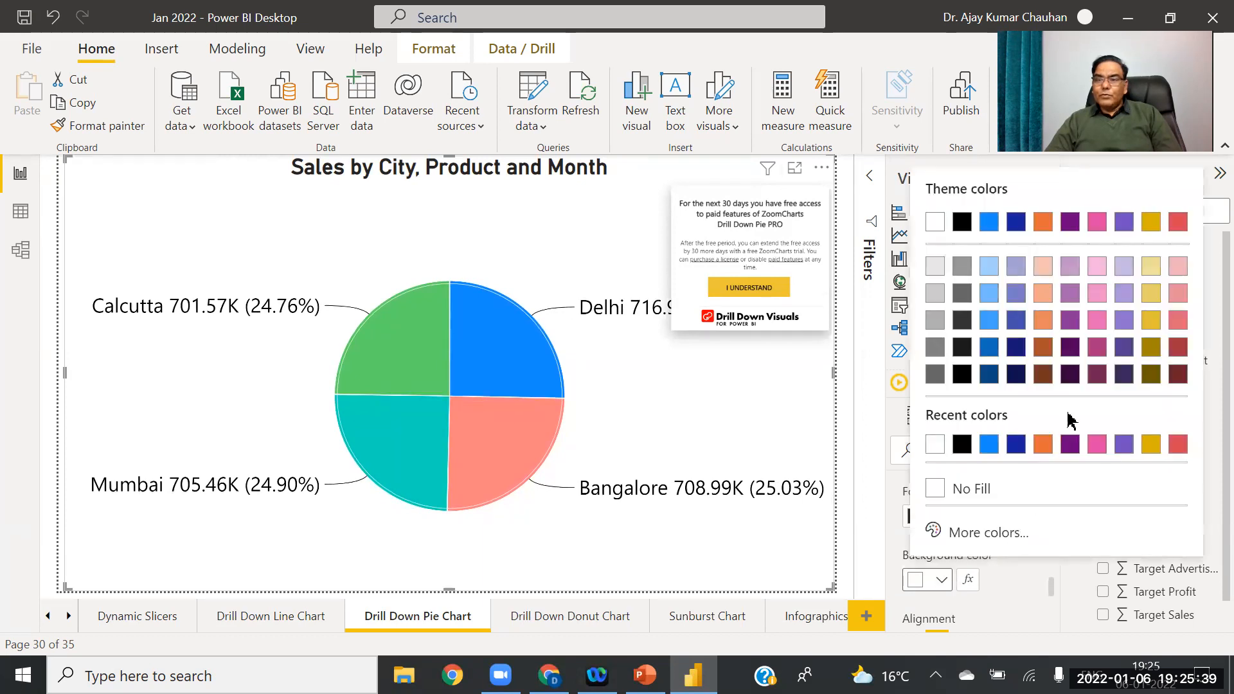
pyautogui.click(1149, 268)
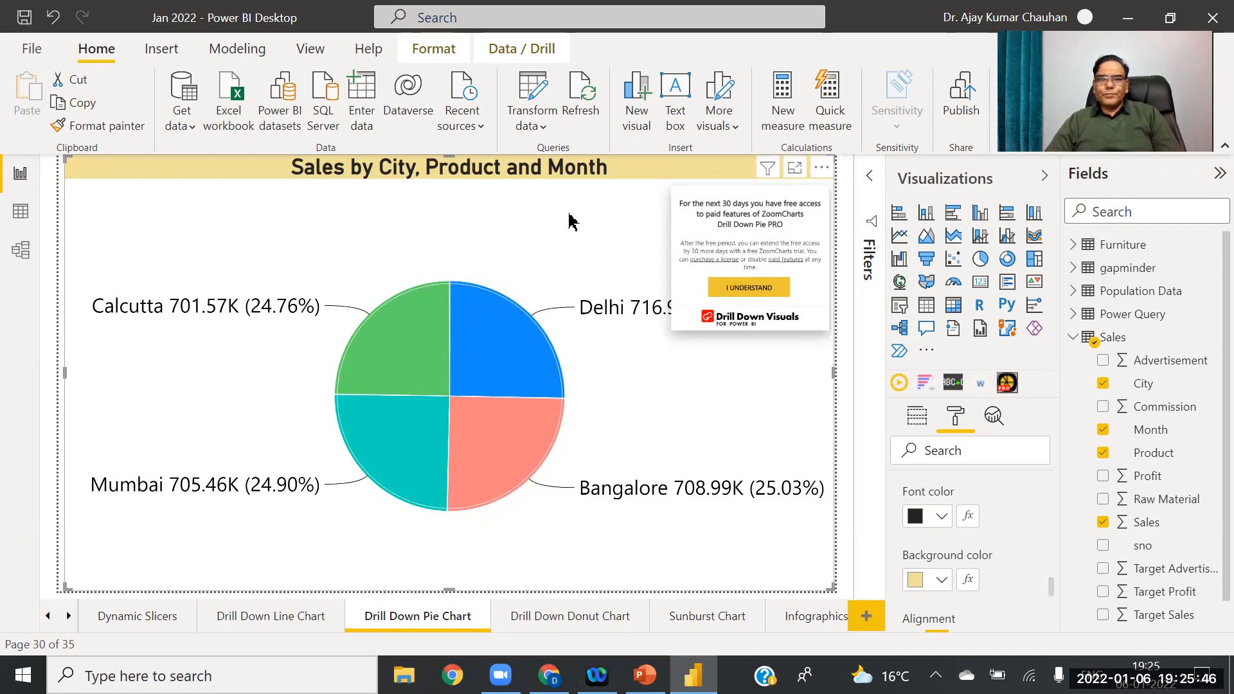
# Step: Drill down through Delhi and Fruit Juices to the monthly sales, then drill back up to the city level
pyautogui.moveTo(611, 312)
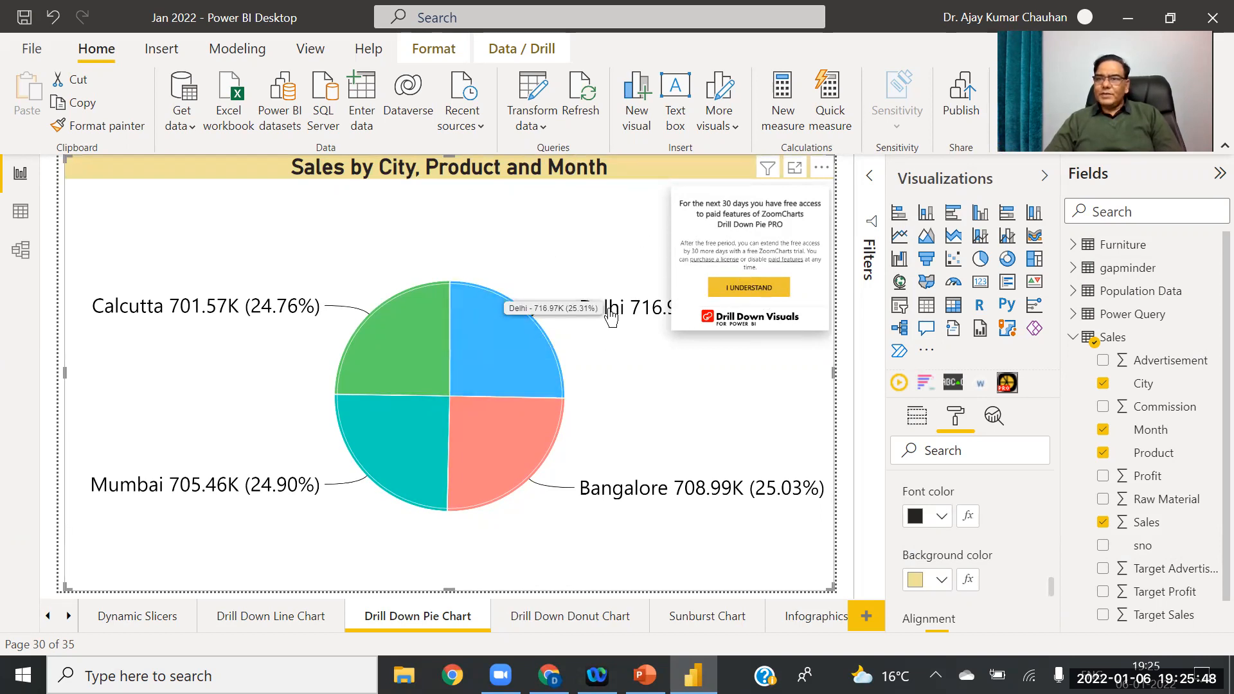
pyautogui.click(490, 350)
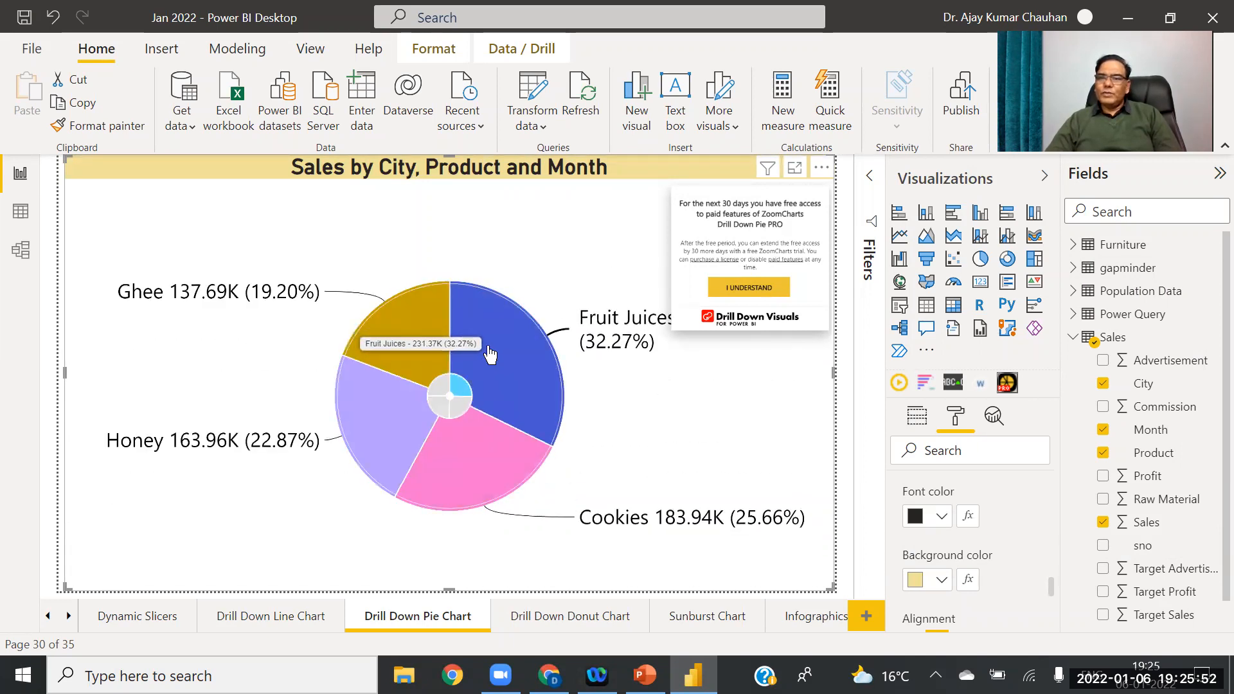
pyautogui.click(513, 376)
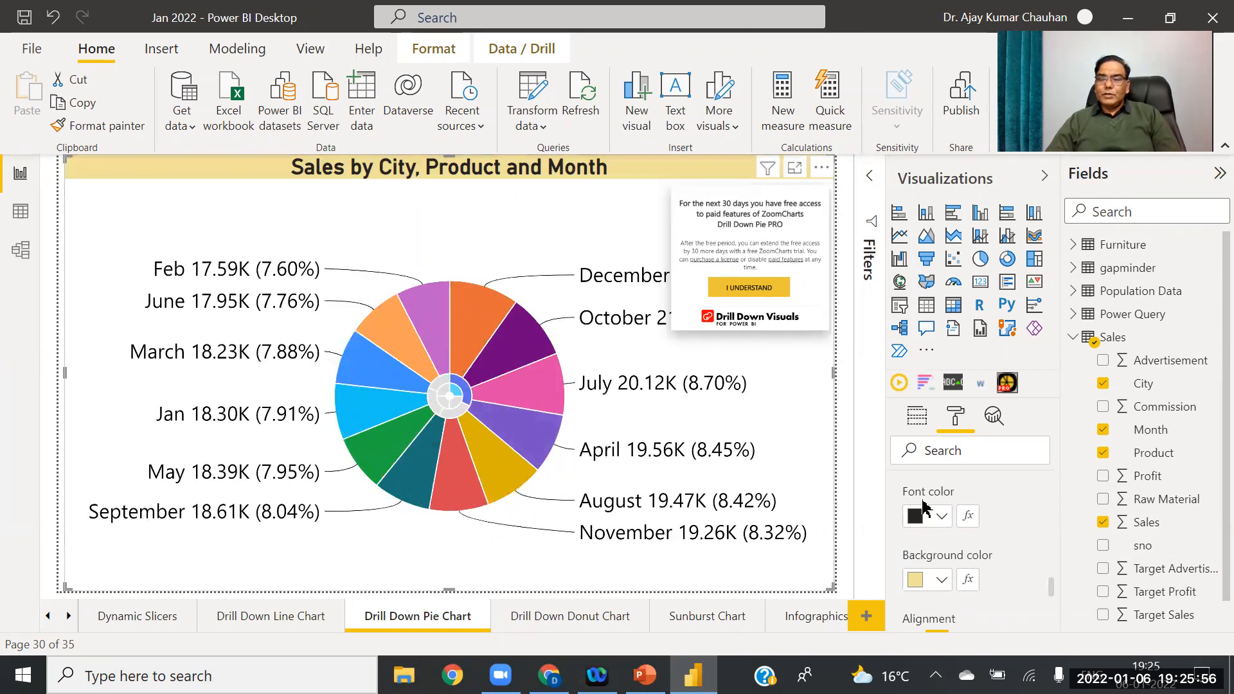
pyautogui.click(917, 415)
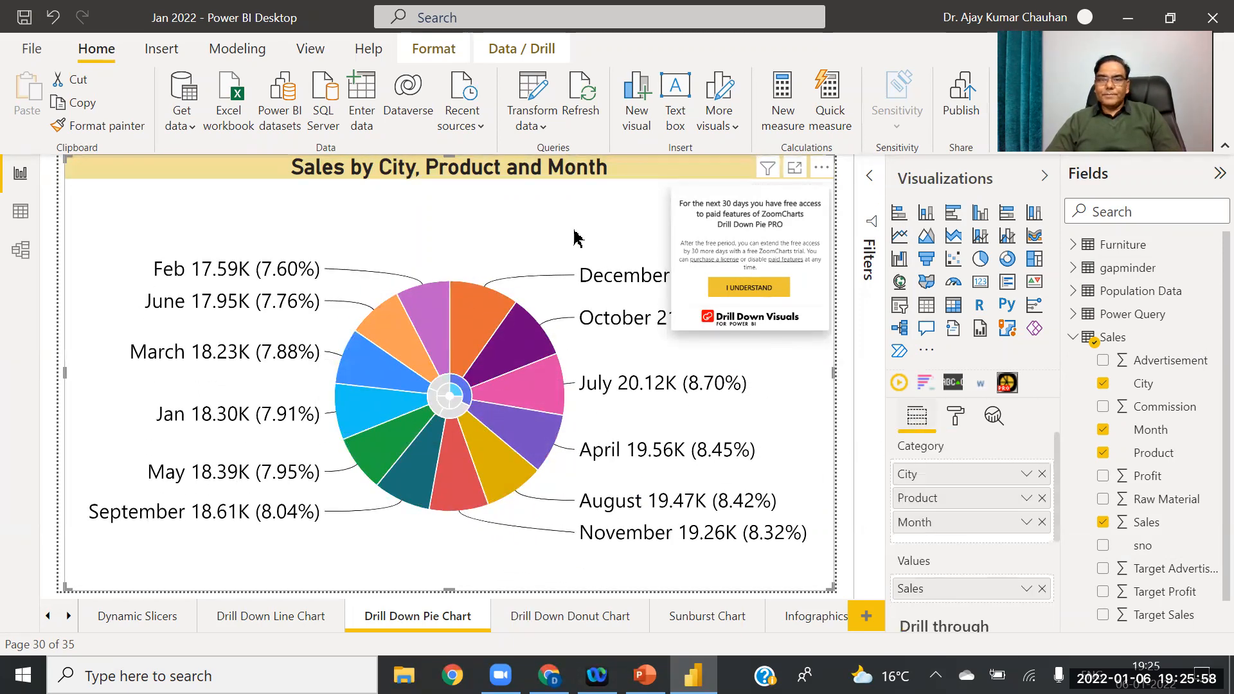
pyautogui.click(450, 400)
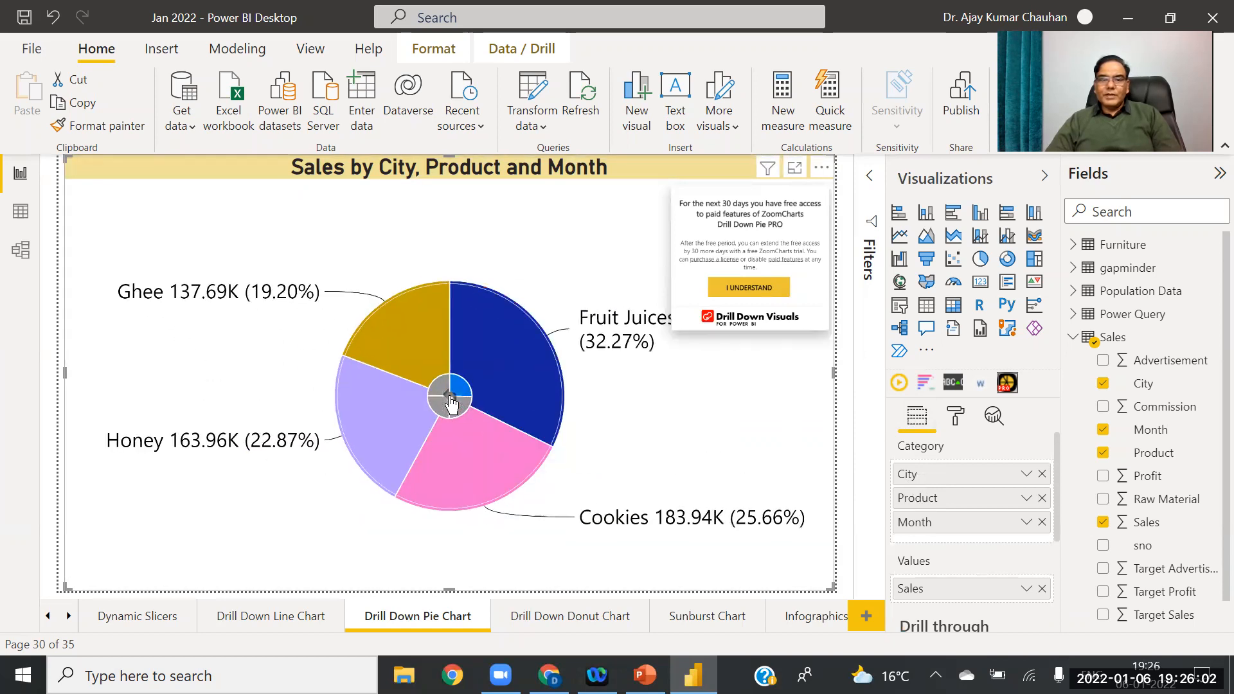
pyautogui.click(451, 400)
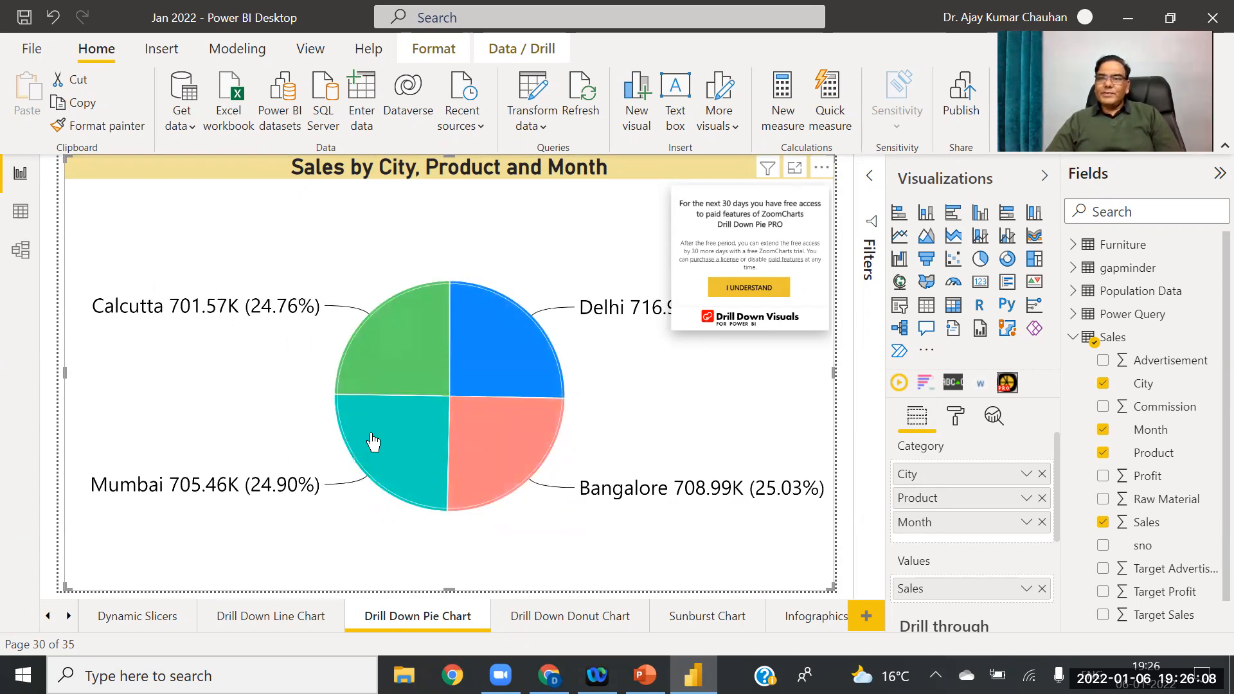
# Step: Drill down through Delhi and Cookies to the monthly sales and return to the city level
pyautogui.click(514, 312)
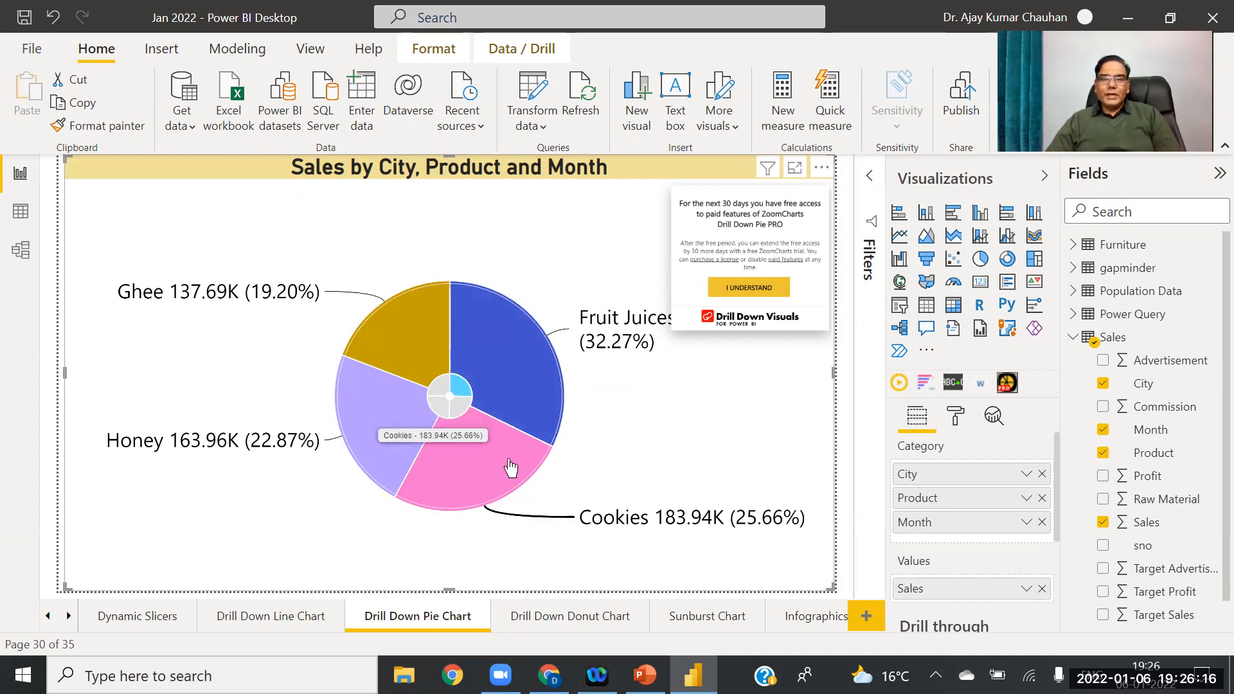
pyautogui.click(453, 474)
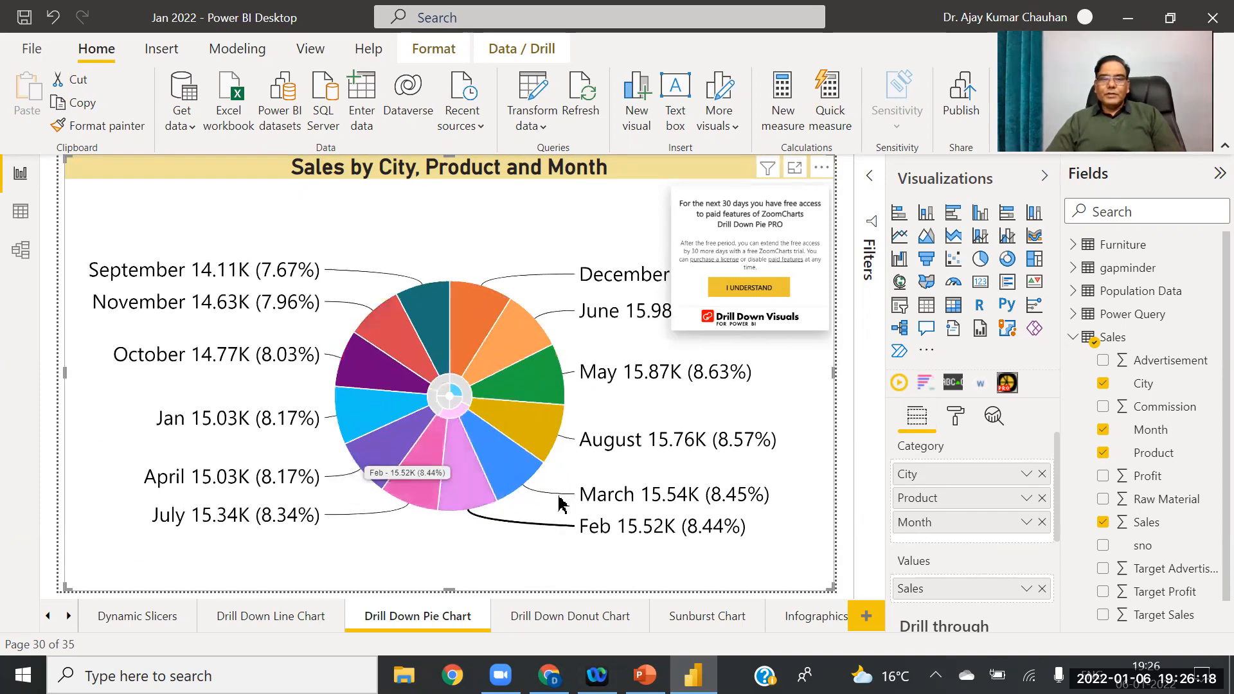
pyautogui.click(449, 402)
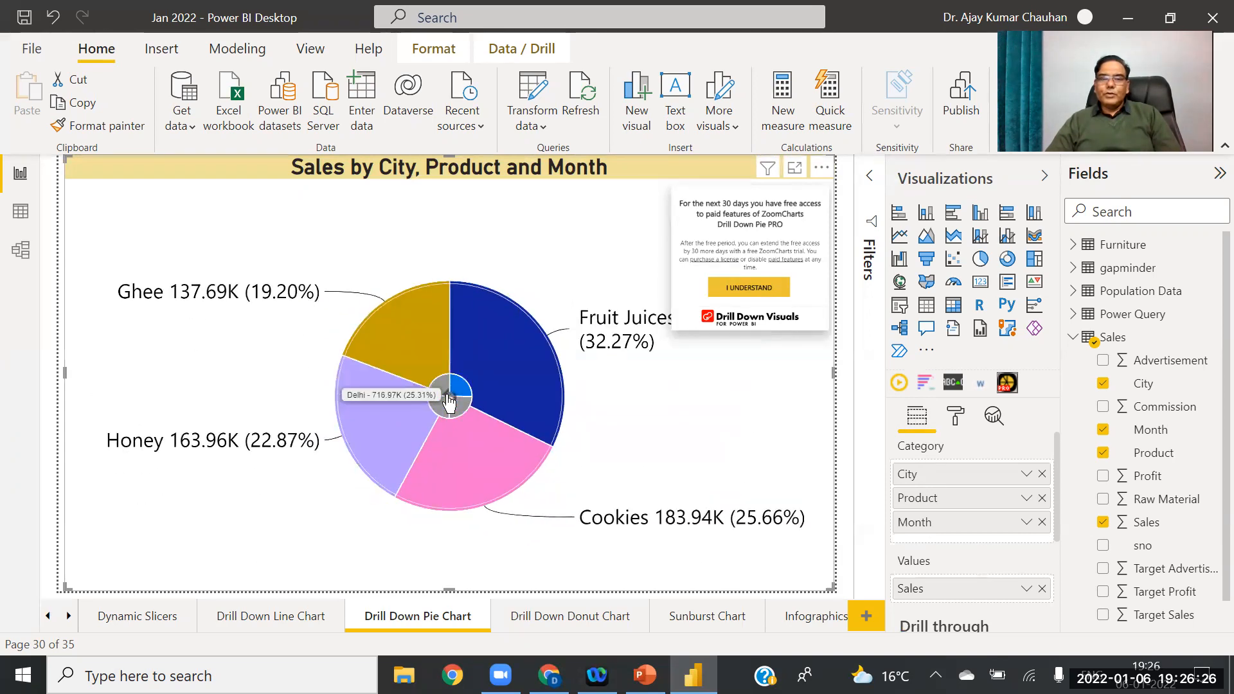
pyautogui.click(449, 402)
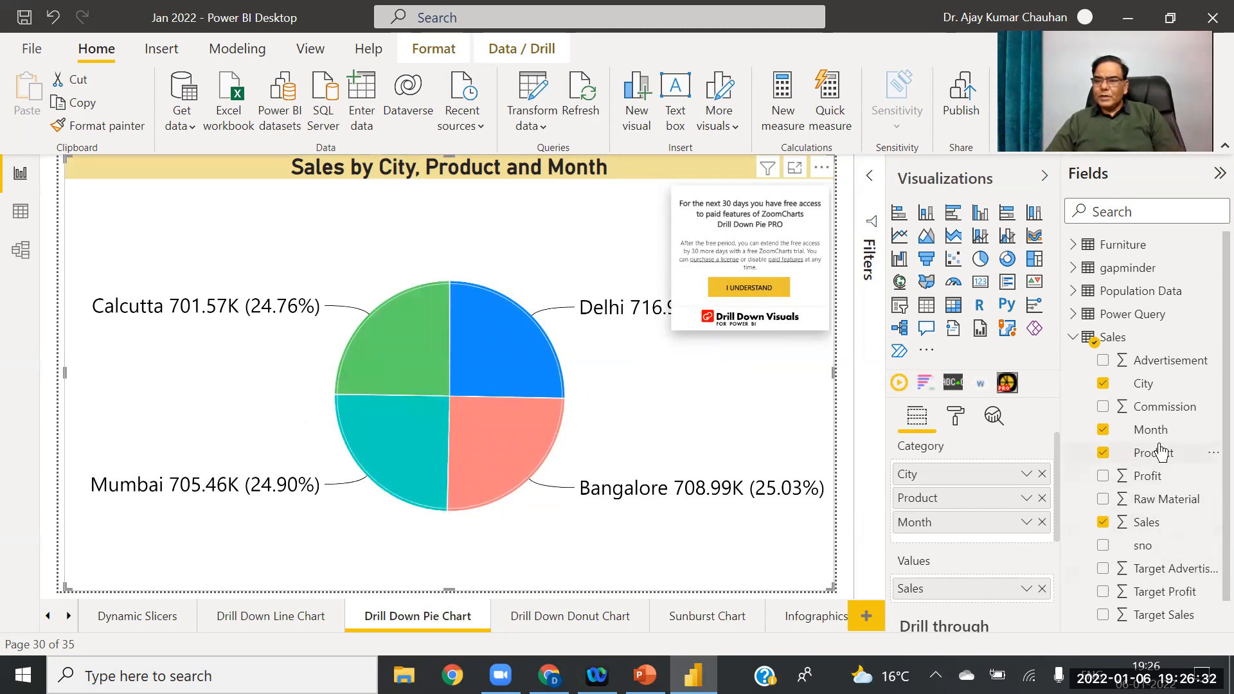
# Step: Add the Year field to the chart's categories between Product and Month
pyautogui.scroll(-1, 1208, 608)
pyautogui.moveTo(1138, 619); pyautogui.dragTo(955, 513)
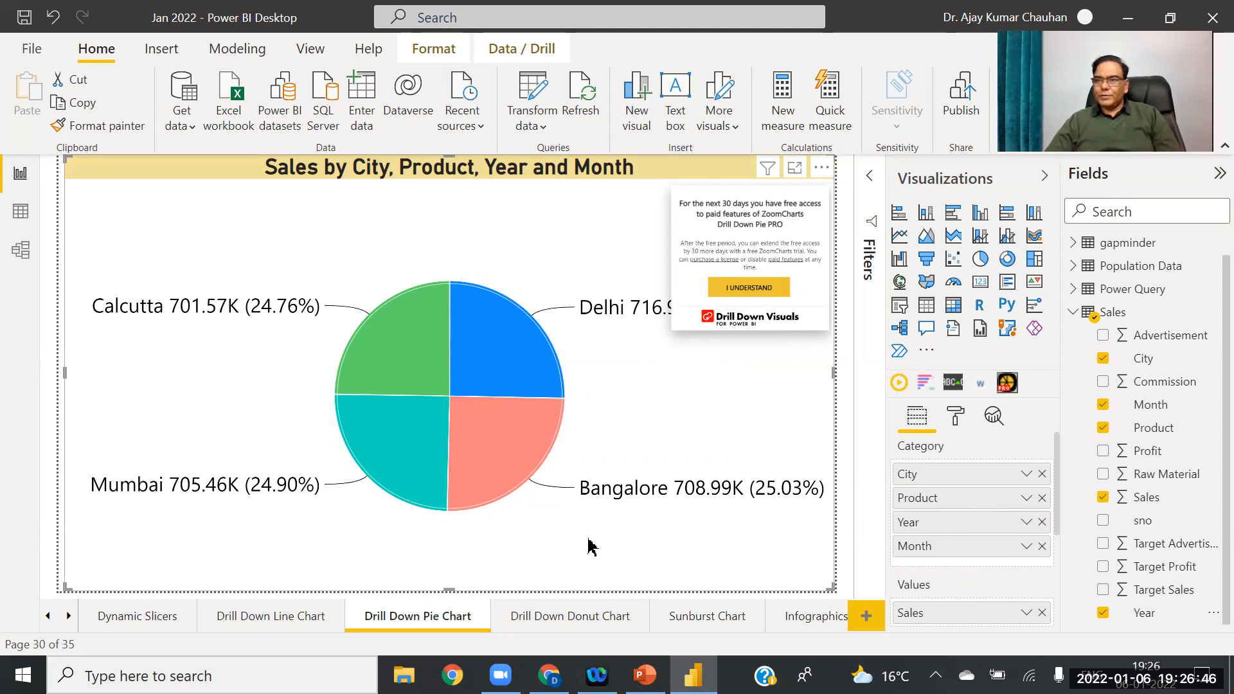
# Step: Drill down through Mumbai, Honey and 2007 to examine that year's monthly sales
pyautogui.click(389, 439)
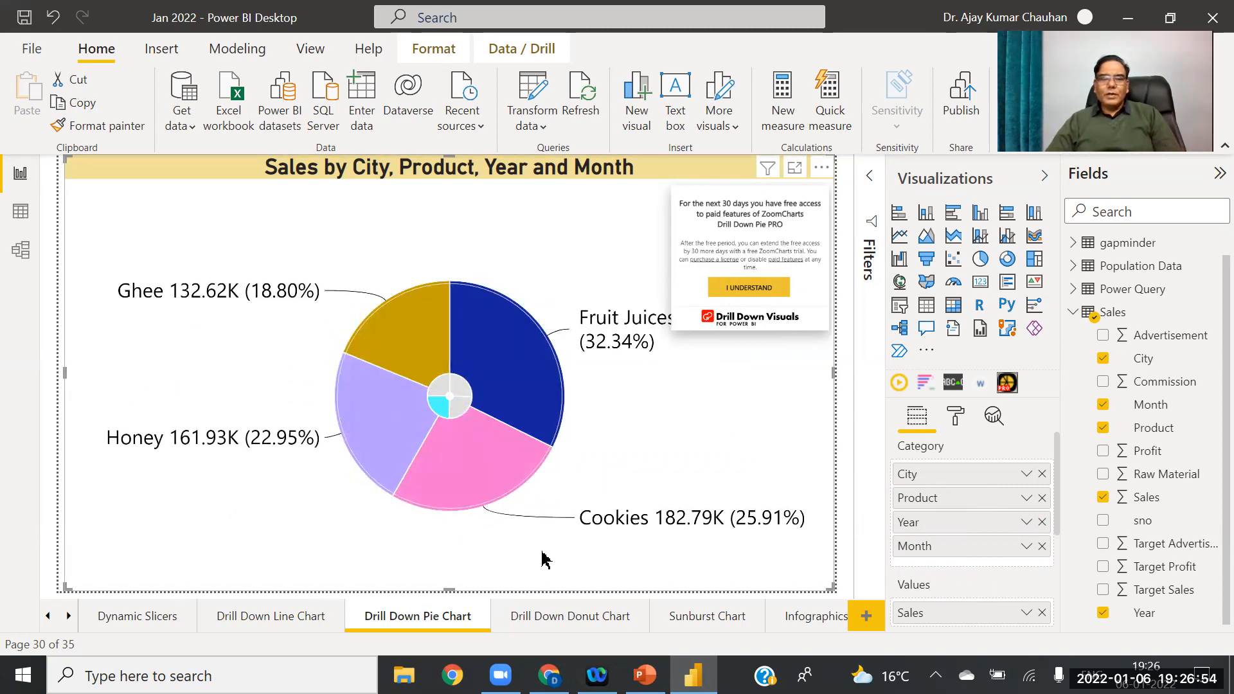
pyautogui.click(394, 414)
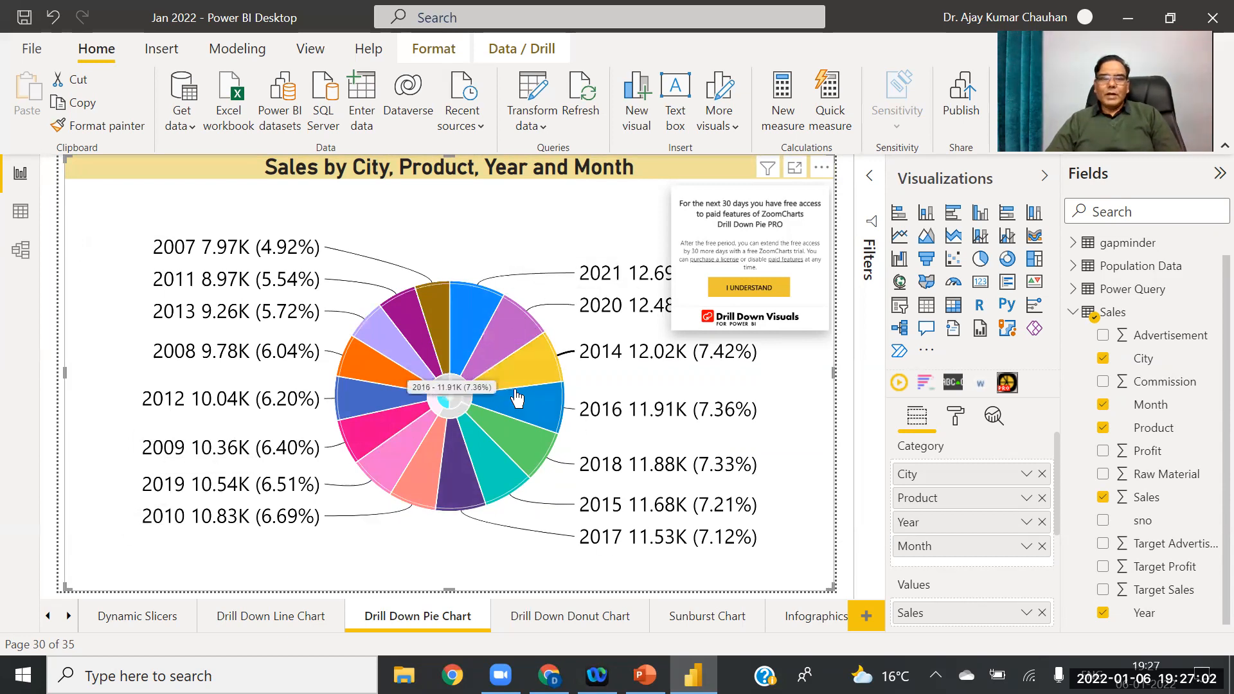
pyautogui.click(435, 307)
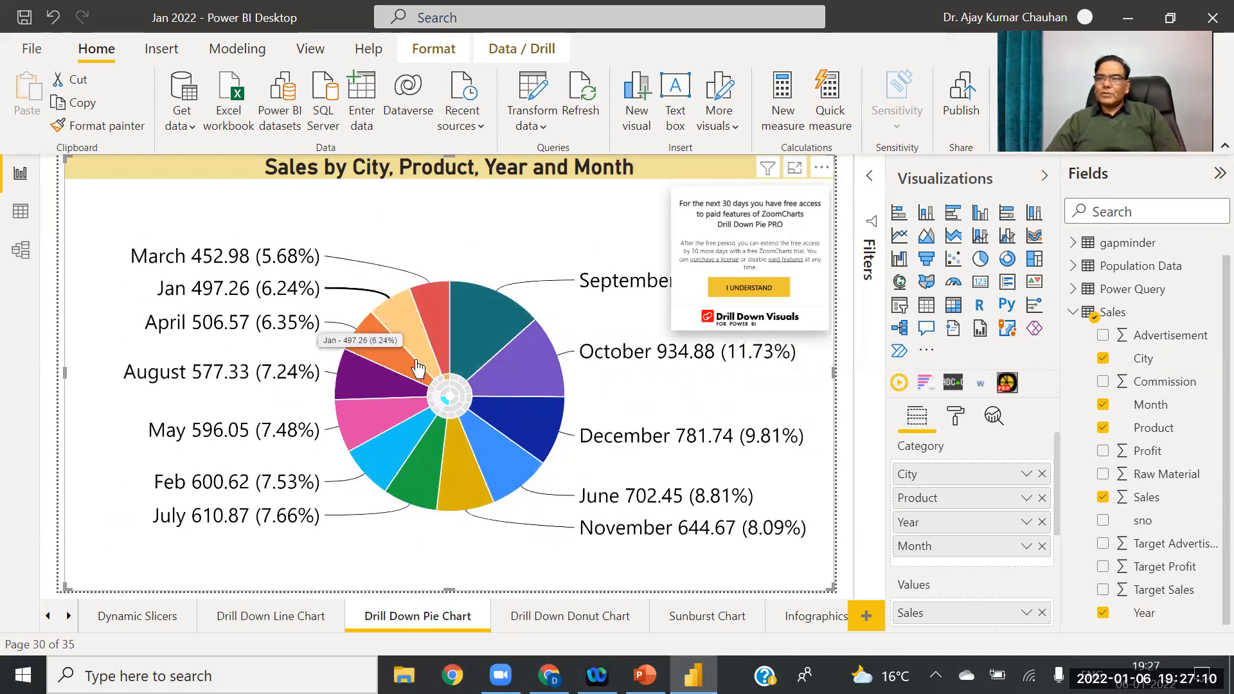
# Step: Drill the pie chart back up from Mumbai's 2007 monthly Honey sales to the city level
pyautogui.click(450, 403)
pyautogui.click(449, 403)
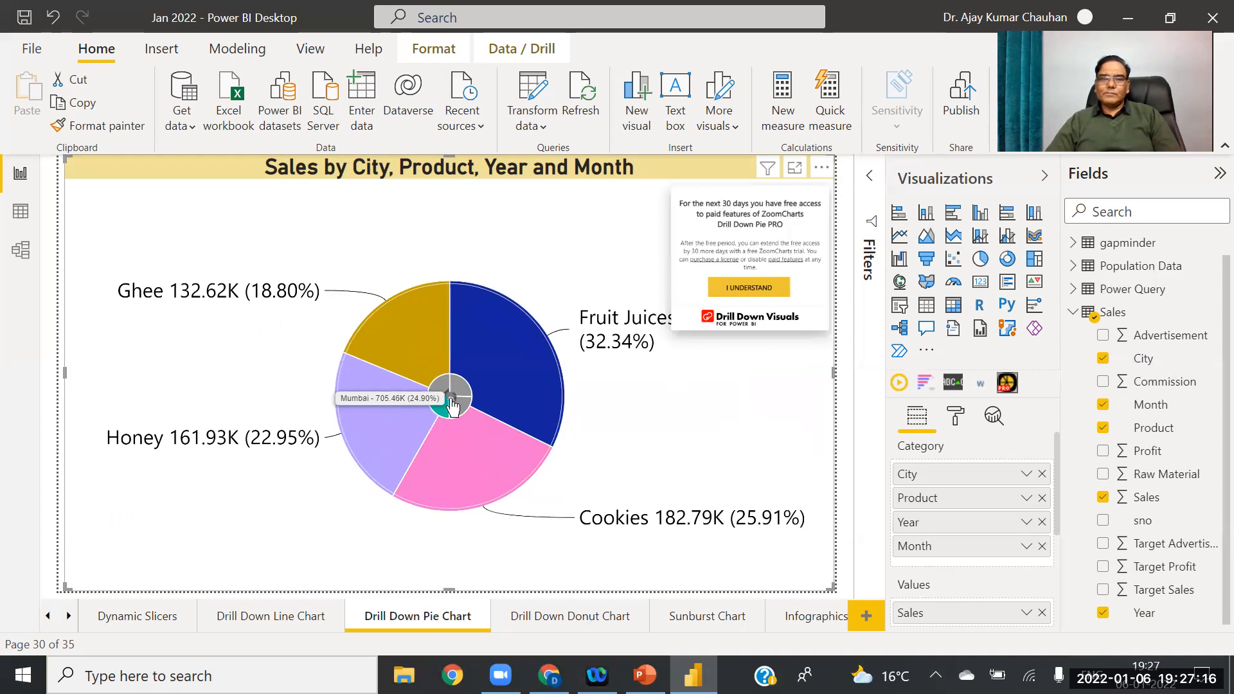
pyautogui.click(451, 403)
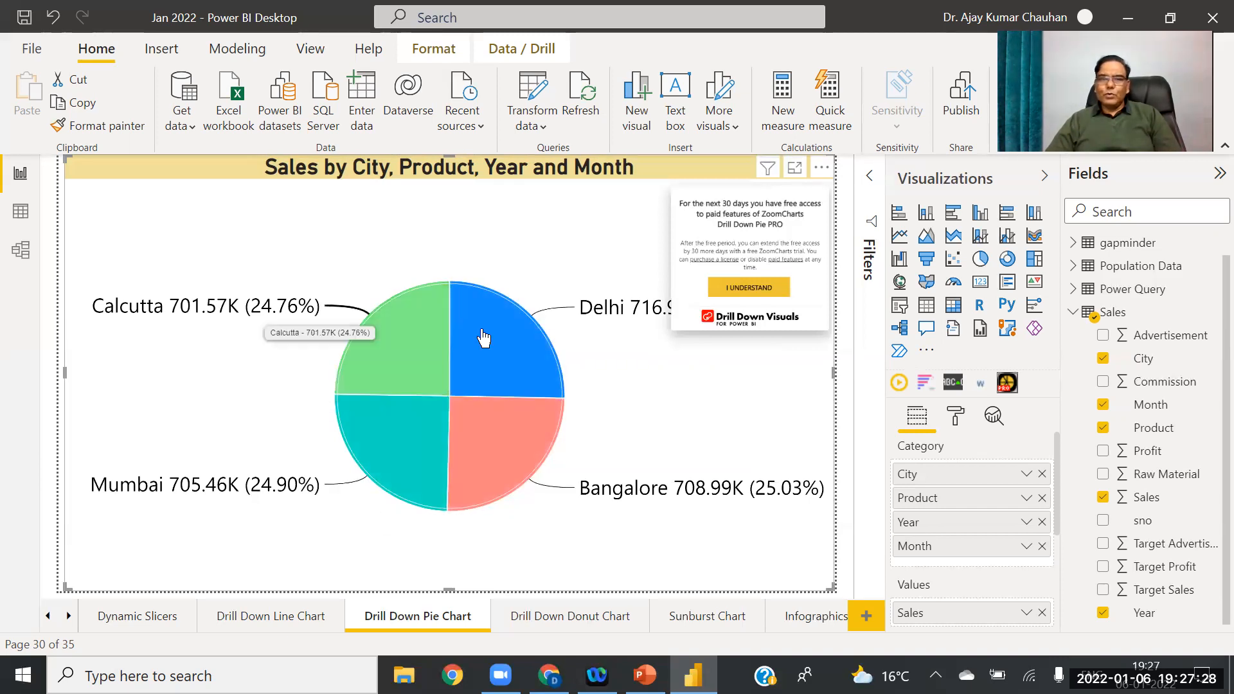
# Step: Drill down through Delhi, Fruit Juices and 2021 to the monthly sales, then return to the city level
pyautogui.click(499, 361)
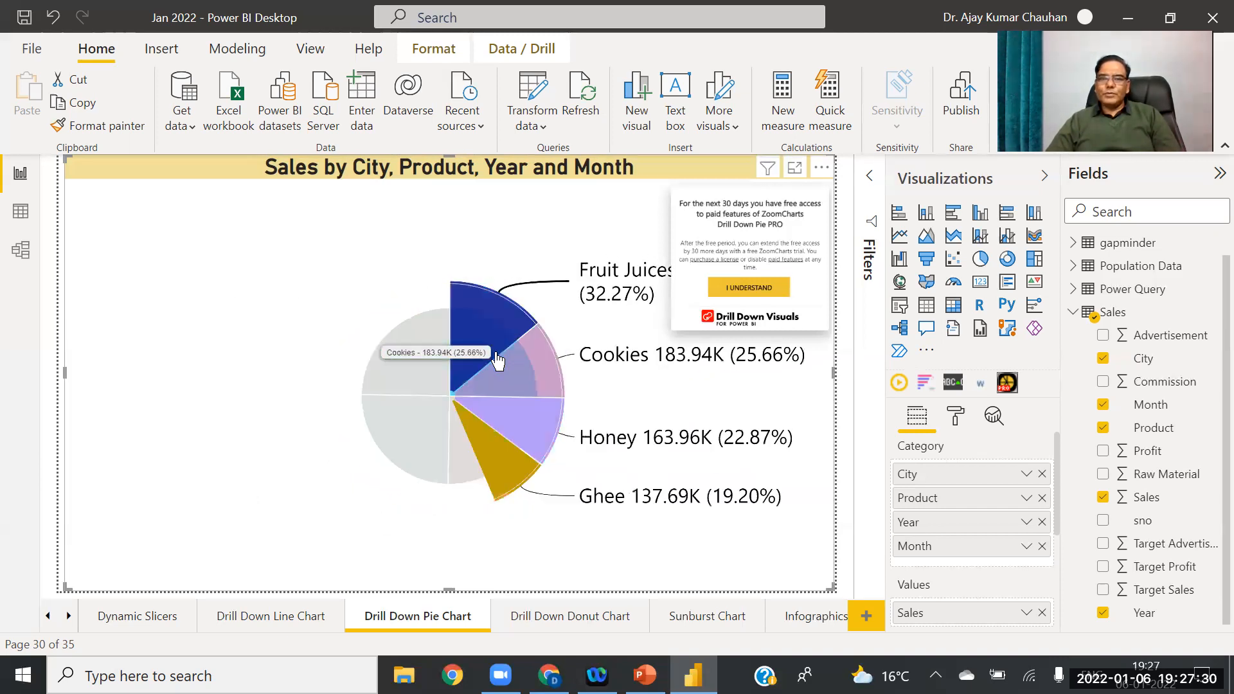
pyautogui.click(499, 361)
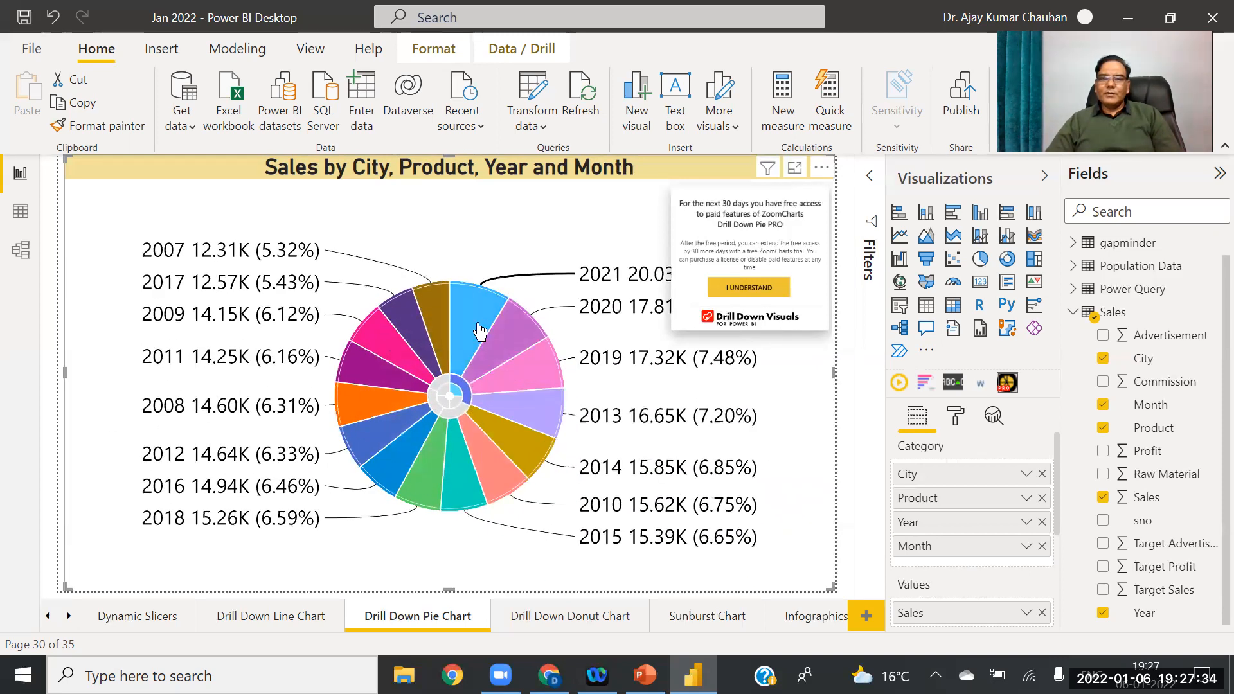
pyautogui.click(490, 336)
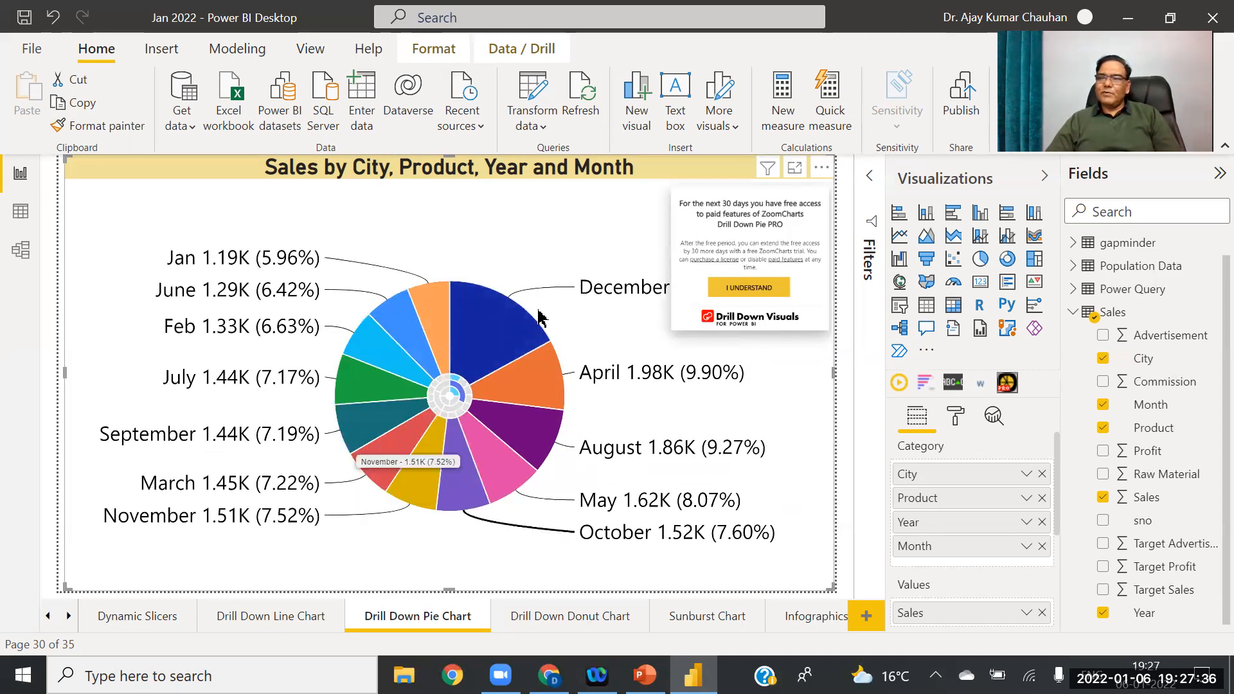
pyautogui.click(454, 396)
pyautogui.click(450, 399)
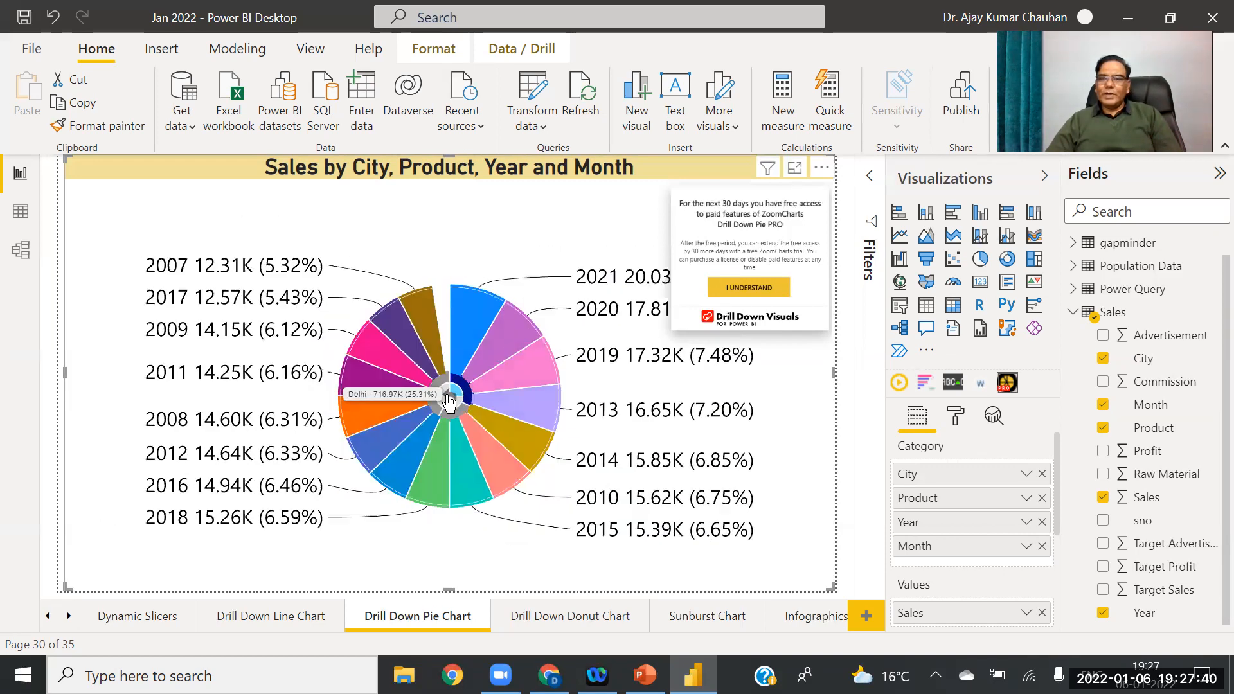
pyautogui.click(450, 400)
pyautogui.click(450, 400)
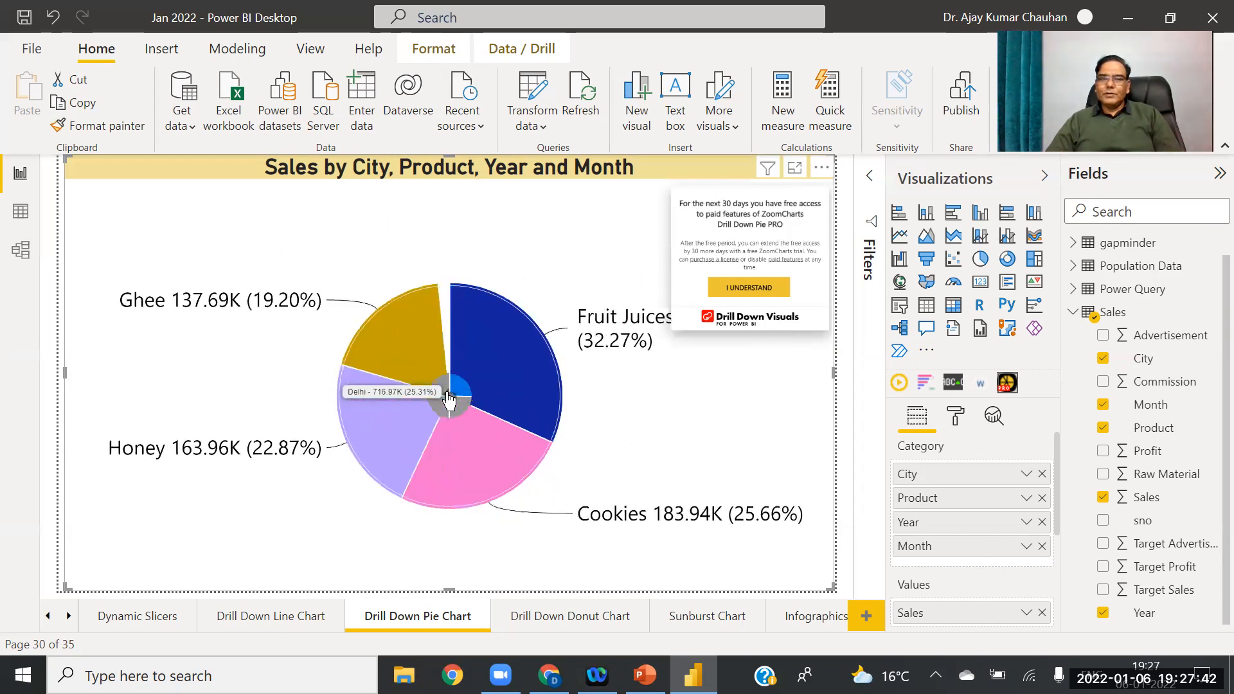
pyautogui.click(454, 398)
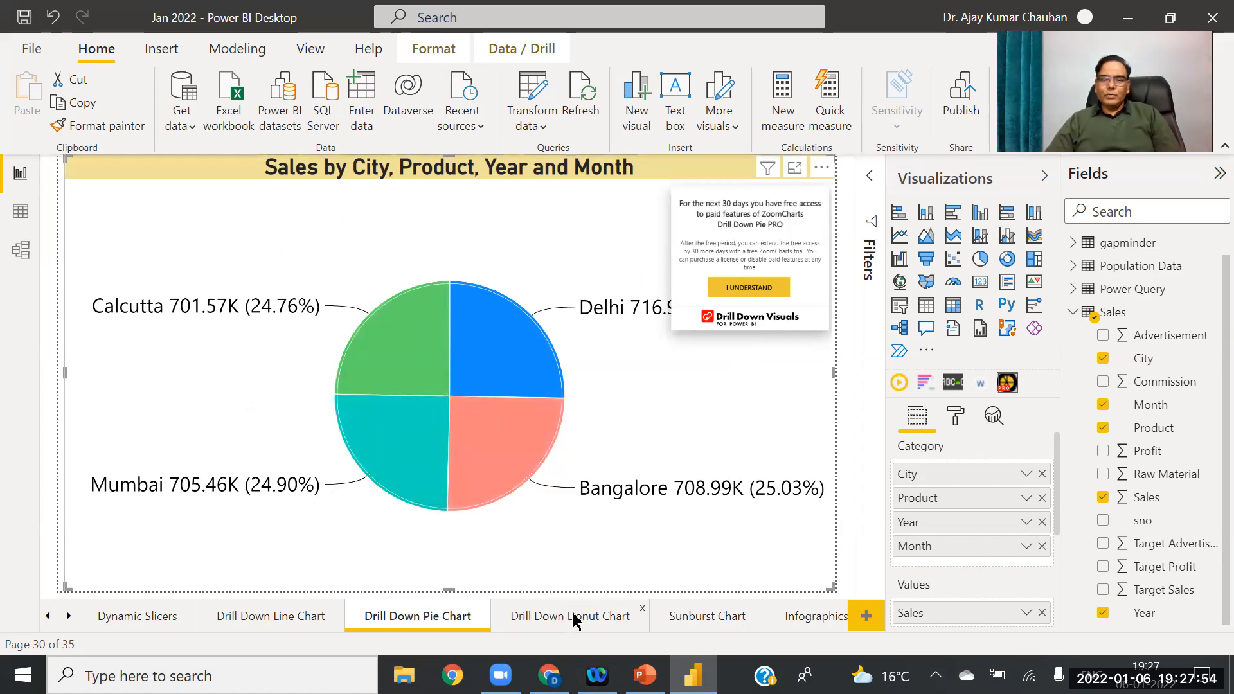
# Step: On the Drill Down Donut Chart page, search the available visuals for "drill down" and browse the results
pyautogui.click(550, 621)
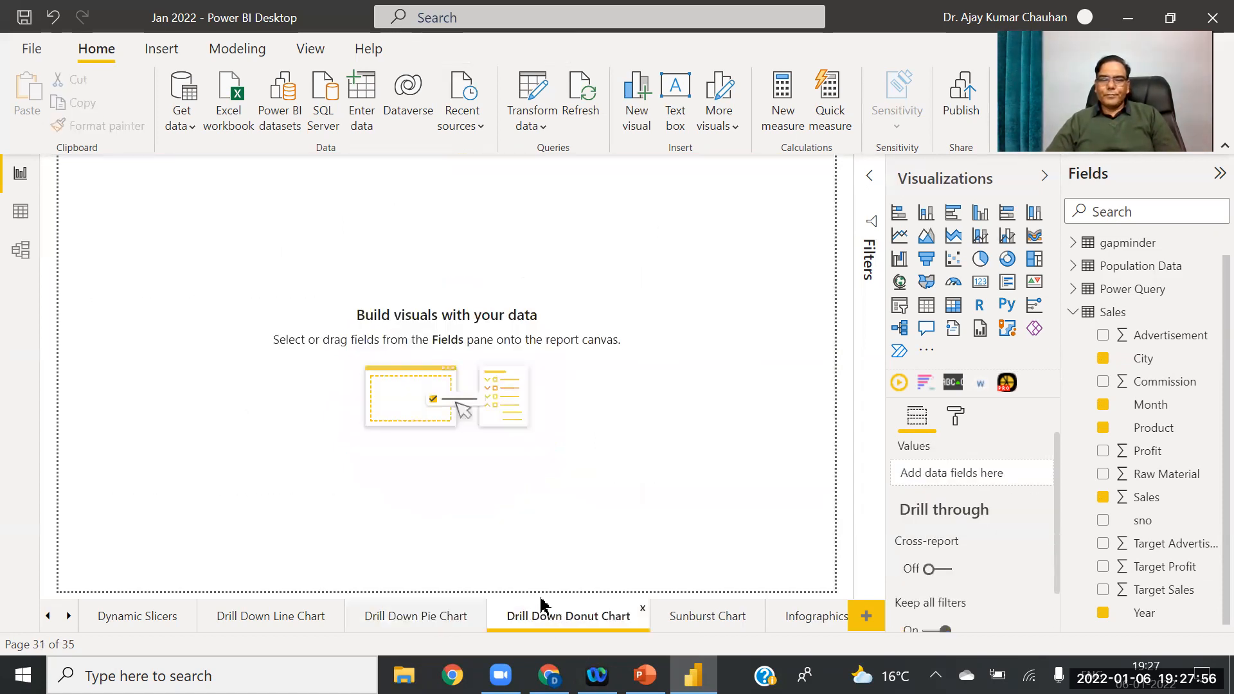
pyautogui.click(928, 354)
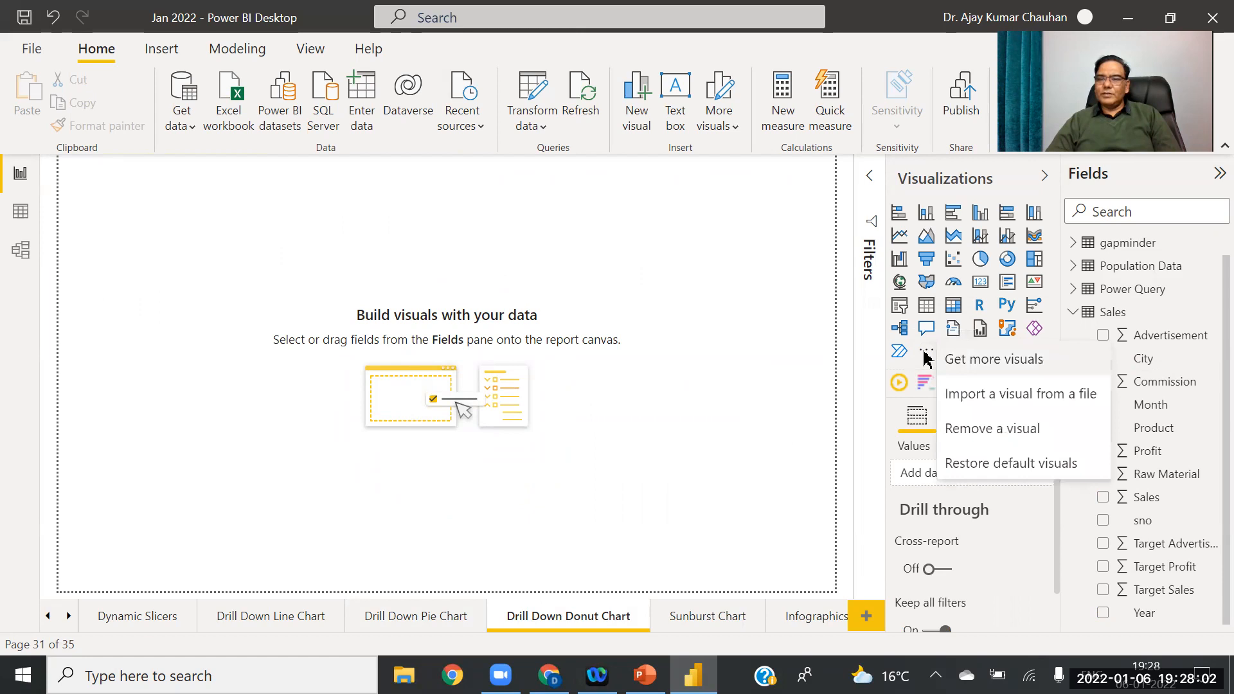
pyautogui.click(984, 371)
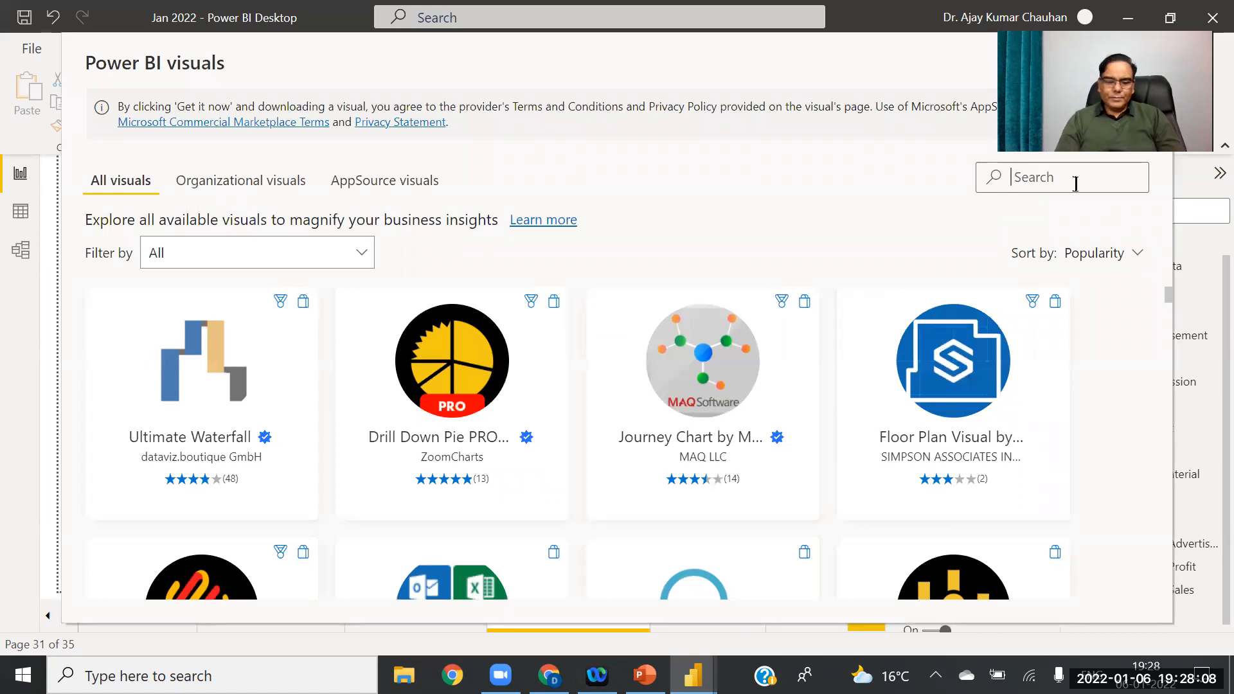
pyautogui.write('drill do')
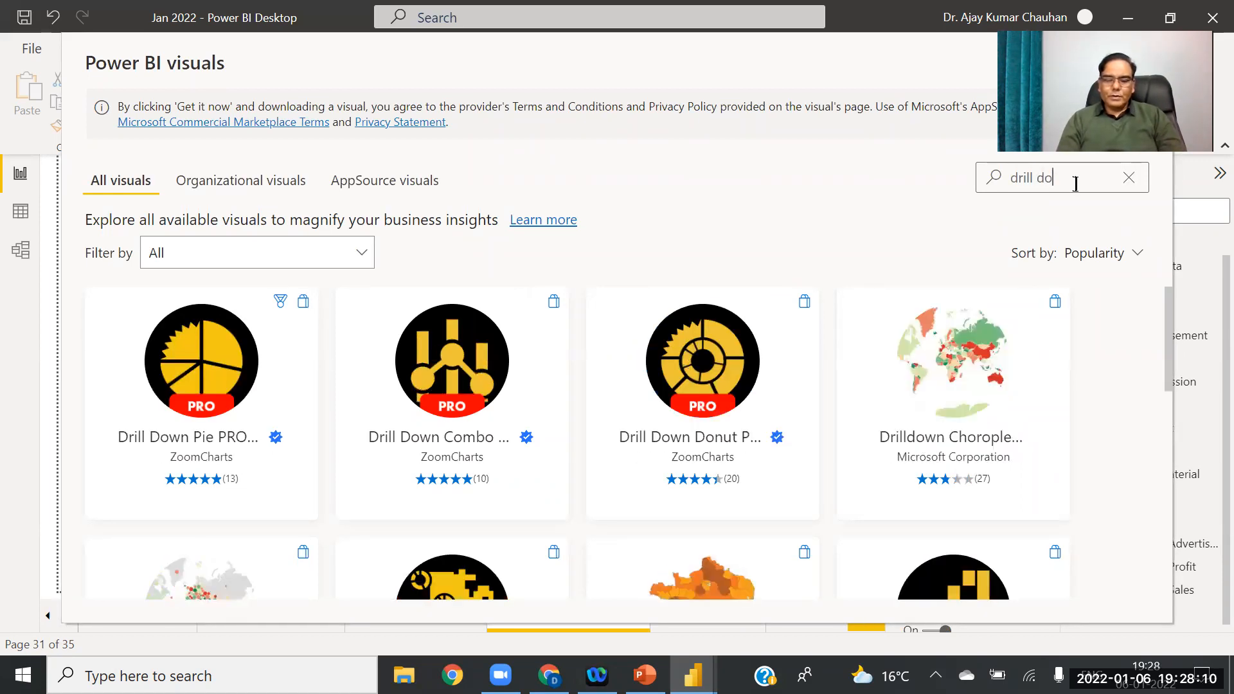
pyautogui.write('wn')
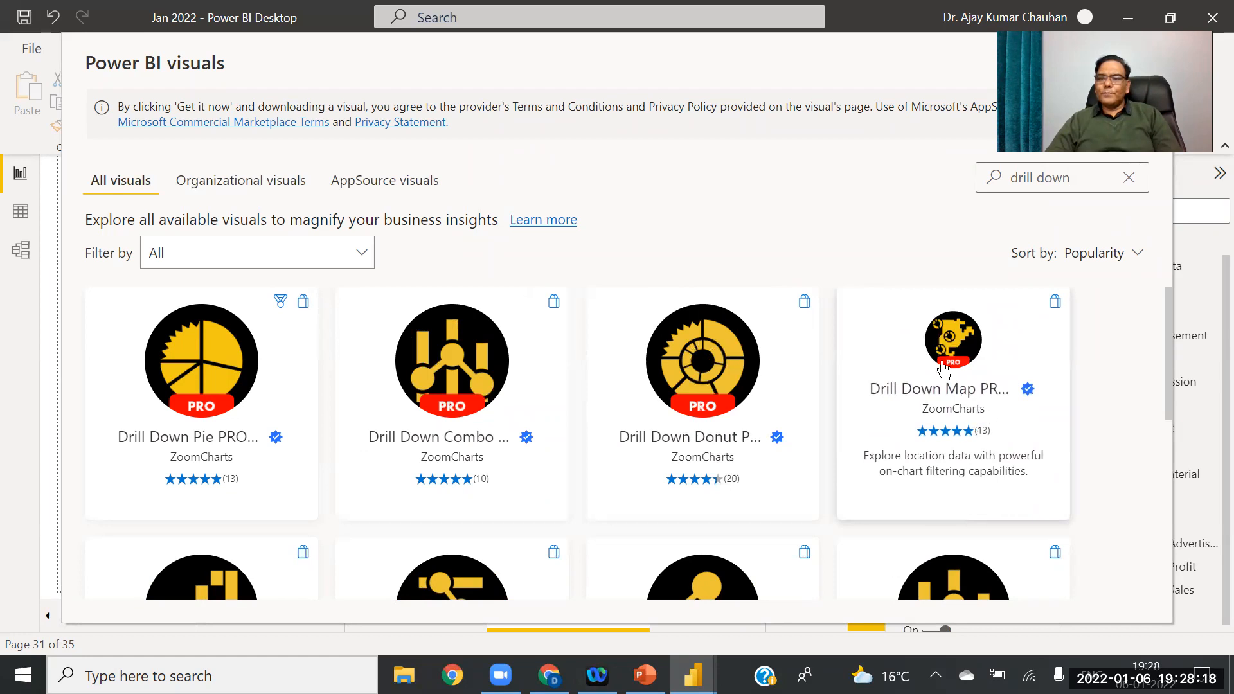
pyautogui.moveTo(1169, 335); pyautogui.dragTo(1167, 434)
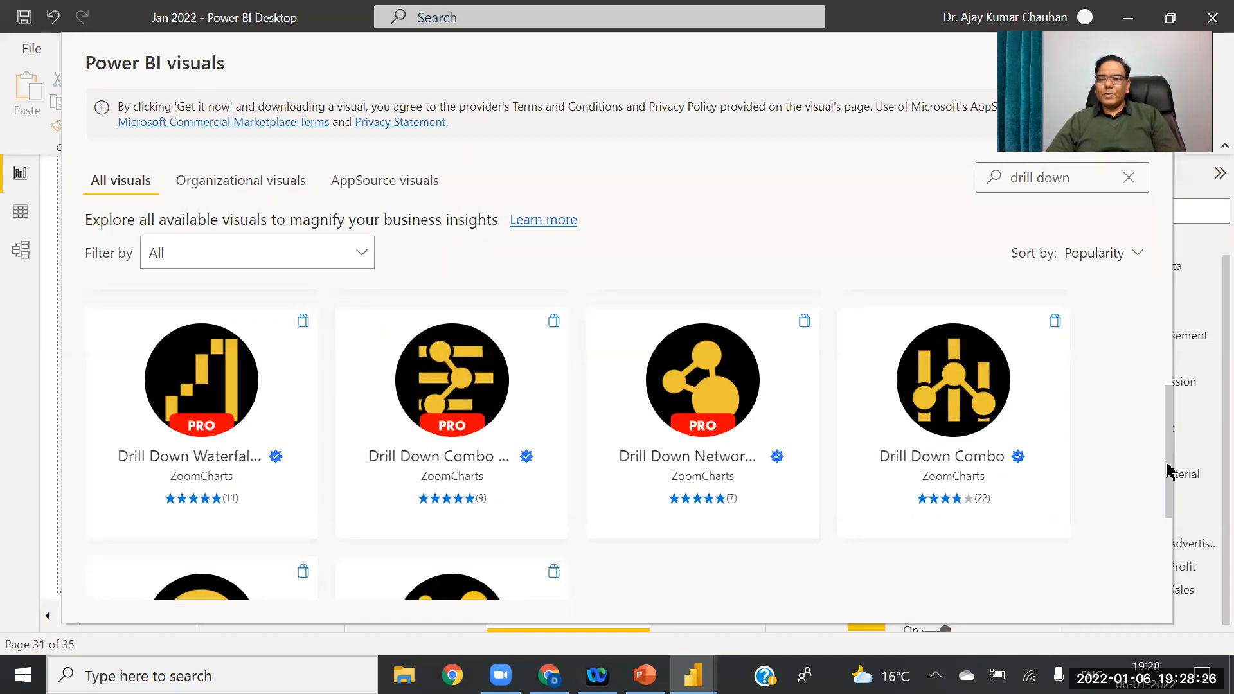
pyautogui.scroll(-3, 1169, 507)
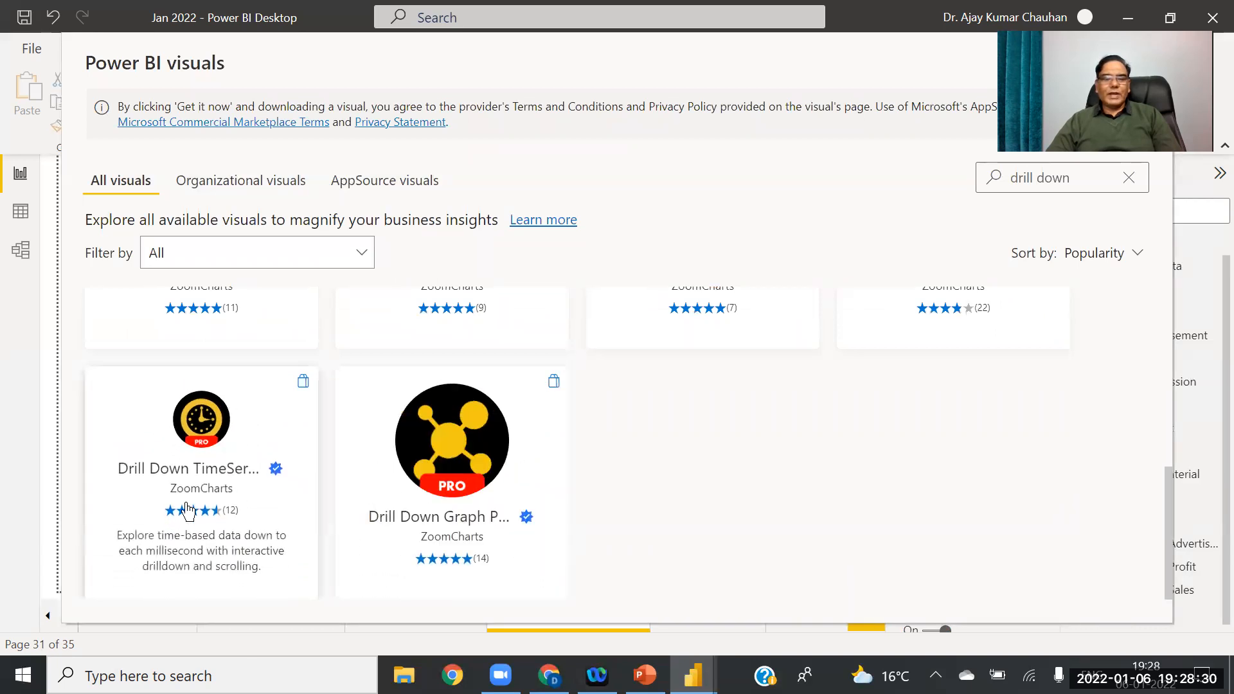
pyautogui.moveTo(1174, 517); pyautogui.dragTo(1160, 282)
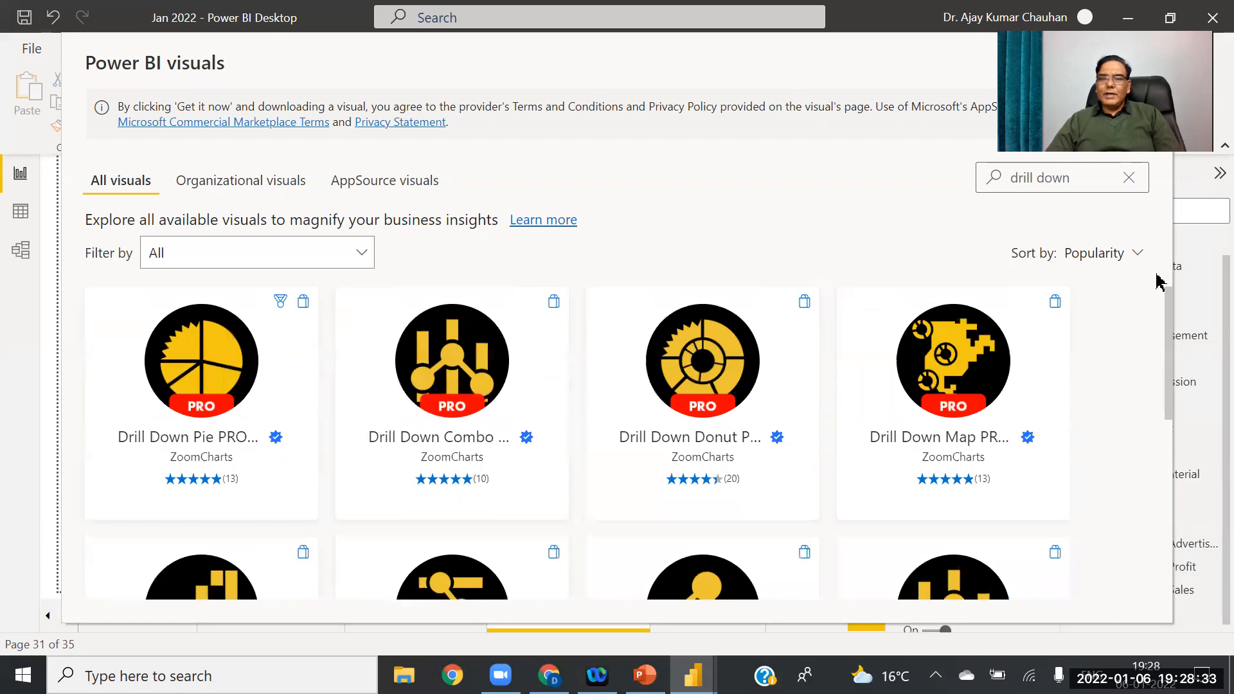
# Step: Import the Drill Down Donut PRO by ZoomCharts visual into the report
pyautogui.click(706, 345)
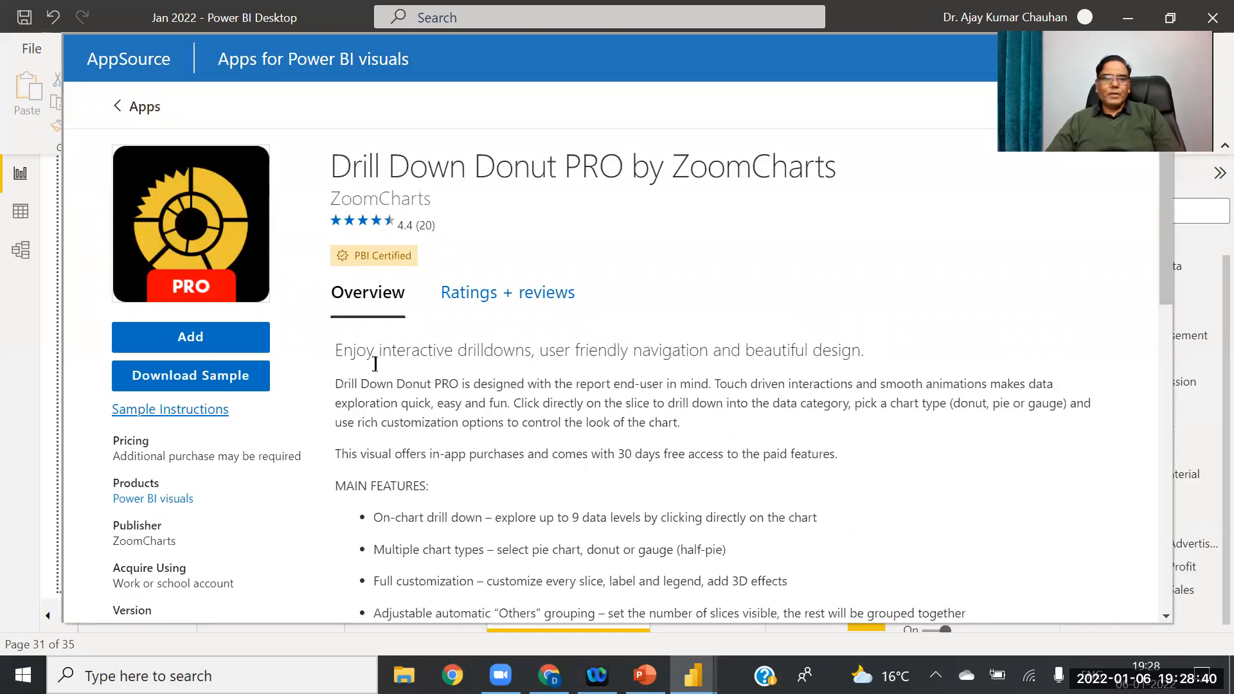
pyautogui.click(173, 346)
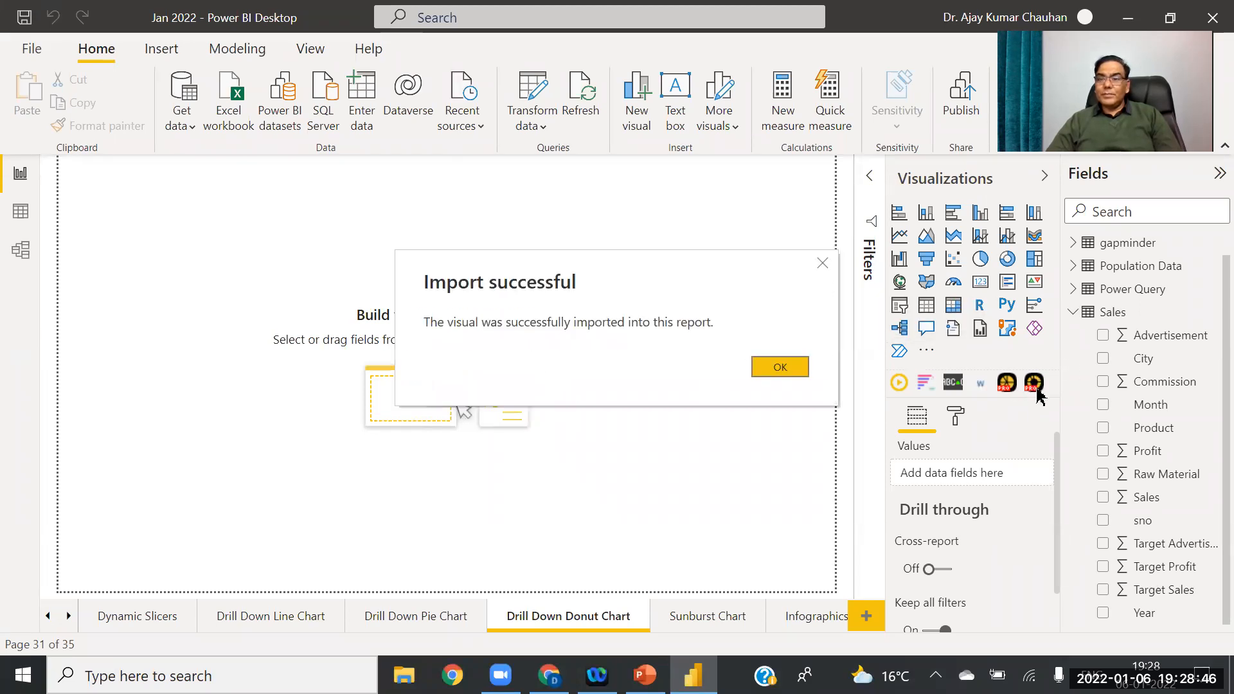
pyautogui.click(780, 368)
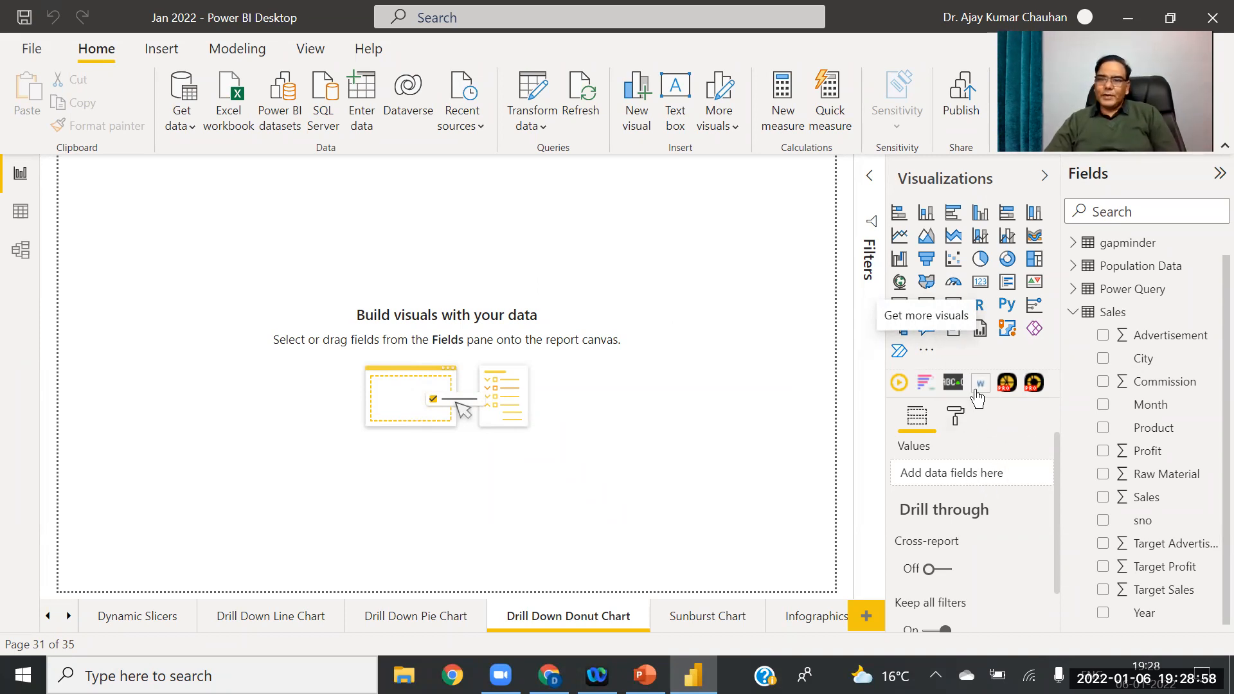
# Step: Insert a Drill Down Donut PRO visual and enlarge it to fill the report page
pyautogui.click(1028, 384)
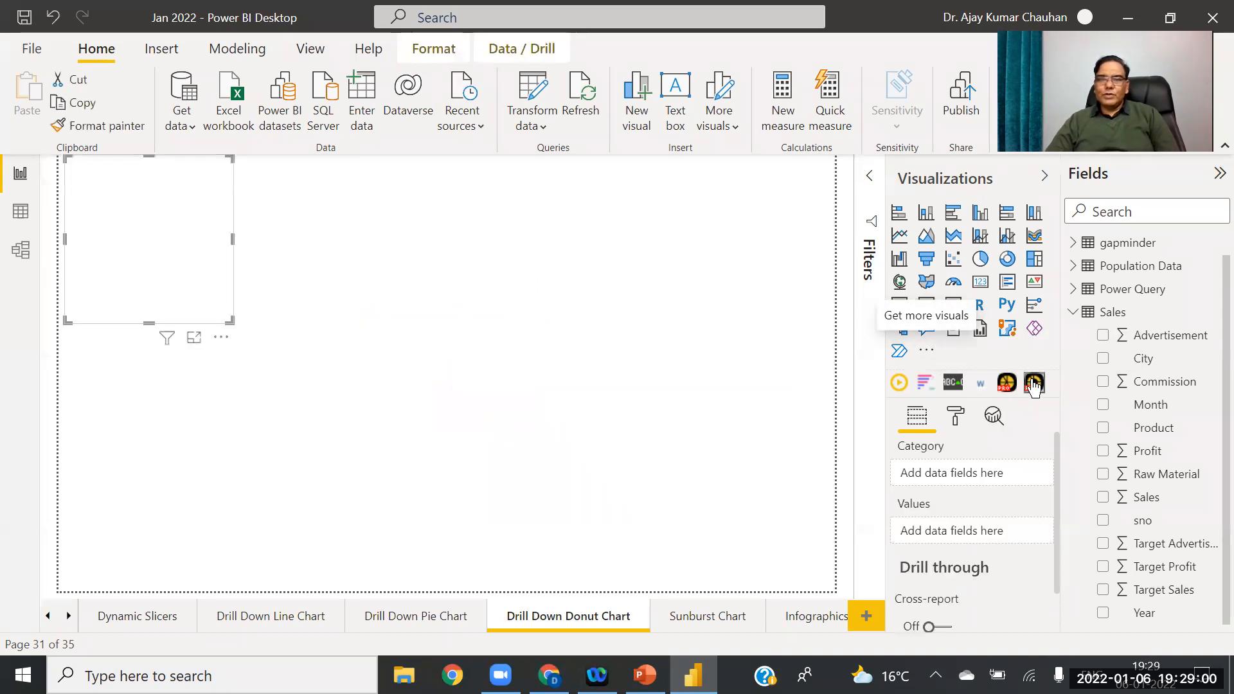
pyautogui.moveTo(232, 239); pyautogui.dragTo(831, 273)
pyautogui.moveTo(448, 323); pyautogui.dragTo(450, 590)
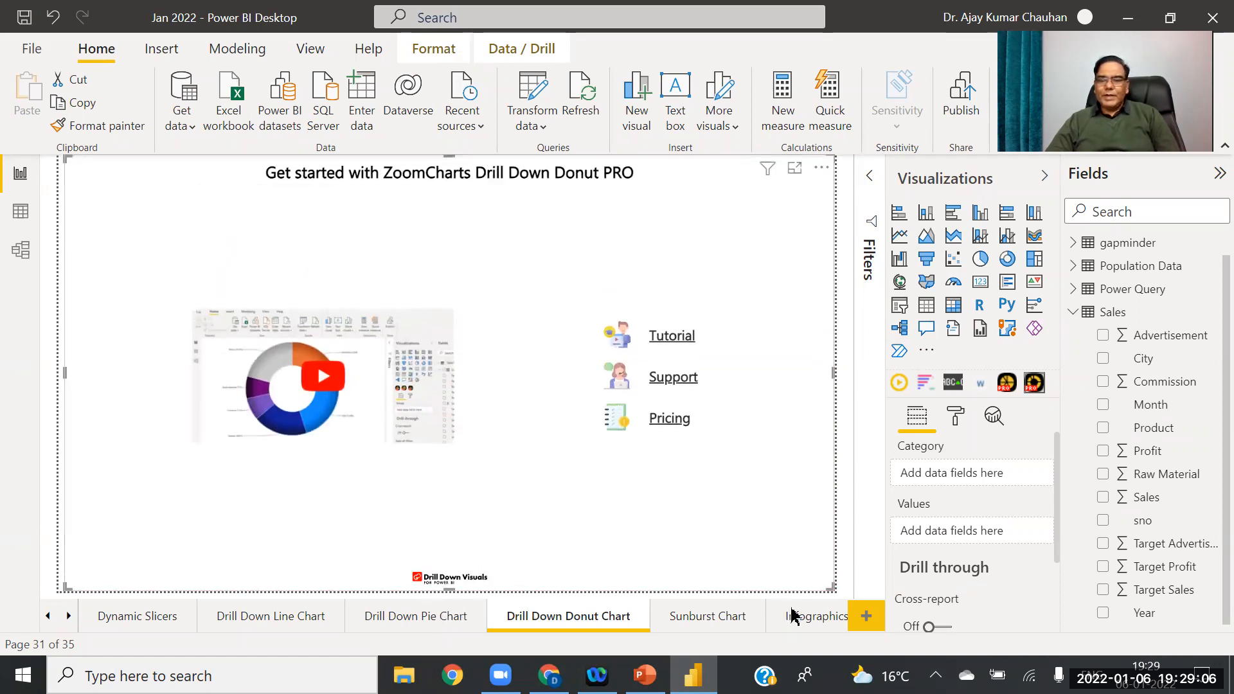
# Step: Check the fields used by the chart on the Drill Down Pie Chart page and return to the Drill Down Donut Chart page
pyautogui.click(405, 618)
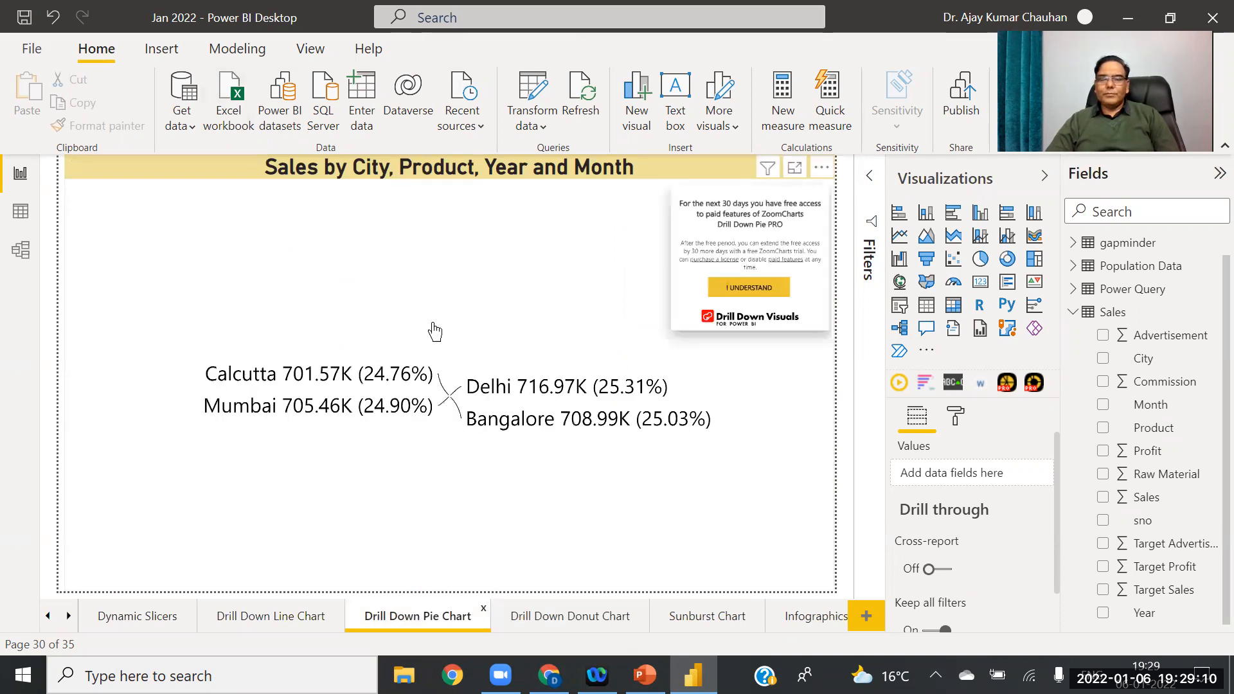
pyautogui.click(130, 217)
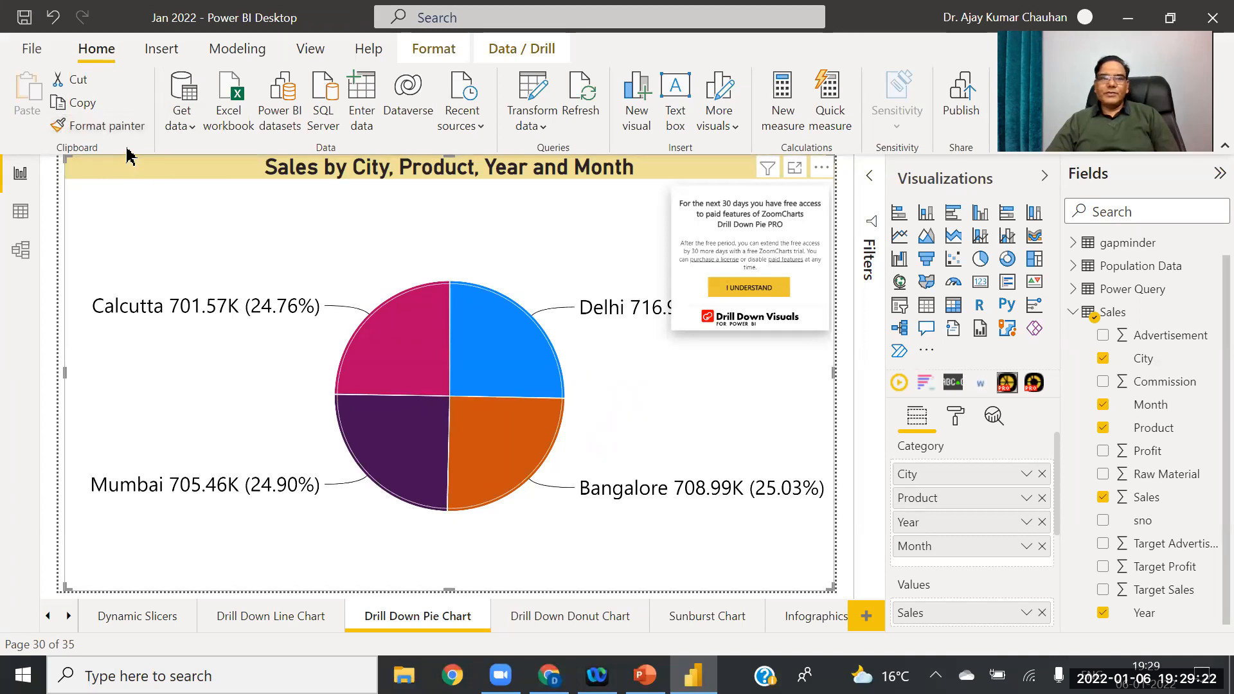
pyautogui.click(547, 615)
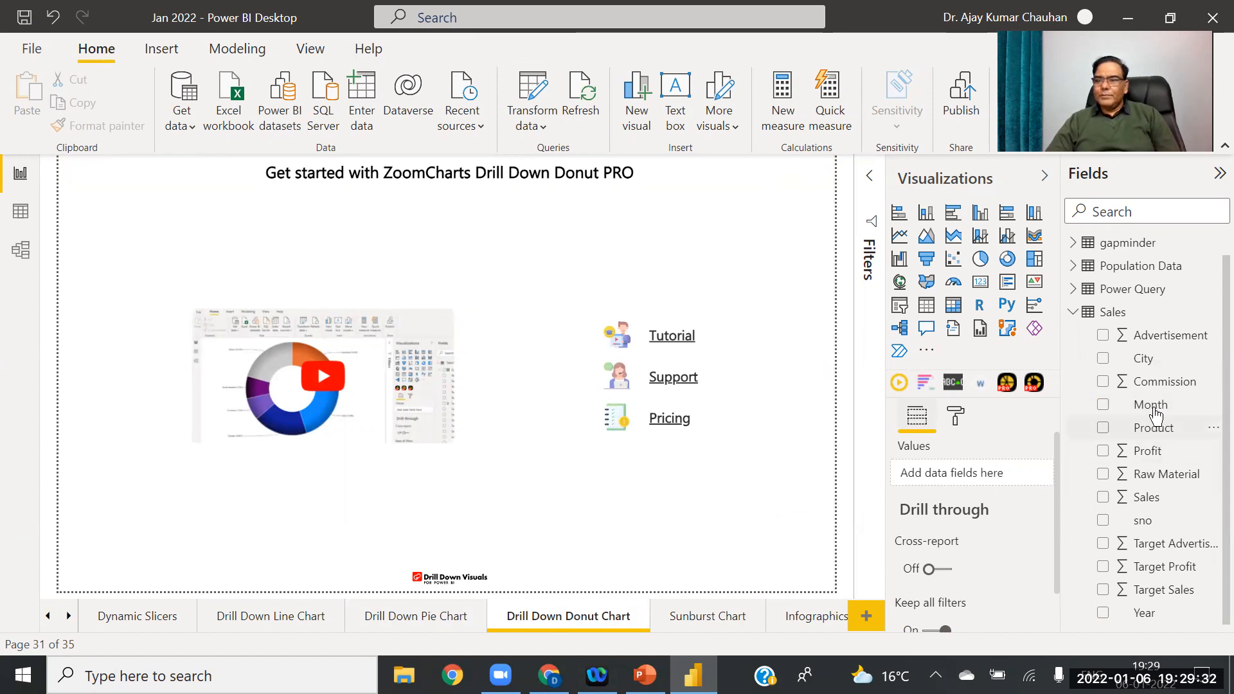
# Step: Place City and Product in a new table on the donut page, reposition it and delete it
pyautogui.moveTo(1146, 364); pyautogui.dragTo(976, 474)
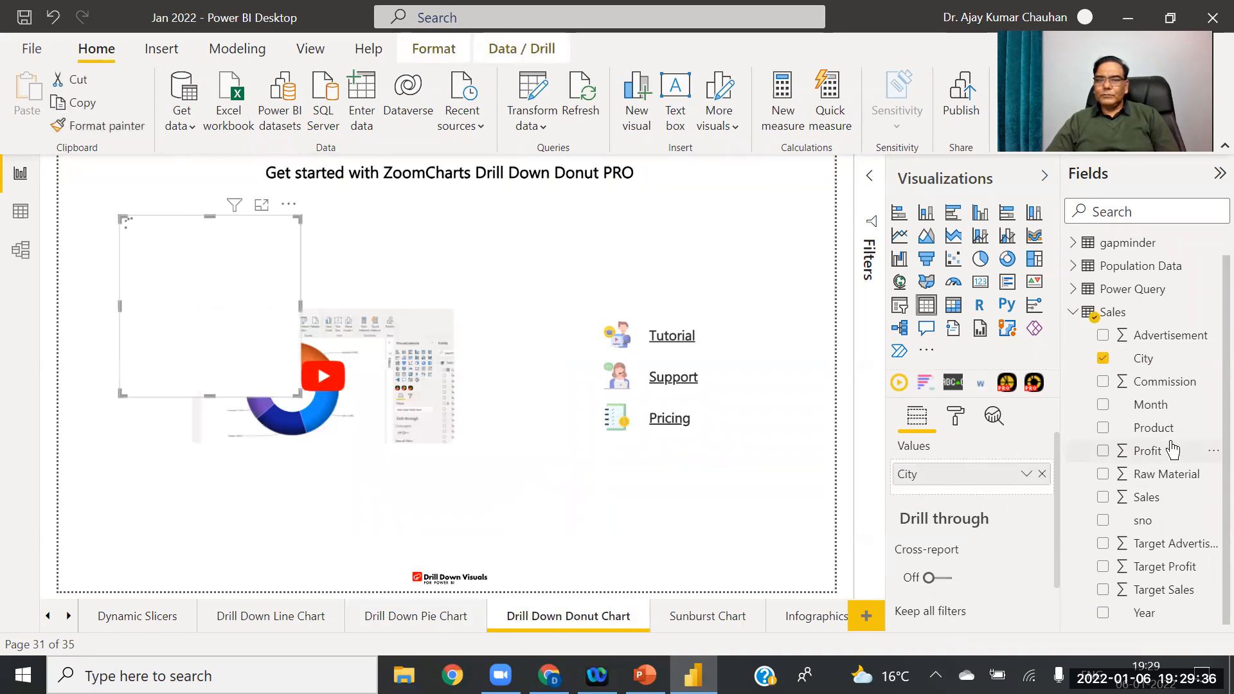
pyautogui.moveTo(1151, 427); pyautogui.dragTo(984, 496)
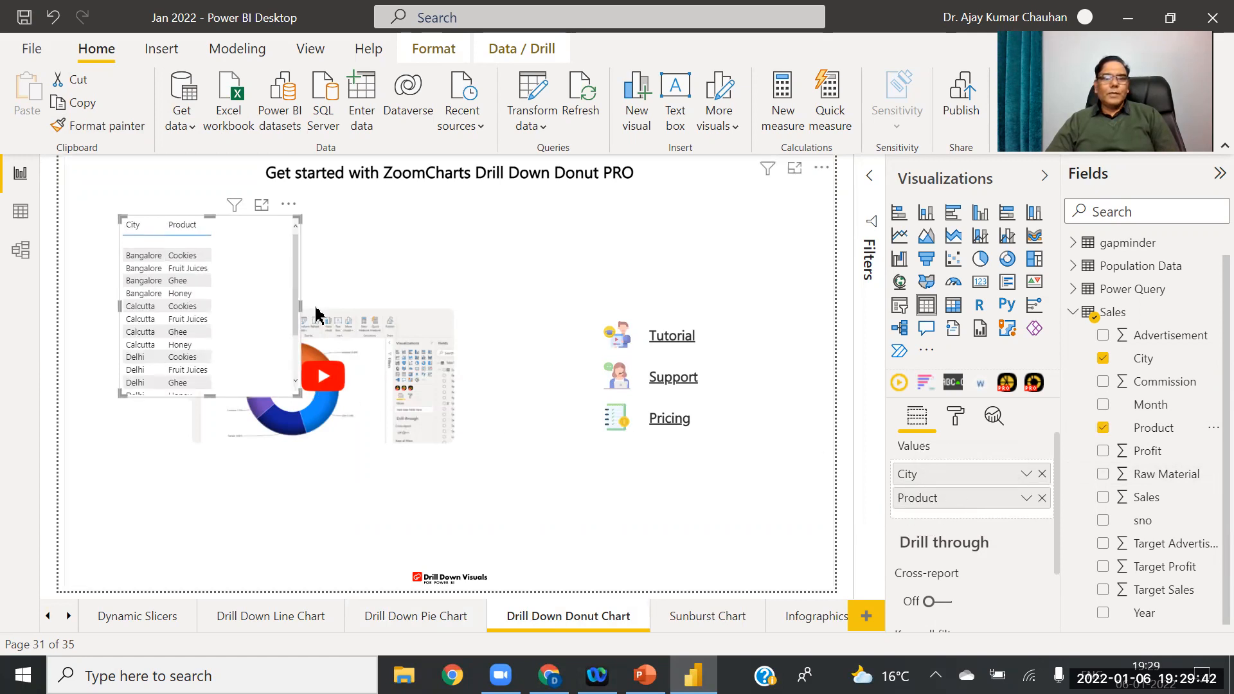
pyautogui.moveTo(256, 299); pyautogui.dragTo(330, 440)
pyautogui.moveTo(482, 453); pyautogui.dragTo(593, 393)
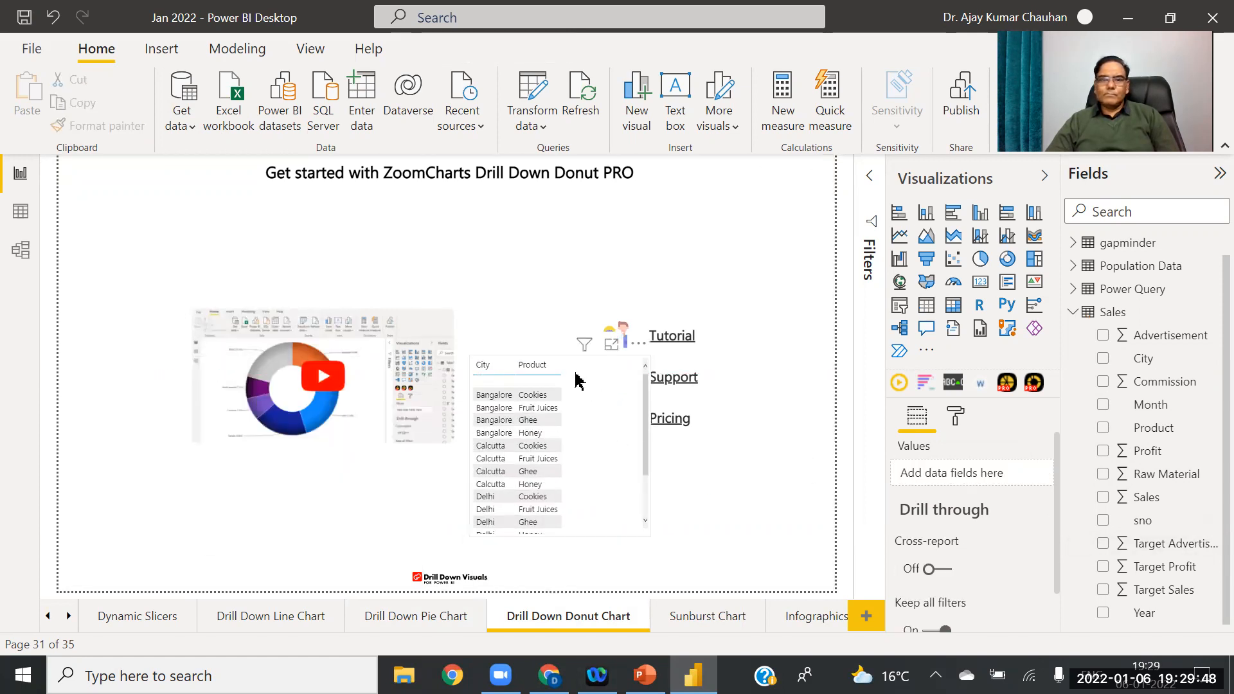
pyautogui.click(641, 398)
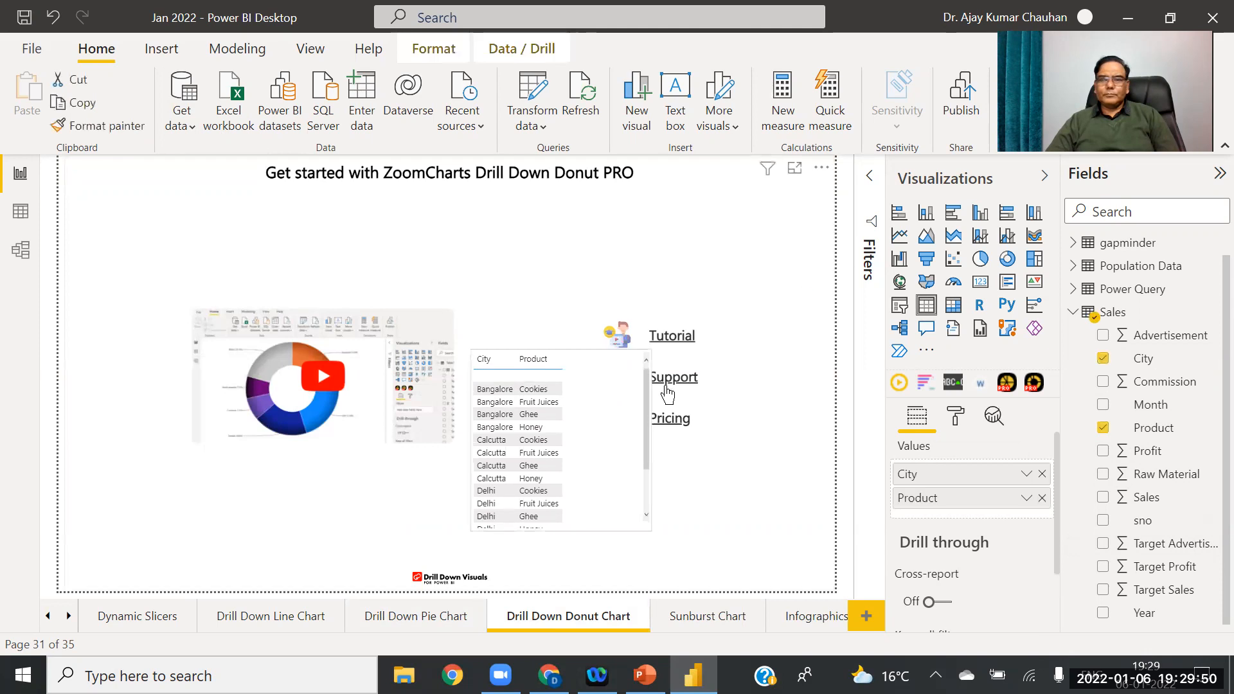
pyautogui.moveTo(606, 433); pyautogui.dragTo(586, 422)
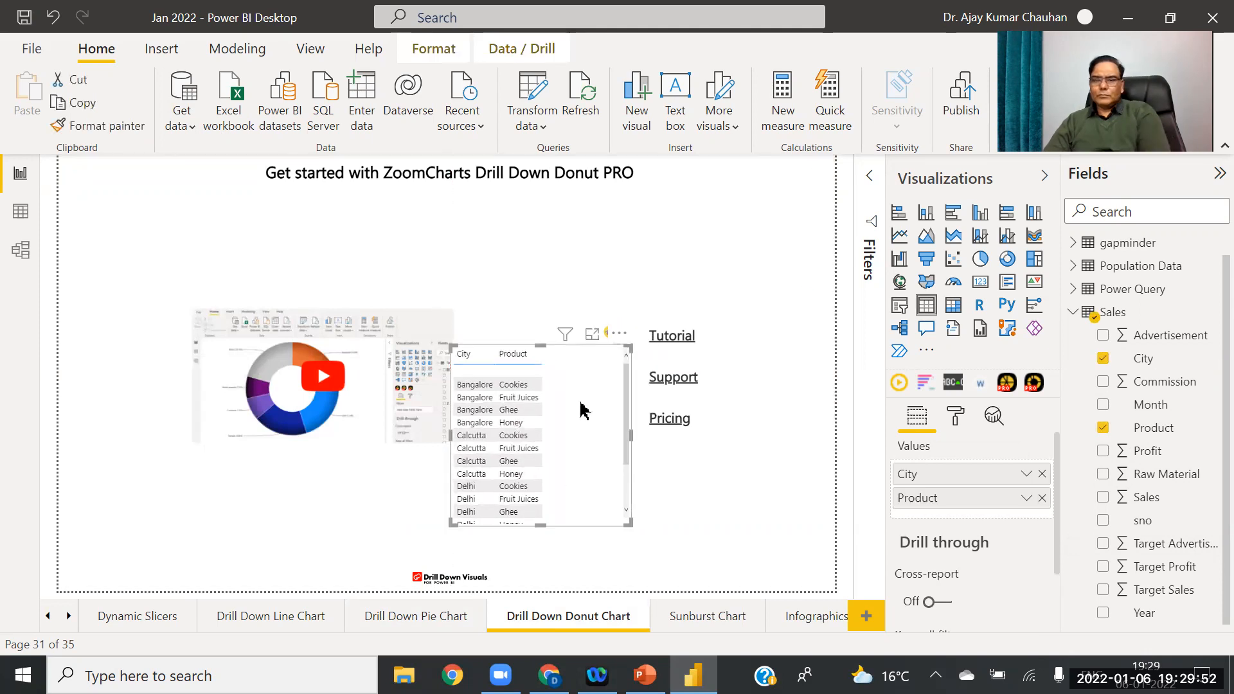
pyautogui.press('Delete')
# Step: Insert another Drill Down Donut PRO visual, decline opening the ZoomCharts web link, and select the full-page visual
pyautogui.click(1034, 384)
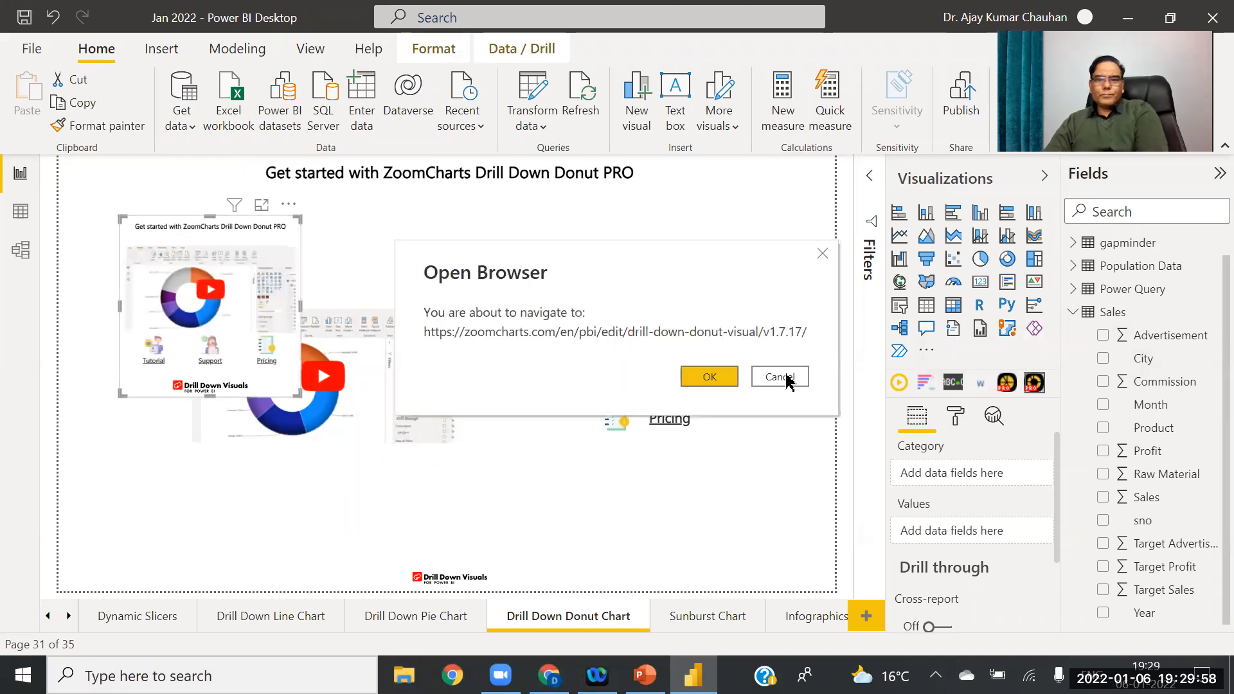
pyautogui.click(786, 380)
pyautogui.click(403, 265)
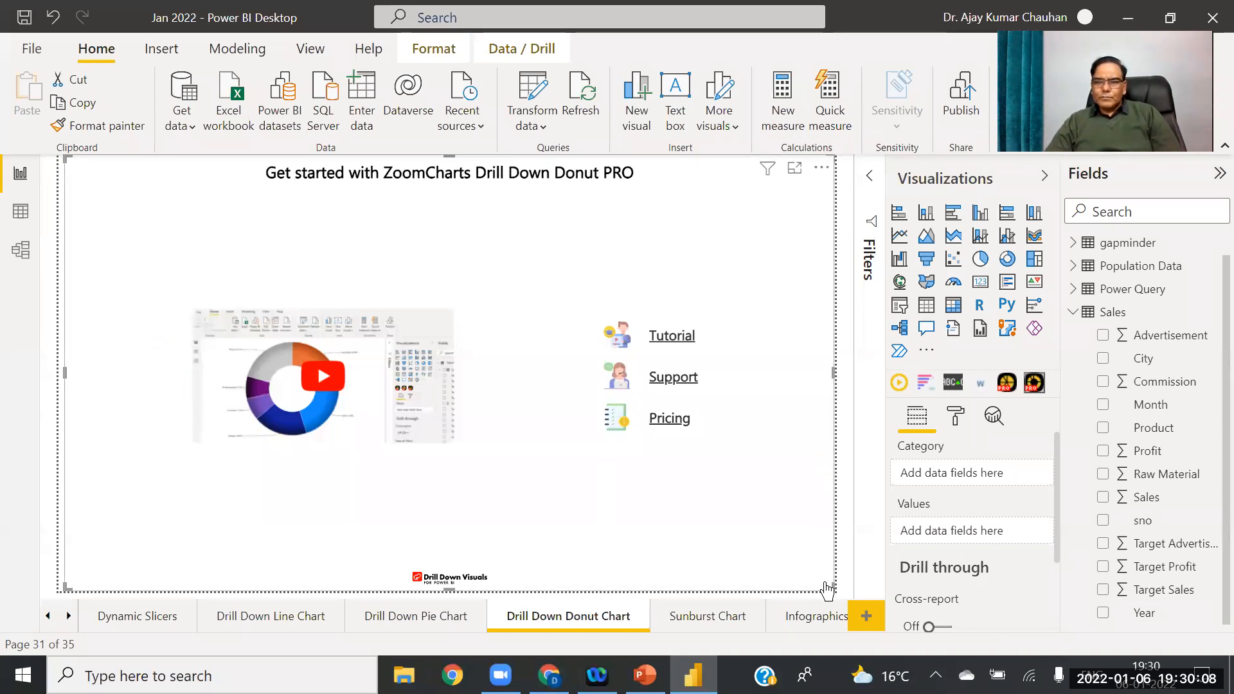
# Step: Shrink the large donut visual and stretch it back to fill the report page
pyautogui.moveTo(832, 588); pyautogui.dragTo(723, 410)
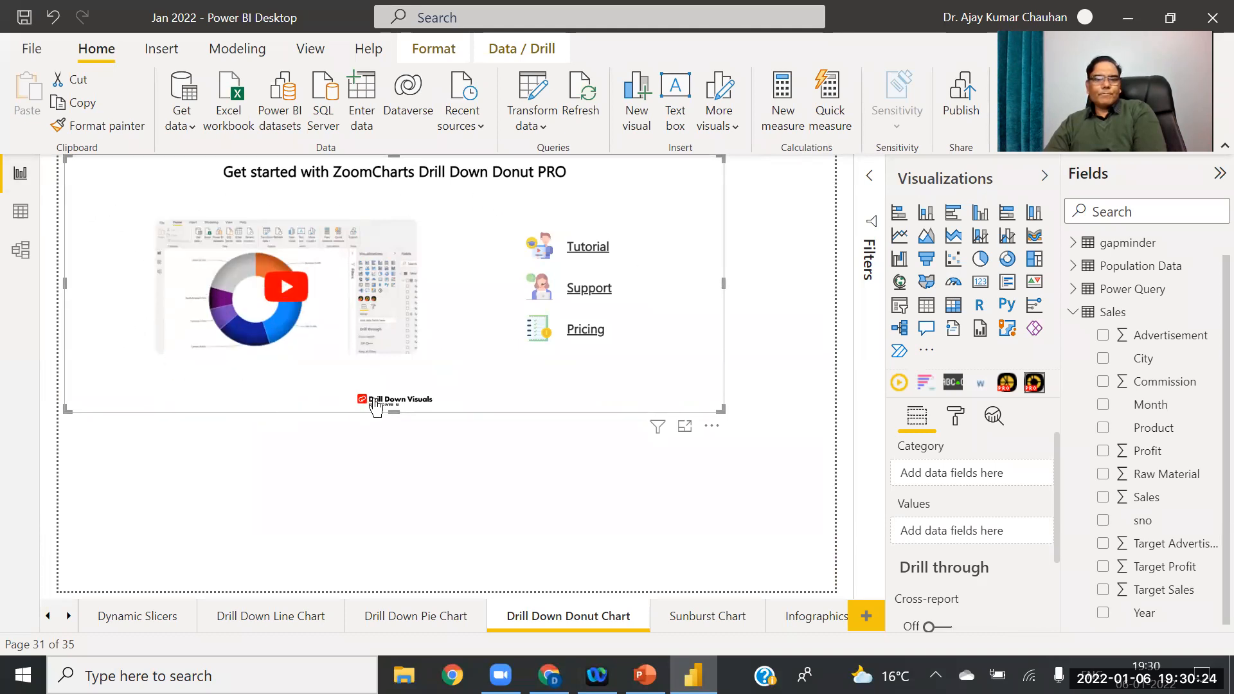
pyautogui.moveTo(391, 412); pyautogui.dragTo(408, 586)
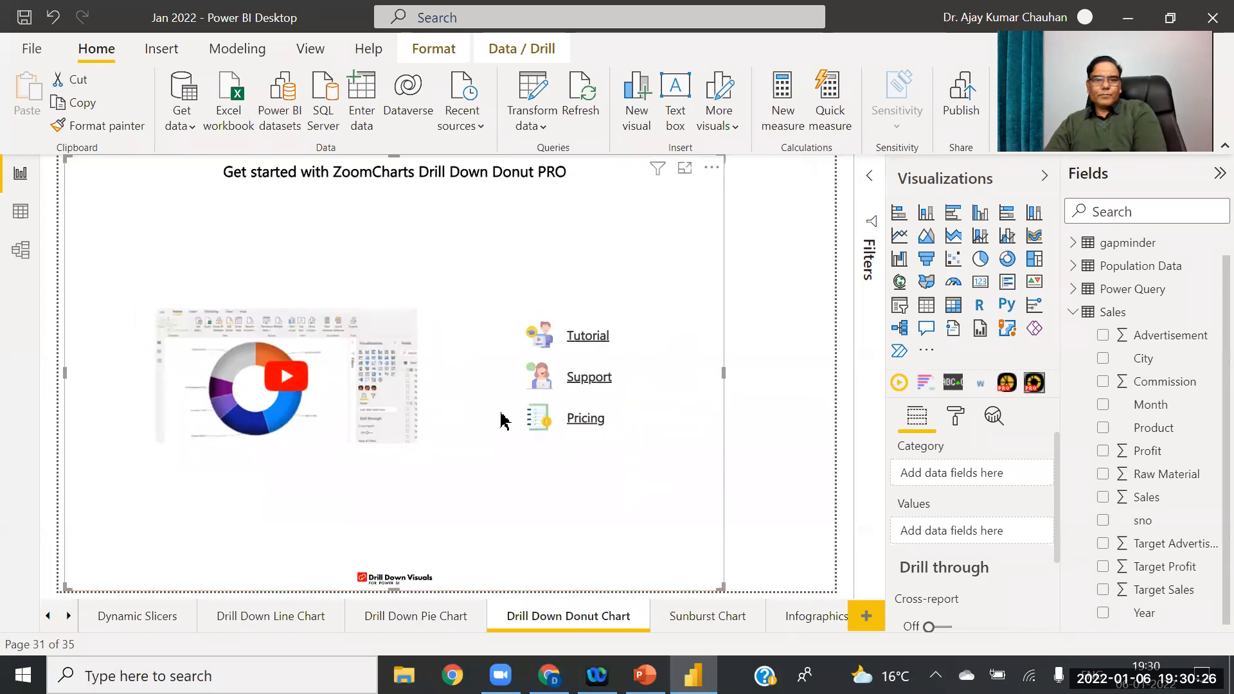
pyautogui.moveTo(724, 373); pyautogui.dragTo(836, 376)
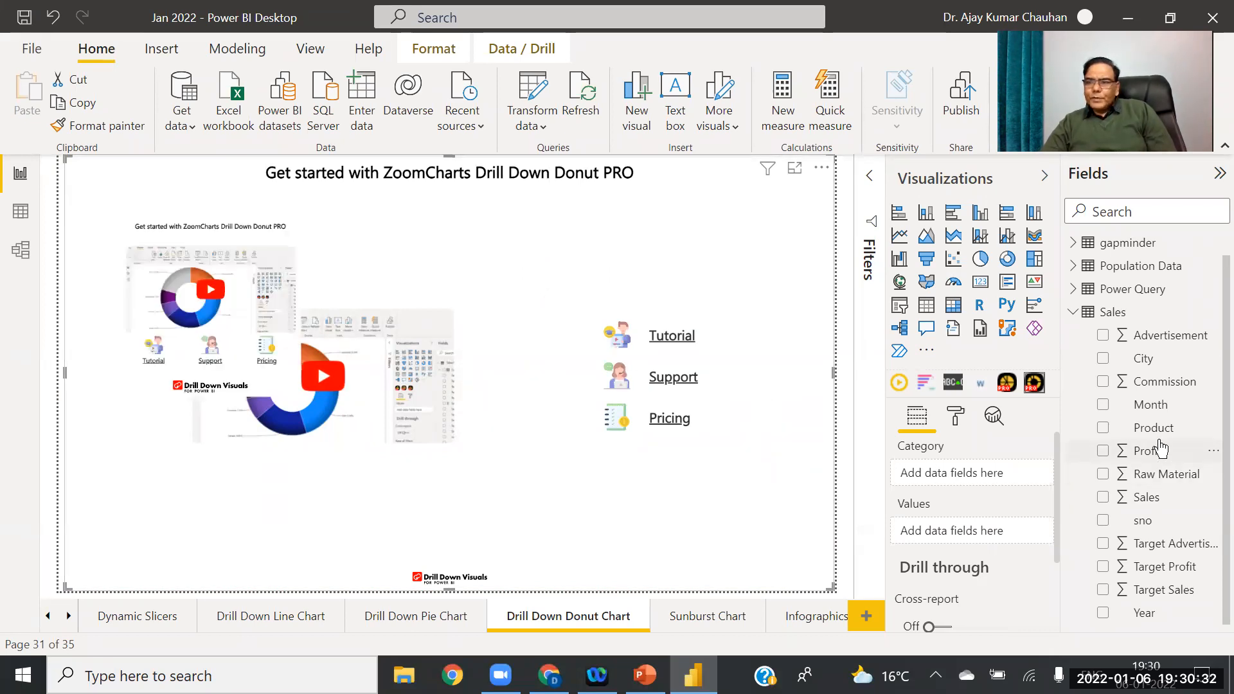
# Step: Assign Product, City, Year and Month as the donut chart's categories and Sales as its values
pyautogui.moveTo(1032, 463); pyautogui.dragTo(974, 473)
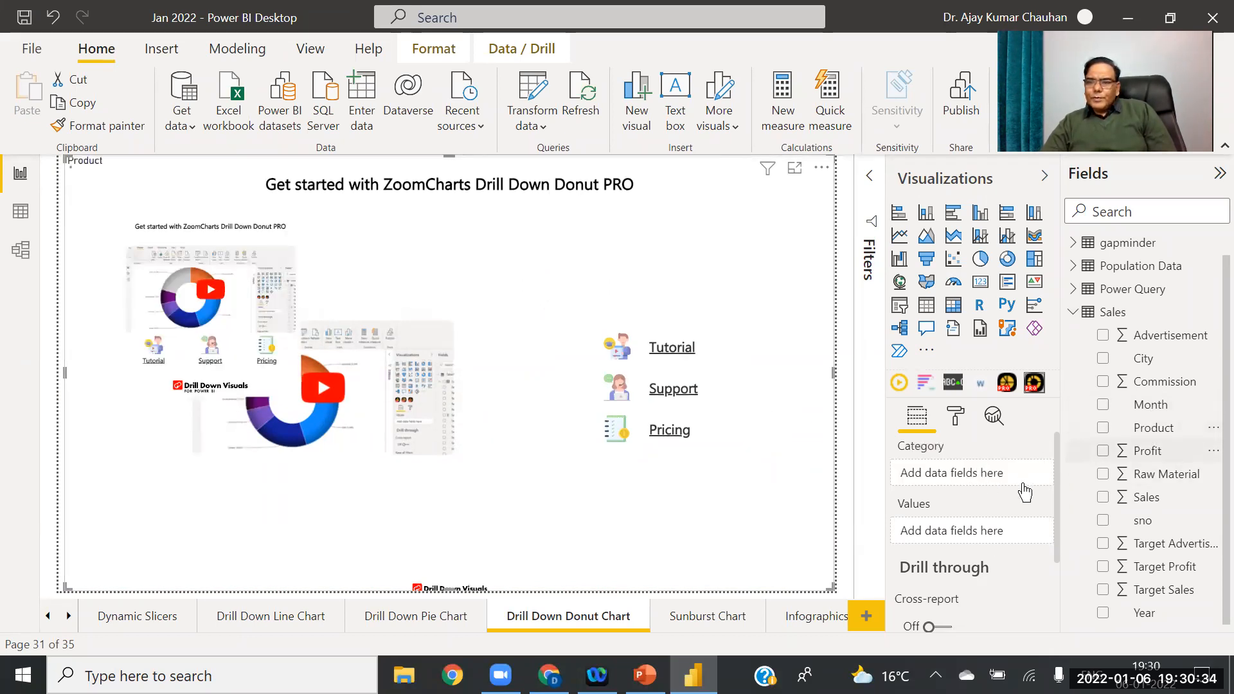
pyautogui.moveTo(1144, 358); pyautogui.dragTo(968, 499)
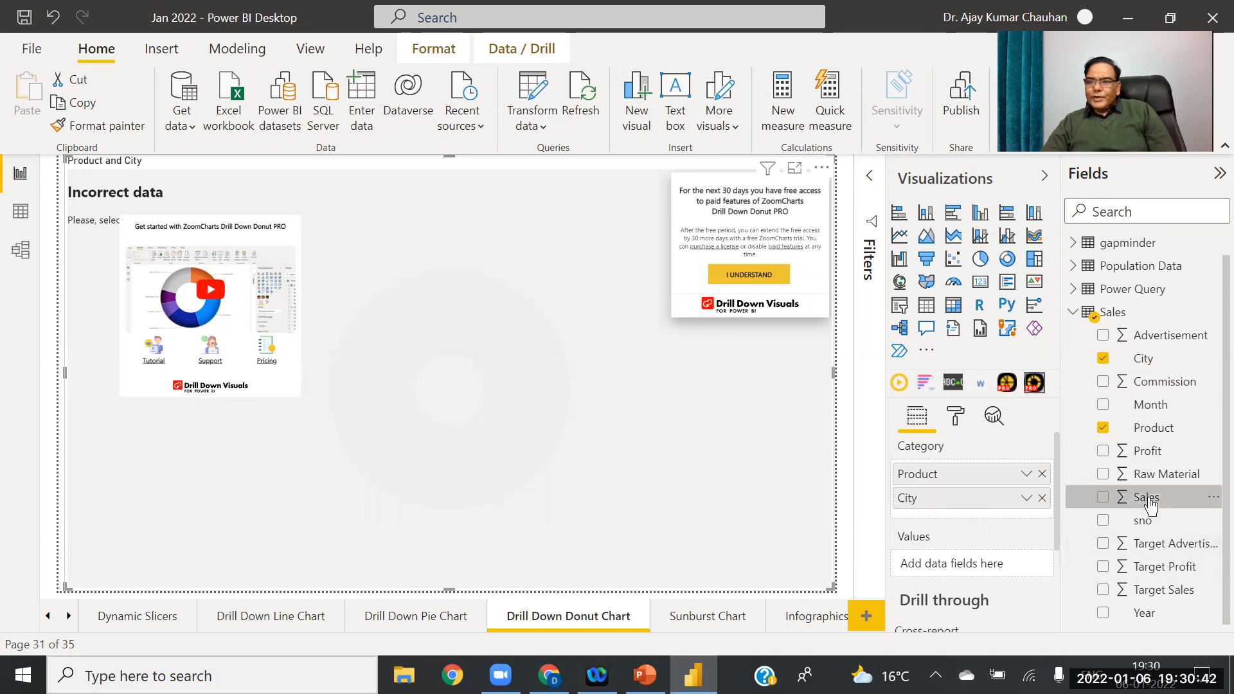
pyautogui.moveTo(1096, 520); pyautogui.dragTo(971, 562)
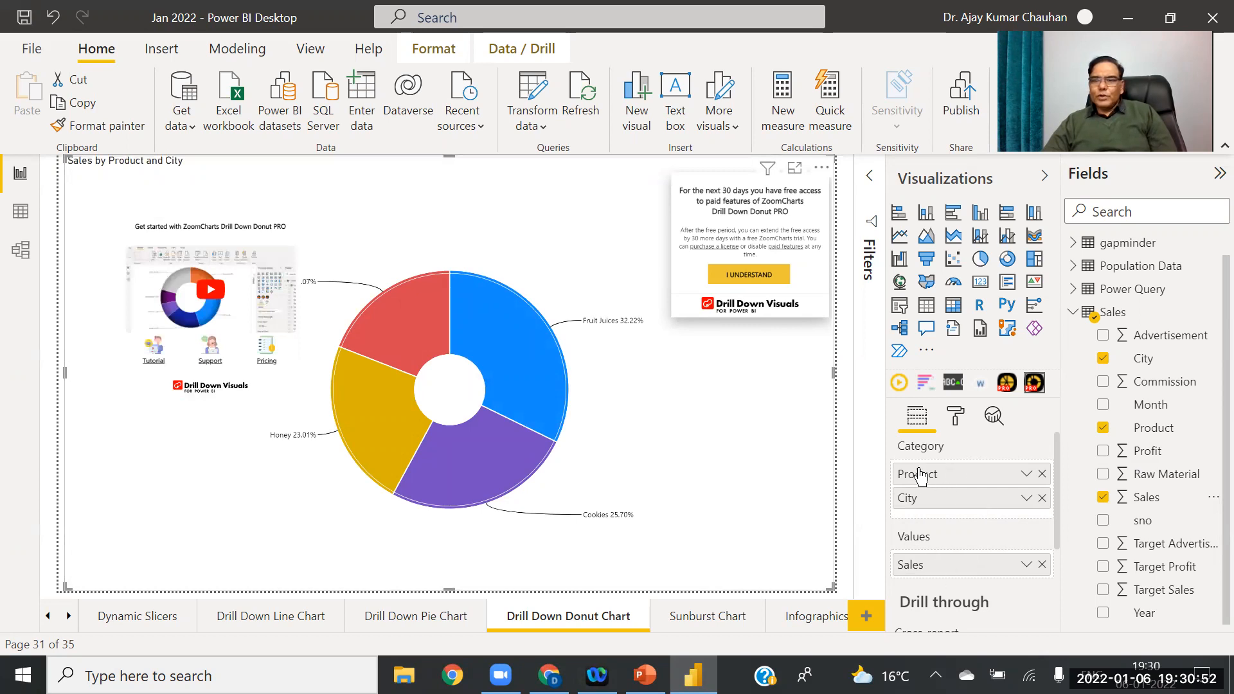
pyautogui.moveTo(1148, 405); pyautogui.dragTo(973, 512)
pyautogui.moveTo(1148, 613); pyautogui.dragTo(975, 510)
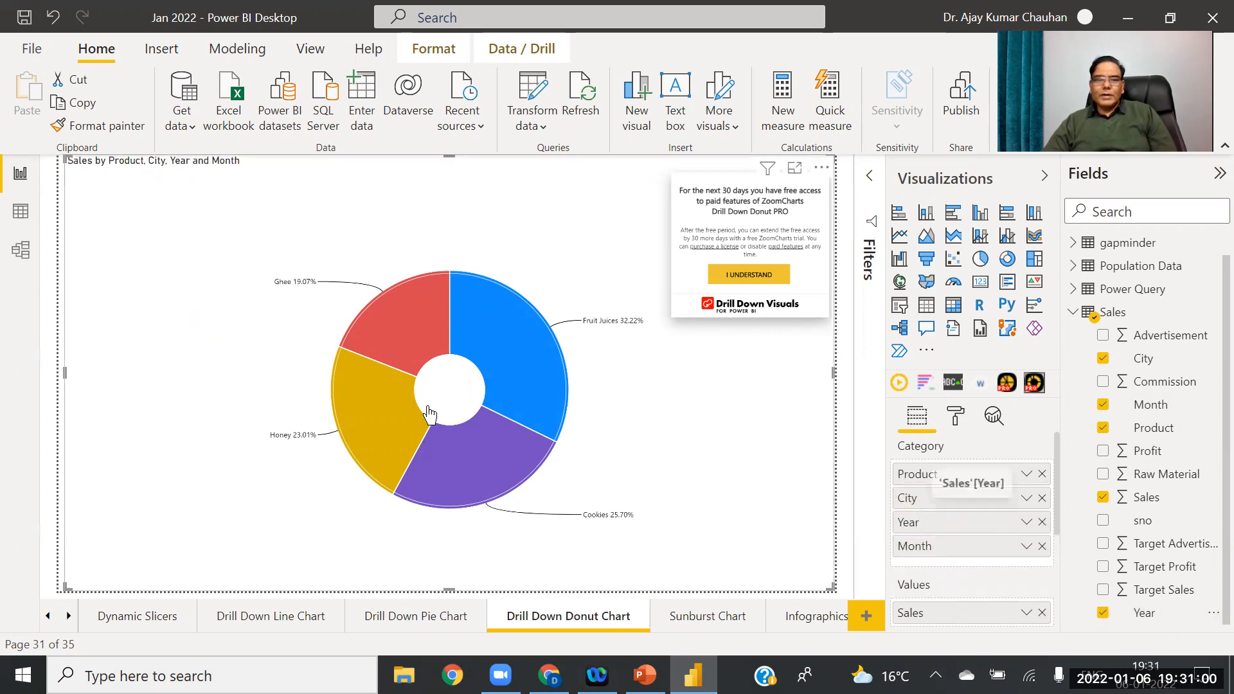
# Step: Drill down the donut chart through Fruit Juices, Delhi and 2020, and select the December slice
pyautogui.click(517, 351)
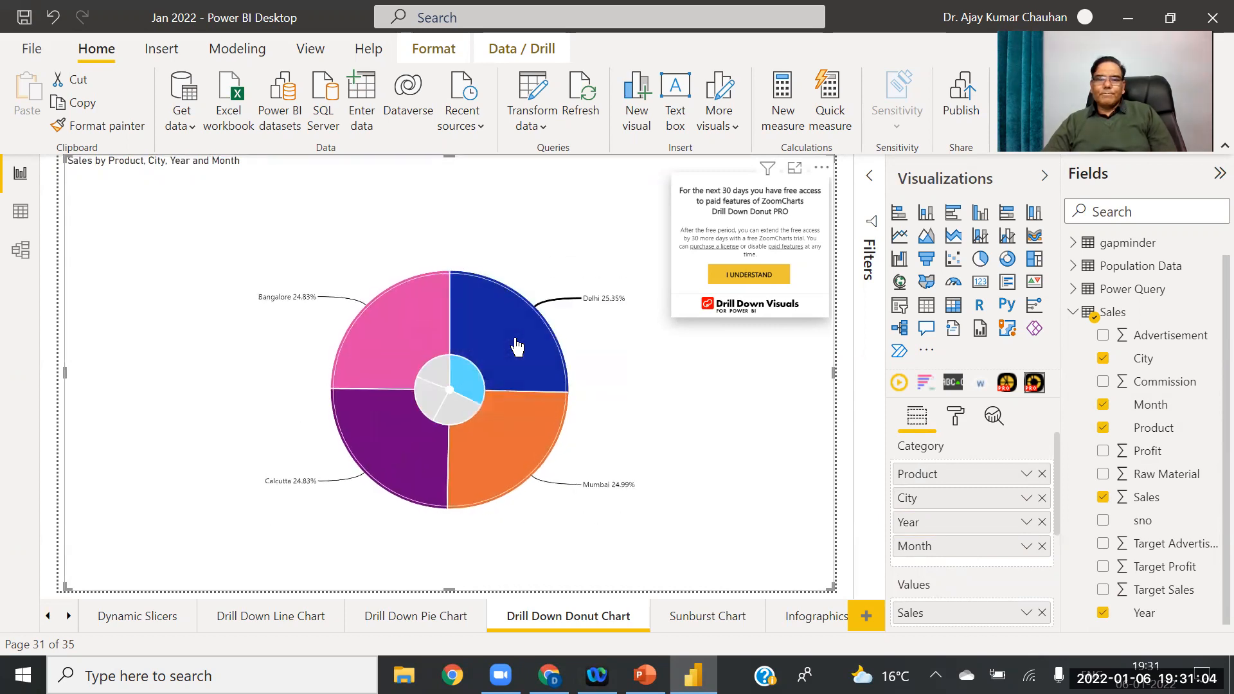
pyautogui.click(516, 347)
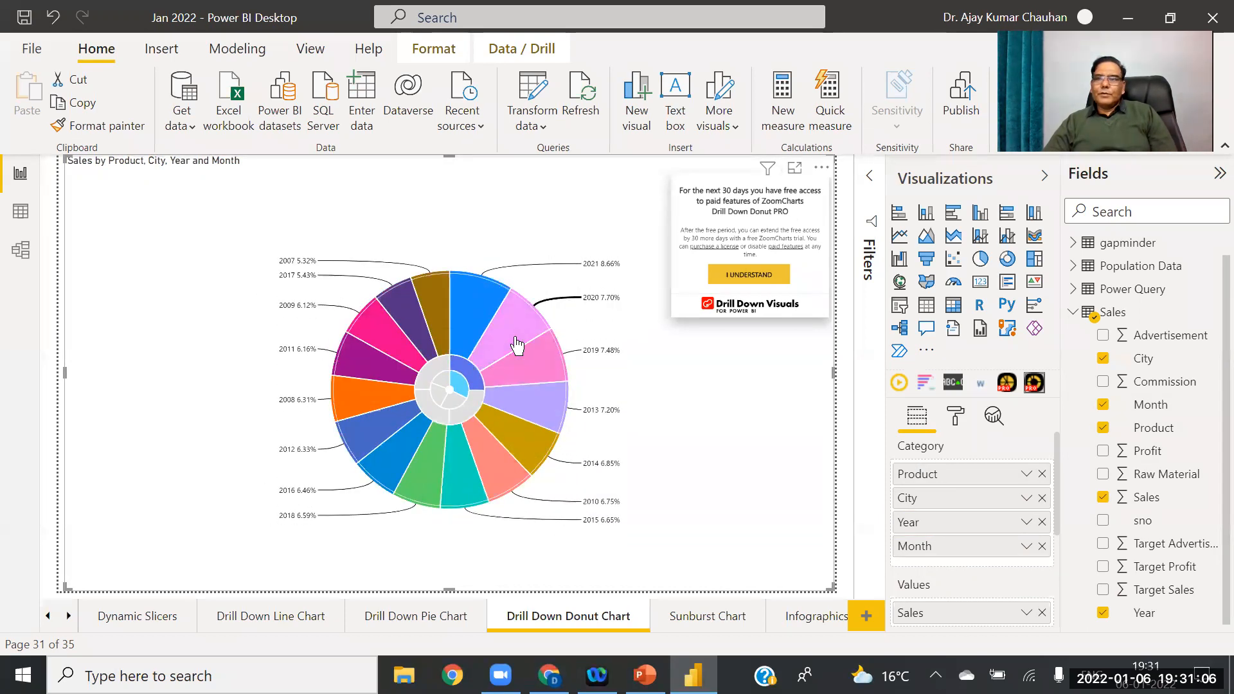
pyautogui.click(516, 346)
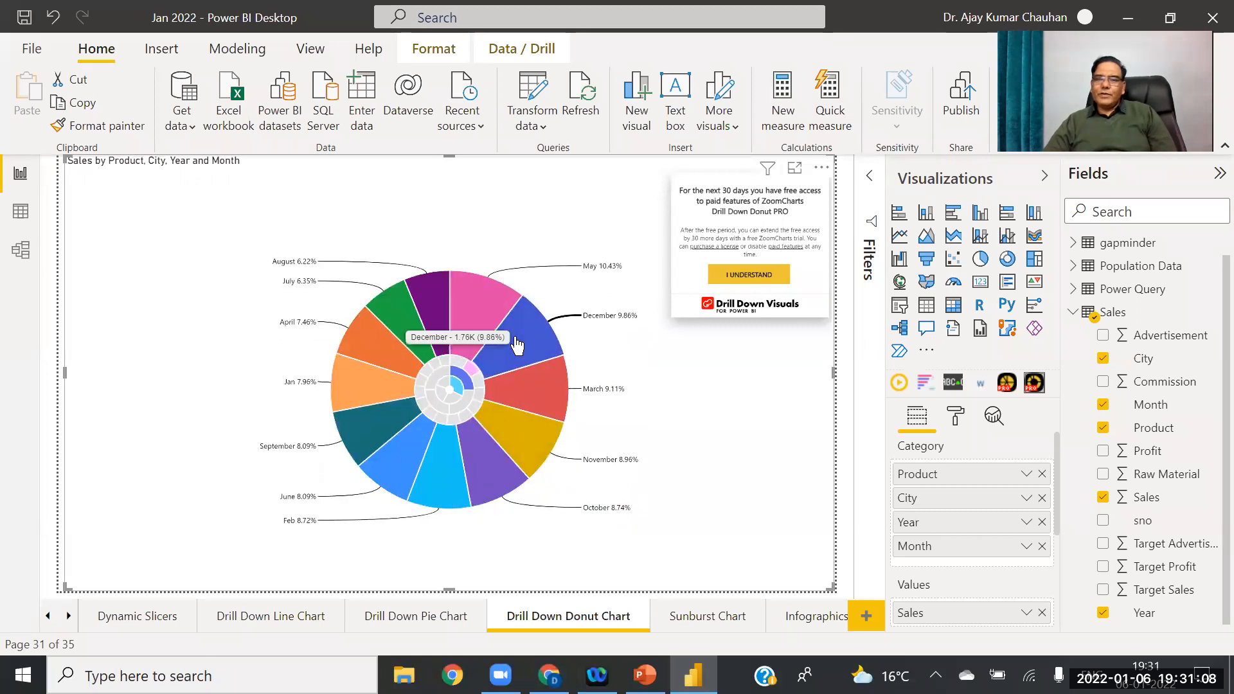
pyautogui.click(516, 346)
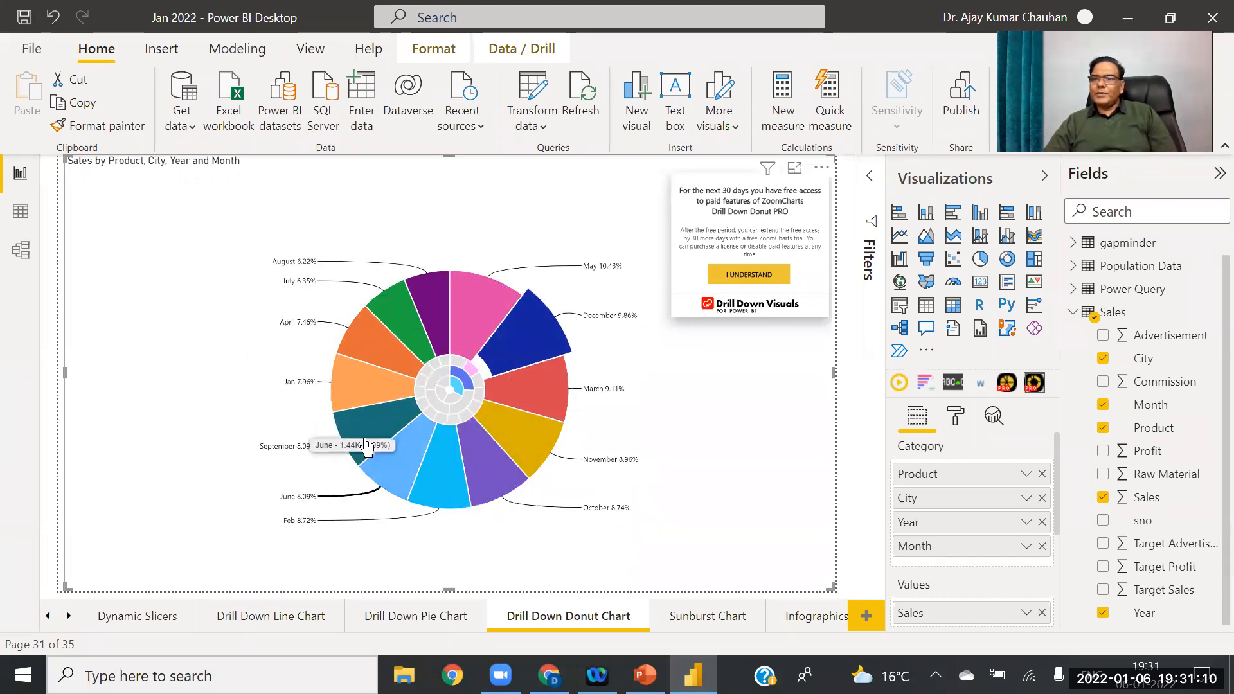
# Step: Drill the donut chart back up level by level to the product overview
pyautogui.click(450, 394)
pyautogui.click(450, 393)
pyautogui.click(453, 398)
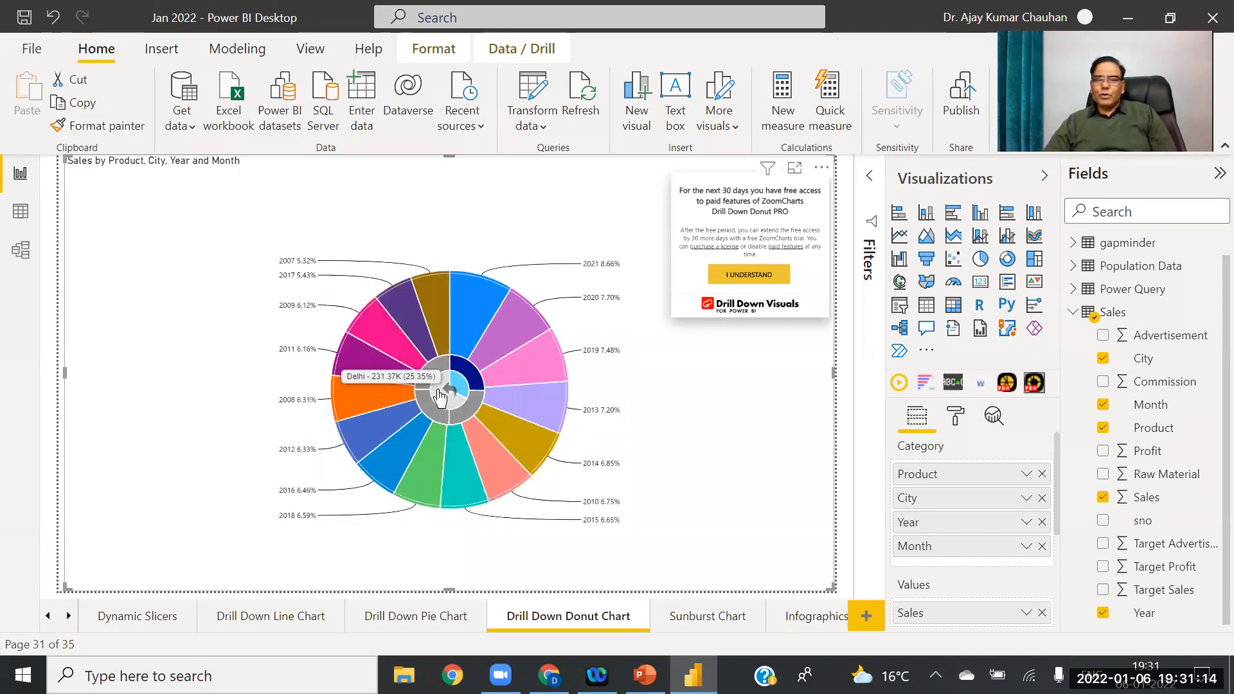
pyautogui.click(452, 398)
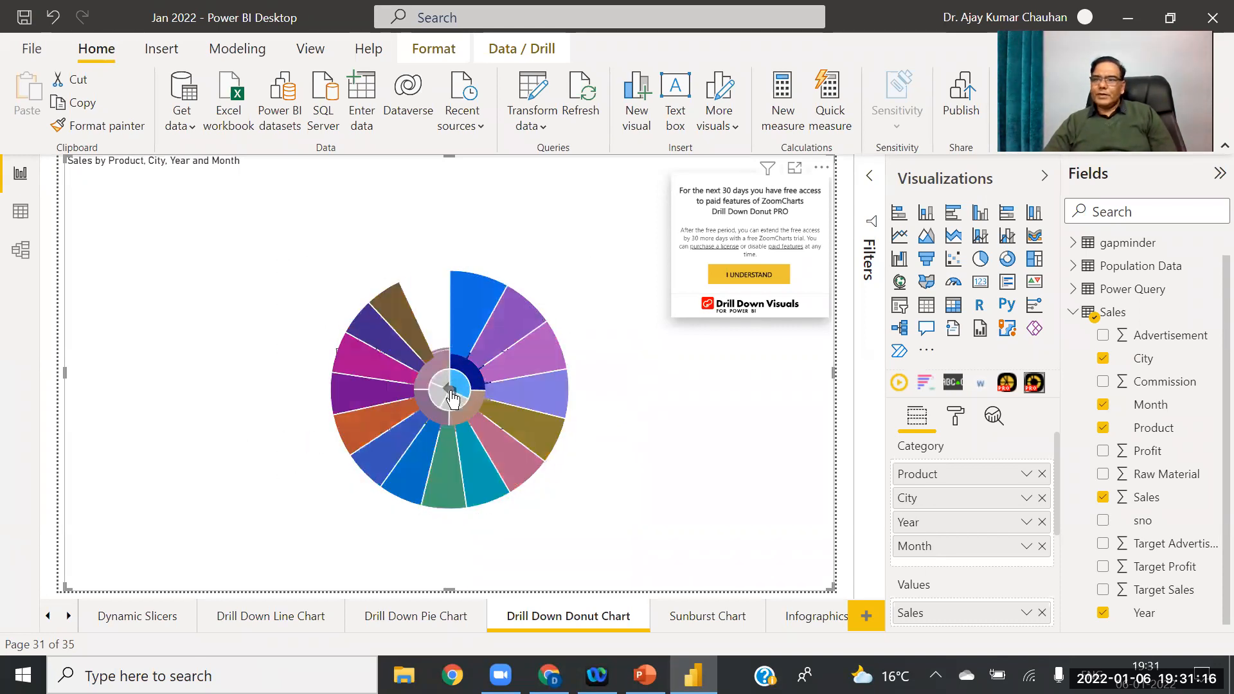
pyautogui.click(452, 399)
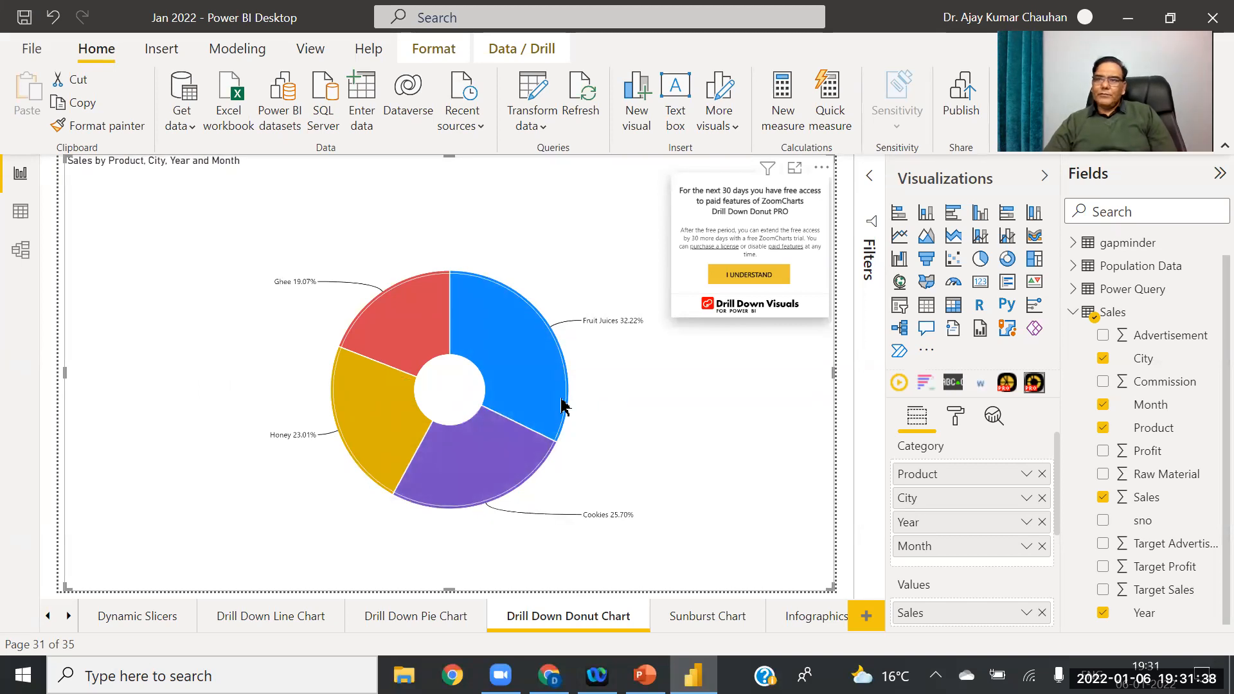
# Step: Go to the Infographics page and bring up the gallery of additional Power BI visuals
pyautogui.click(812, 625)
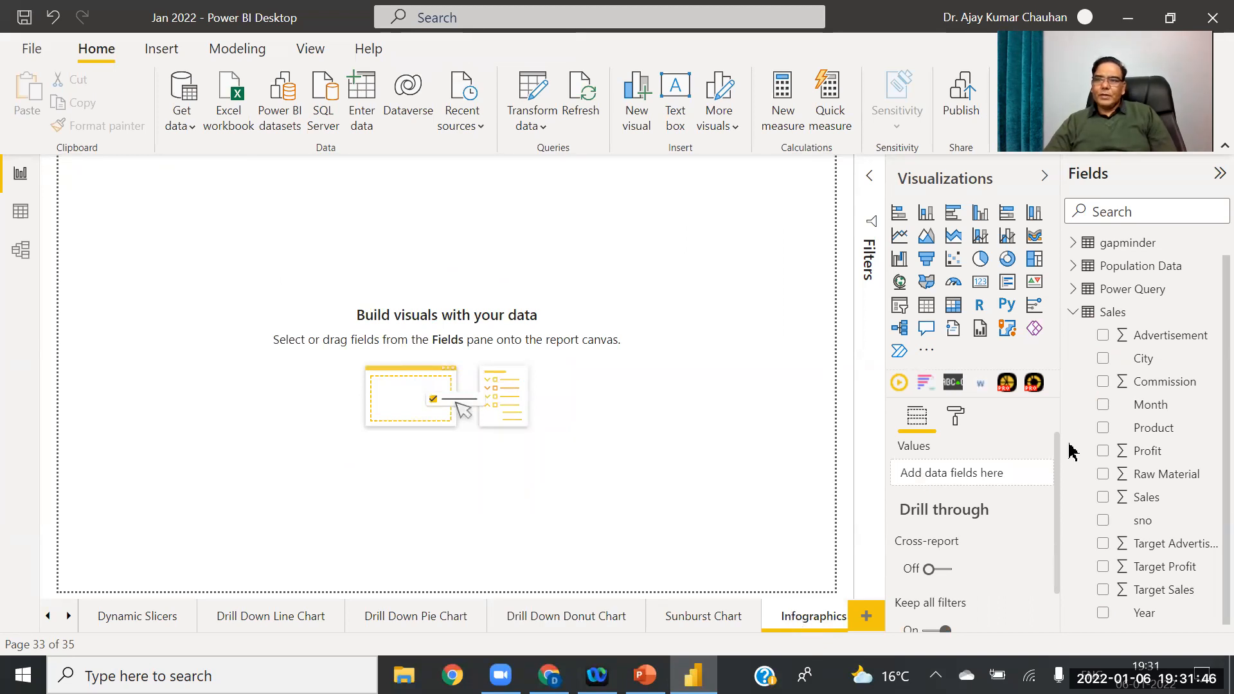
pyautogui.click(927, 356)
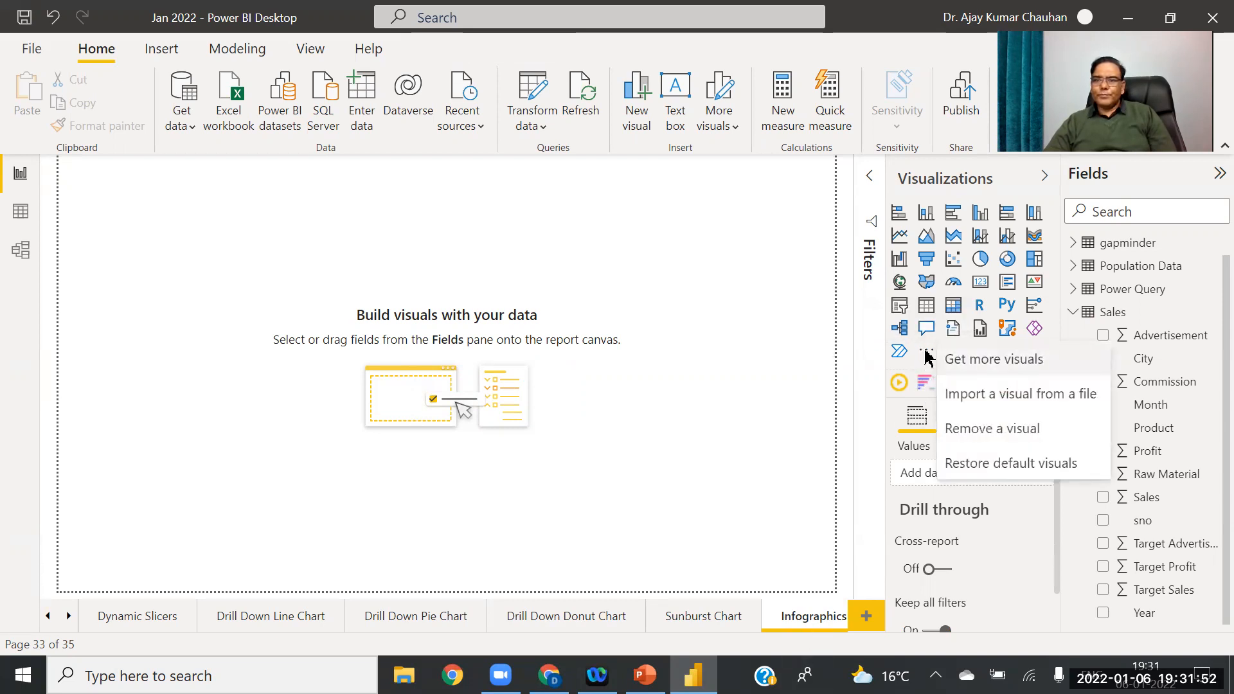
pyautogui.click(980, 362)
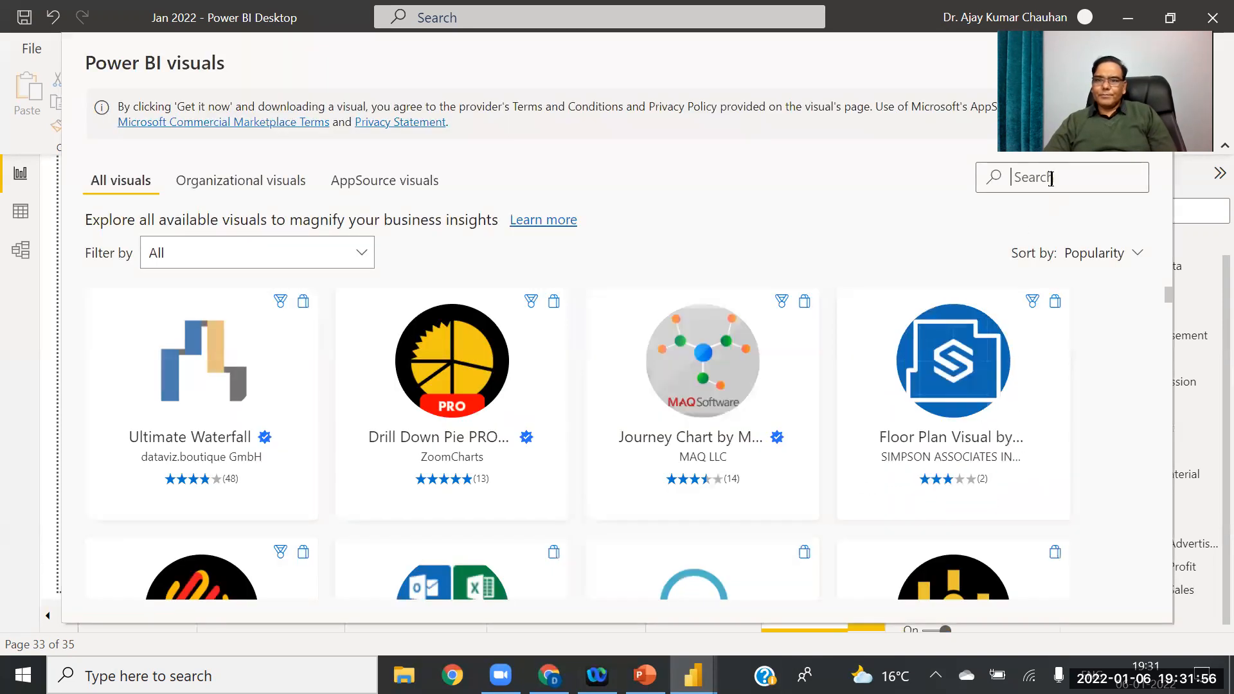
# Step: Search the visuals gallery for "Infogra", look over the matches and clear the search
pyautogui.write('Infog')
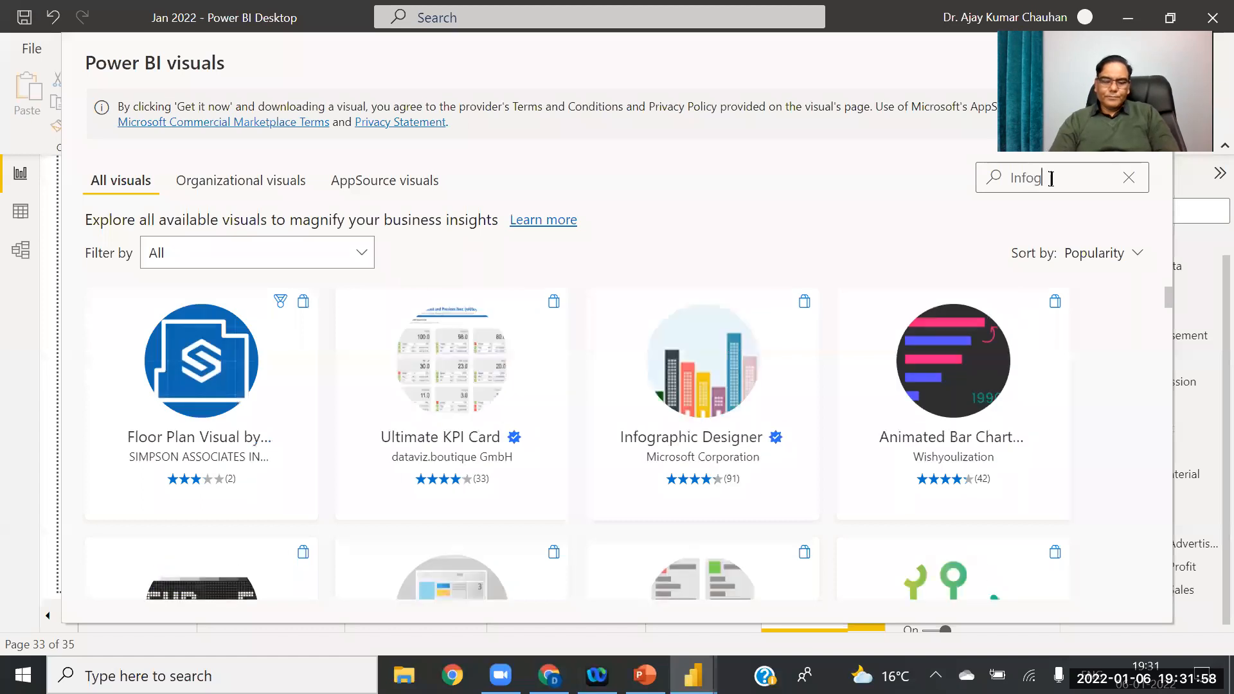
pyautogui.write('ra')
pyautogui.write('o')
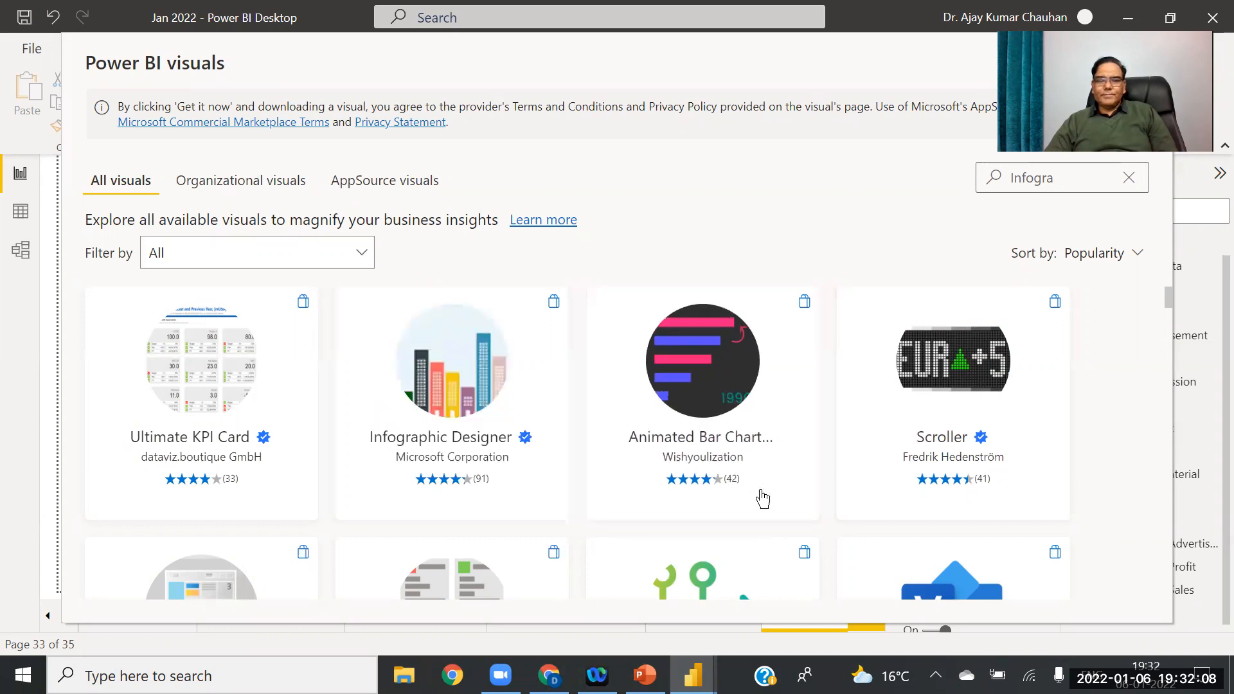
pyautogui.moveTo(1172, 300)
pyautogui.mouseDown()
pyautogui.moveTo(1171, 333)
pyautogui.moveTo(1171, 297)
pyautogui.mouseUp()
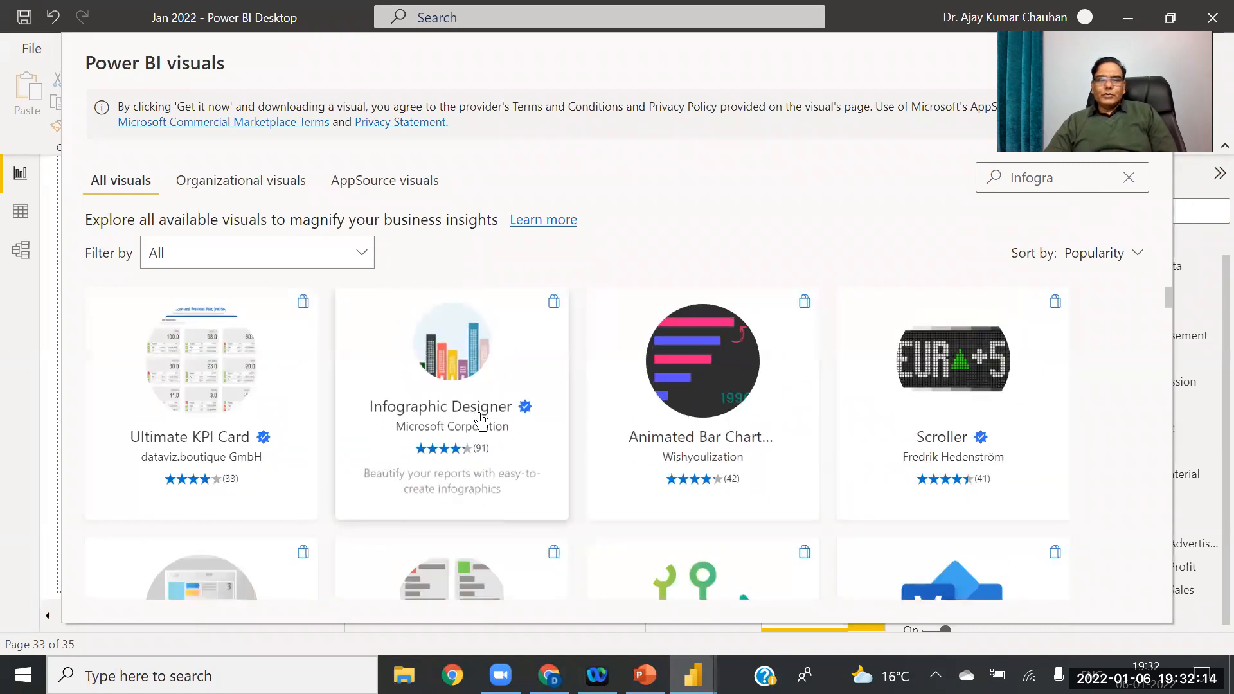
pyautogui.click(1130, 178)
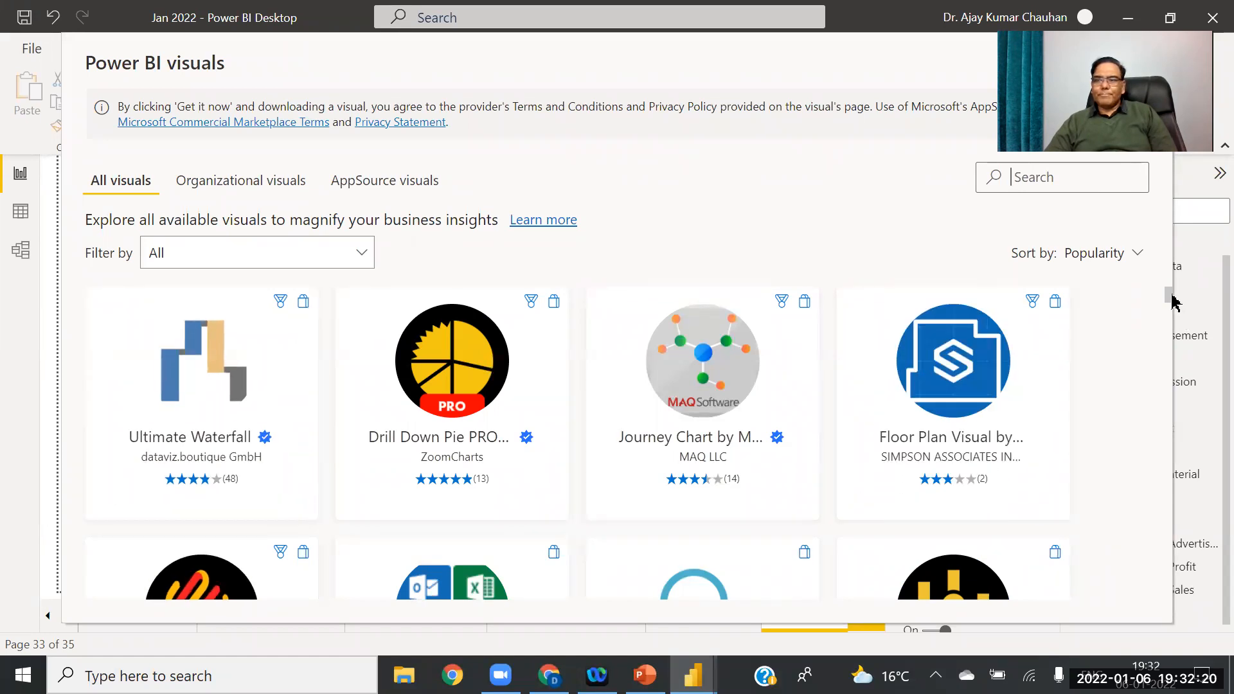
# Step: Find Infographic Designer by Microsoft Corporation in the full gallery and add it to the report
pyautogui.moveTo(1172, 297); pyautogui.dragTo(1170, 303)
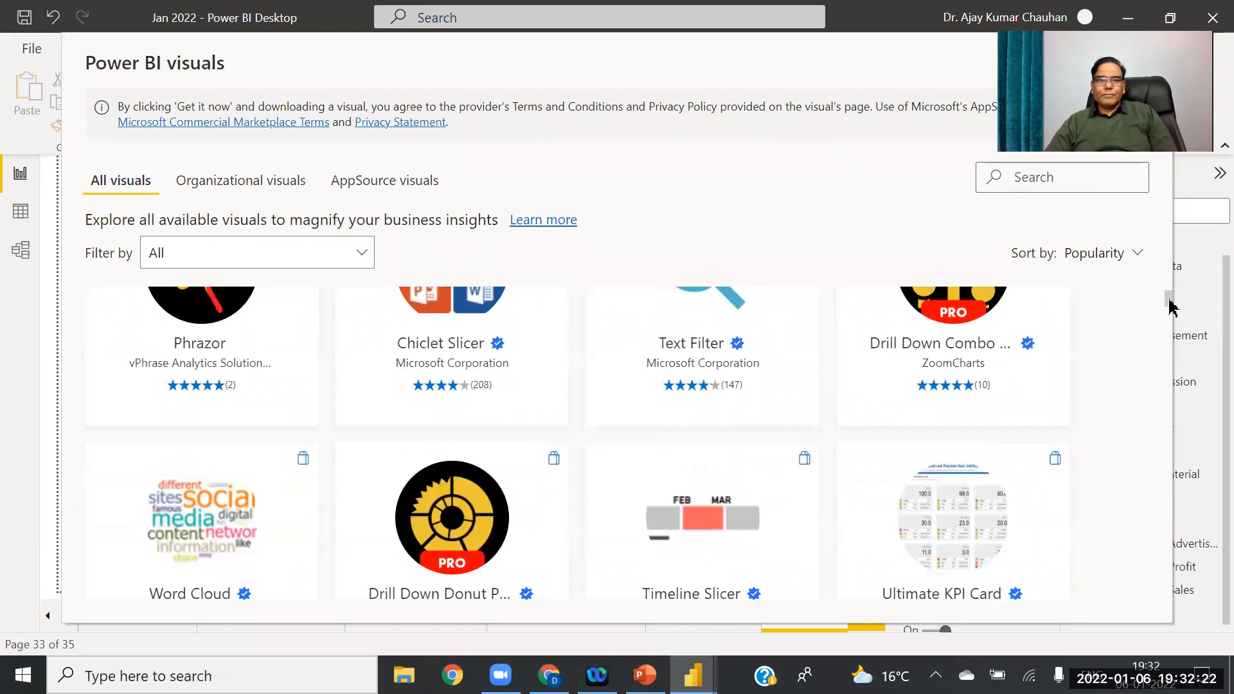
pyautogui.scroll(-3, 1170, 311)
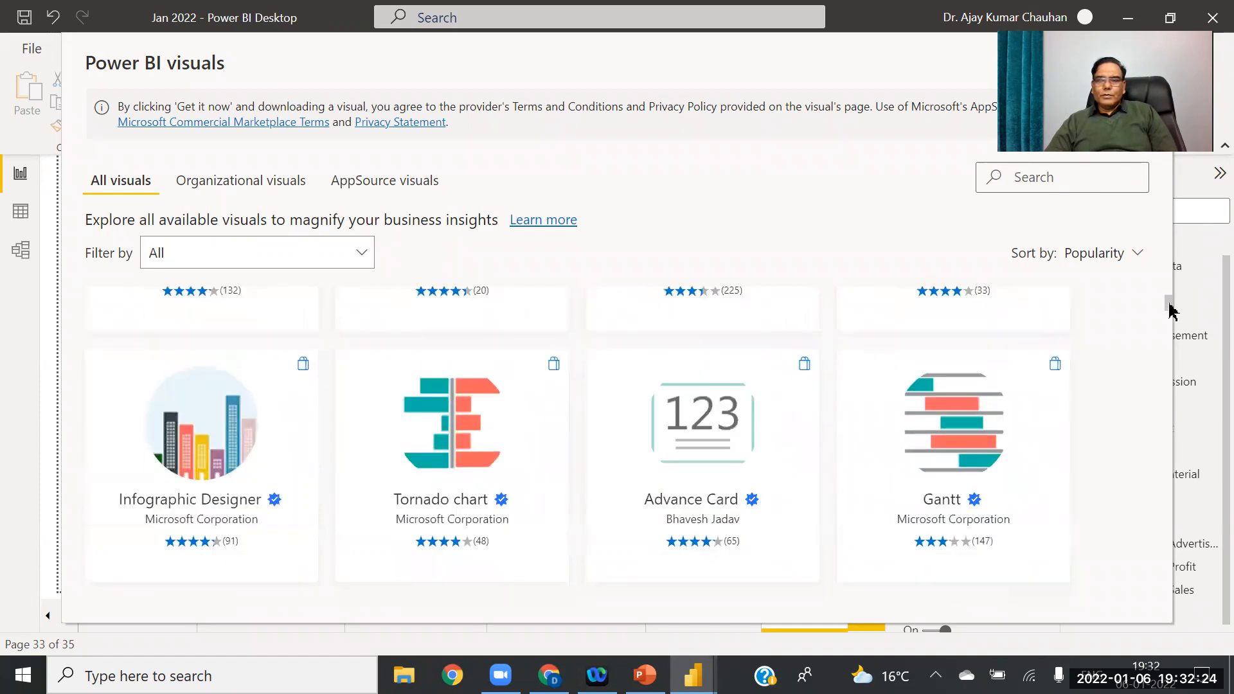
pyautogui.moveTo(1170, 304); pyautogui.dragTo(1169, 305)
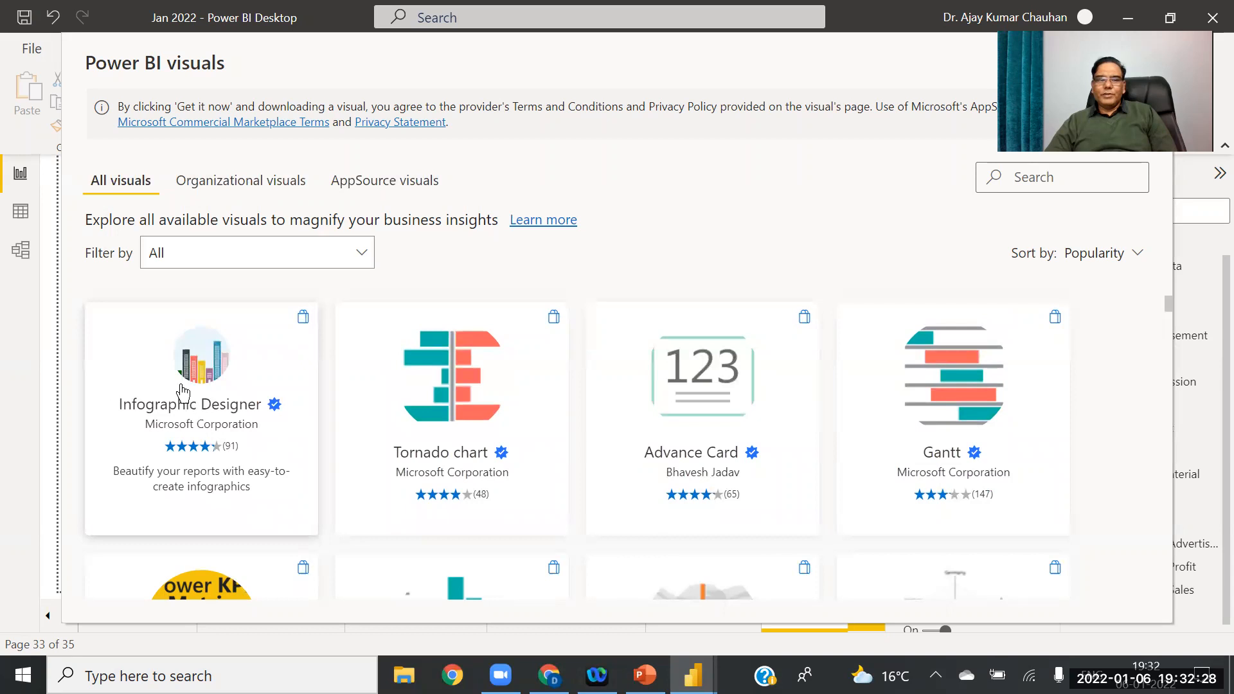
pyautogui.click(177, 415)
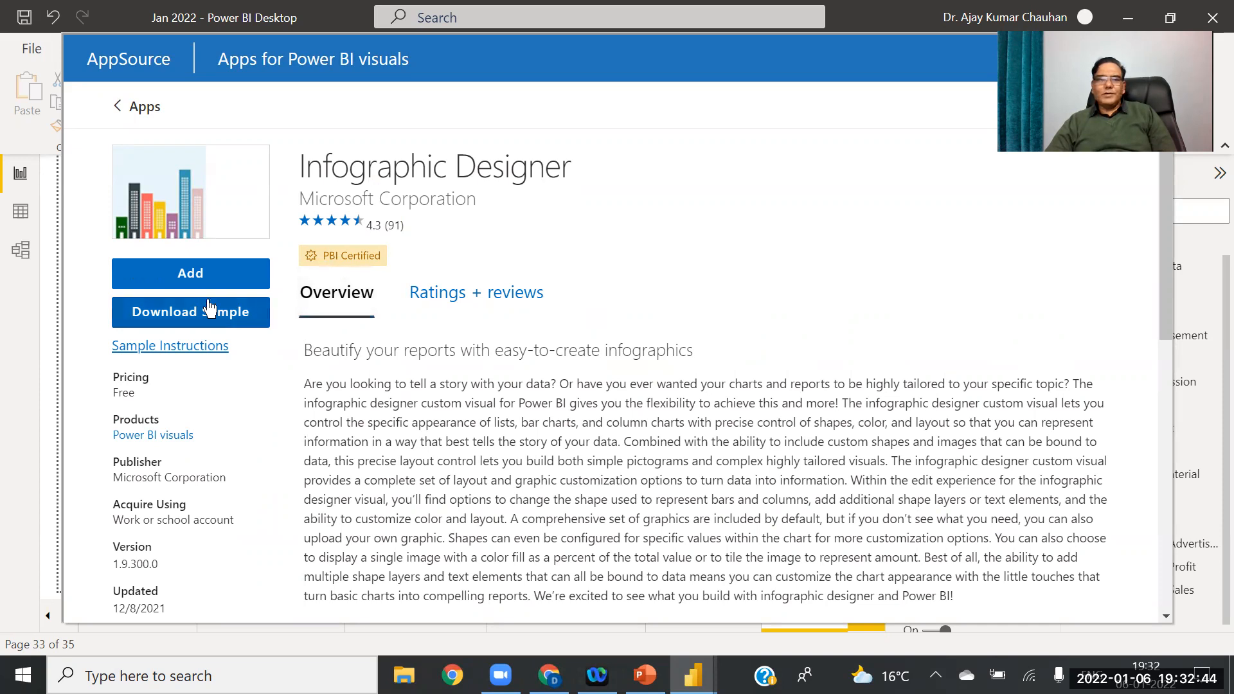
pyautogui.click(193, 276)
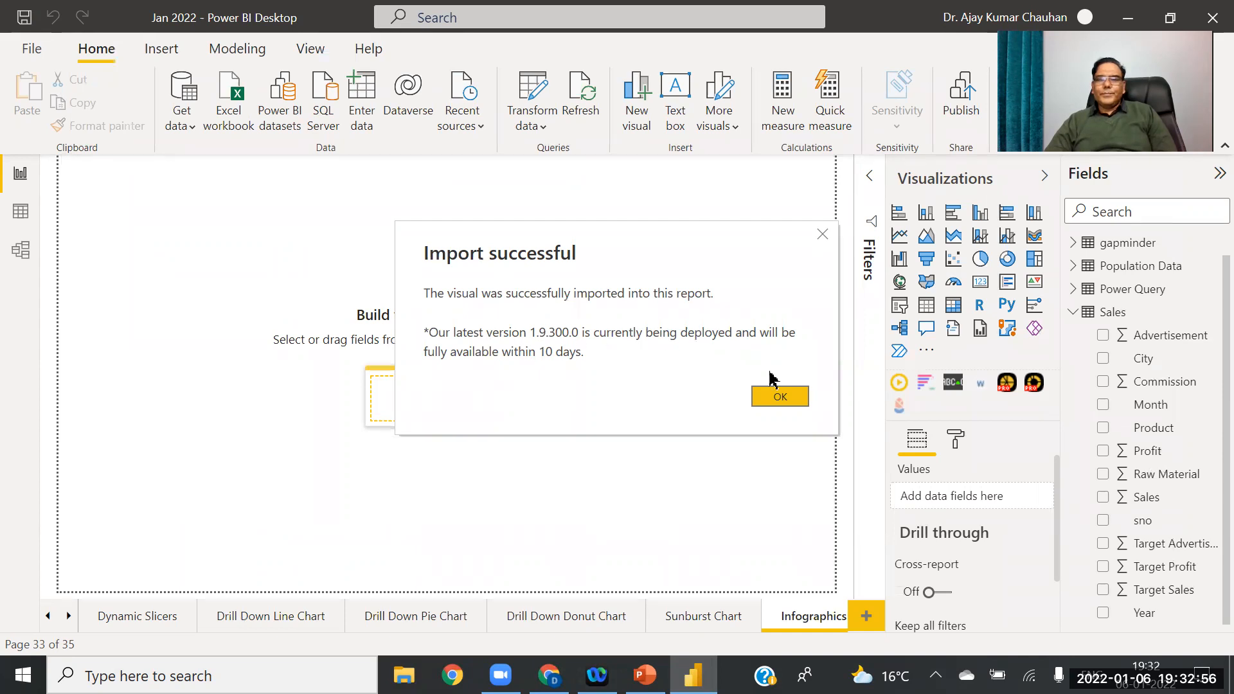
pyautogui.click(785, 398)
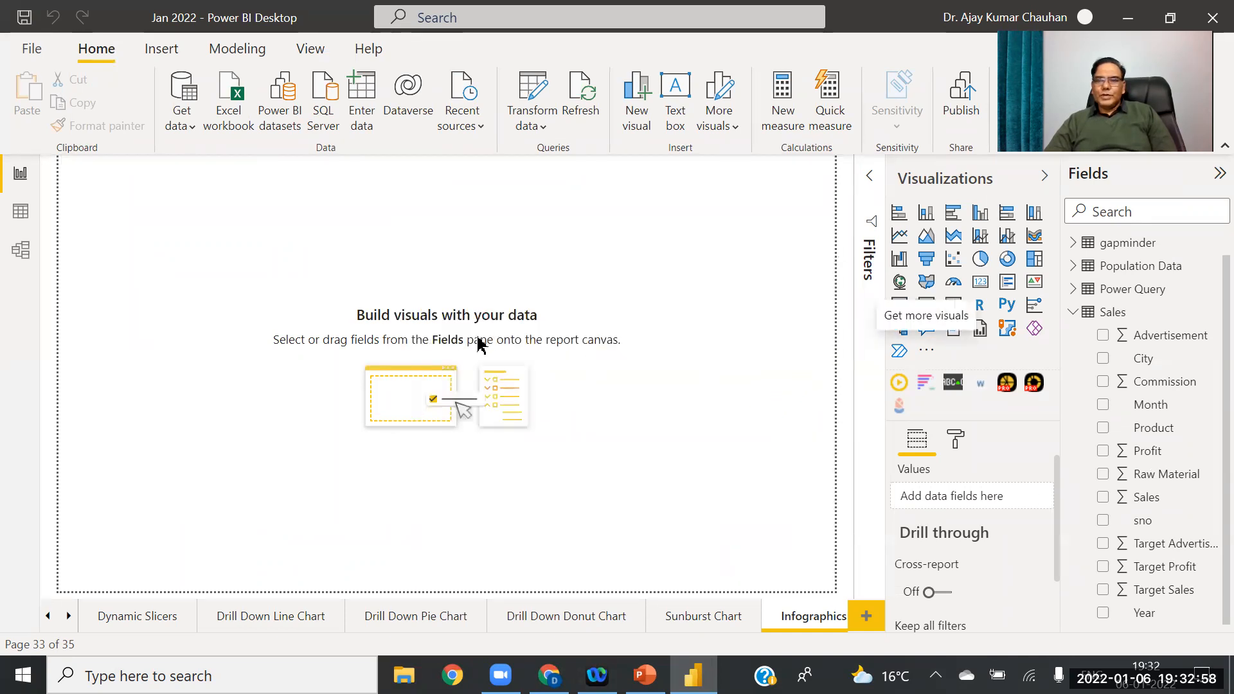
# Step: Insert an Infographic Designer visual filling the report page, with Product as its category and Sales as its measure
pyautogui.click(899, 407)
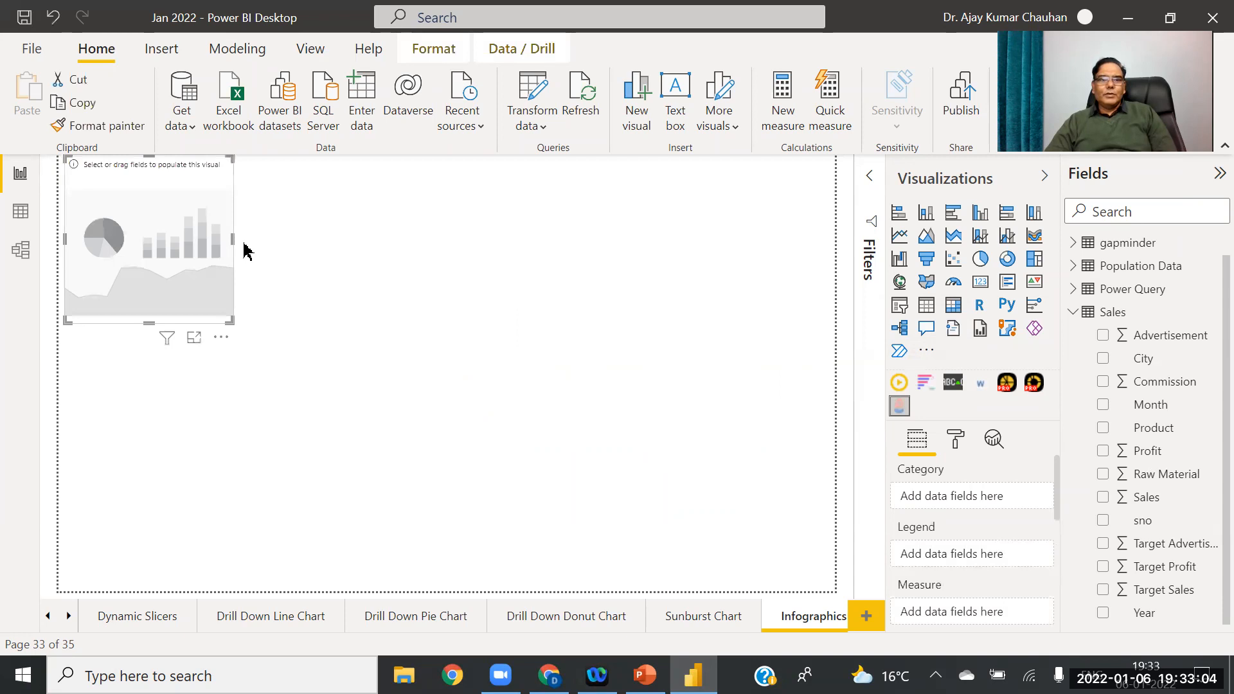
pyautogui.moveTo(233, 238); pyautogui.dragTo(834, 239)
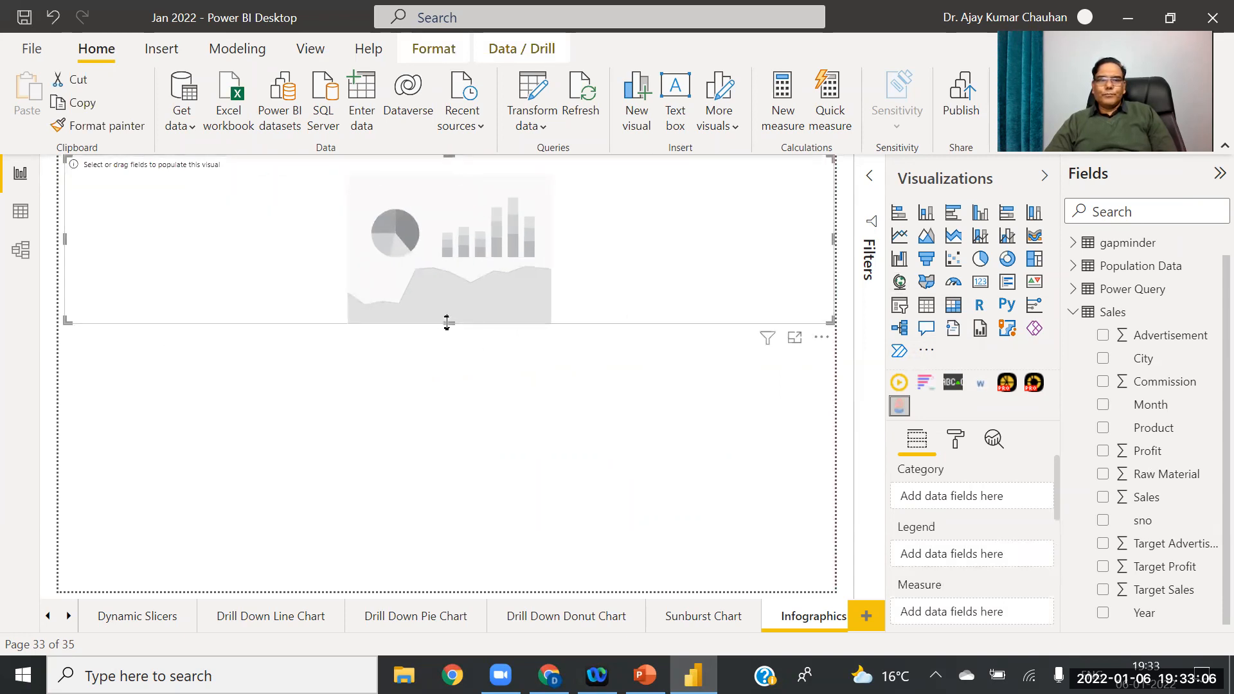
pyautogui.moveTo(446, 323); pyautogui.dragTo(413, 629)
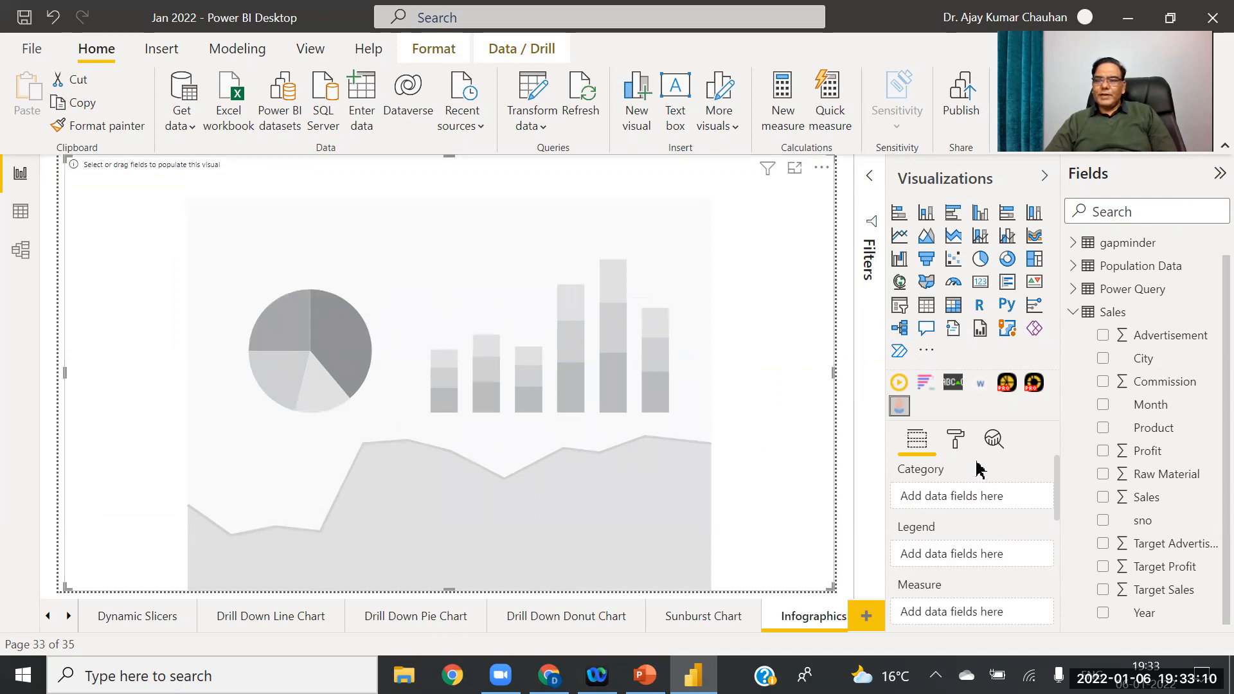
pyautogui.moveTo(1161, 427); pyautogui.dragTo(987, 498)
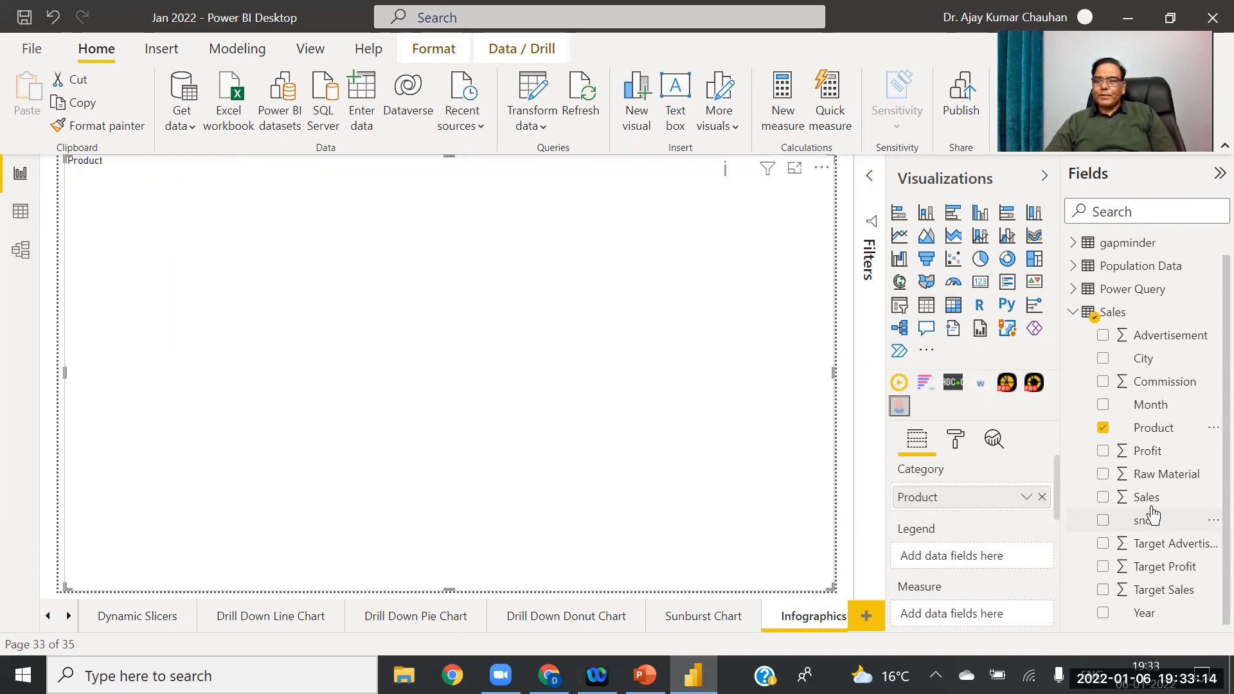
pyautogui.moveTo(1055, 607); pyautogui.dragTo(952, 619)
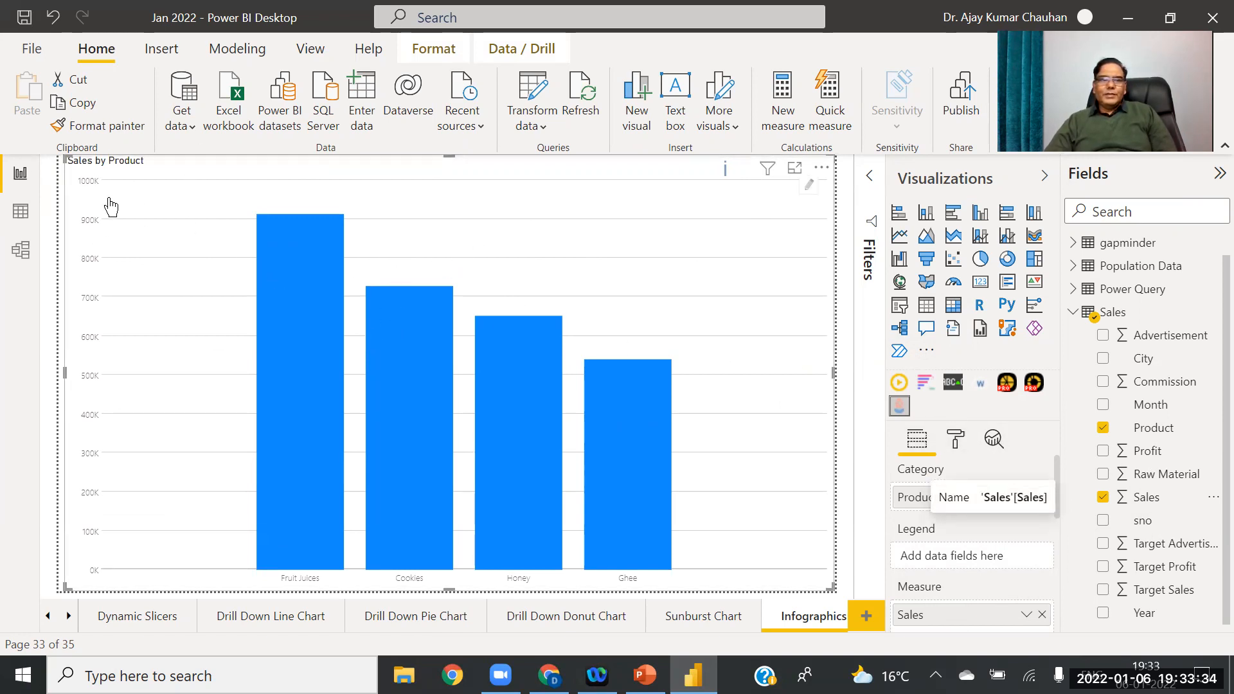
# Step: Set the background colour of the infographic chart's title to light yellow
pyautogui.click(956, 437)
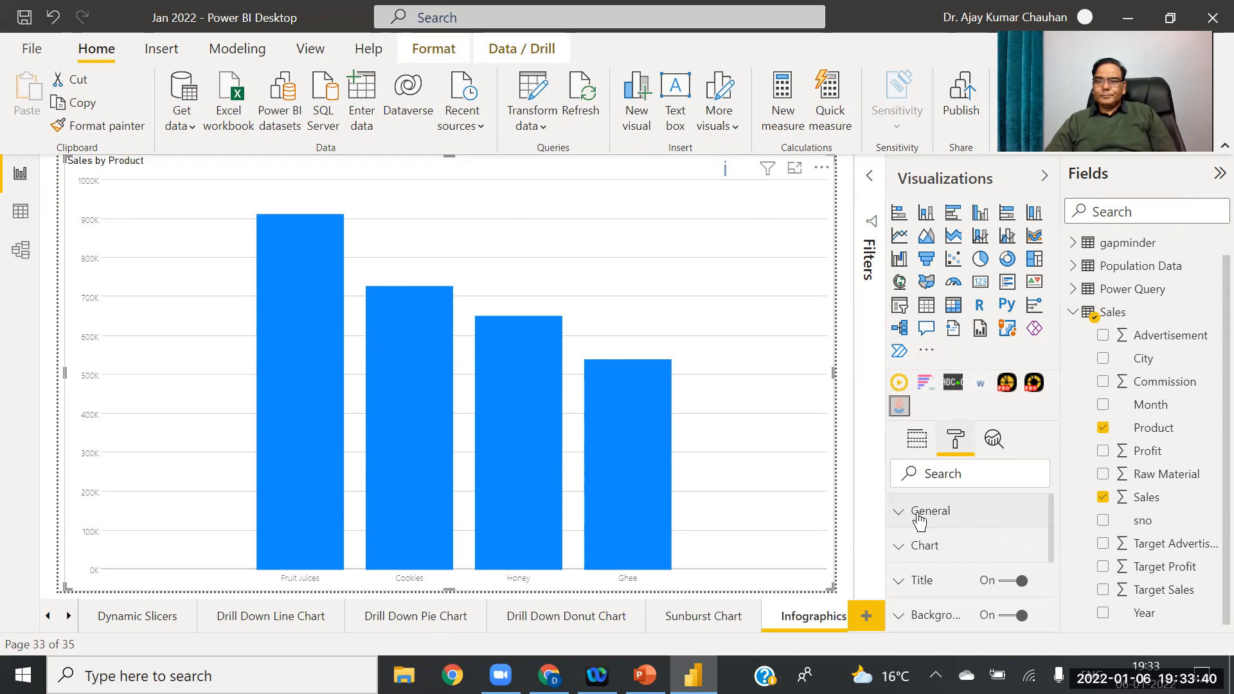
pyautogui.click(900, 585)
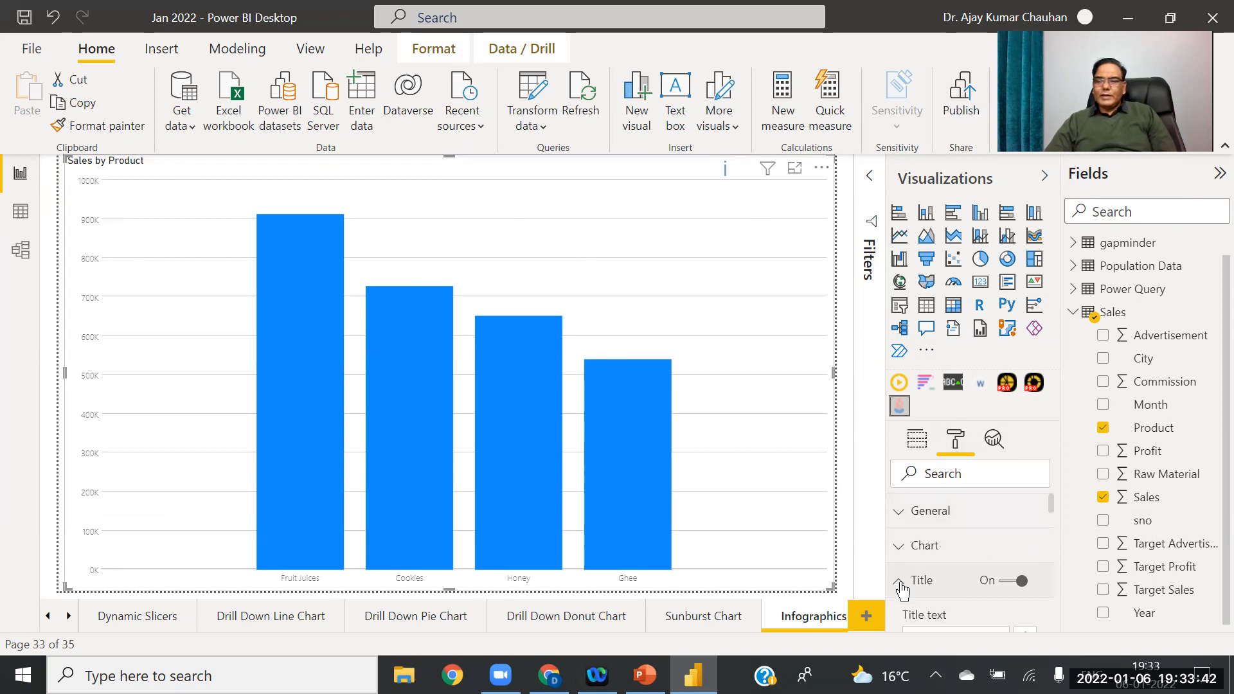
pyautogui.moveTo(1053, 508); pyautogui.dragTo(1060, 551)
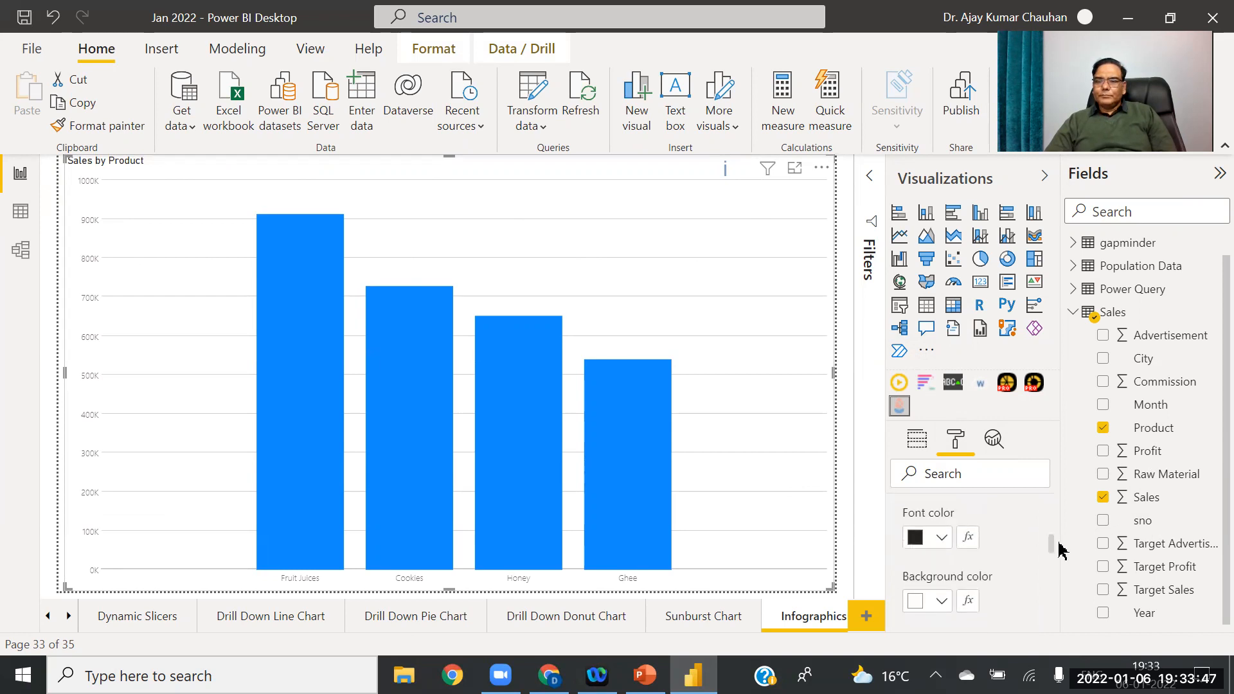
pyautogui.click(941, 601)
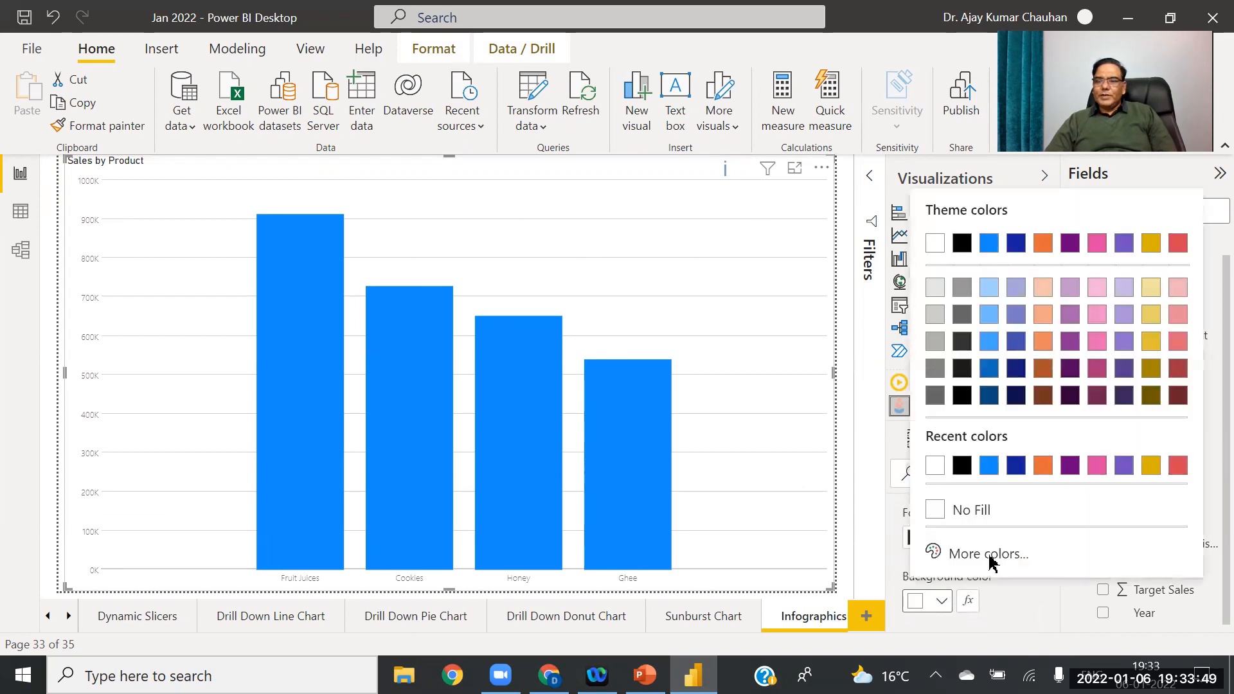
pyautogui.click(1151, 286)
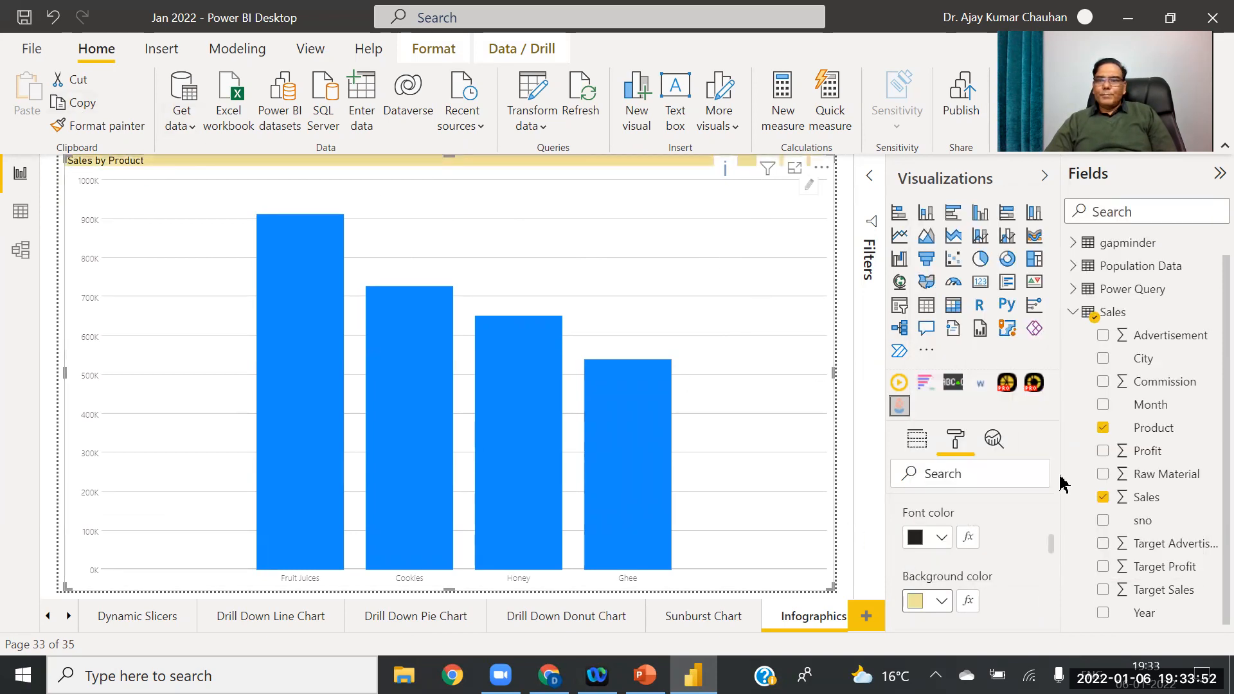
pyautogui.scroll(-3, 1054, 547)
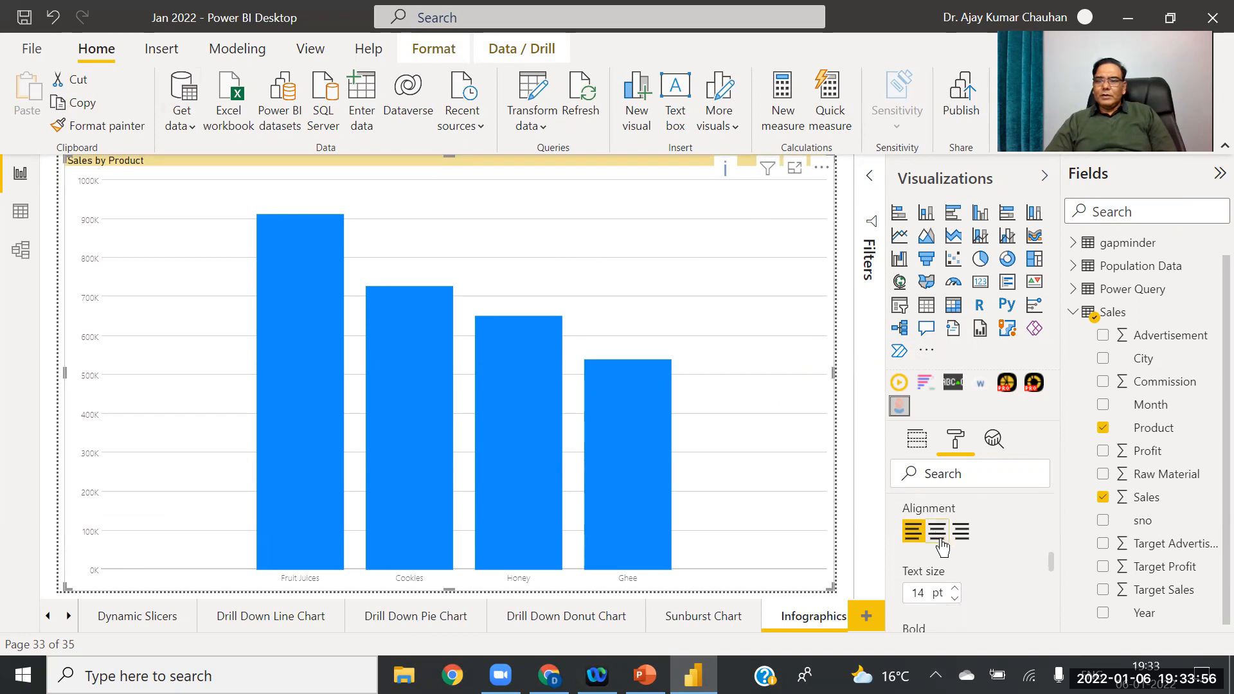
# Step: Centre the infographic chart's title and set its text size to 34 pt
pyautogui.click(937, 533)
pyautogui.click(955, 590)
pyautogui.click(956, 590)
pyautogui.click(955, 590)
pyautogui.click(955, 590)
pyautogui.click(956, 590)
pyautogui.click(955, 590)
pyautogui.click(956, 590)
pyautogui.click(955, 590)
pyautogui.click(956, 590)
pyautogui.click(955, 590)
pyautogui.click(955, 590)
pyautogui.click(956, 590)
pyautogui.click(955, 590)
pyautogui.click(955, 590)
pyautogui.click(956, 590)
pyautogui.click(955, 590)
pyautogui.click(955, 591)
pyautogui.click(955, 591)
pyautogui.click(956, 591)
pyautogui.click(955, 590)
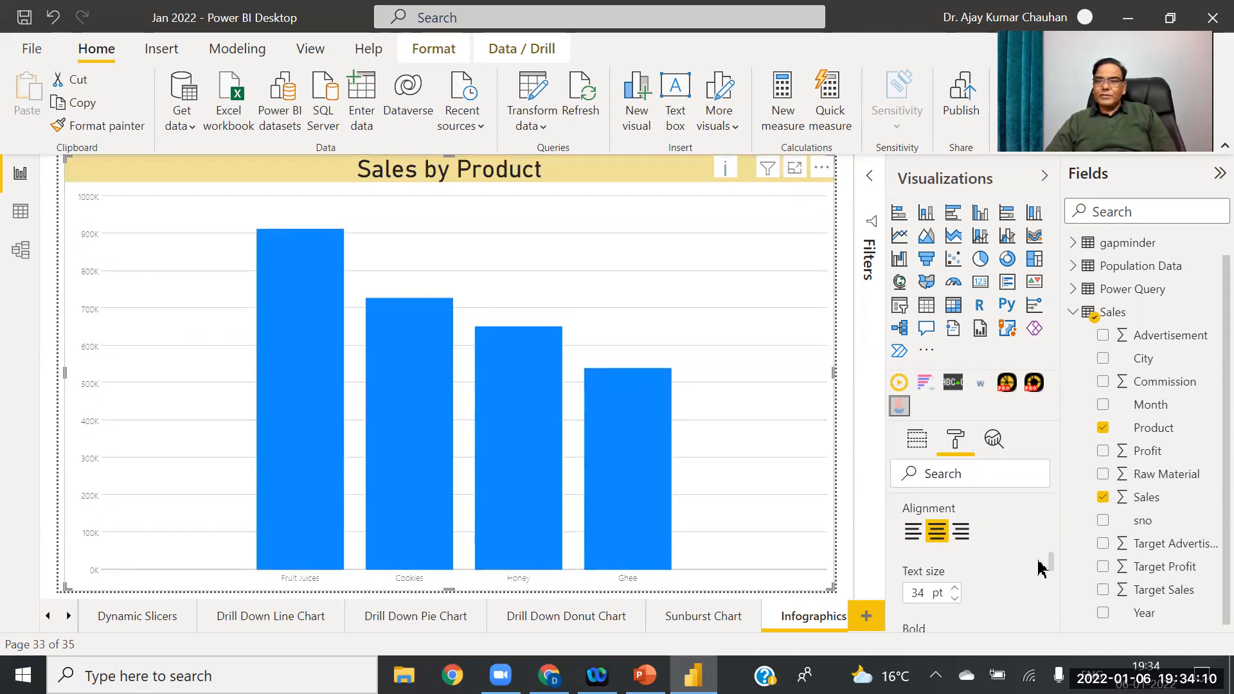
# Step: Look through the chart's other formatting settings, including General, Background and Border
pyautogui.moveTo(1050, 560); pyautogui.dragTo(1052, 499)
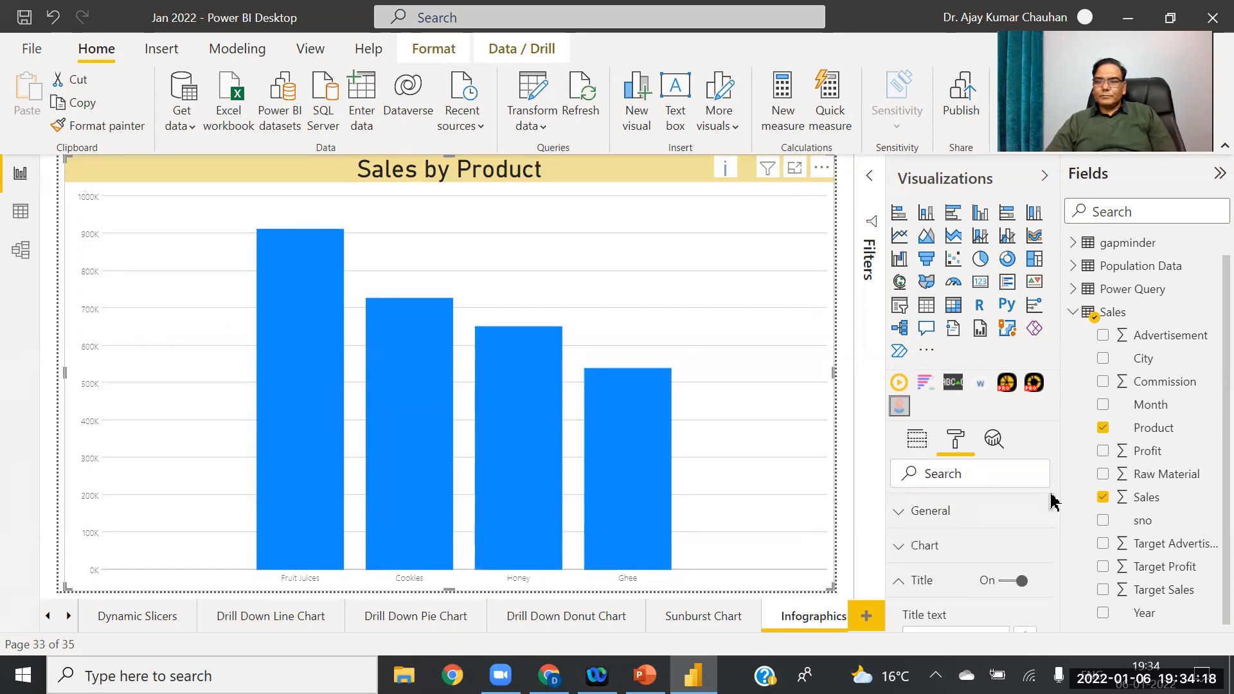
pyautogui.click(898, 589)
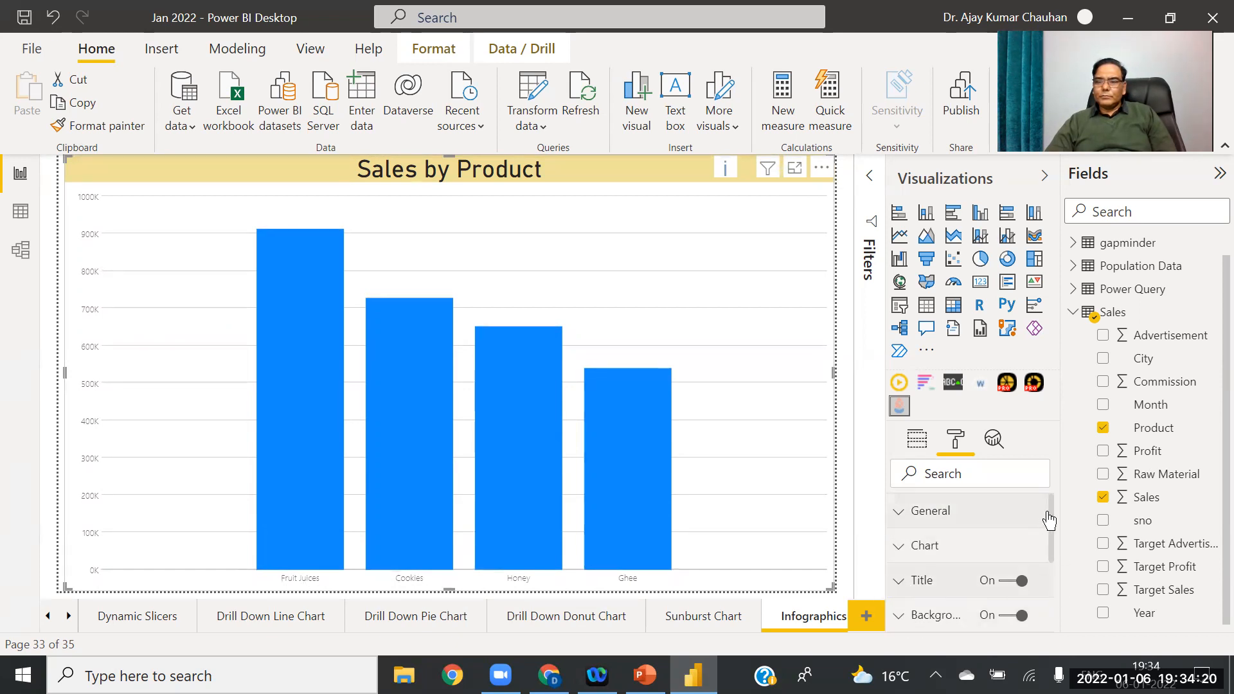
pyautogui.moveTo(1052, 519); pyautogui.dragTo(1055, 492)
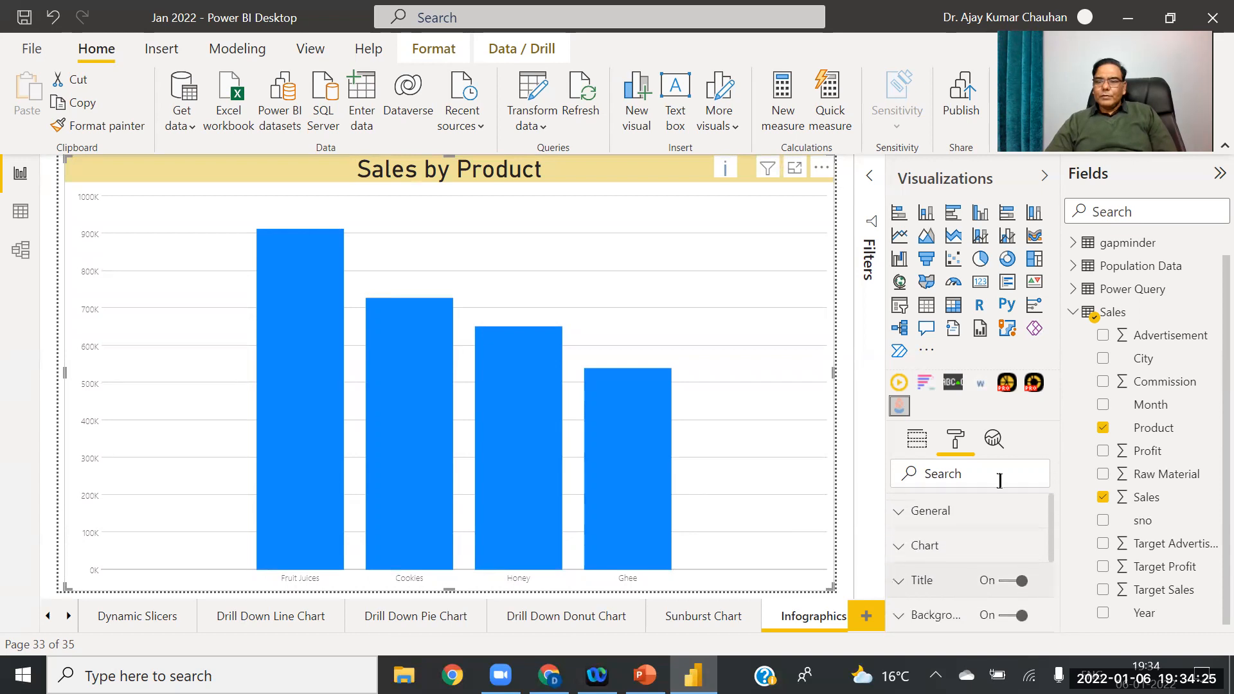
pyautogui.click(904, 514)
pyautogui.moveTo(1051, 506); pyautogui.dragTo(1049, 565)
pyautogui.scroll(-2, 1049, 574)
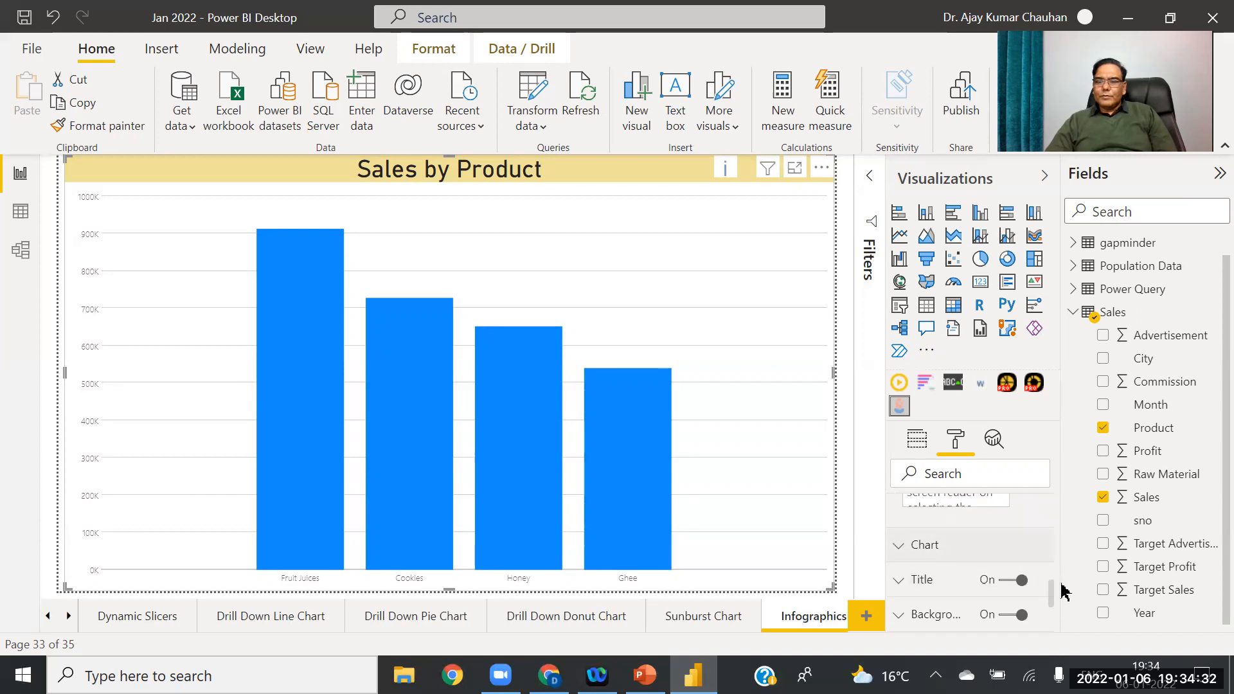
pyautogui.moveTo(1052, 535); pyautogui.dragTo(1057, 619)
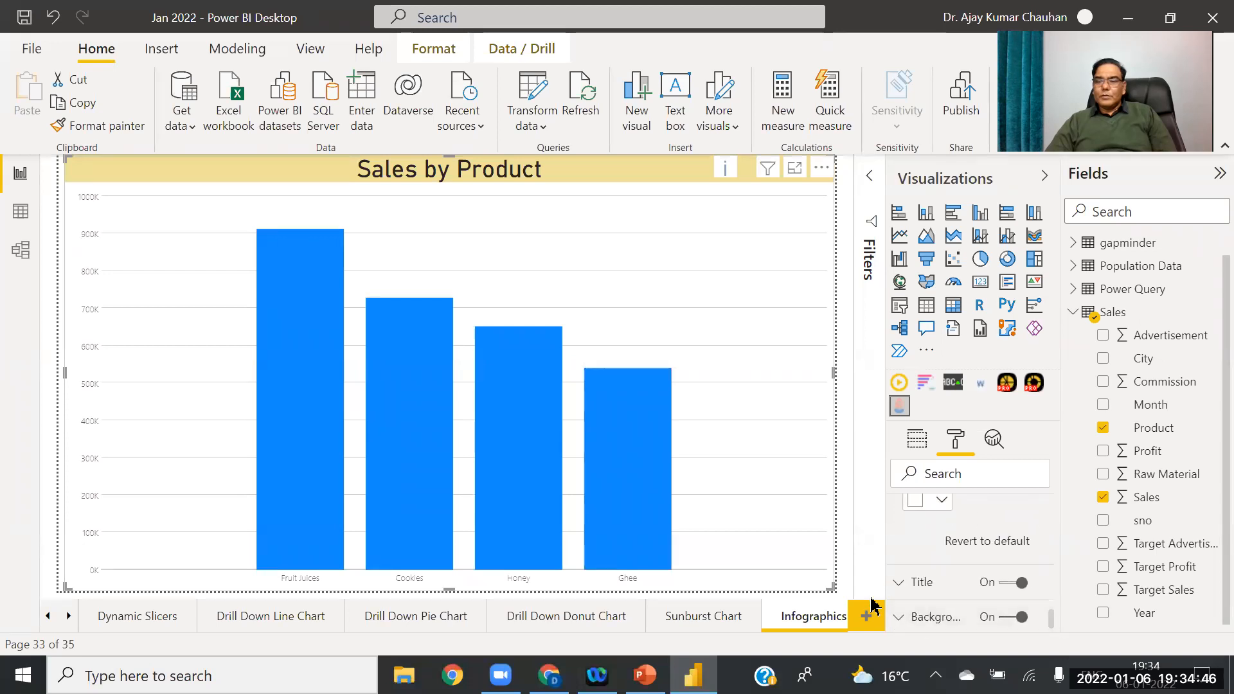
pyautogui.moveTo(1053, 588); pyautogui.dragTo(1053, 626)
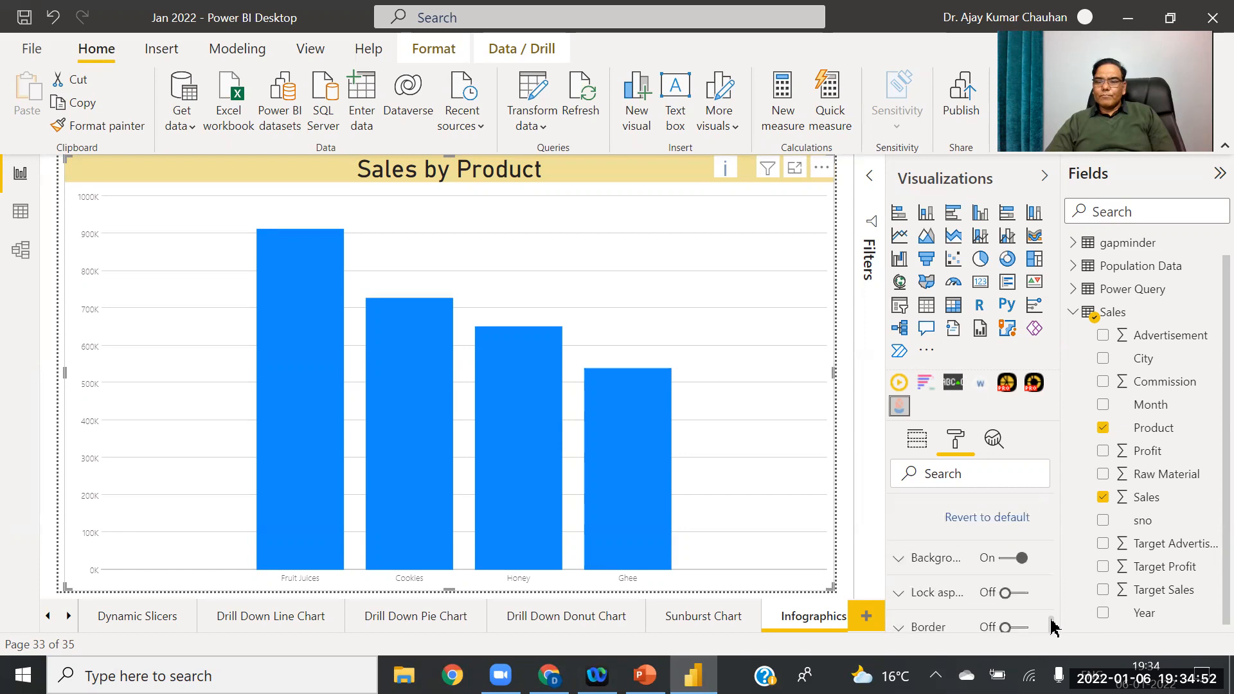
pyautogui.click(900, 558)
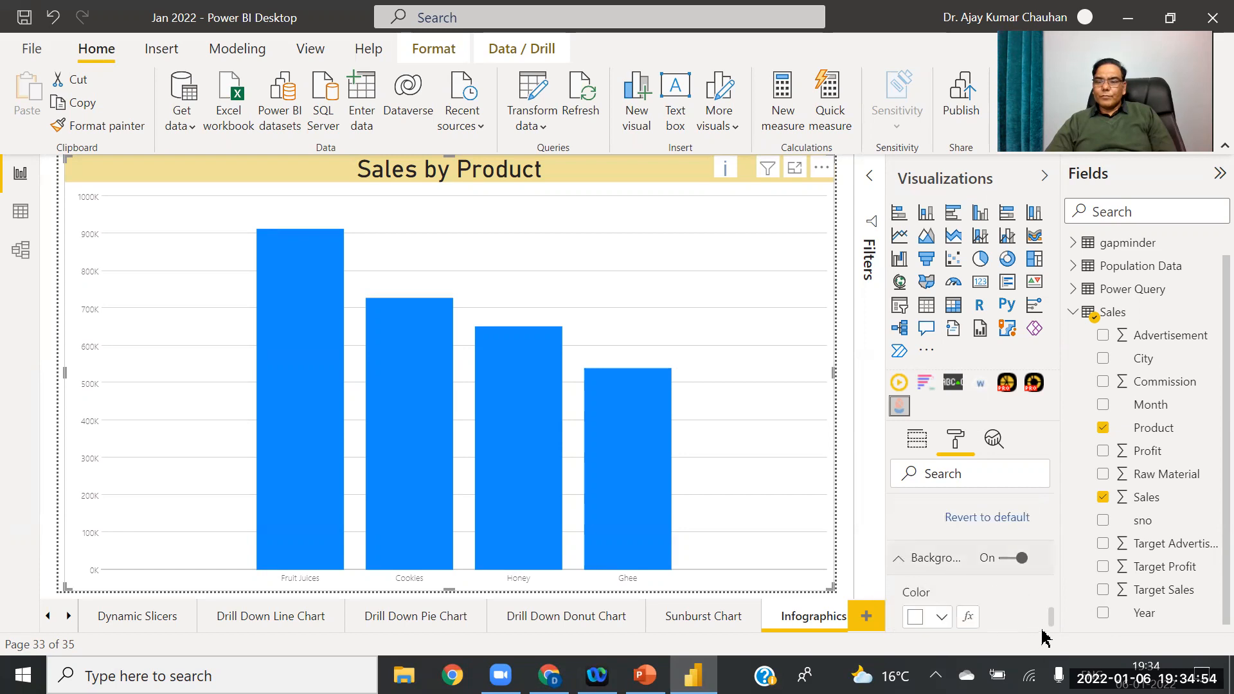
pyautogui.moveTo(1052, 620); pyautogui.dragTo(1052, 636)
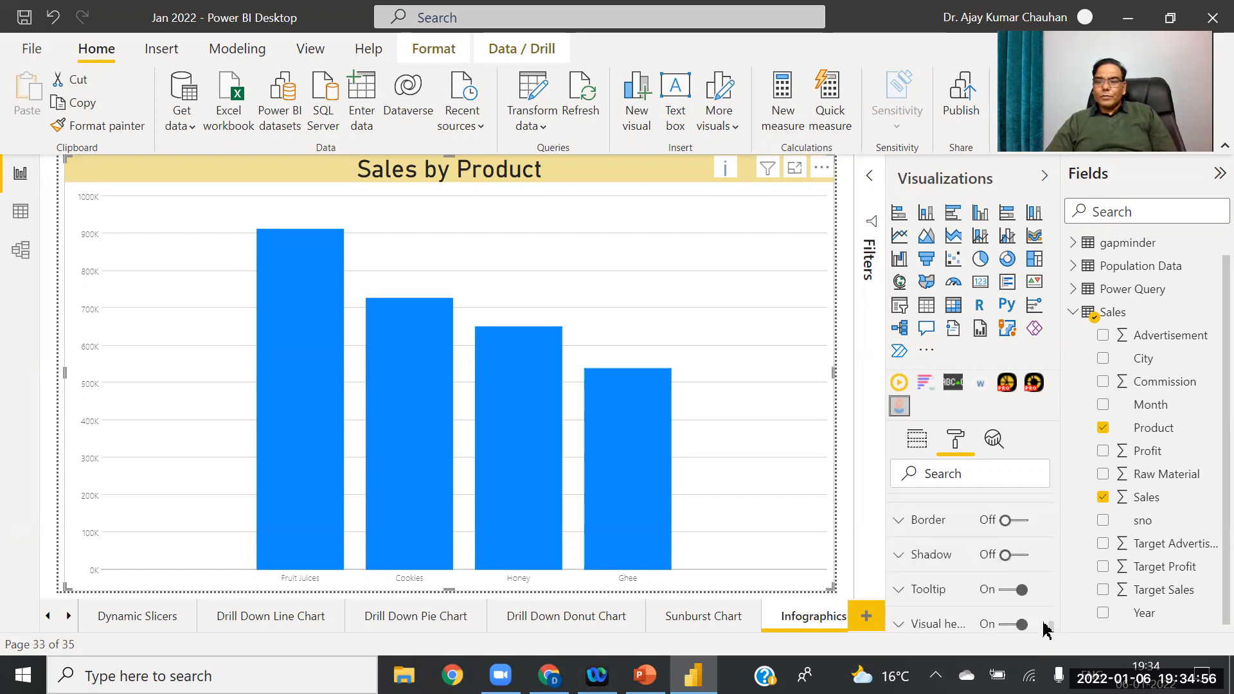
pyautogui.click(900, 522)
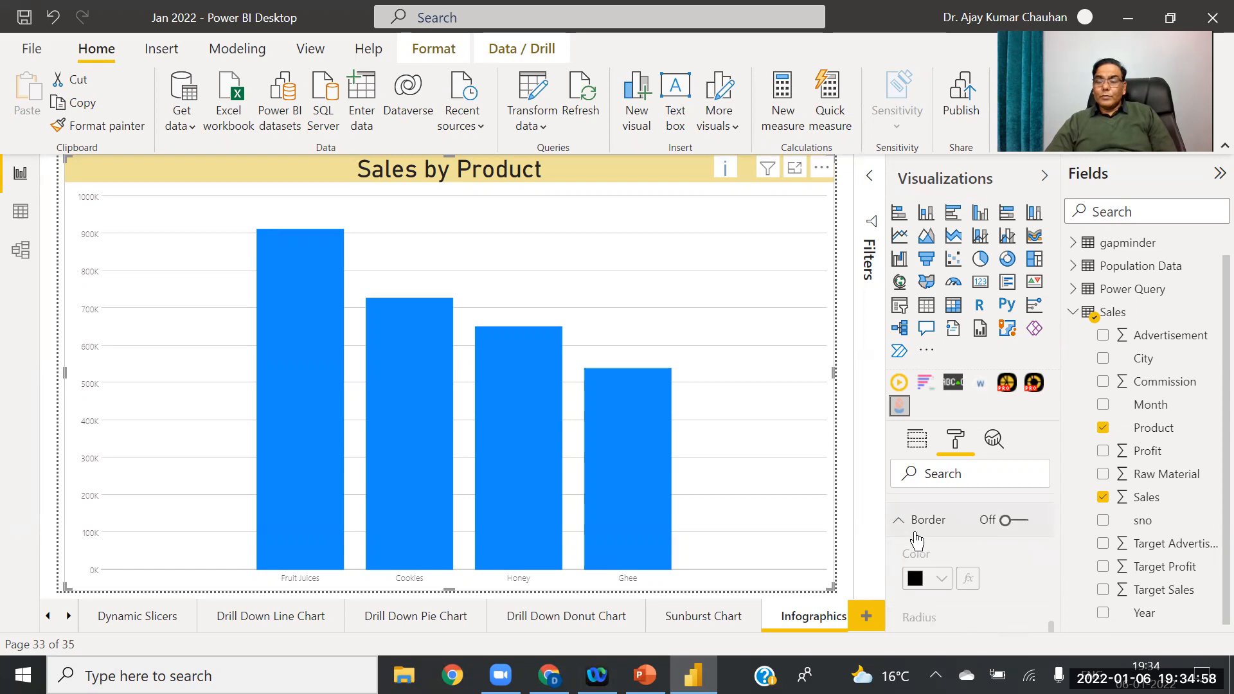
pyautogui.scroll(-2, 1054, 624)
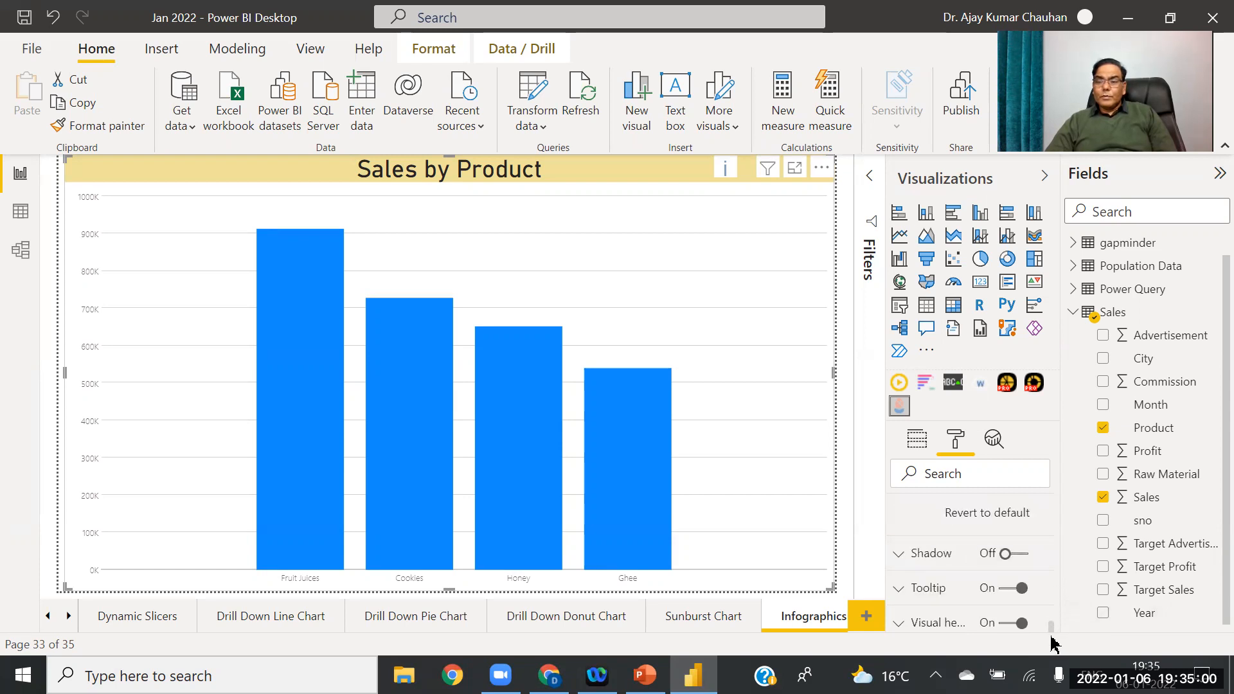
# Step: Review the program options for the current file's regional settings, data load and auto recovery, plus the global report settings
pyautogui.click(28, 49)
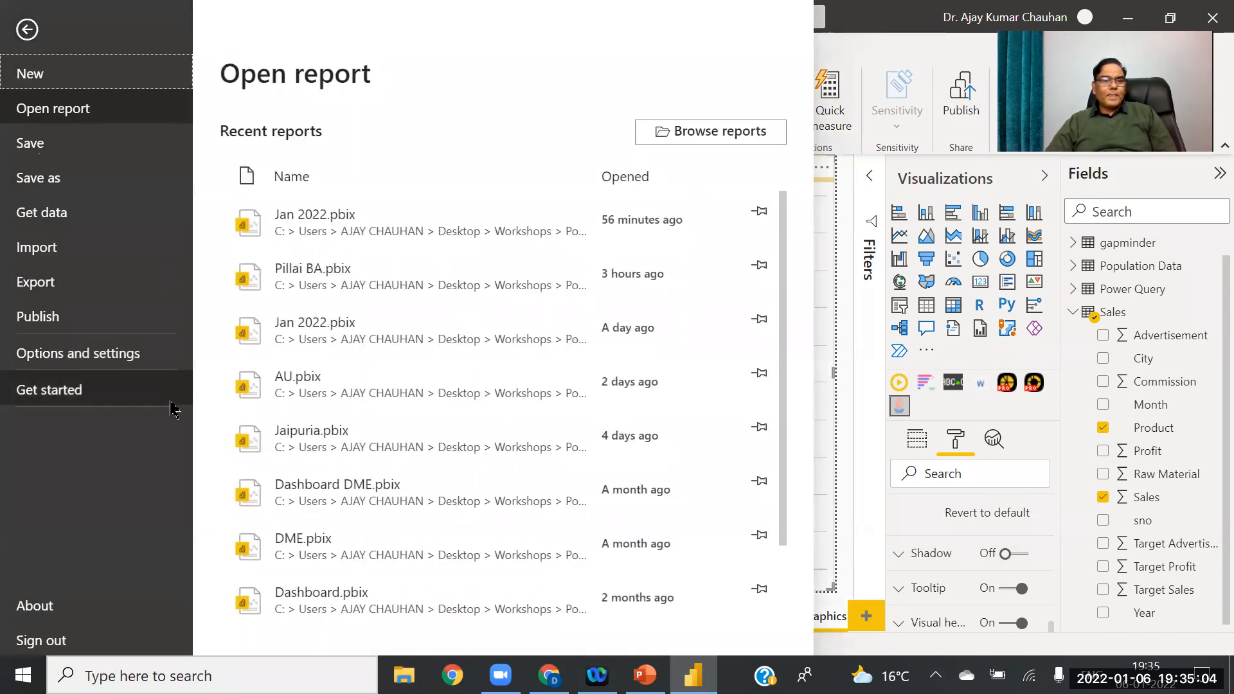
pyautogui.click(71, 364)
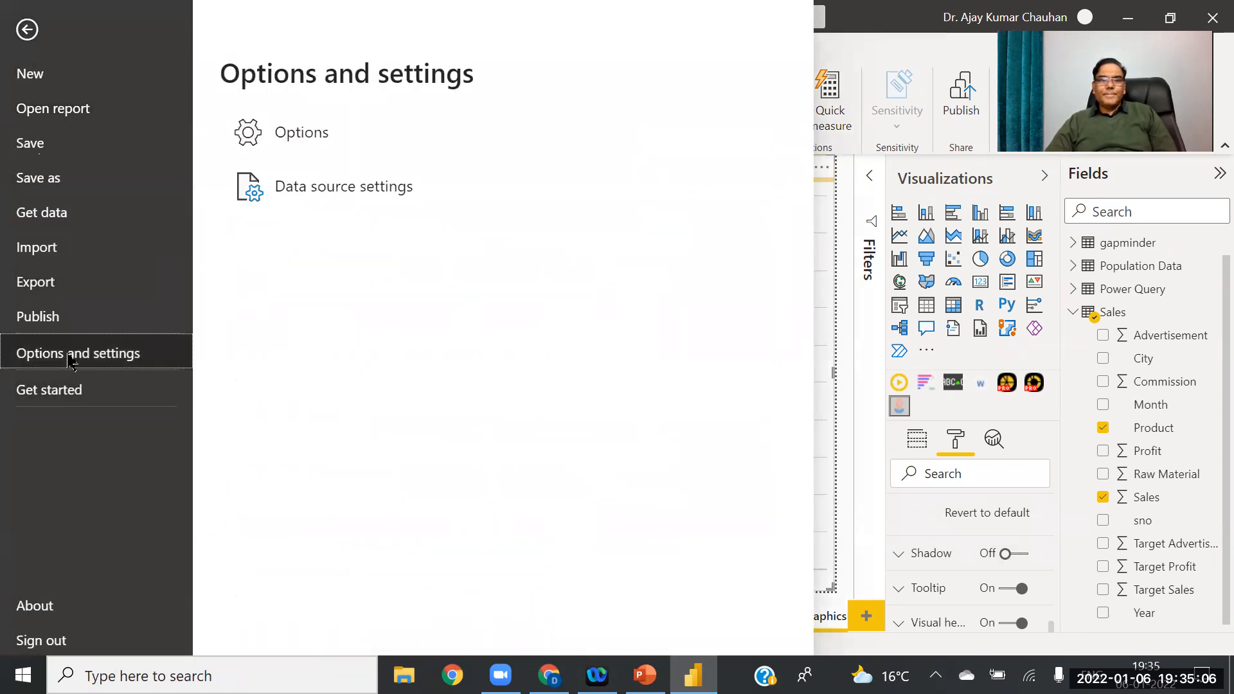
pyautogui.click(293, 126)
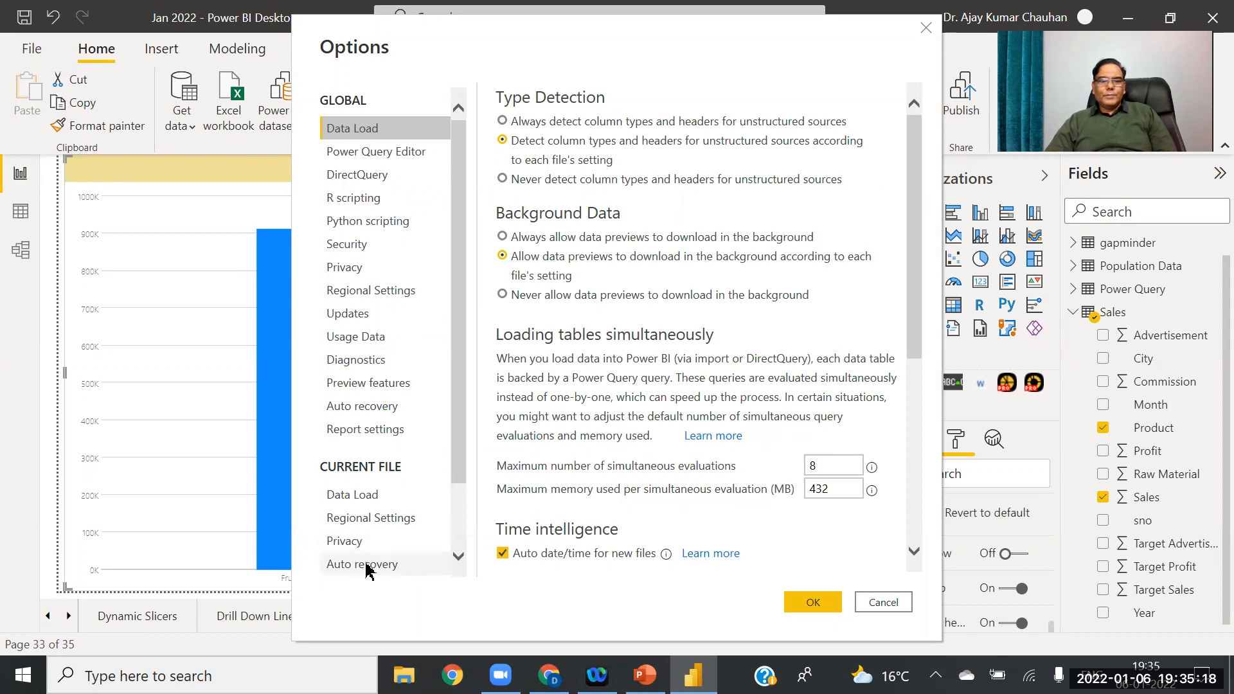
pyautogui.click(353, 522)
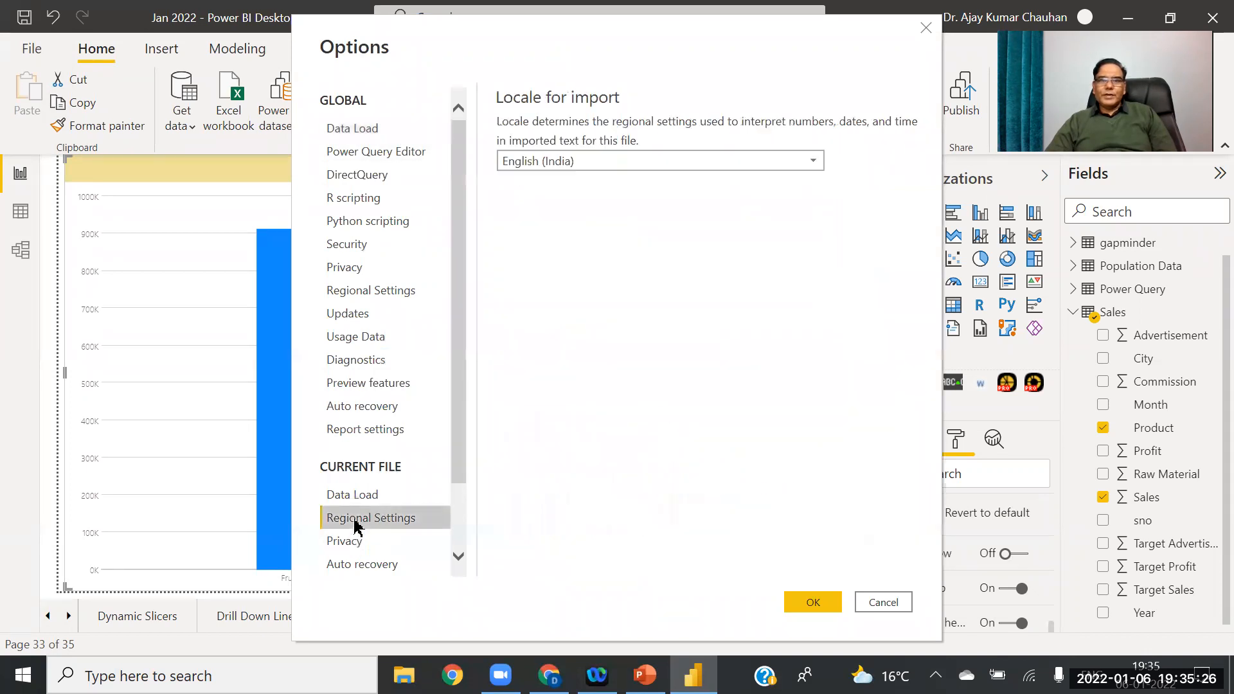
pyautogui.click(362, 497)
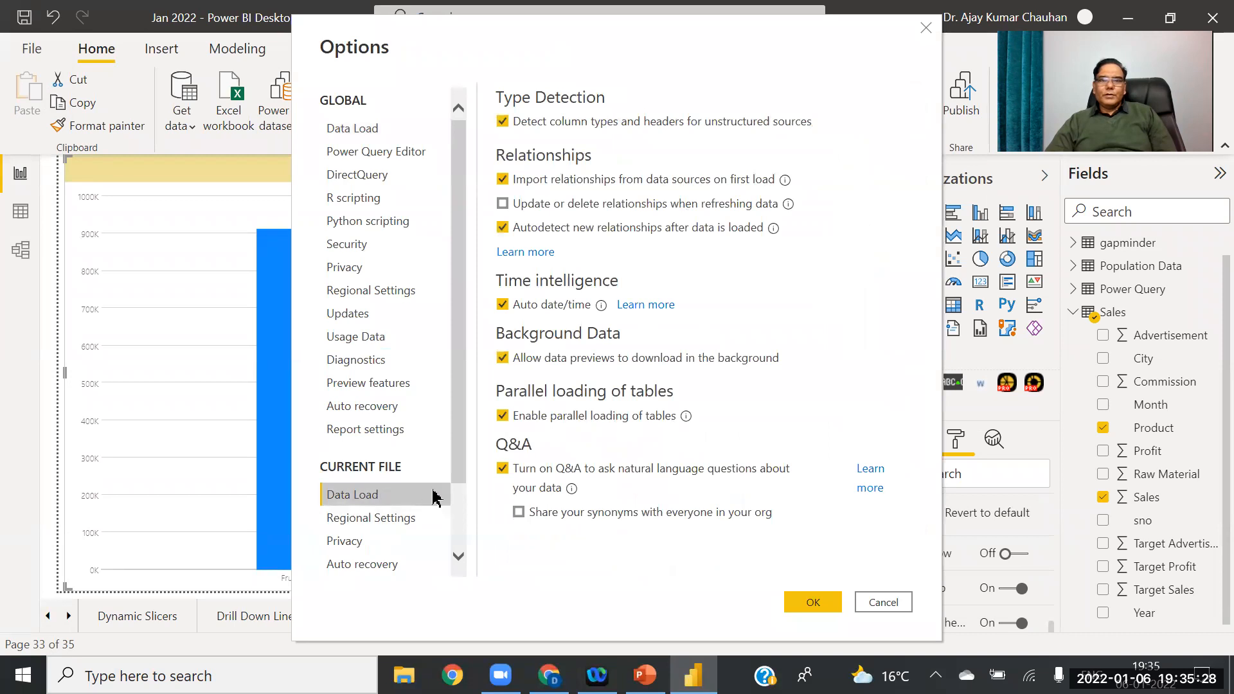
pyautogui.click(365, 564)
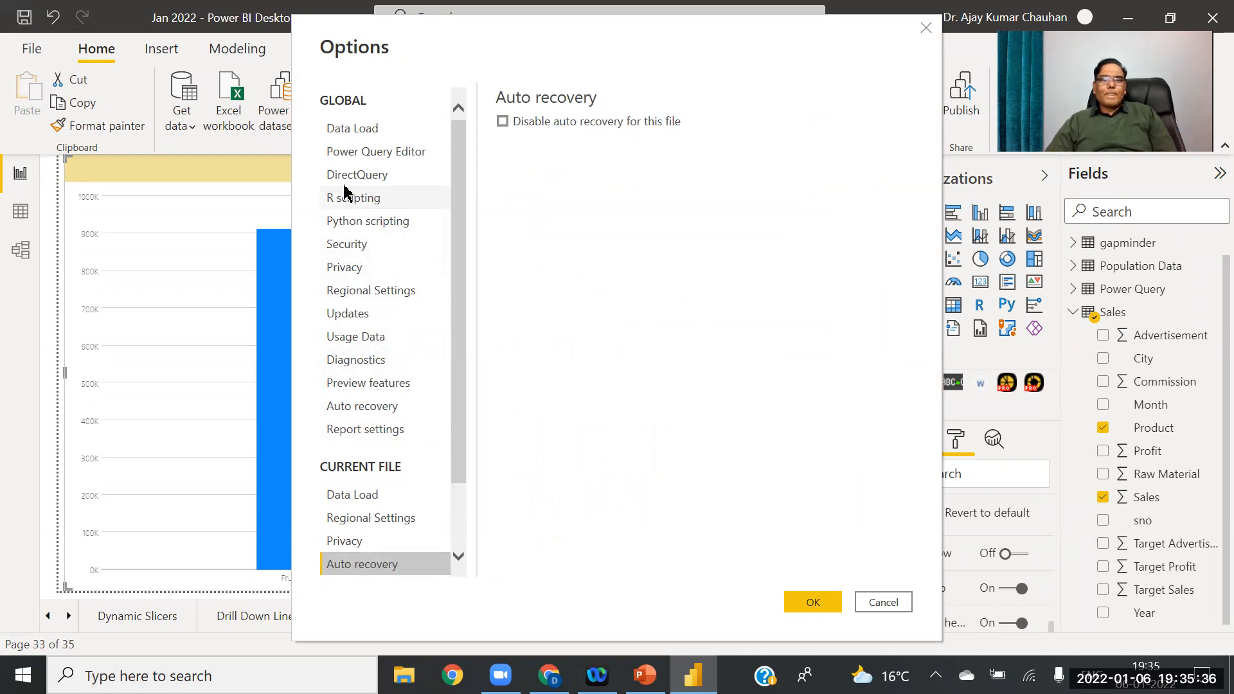
pyautogui.click(380, 438)
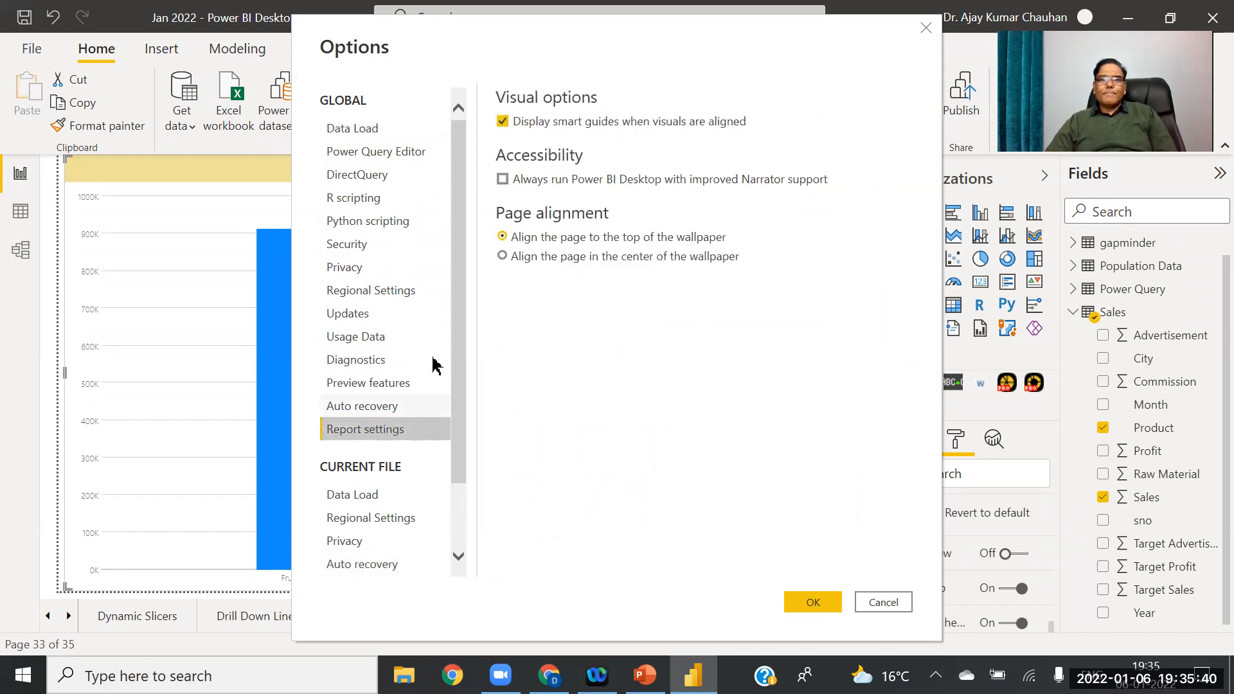
pyautogui.click(814, 601)
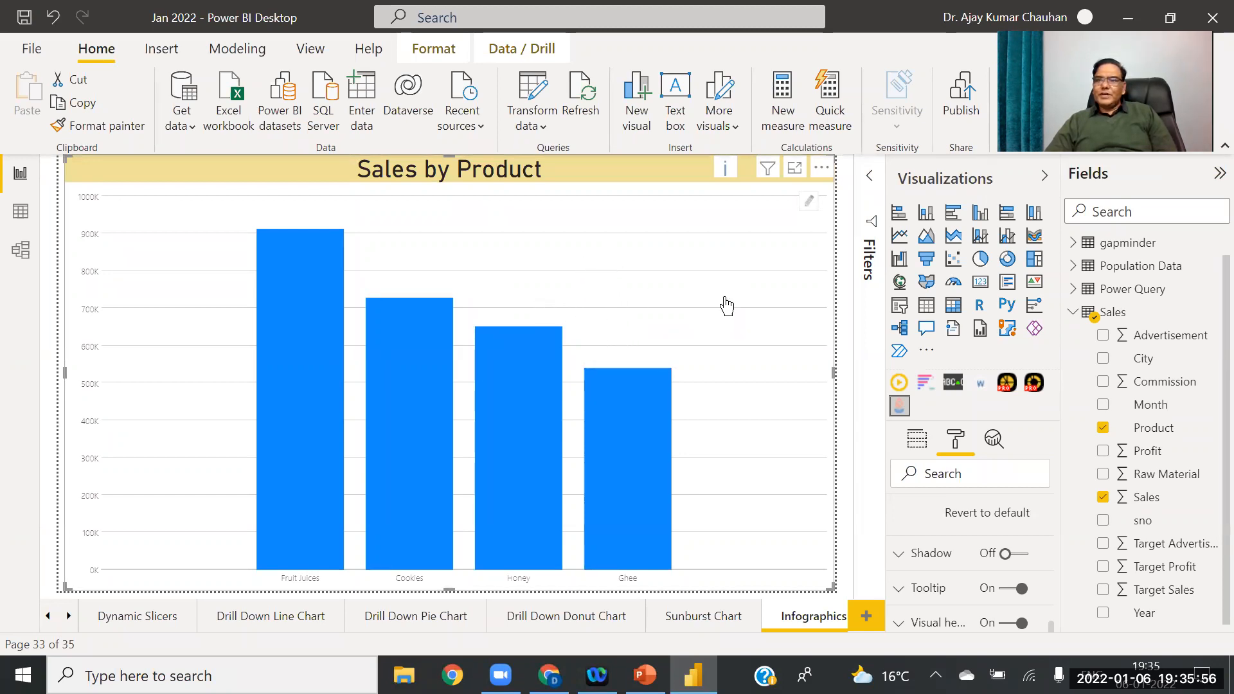
# Step: Open the Mark Designer for the chart and replace the rectangle mark with the narrow filled diamond from the Basic shapes
pyautogui.moveTo(537, 331)
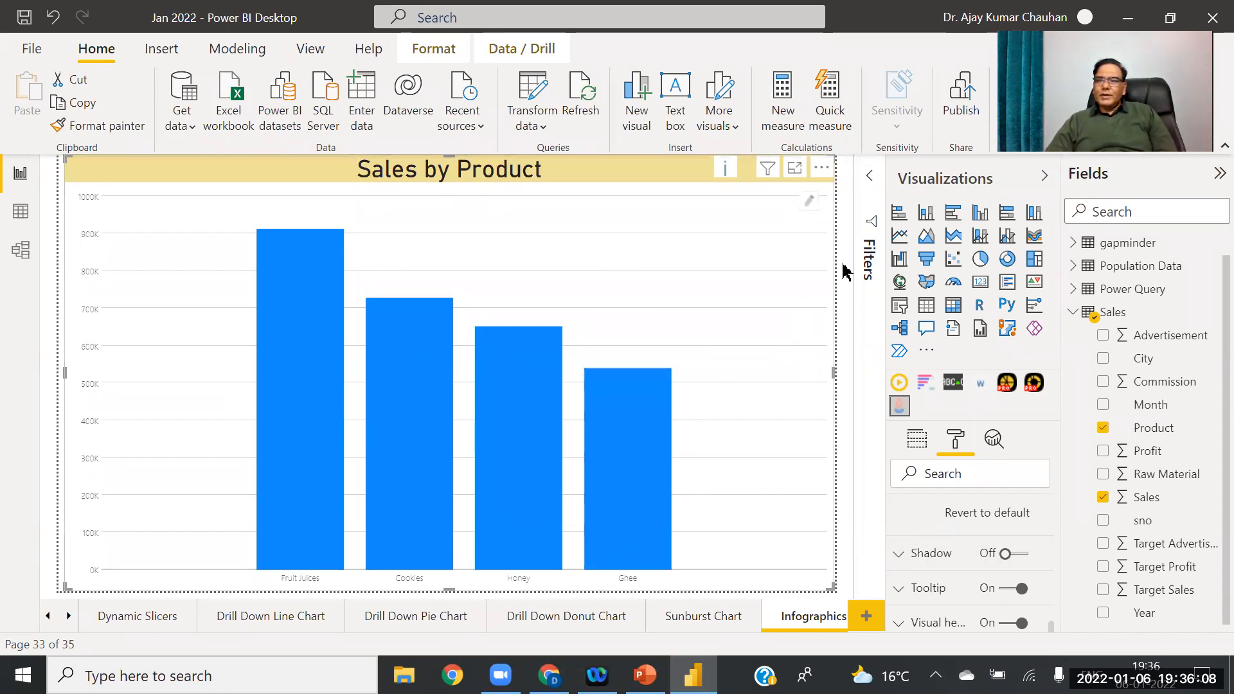
pyautogui.click(810, 209)
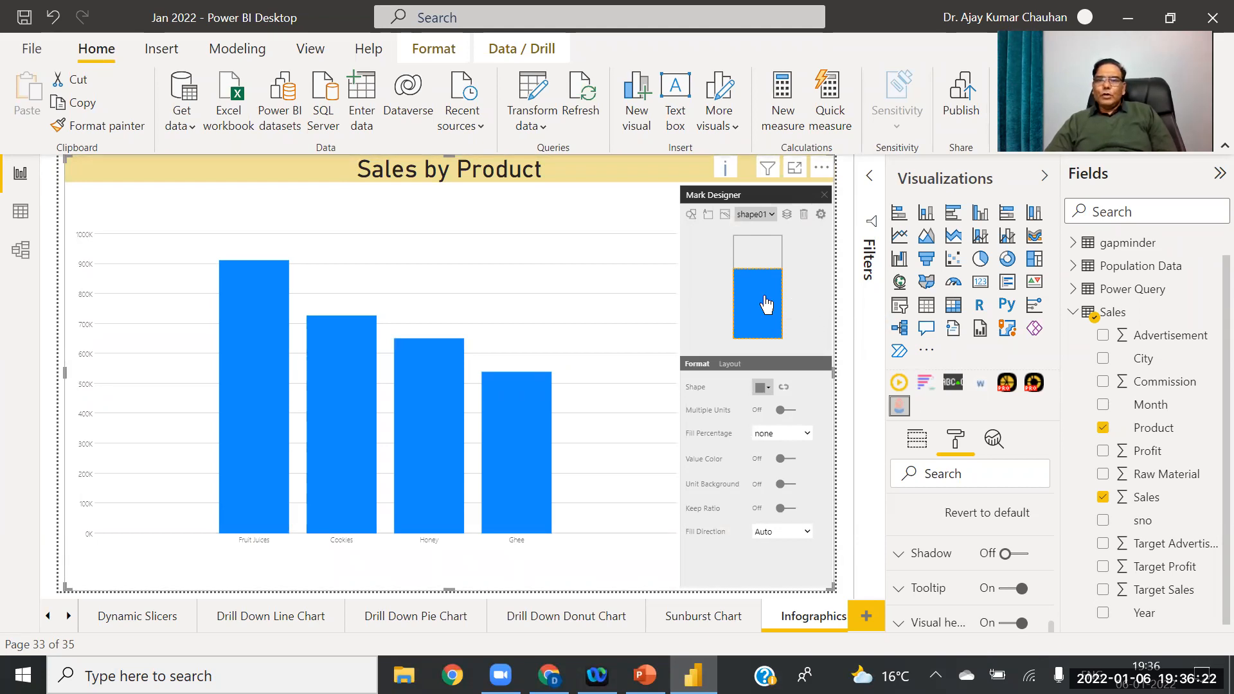
pyautogui.click(693, 215)
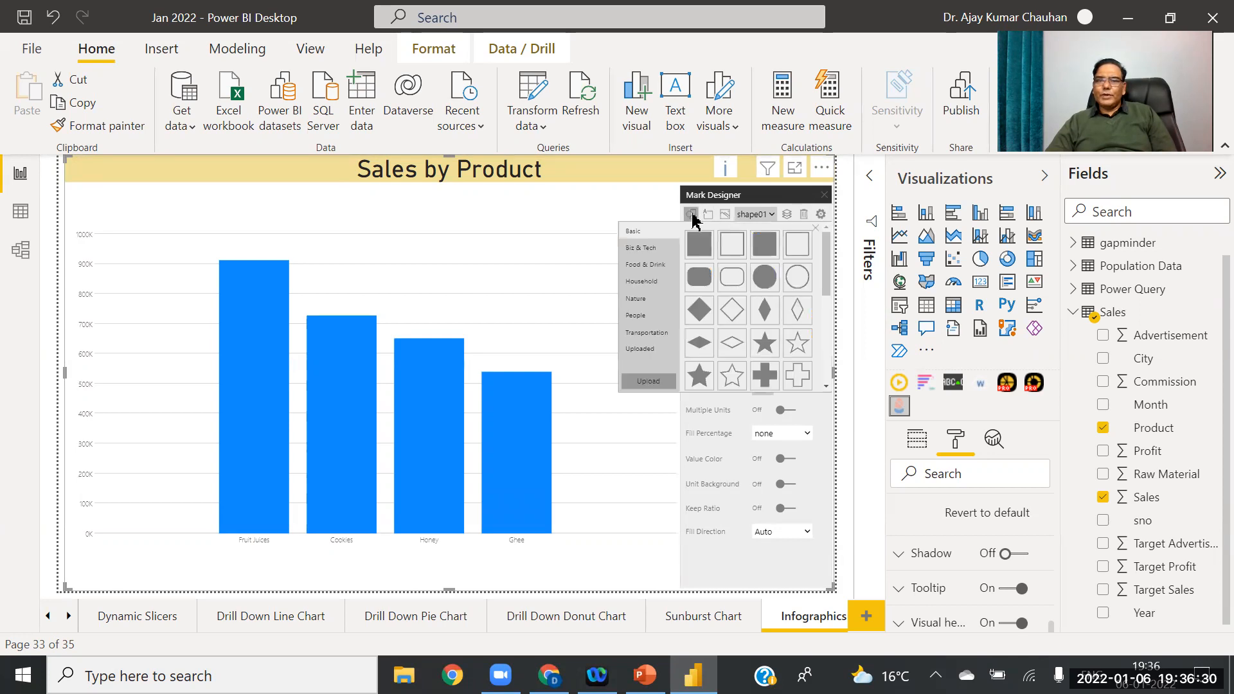
pyautogui.click(765, 310)
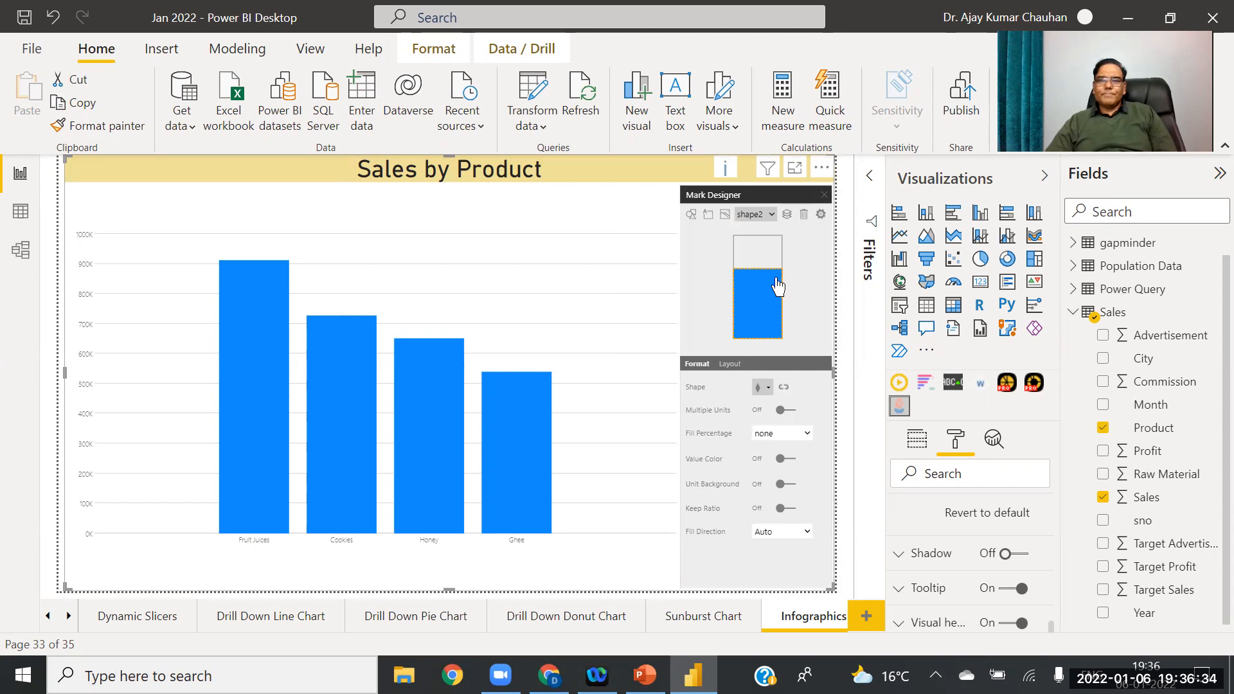
pyautogui.click(772, 216)
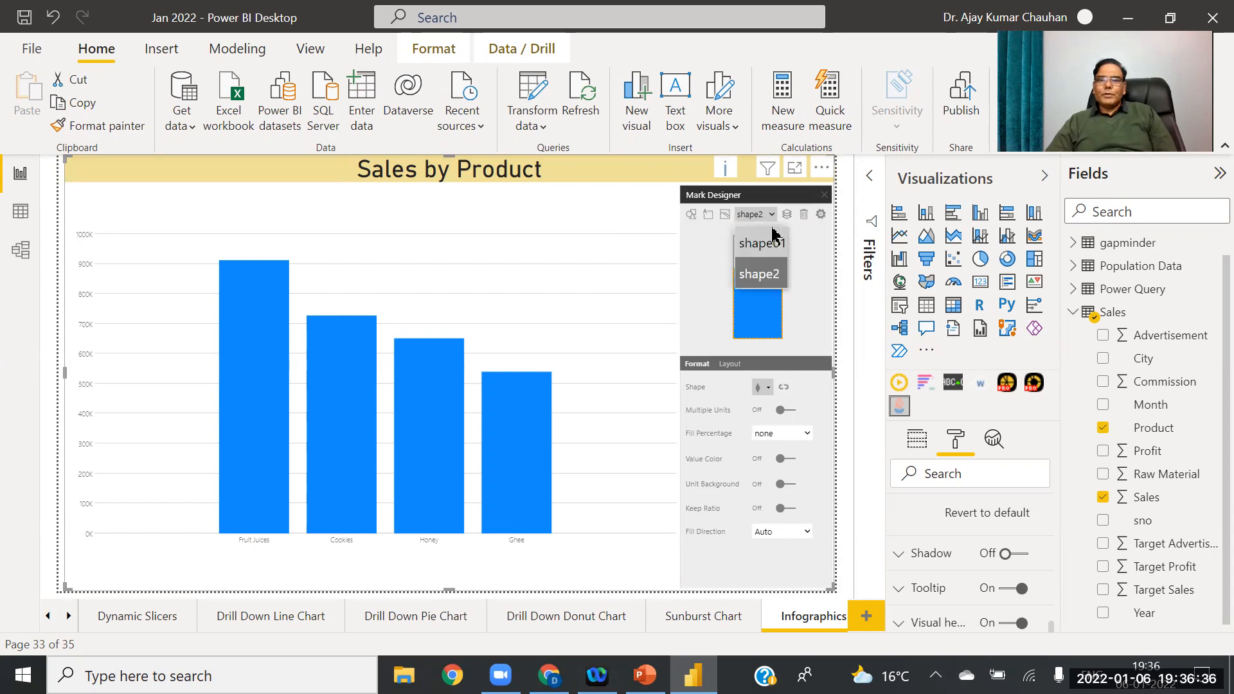
pyautogui.click(755, 243)
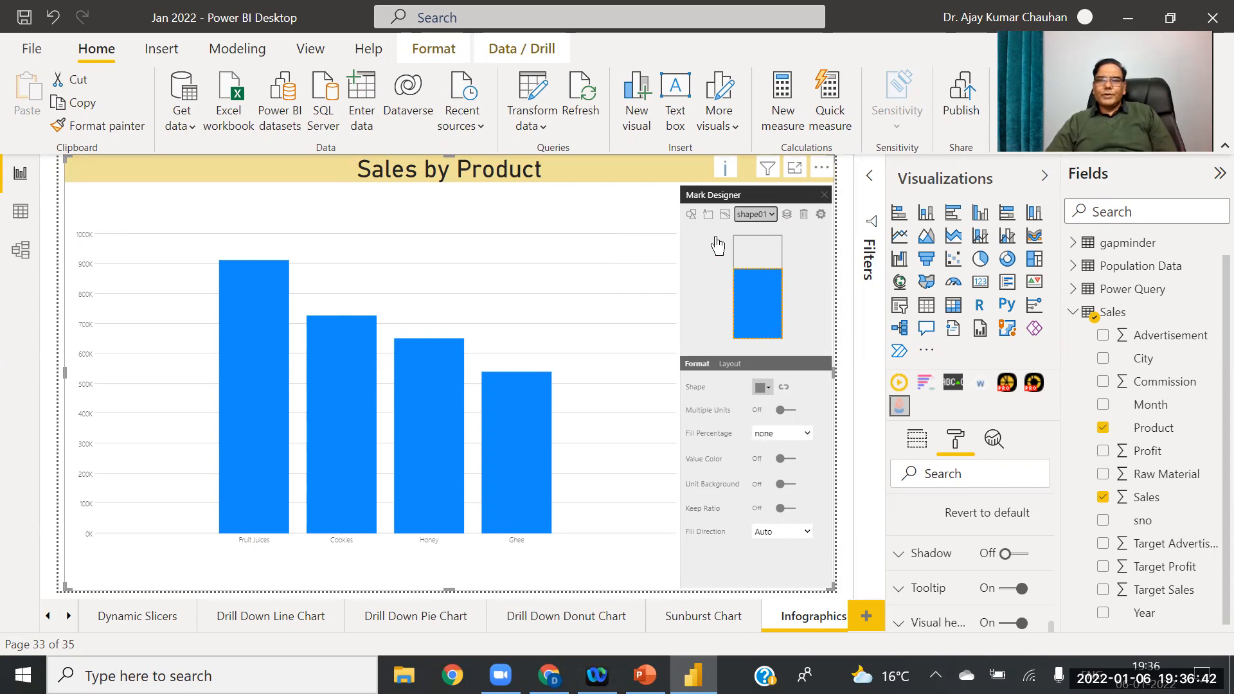
pyautogui.click(692, 216)
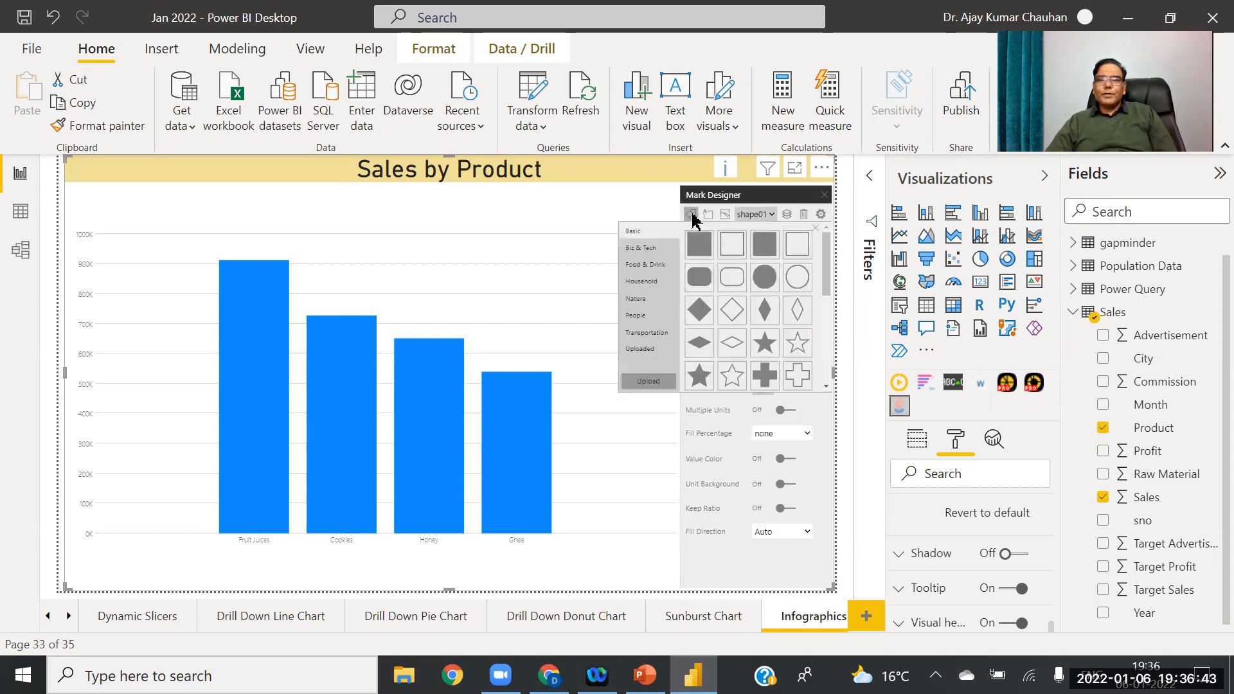
pyautogui.click(805, 216)
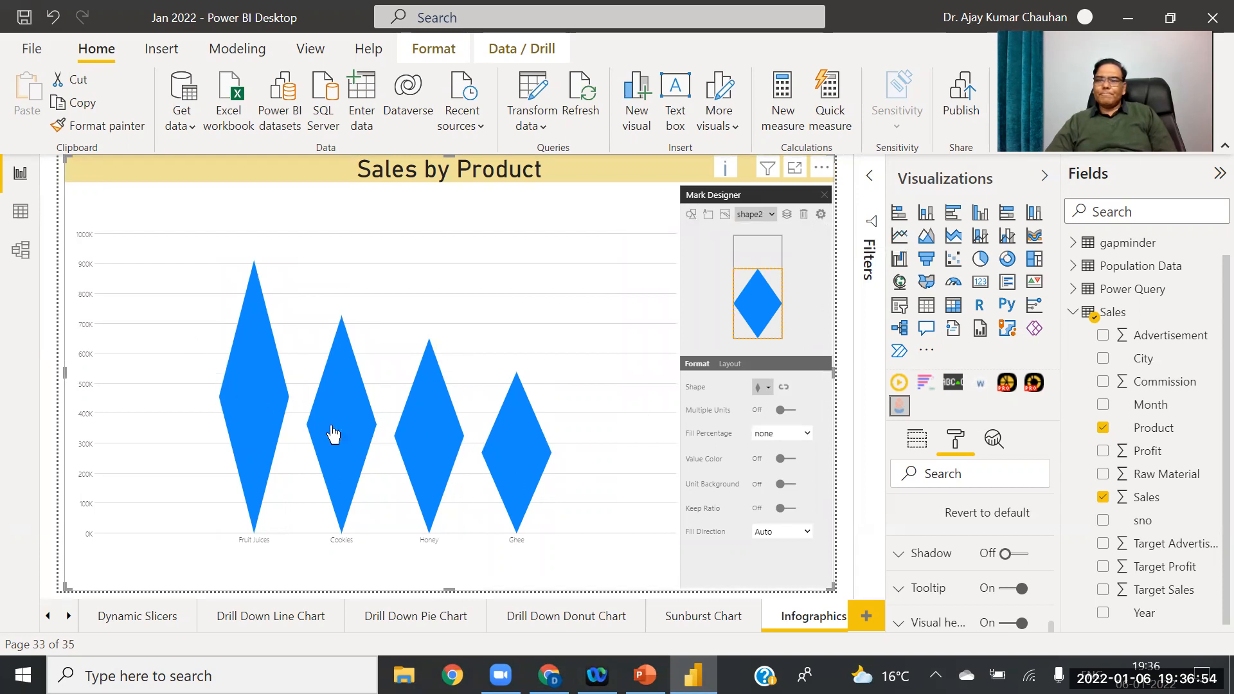
# Step: Delete the narrow diamond mark and insert the gem shape from the Biz & Tech category instead
pyautogui.click(805, 215)
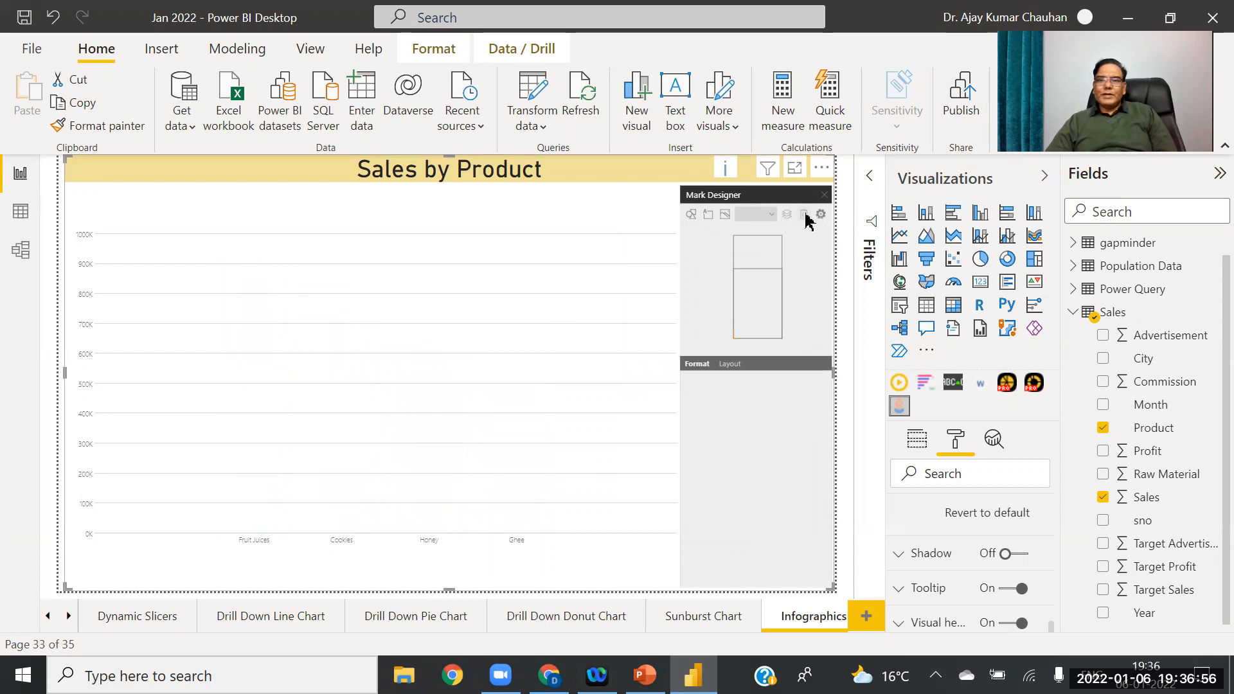
pyautogui.click(691, 215)
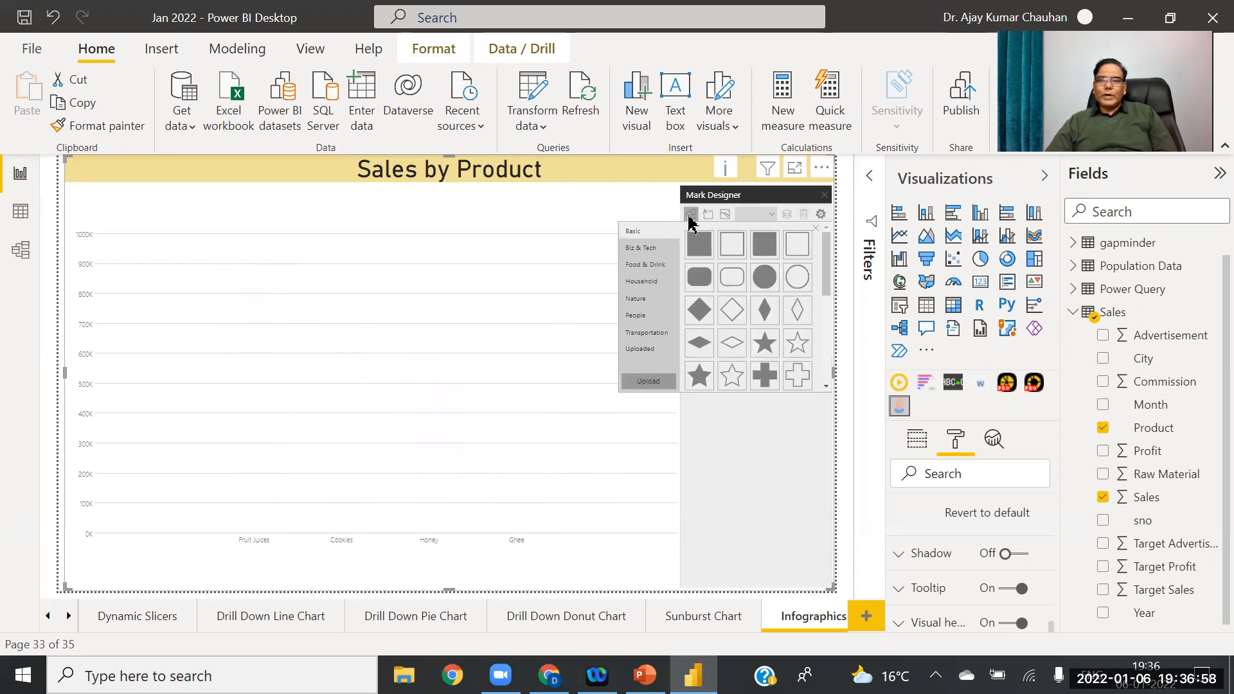
pyautogui.click(645, 251)
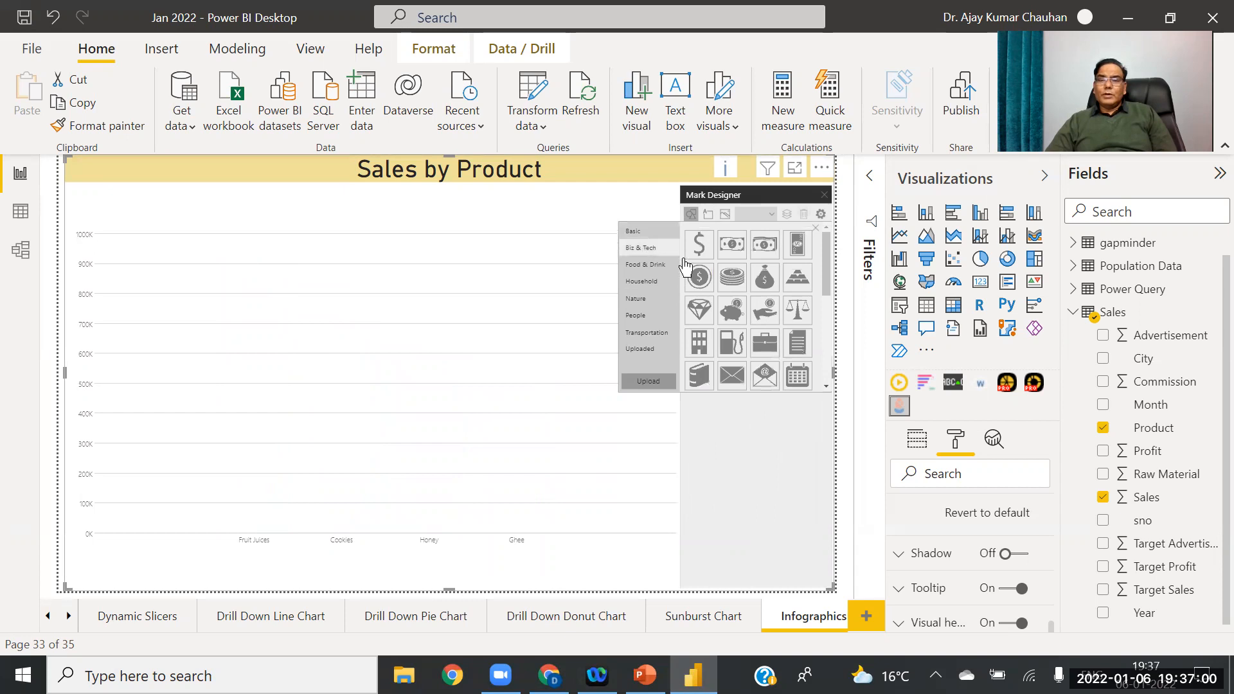
pyautogui.click(702, 311)
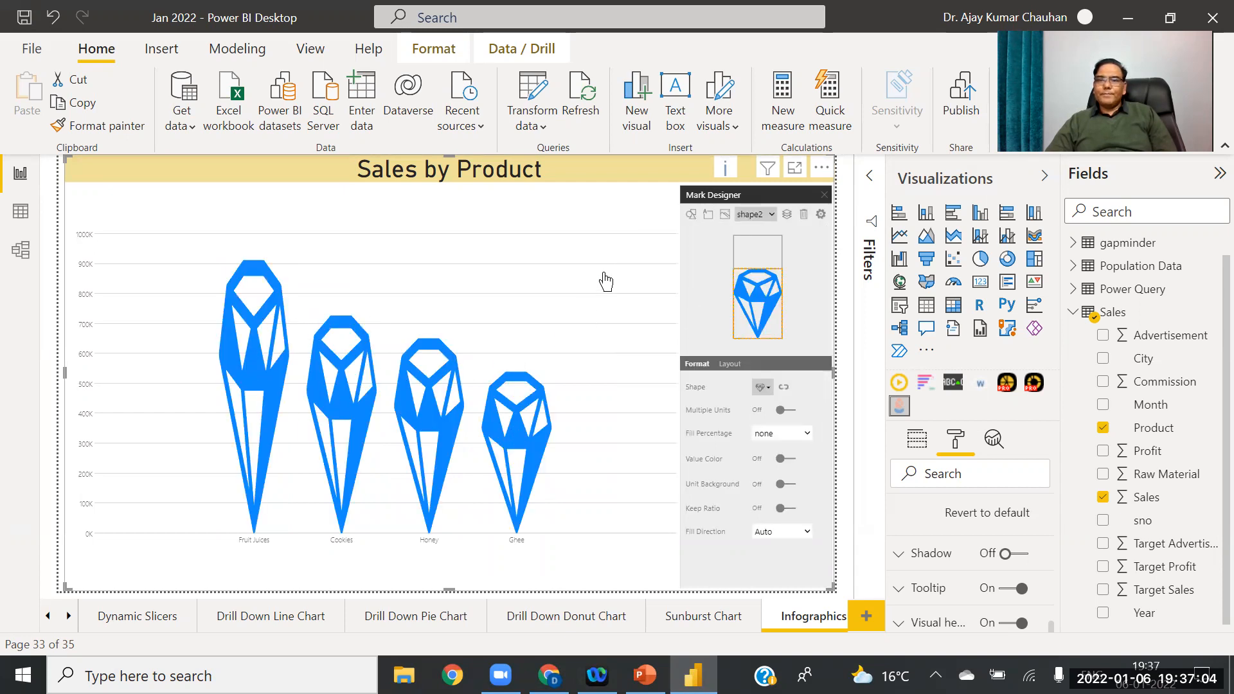
# Step: Try adding a bottle from the Food & Drink shapes to the gem mark, and delete it again
pyautogui.click(691, 215)
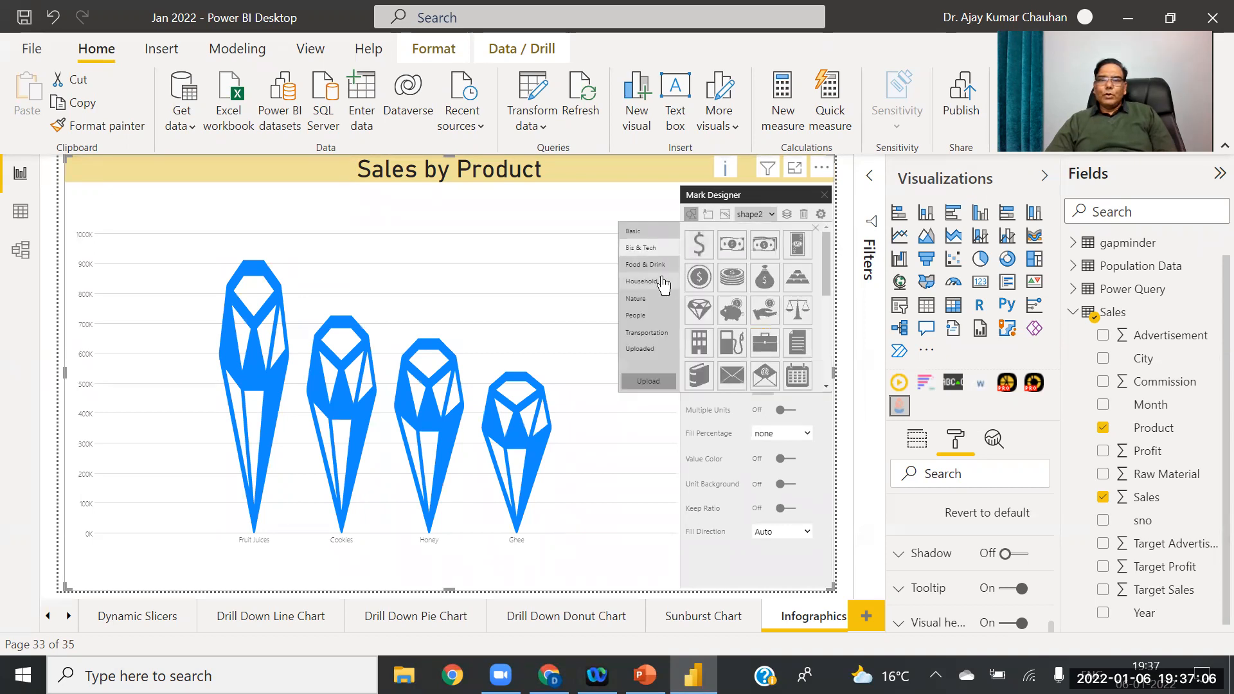
pyautogui.click(646, 265)
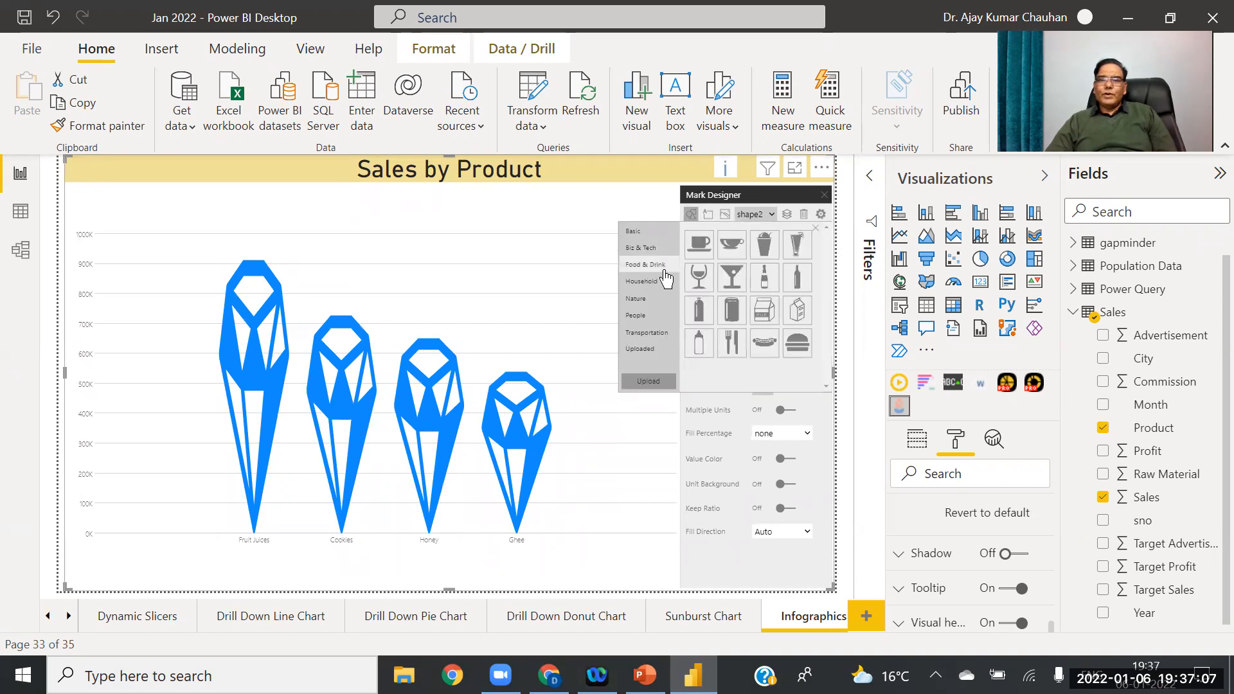
pyautogui.click(764, 277)
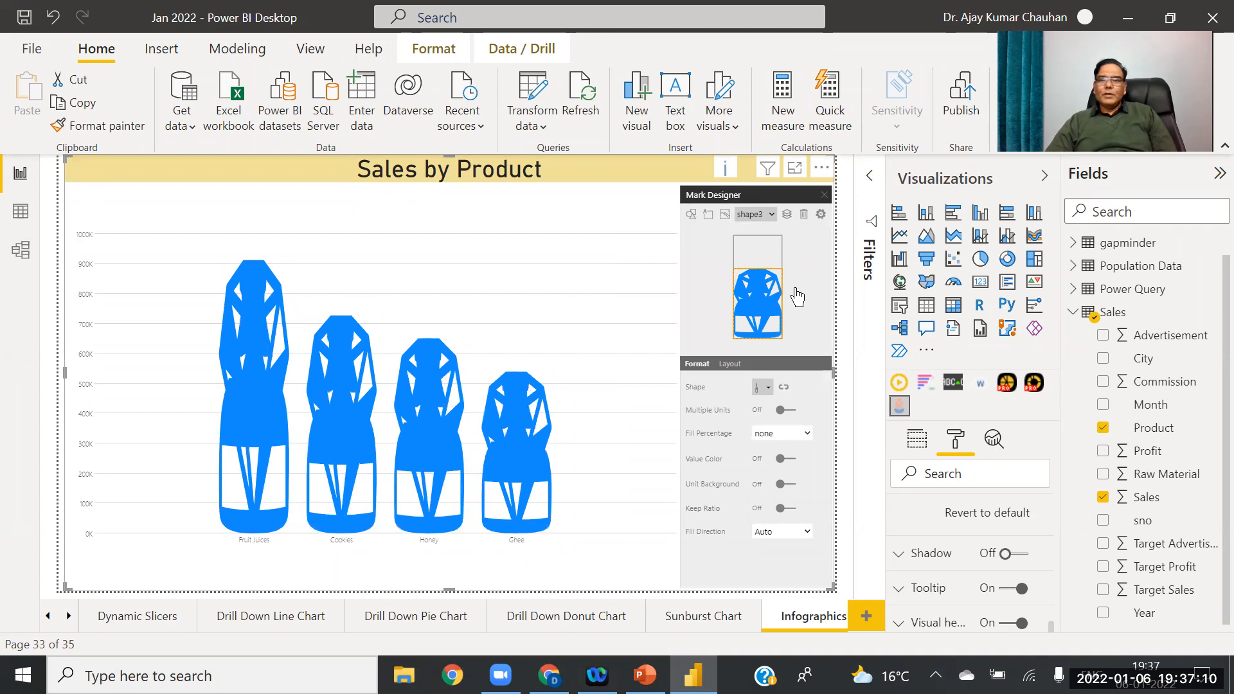
pyautogui.click(803, 214)
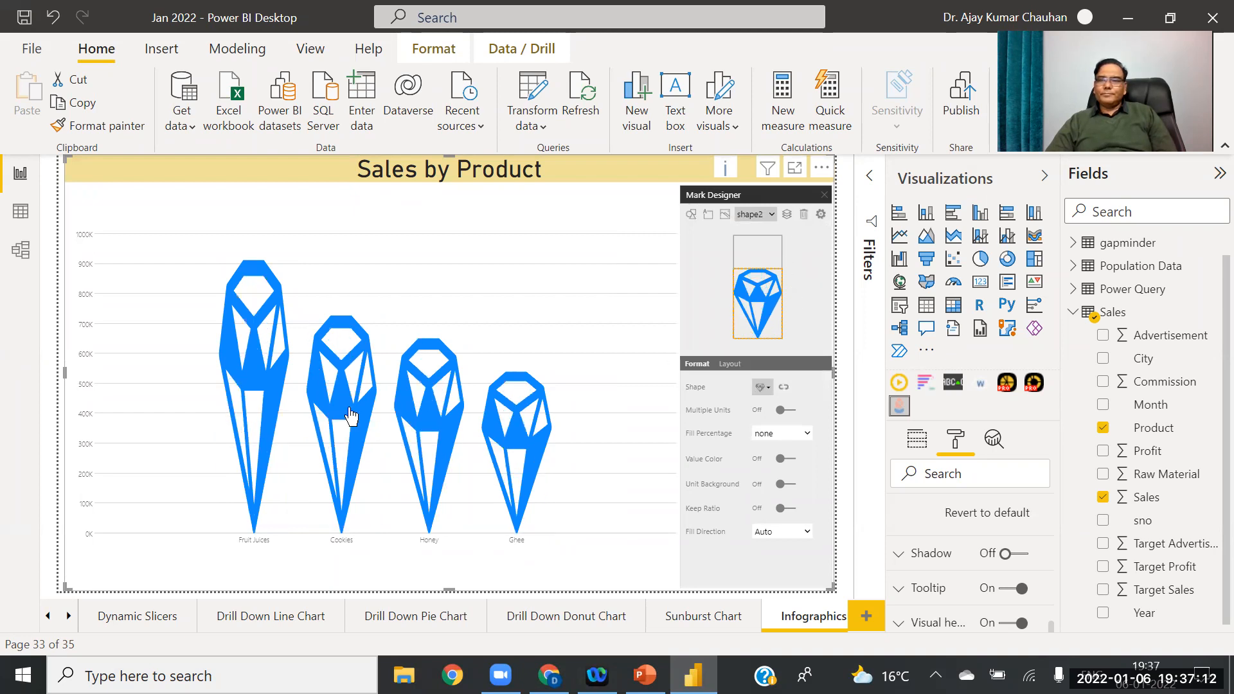
# Step: Replace the gem mark with the champagne bottle from the Food & Drink shapes, and add the wine glass over it
pyautogui.click(803, 214)
pyautogui.click(691, 214)
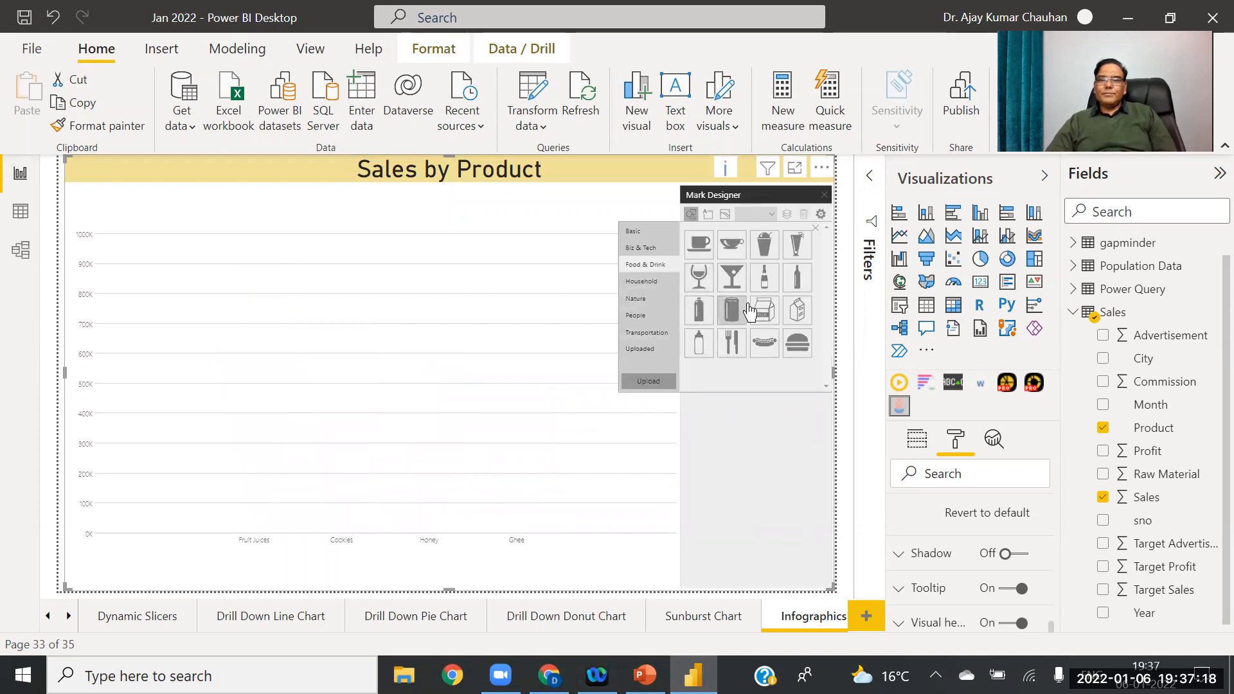
pyautogui.click(764, 277)
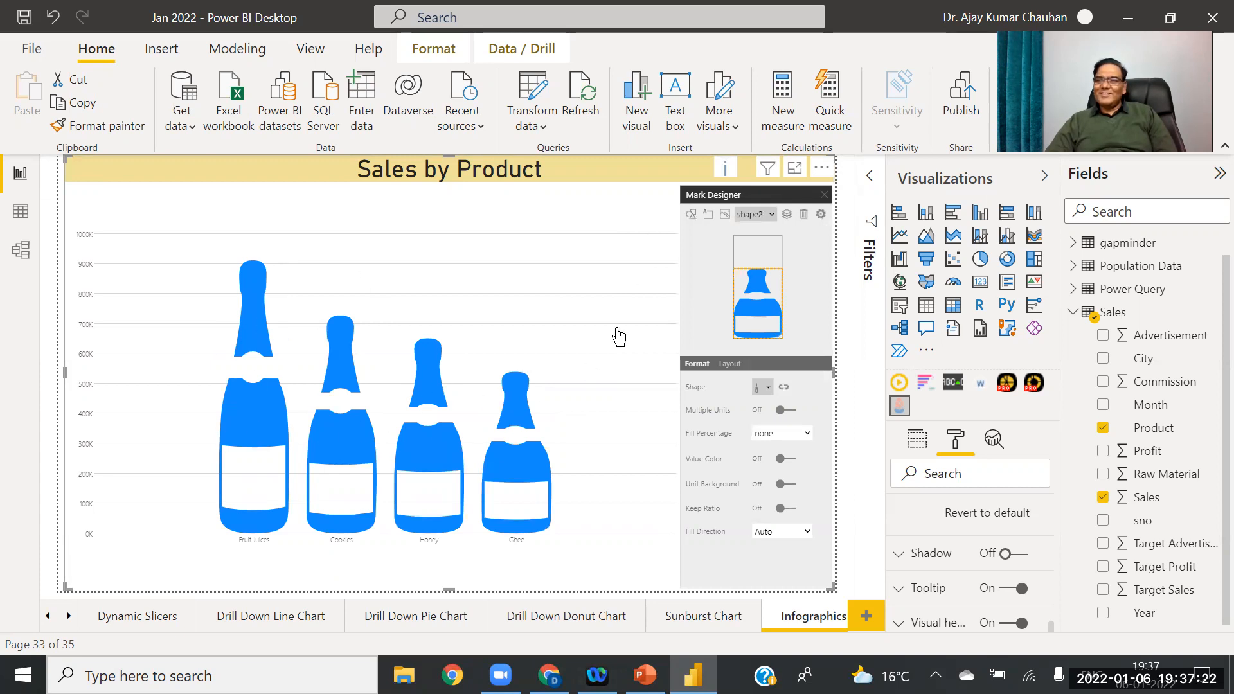
pyautogui.click(690, 215)
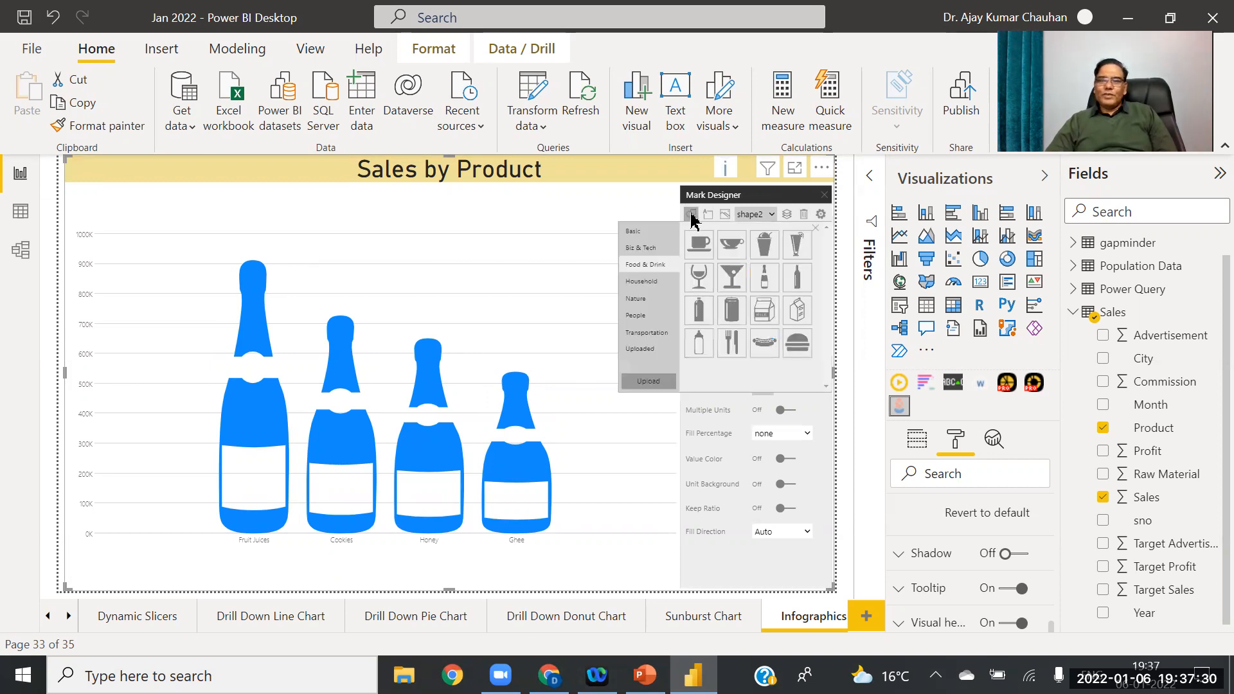
pyautogui.click(699, 277)
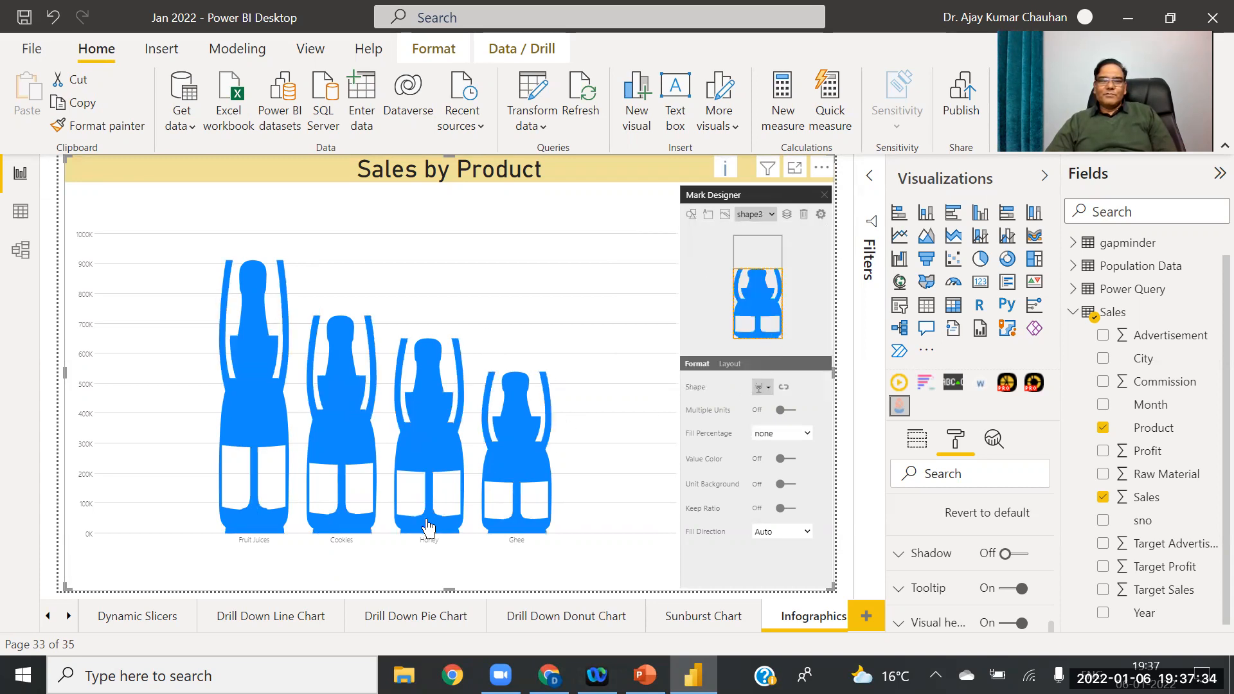
# Step: Delete the overlapping bottle and wine glass marks, and insert the wine glass on its own
pyautogui.click(805, 215)
pyautogui.click(803, 215)
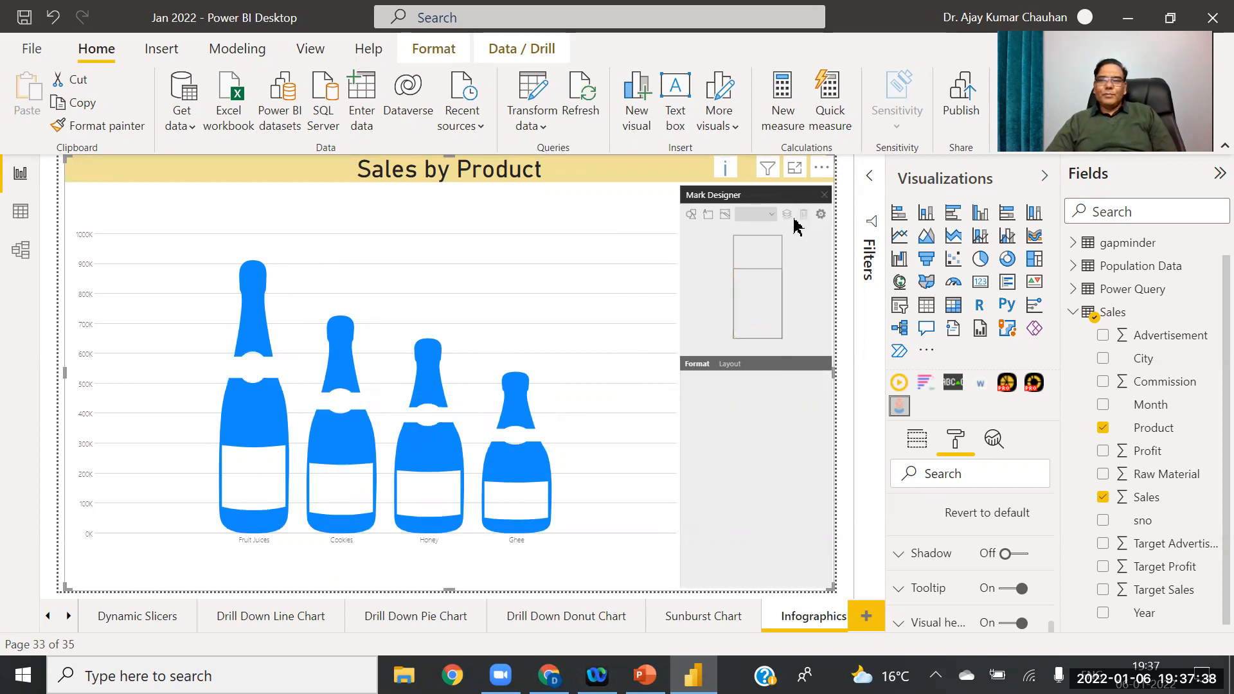
pyautogui.click(690, 216)
pyautogui.click(705, 284)
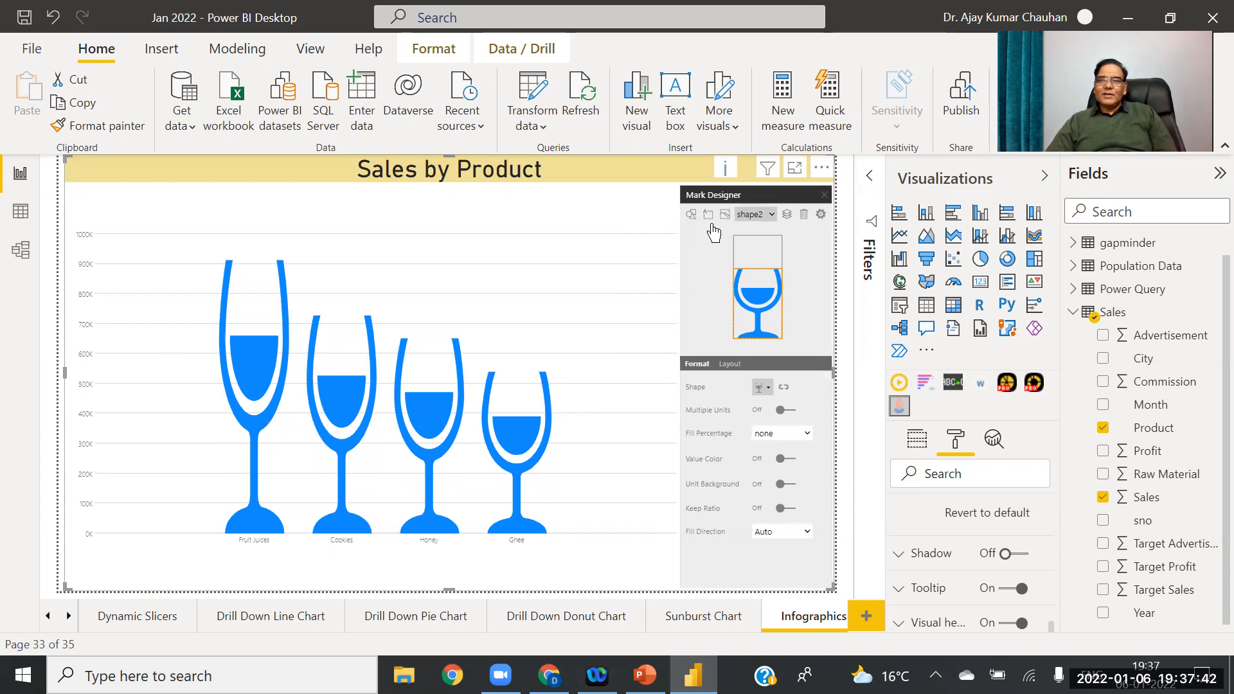
# Step: Delete the wine glass mark and insert the fork and knife from the Food & Drink shapes instead
pyautogui.click(803, 215)
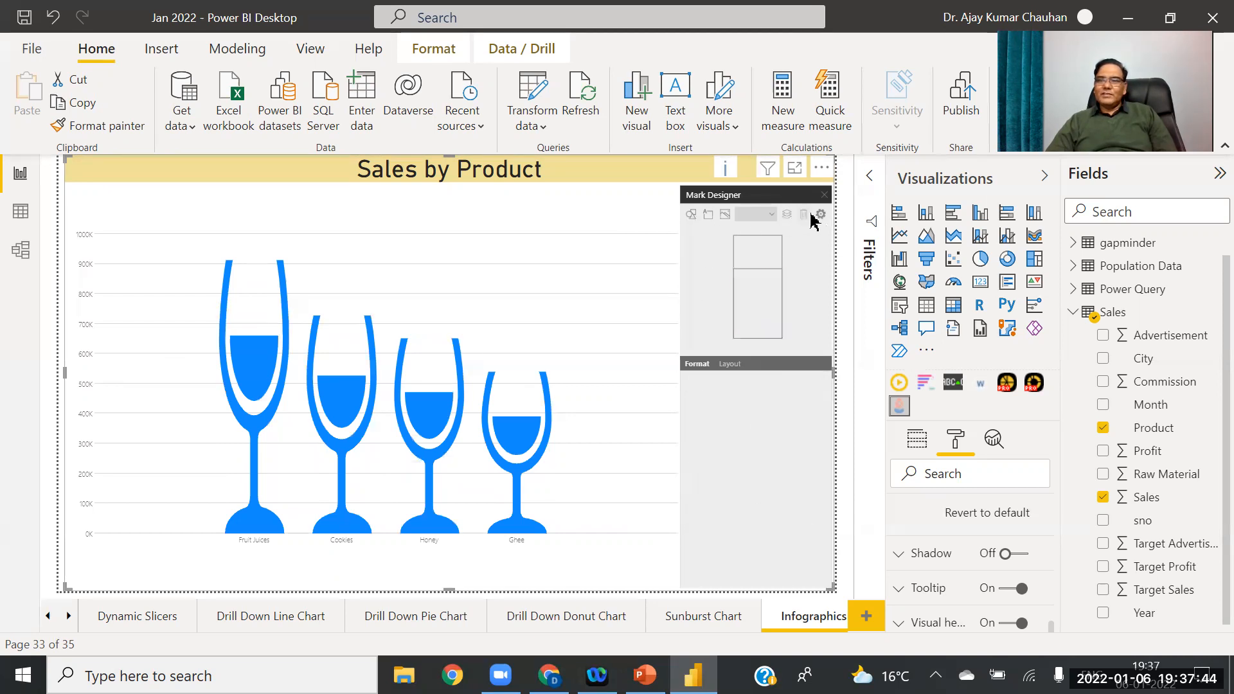
pyautogui.click(691, 215)
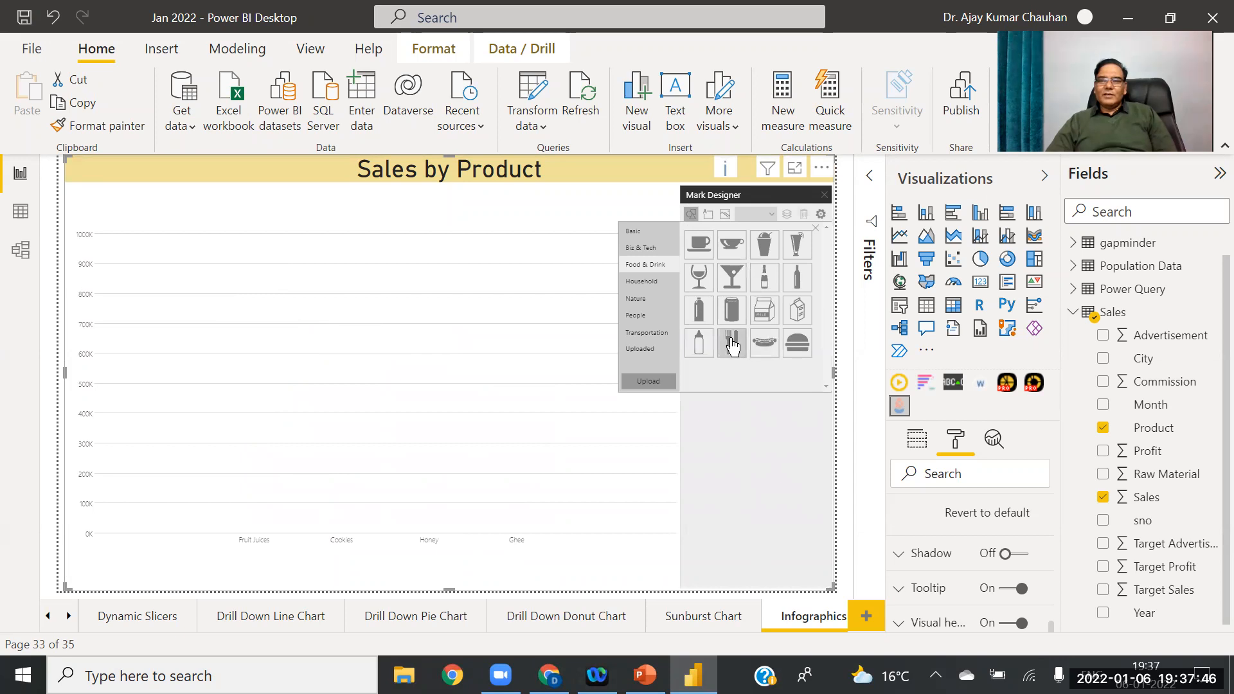
pyautogui.click(733, 344)
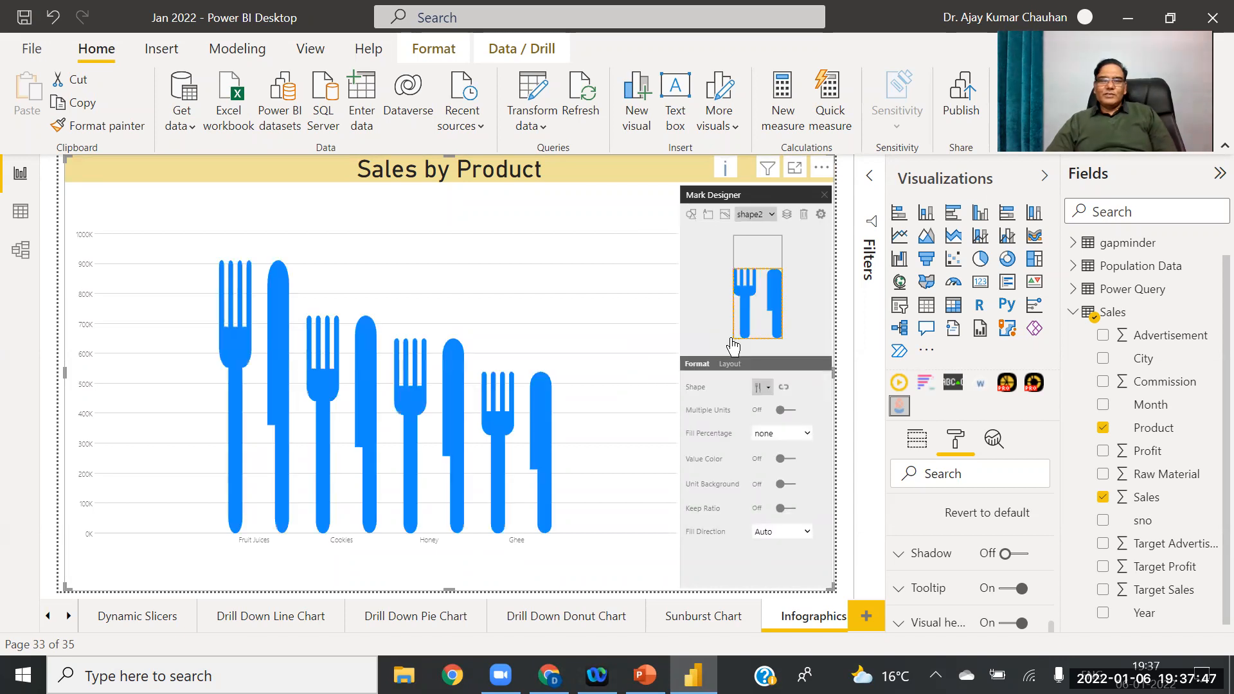
# Step: Replace the fork and knife mark with a portrait photo uploaded from the Desktop folder
pyautogui.click(804, 214)
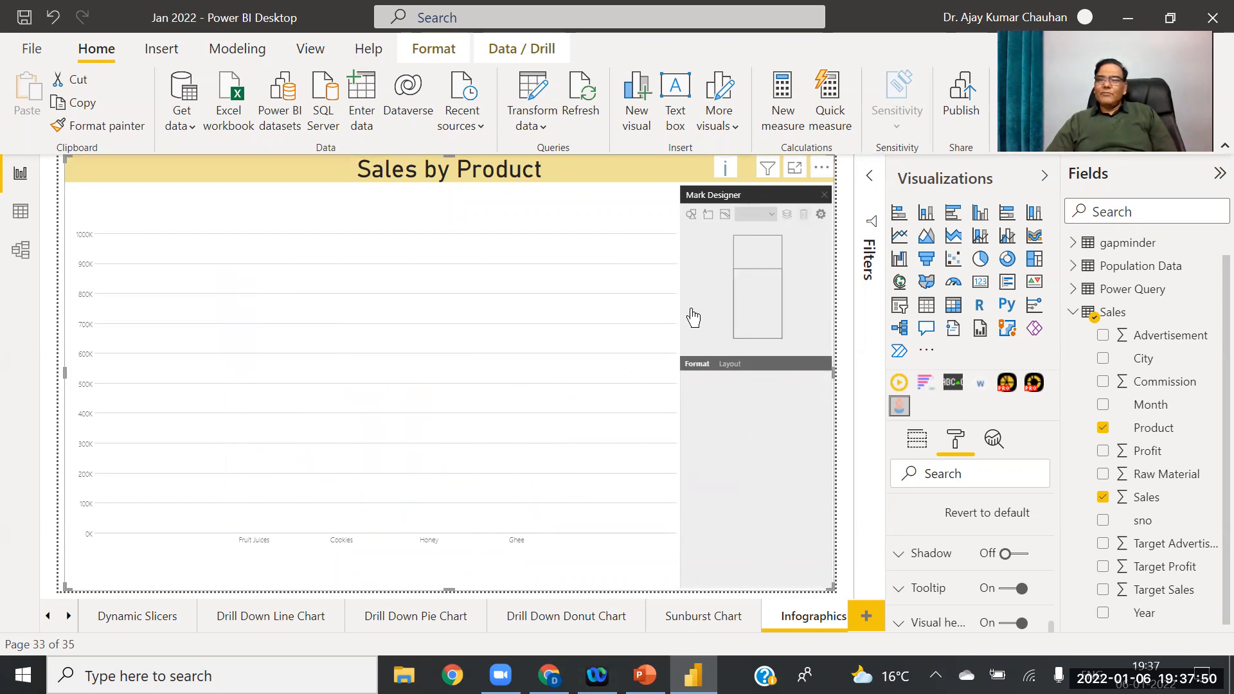
pyautogui.click(725, 215)
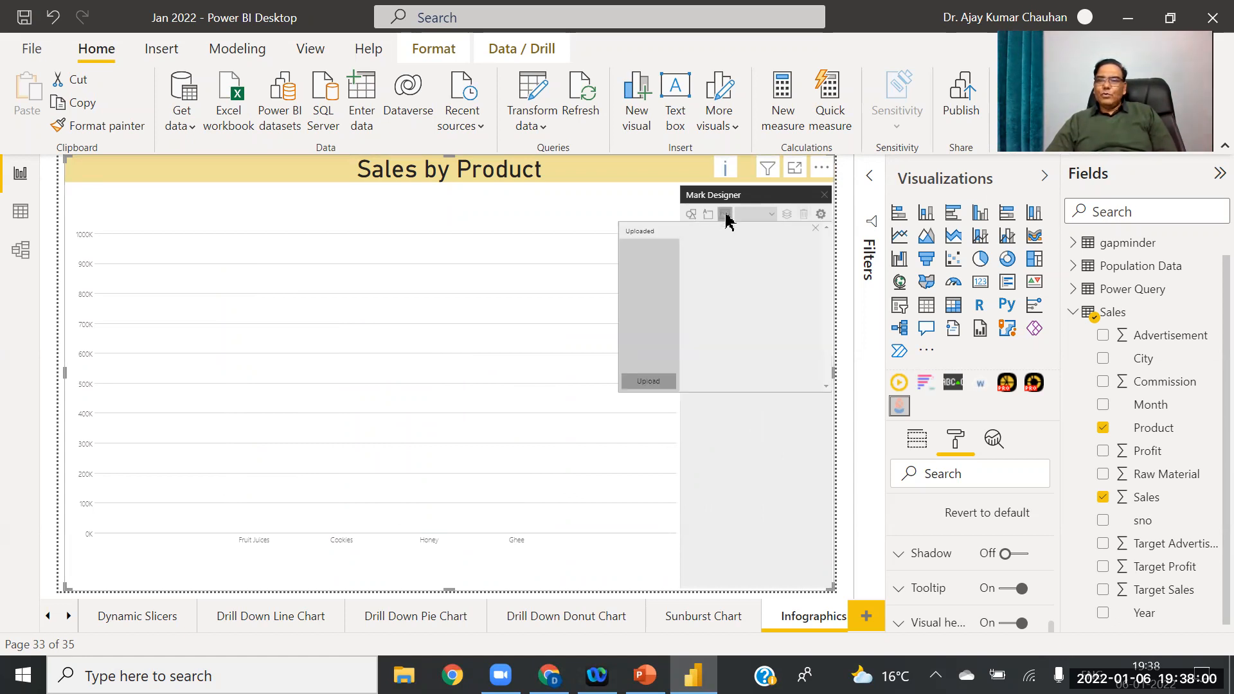
pyautogui.click(650, 383)
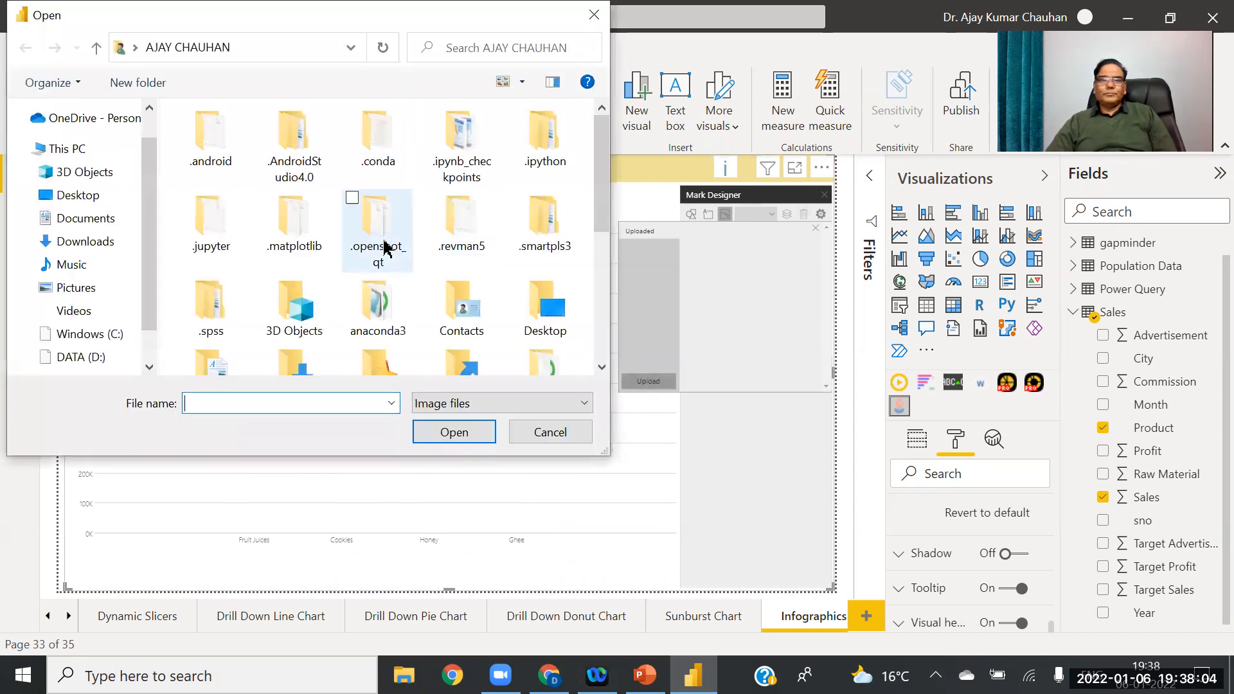
pyautogui.scroll(-5, 450, 193)
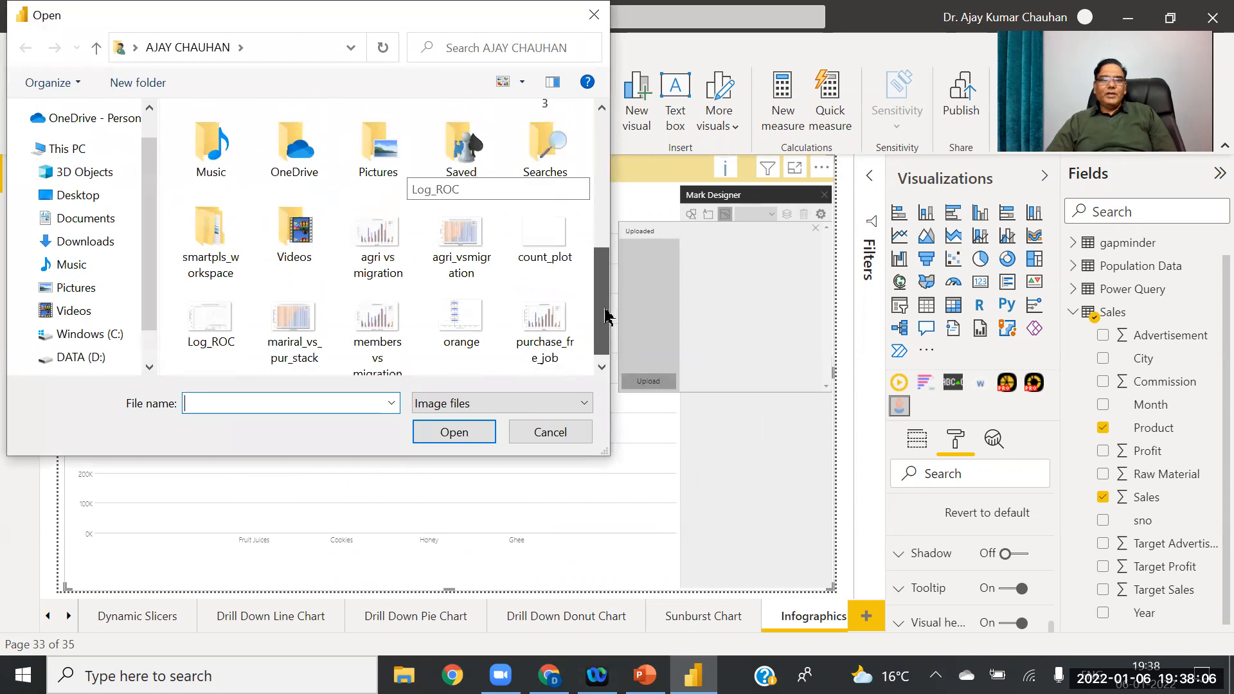
pyautogui.click(128, 194)
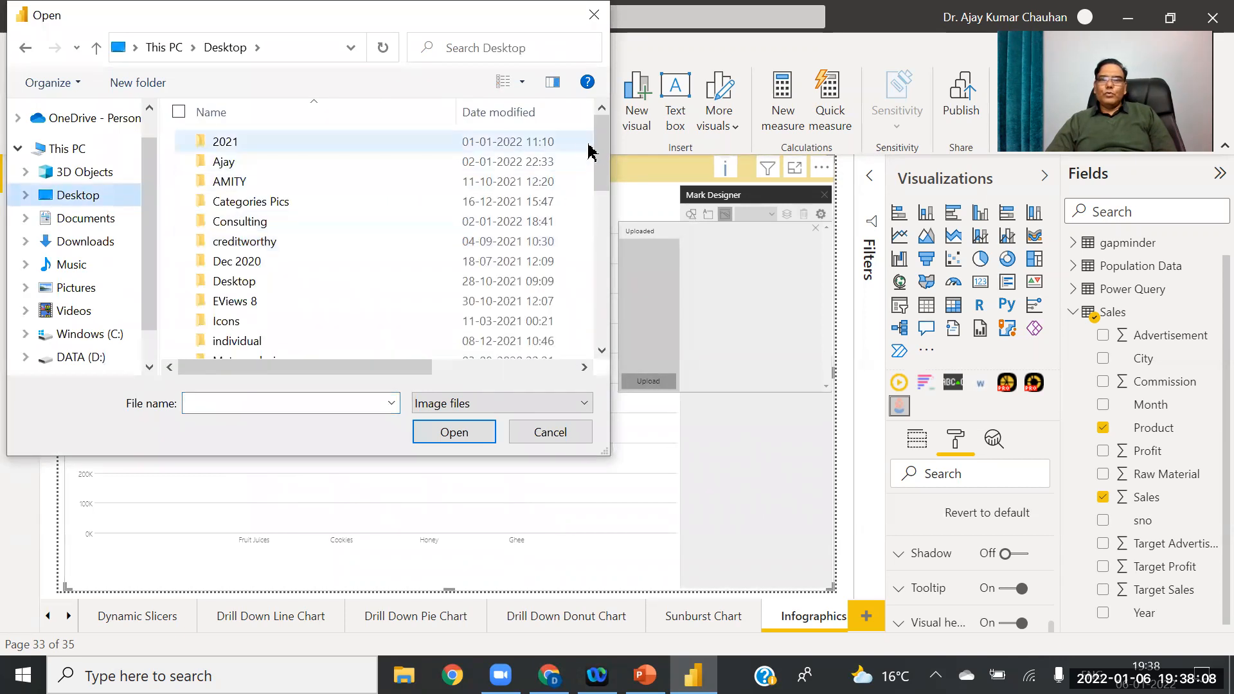
pyautogui.moveTo(606, 157); pyautogui.dragTo(609, 312)
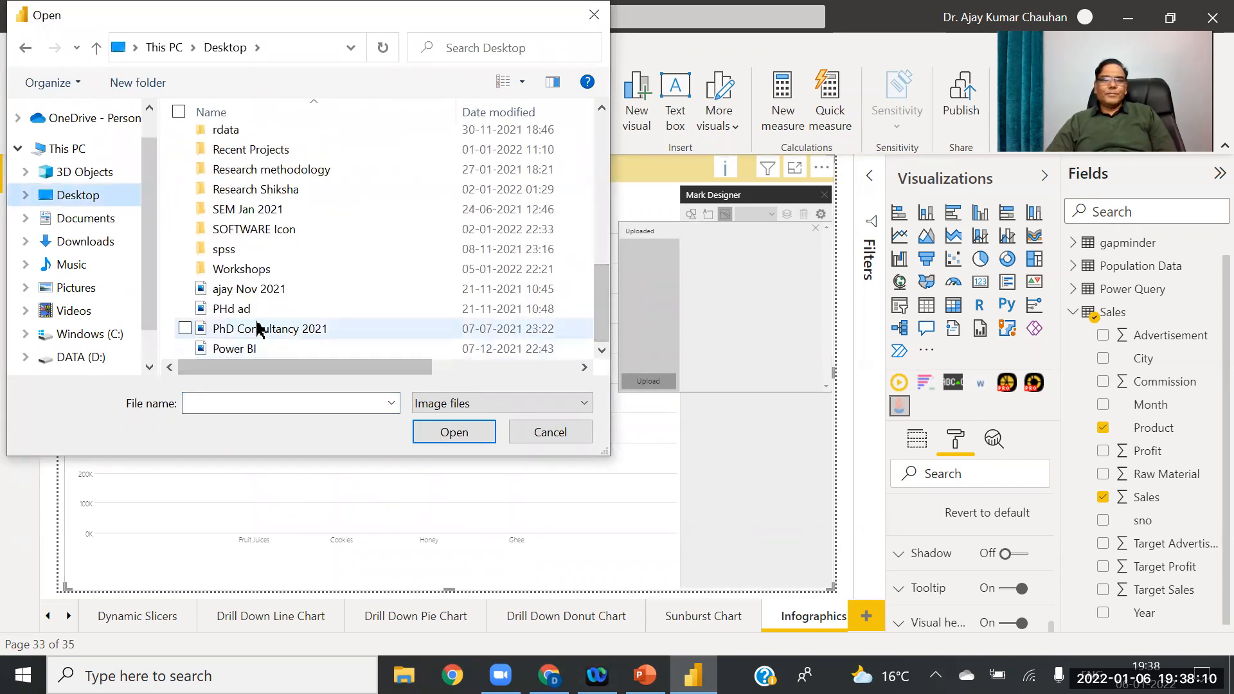
pyautogui.click(245, 290)
pyautogui.doubleClick(245, 290)
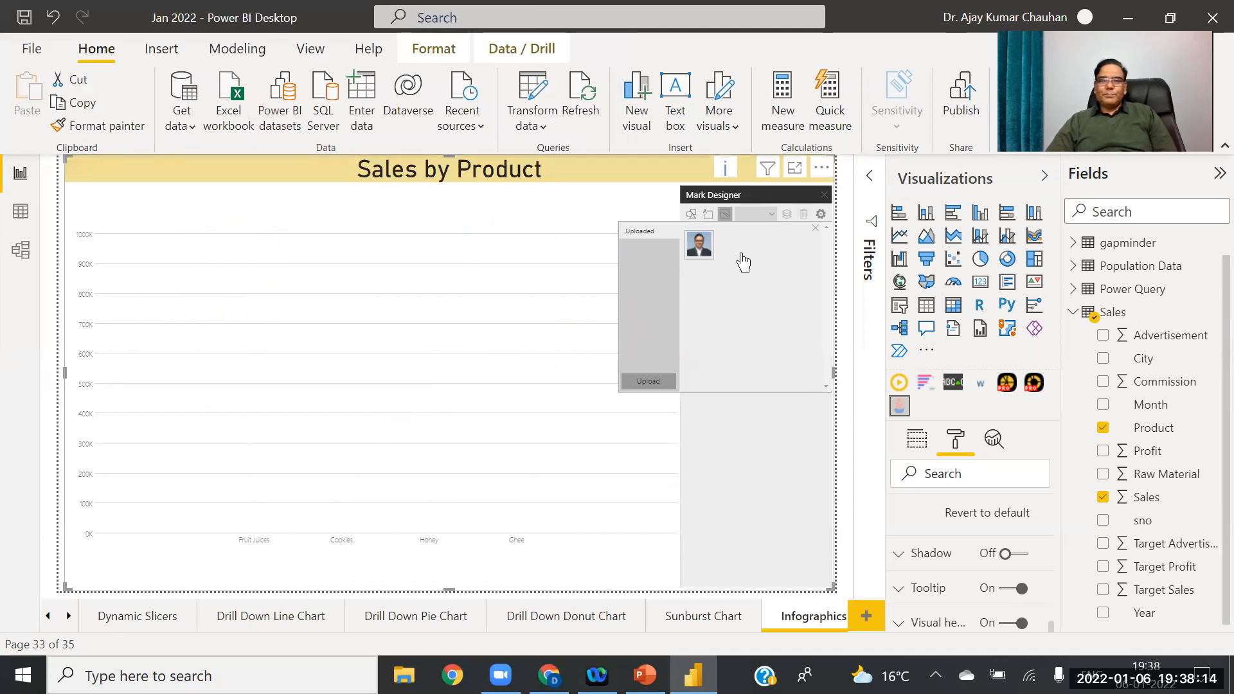
pyautogui.click(701, 249)
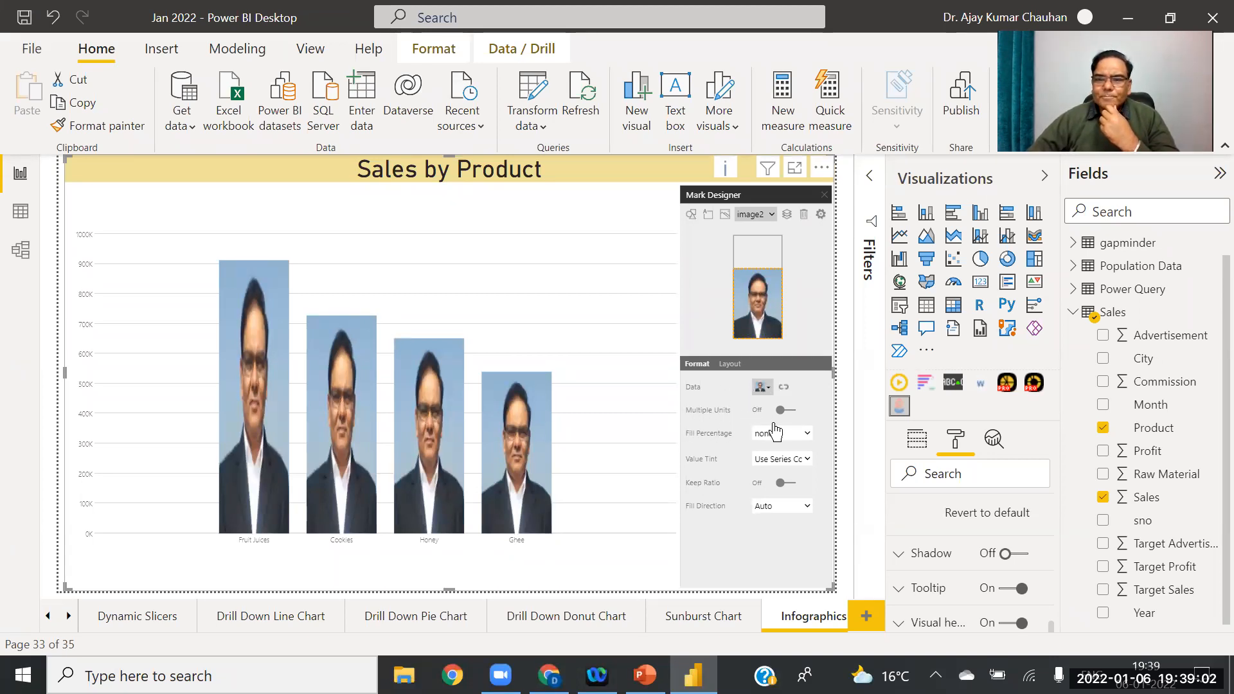
# Step: Turn on Multiple Units for the portrait mark and set Units Per Row to 5
pyautogui.click(791, 411)
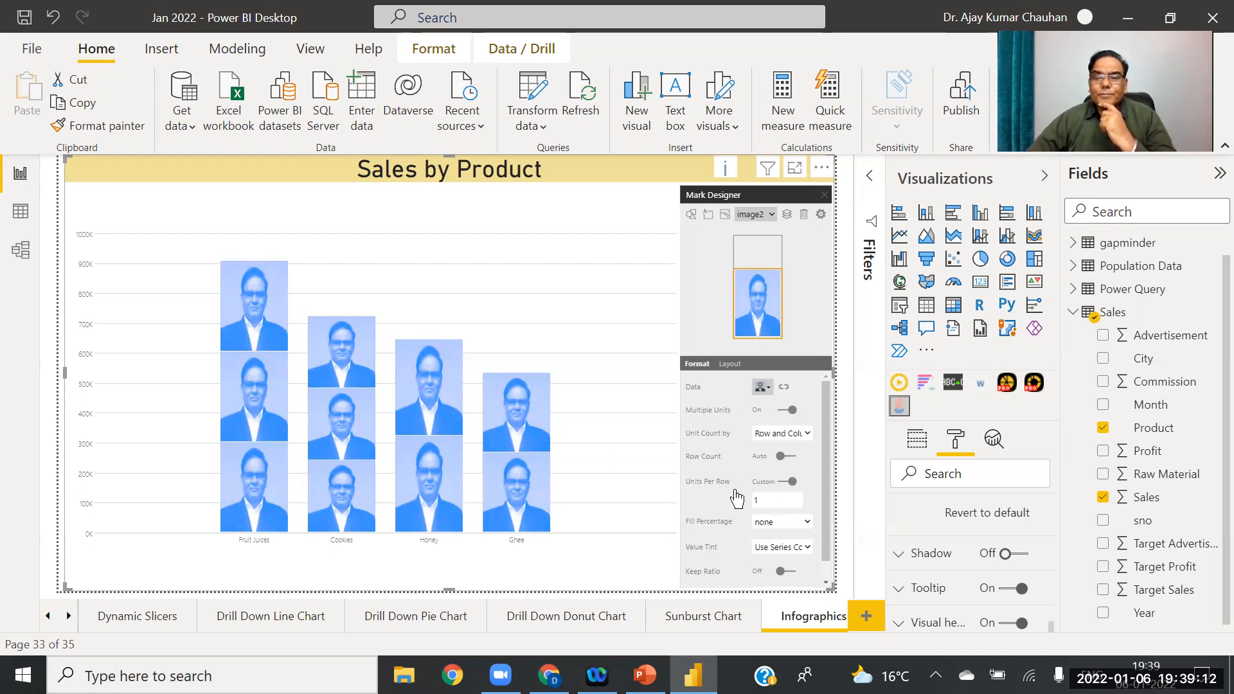
pyautogui.click(770, 502)
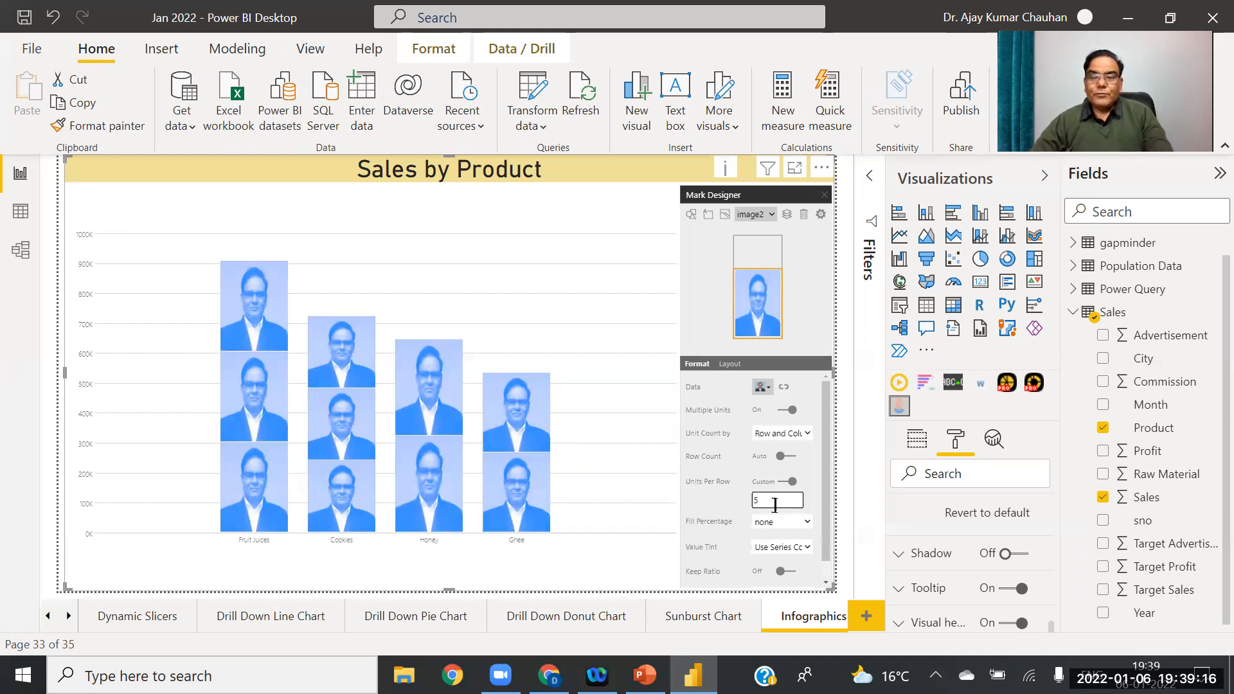
pyautogui.press('Return')
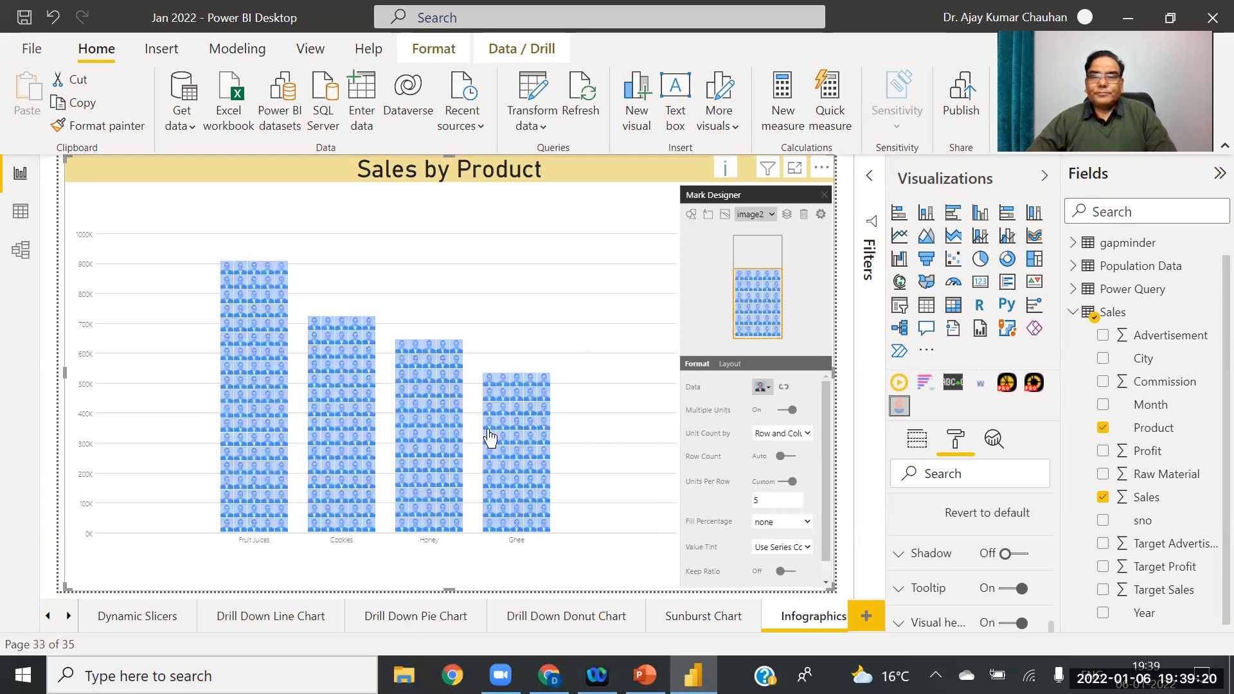
# Step: Set Units Per Row for the portrait mark to 1
pyautogui.doubleClick(767, 495)
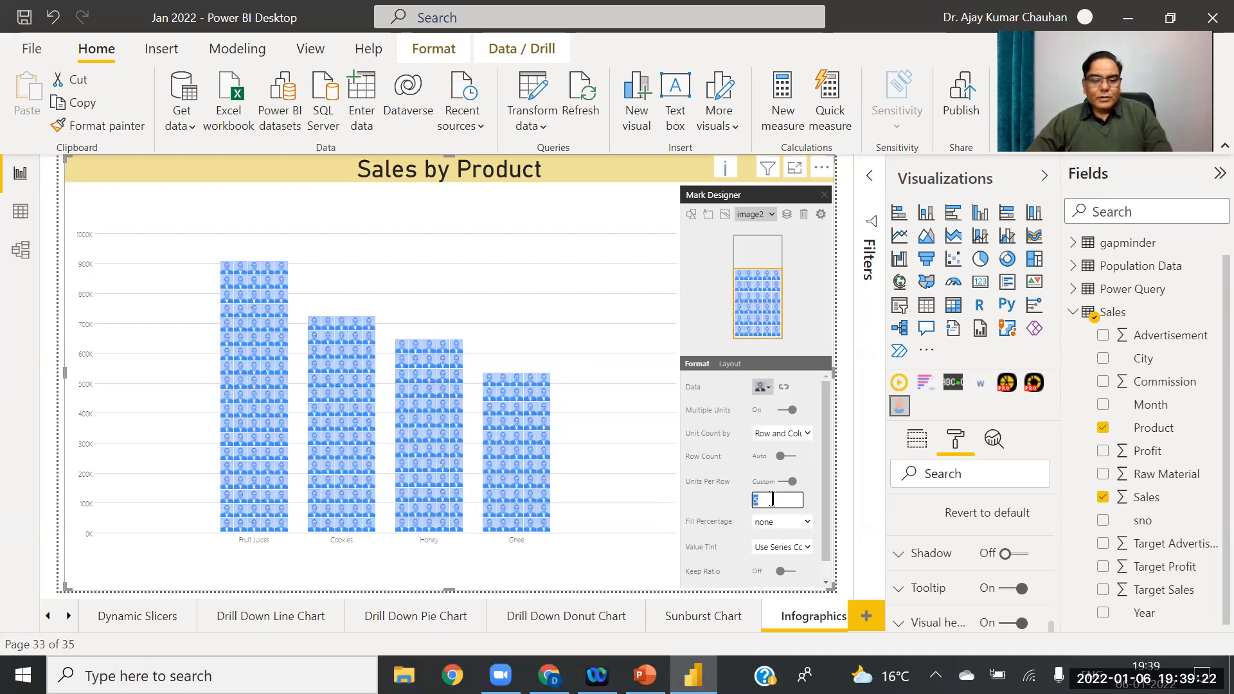
pyautogui.click(720, 505)
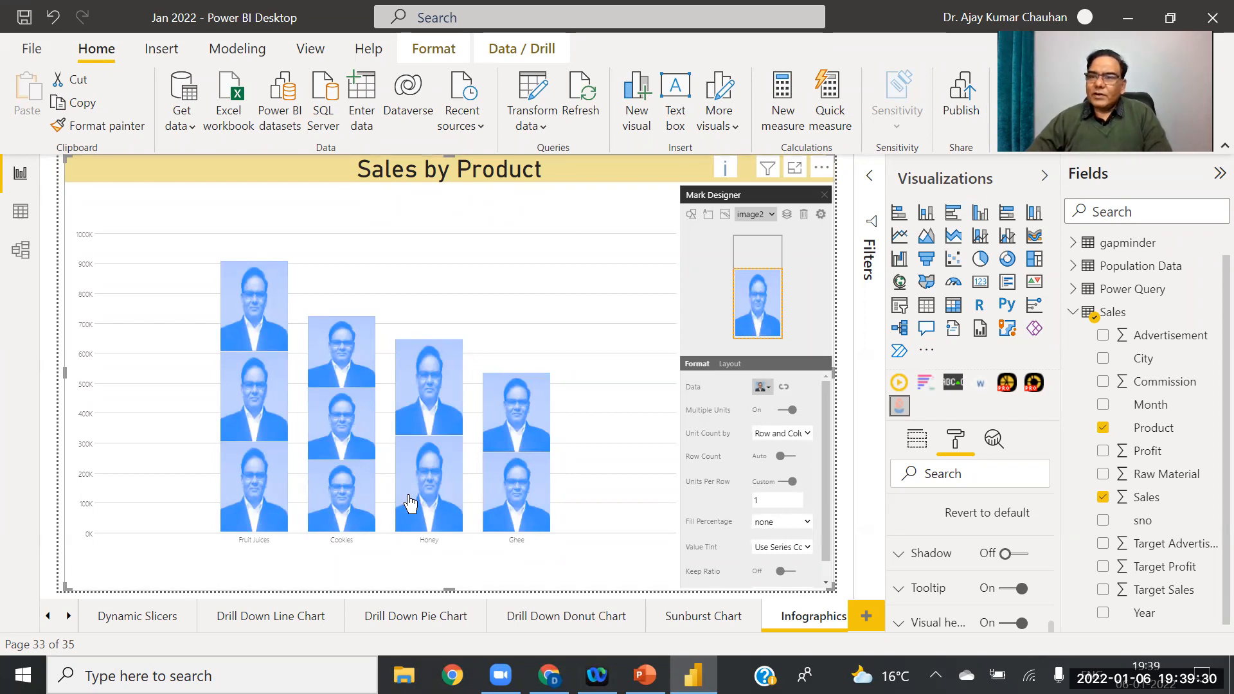
pyautogui.moveTo(410, 504)
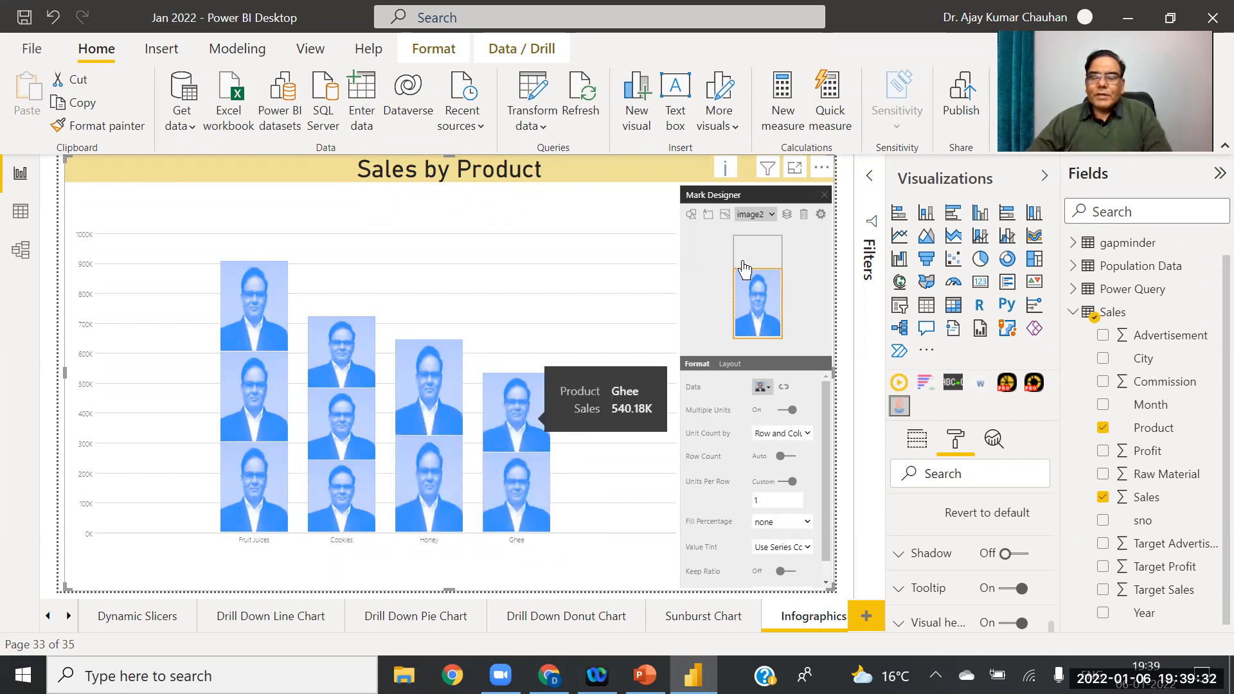
# Step: Replace the portrait mark with two text marks, entering a first name in the second one at font size 30
pyautogui.click(803, 215)
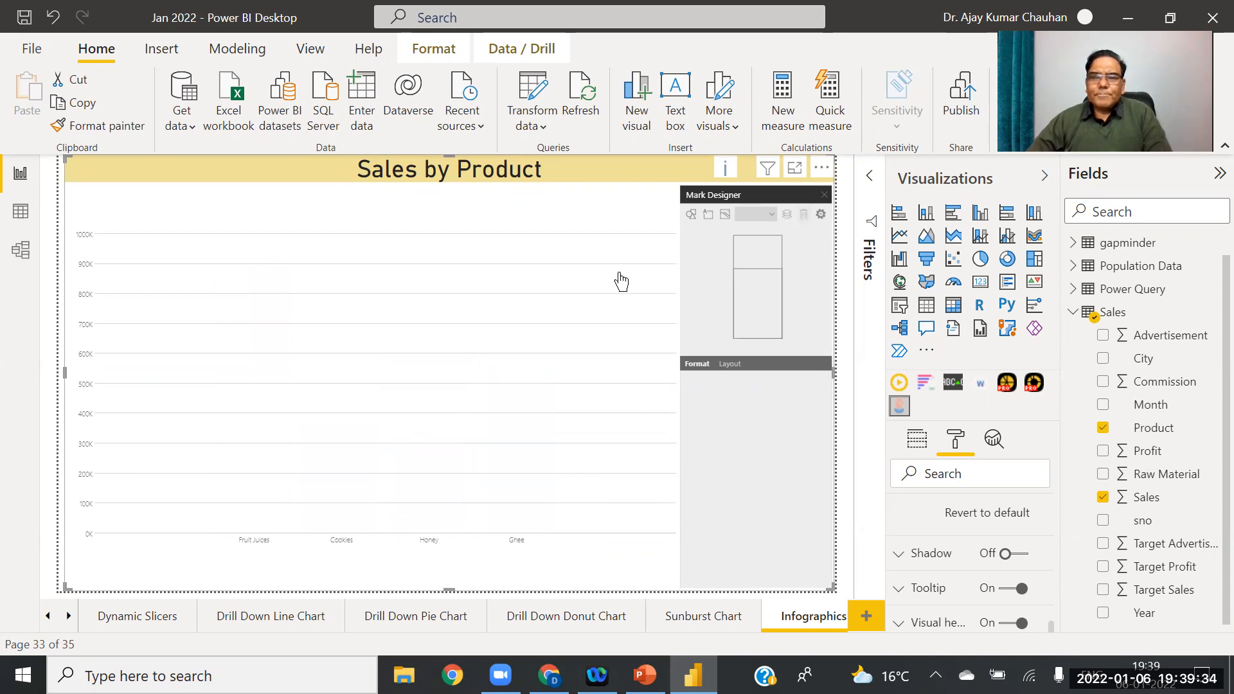
pyautogui.click(710, 215)
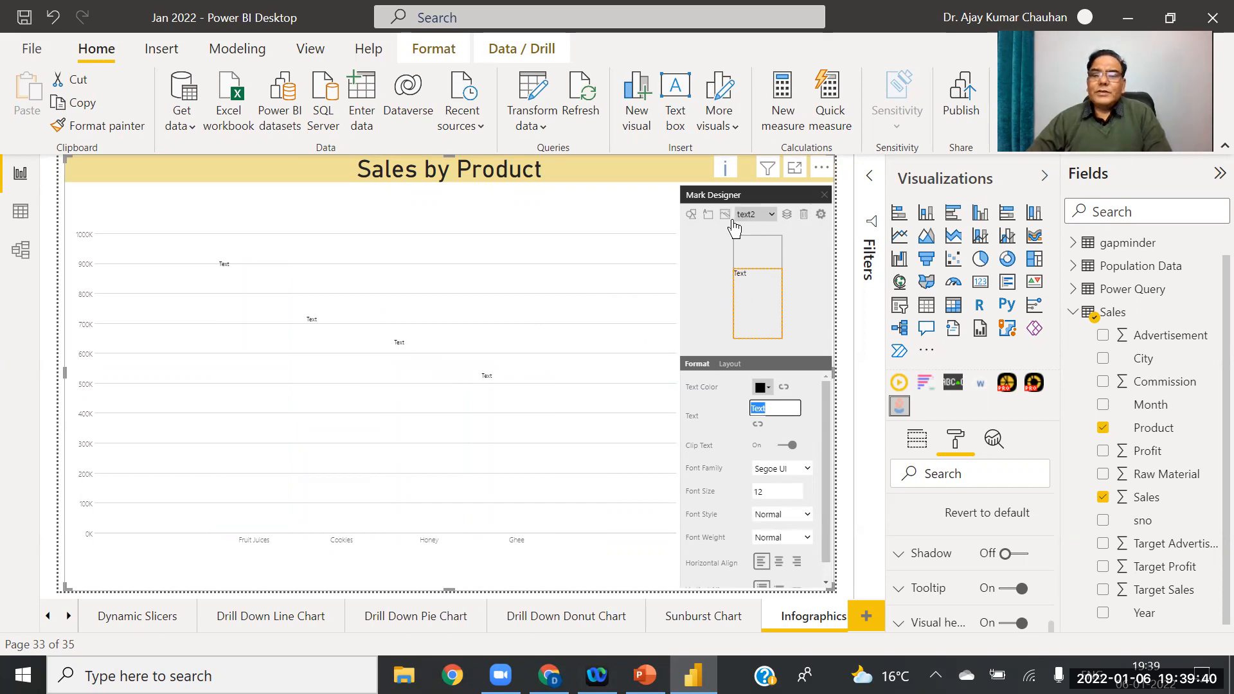
pyautogui.click(708, 216)
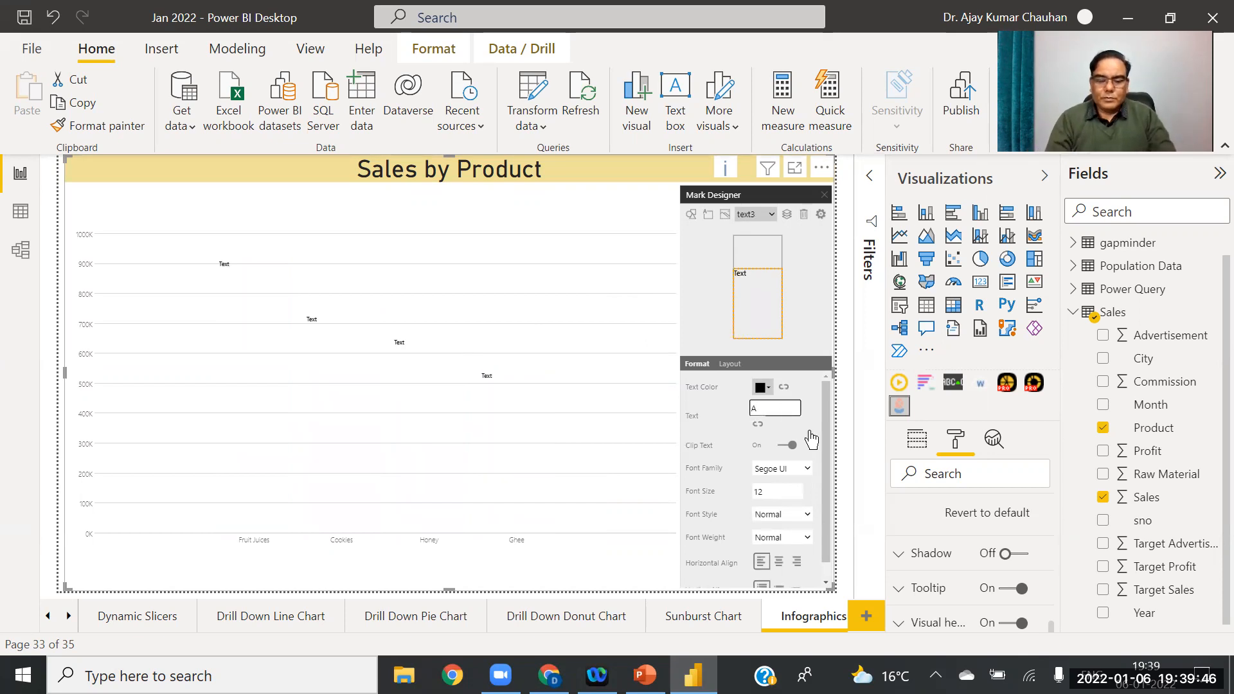
pyautogui.click(744, 283)
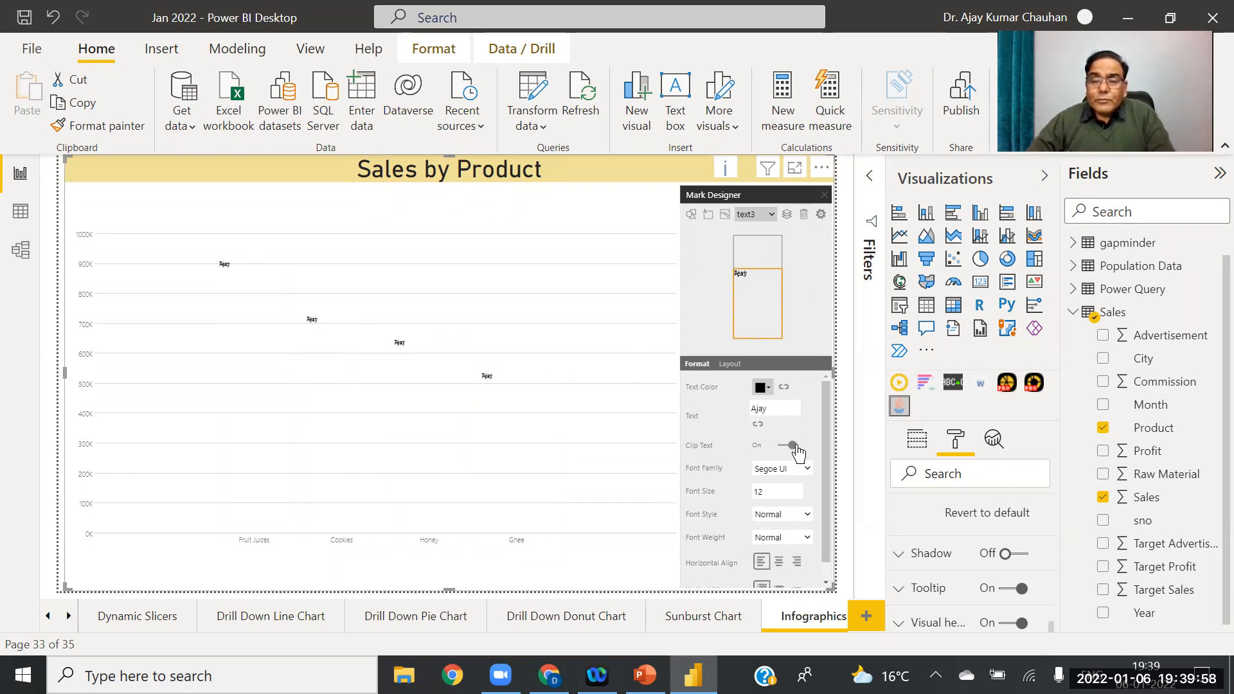
pyautogui.doubleClick(784, 493)
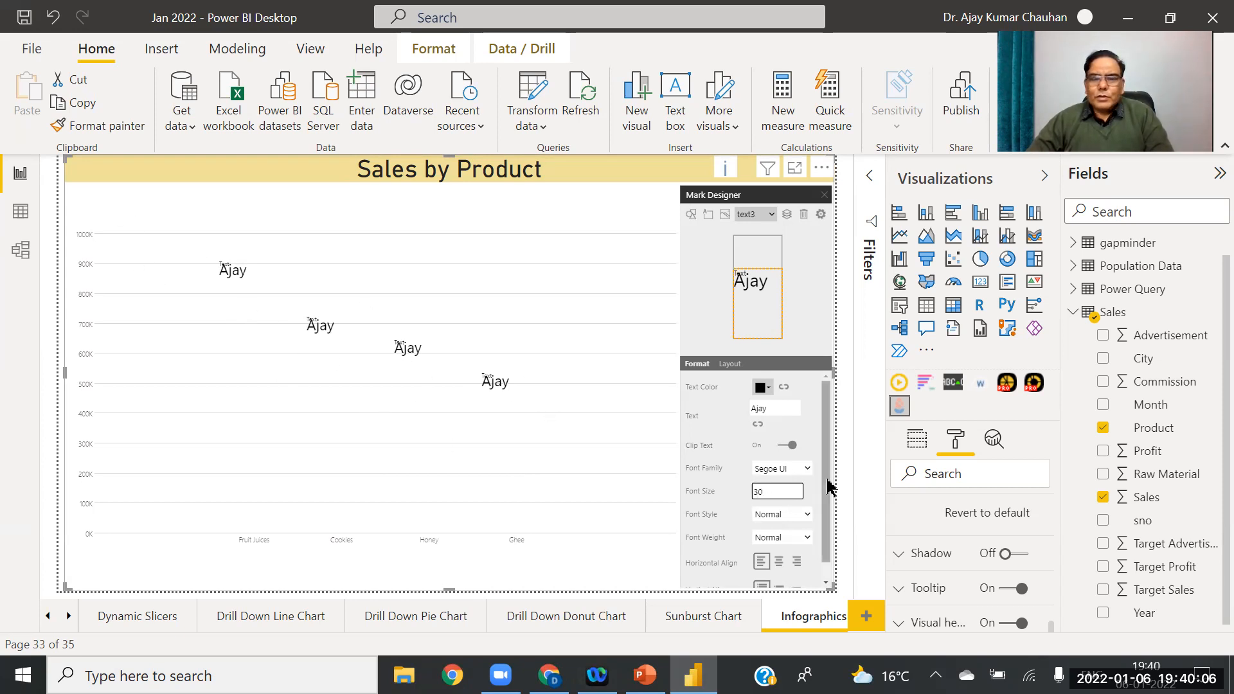
# Step: Delete the text mark with the first name and insert the pine tree from the Nature shapes
pyautogui.click(804, 219)
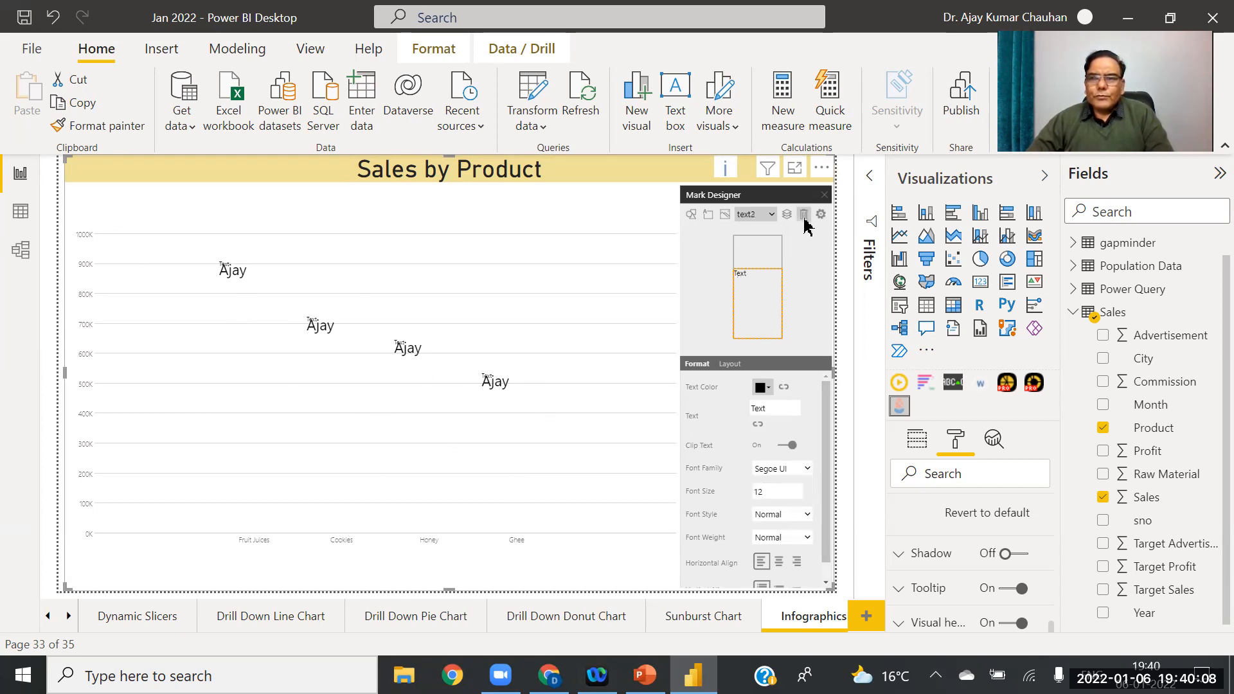
pyautogui.click(689, 219)
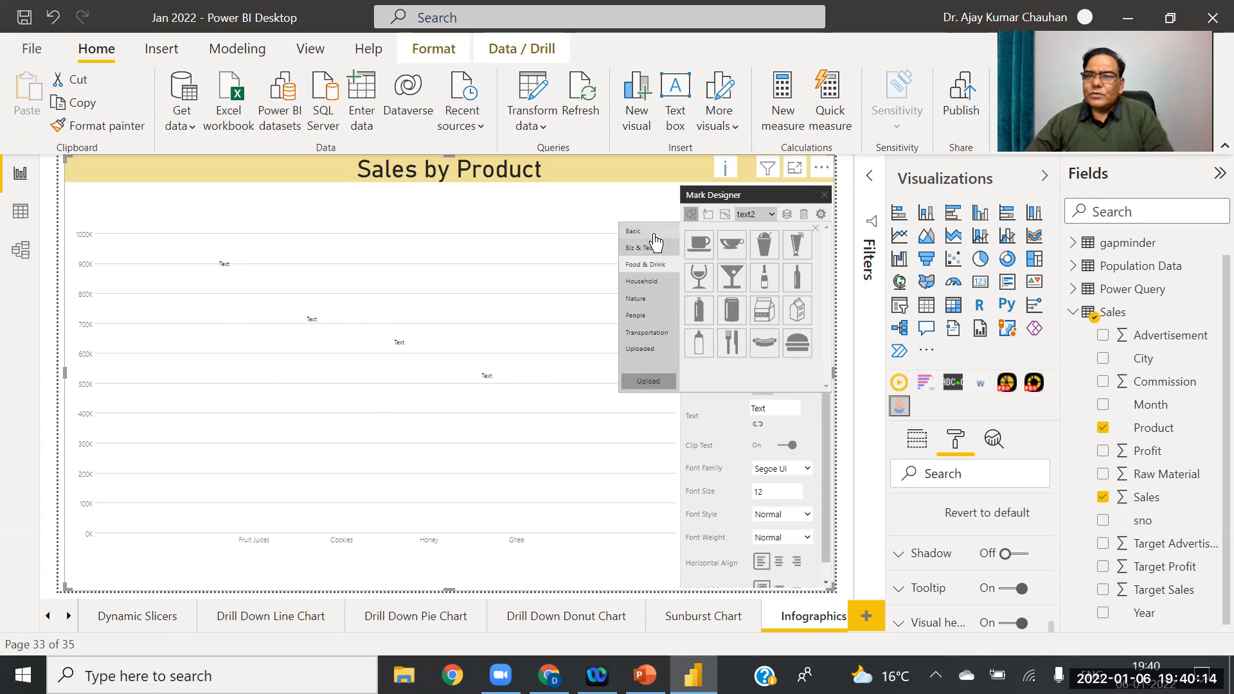
pyautogui.click(646, 300)
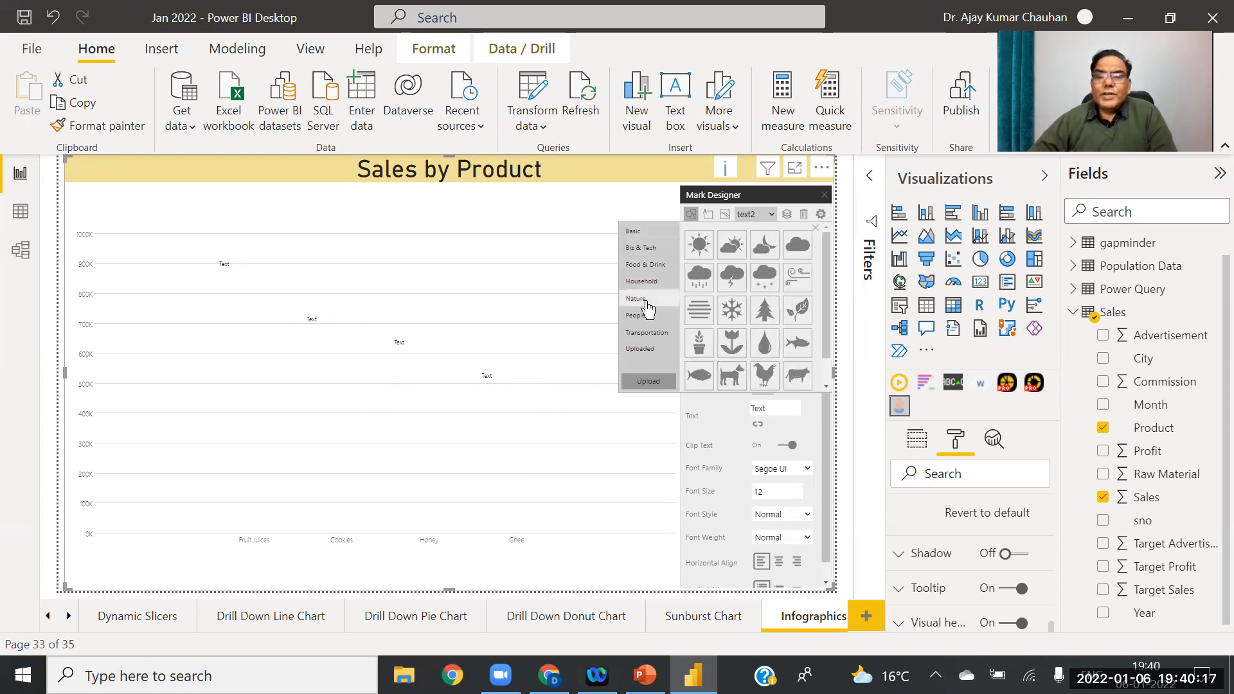
pyautogui.click(765, 313)
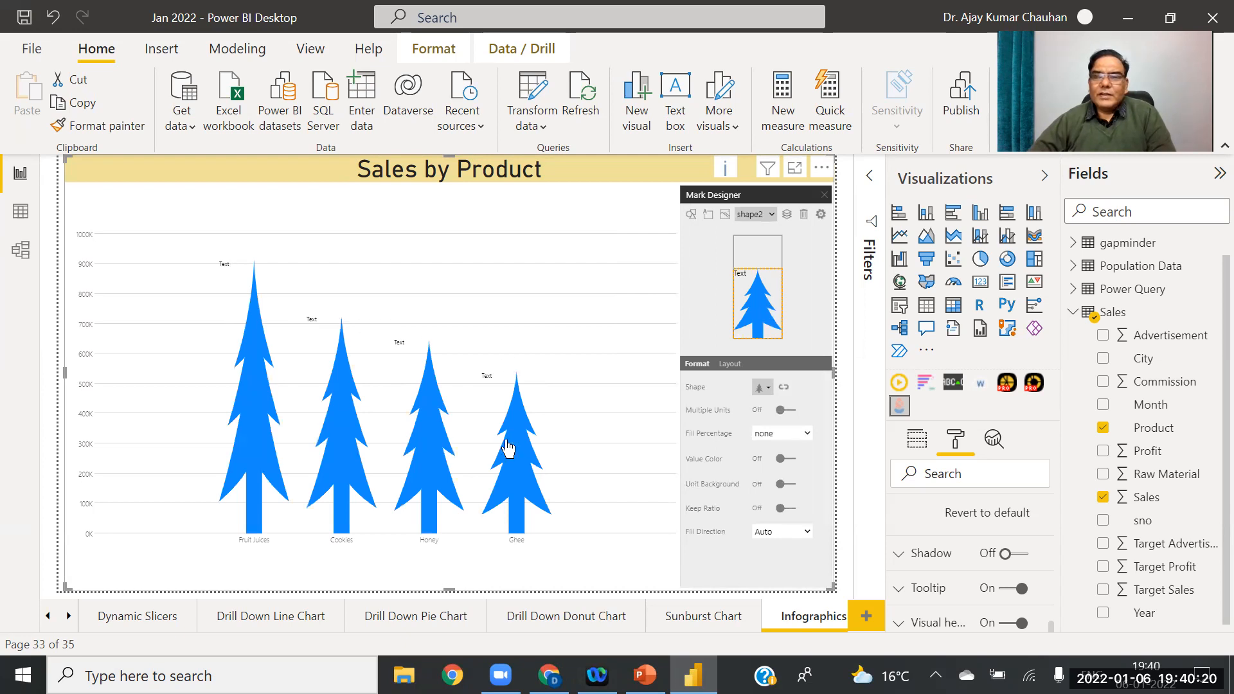
# Step: Delete the pine tree and remaining text mark, and insert the dog from the Nature shapes
pyautogui.click(804, 214)
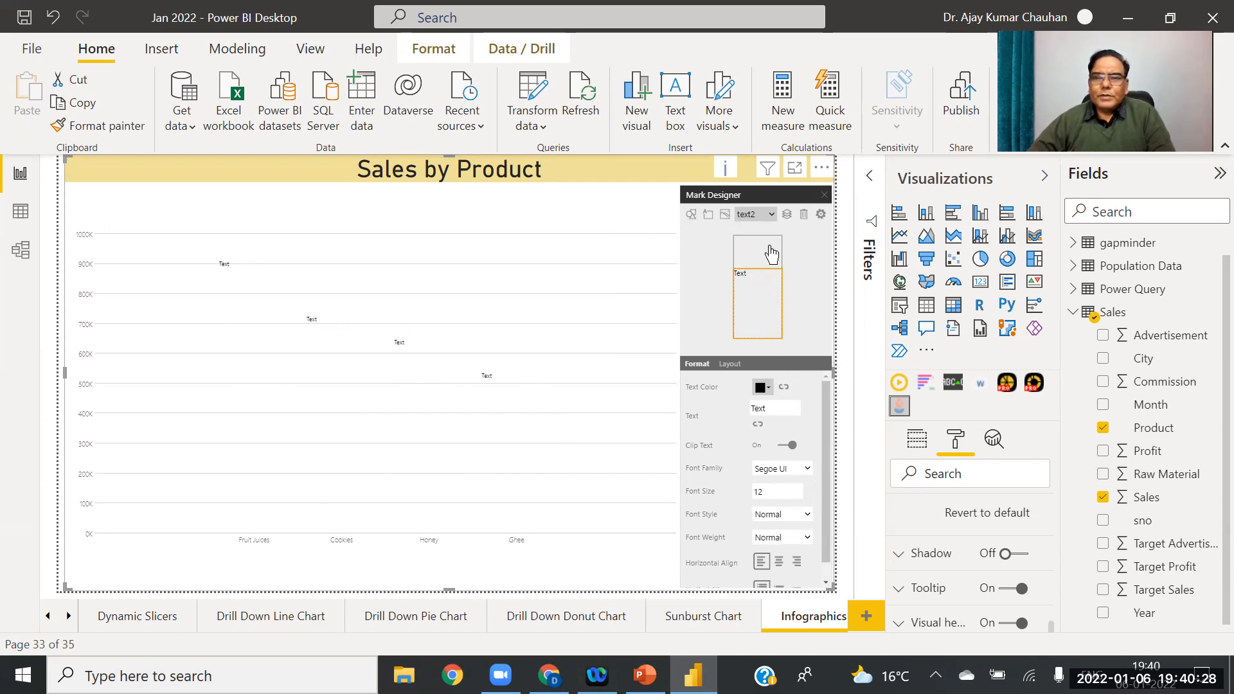
pyautogui.click(804, 214)
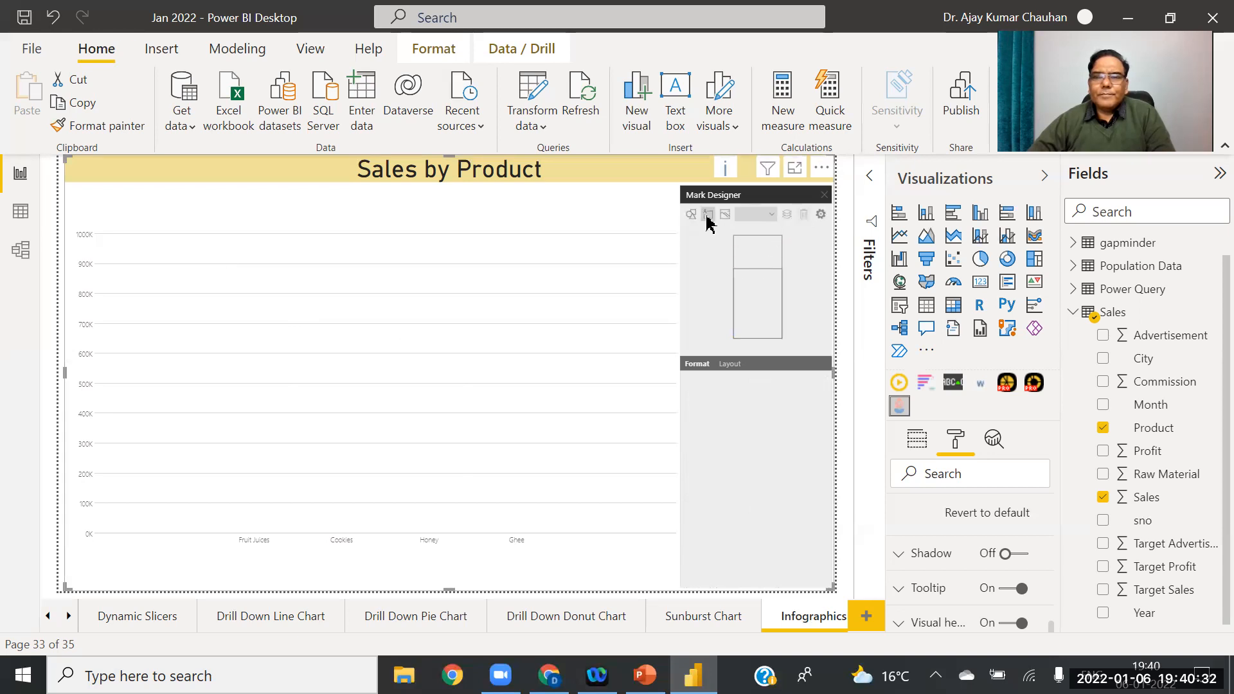
pyautogui.click(692, 215)
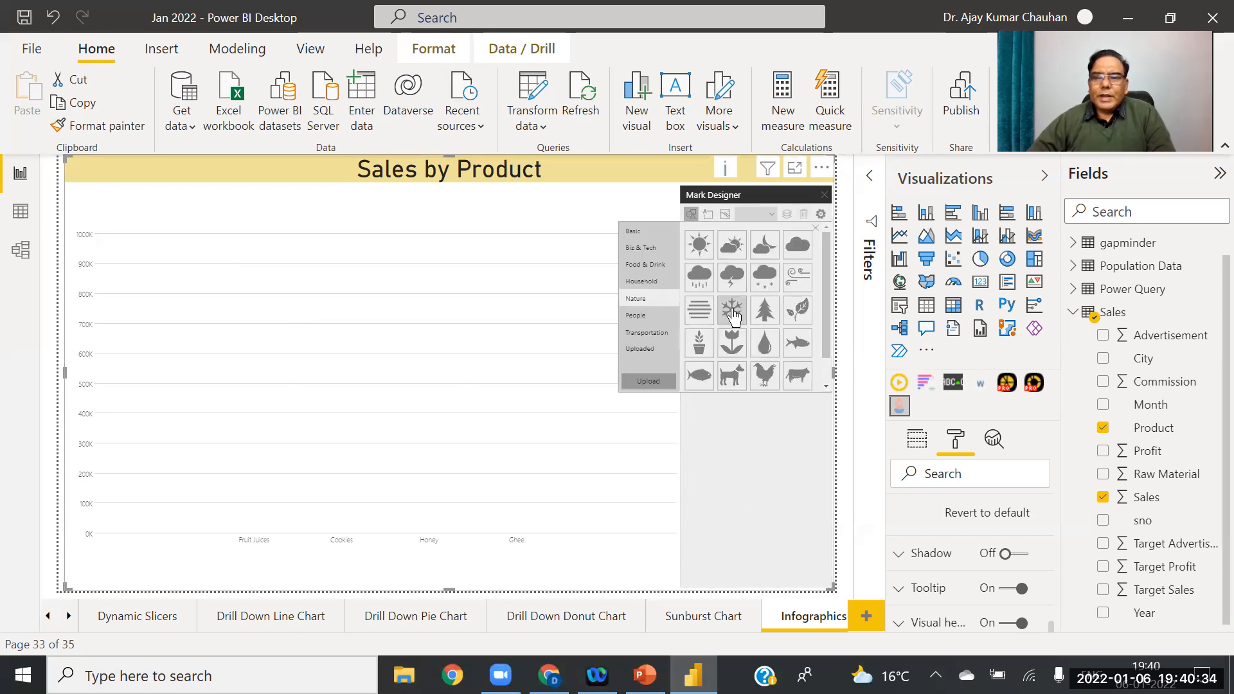
pyautogui.click(733, 377)
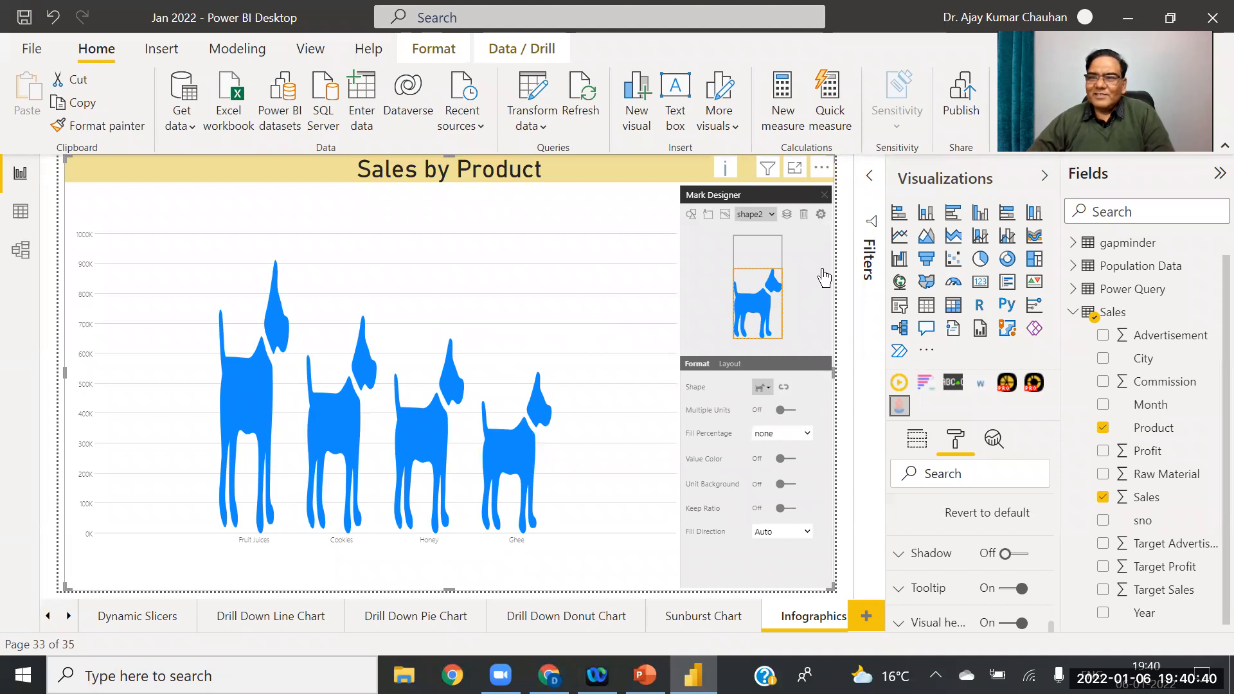
# Step: Replace the dog with the child with raised arms from the People shapes and add the sad face over it
pyautogui.click(805, 215)
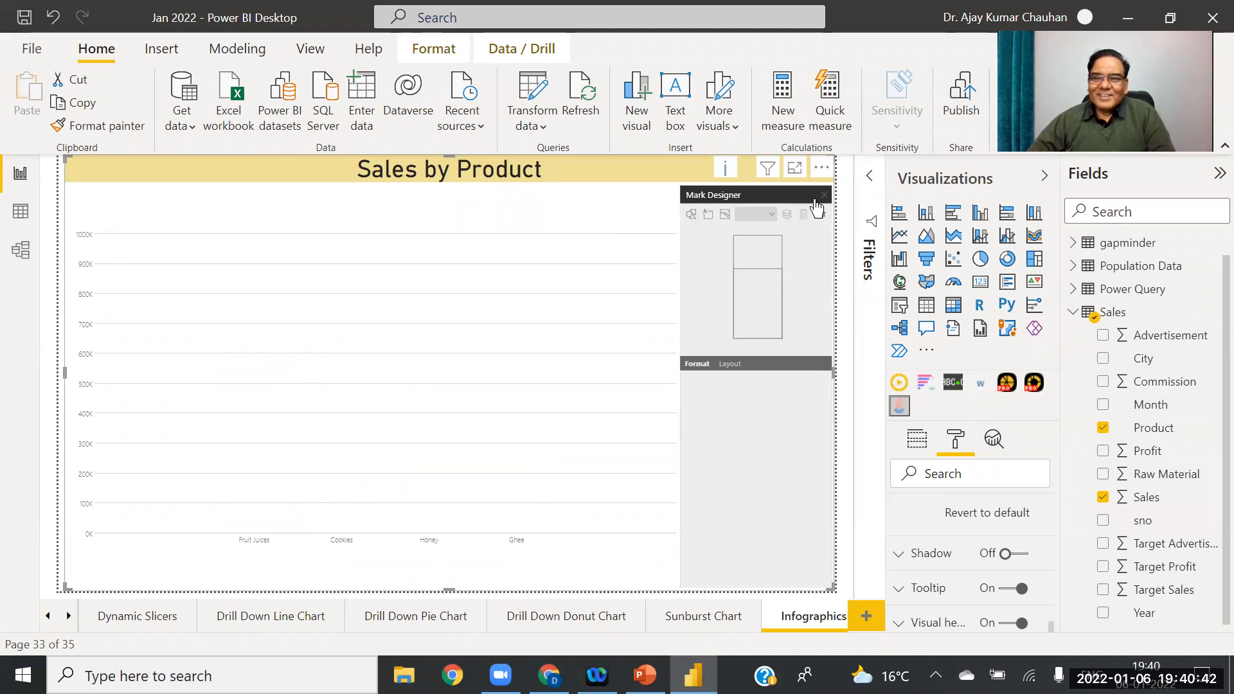
pyautogui.click(691, 216)
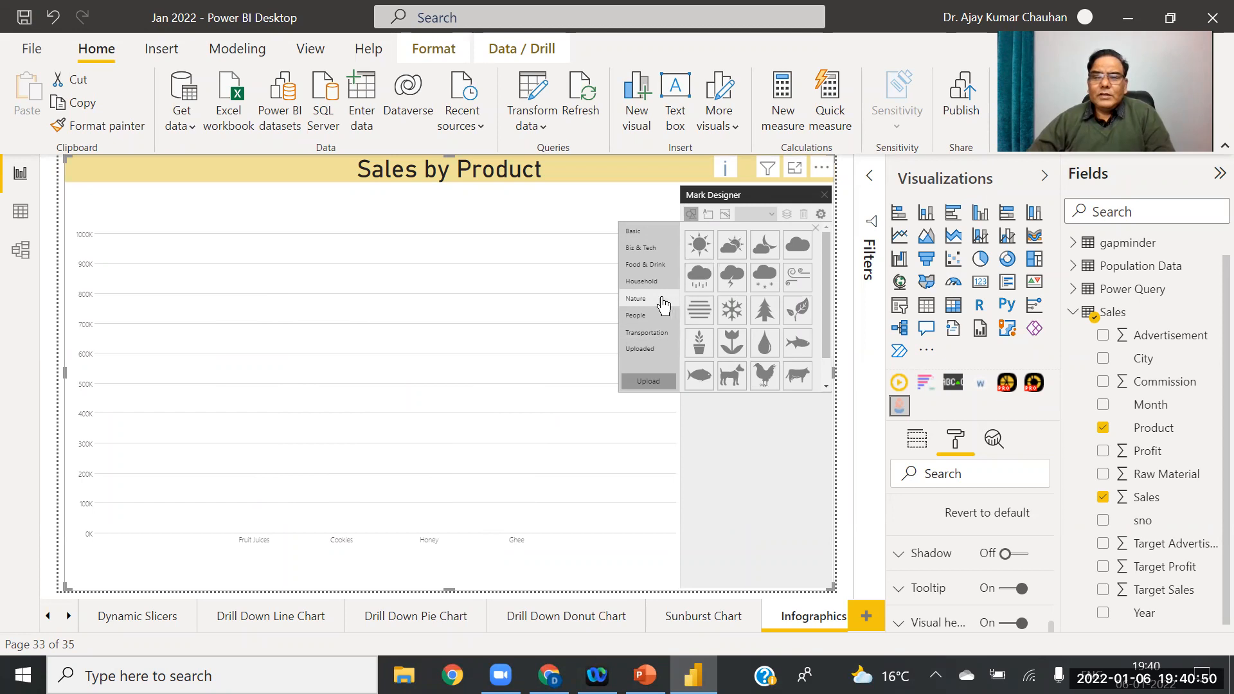
pyautogui.click(648, 316)
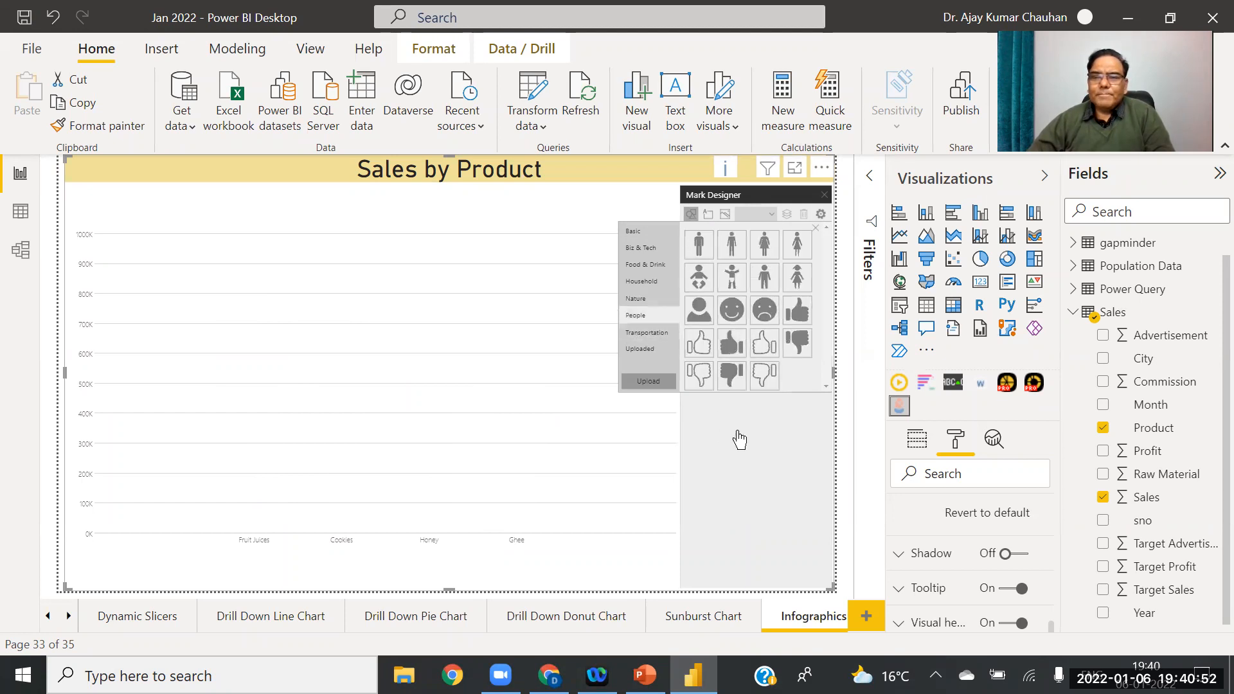
pyautogui.click(726, 280)
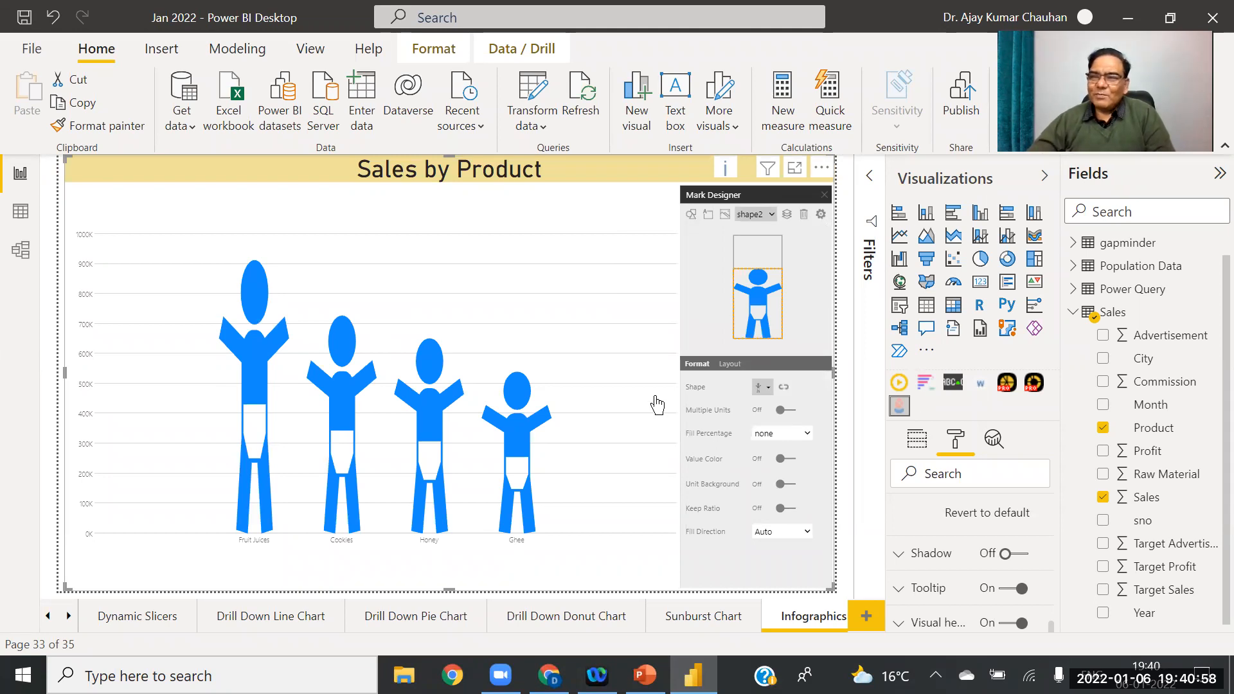
pyautogui.click(691, 214)
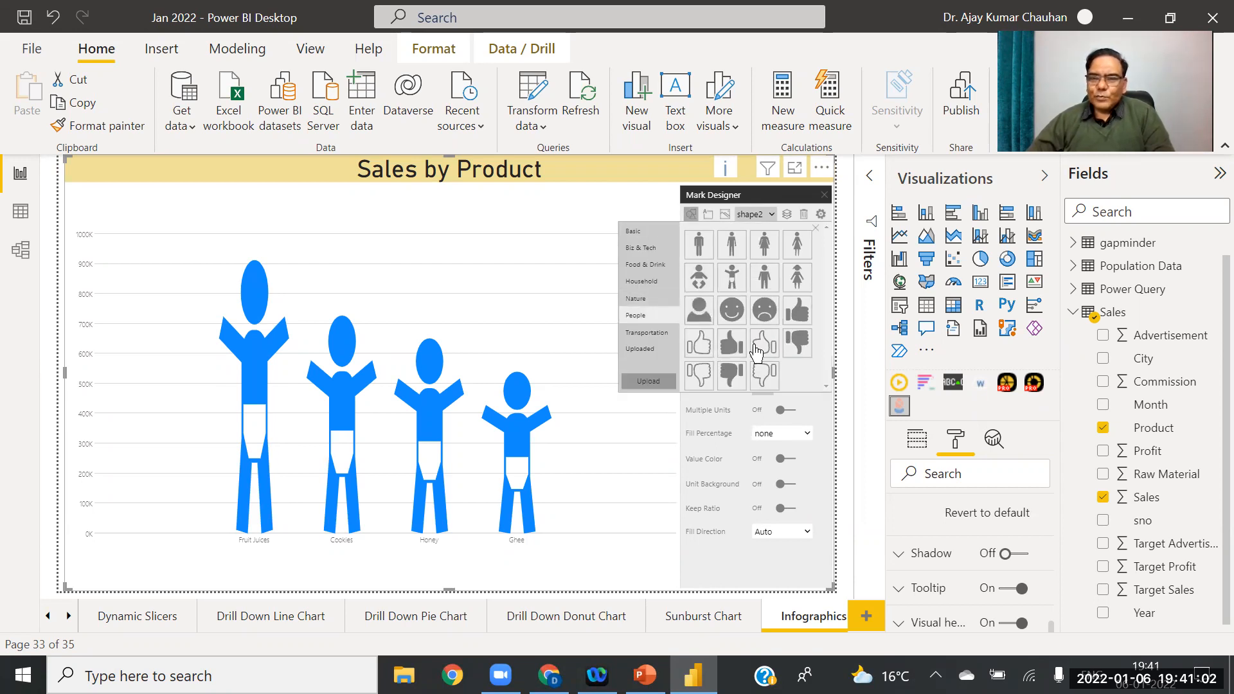
pyautogui.click(765, 313)
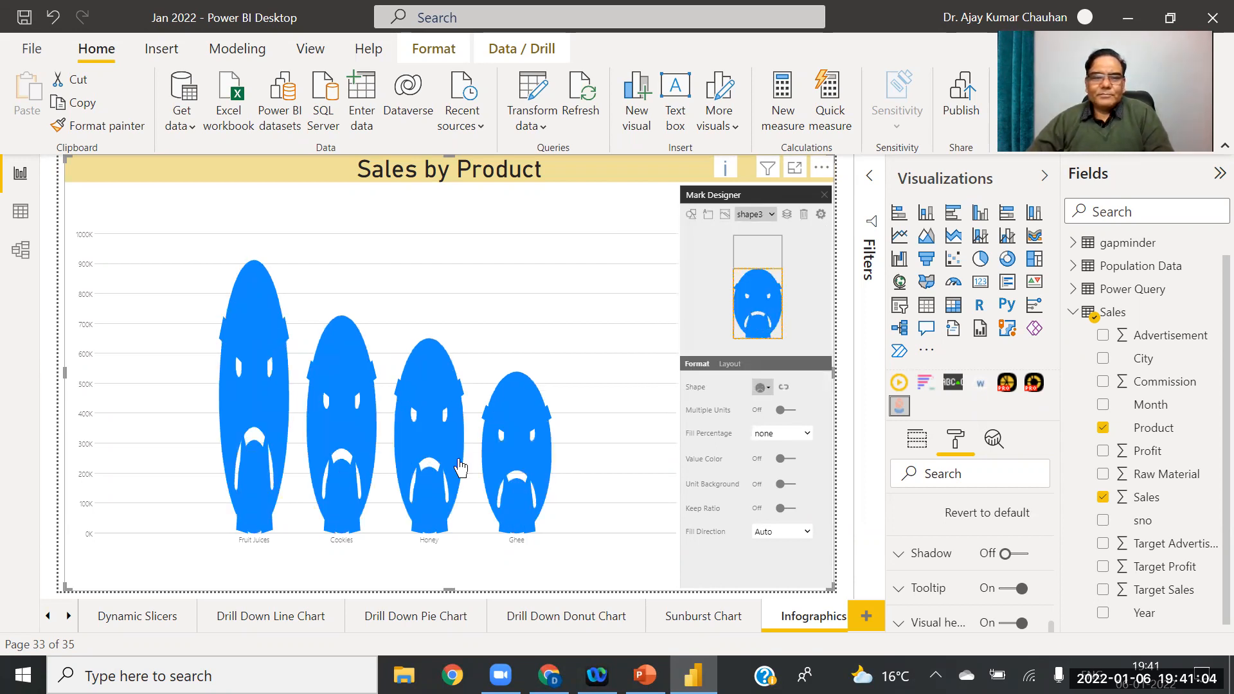
# Step: Delete the sad face and the child mark, and insert the smiling face from the People shapes
pyautogui.click(804, 216)
pyautogui.click(804, 218)
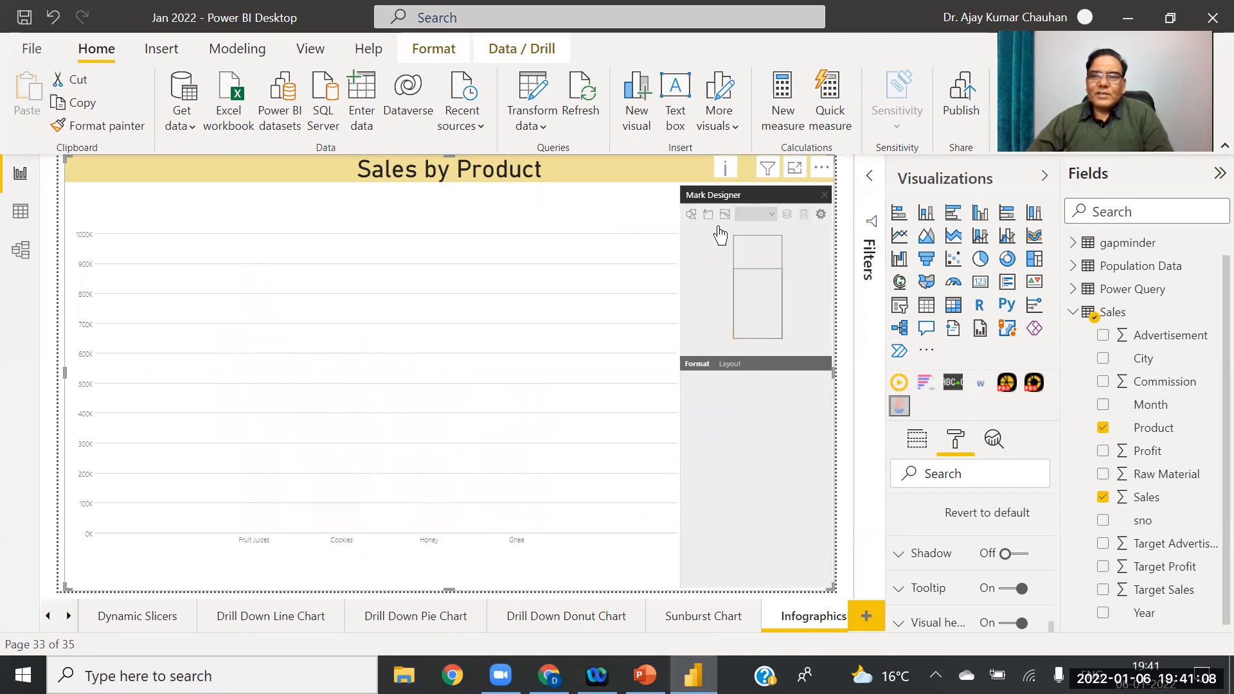
pyautogui.click(691, 216)
pyautogui.click(732, 311)
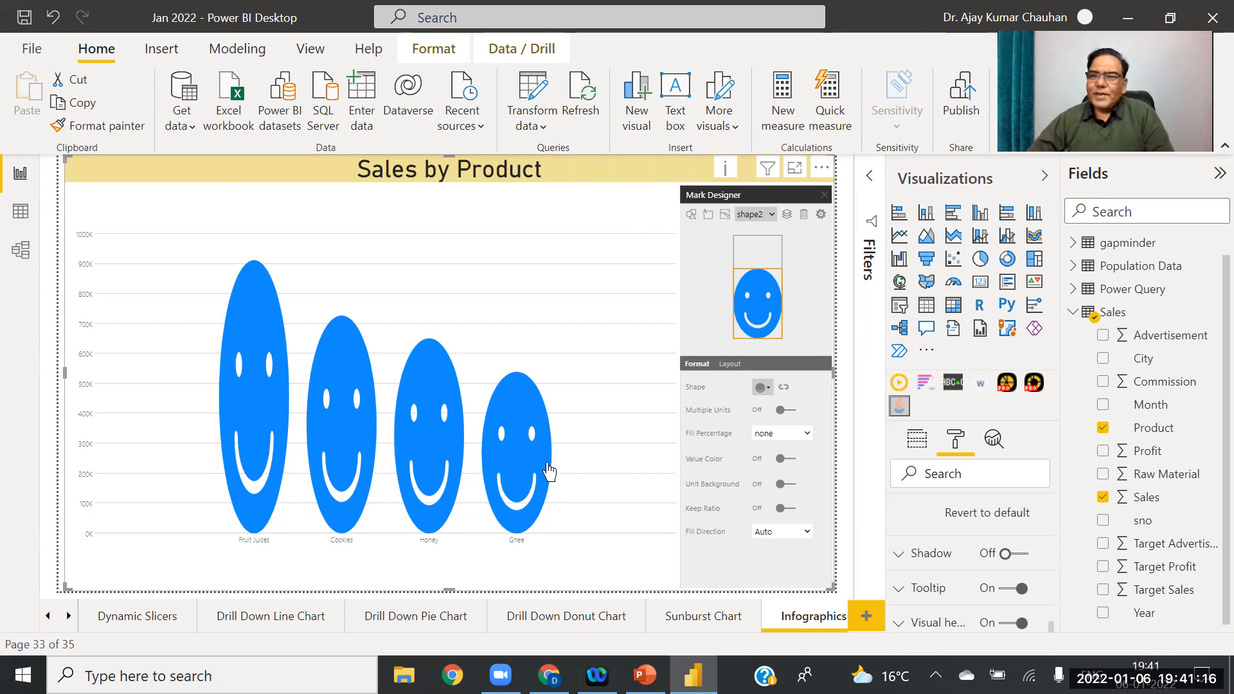
pyautogui.moveTo(532, 452)
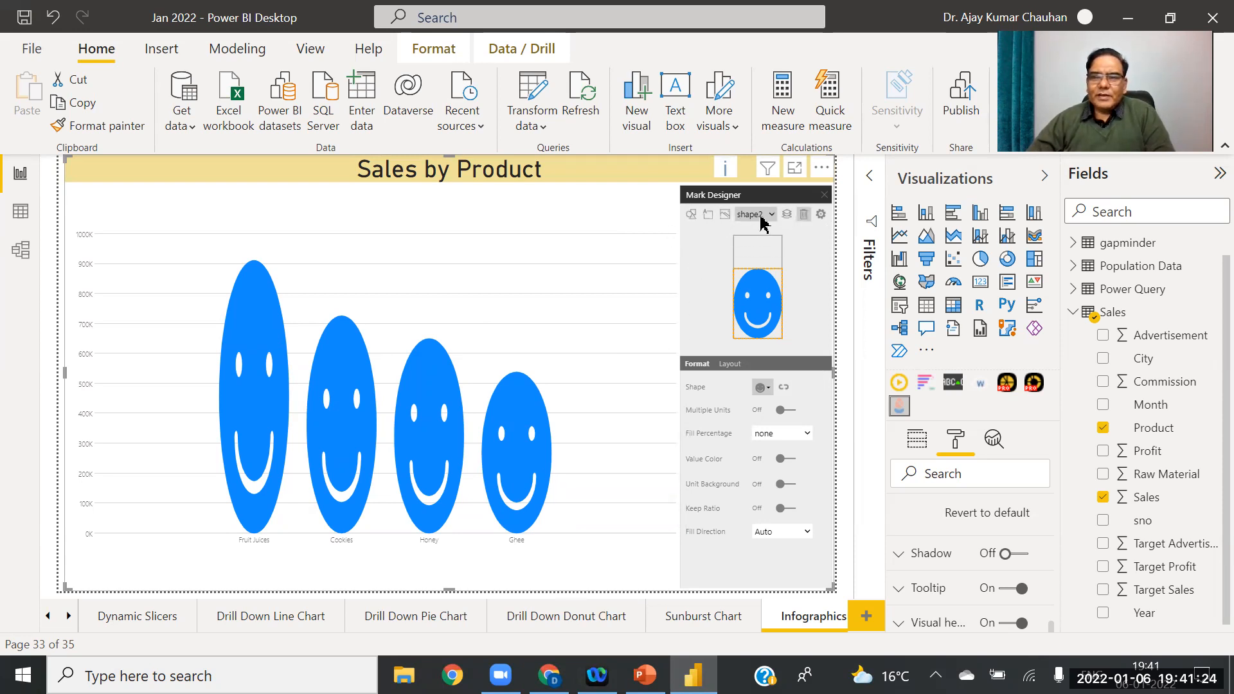
# Step: Replace the smiling face mark with the portrait image so the photo forms the product columns
pyautogui.click(692, 214)
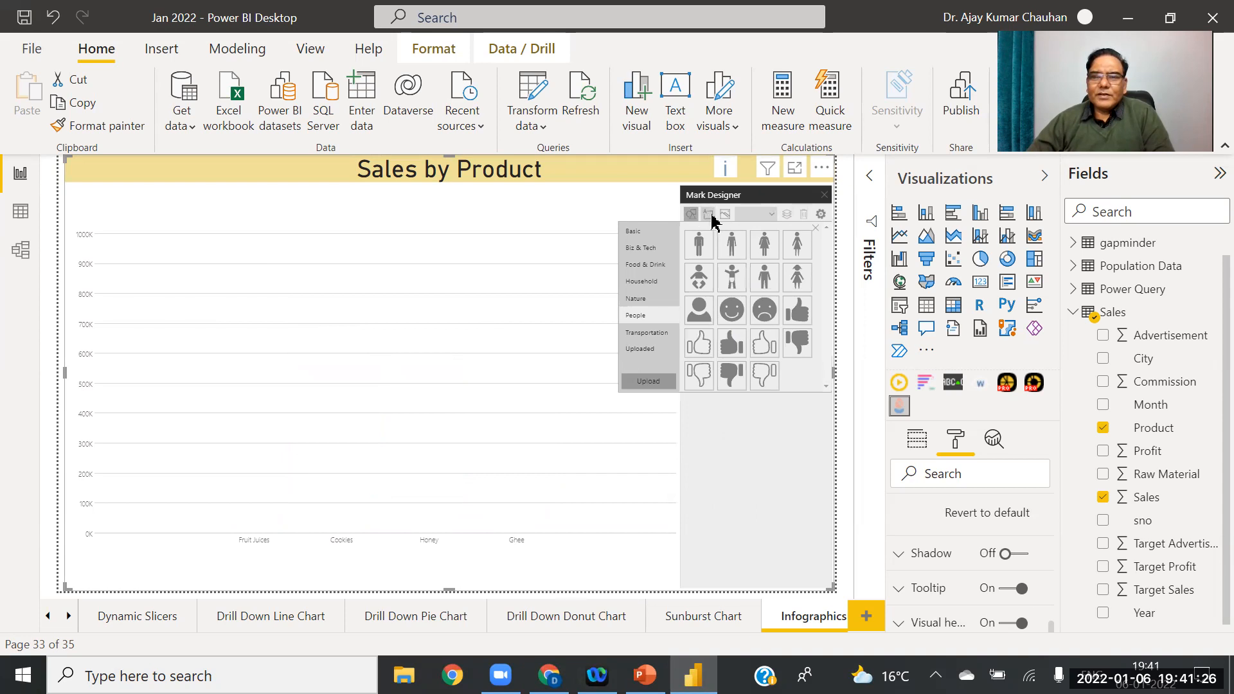
pyautogui.click(724, 215)
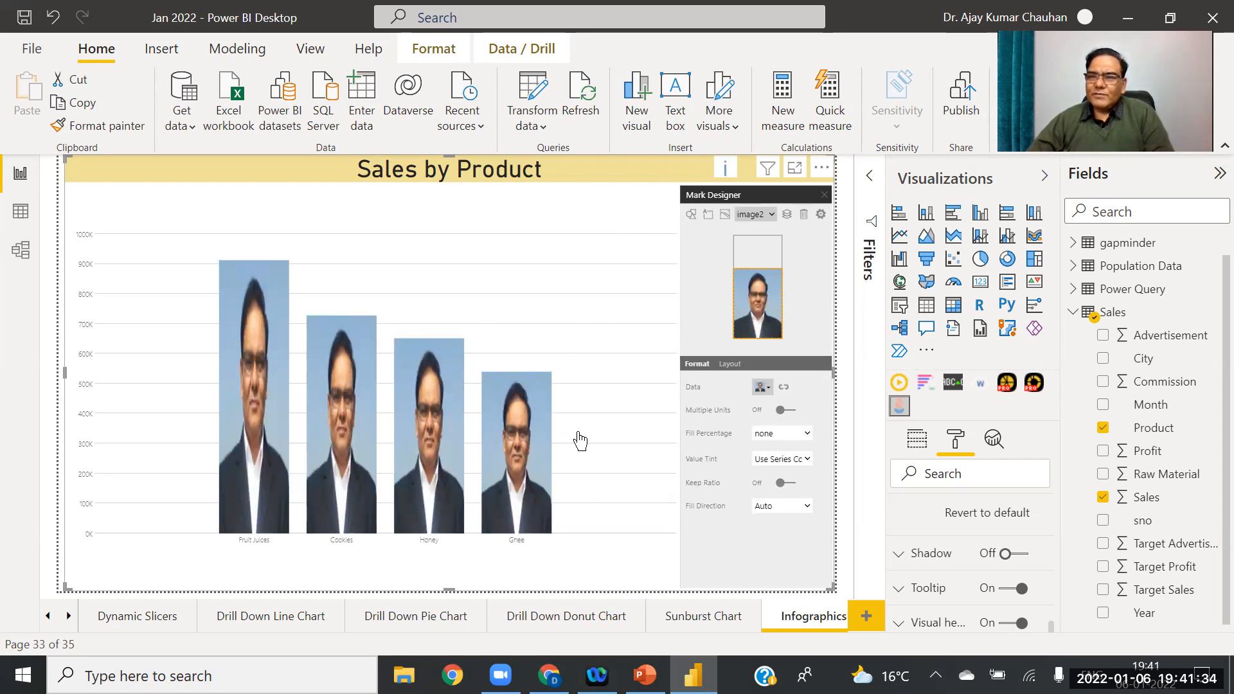
pyautogui.moveTo(407, 448)
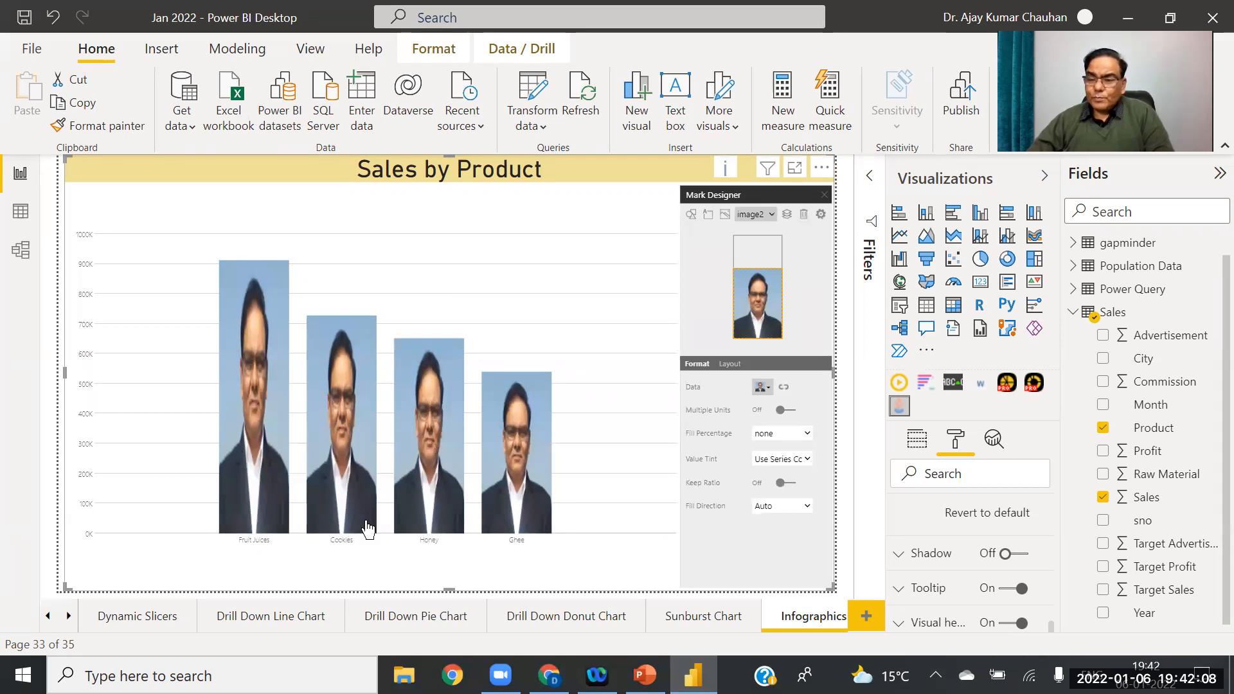
# Step: On the Sunburst Chart page, search the visuals marketplace for "sunburst" and import Microsoft Corporation's Sunburst visual
pyautogui.click(695, 616)
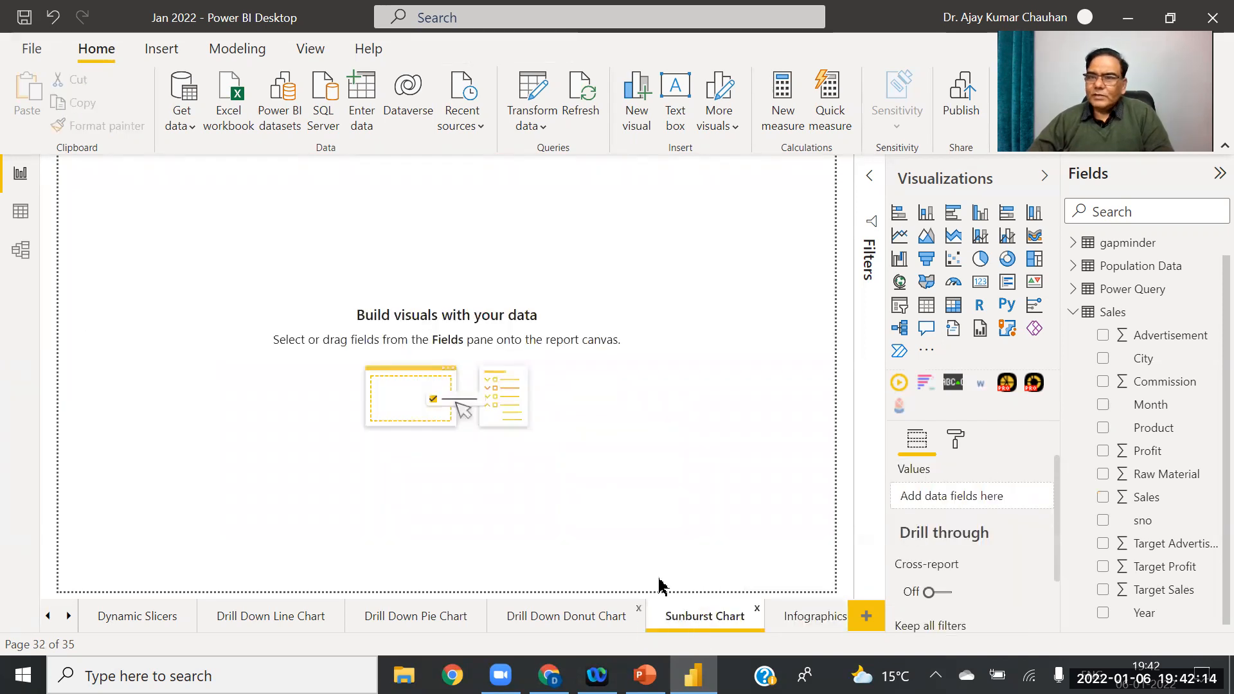
pyautogui.click(927, 352)
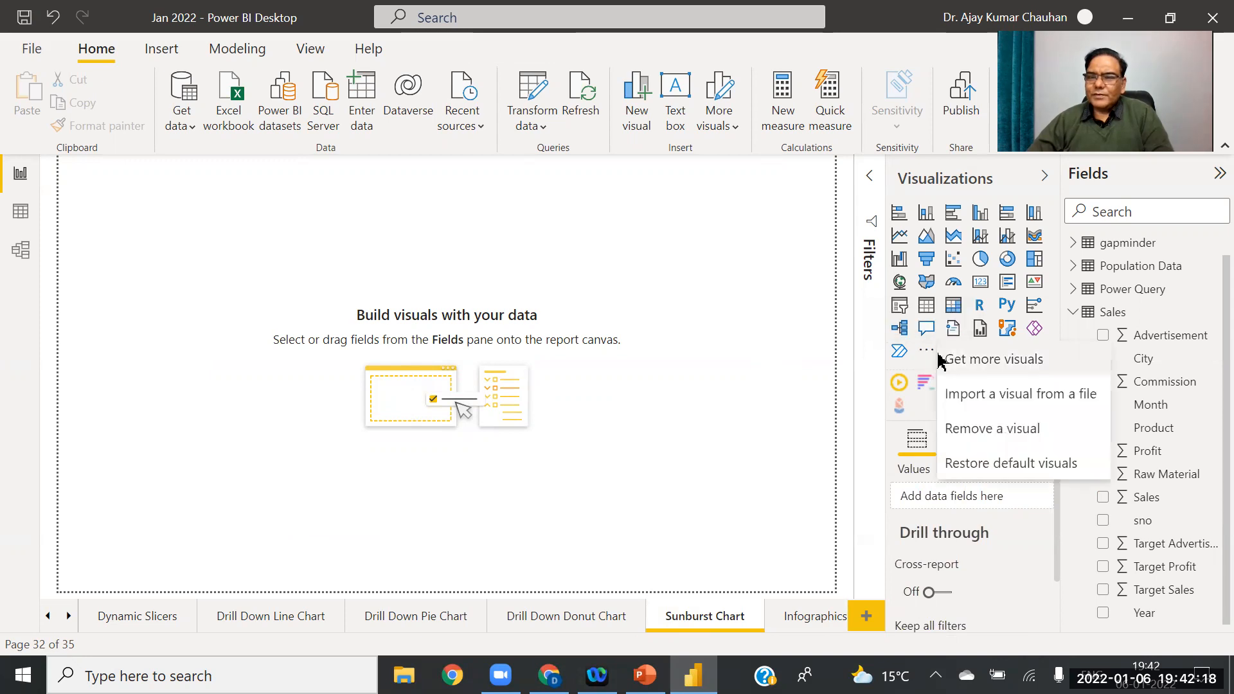
pyautogui.click(981, 364)
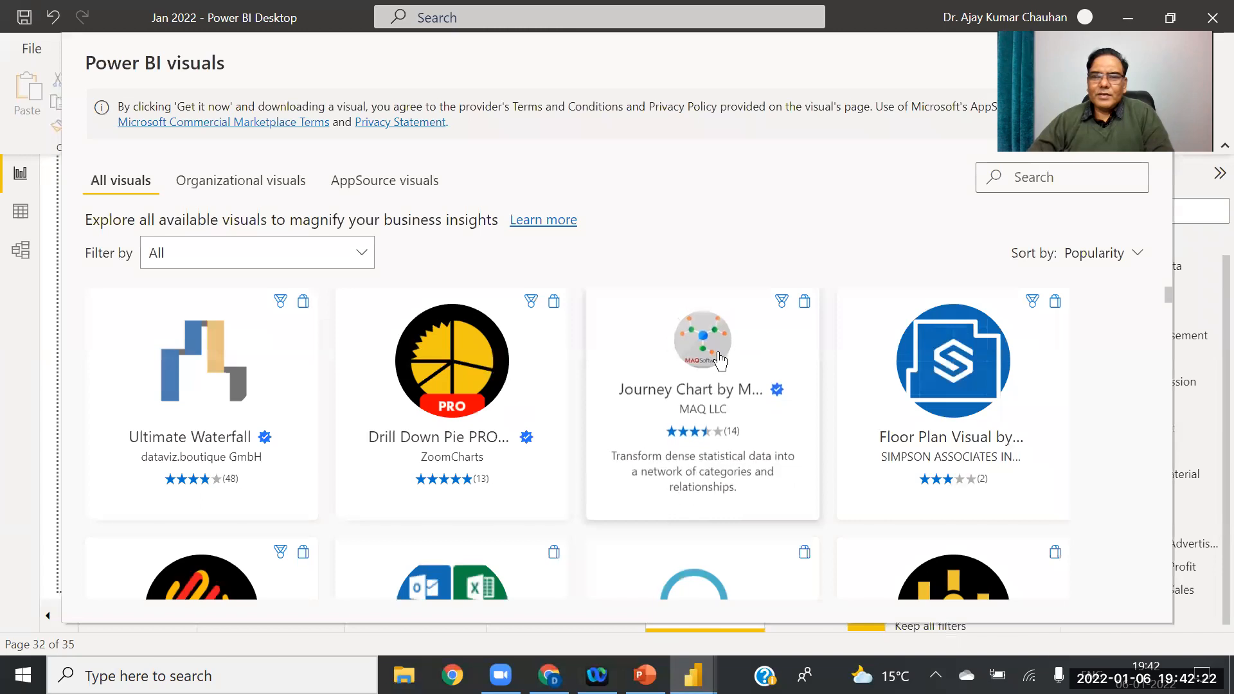
pyautogui.click(1045, 176)
pyautogui.write('sunburst')
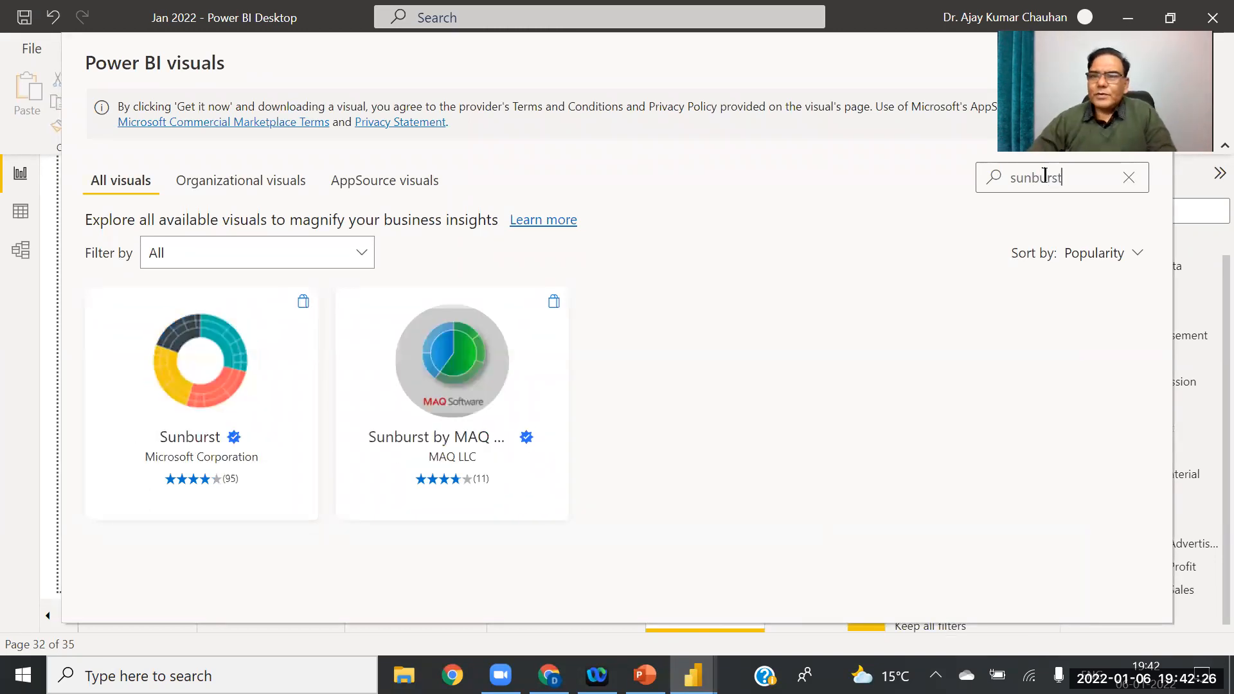
pyautogui.click(202, 355)
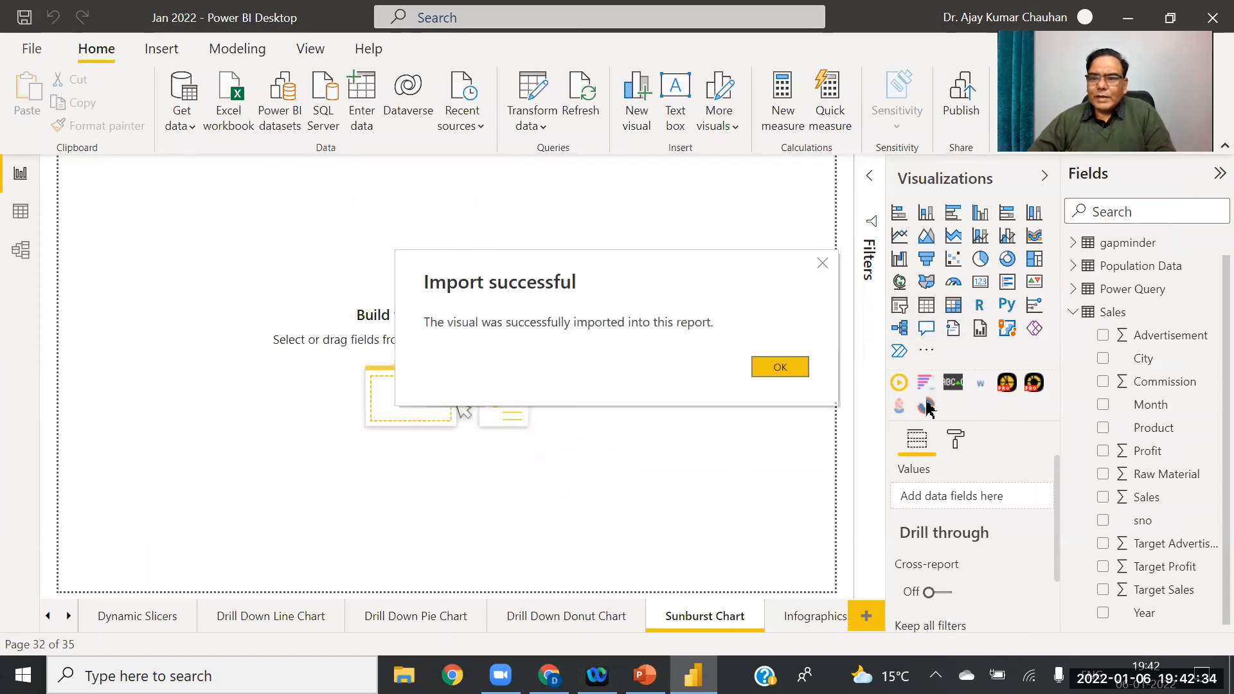
pyautogui.click(800, 370)
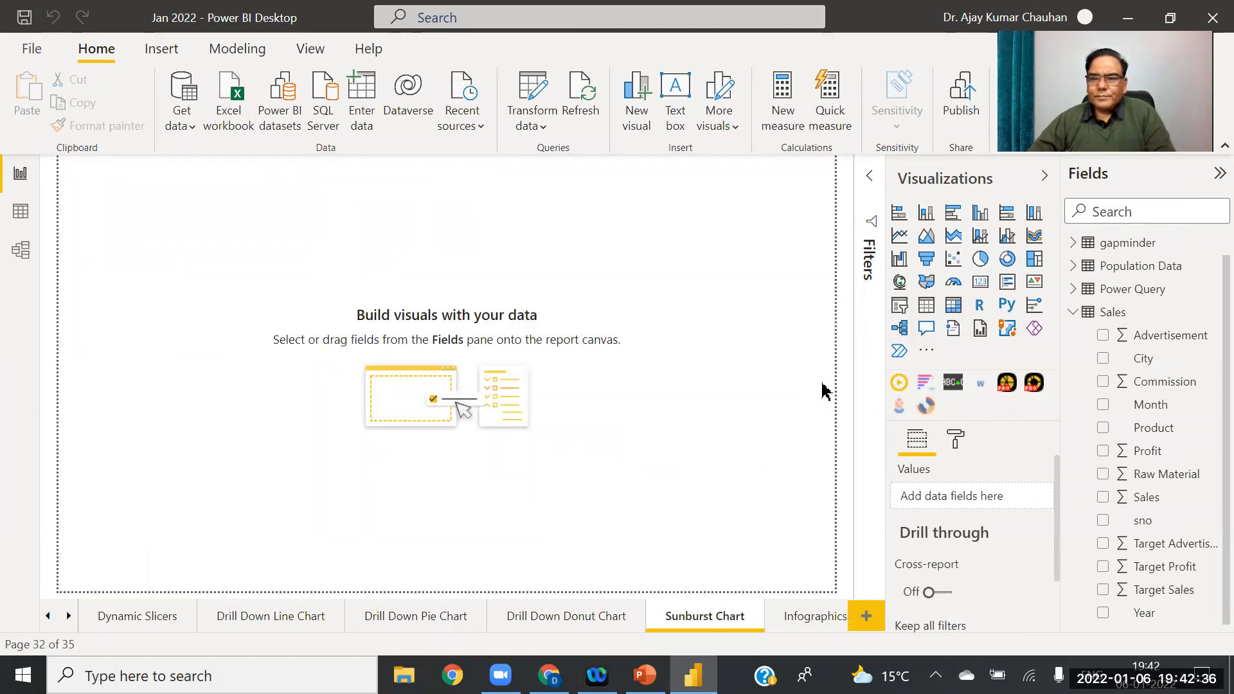
# Step: Add the Sunburst visual to the page and enlarge it to fill the whole canvas
pyautogui.click(925, 409)
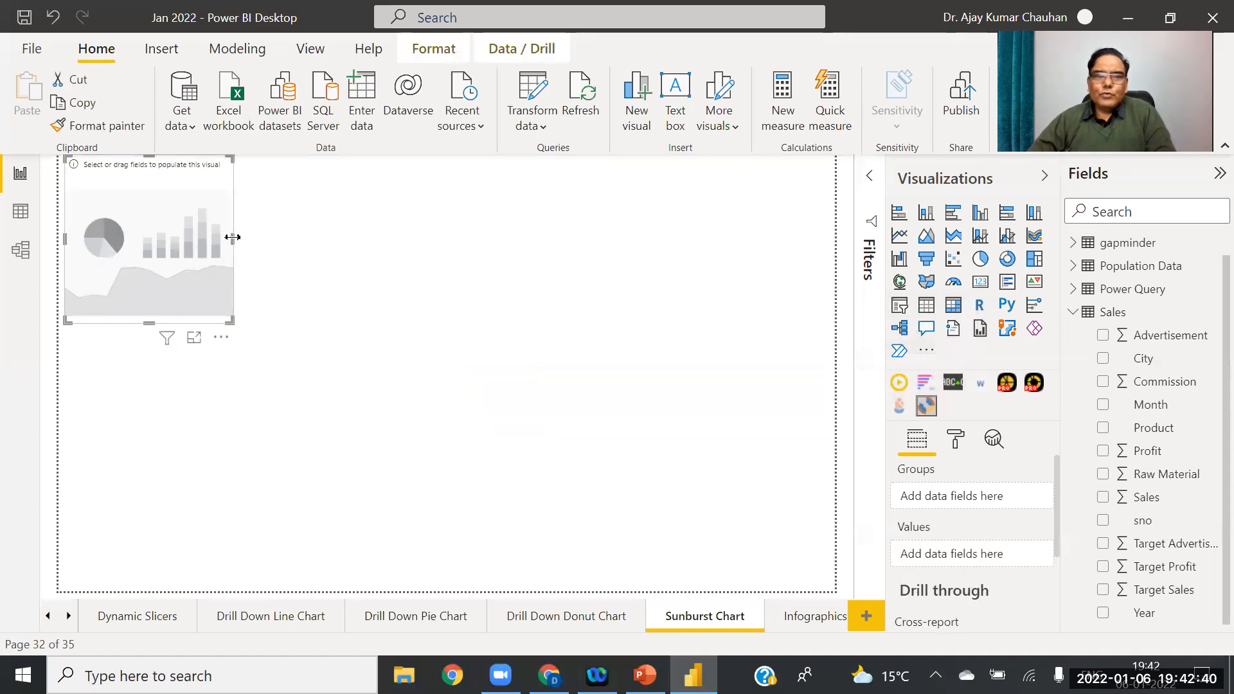
pyautogui.moveTo(233, 237); pyautogui.dragTo(832, 303)
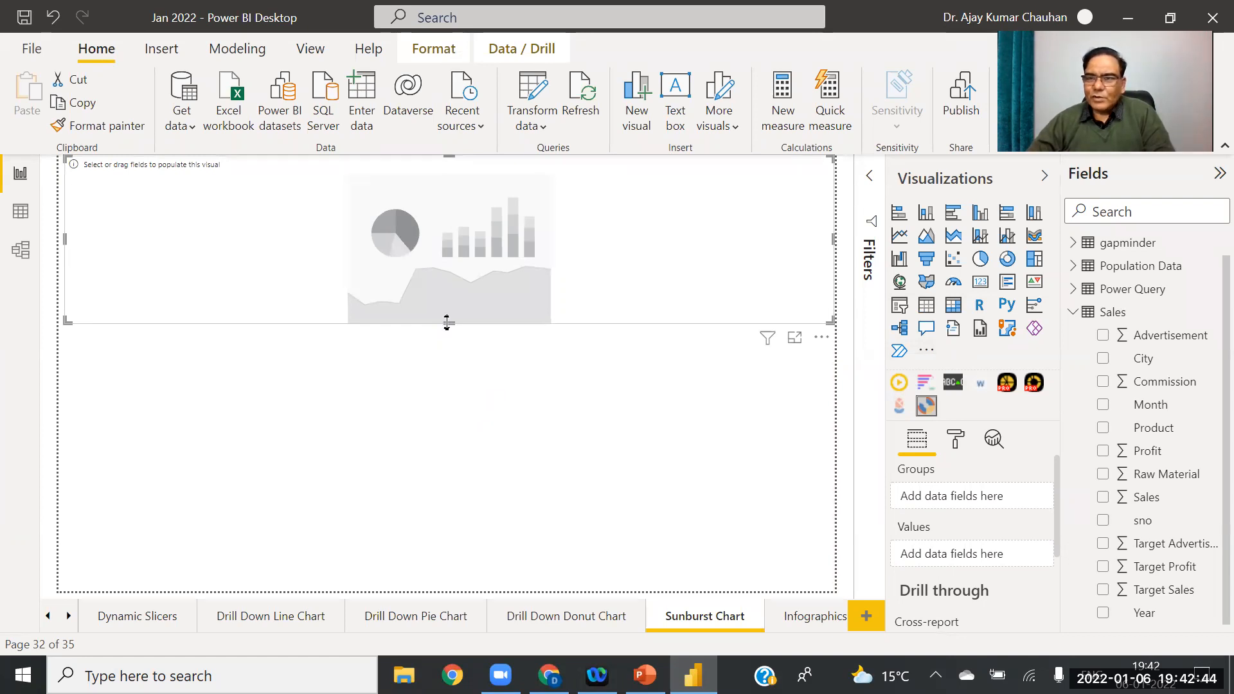
pyautogui.moveTo(448, 322); pyautogui.dragTo(444, 394)
pyautogui.moveTo(412, 520); pyautogui.dragTo(415, 581)
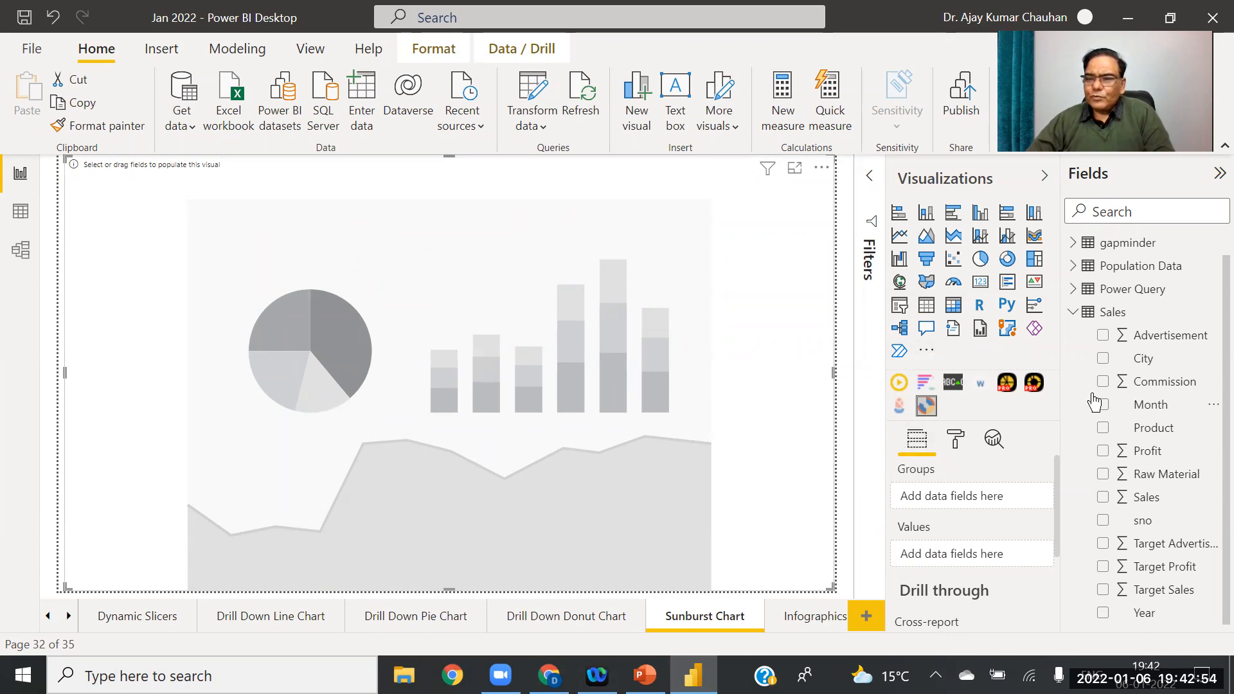
# Step: Group the sunburst by City, Product and Year with Sales as its values, and remove Year from the groups
pyautogui.moveTo(1143, 359); pyautogui.dragTo(967, 488)
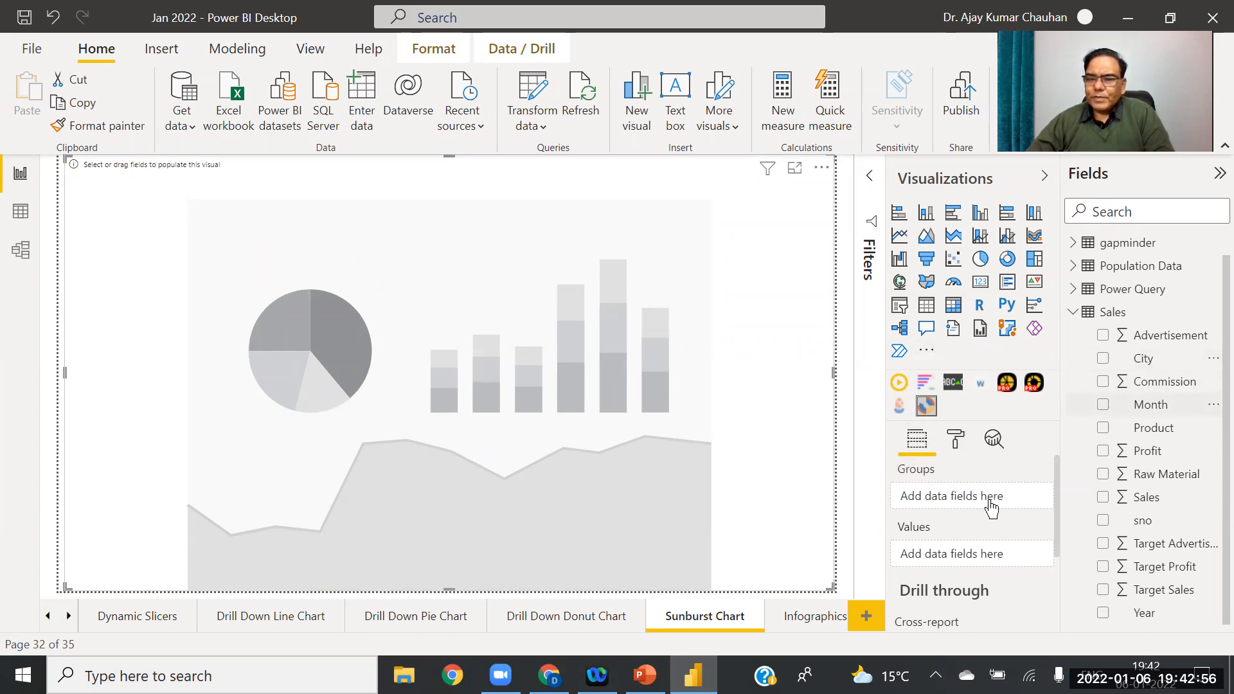
pyautogui.moveTo(1156, 428); pyautogui.dragTo(993, 520)
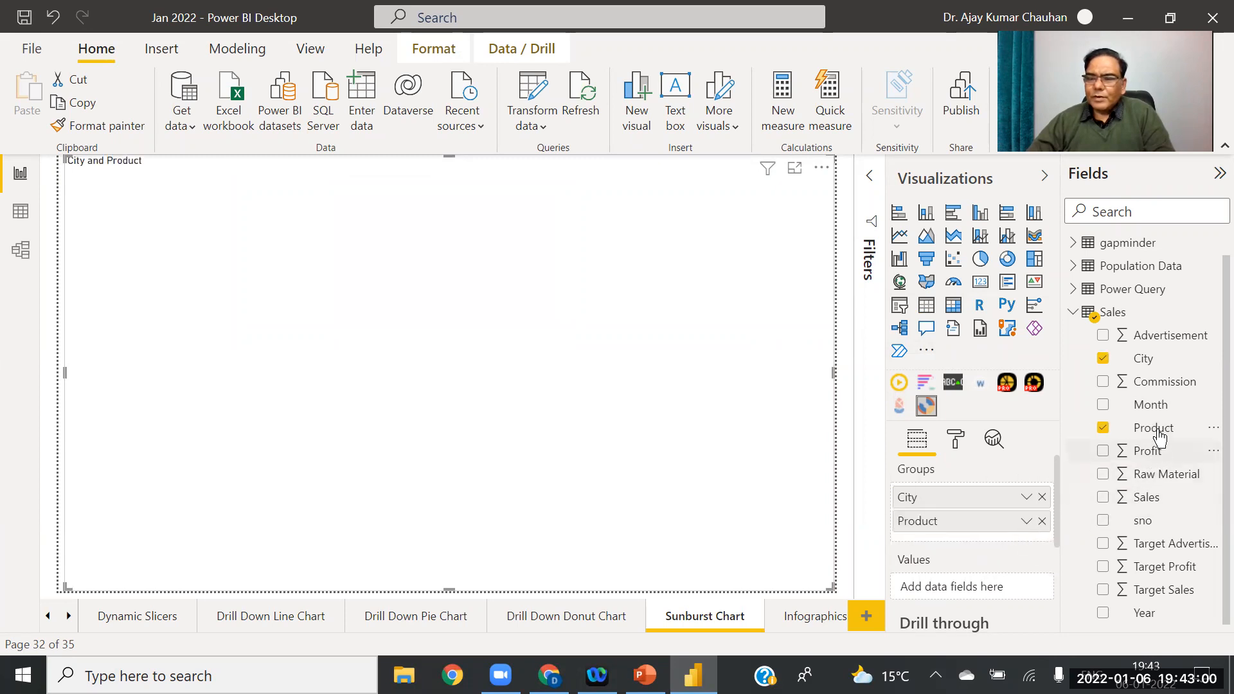
pyautogui.moveTo(1144, 614); pyautogui.dragTo(982, 549)
pyautogui.moveTo(1138, 502); pyautogui.dragTo(971, 620)
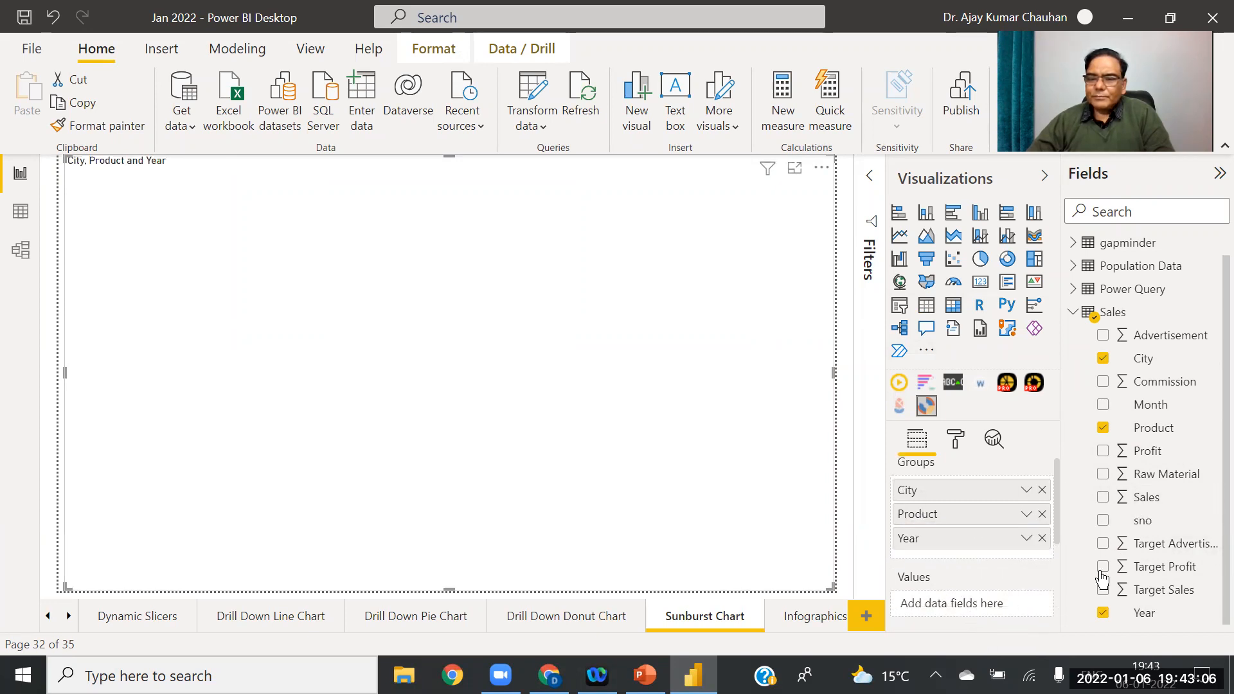
pyautogui.moveTo(1143, 504); pyautogui.dragTo(976, 622)
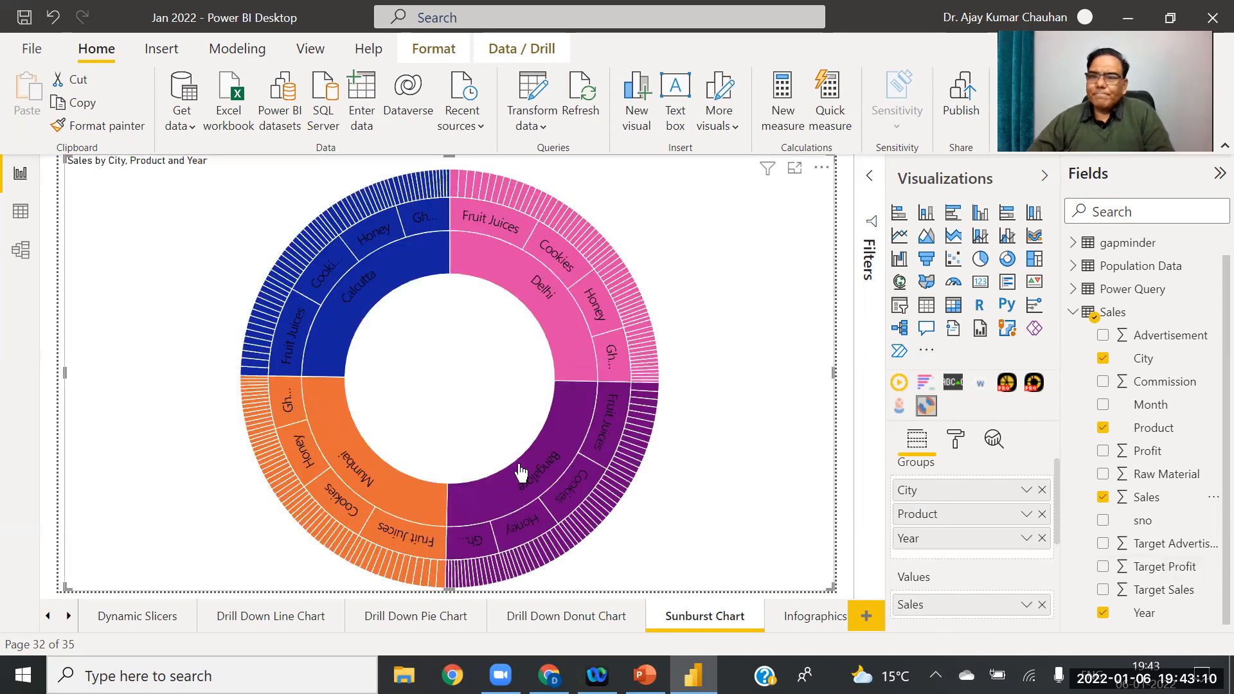
pyautogui.moveTo(522, 488)
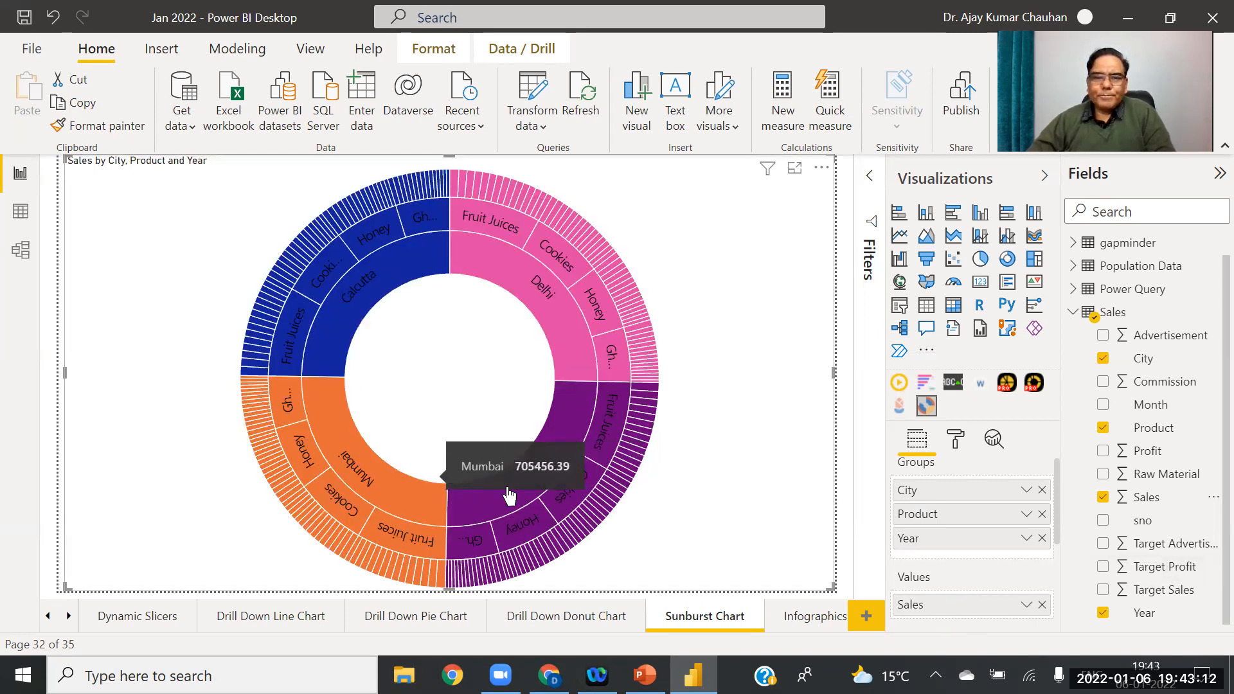
pyautogui.click(1042, 539)
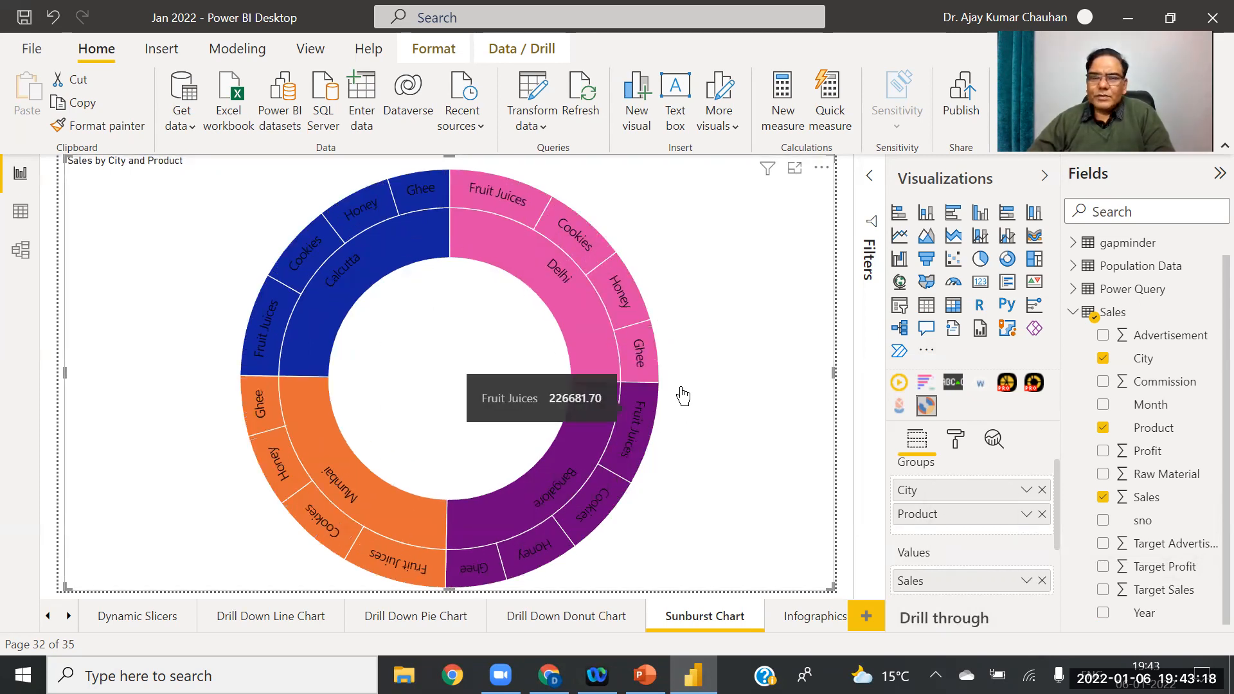
# Step: Highlight the Delhi, Calcutta, Mumbai and Bangalore segments in turn to view each city's share of sales
pyautogui.click(550, 281)
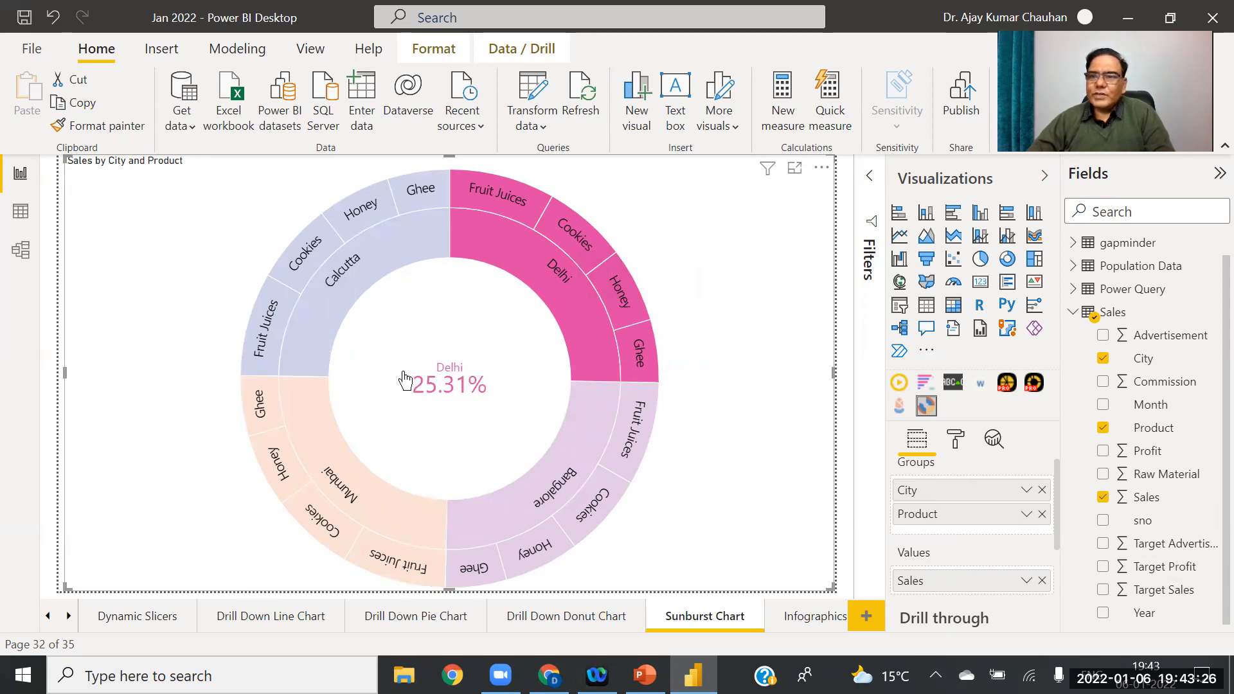
pyautogui.click(373, 270)
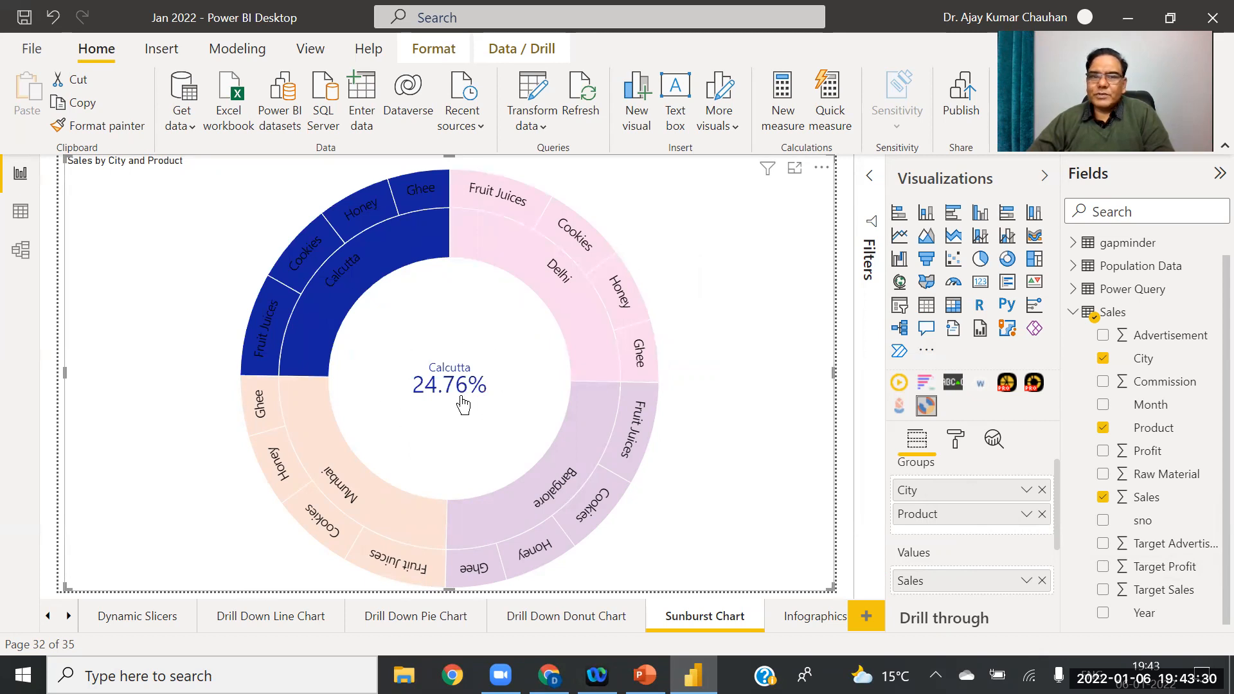
pyautogui.click(344, 492)
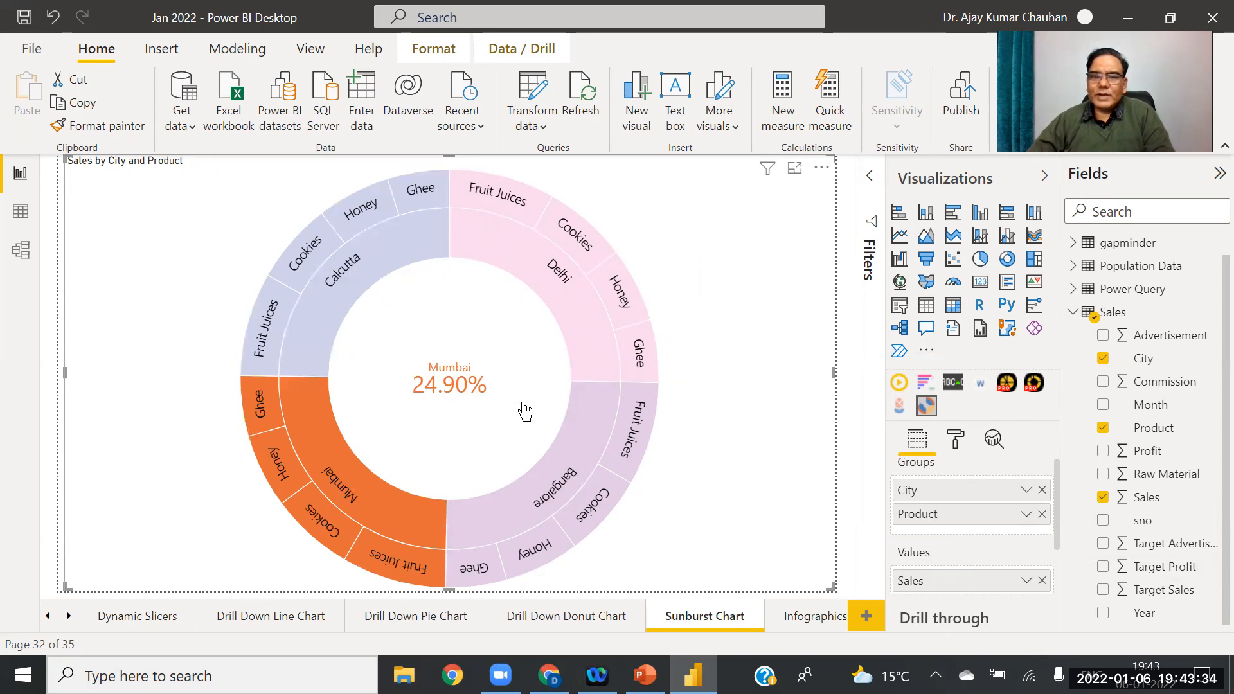
pyautogui.click(564, 489)
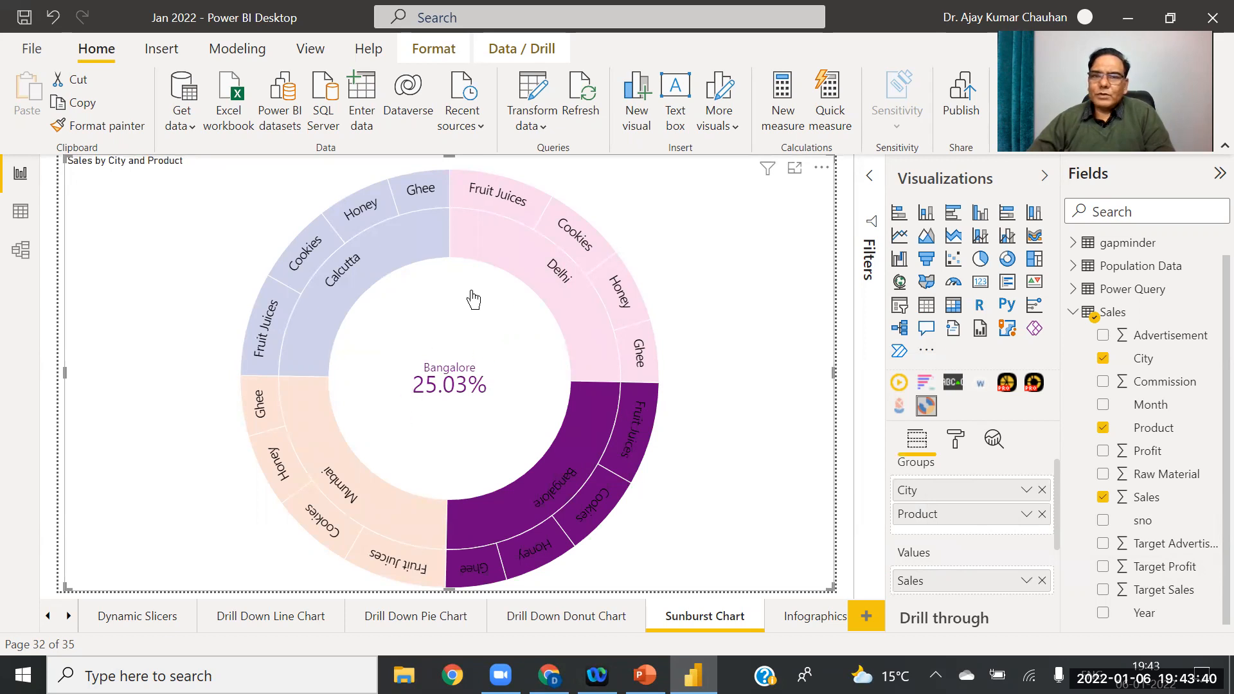
# Step: Highlight Delhi's four product segments in turn, followed by Bangalore's Fruit Juices, Cookies and Honey, to view each one's share of sales
pyautogui.click(496, 201)
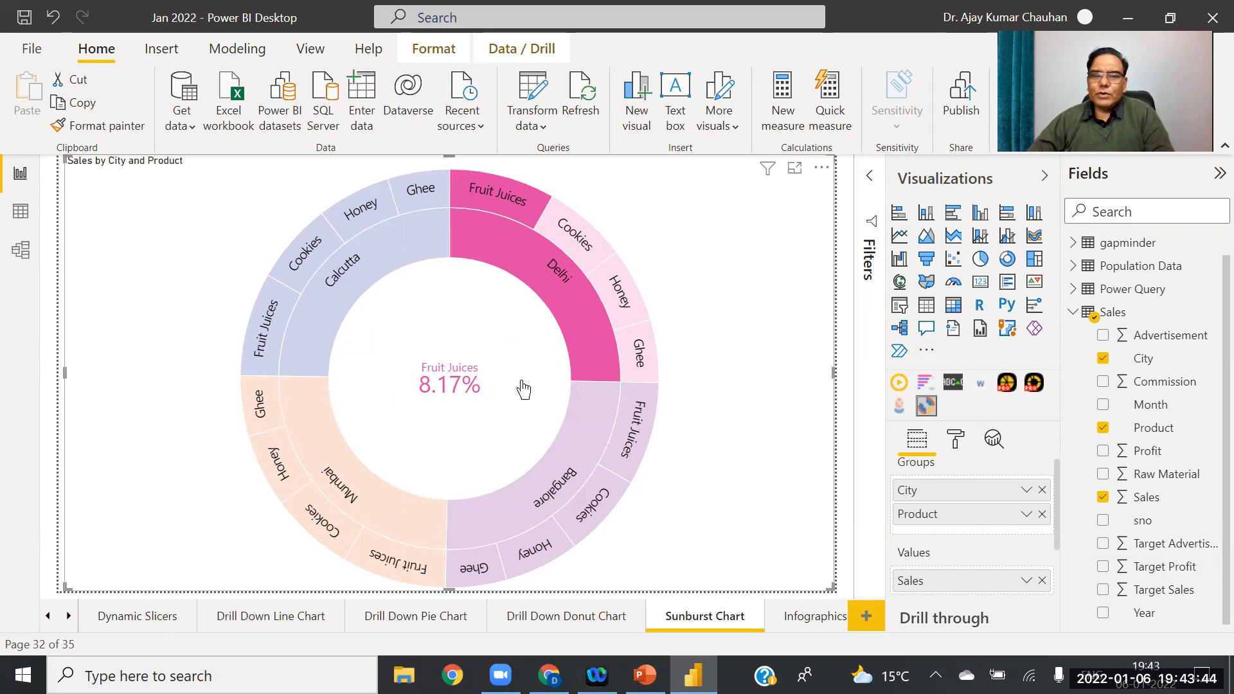
pyautogui.click(589, 248)
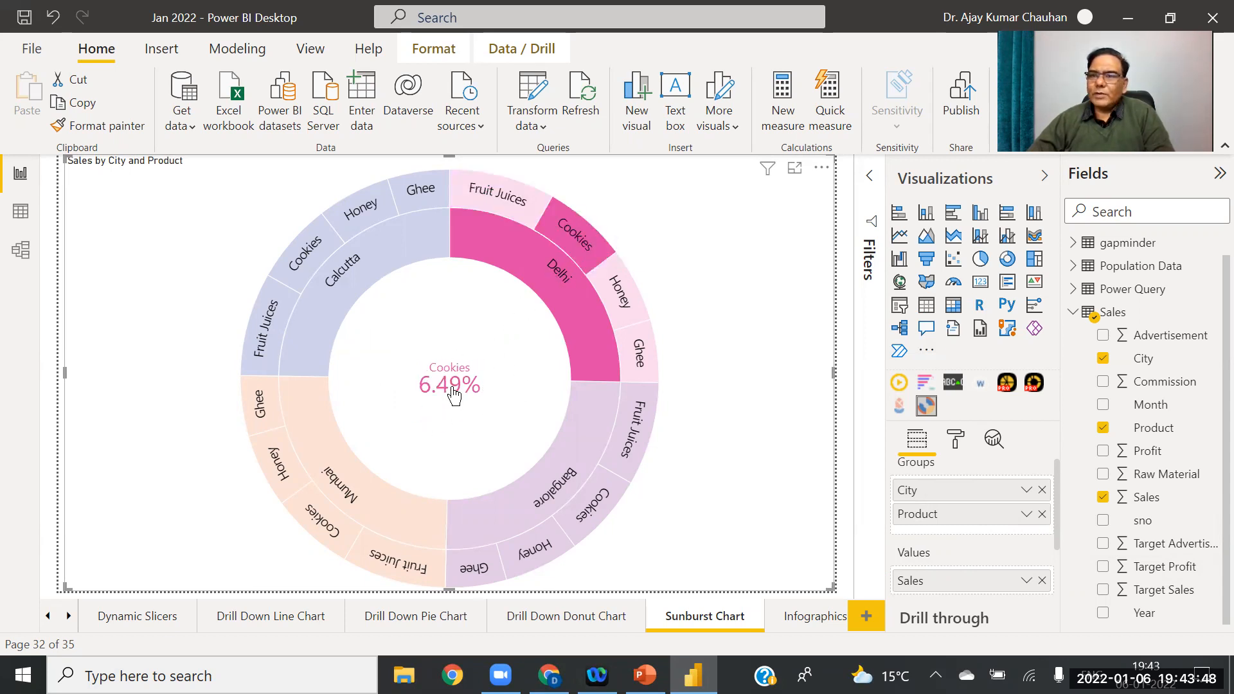
pyautogui.click(621, 297)
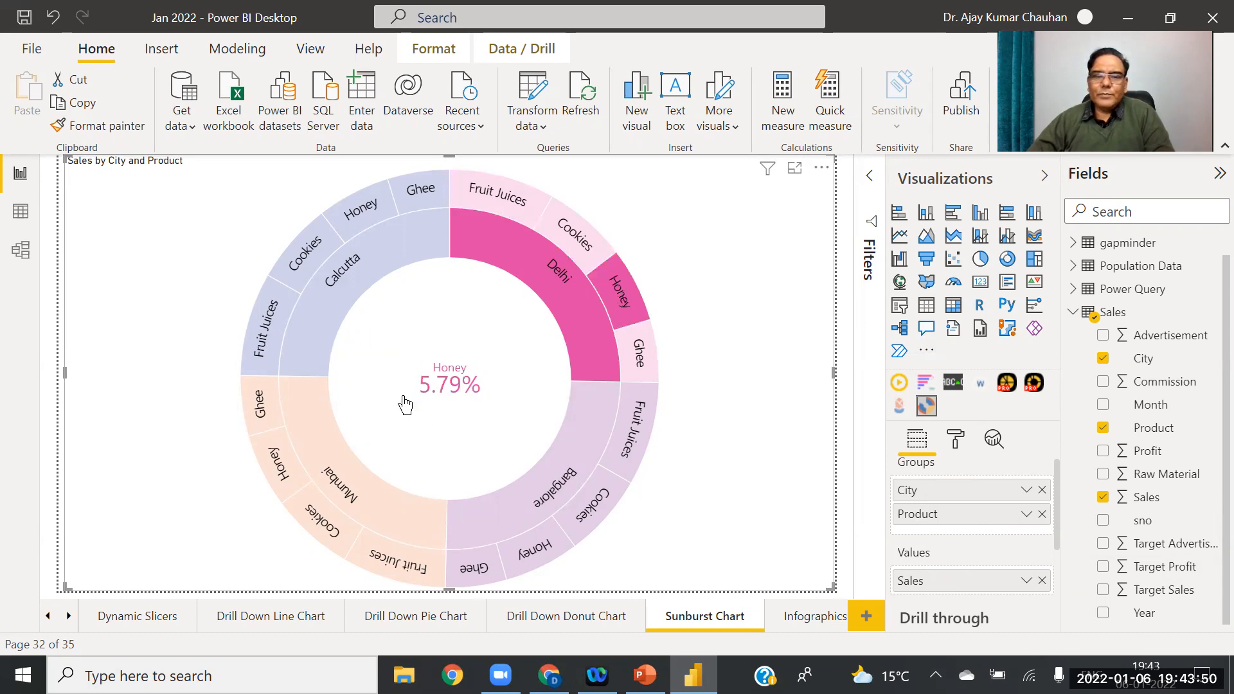
pyautogui.click(639, 353)
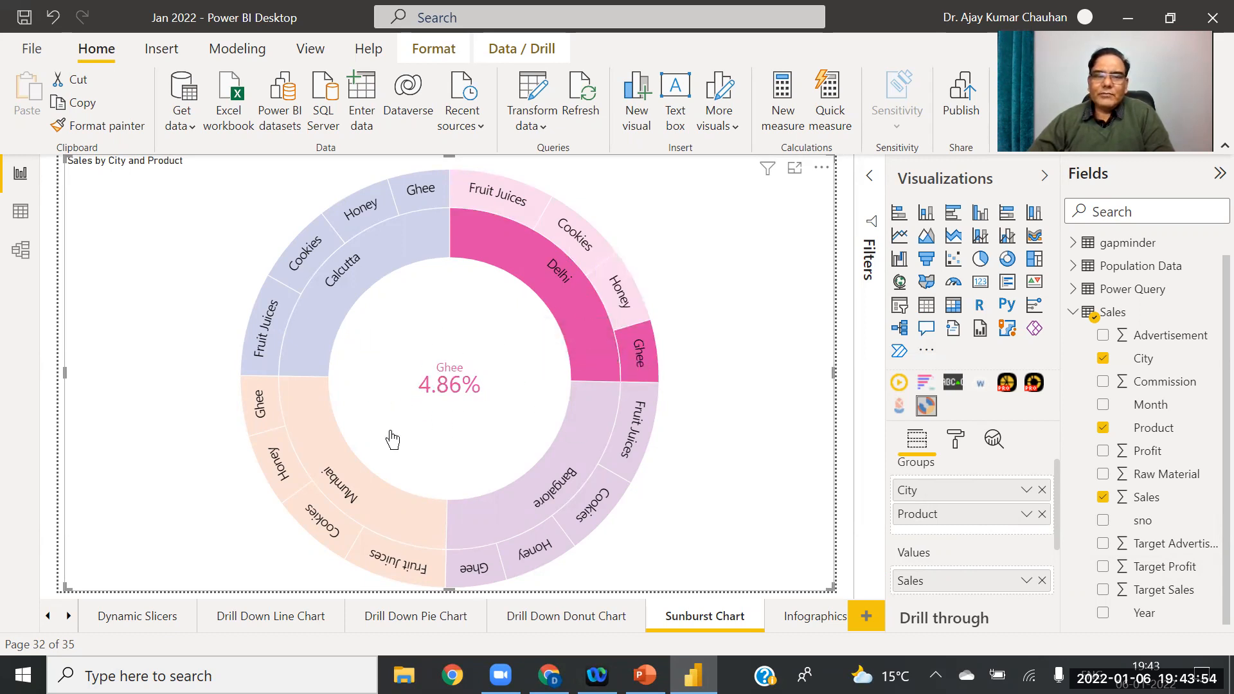
pyautogui.click(632, 452)
pyautogui.click(590, 512)
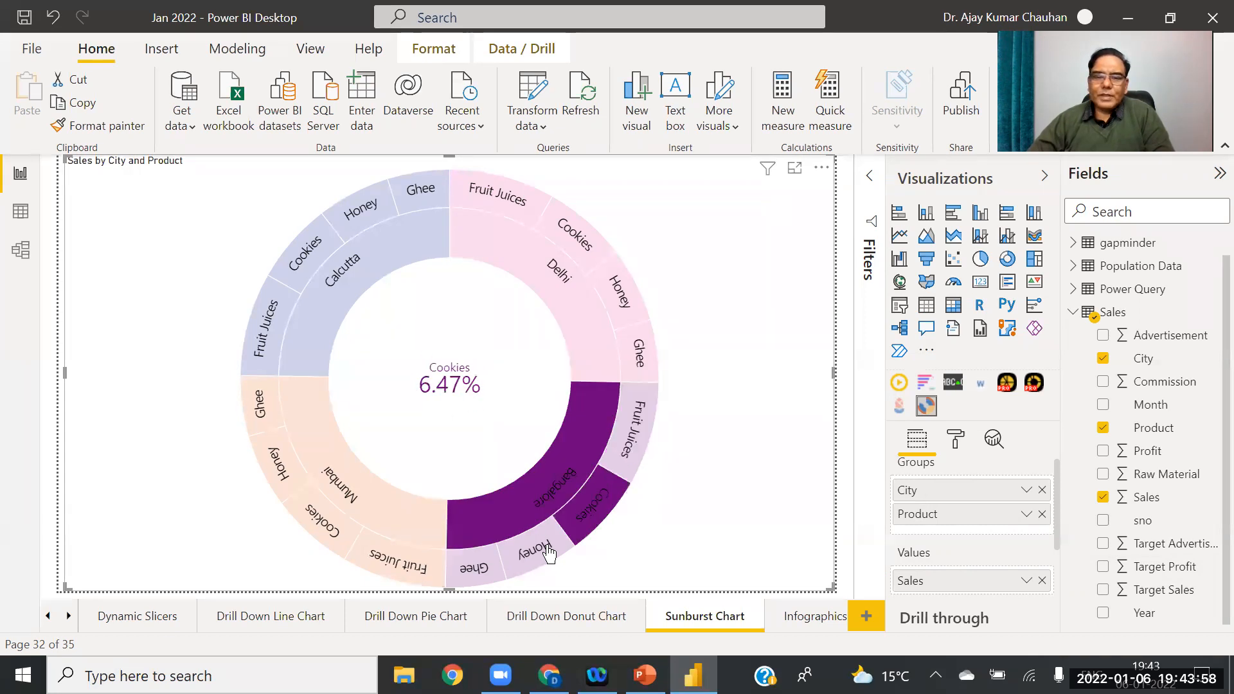
pyautogui.click(548, 553)
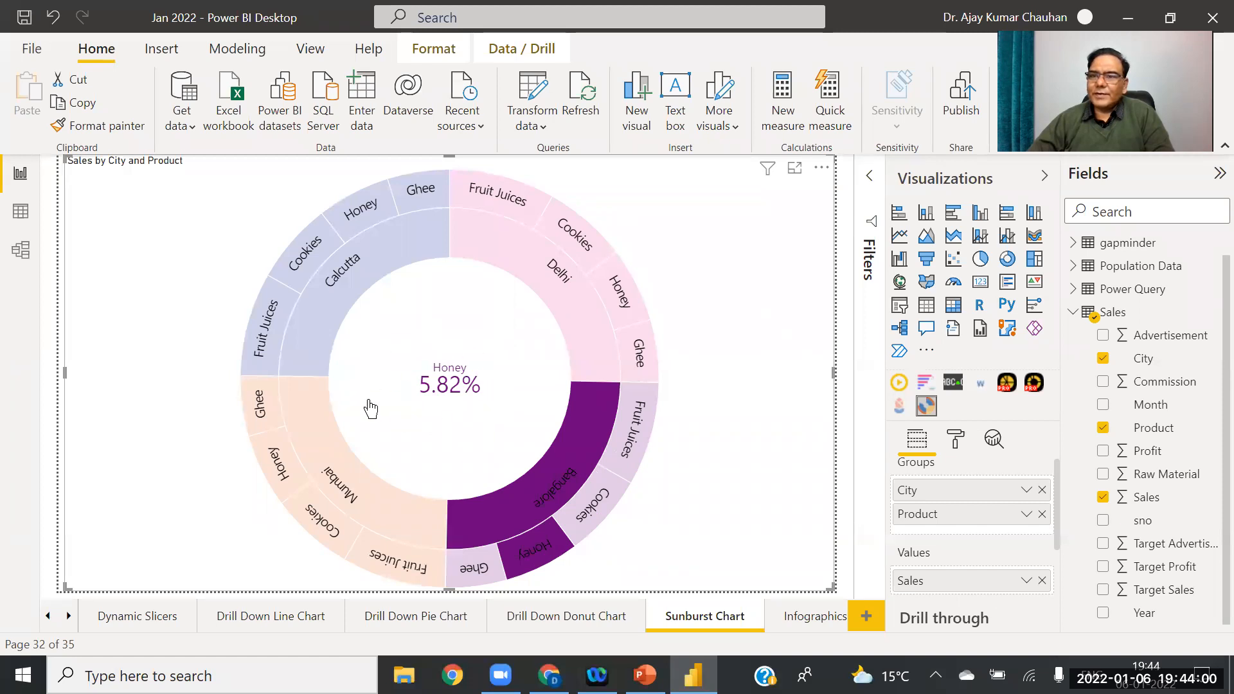
# Step: Highlight the Mumbai, Calcutta and Delhi segments and Bangalore's Honey segment to compare sales, and clear the sunburst highlight
pyautogui.click(346, 490)
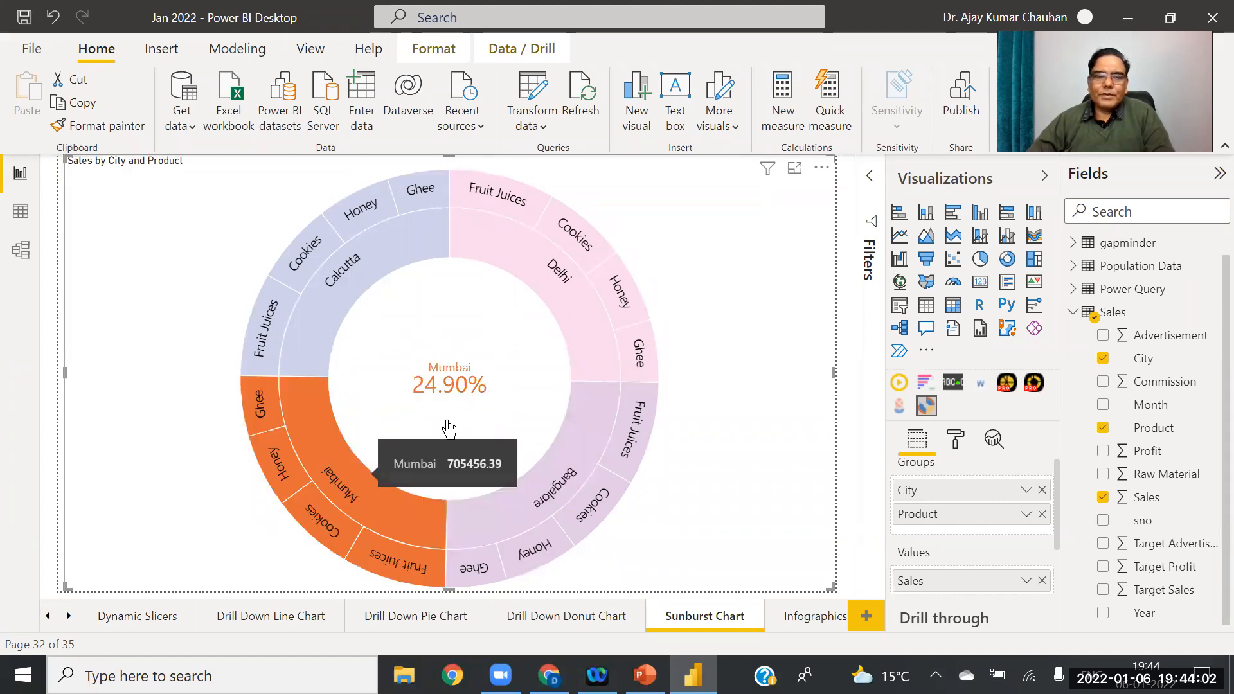
pyautogui.click(317, 320)
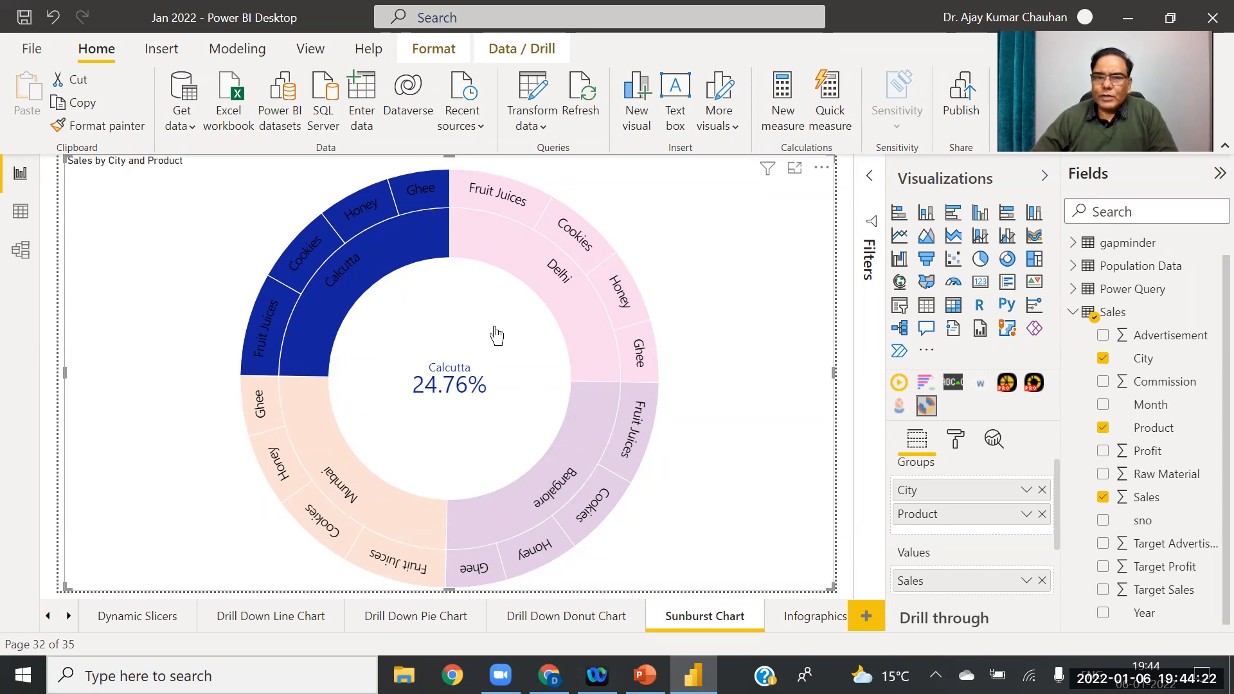
pyautogui.click(349, 260)
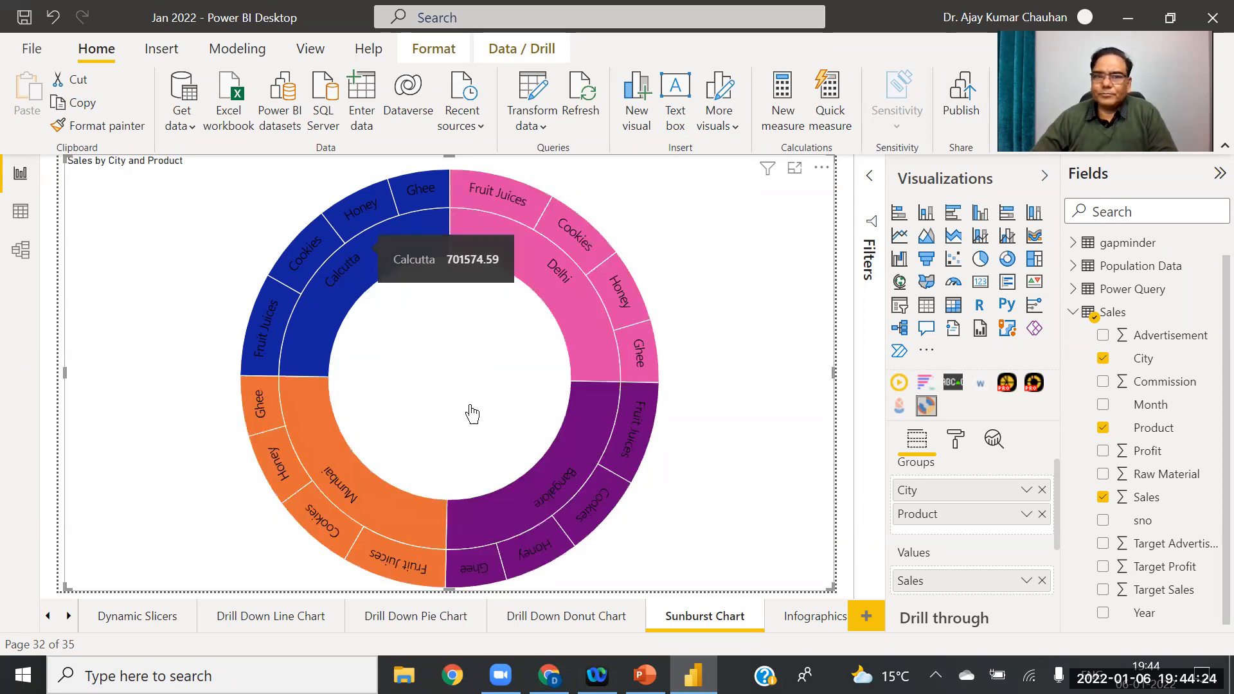
pyautogui.click(572, 317)
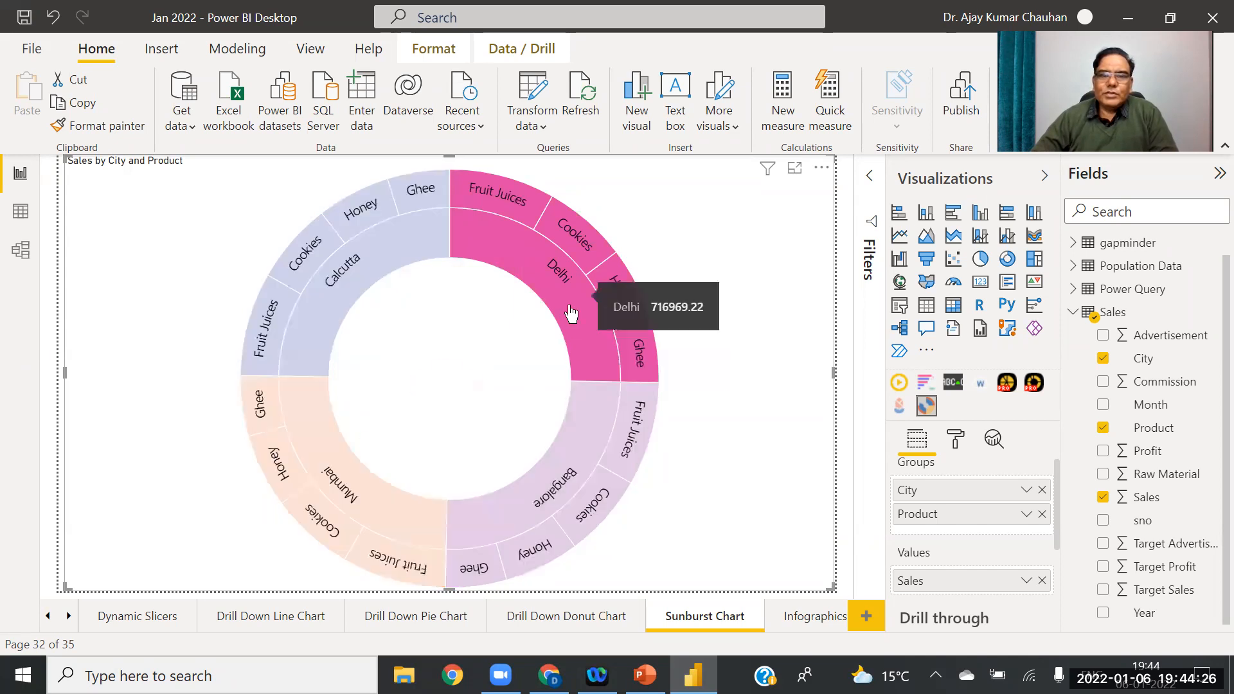
pyautogui.click(559, 524)
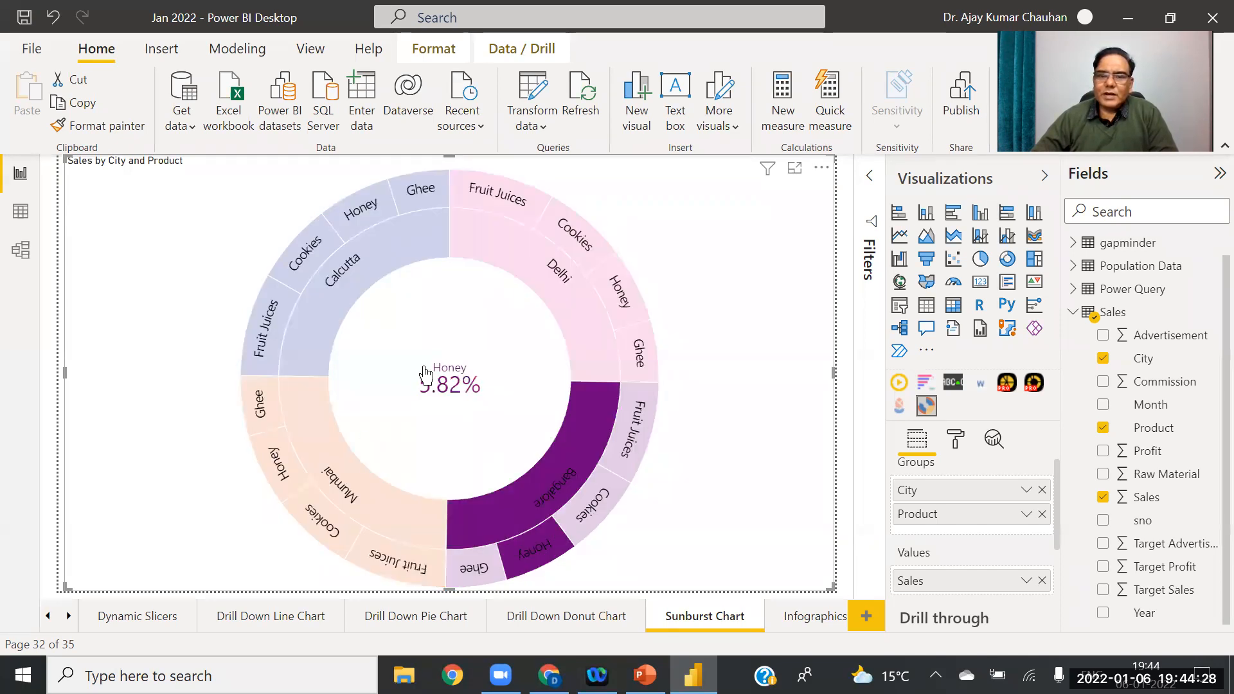
pyautogui.click(355, 489)
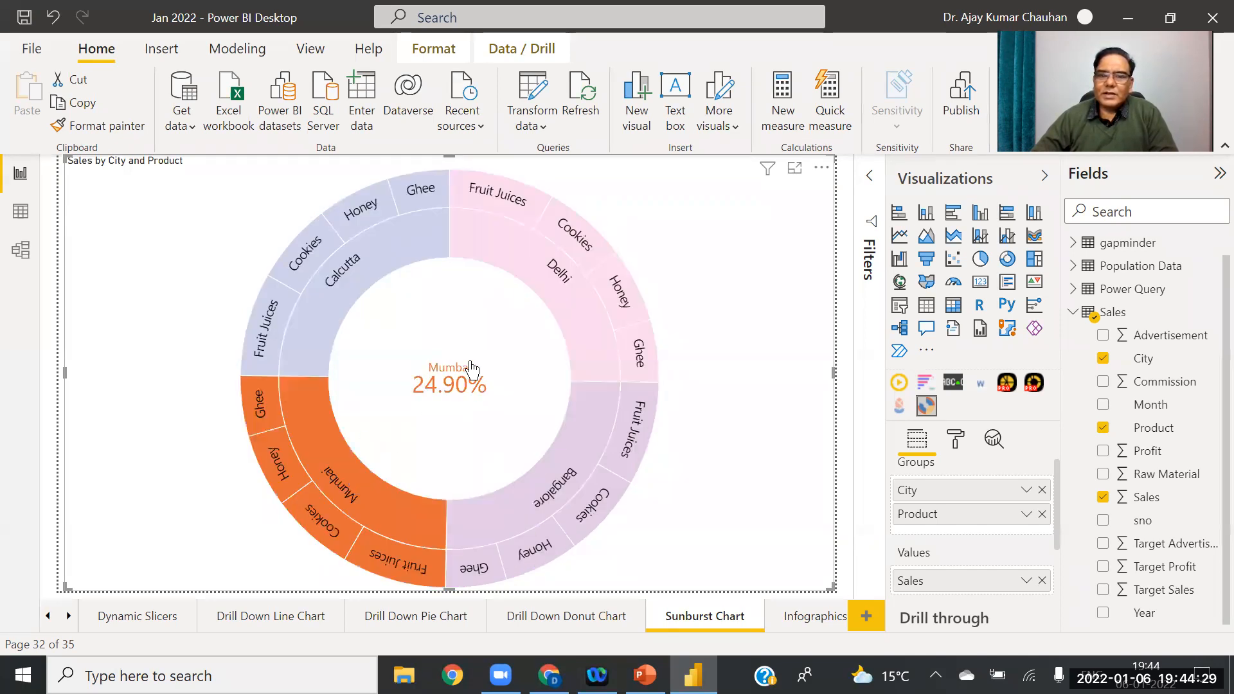
pyautogui.click(319, 307)
pyautogui.click(749, 306)
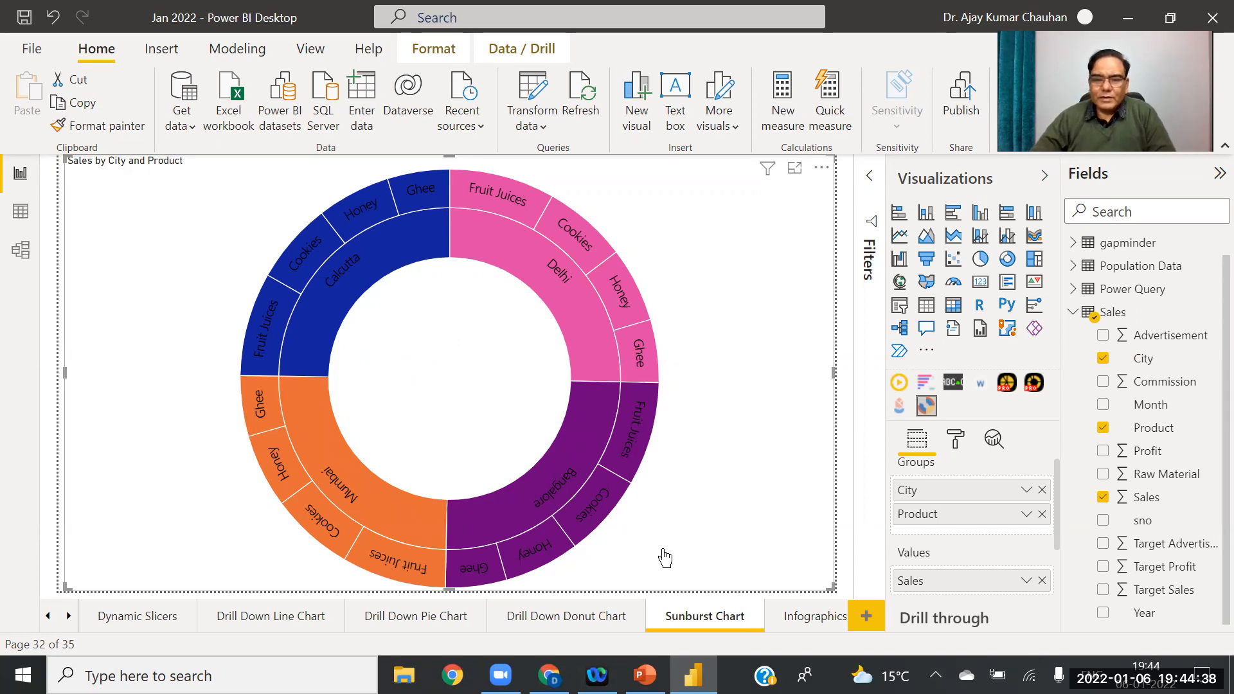
# Step: Add a new report page and rename it Histogram
pyautogui.click(865, 618)
pyautogui.rightClick(812, 617)
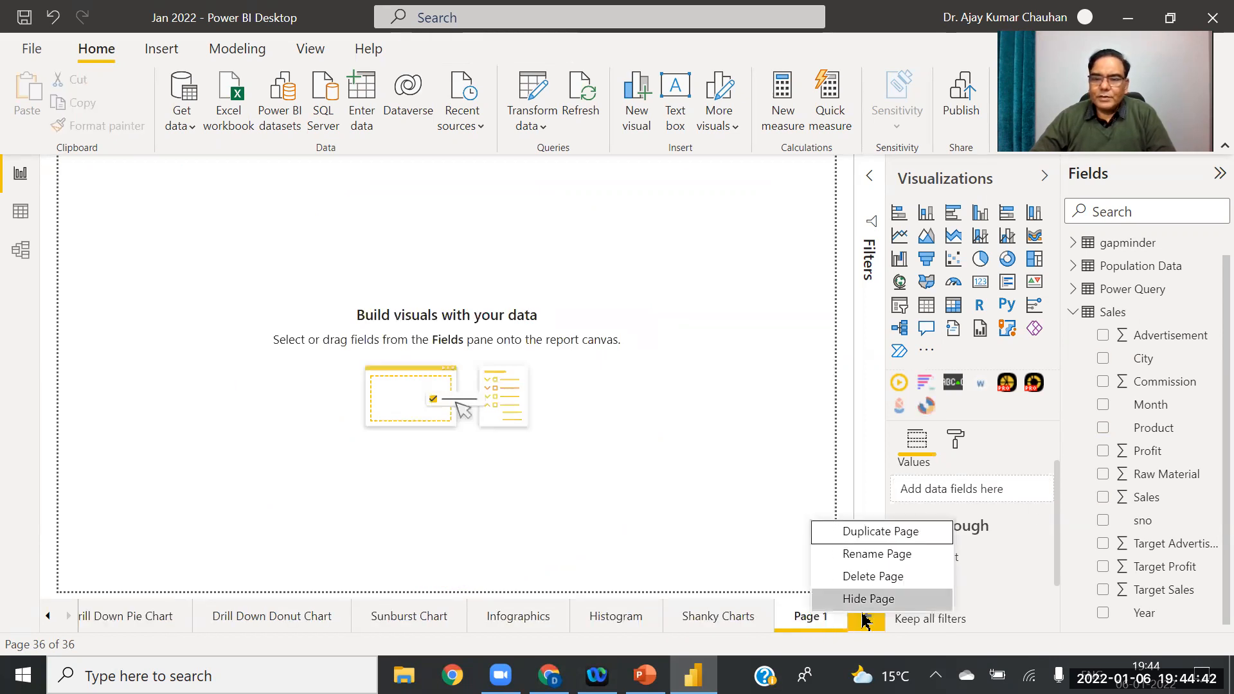
pyautogui.click(875, 554)
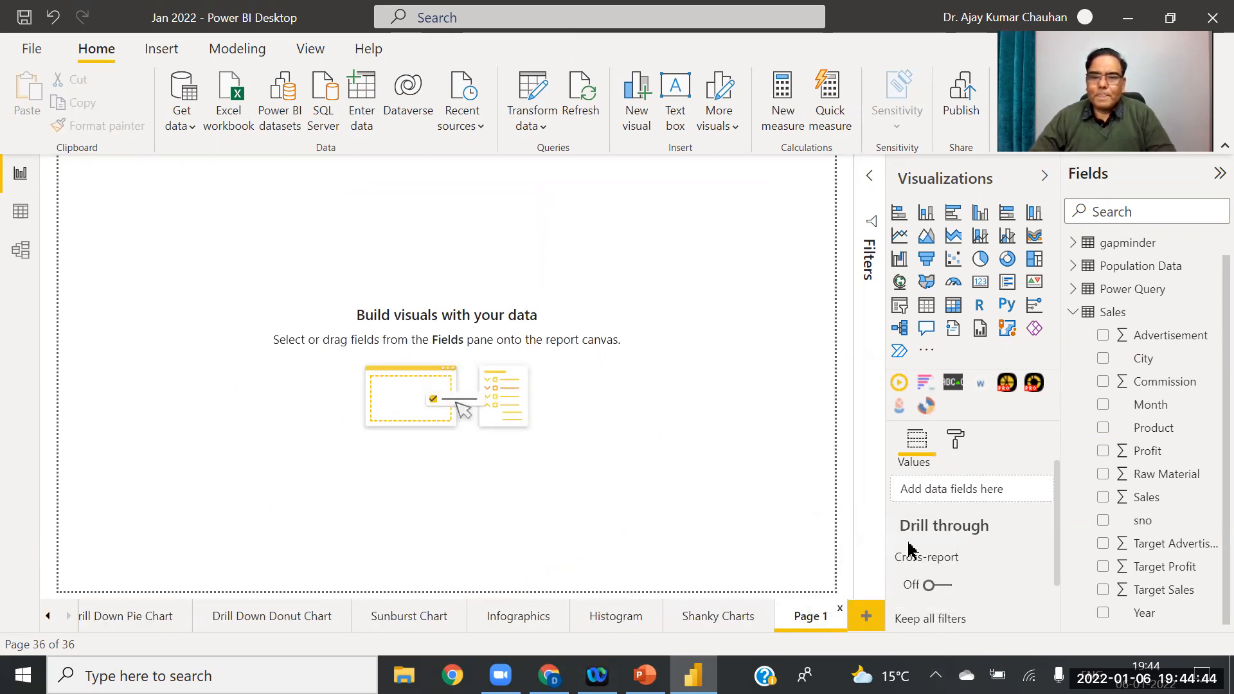
pyautogui.write('Histogr')
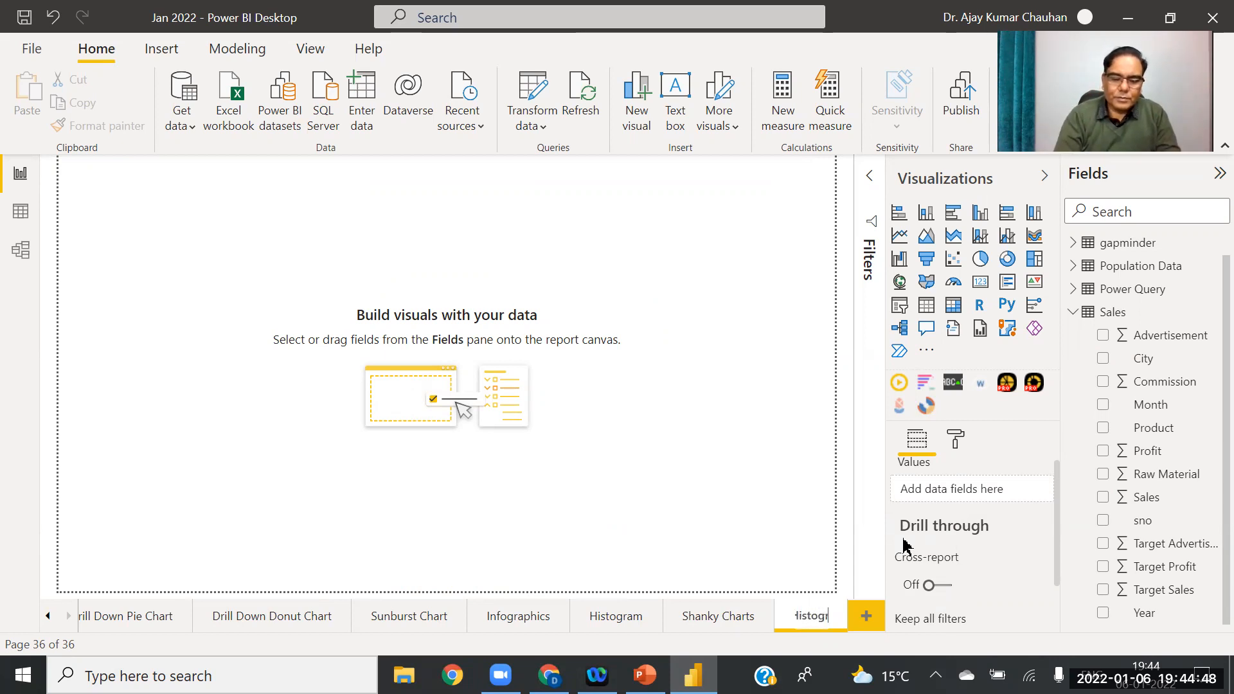
pyautogui.press('Return')
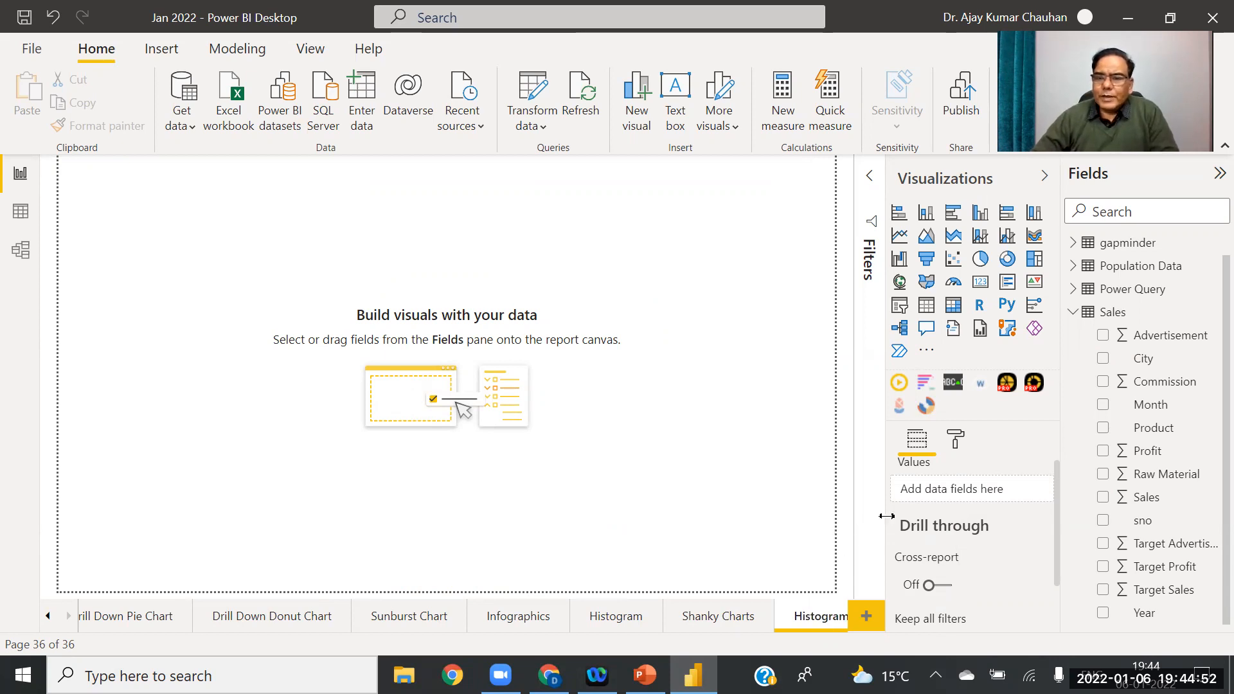
# Step: Search the visuals marketplace for "his", view the details of Microsoft Corporation's Histogram Chart, and return to the results
pyautogui.click(927, 352)
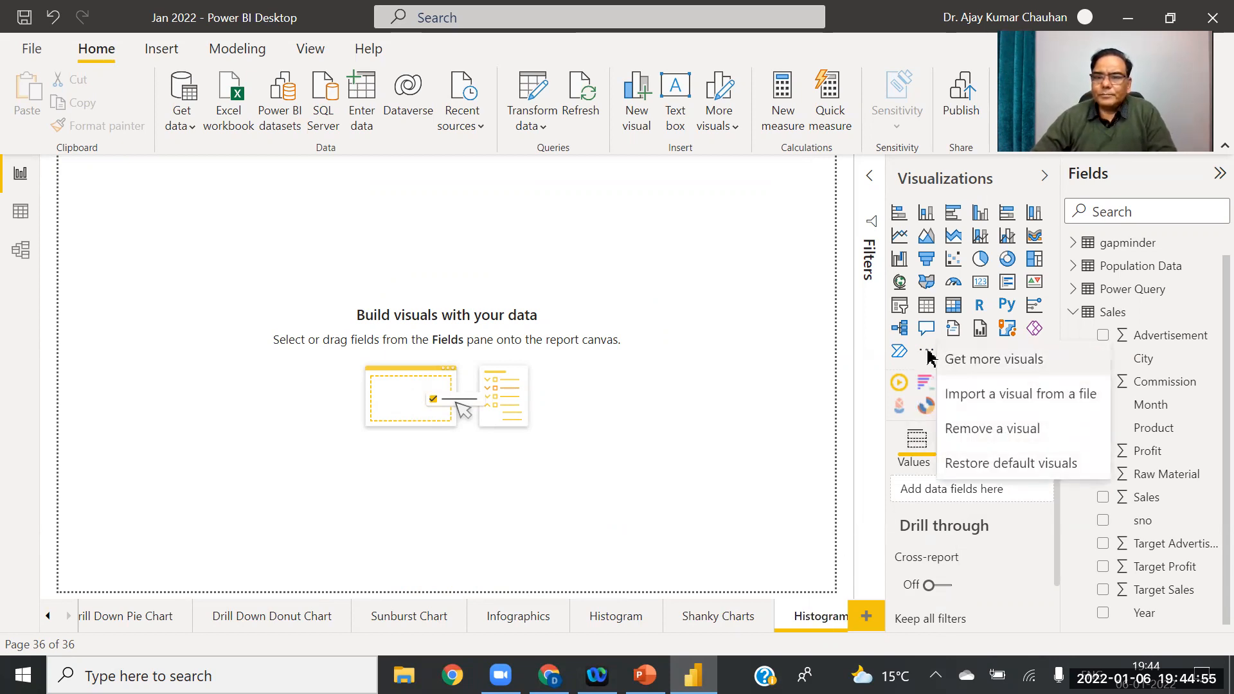
pyautogui.click(988, 360)
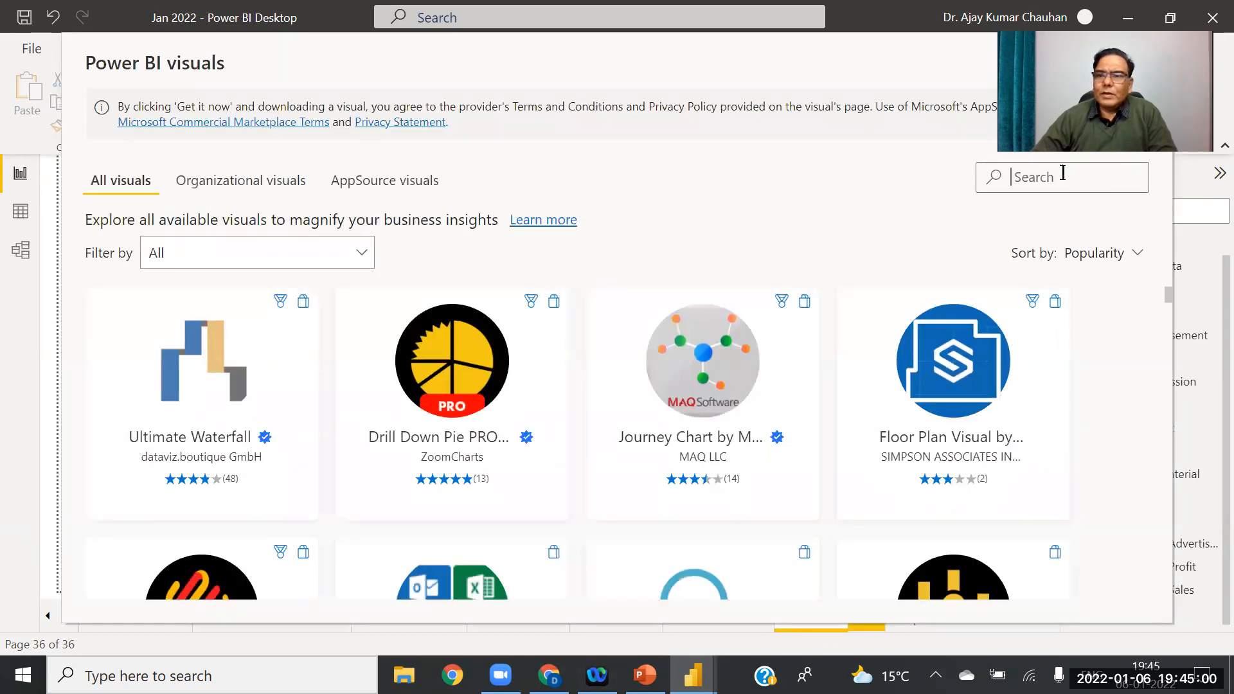
pyautogui.write('his')
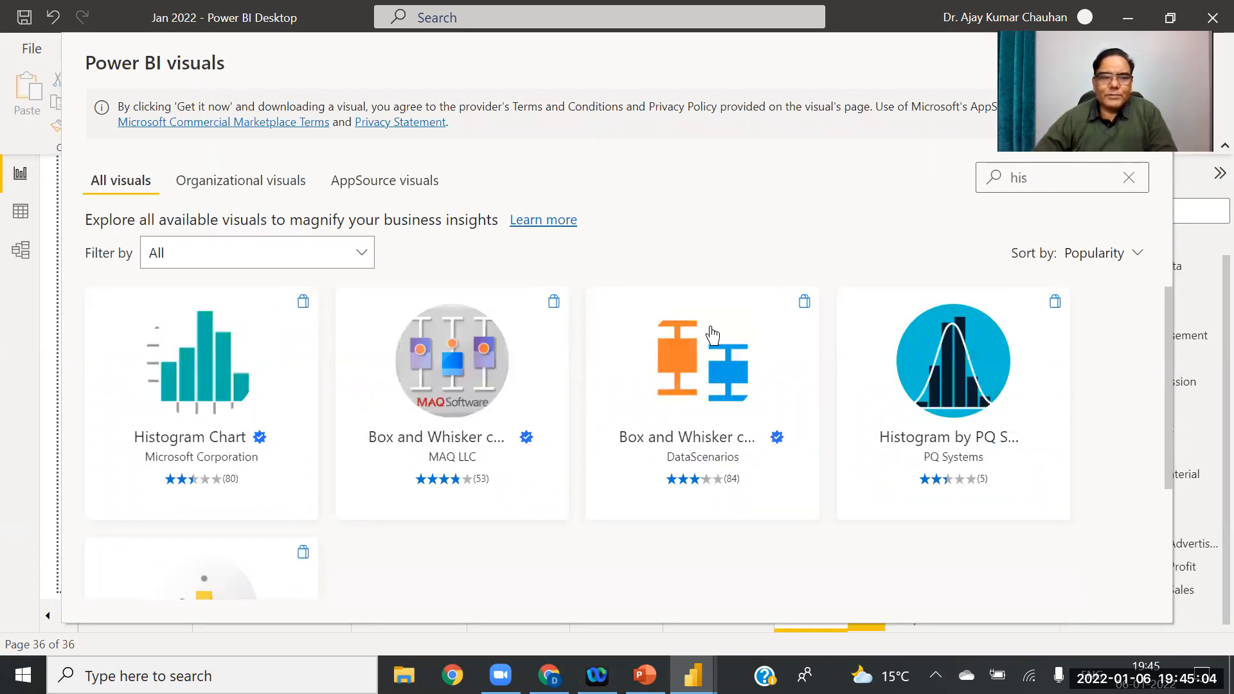
pyautogui.click(205, 371)
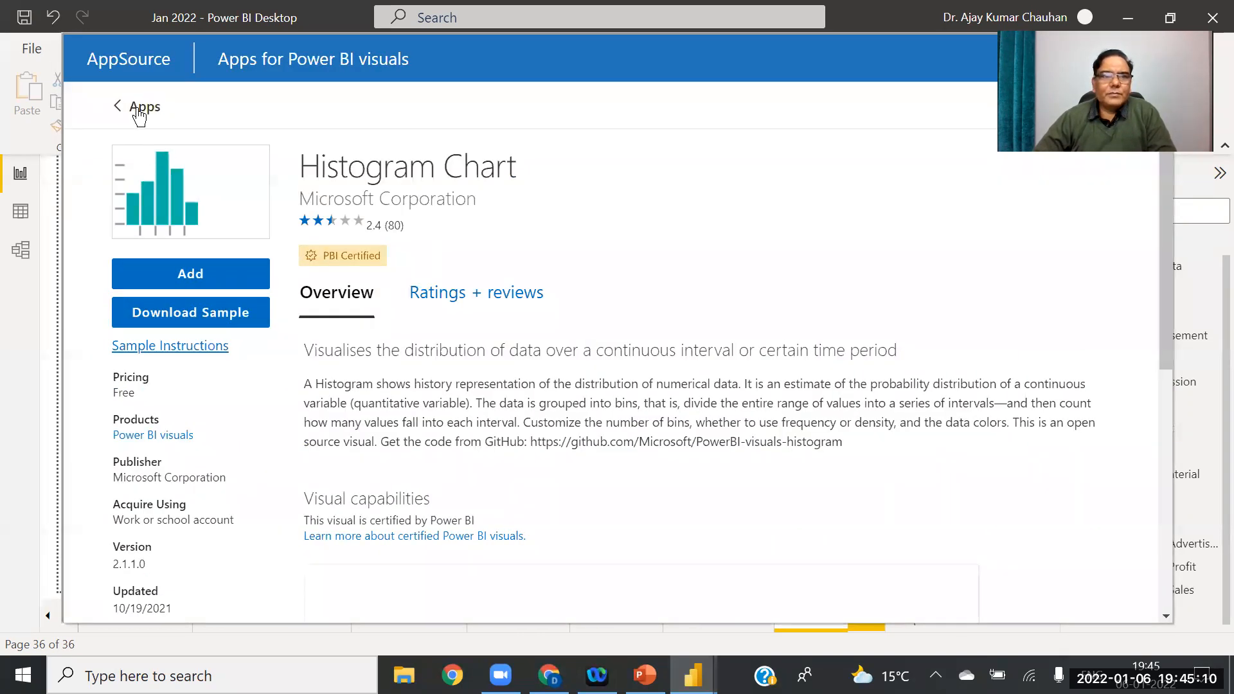
pyautogui.click(138, 110)
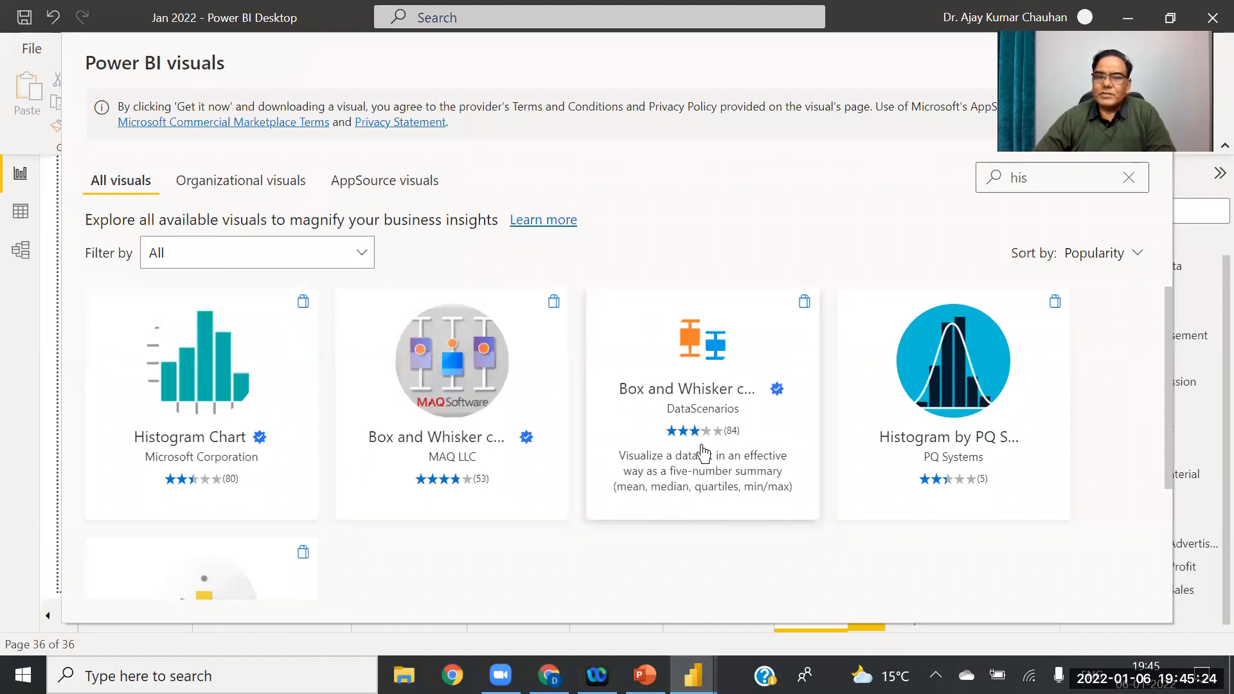
# Step: Import the Box and Whisker chart by MAQ Software into the report and dismiss the import message
pyautogui.click(454, 386)
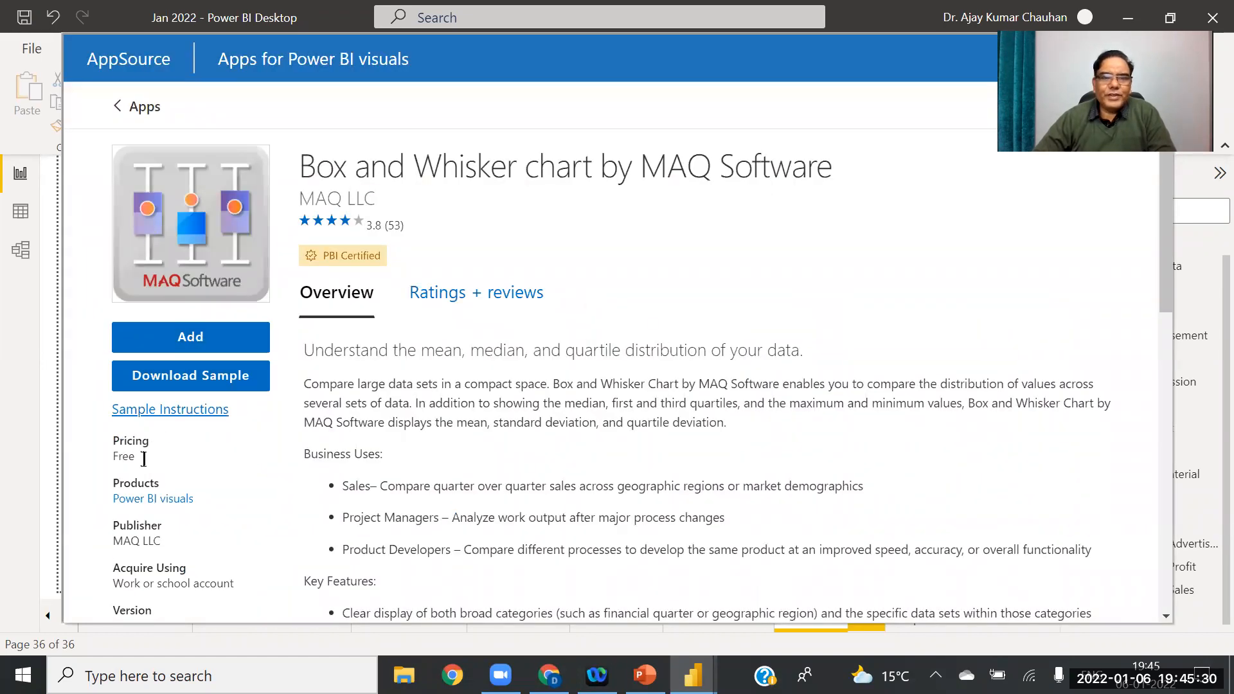
pyautogui.click(198, 348)
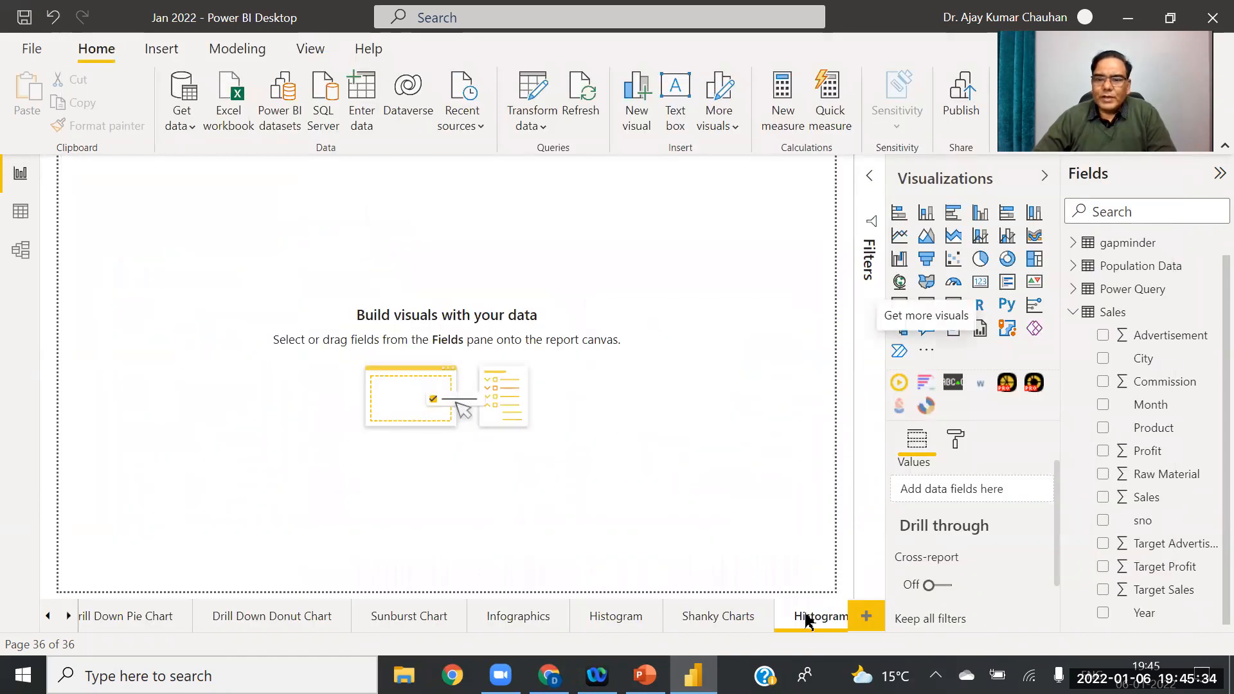
pyautogui.rightClick(808, 621)
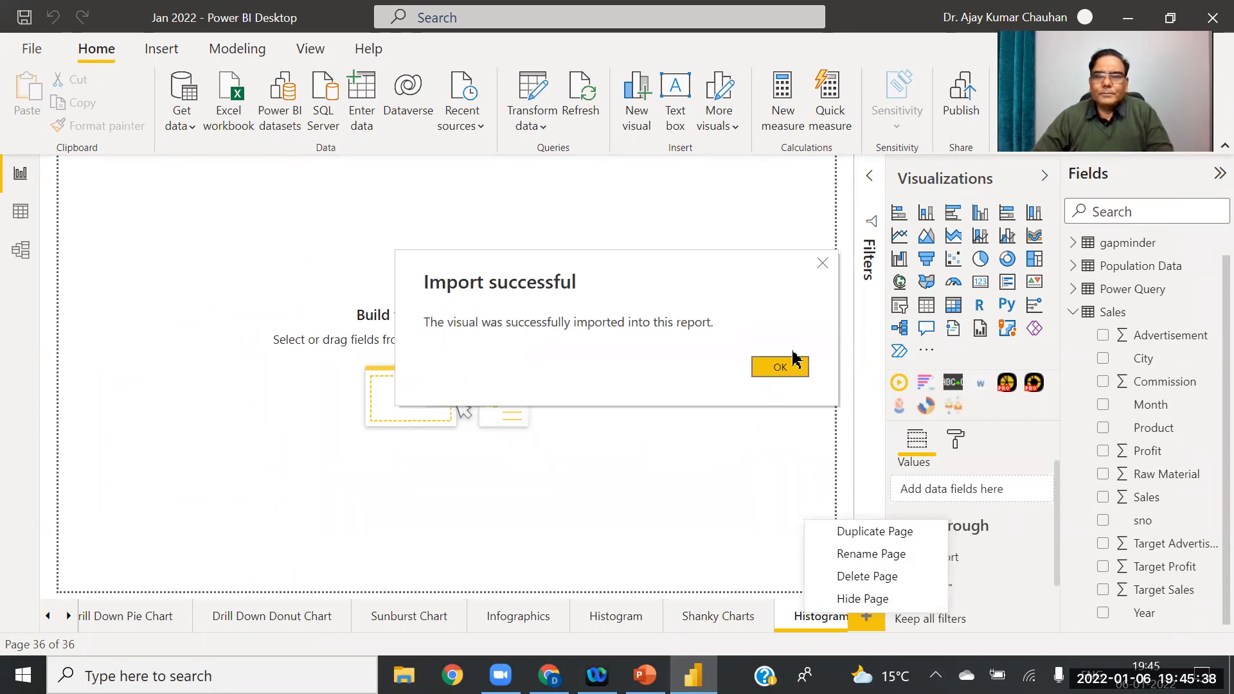
pyautogui.click(794, 363)
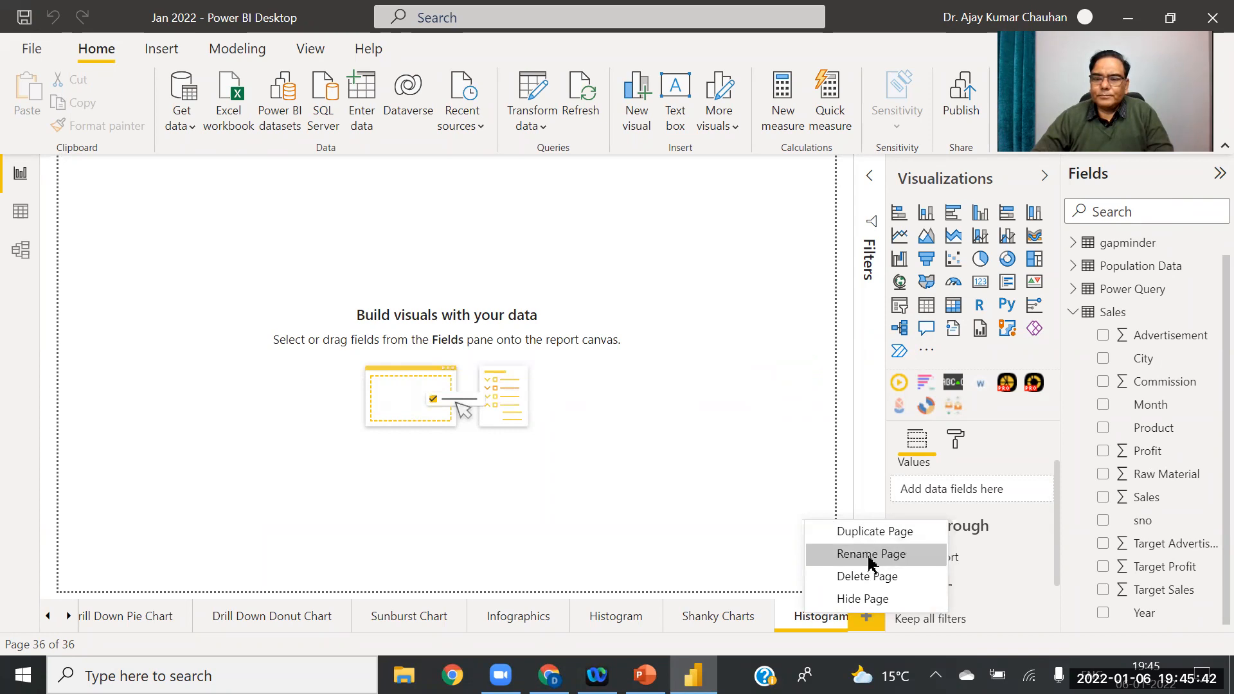
# Step: Rename the new Histogram page as Box Plot
pyautogui.click(869, 558)
pyautogui.write('Bo')
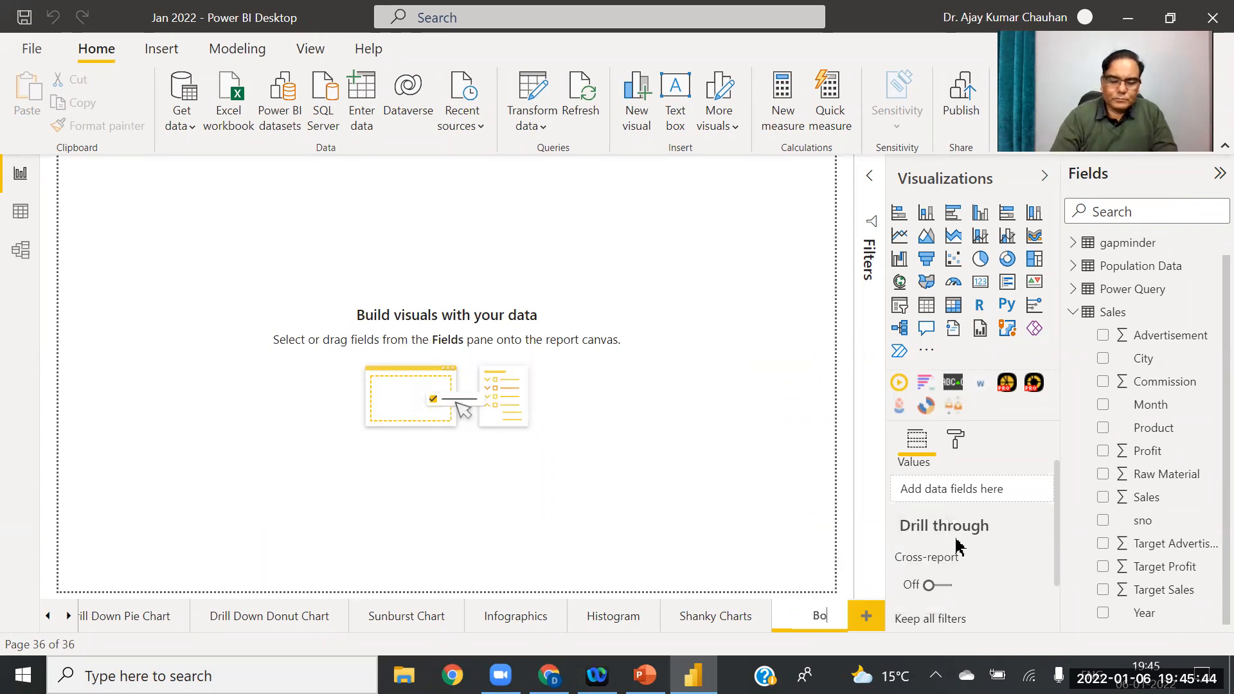
pyautogui.write('x Plot')
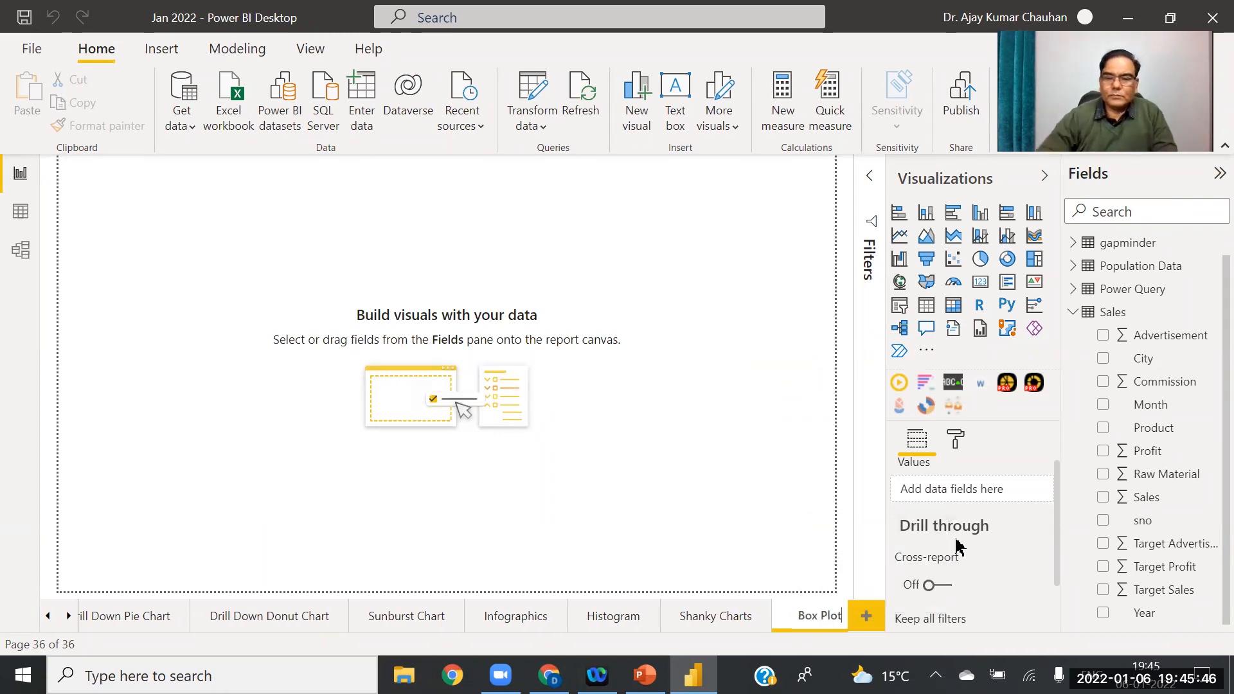
# Step: Add the Box and Whisker visual to the Box Plot page and enlarge it to fill the whole canvas
pyautogui.click(953, 405)
pyautogui.moveTo(230, 238); pyautogui.dragTo(857, 273)
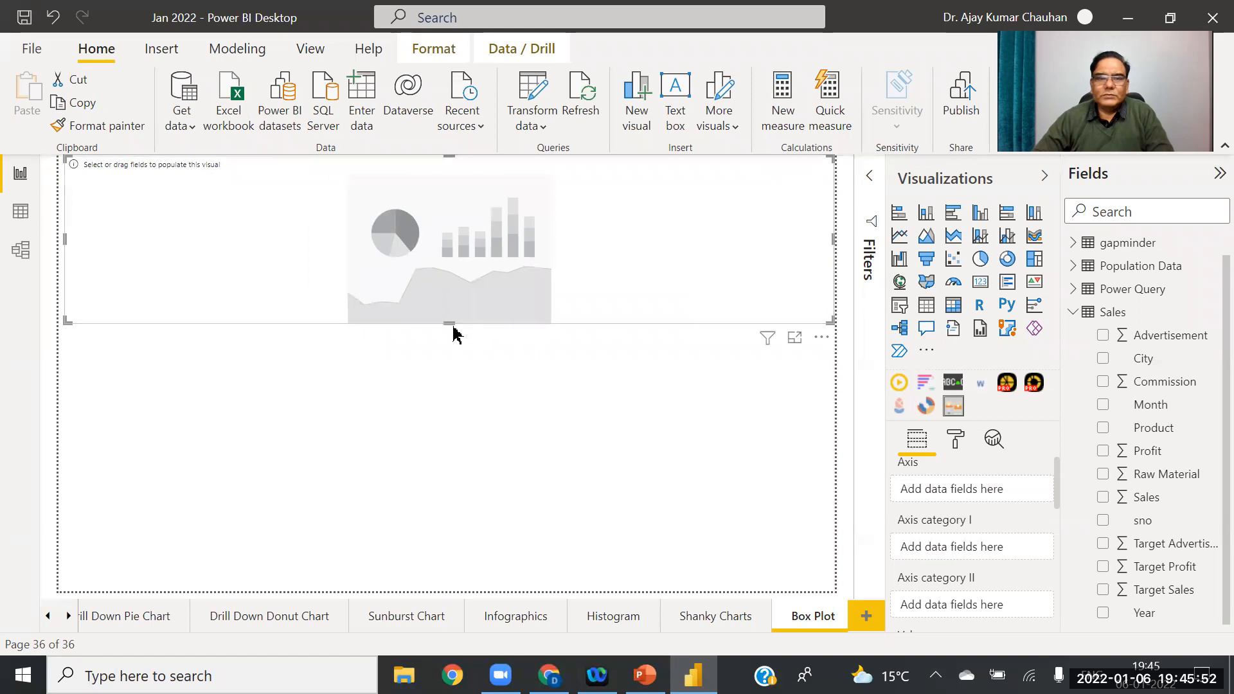
pyautogui.moveTo(450, 323); pyautogui.dragTo(407, 622)
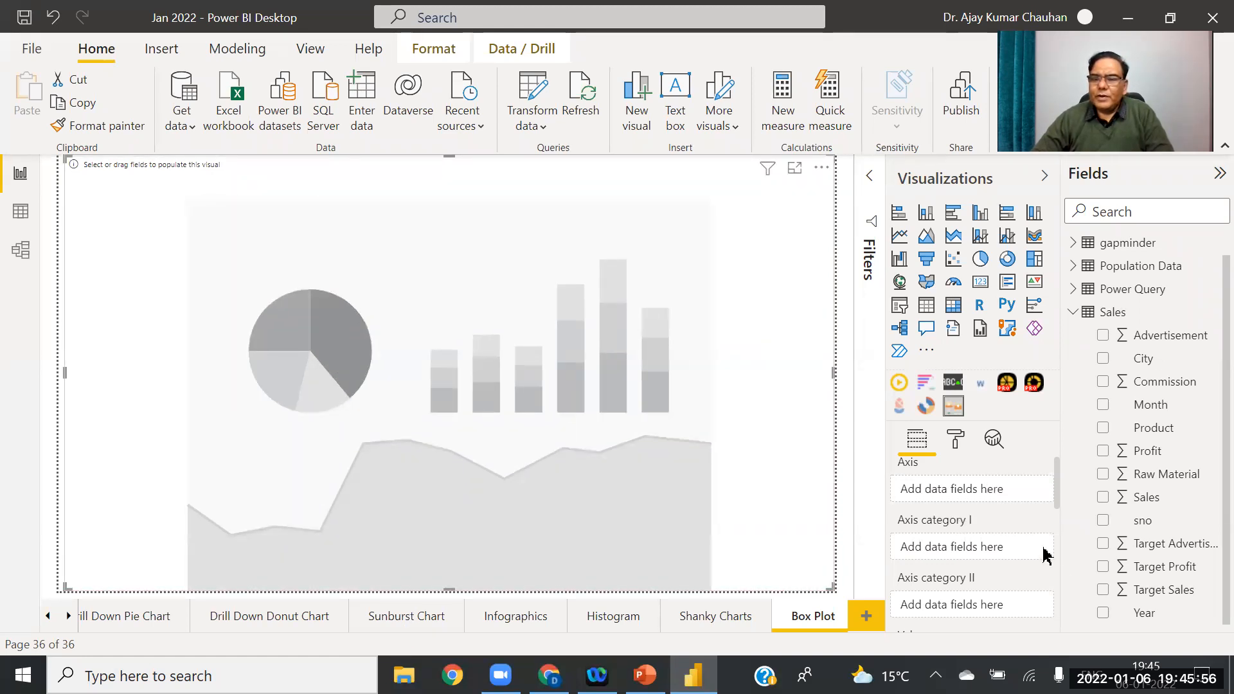
# Step: Assign Year to the box plot's axis, Product to axis category I, City to axis category II, and Sales as the value
pyautogui.moveTo(1141, 617); pyautogui.dragTo(968, 490)
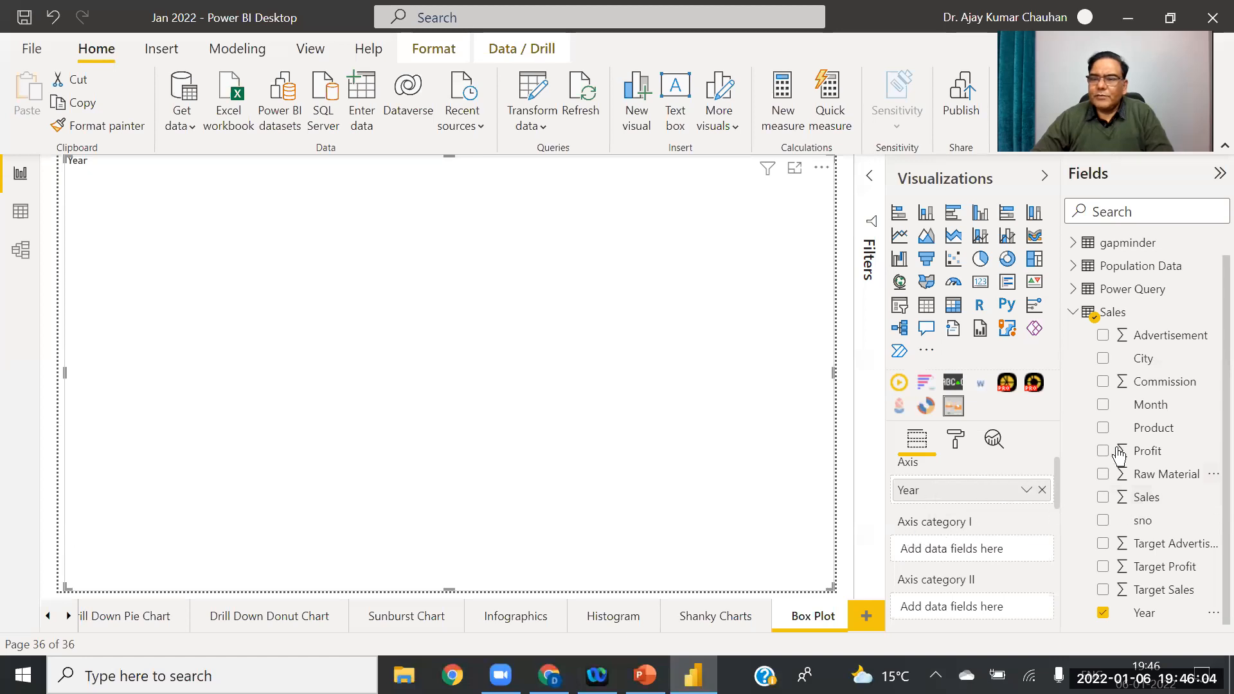
pyautogui.moveTo(1151, 427); pyautogui.dragTo(1003, 550)
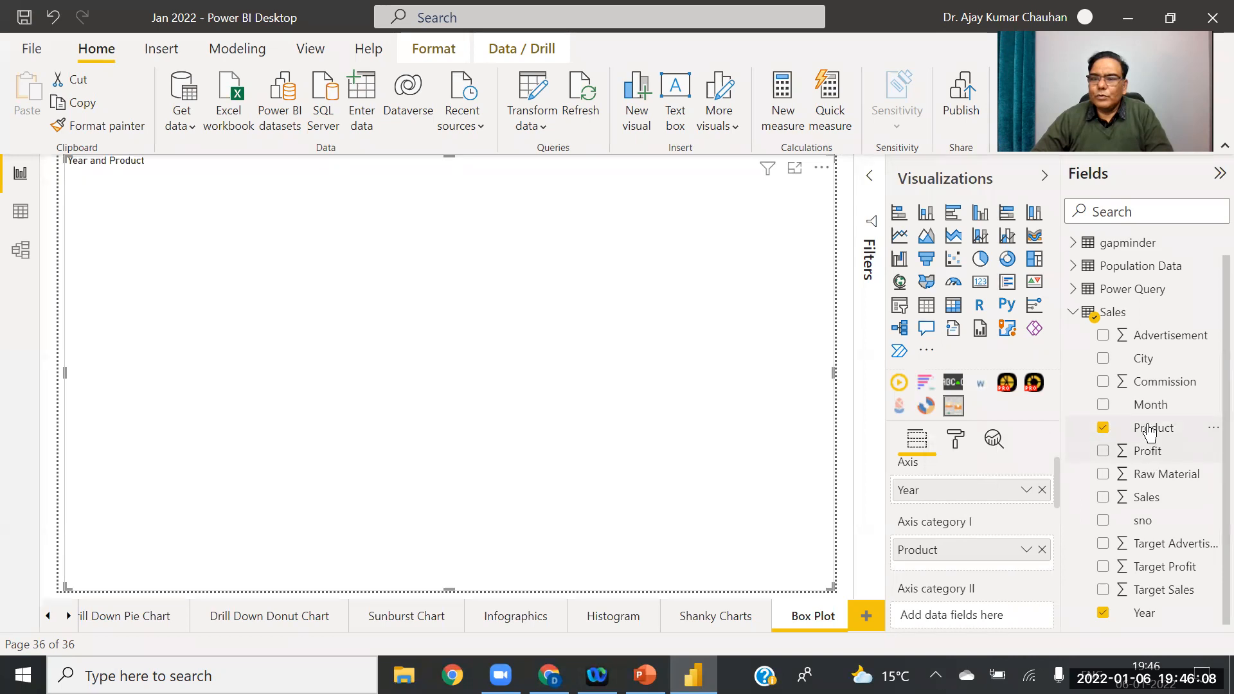
pyautogui.moveTo(1145, 363); pyautogui.dragTo(970, 613)
pyautogui.scroll(-3, 1055, 492)
pyautogui.moveTo(1144, 508); pyautogui.dragTo(981, 540)
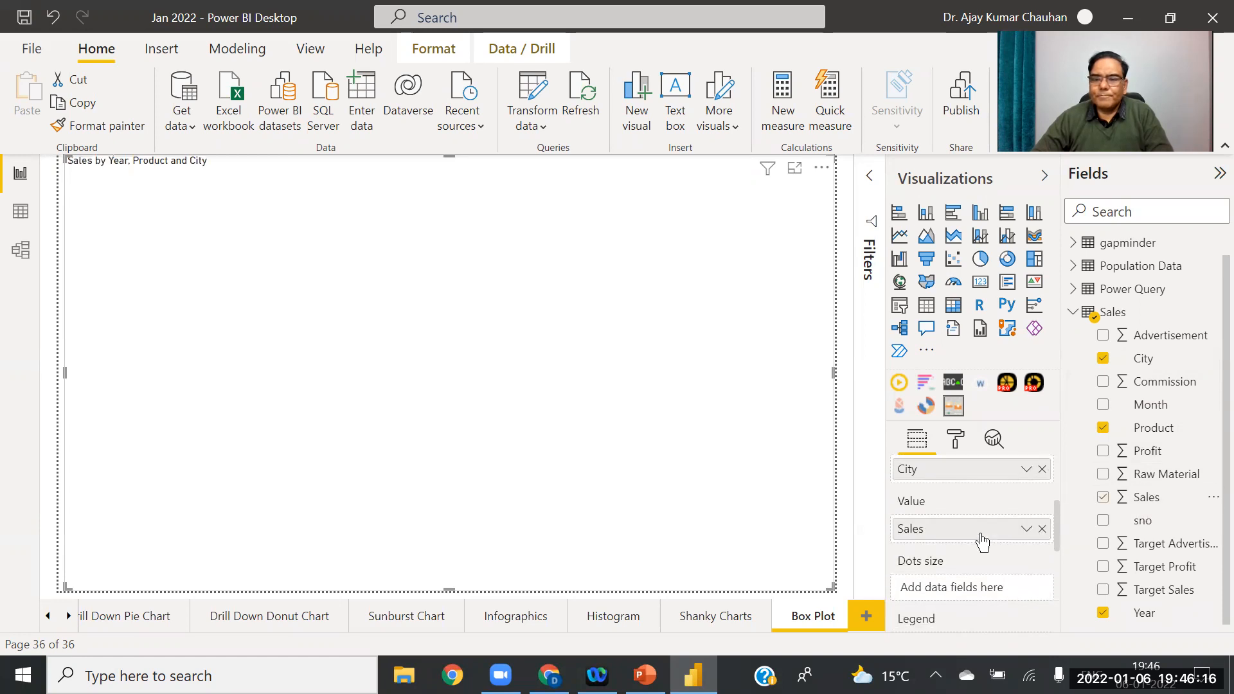
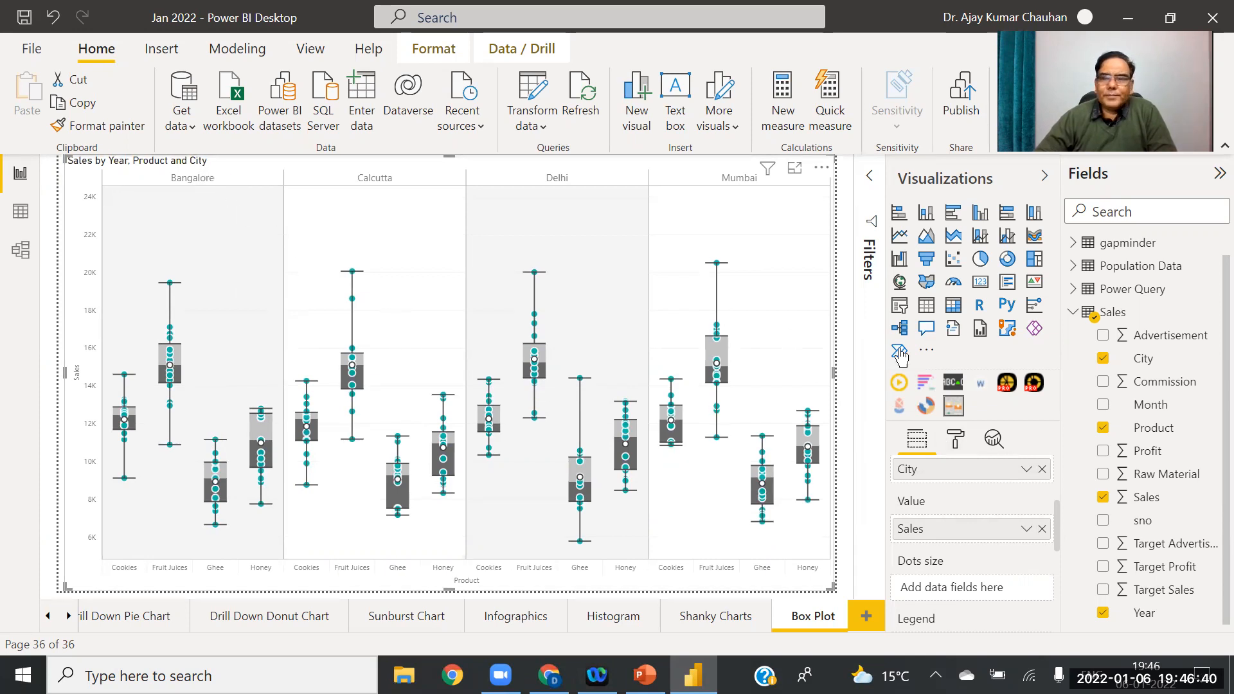
# Step: Try the Horizontal orientation in the box plot's format settings and set it back to Vertical
pyautogui.click(956, 443)
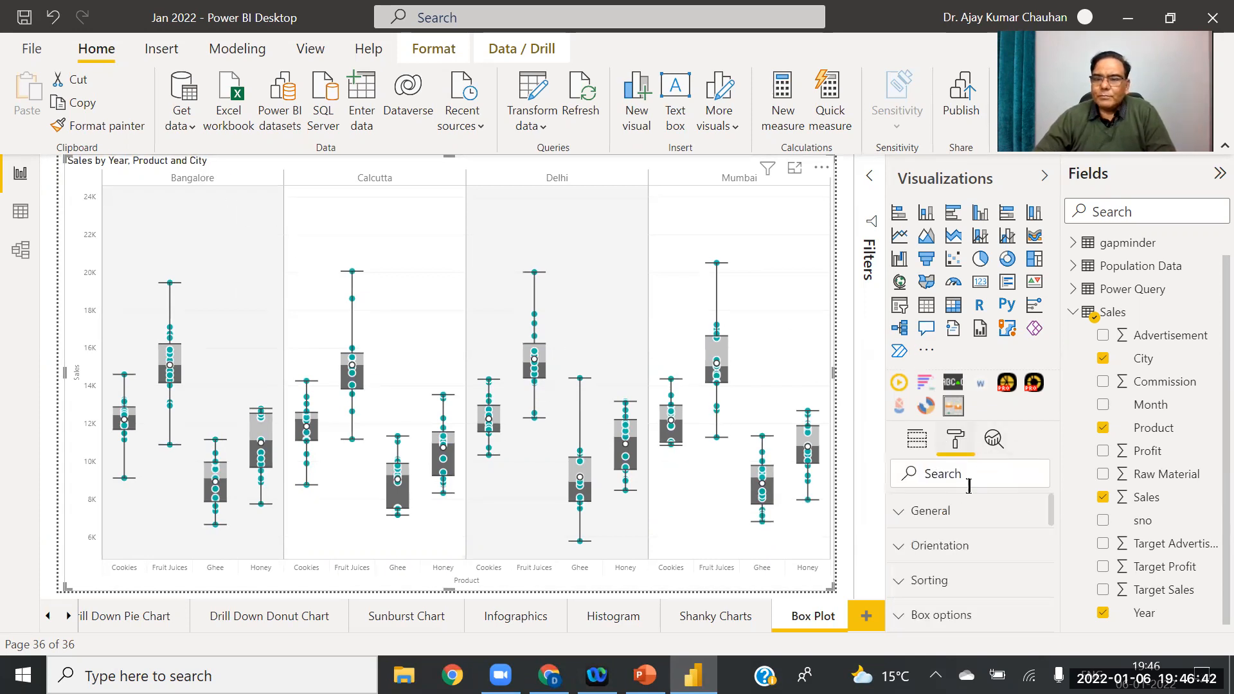
pyautogui.click(899, 513)
pyautogui.moveTo(1052, 508); pyautogui.dragTo(1058, 565)
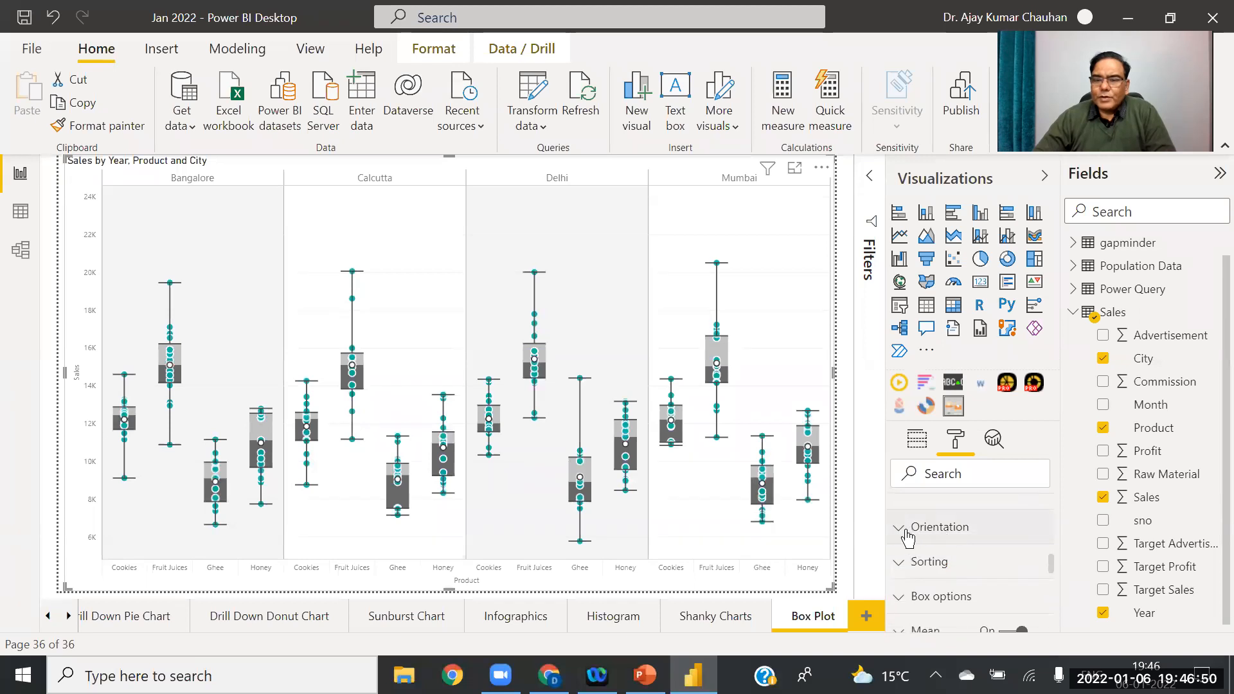
pyautogui.click(898, 529)
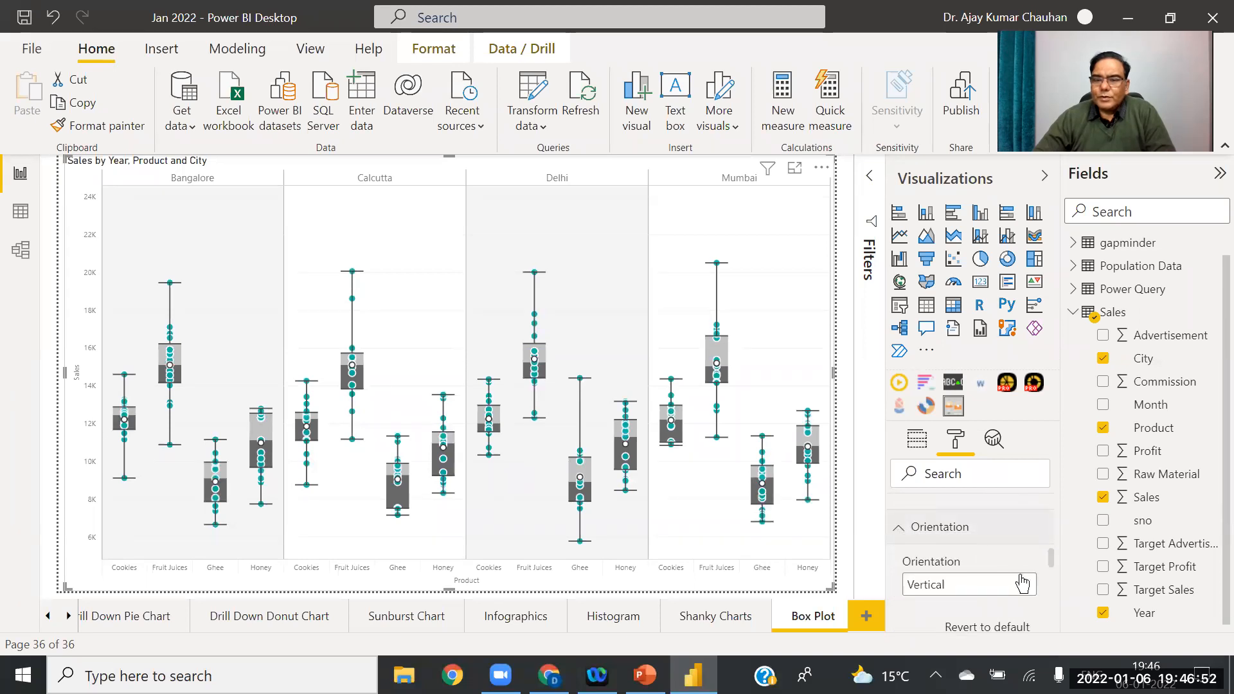
pyautogui.click(1023, 584)
pyautogui.click(964, 628)
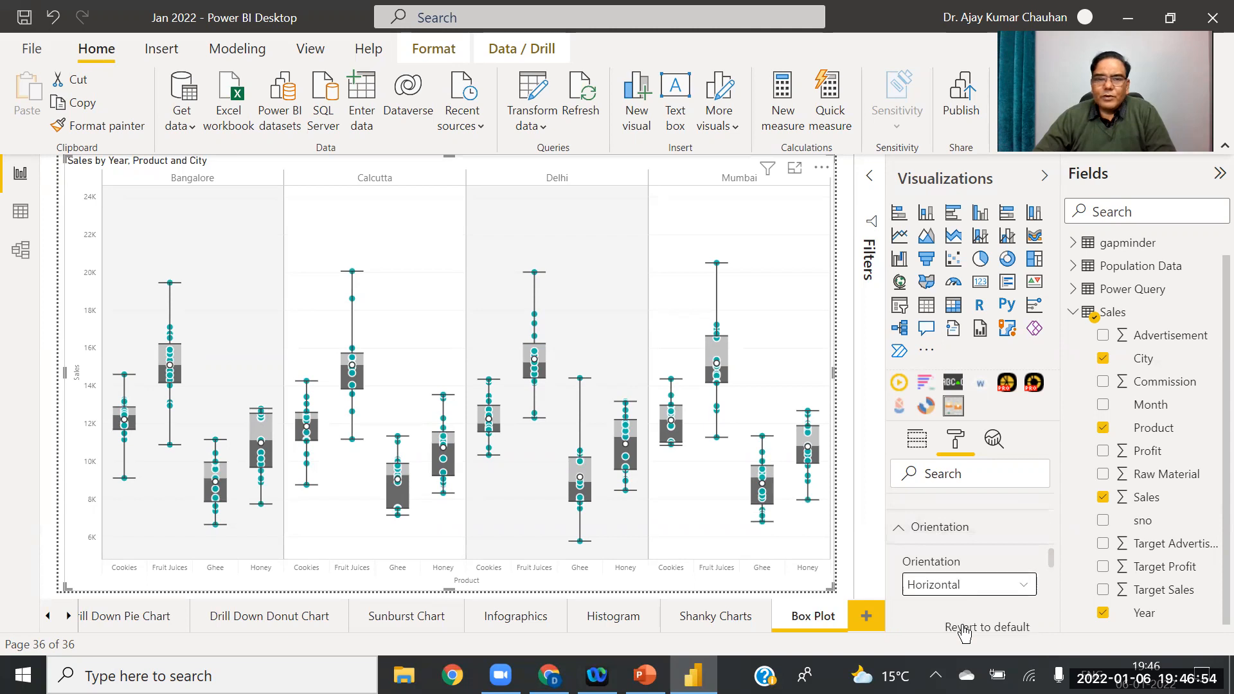
pyautogui.click(1027, 587)
pyautogui.click(952, 604)
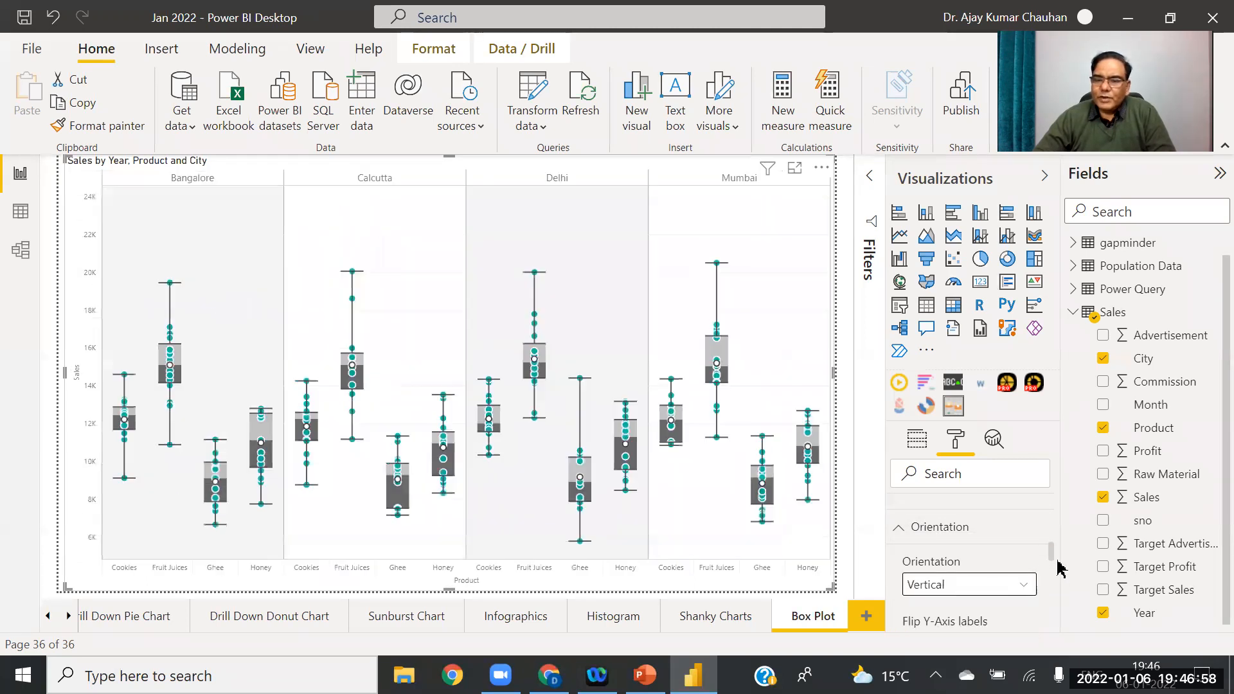
# Step: Increase the text size of the box plot's Y-axis labels to 29 pt
pyautogui.click(1050, 548)
pyautogui.moveTo(1050, 527); pyautogui.dragTo(1053, 592)
pyautogui.click(905, 533)
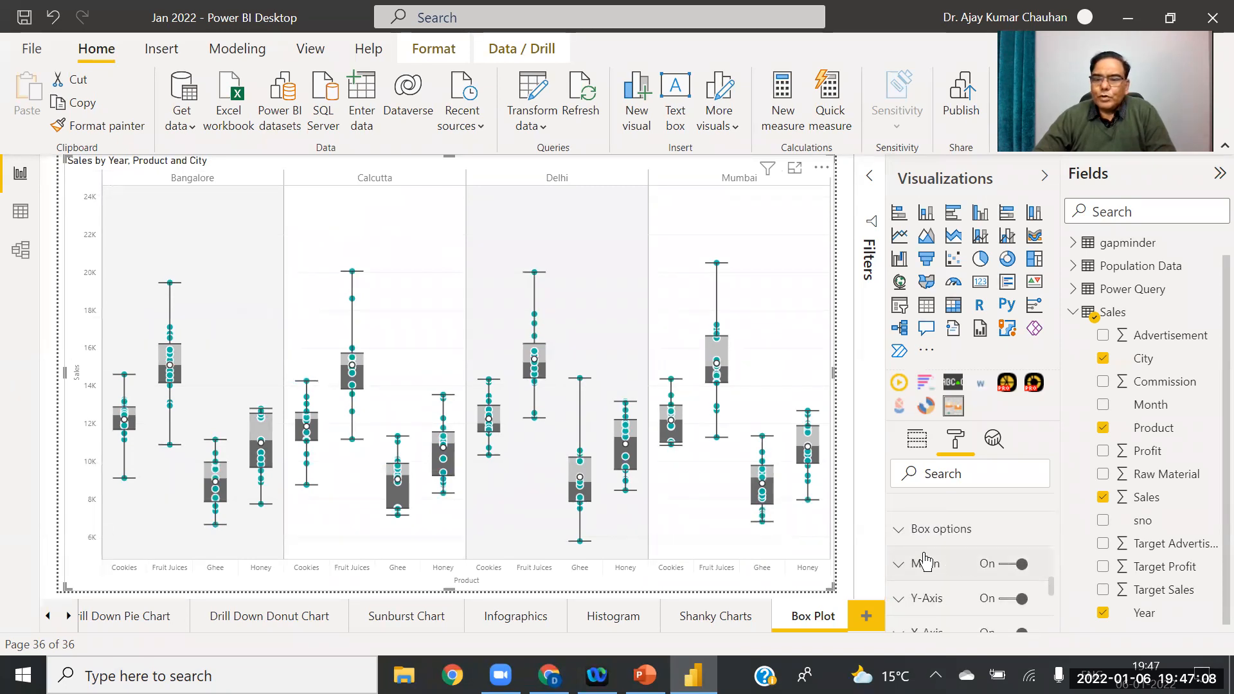
pyautogui.click(900, 601)
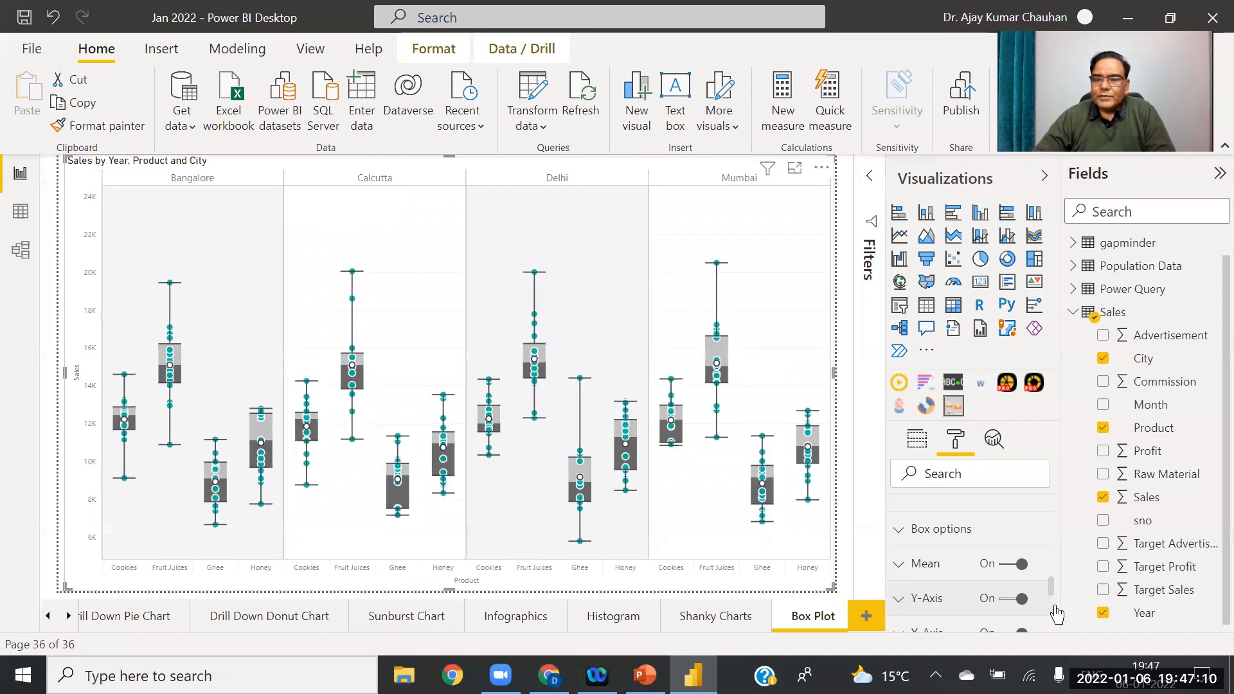
pyautogui.moveTo(1053, 554); pyautogui.dragTo(1056, 574)
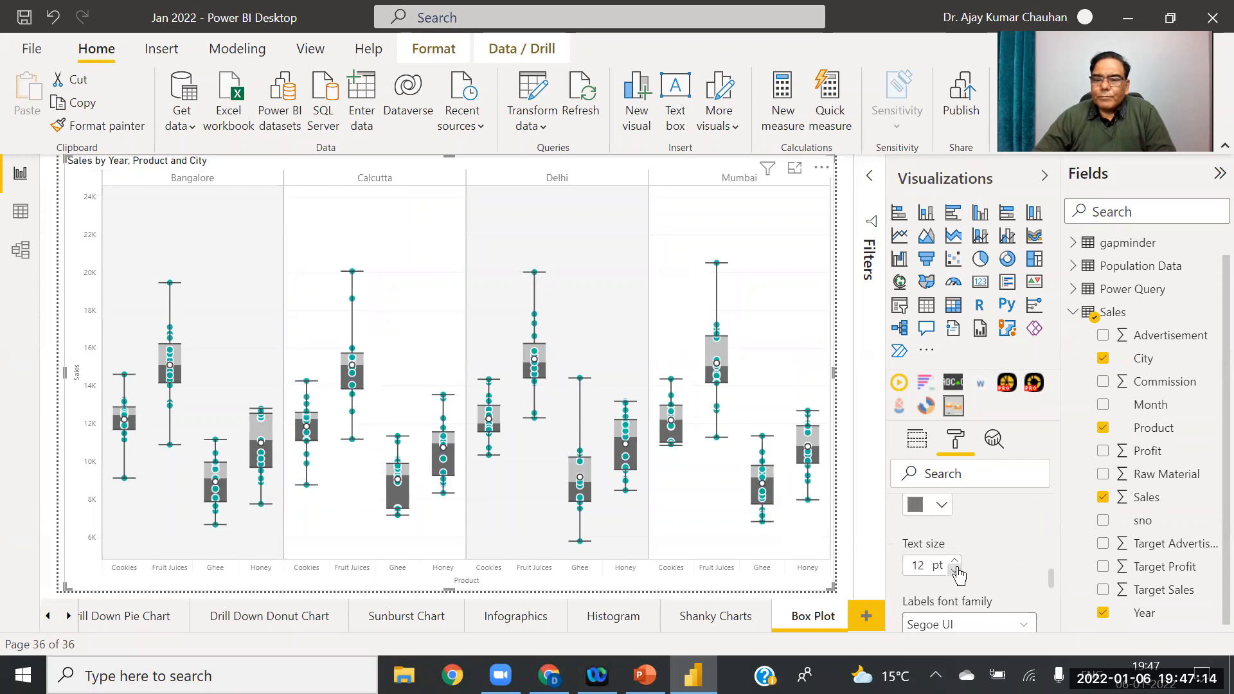
pyautogui.click(956, 562)
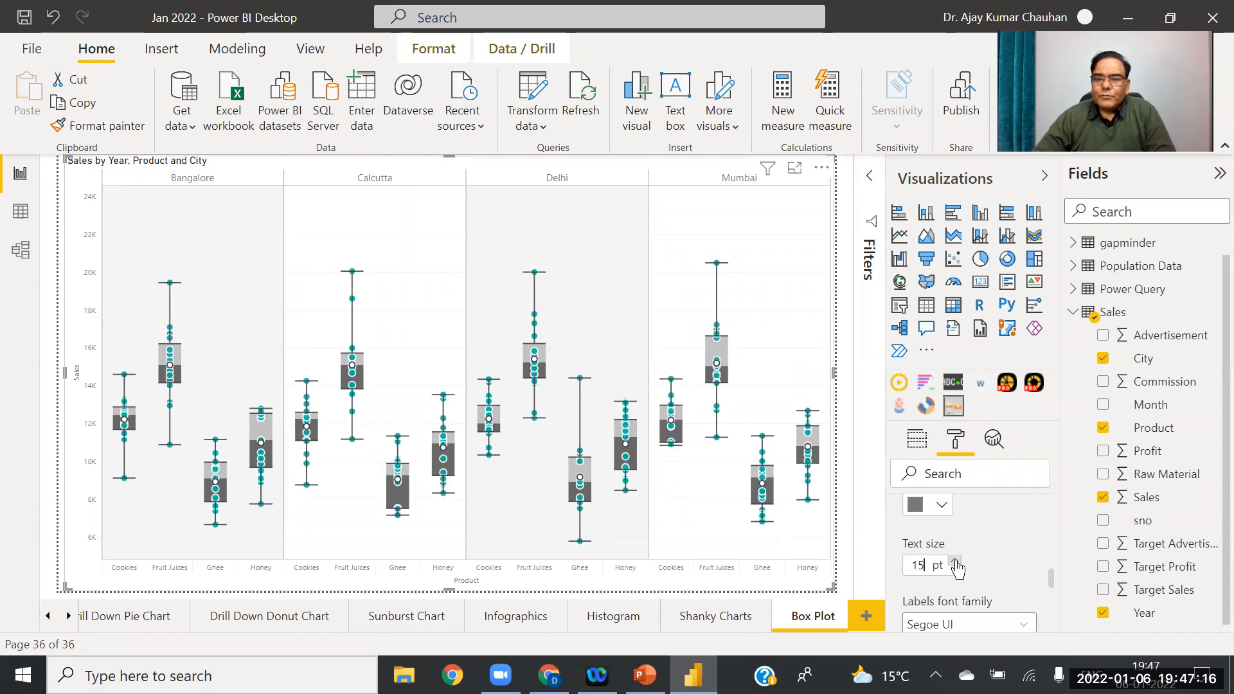
pyautogui.click(956, 563)
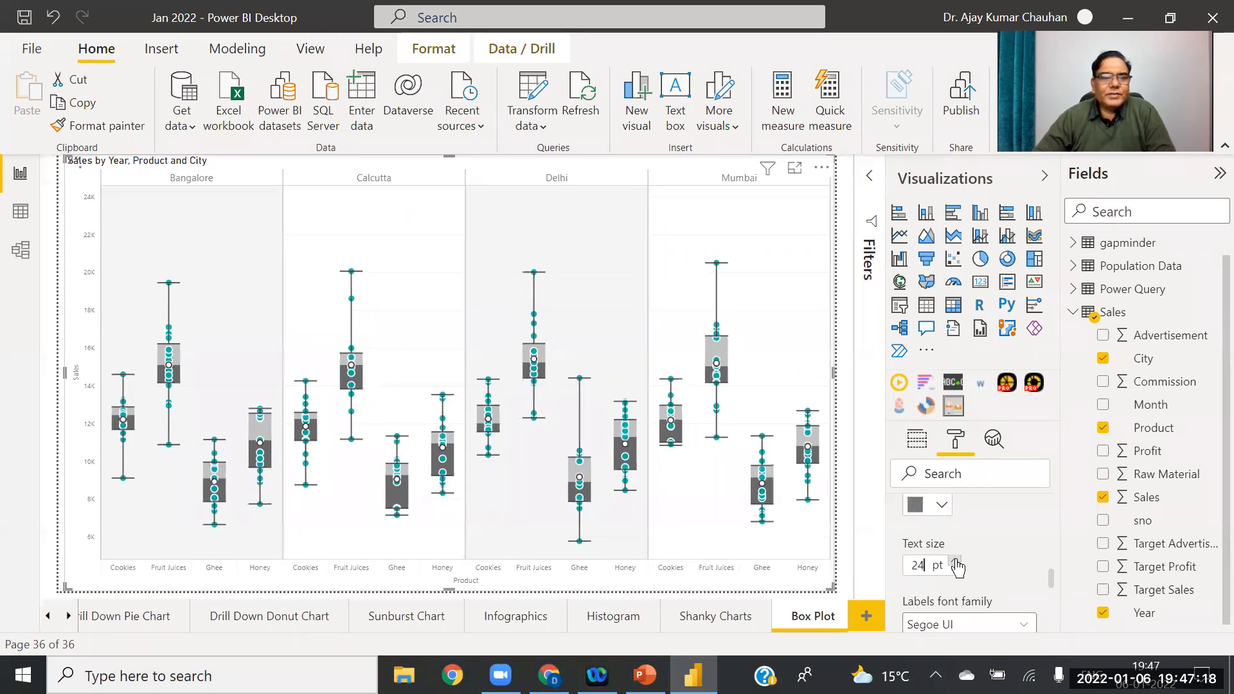
pyautogui.click(956, 562)
pyautogui.click(956, 561)
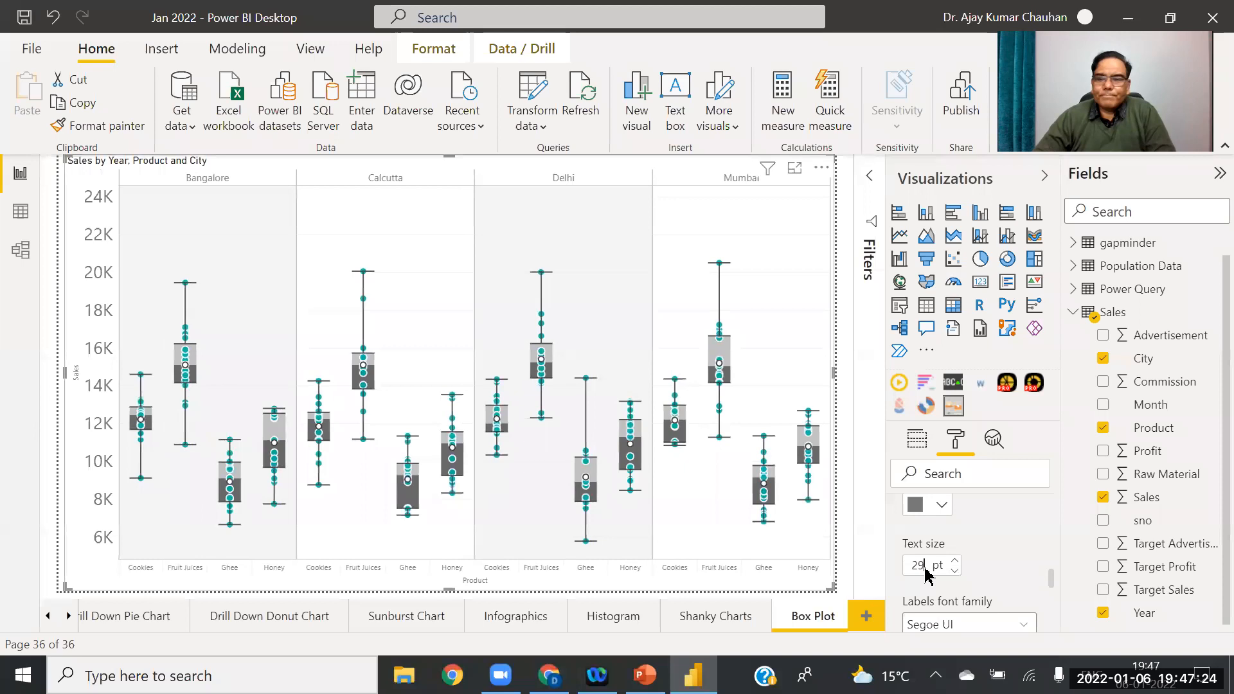
# Step: Set the text size of the box plot's X-axis labels to 18 pt and collapse the Fields pane
pyautogui.moveTo(1051, 583); pyautogui.dragTo(1055, 615)
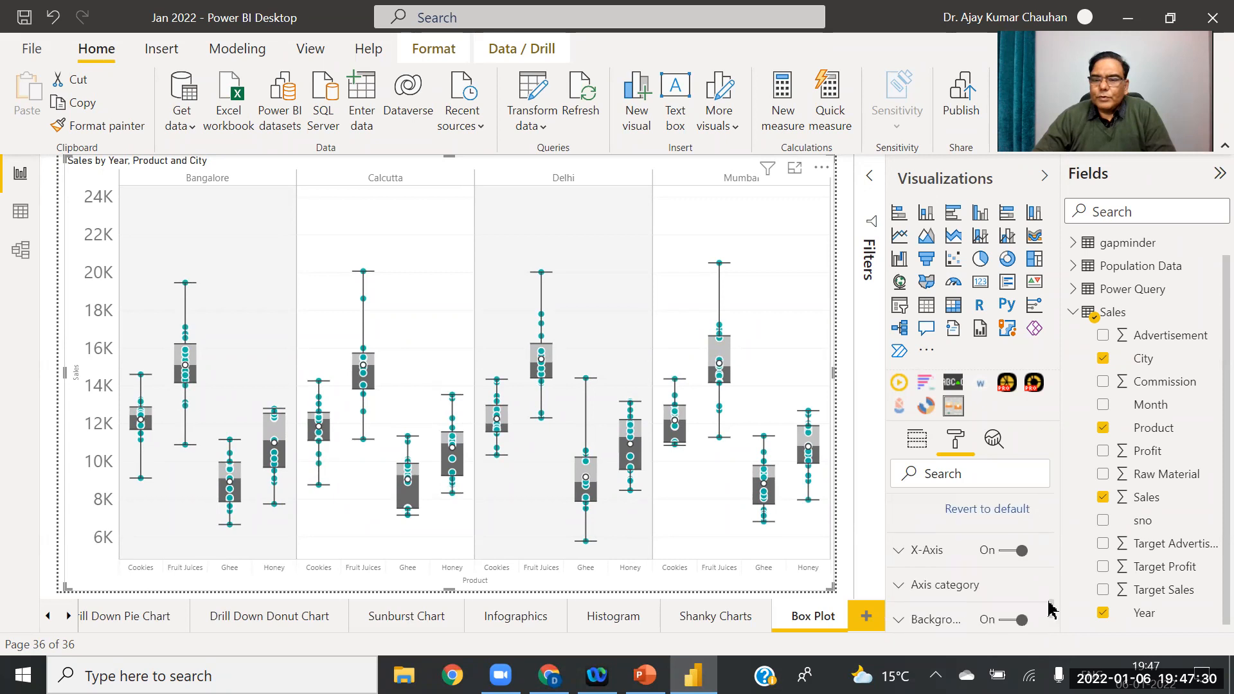
pyautogui.click(973, 584)
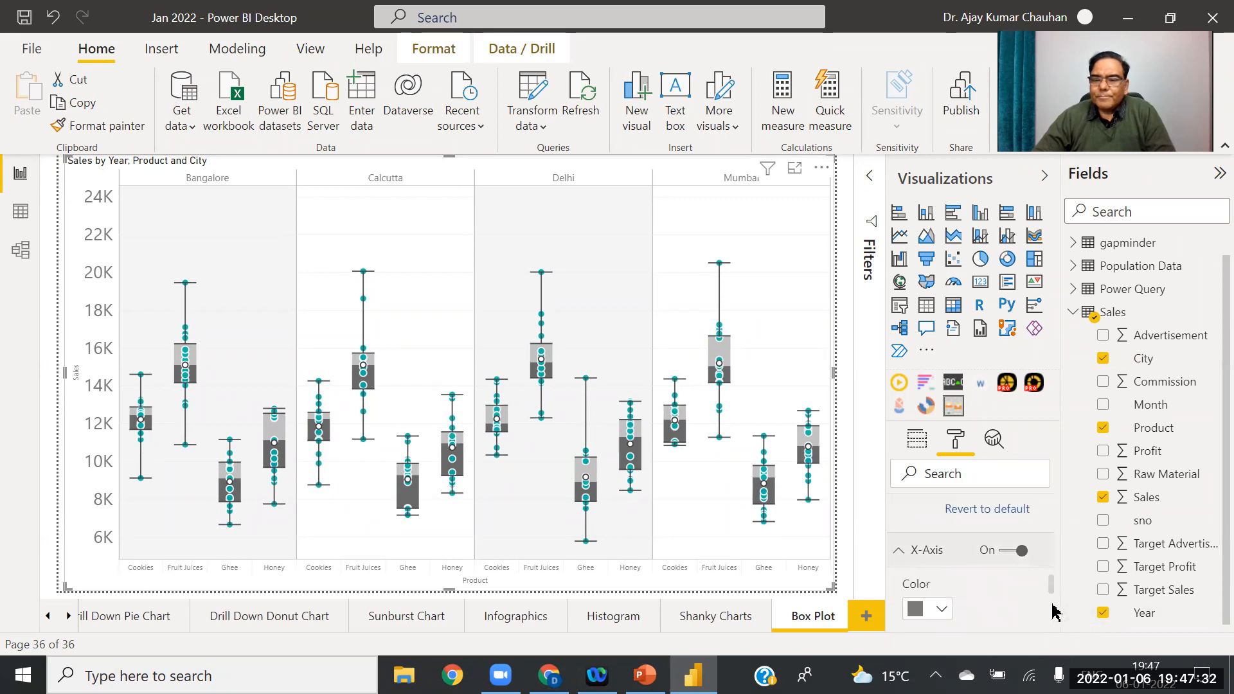
pyautogui.moveTo(1052, 586)
pyautogui.mouseDown()
pyautogui.moveTo(1054, 603)
pyautogui.moveTo(1054, 585)
pyautogui.mouseUp()
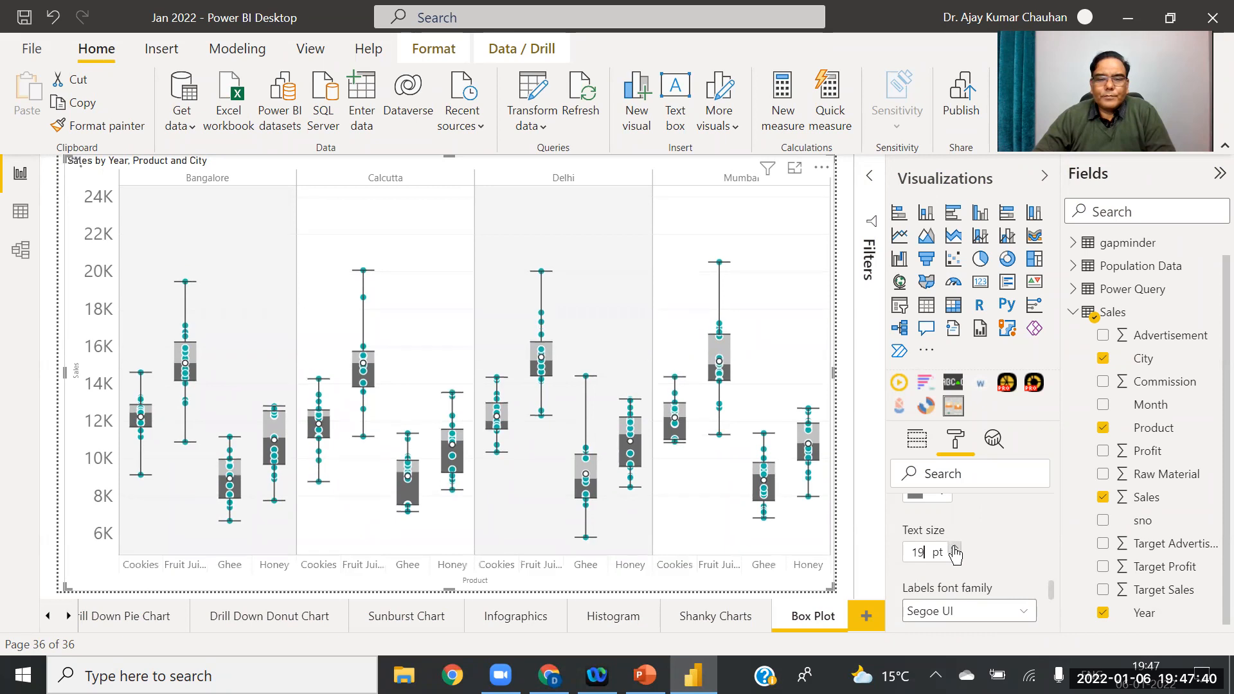
pyautogui.click(957, 549)
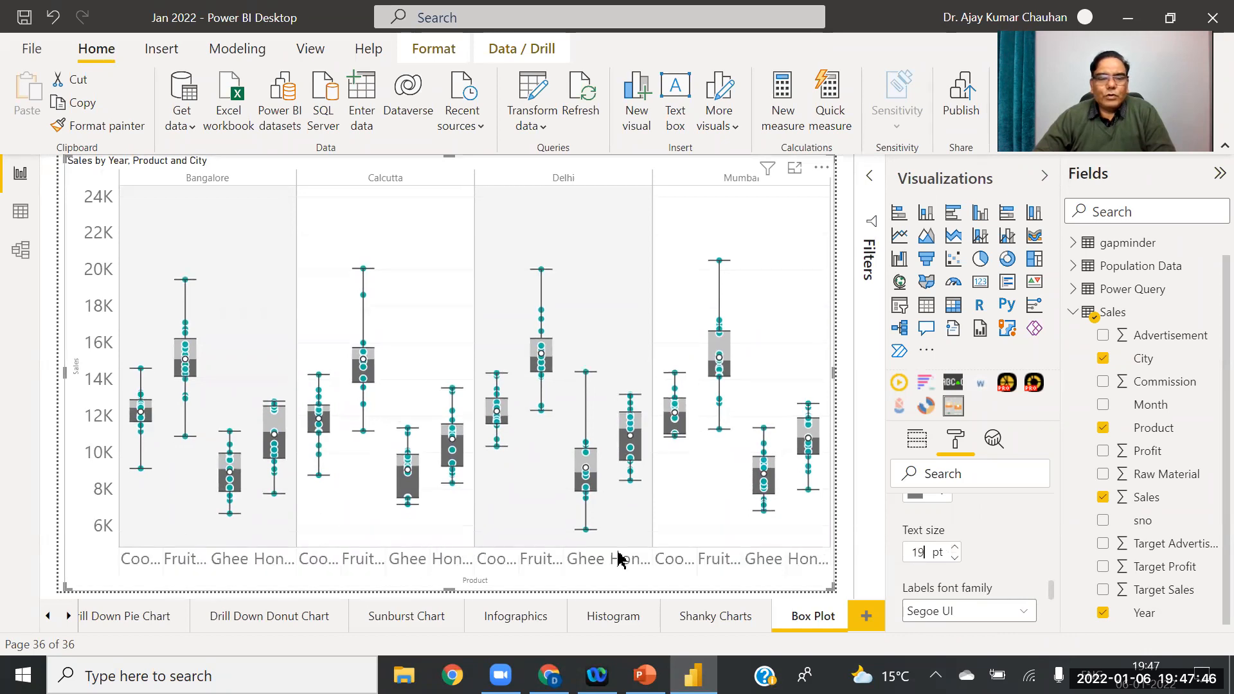
pyautogui.click(955, 558)
pyautogui.click(956, 558)
pyautogui.click(956, 558)
pyautogui.click(956, 558)
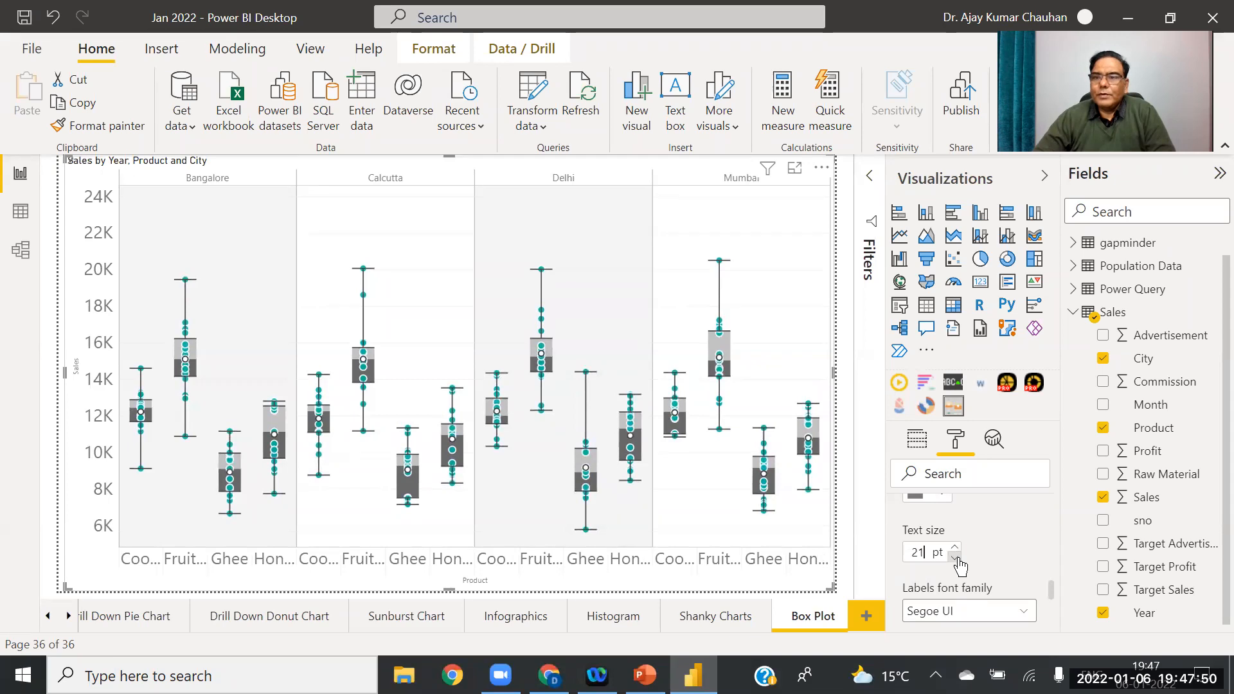
pyautogui.click(1217, 175)
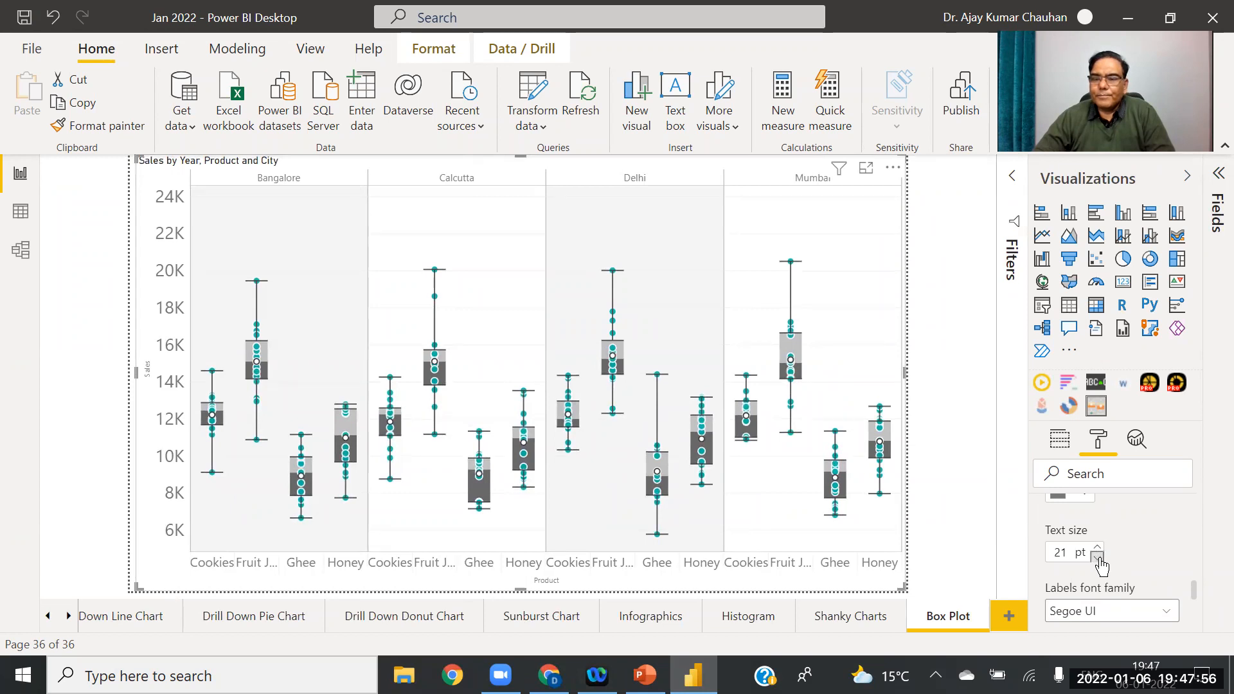
pyautogui.click(1098, 558)
pyautogui.click(1098, 558)
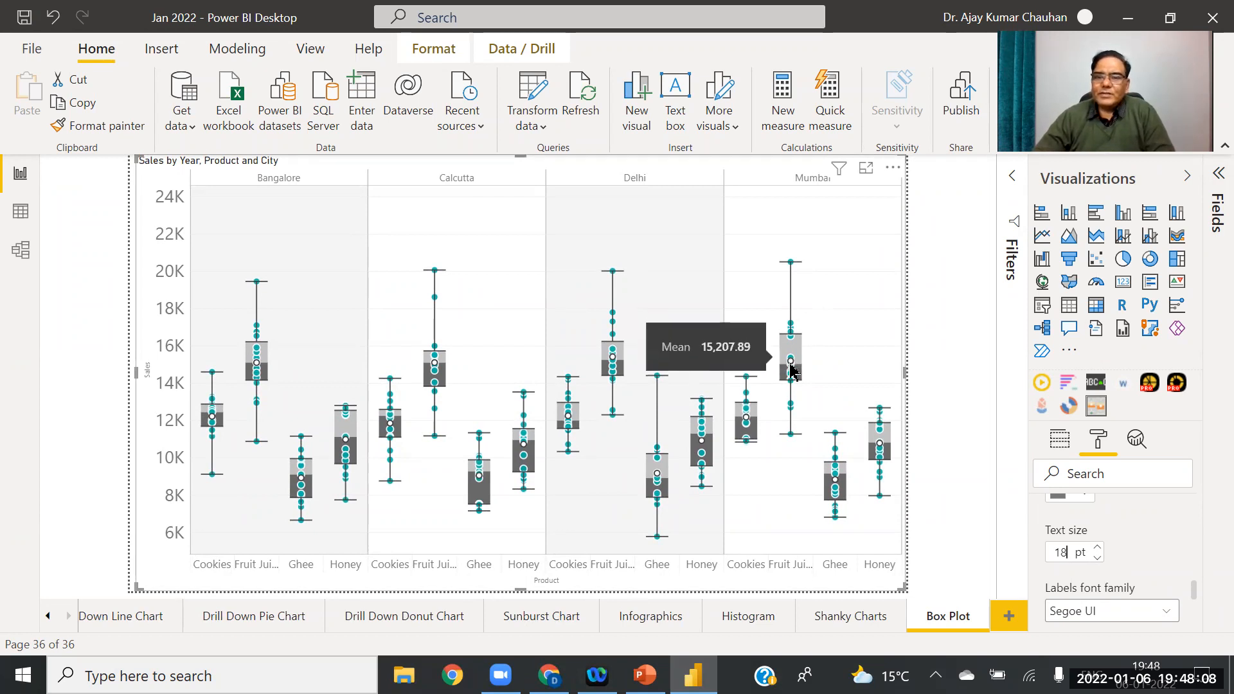
# Step: Inspect the statistics of the Mumbai Fruit Juices box and the Delhi Honey box in the plot
pyautogui.moveTo(799, 390)
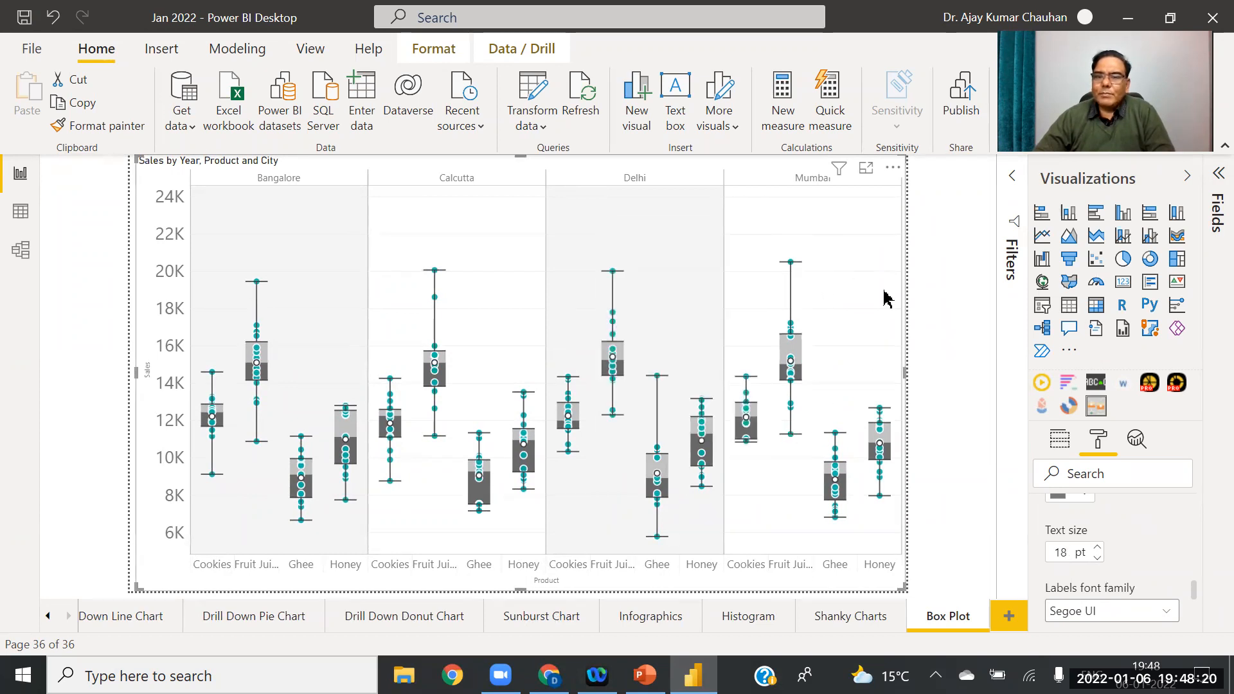
pyautogui.moveTo(794, 367)
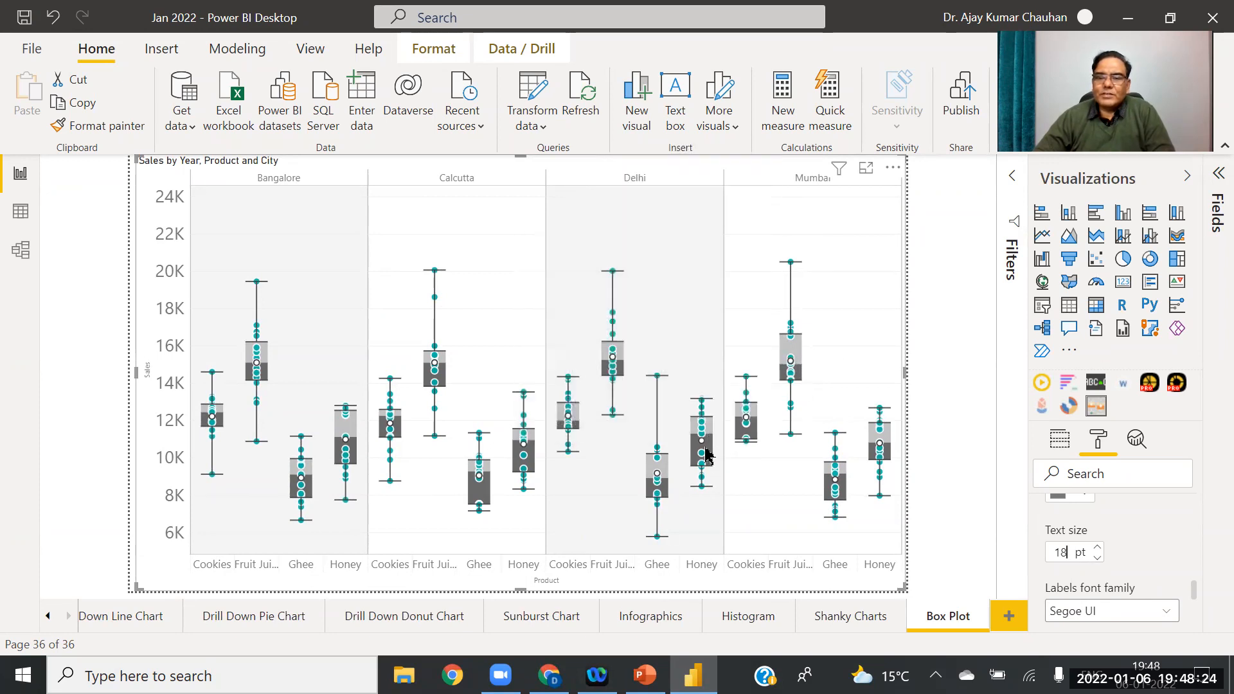
pyautogui.moveTo(707, 458)
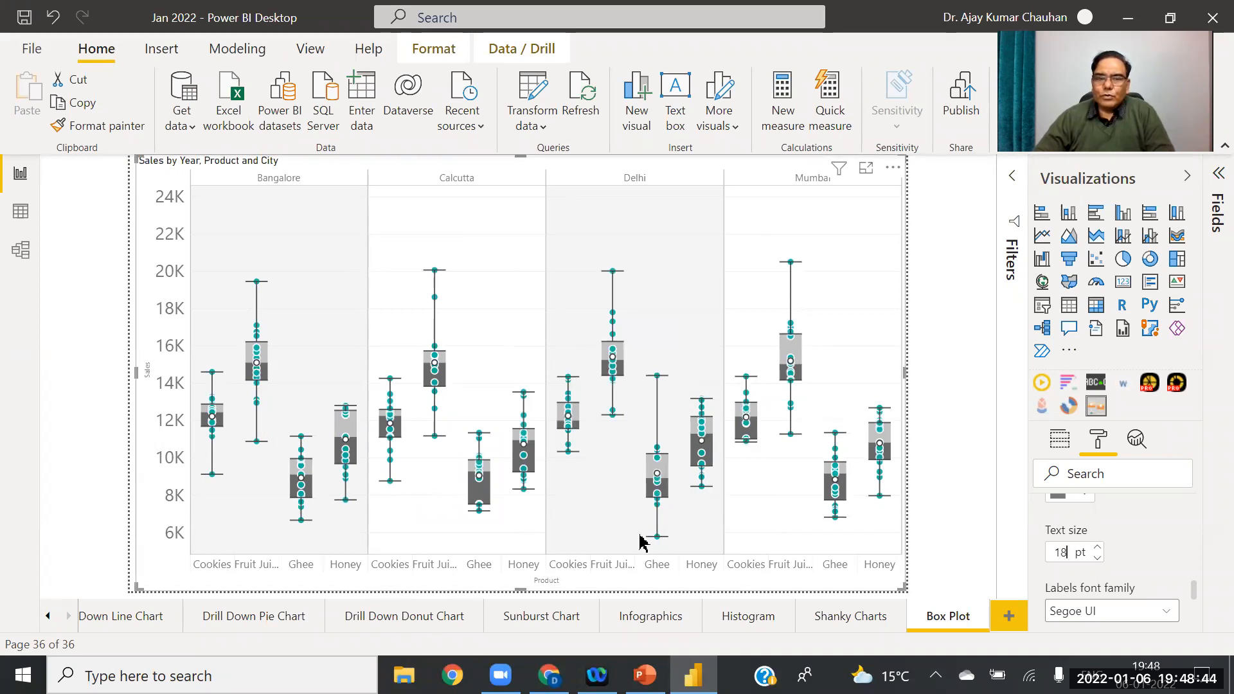
# Step: Add a new report page after Box Plot and rename it Histogram
pyautogui.click(1007, 614)
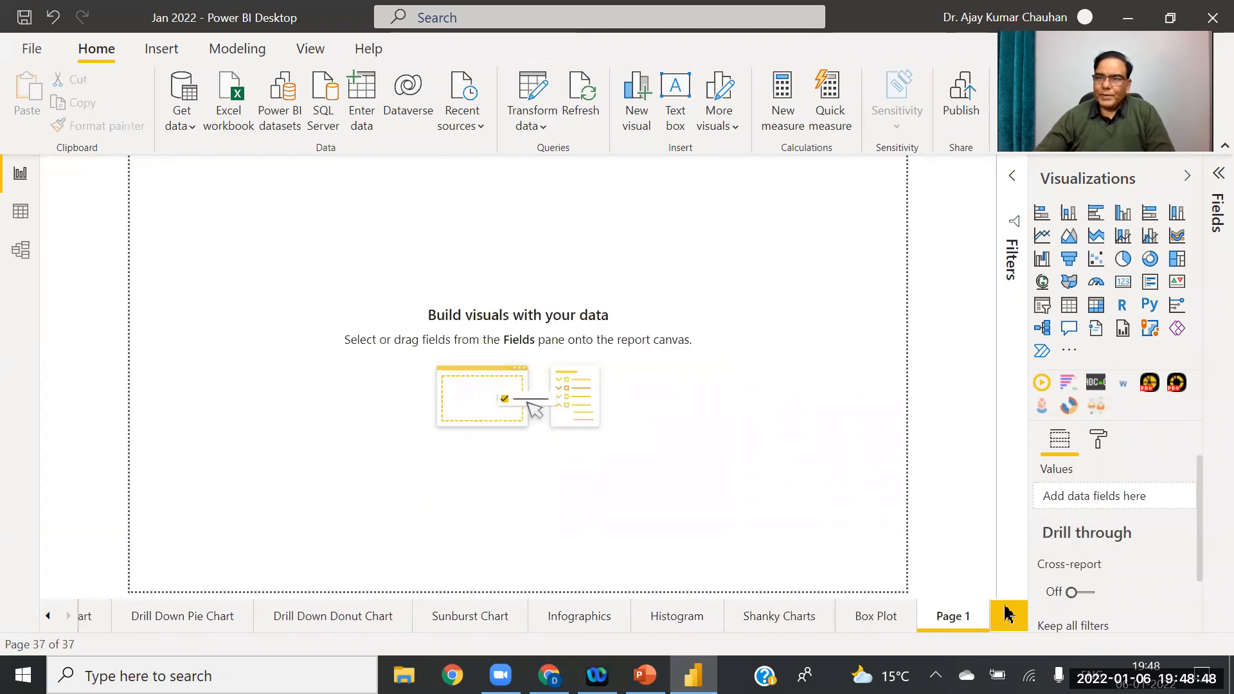
pyautogui.click(865, 616)
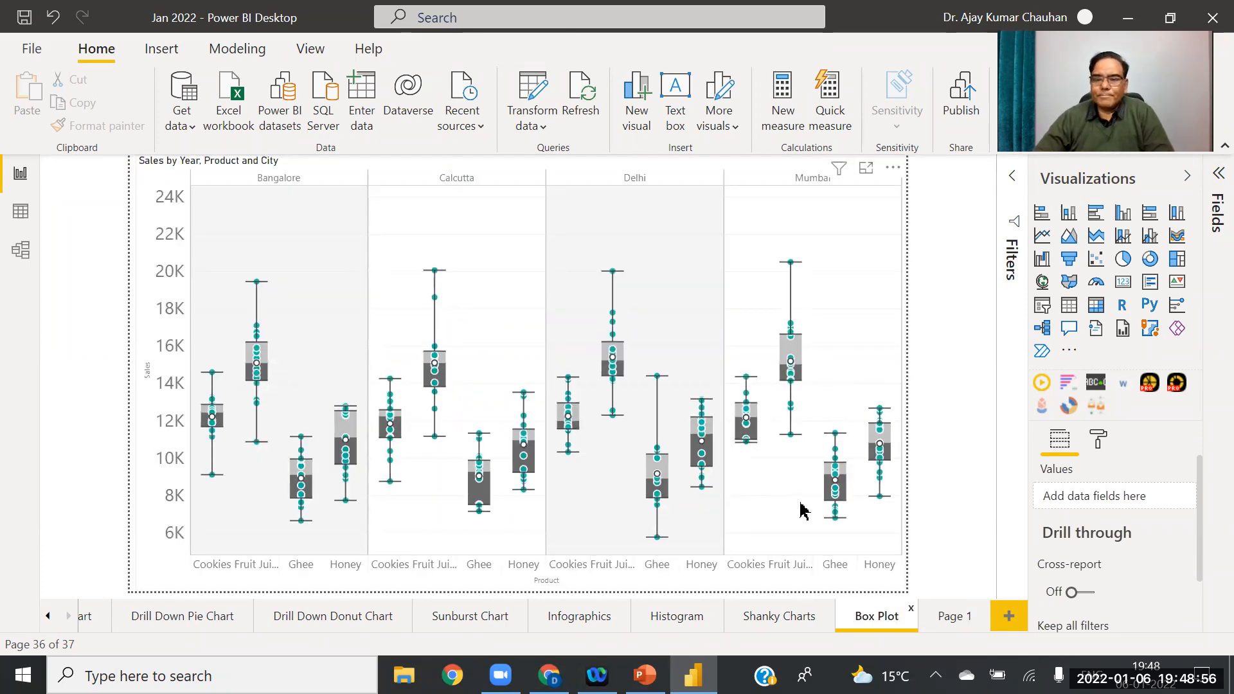
pyautogui.click(959, 617)
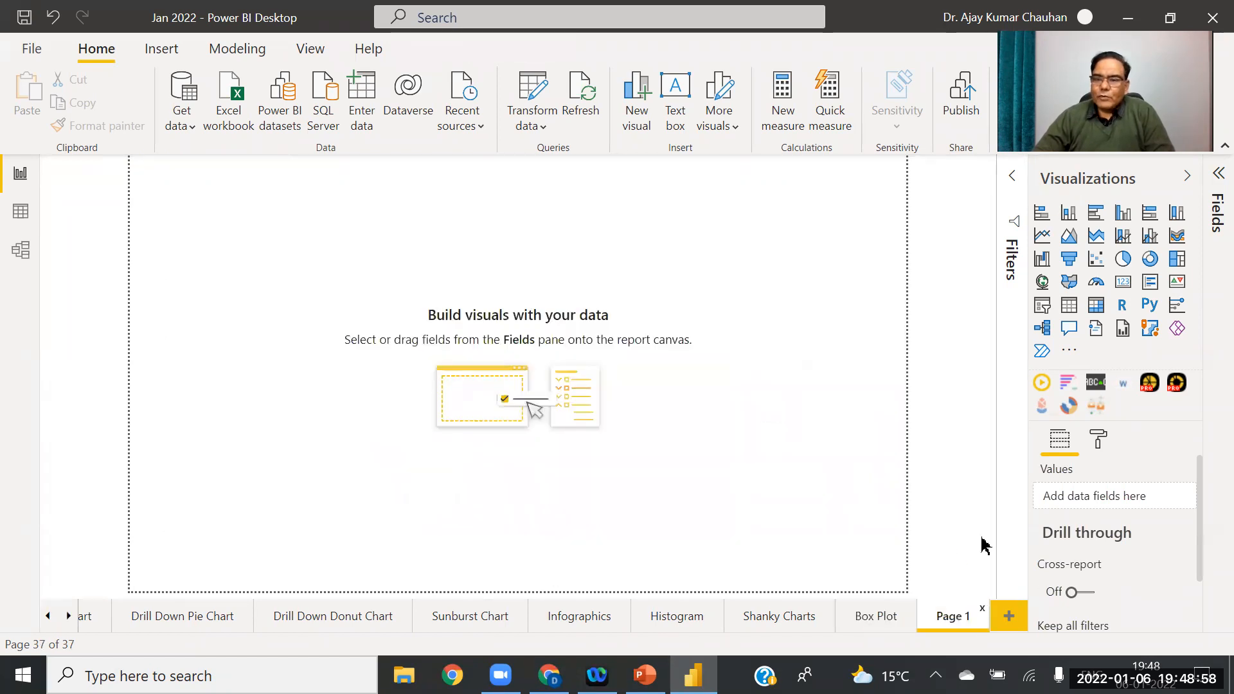
pyautogui.rightClick(949, 619)
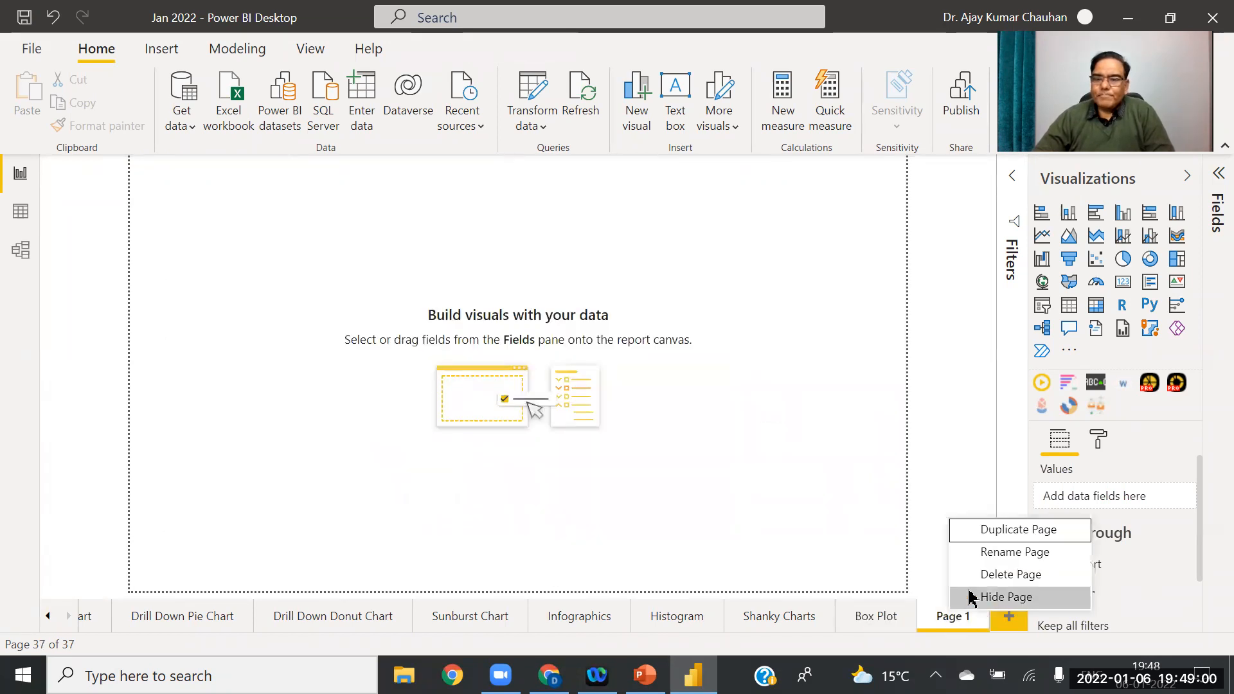
pyautogui.click(1006, 554)
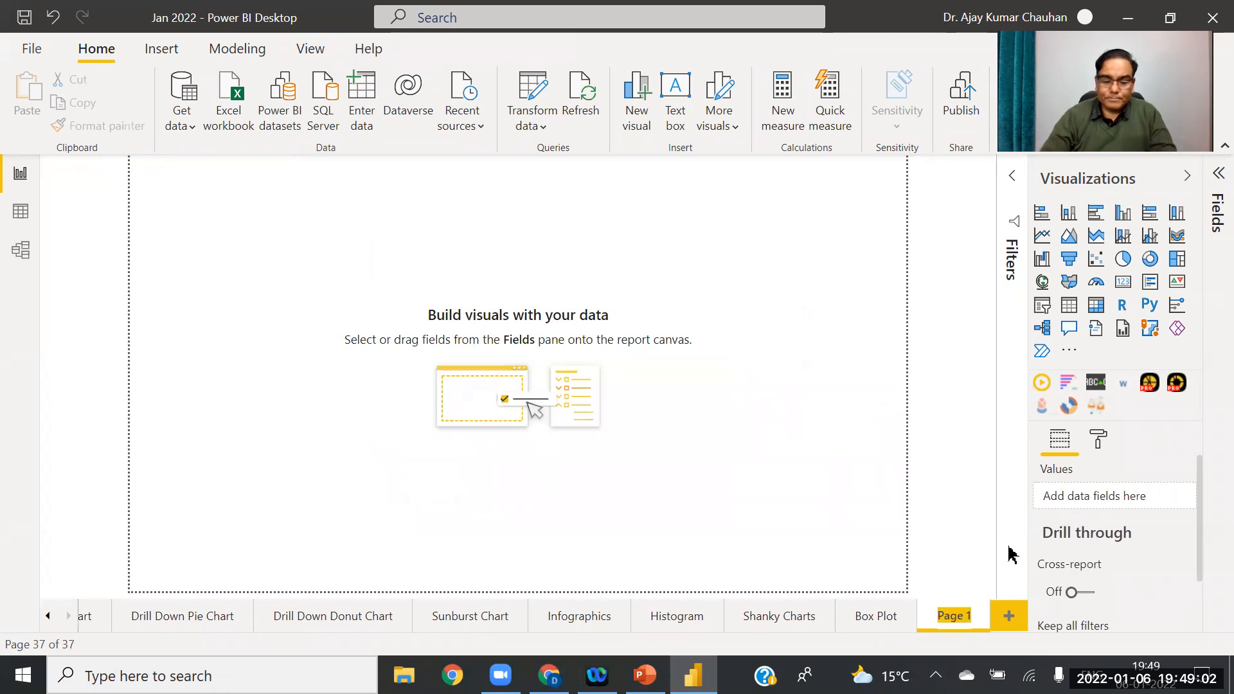
pyautogui.write('Histo')
pyautogui.write('h')
pyautogui.write('ram')
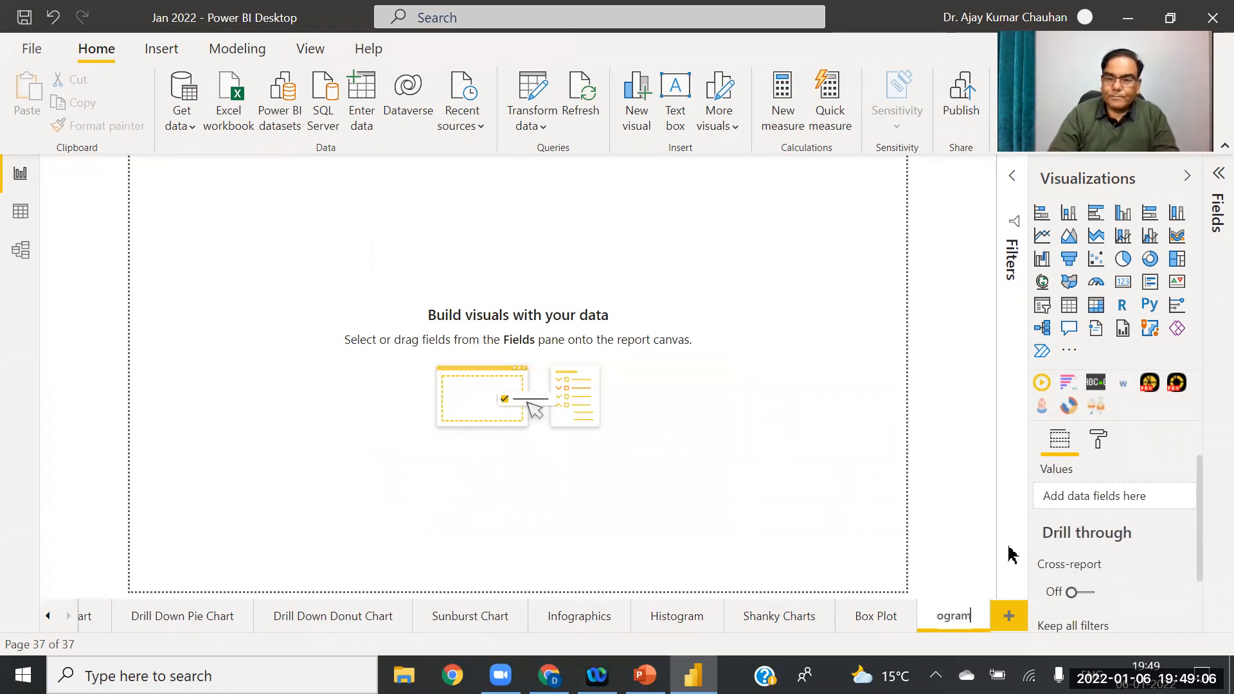
# Step: Search the Power BI visuals for "his", import Microsoft's Histogram Chart into the report and dismiss the import message
pyautogui.click(1070, 351)
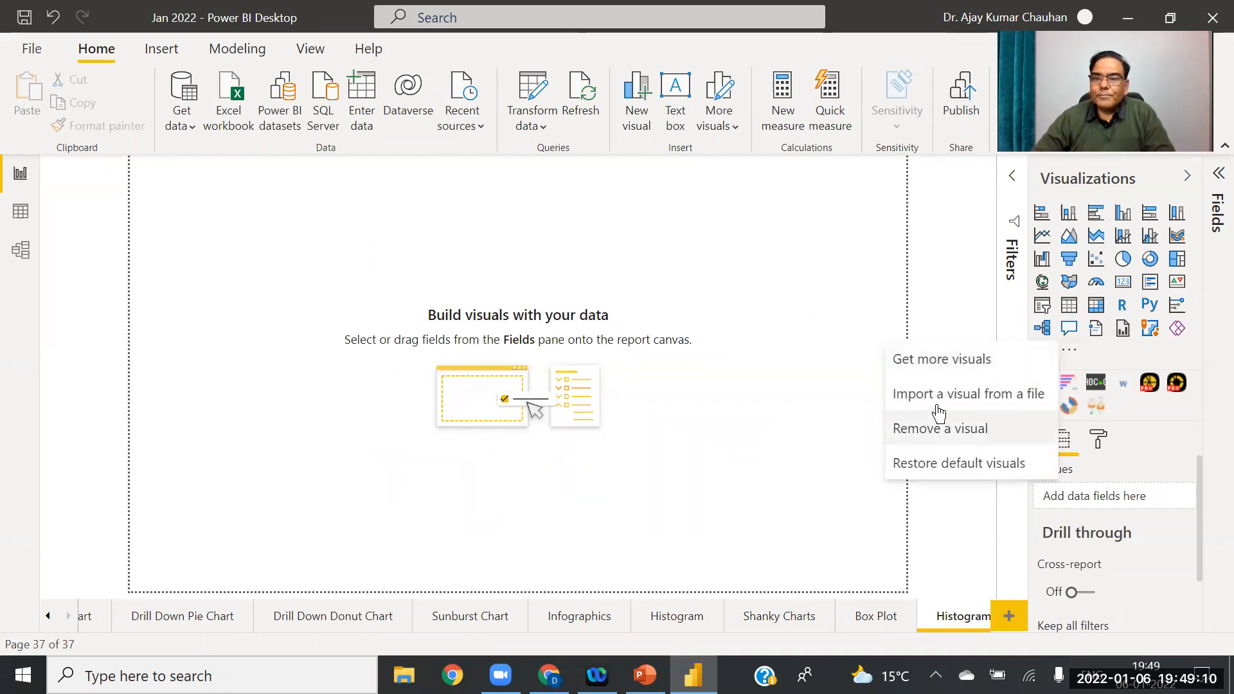
pyautogui.click(942, 364)
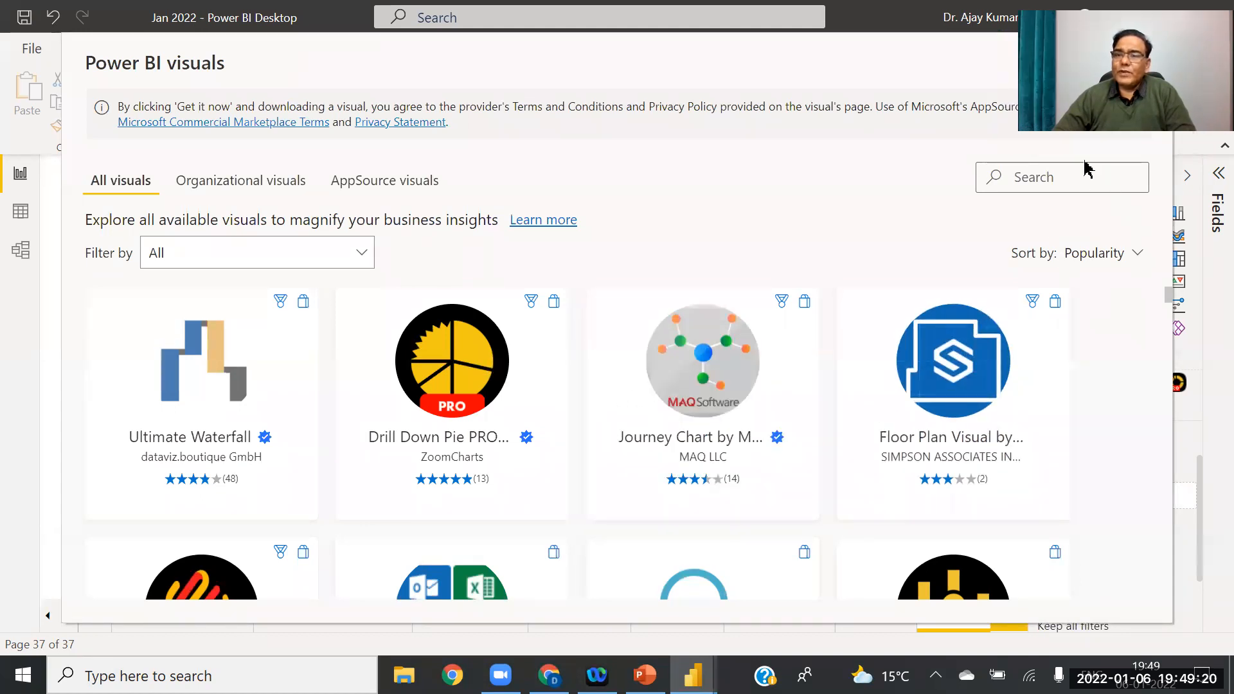
pyautogui.write('his')
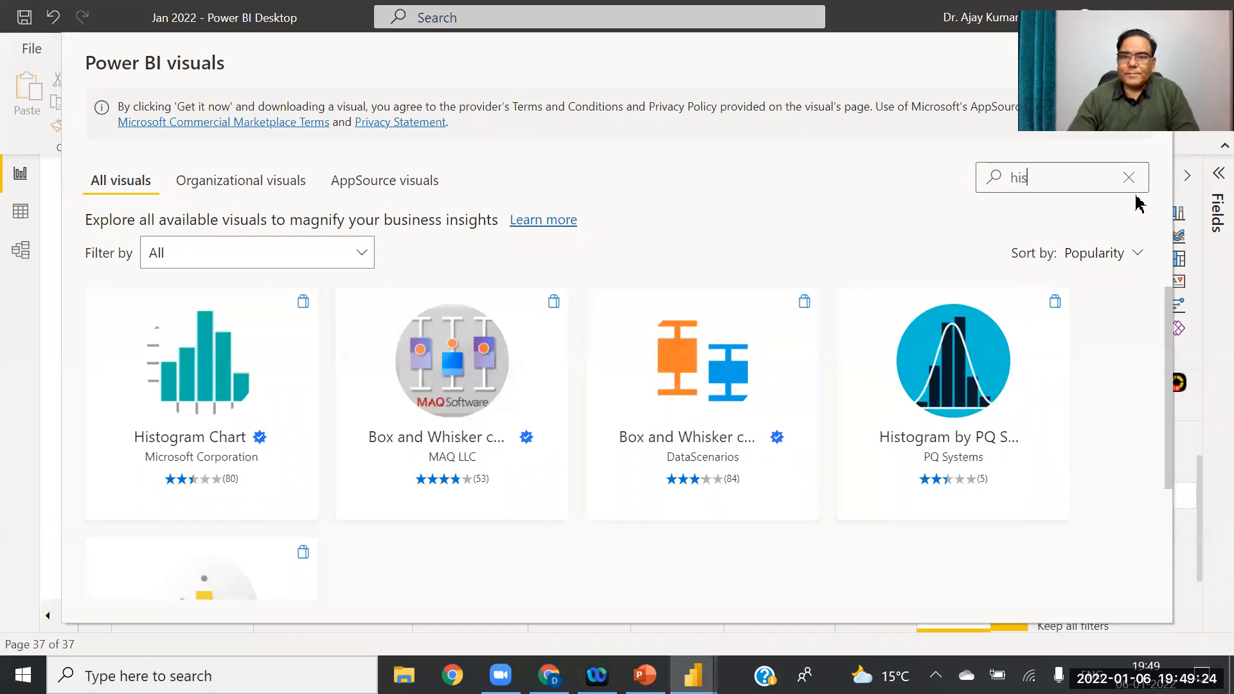
pyautogui.click(176, 383)
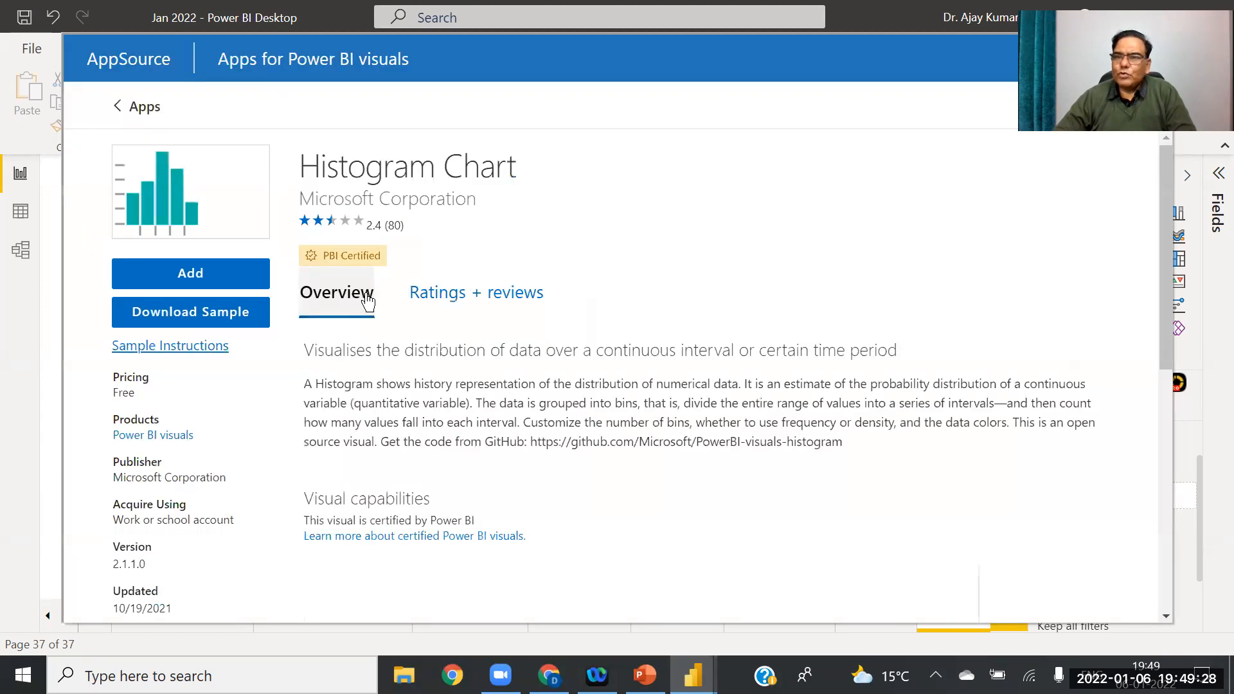
pyautogui.click(190, 273)
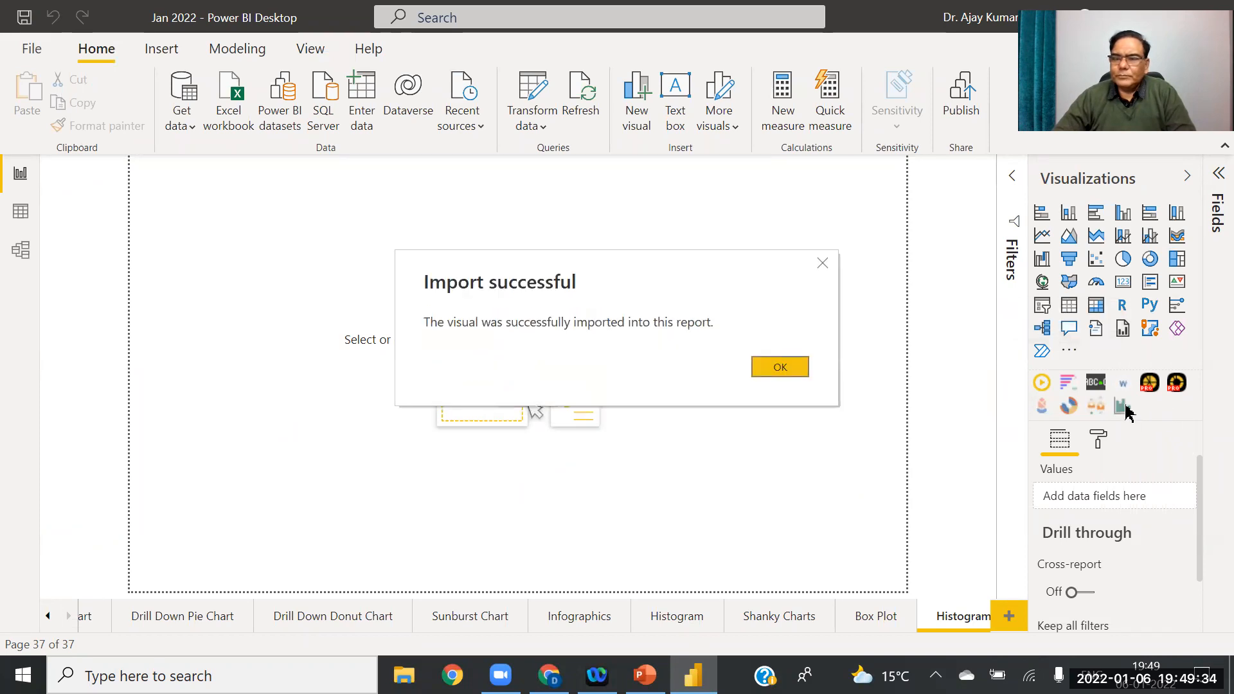
pyautogui.click(775, 374)
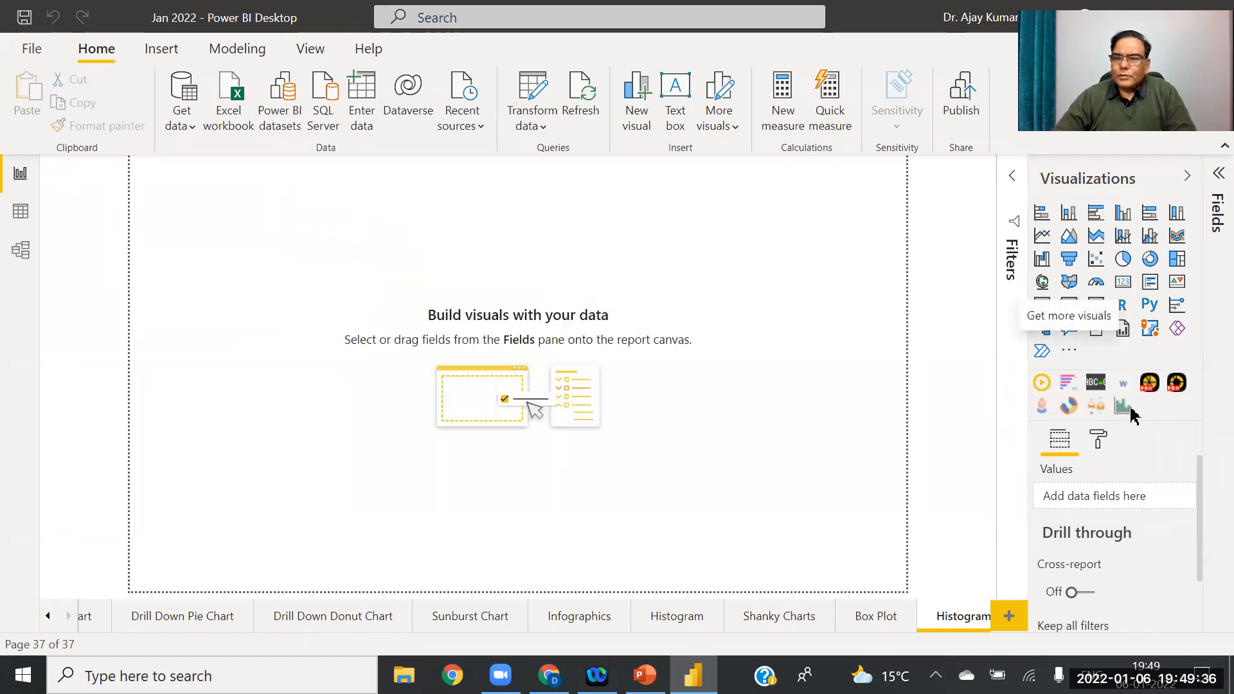
# Step: Add the Histogram Chart visual to the new Histogram page and enlarge it to fill the whole canvas
pyautogui.click(1125, 408)
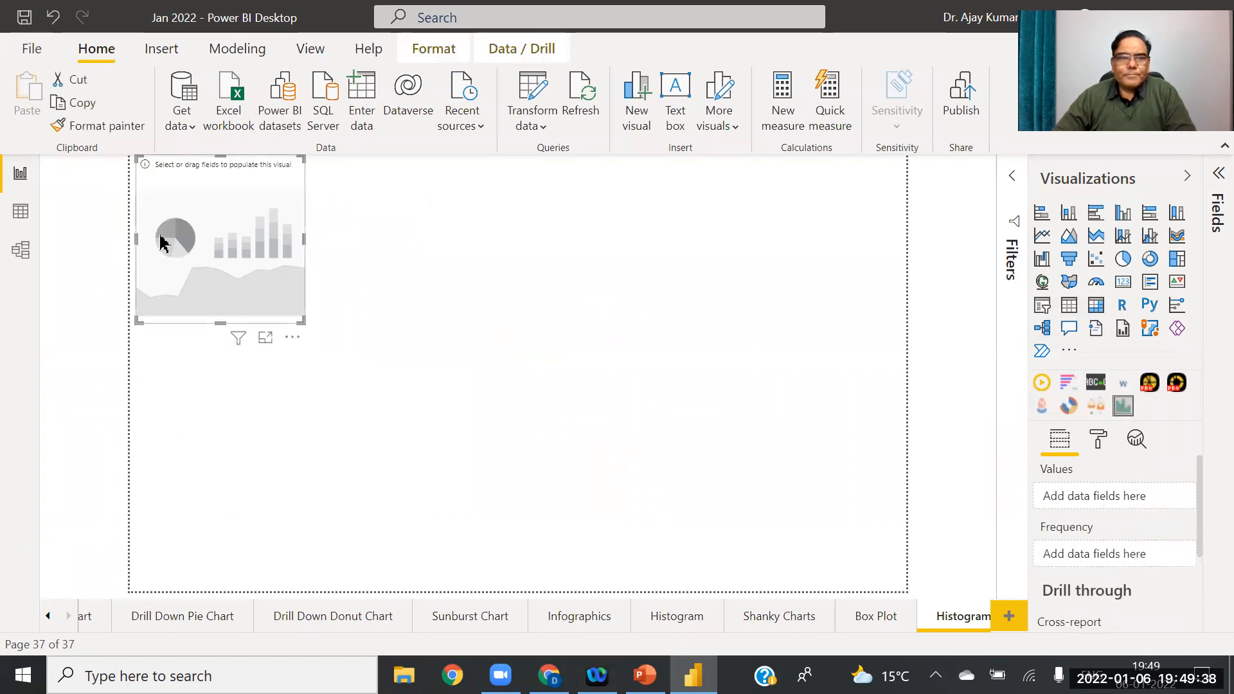
pyautogui.moveTo(304, 239); pyautogui.dragTo(1070, 273)
pyautogui.moveTo(518, 324); pyautogui.dragTo(805, 595)
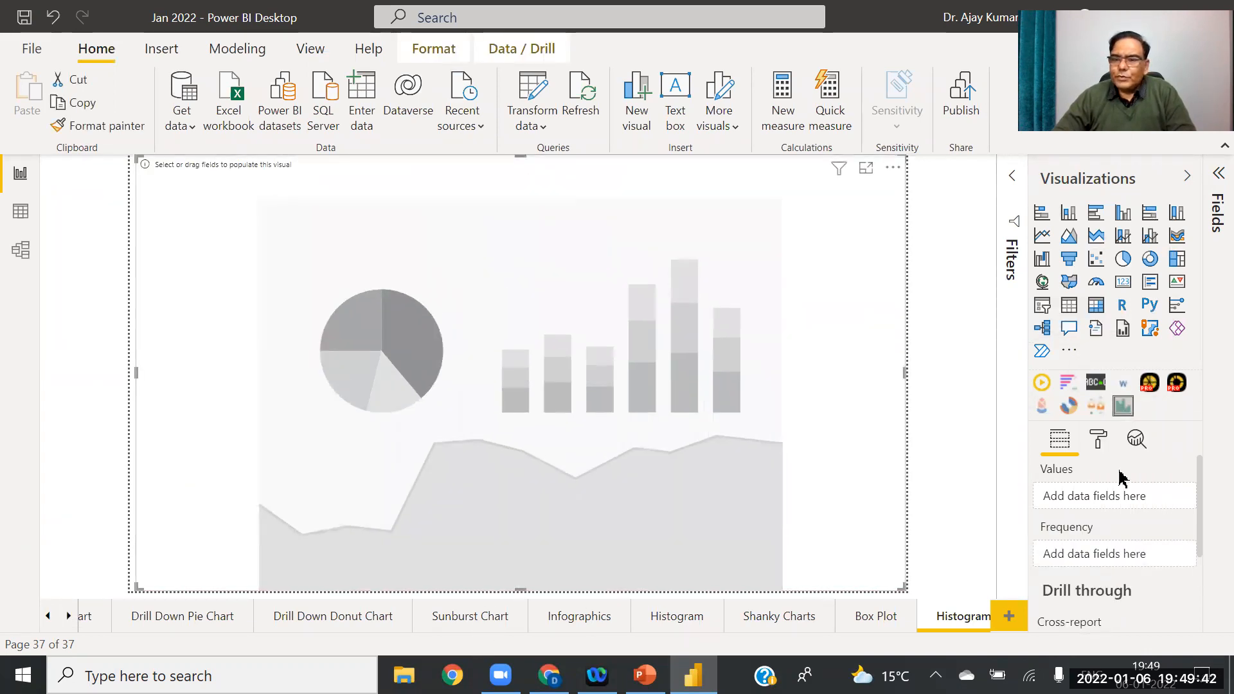
# Step: Expand the Sales table's fields and assign its Sales field as the histogram's values
pyautogui.click(1217, 203)
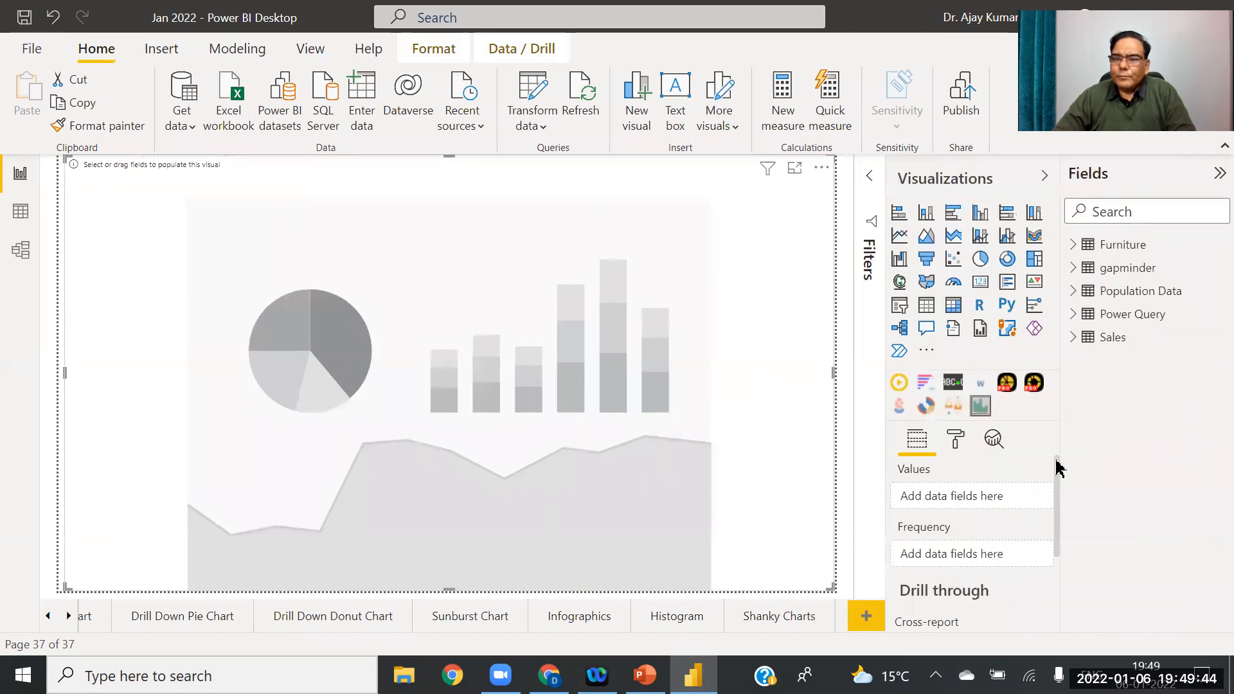
pyautogui.click(1073, 337)
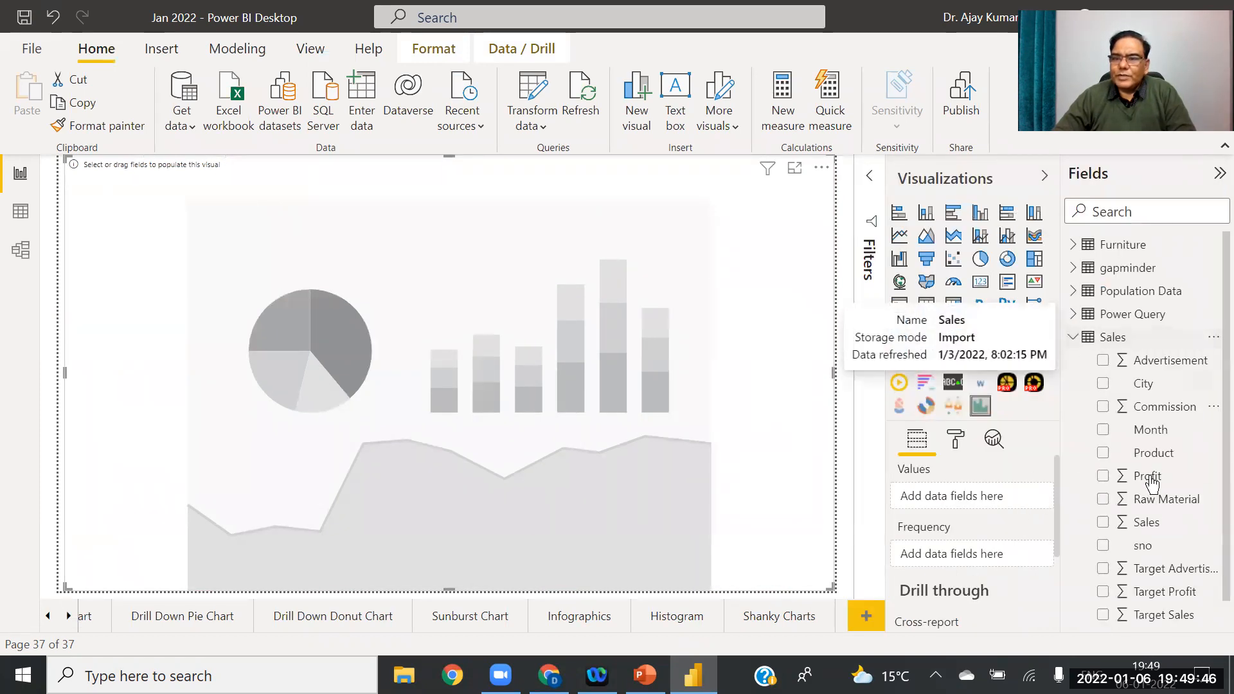
pyautogui.moveTo(1147, 524); pyautogui.dragTo(979, 498)
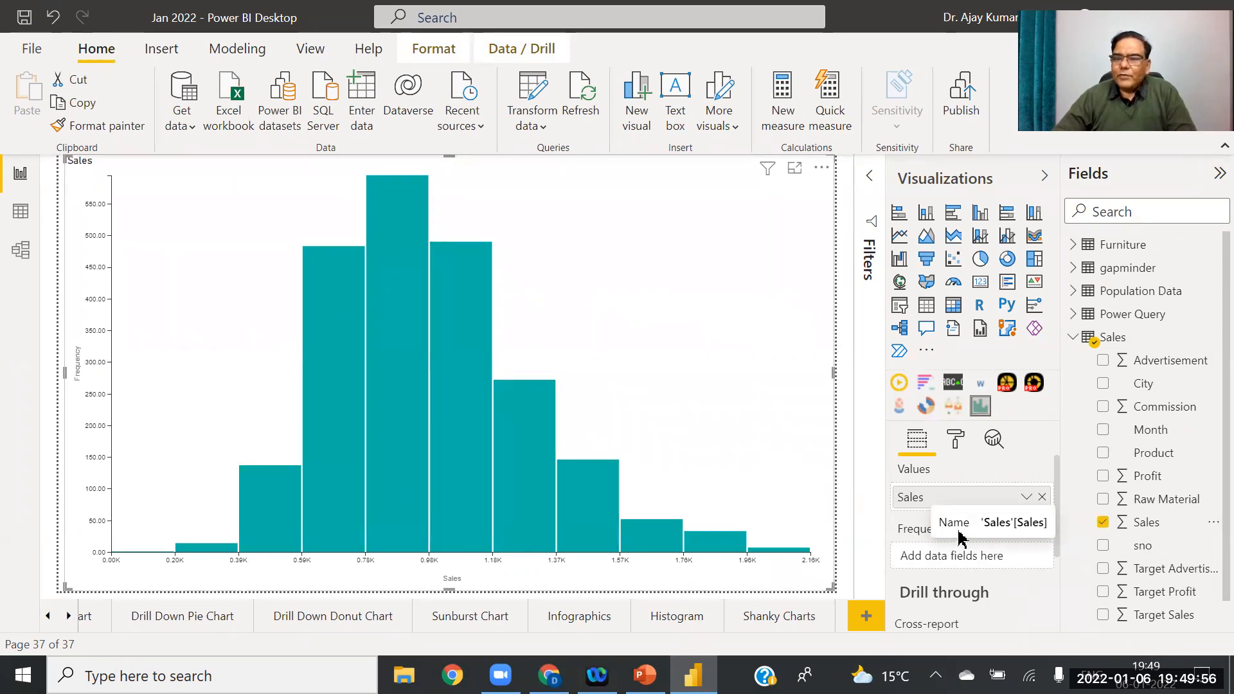
# Step: Try Product as the histogram's frequency field, check a bar's details, and remove the field
pyautogui.moveTo(1169, 449); pyautogui.dragTo(986, 560)
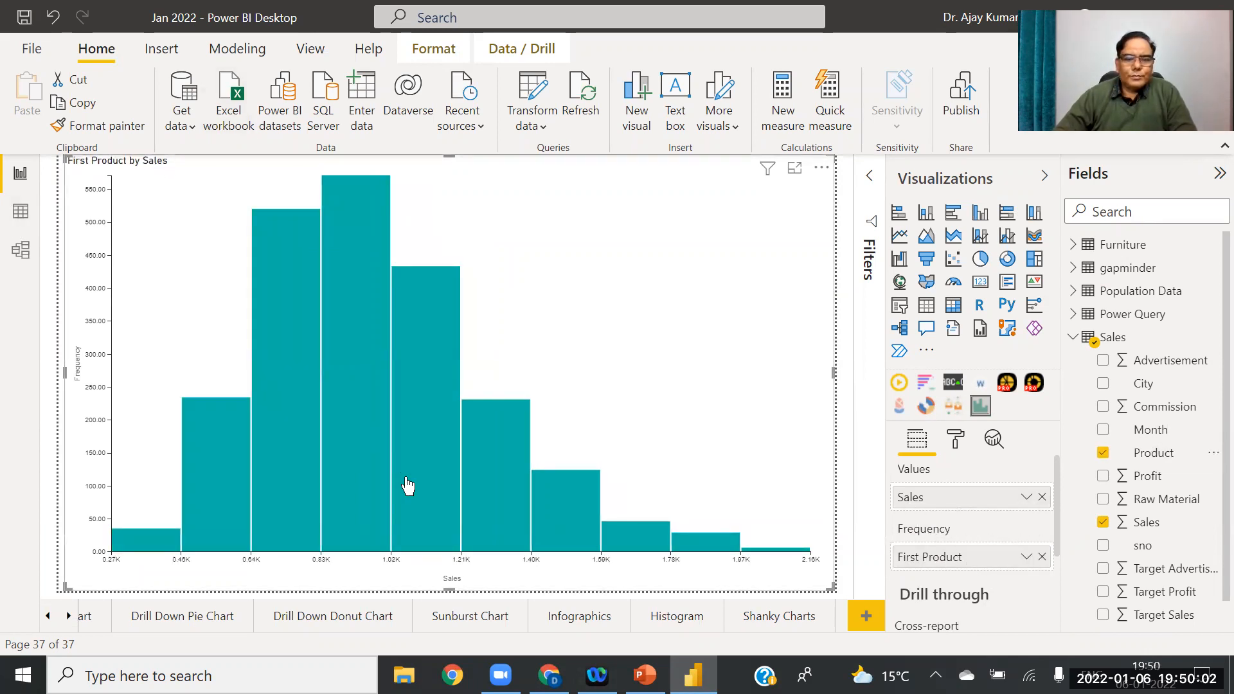
pyautogui.moveTo(436, 474)
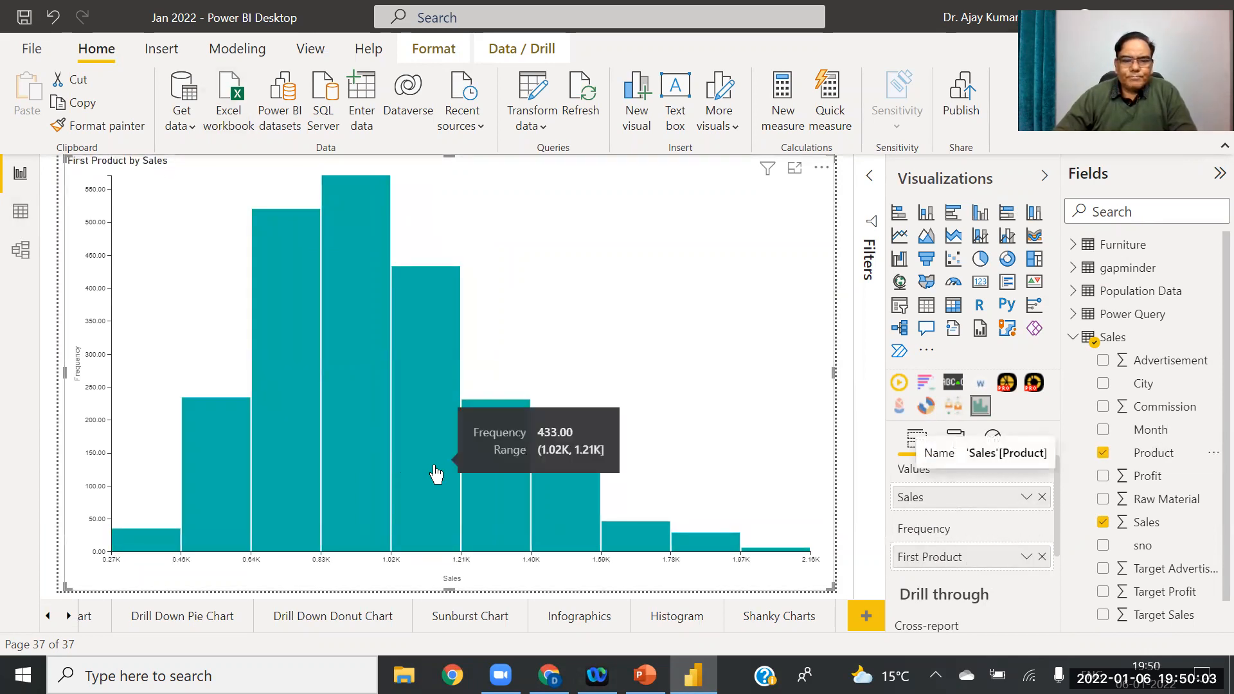
pyautogui.click(1042, 558)
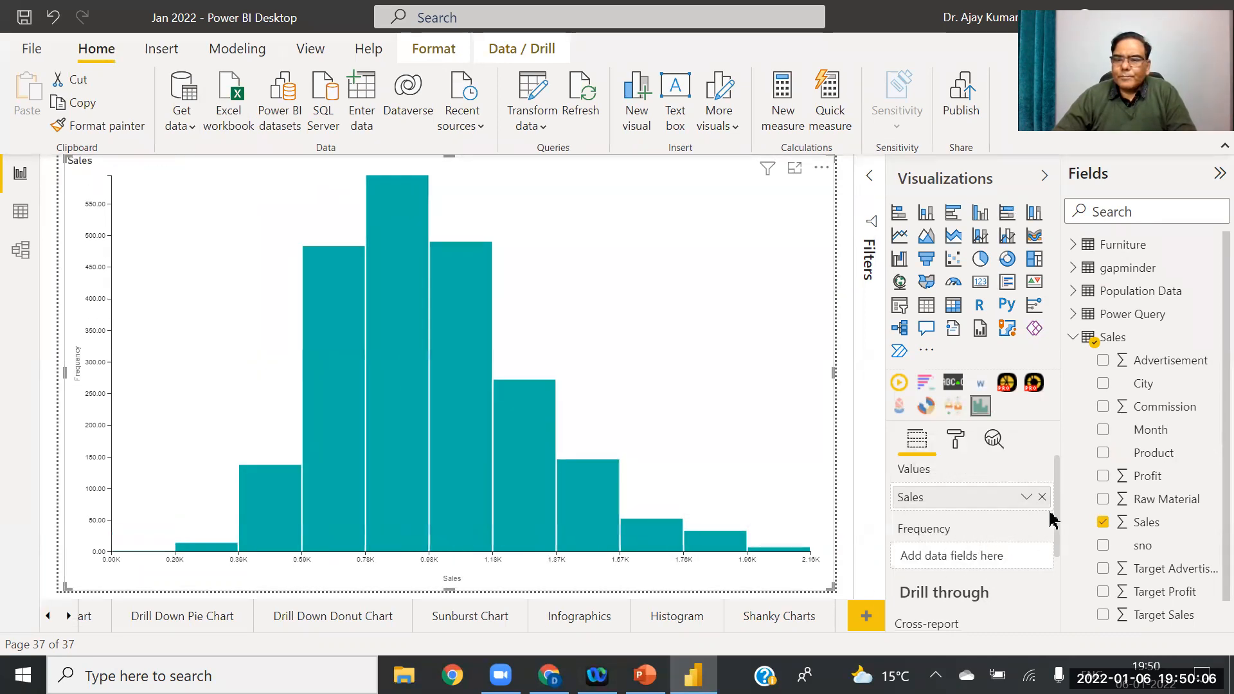
# Step: Inspect the frequency and sales range of individual bars in the histogram
pyautogui.scroll(-4, 1059, 502)
pyautogui.scroll(4, 1061, 508)
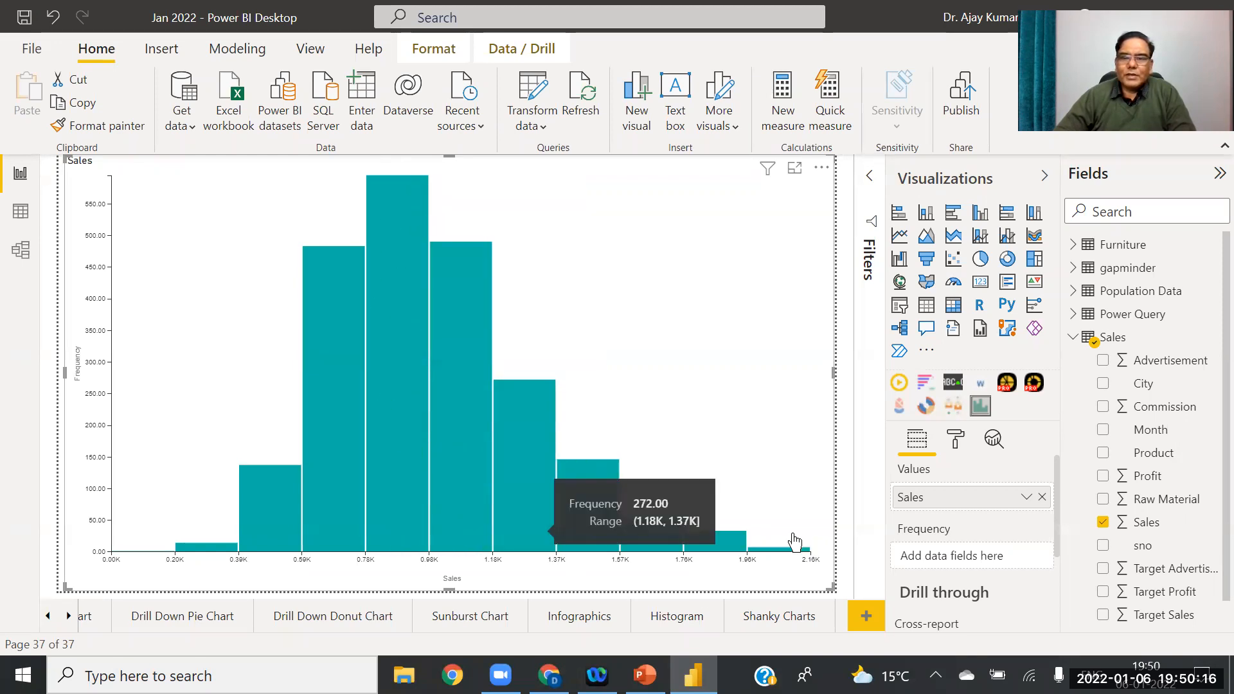
pyautogui.moveTo(772, 561)
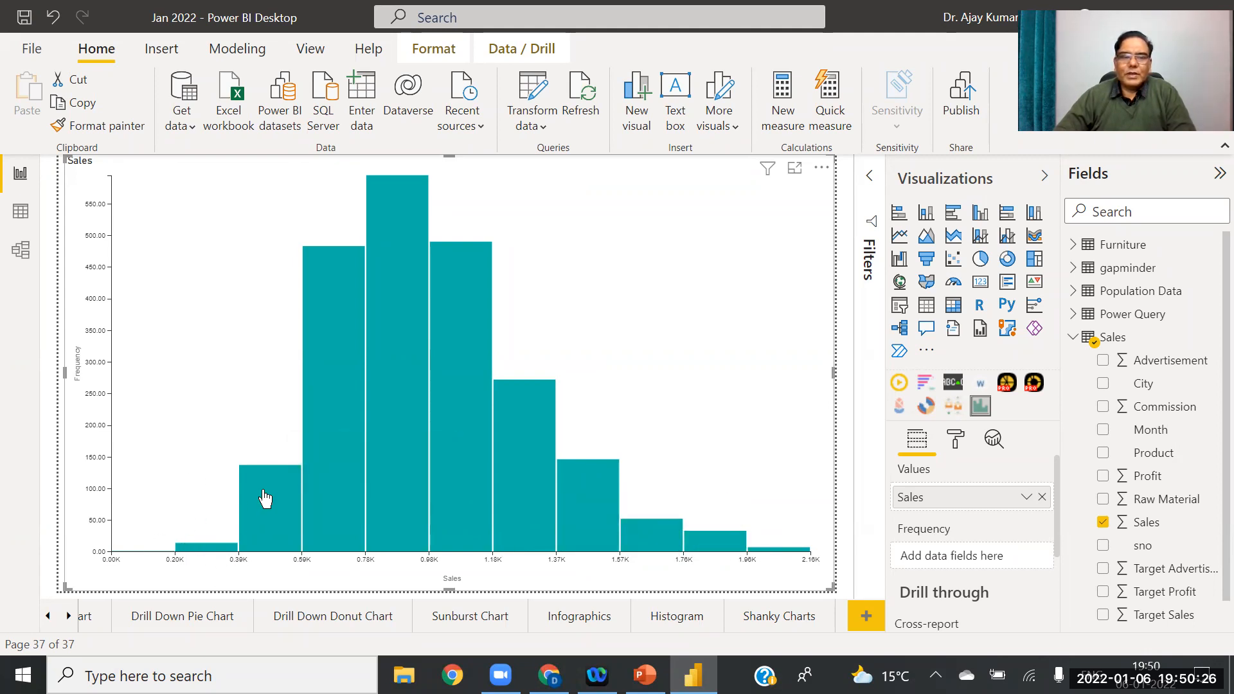
pyautogui.moveTo(426, 505)
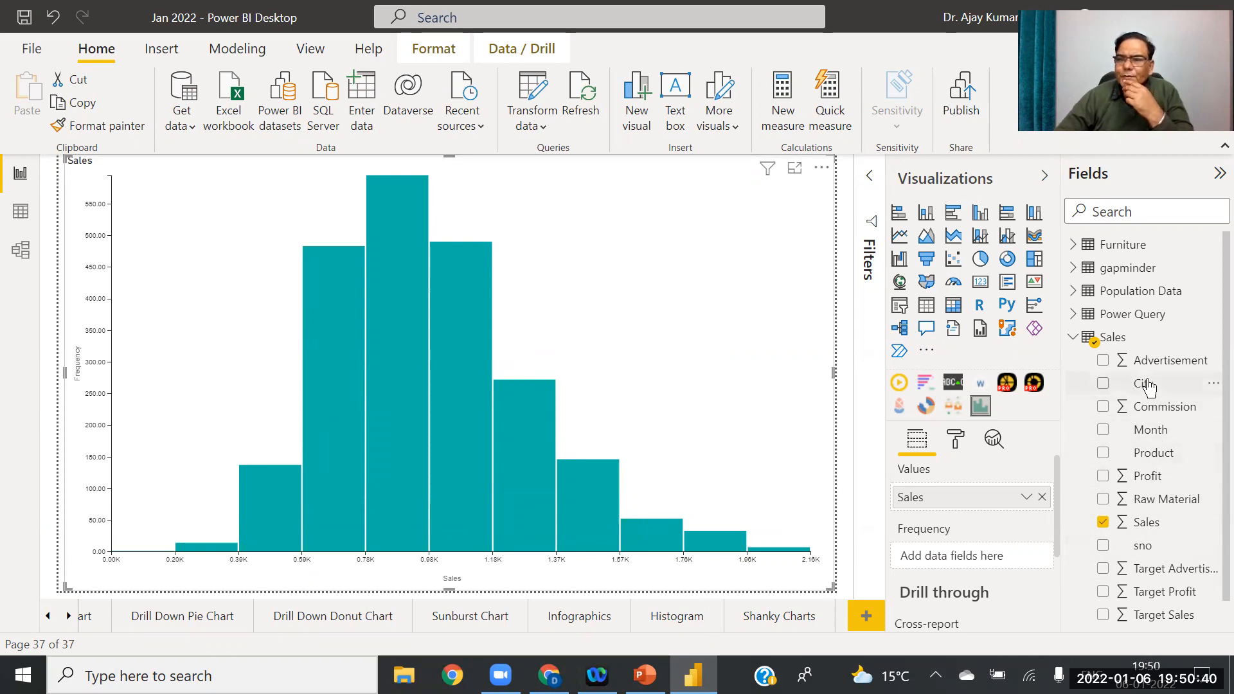
# Step: Try City as the histogram's frequency, attempt to swap in Profit and Product, and clear the frequency
pyautogui.moveTo(1148, 386); pyautogui.dragTo(981, 554)
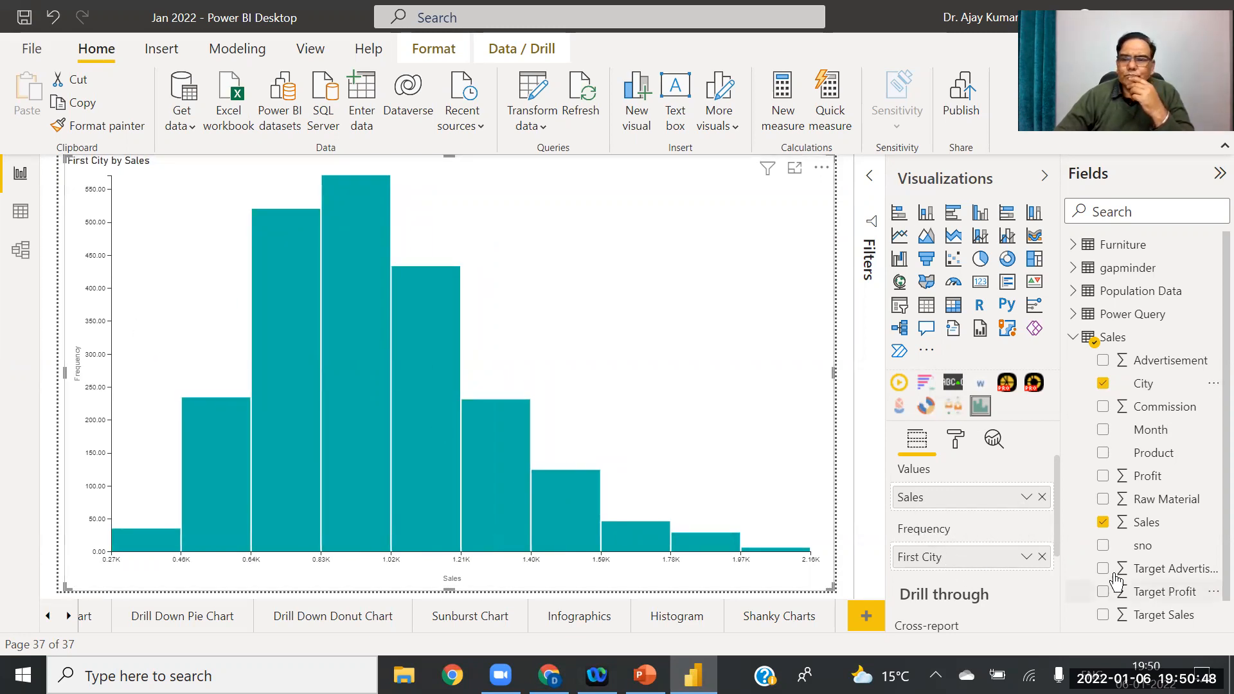
pyautogui.moveTo(1144, 476); pyautogui.dragTo(982, 580)
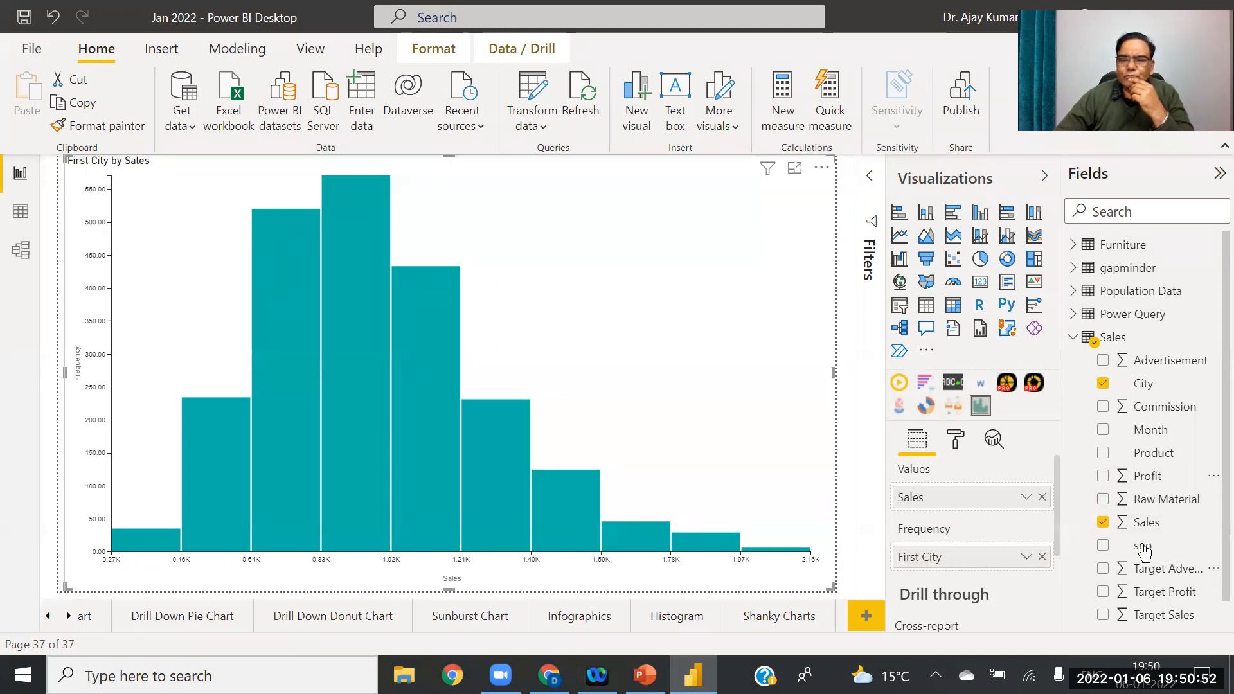
pyautogui.moveTo(1156, 458); pyautogui.dragTo(990, 563)
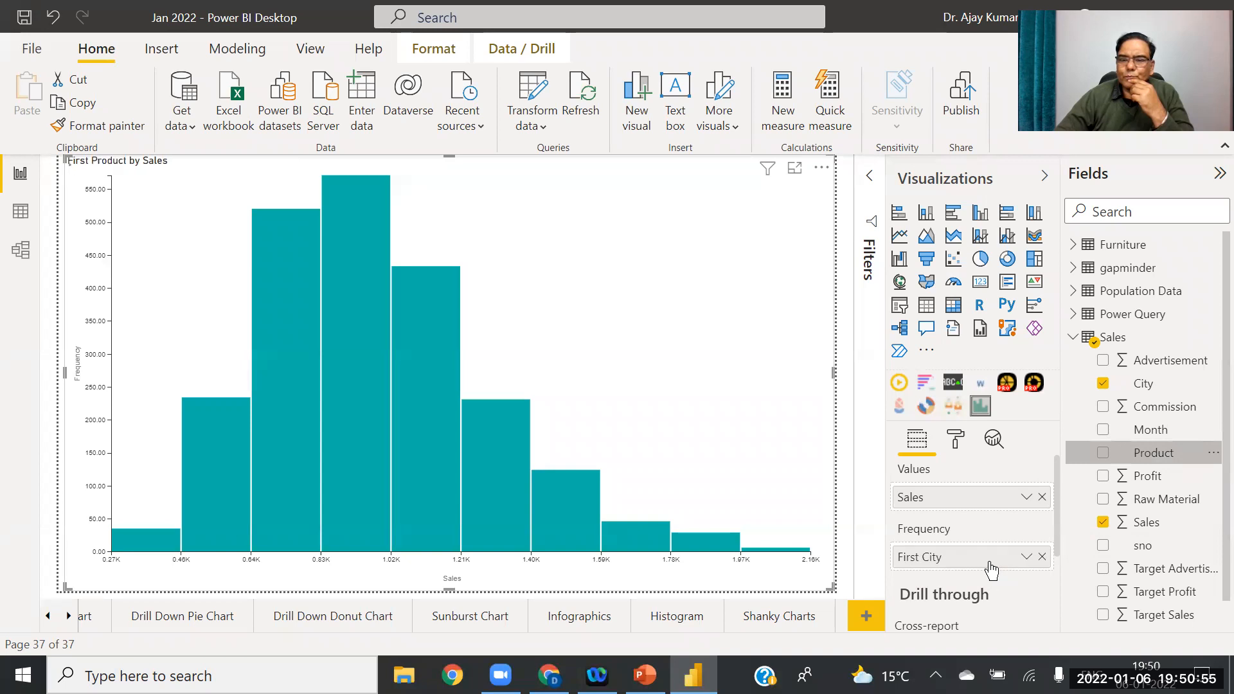
pyautogui.click(1042, 557)
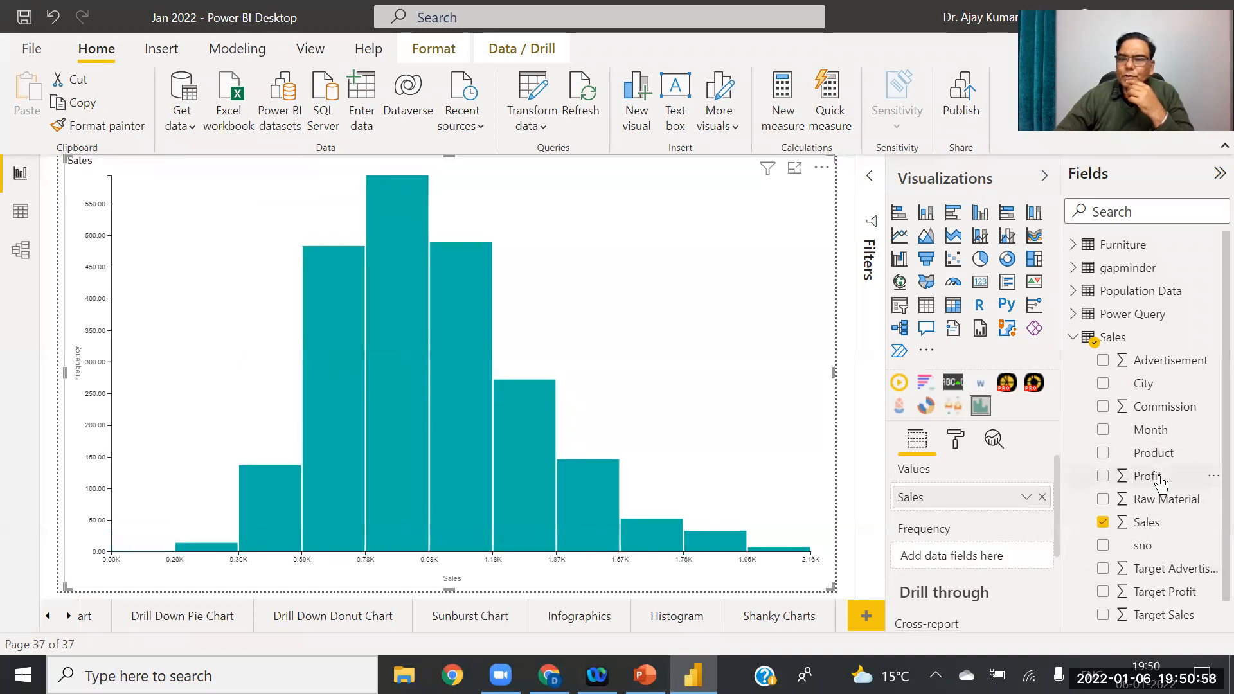
# Step: Try Product as the histogram's frequency with the Last aggregation and remove it again
pyautogui.moveTo(1154, 458); pyautogui.dragTo(988, 564)
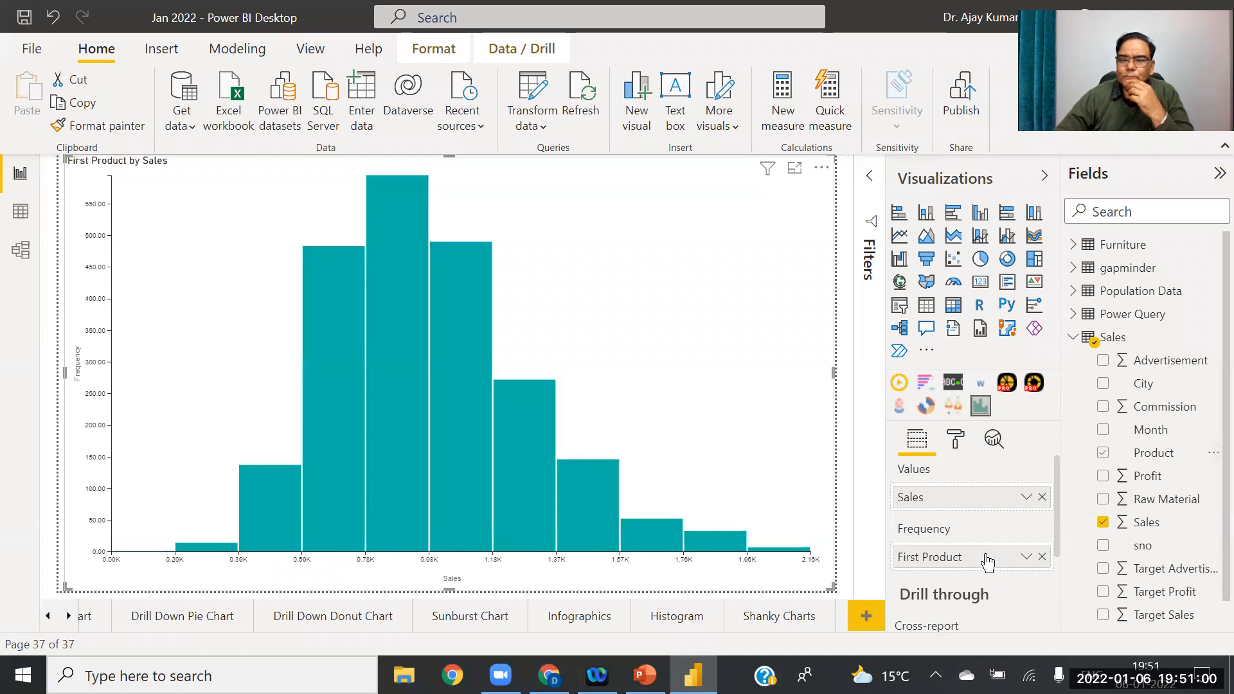
pyautogui.click(1026, 558)
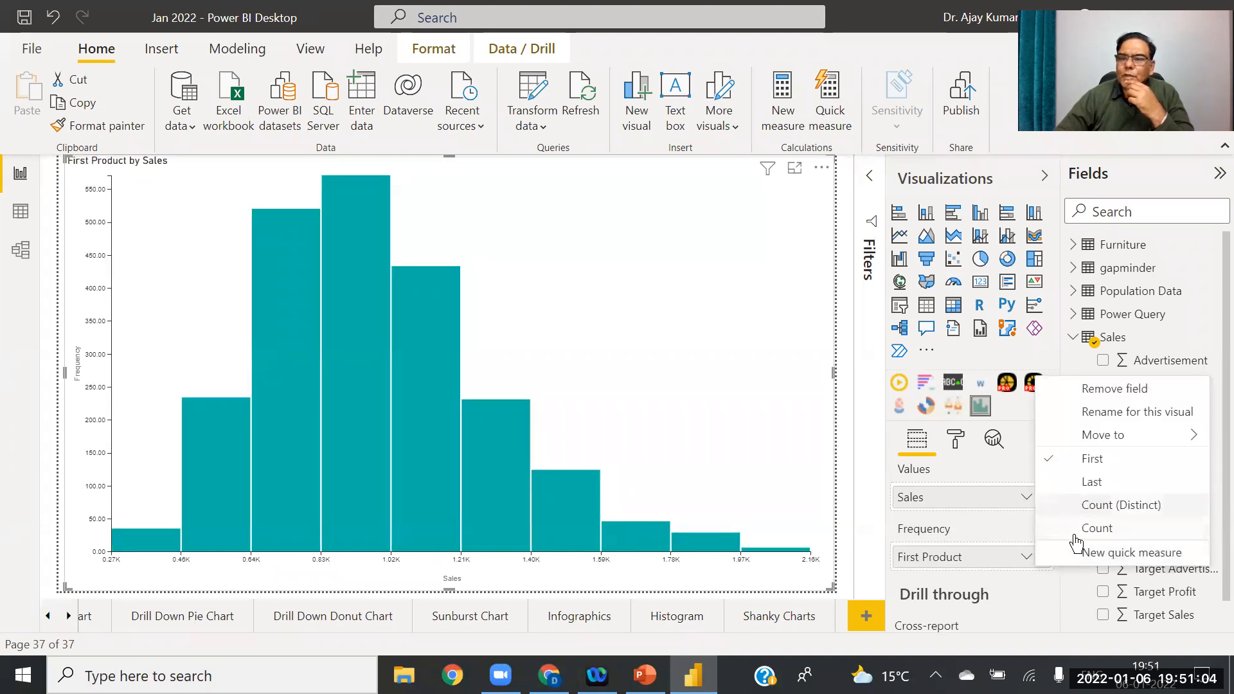
pyautogui.click(1092, 483)
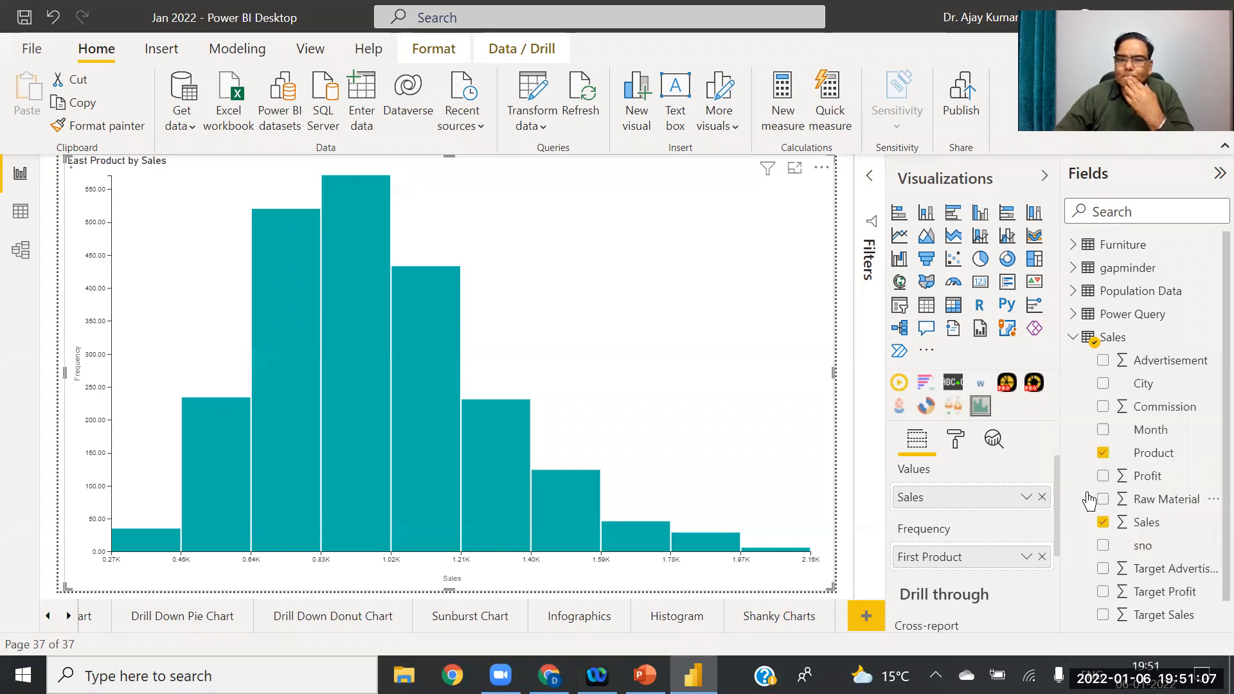
pyautogui.click(1043, 557)
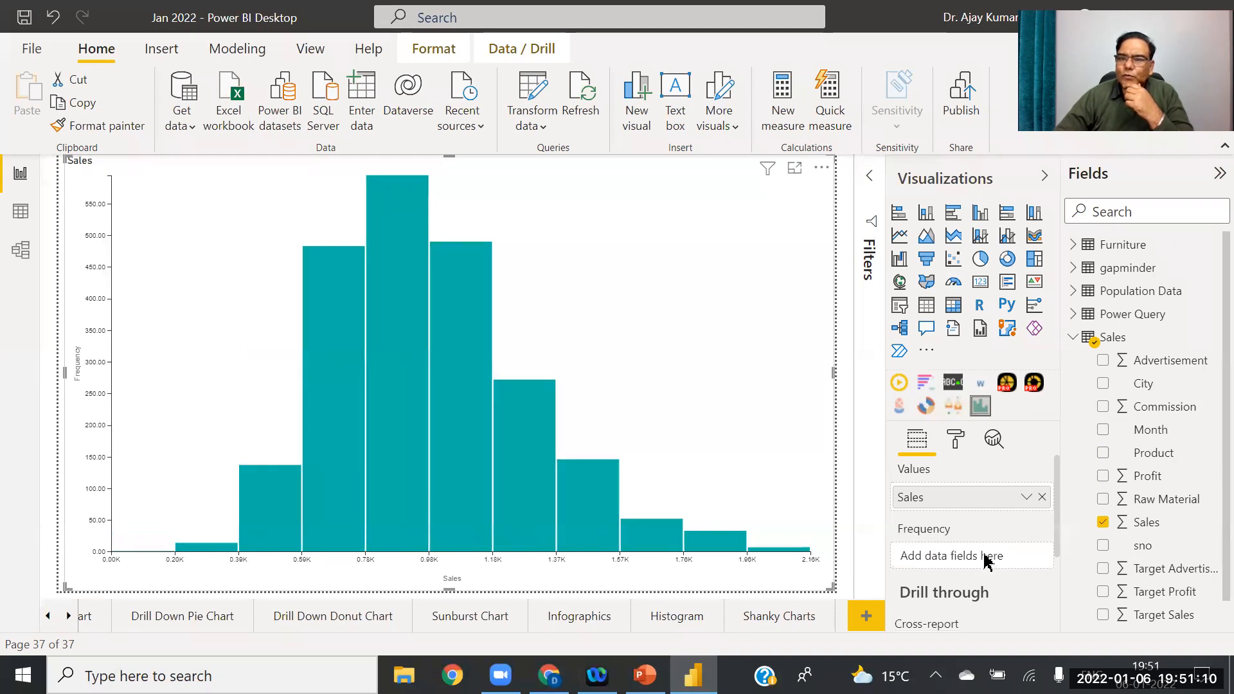
pyautogui.moveTo(1059, 486); pyautogui.dragTo(1051, 424)
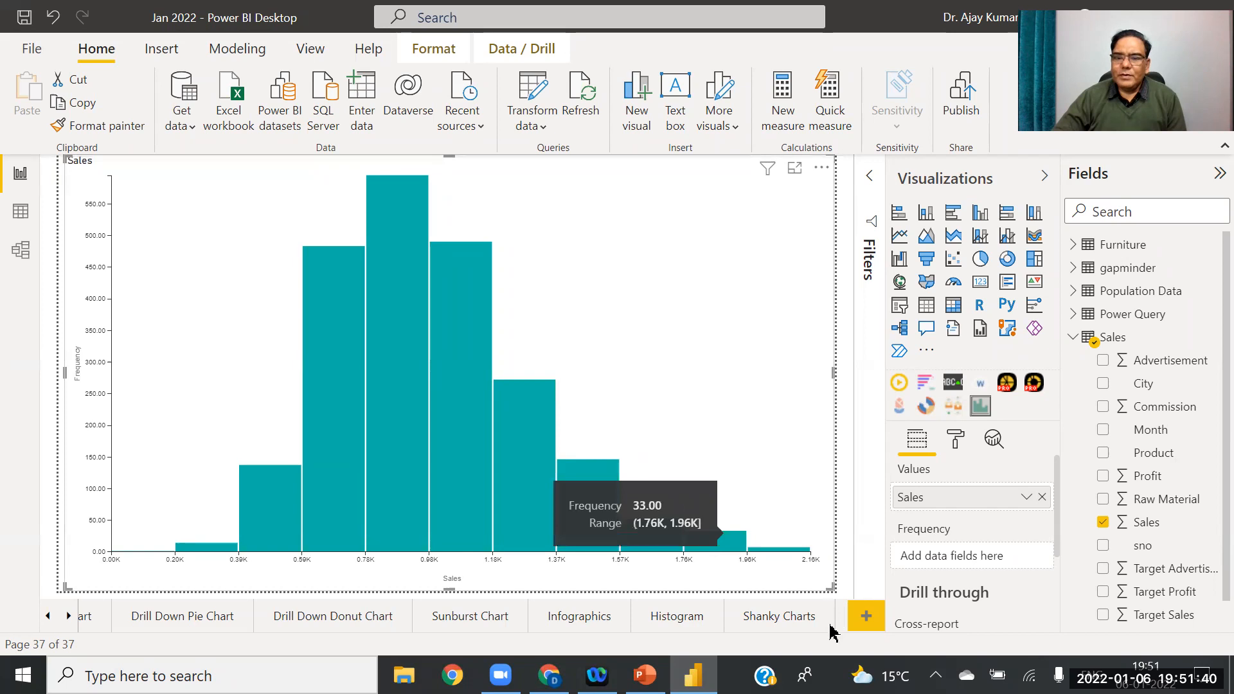
# Step: Switch to the Shanky Charts page and open the Power BI visuals gallery
pyautogui.click(779, 627)
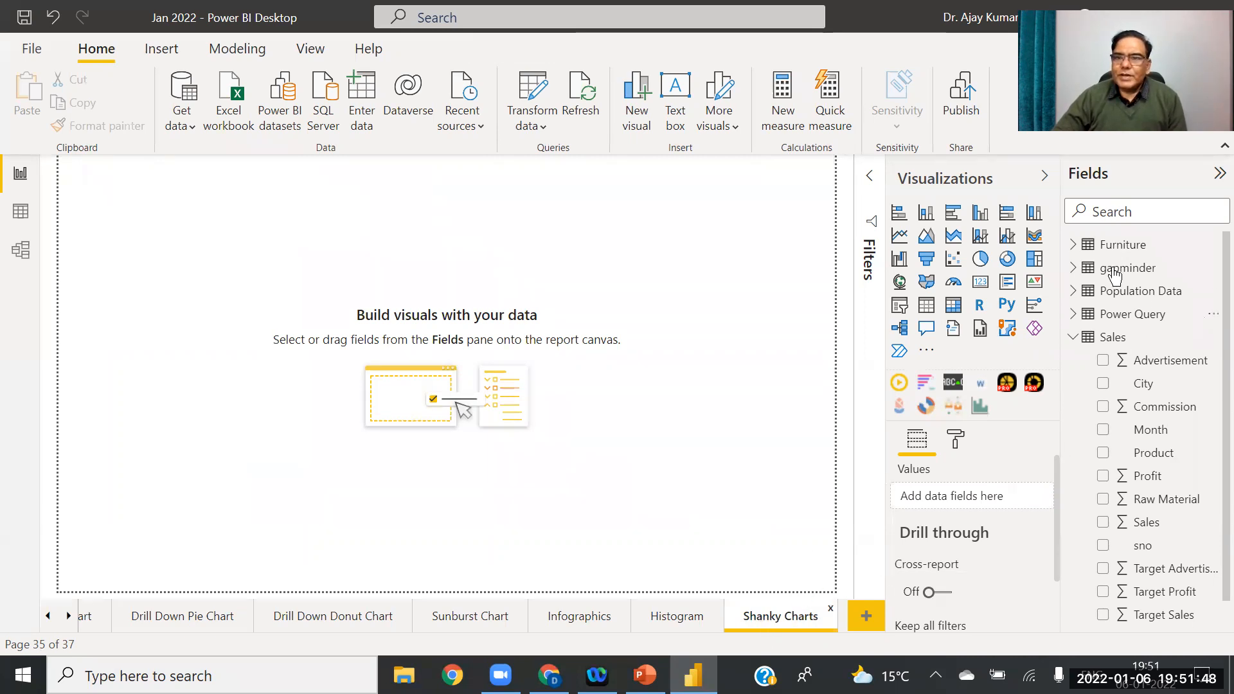
pyautogui.click(926, 351)
pyautogui.click(986, 363)
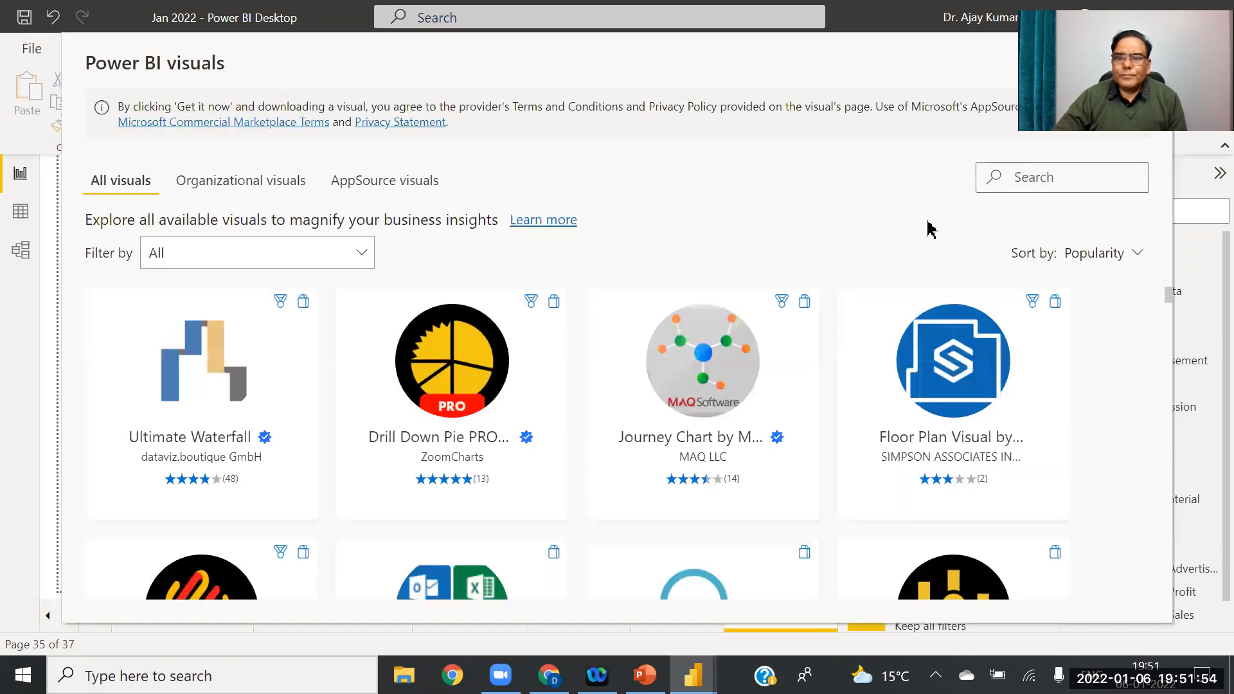
# Step: Search the visuals gallery for "sha", shorten the search to "sh" and browse the results
pyautogui.write('sha')
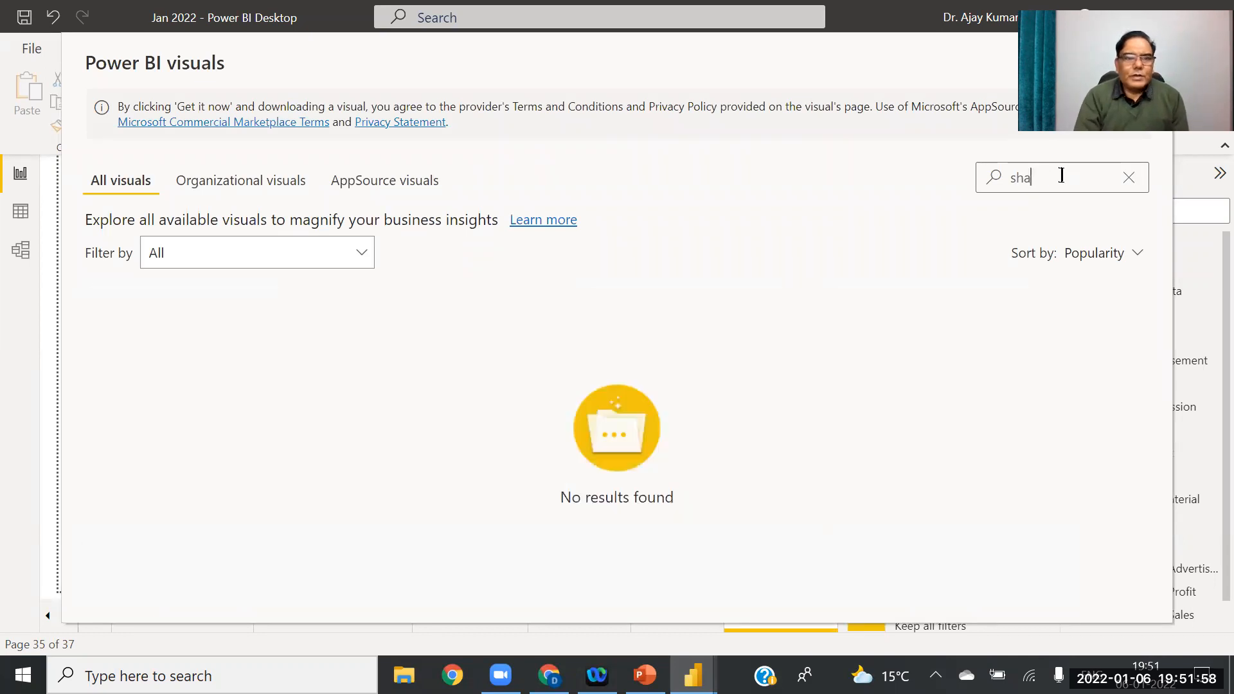
pyautogui.press('BackSpace')
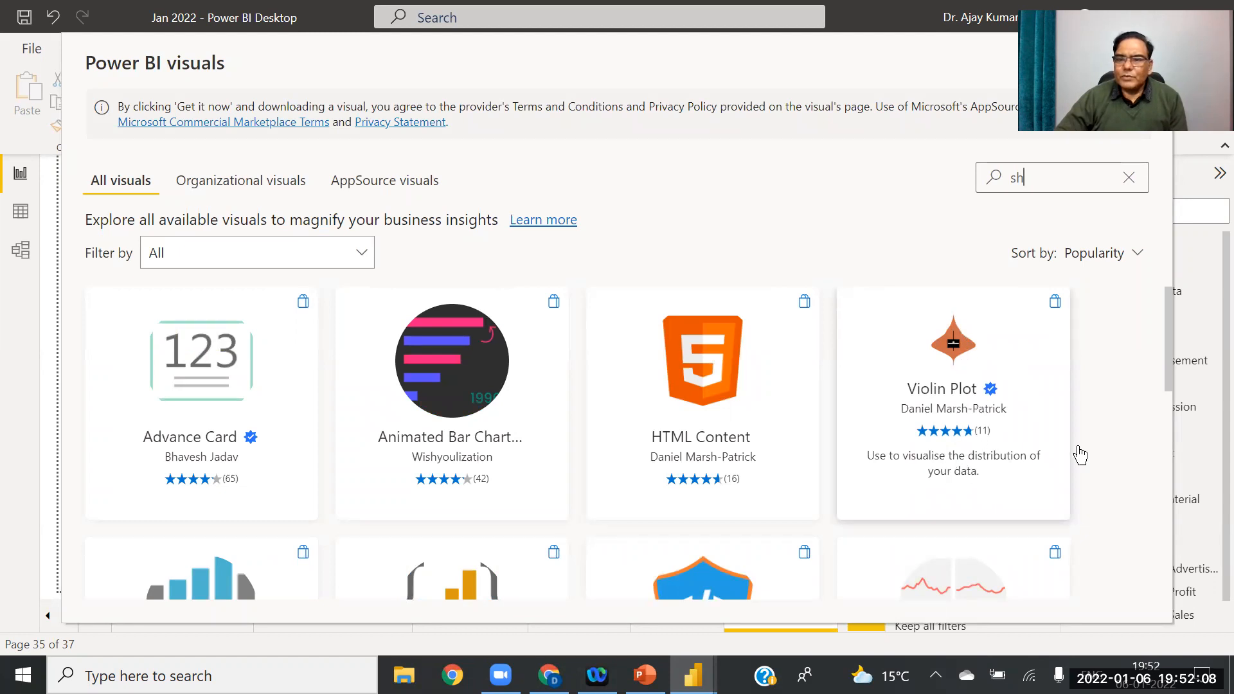
pyautogui.scroll(-3, 1170, 341)
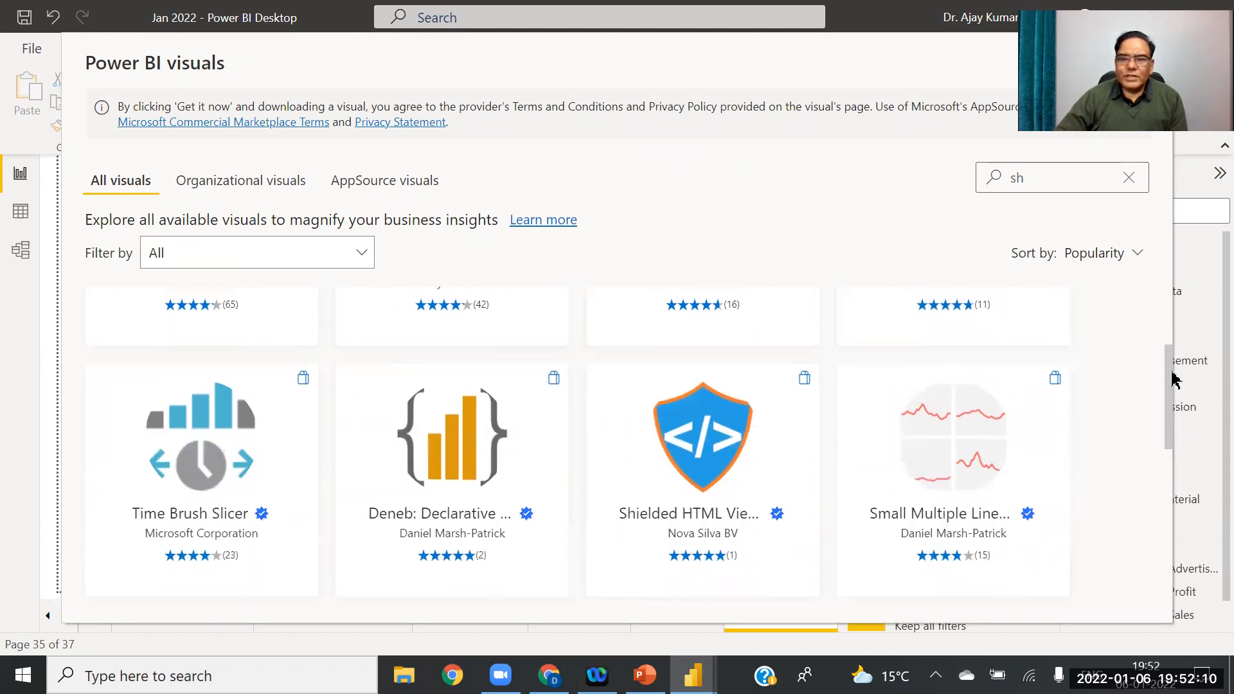
pyautogui.moveTo(1172, 407); pyautogui.dragTo(1186, 563)
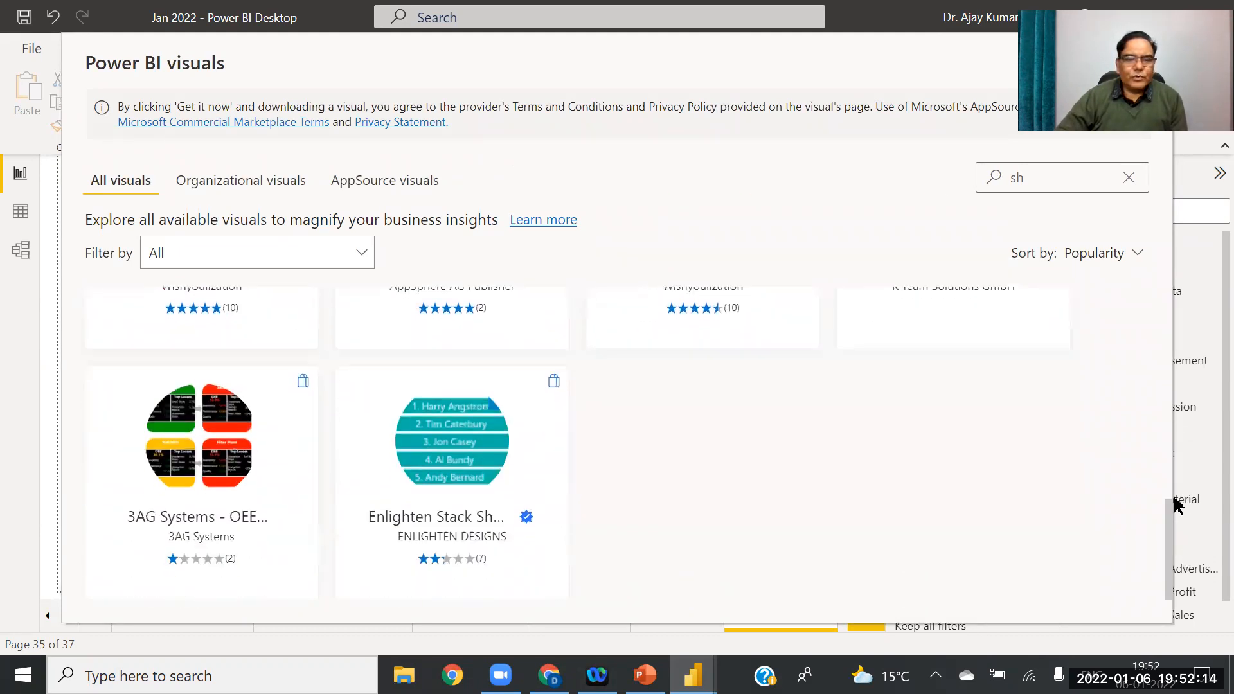
pyautogui.moveTo(1178, 504); pyautogui.dragTo(1190, 285)
# Step: Search the gallery for "sa", import Microsoft's Sankey Chart into the report and dismiss the import message
pyautogui.press('BackSpace')
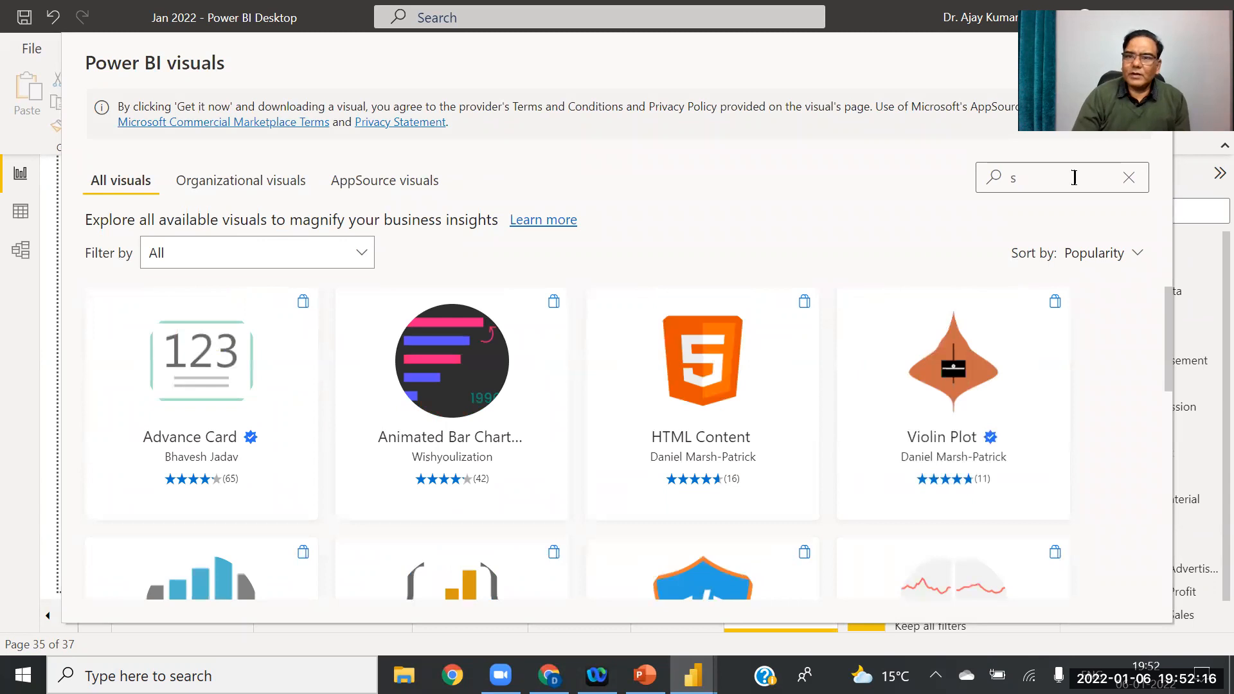
pyautogui.write('a')
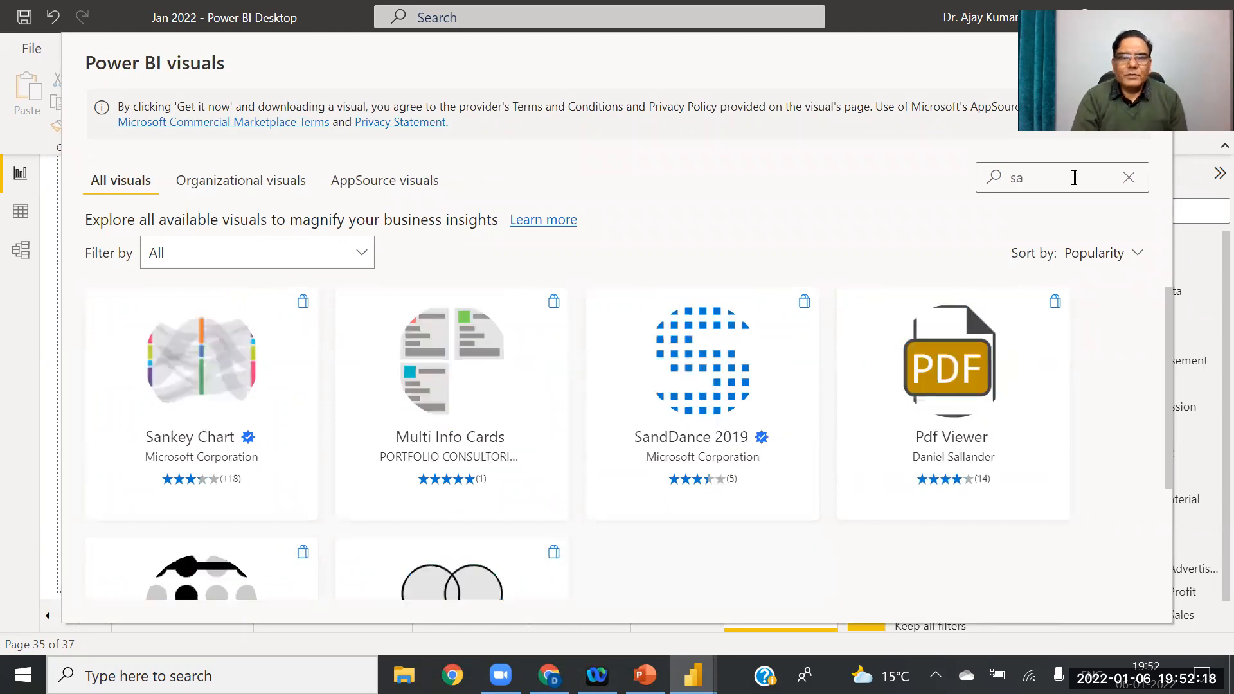
pyautogui.moveTo(248, 311)
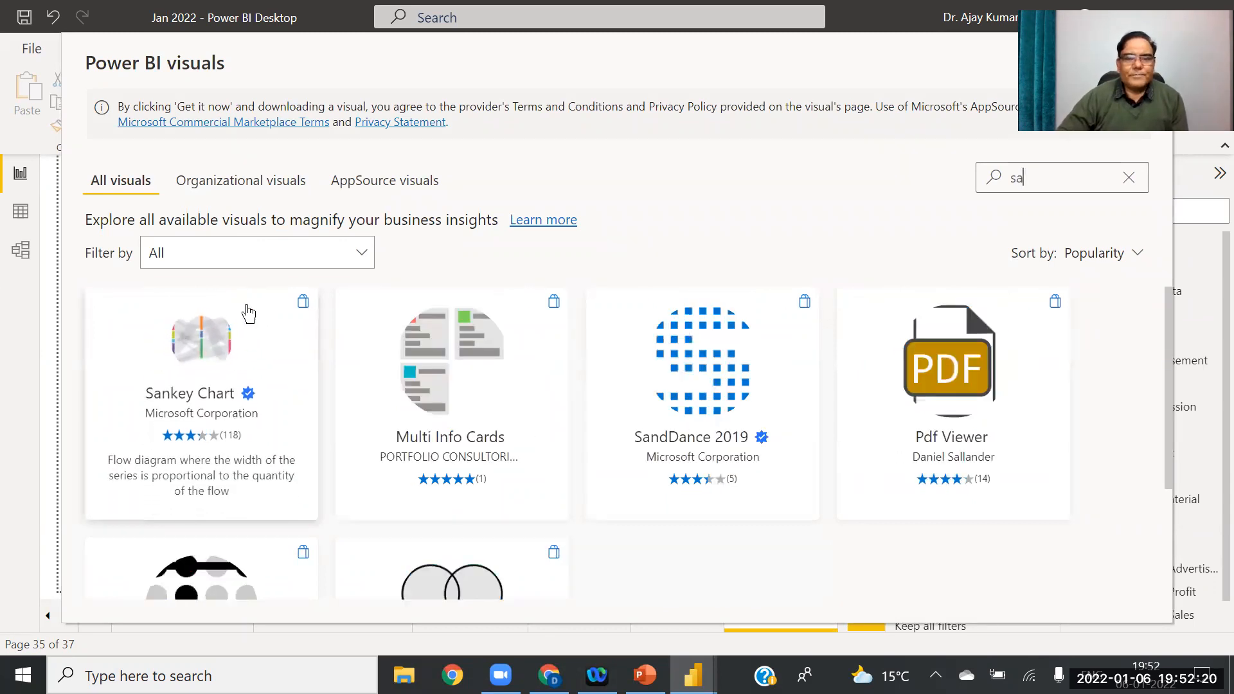
pyautogui.click(203, 345)
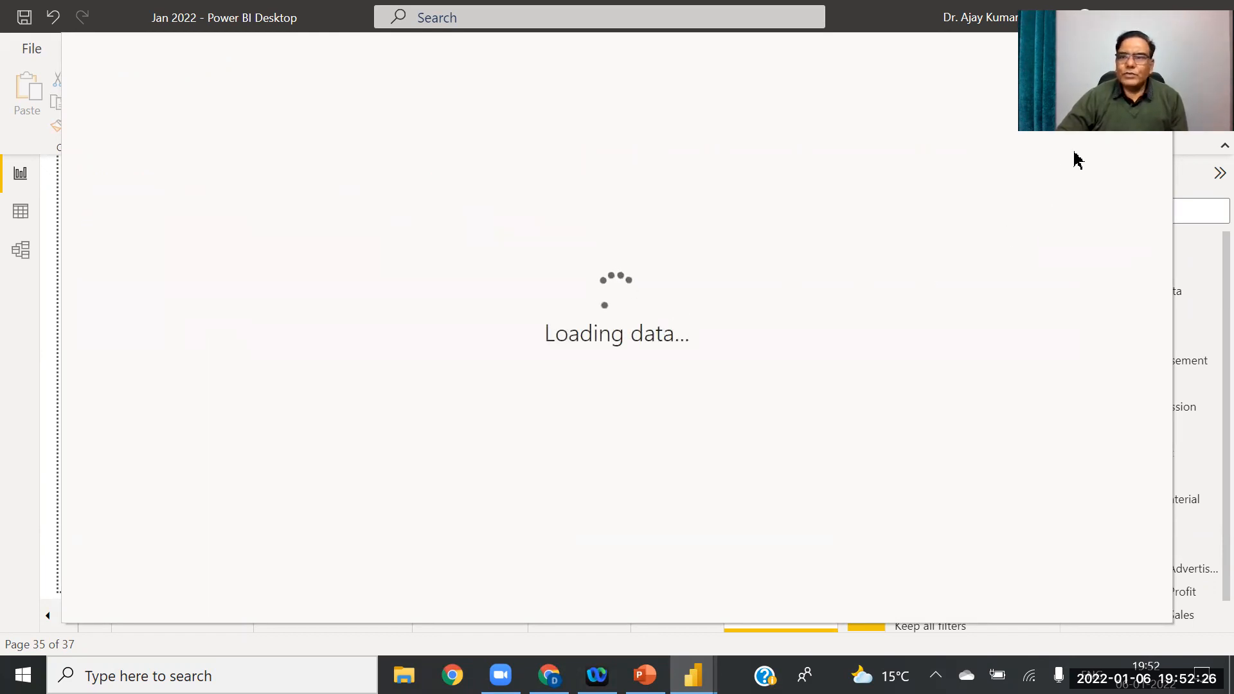
pyautogui.click(193, 276)
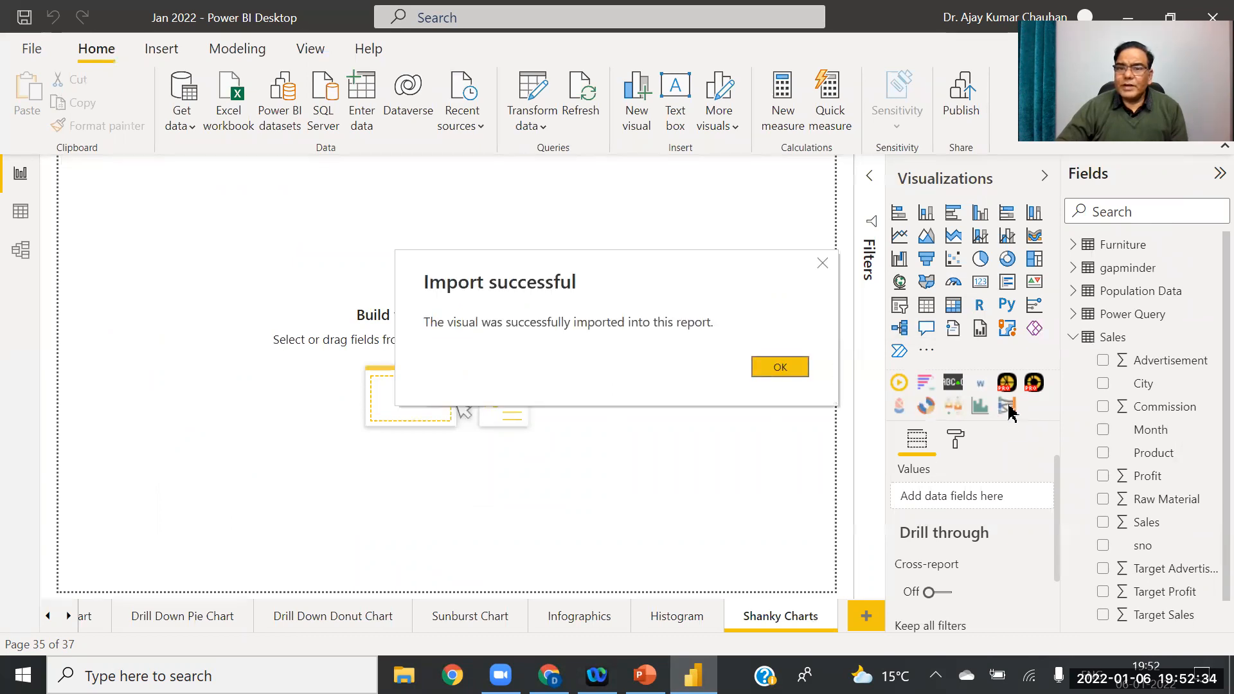
pyautogui.click(799, 370)
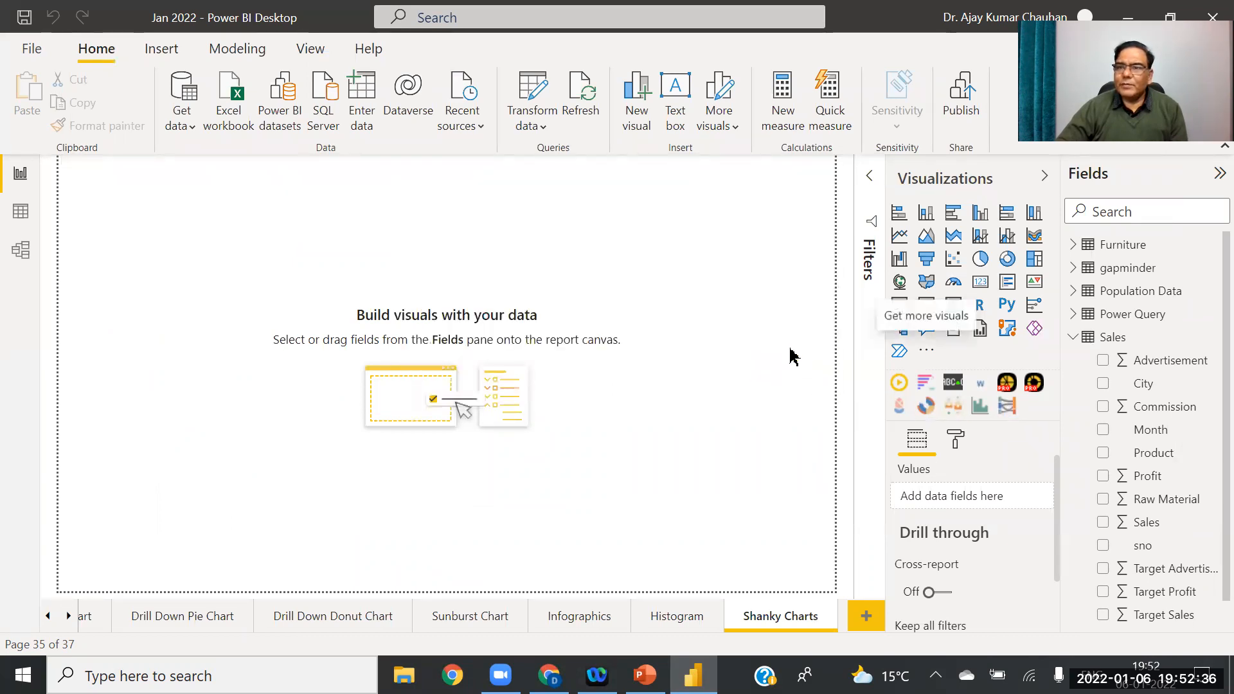
# Step: Add the Sankey Chart visual to the Shanky Charts page and enlarge it to fill the canvas
pyautogui.click(1008, 406)
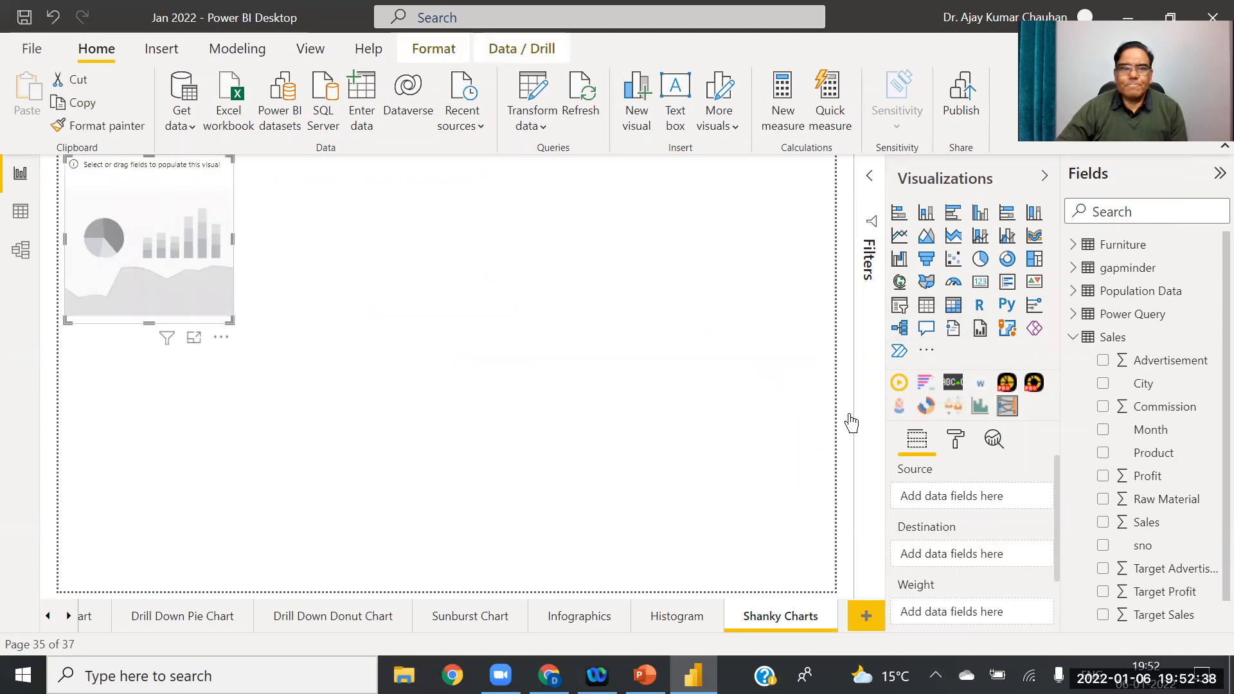
pyautogui.moveTo(233, 235); pyautogui.dragTo(832, 239)
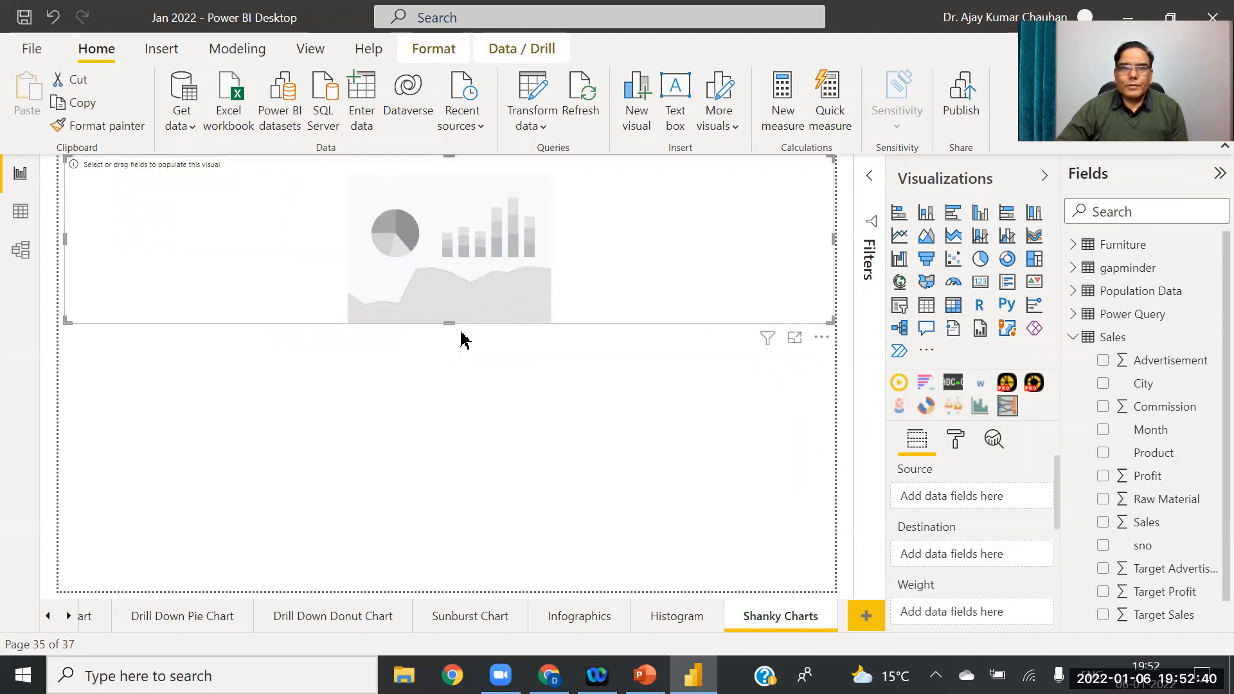
pyautogui.moveTo(453, 350); pyautogui.dragTo(450, 590)
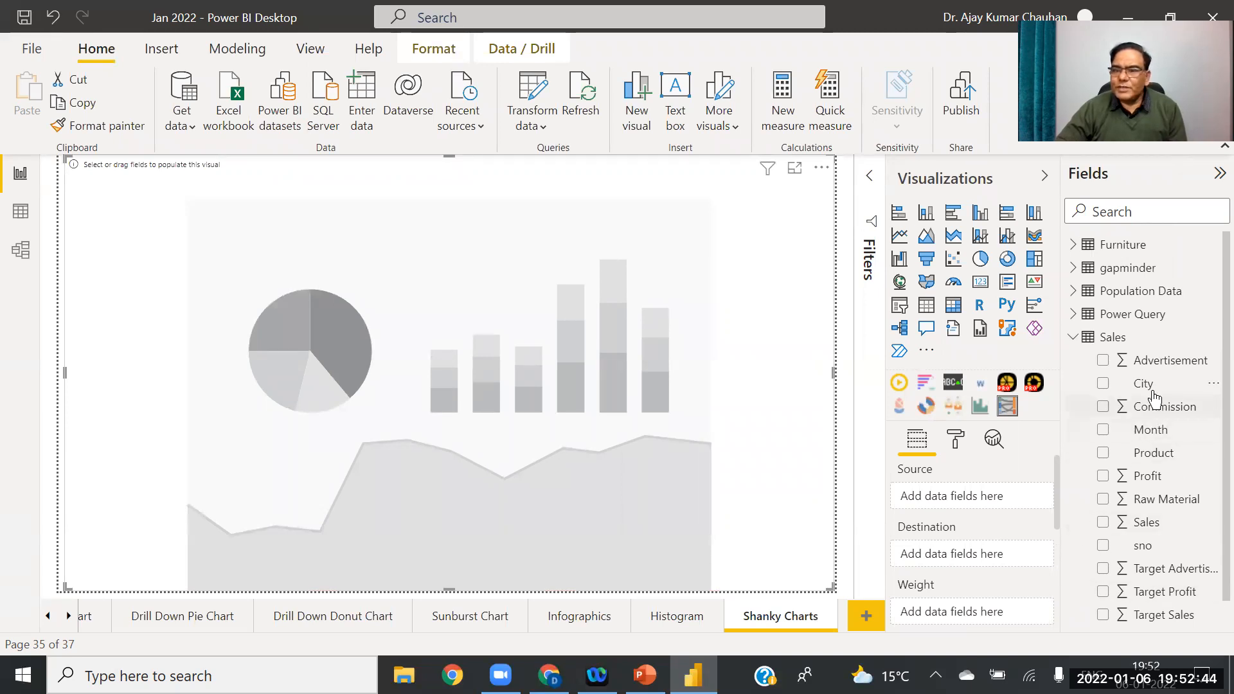
# Step: Assign City as the Sankey chart's source and Product as its destination
pyautogui.moveTo(1143, 397); pyautogui.dragTo(971, 511)
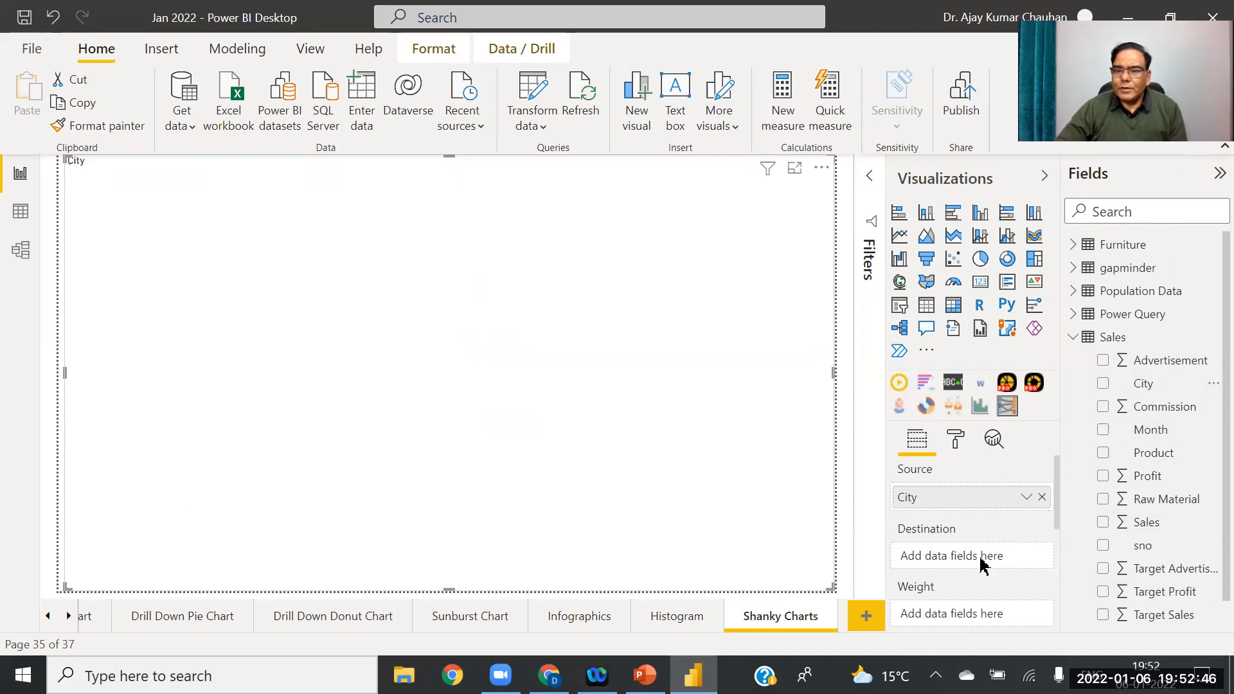
pyautogui.moveTo(1154, 458); pyautogui.dragTo(982, 554)
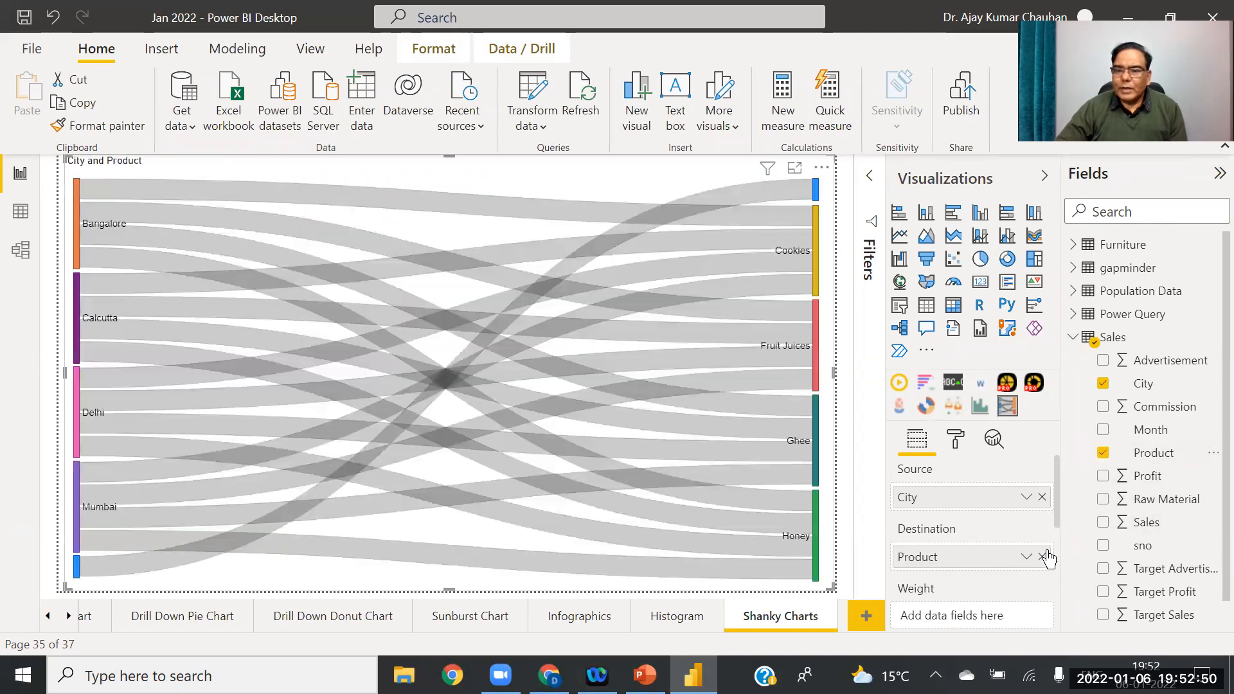
# Step: Assign Sales as the Sankey chart's weight and inspect the sales flows from cities to products
pyautogui.moveTo(1058, 505); pyautogui.dragTo(1060, 533)
pyautogui.moveTo(1148, 528); pyautogui.dragTo(978, 558)
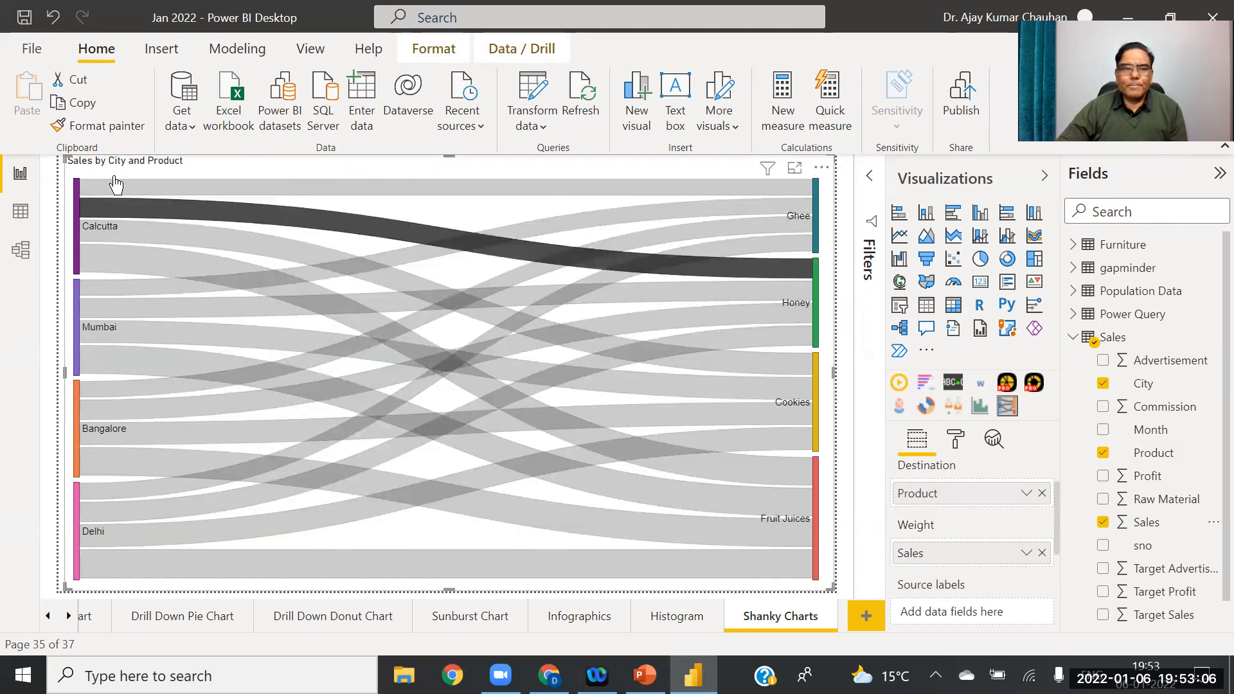
pyautogui.moveTo(90, 211)
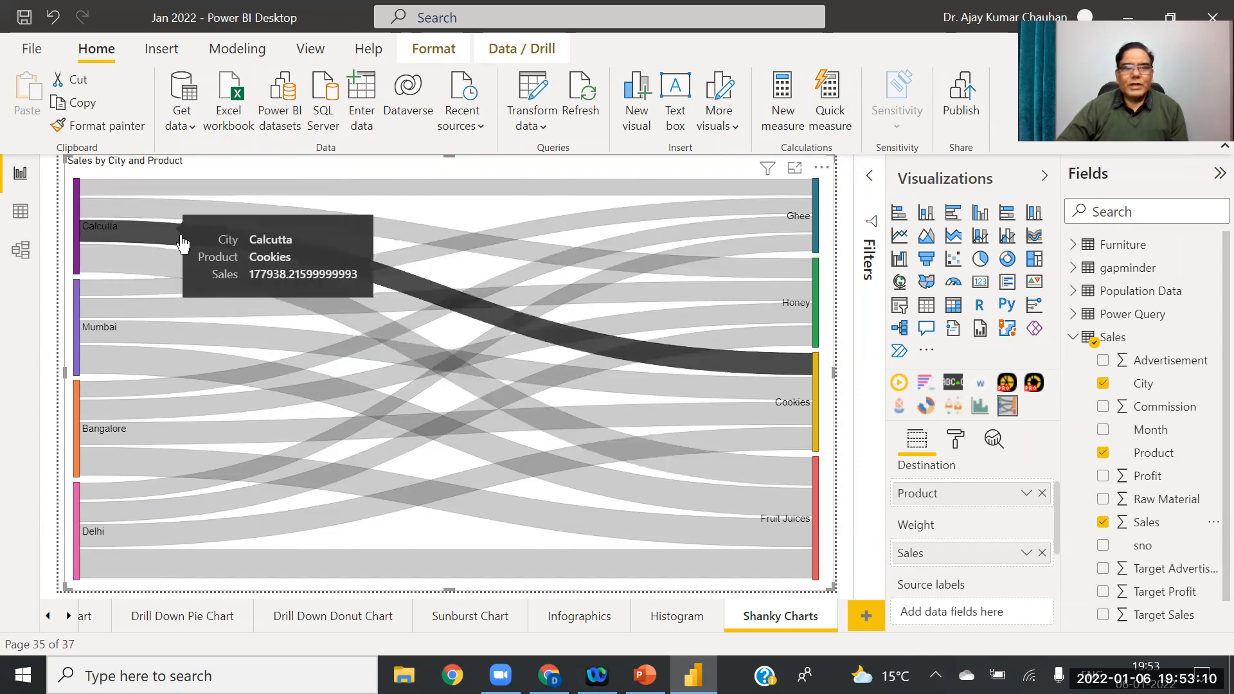
pyautogui.moveTo(817, 372)
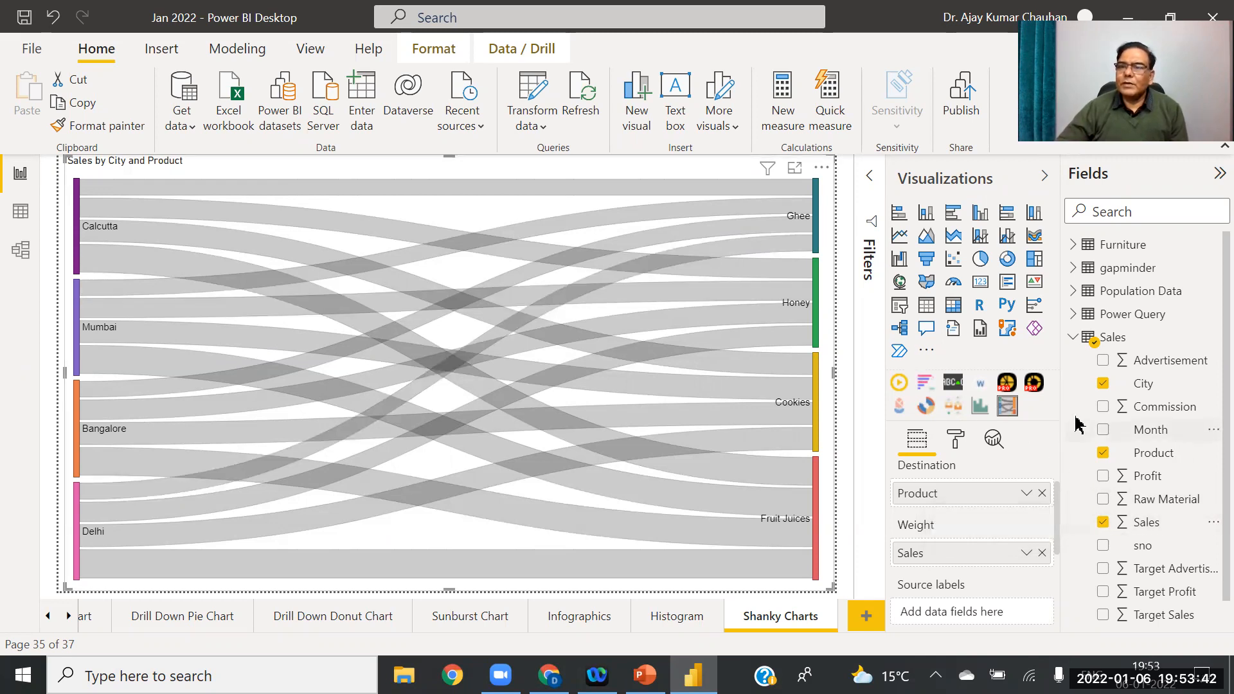
# Step: Try Year as the Sankey chart's destination, remove it and assign Product as the destination again
pyautogui.scroll(-1, 1206, 418)
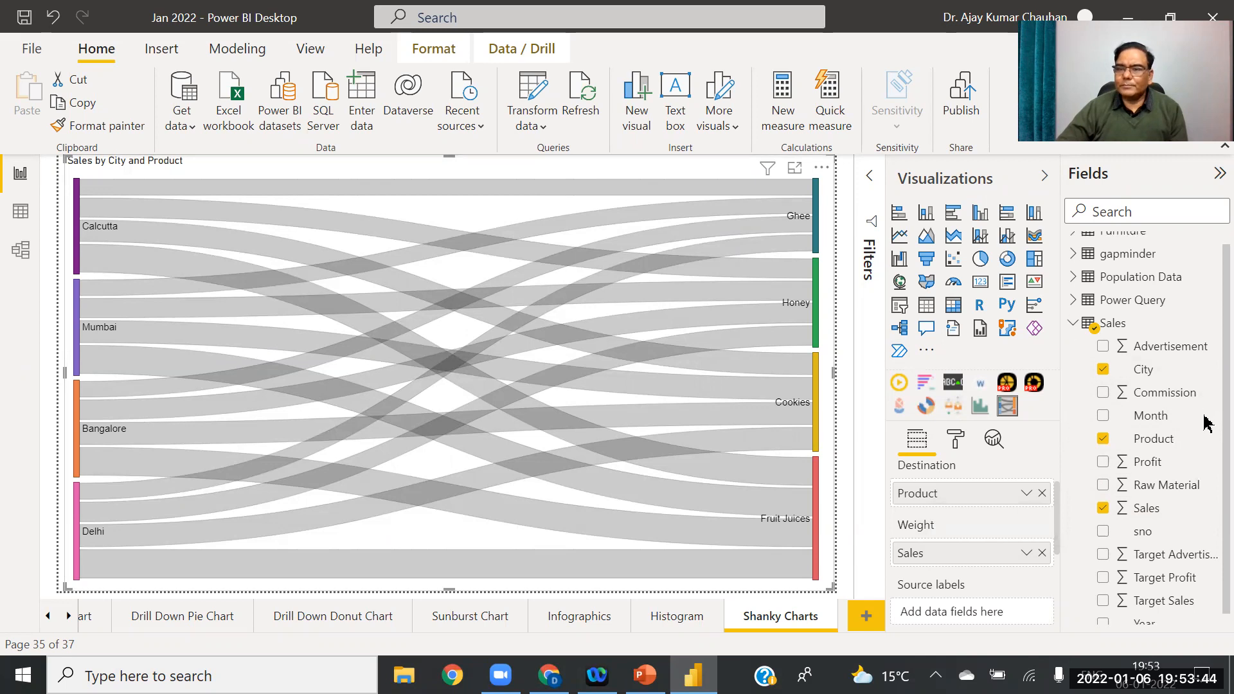
pyautogui.moveTo(1146, 613); pyautogui.dragTo(979, 506)
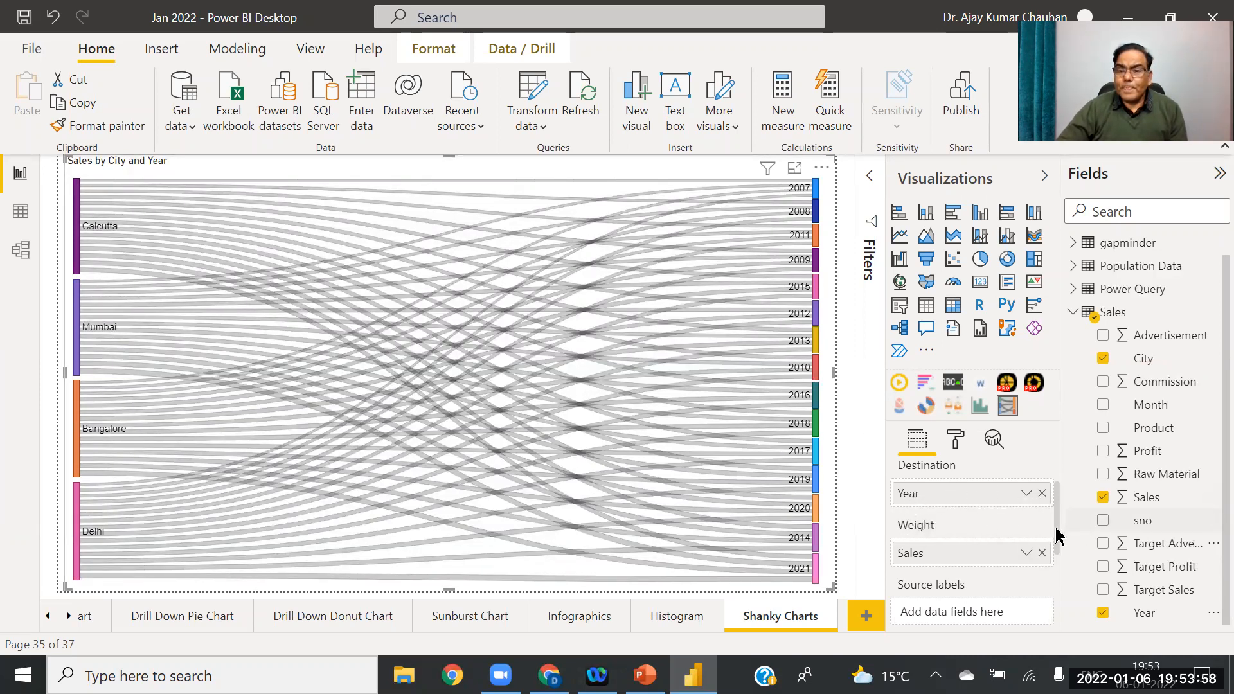
pyautogui.click(1042, 494)
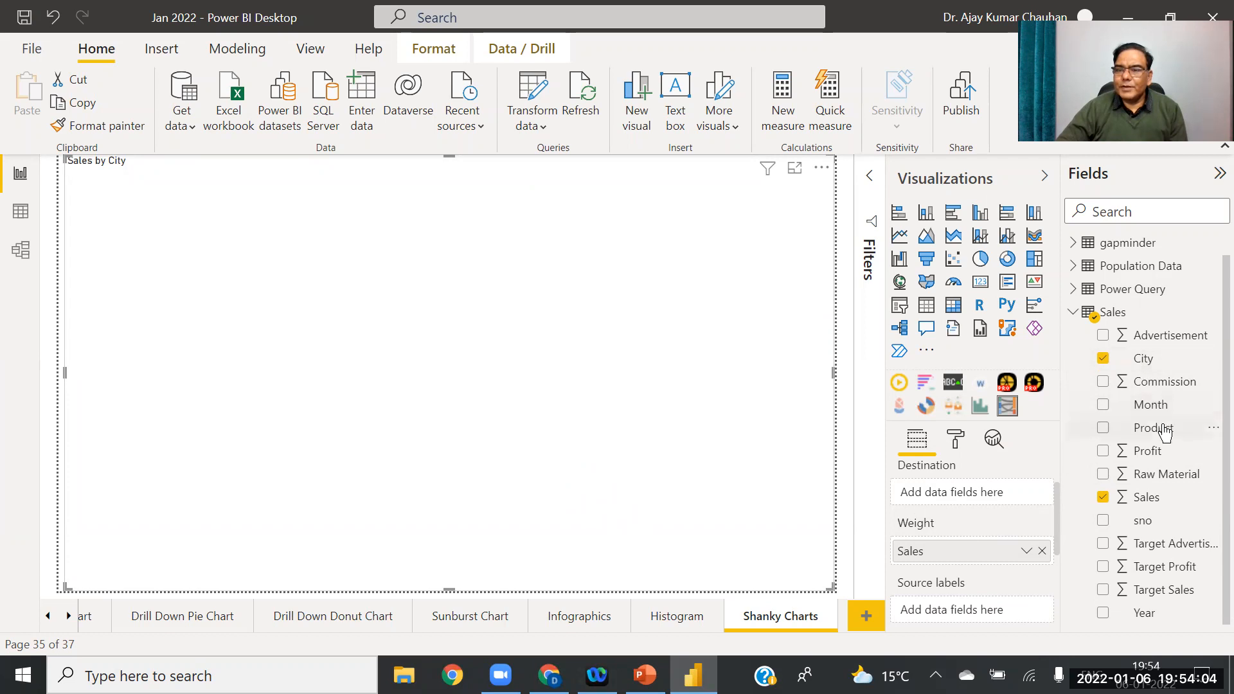
pyautogui.moveTo(1027, 468); pyautogui.dragTo(965, 505)
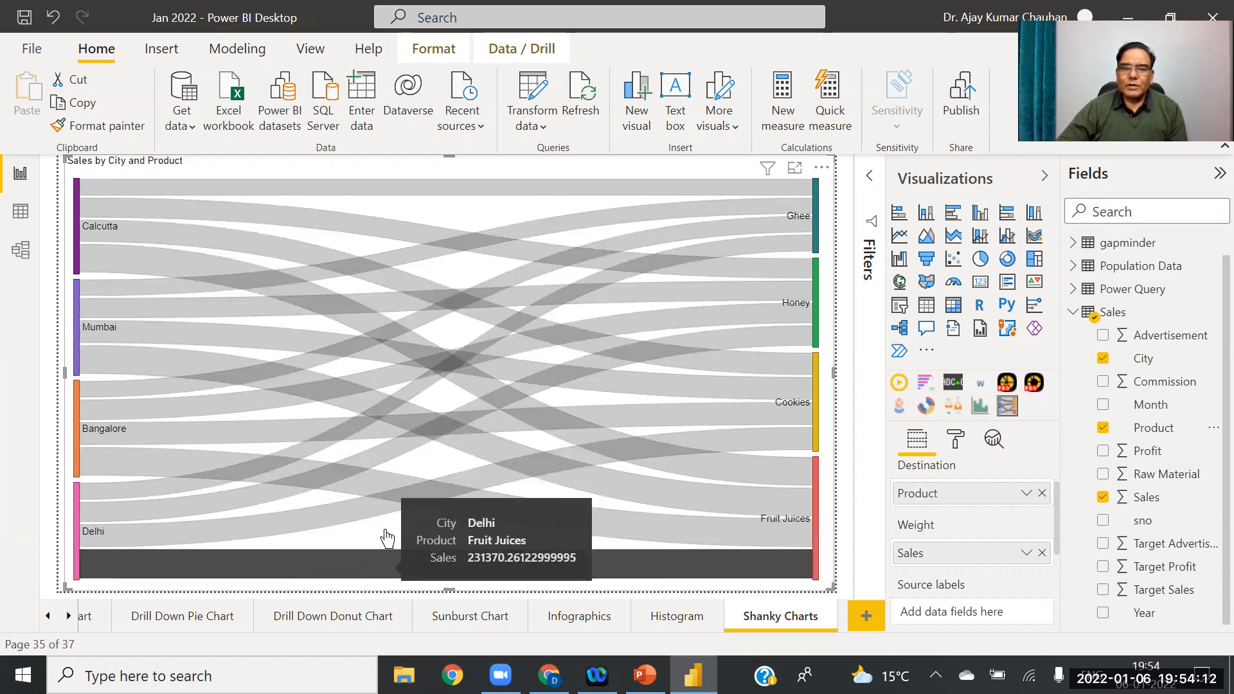
# Step: Replace Sales with Profit as the Sankey chart's weight
pyautogui.click(1042, 553)
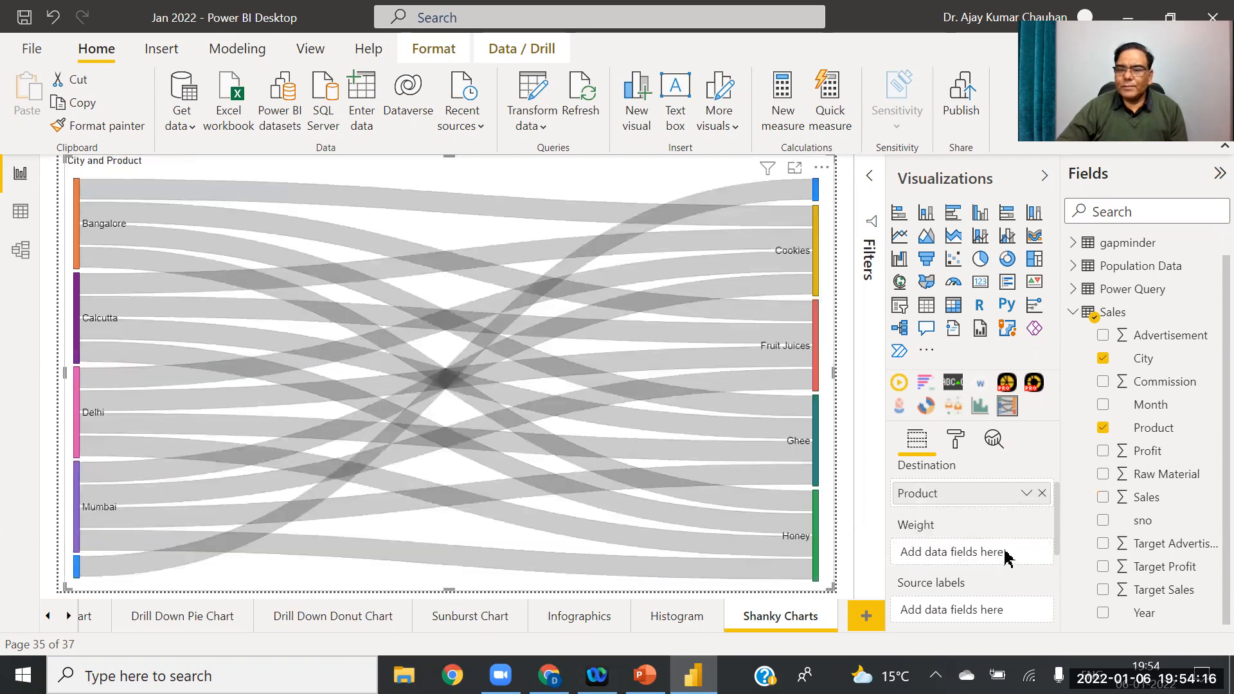
pyautogui.moveTo(1161, 457); pyautogui.dragTo(988, 559)
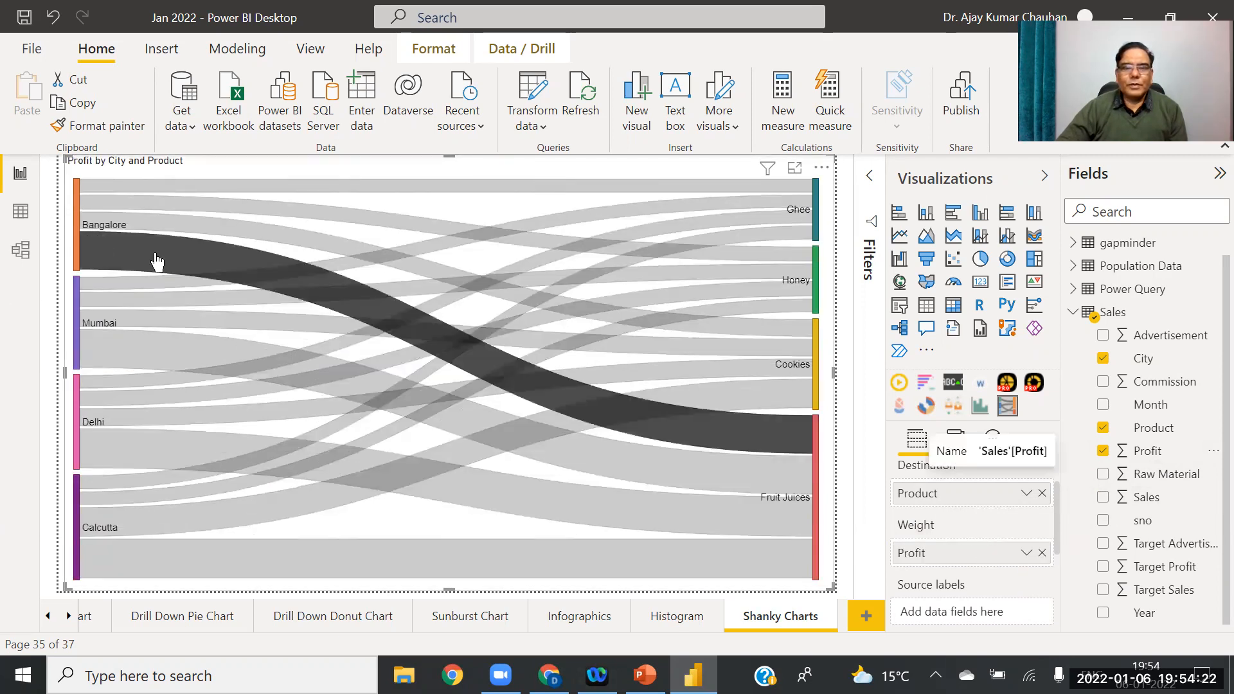
# Step: Examine the Sankey chart's profit flows between the cities and products, checking the details of individual links
pyautogui.moveTo(159, 265)
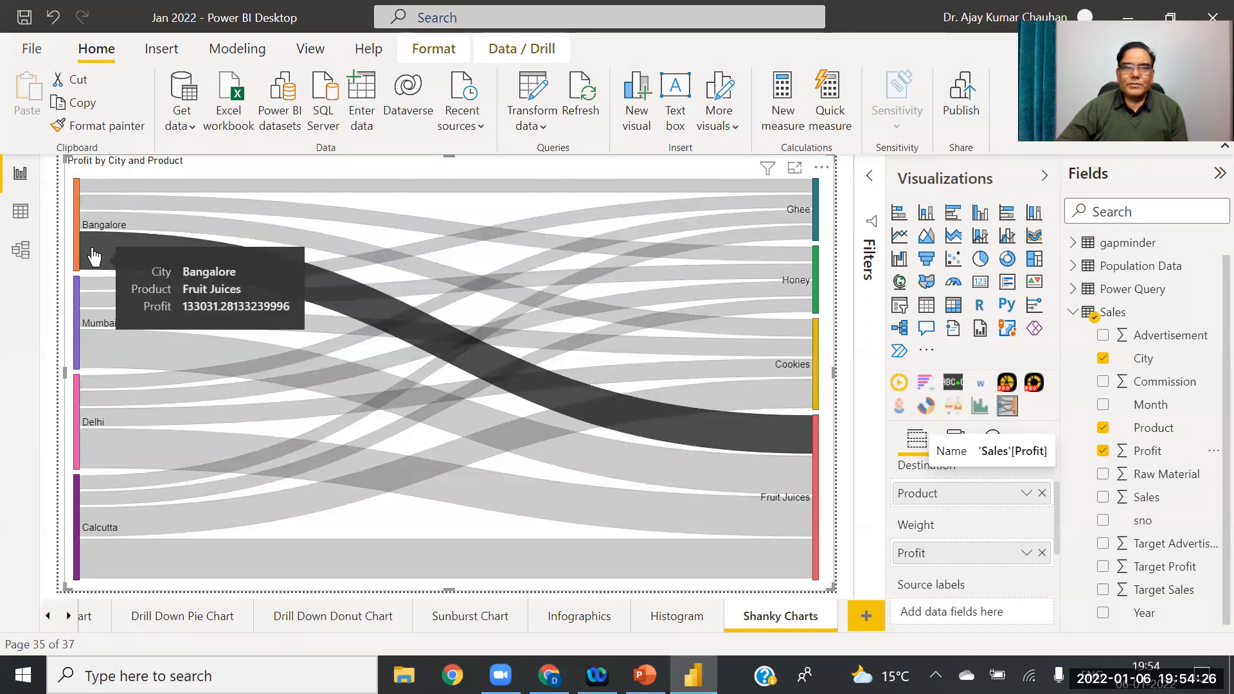
pyautogui.moveTo(146, 222)
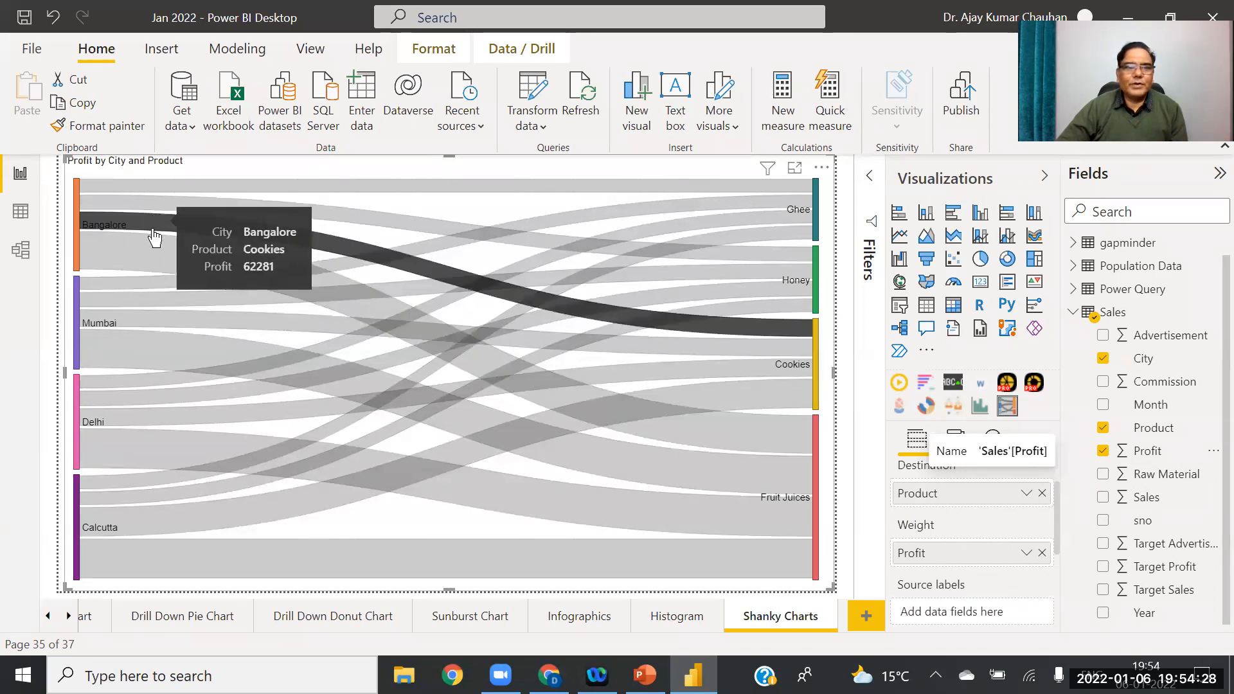
pyautogui.moveTo(108, 262)
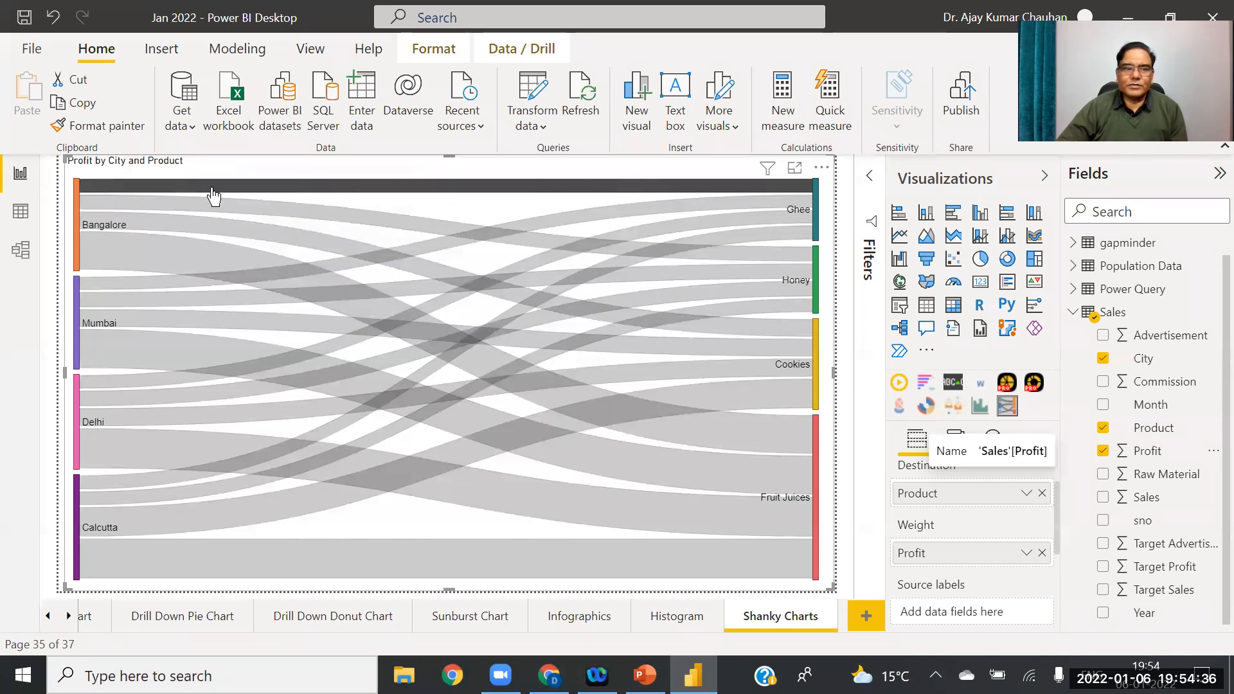
pyautogui.moveTo(142, 341)
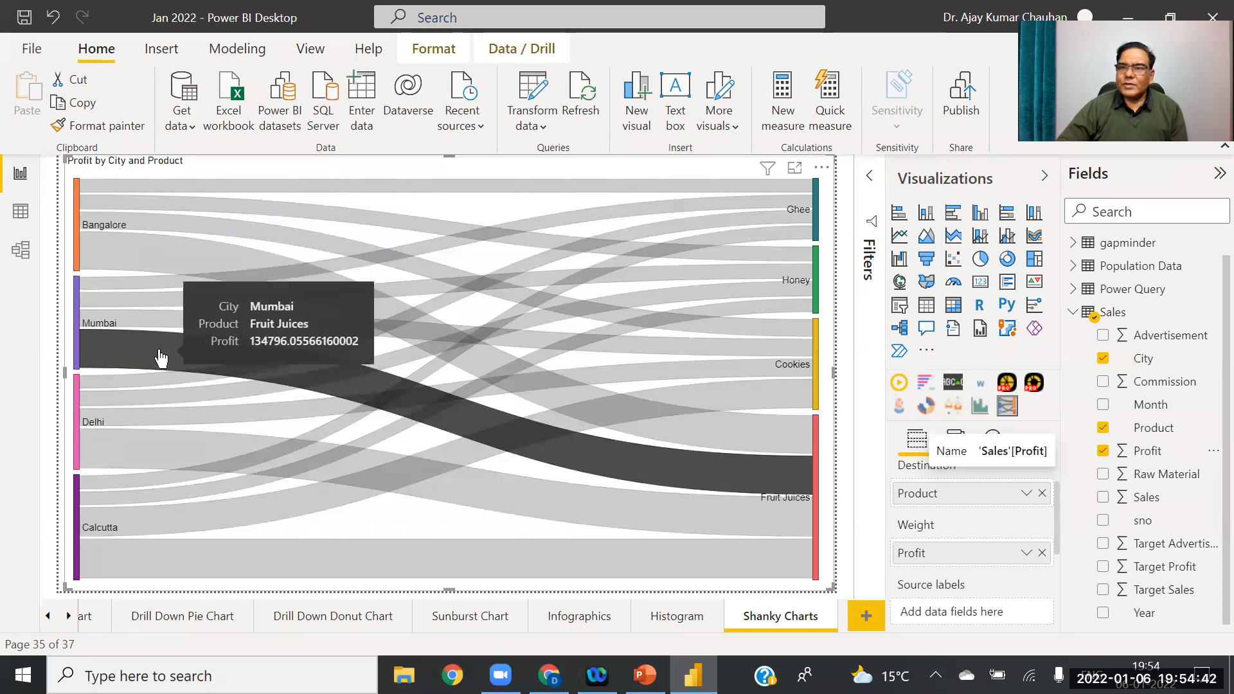
pyautogui.moveTo(188, 326)
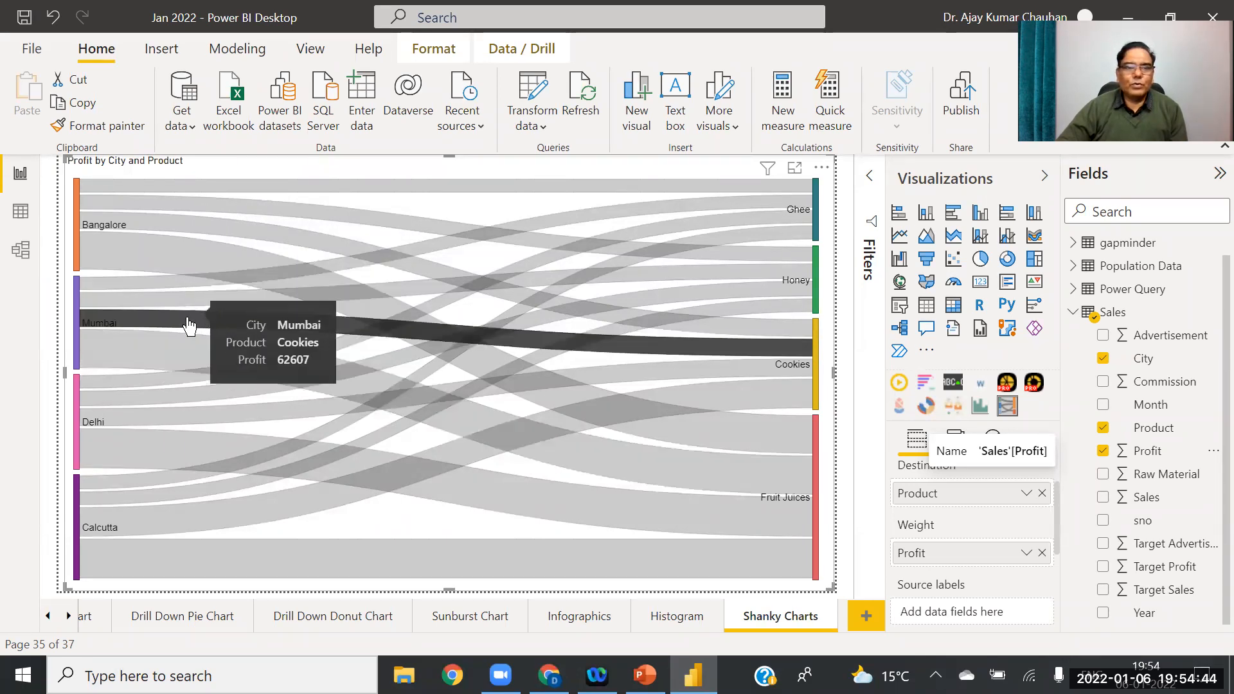
pyautogui.moveTo(165, 358)
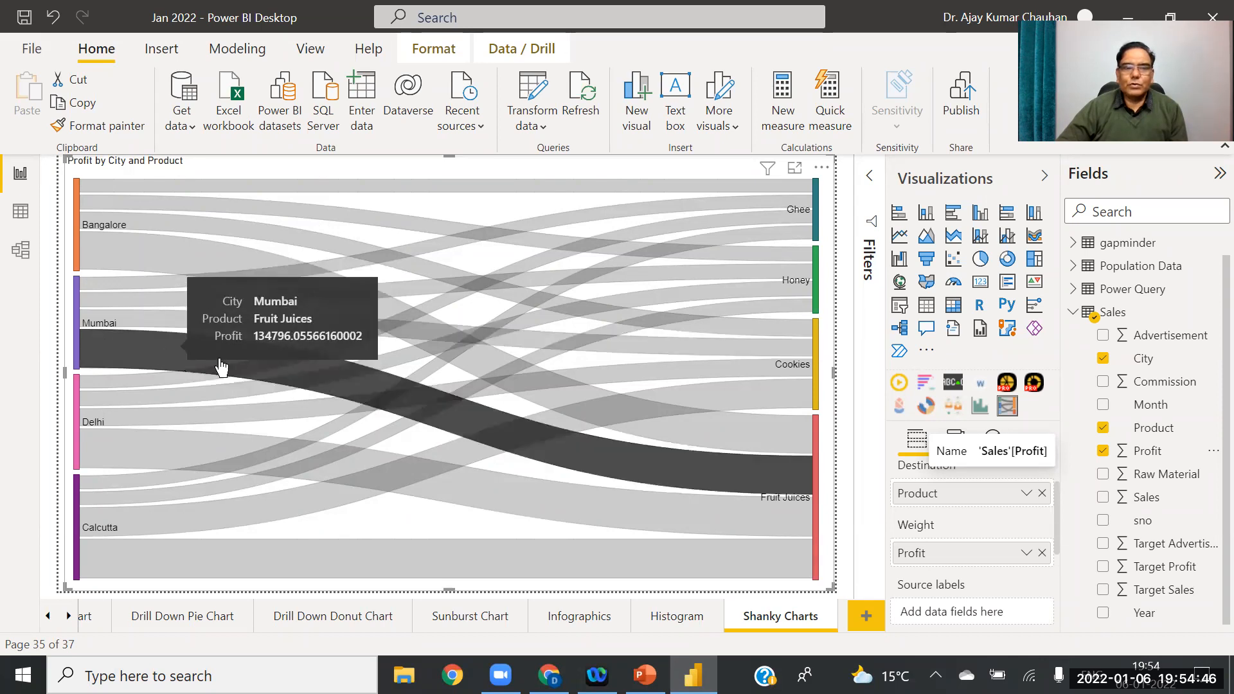
pyautogui.moveTo(161, 389)
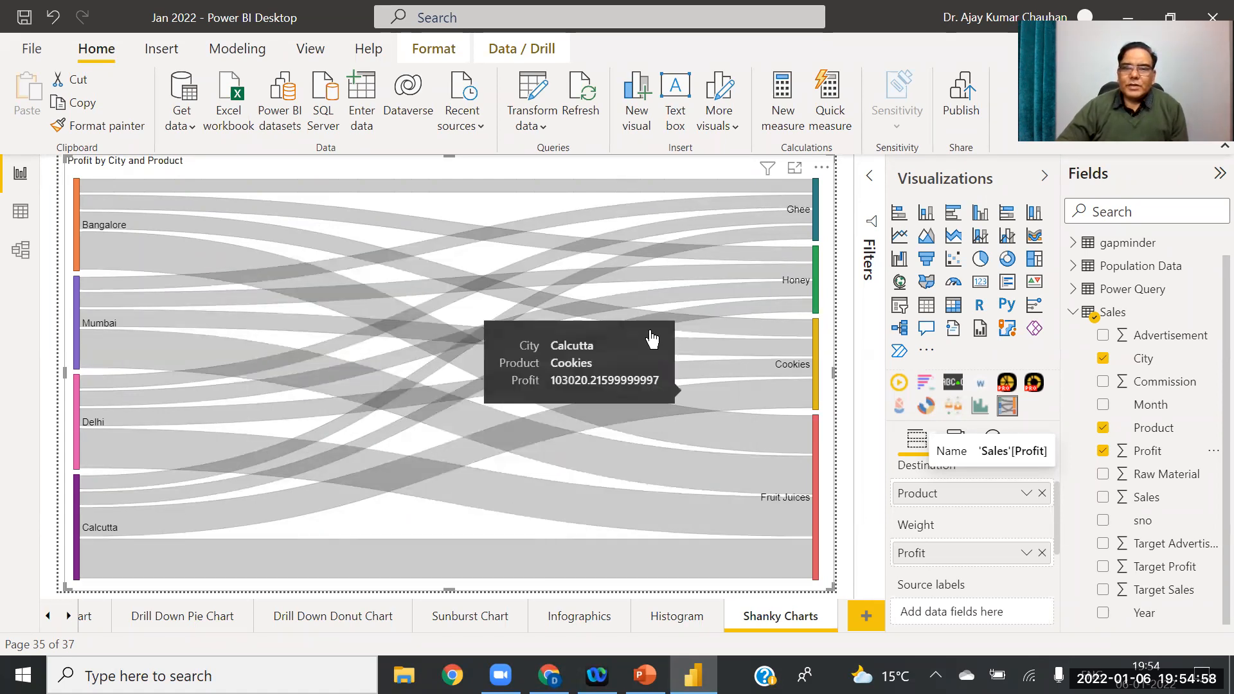
pyautogui.moveTo(656, 321)
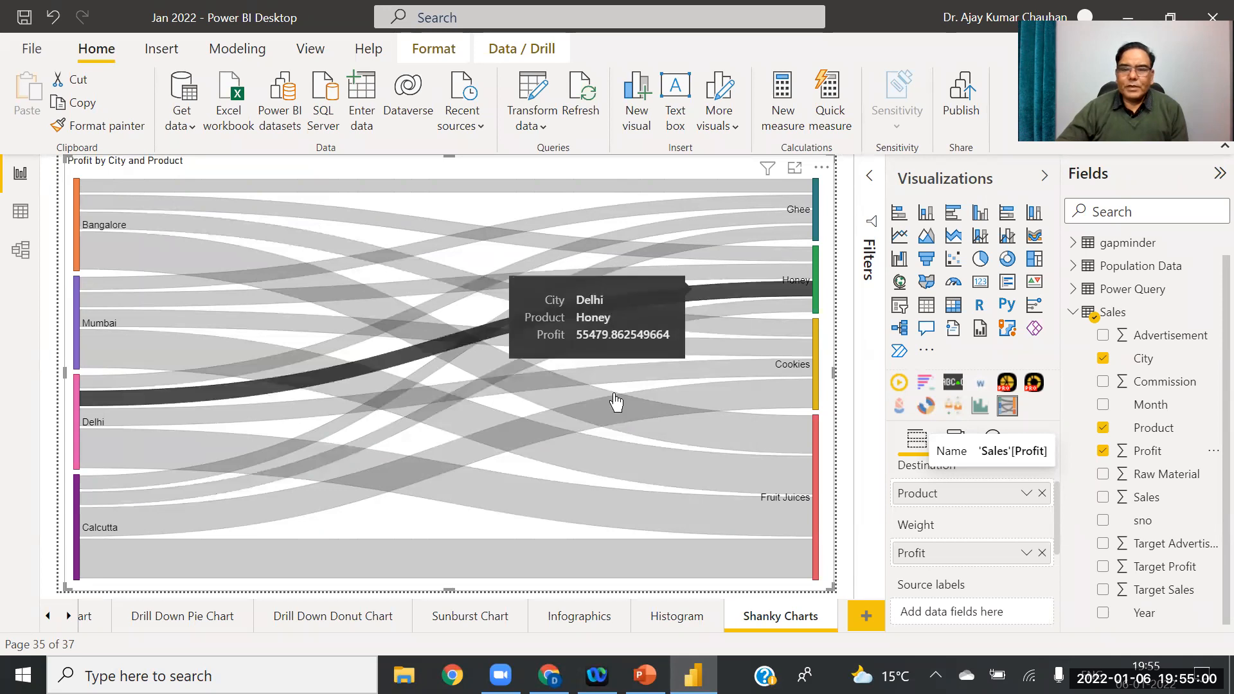
pyautogui.moveTo(587, 222)
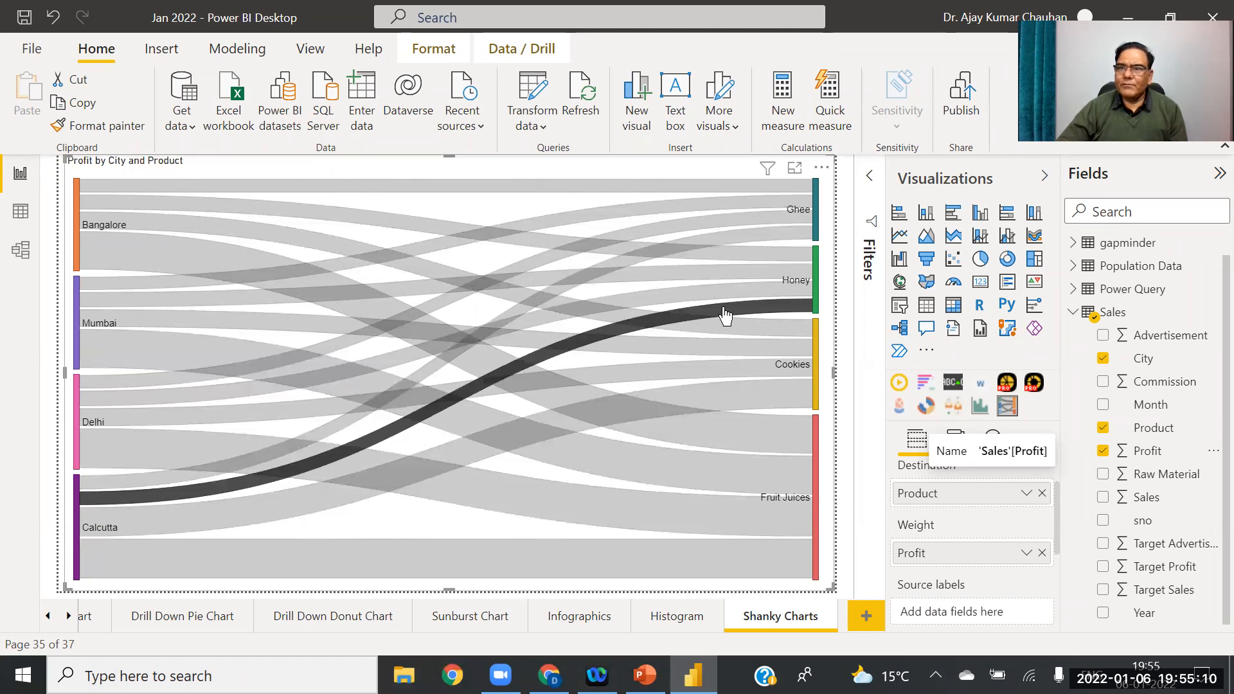
pyautogui.moveTo(618, 436)
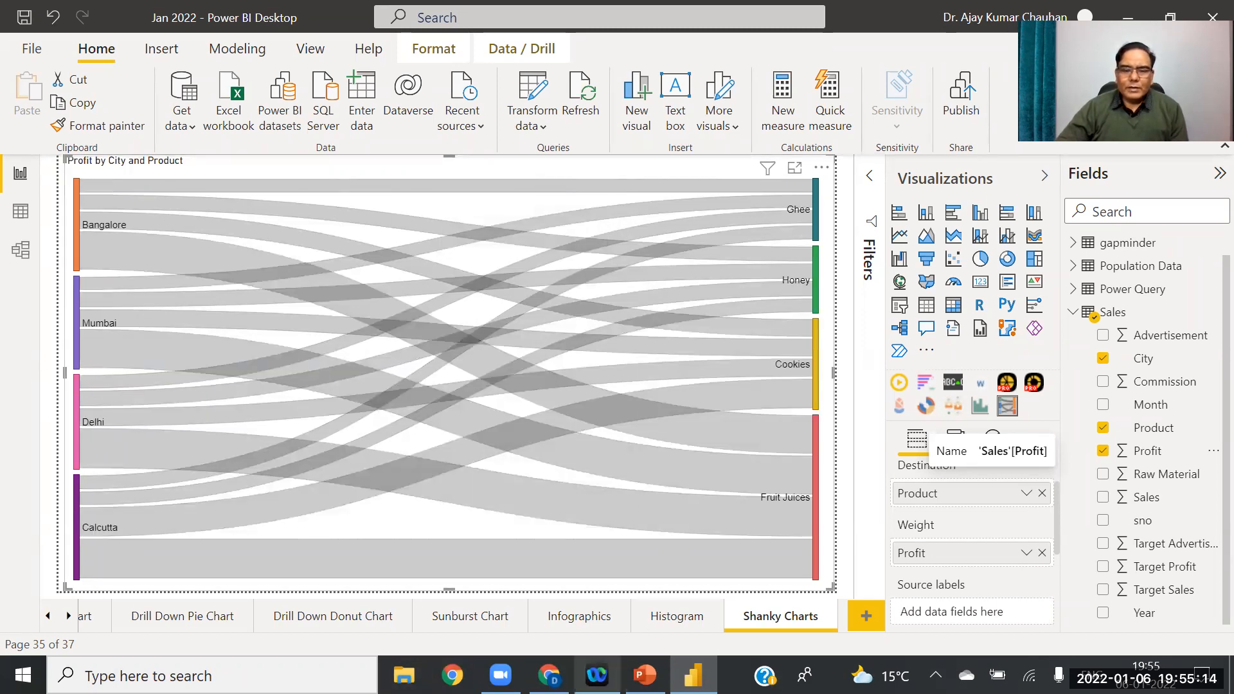
# Step: Switch to the Session 4 presentation in PowerPoint and bring its first slide thumbnails into view
pyautogui.click(644, 675)
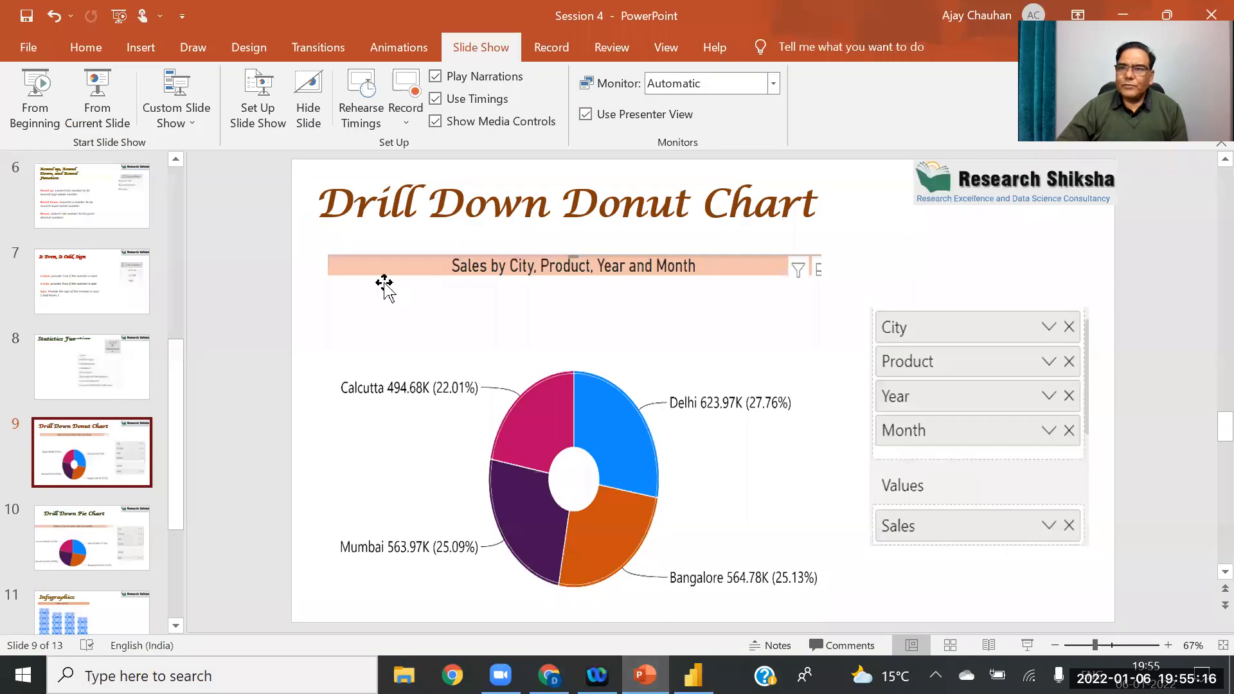
pyautogui.moveTo(177, 421); pyautogui.dragTo(199, 117)
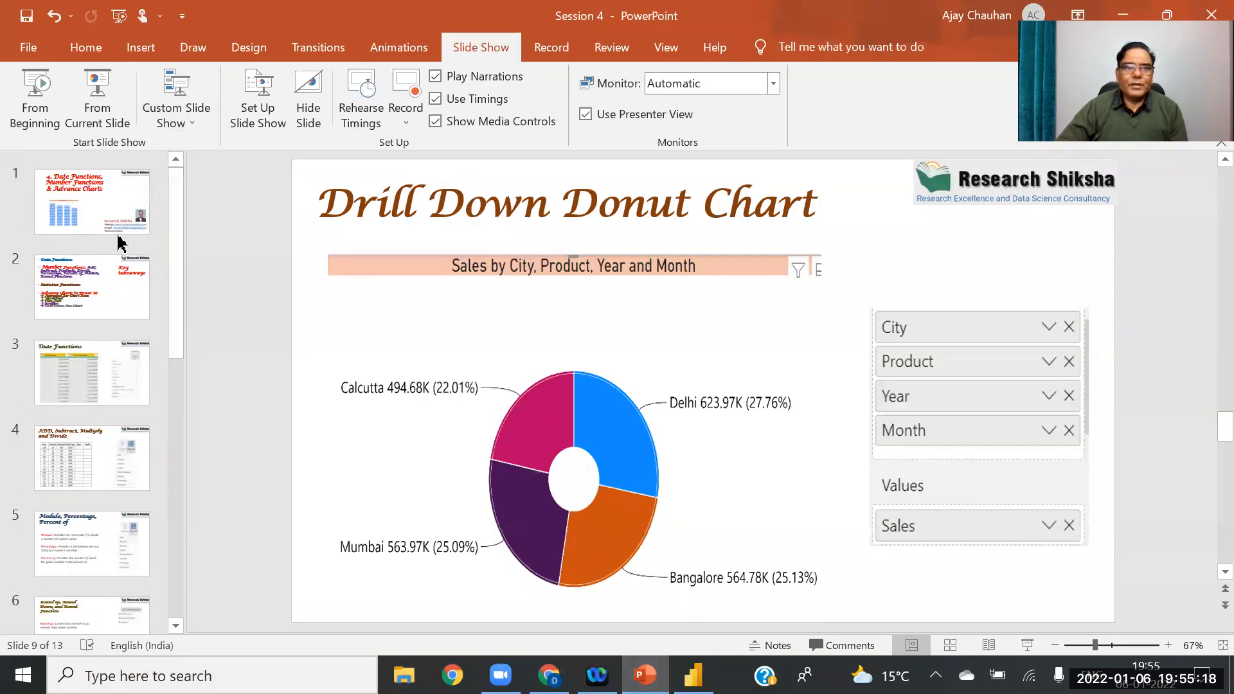